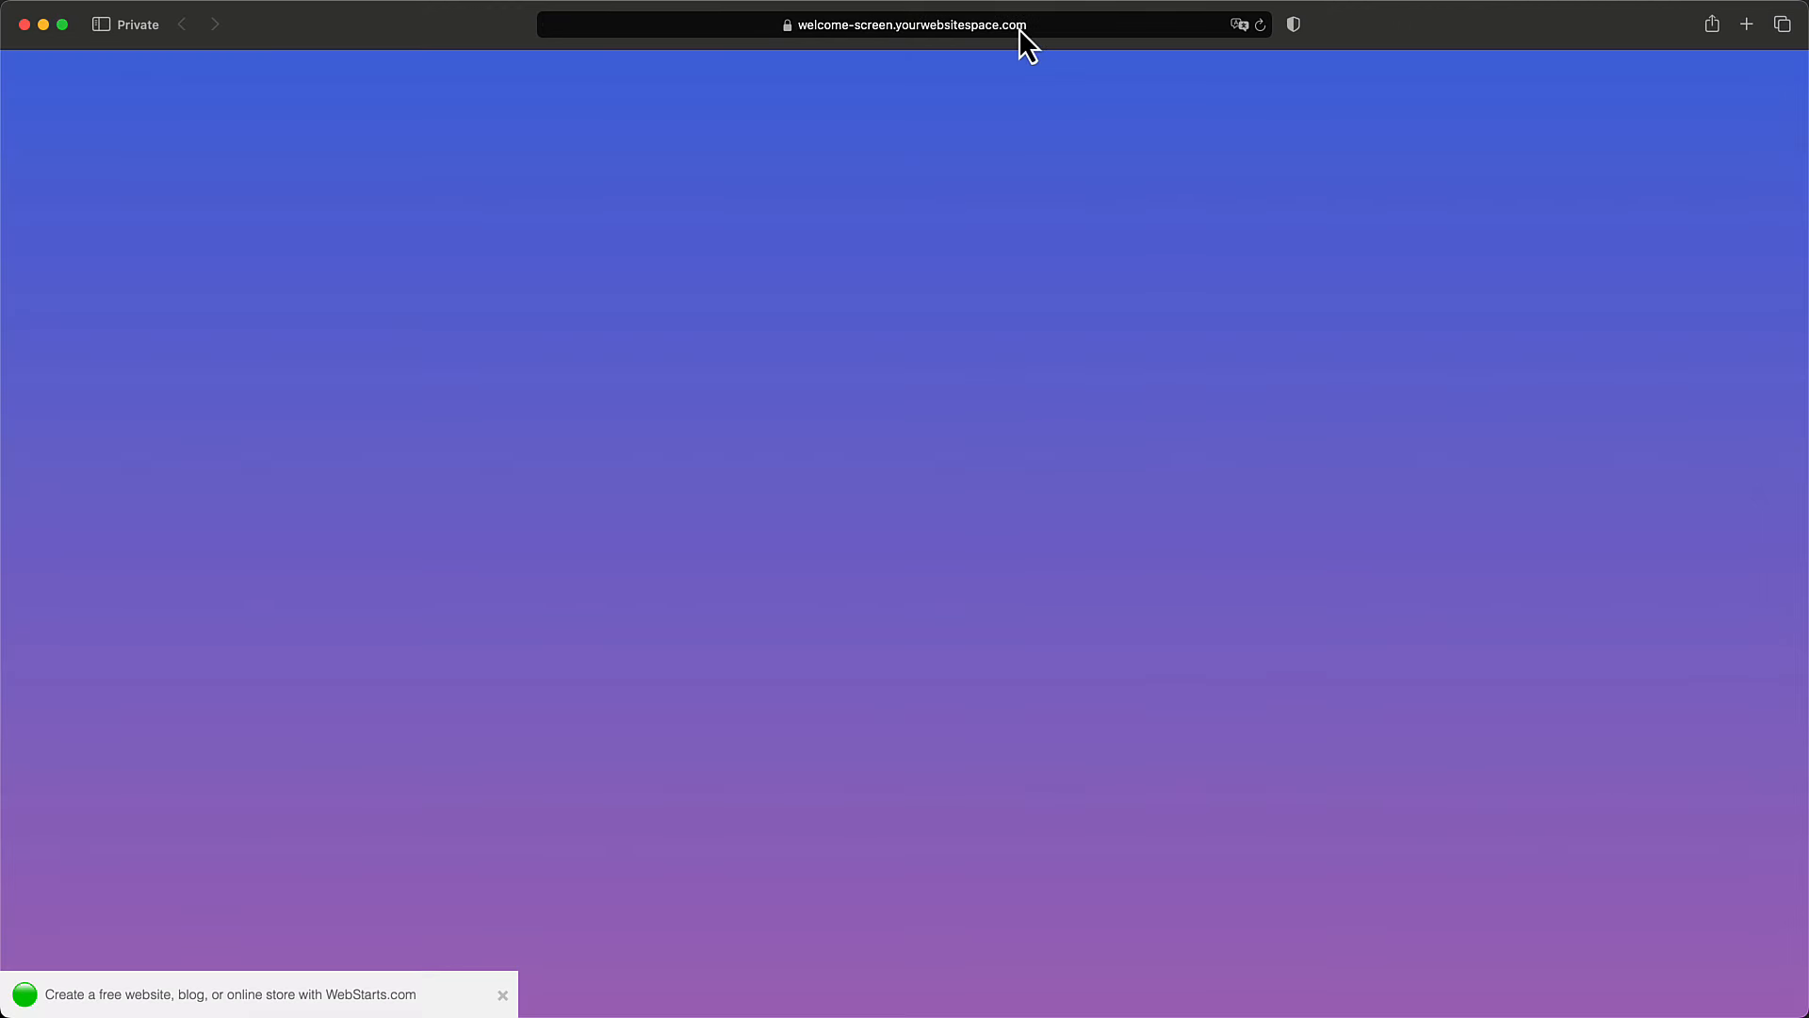
Select the welcome-screen page's address in Safari's address bar to replace it.
click(1020, 28)
Load webstarts.com and start a free sign-up to reach the template gallery.
text(web)
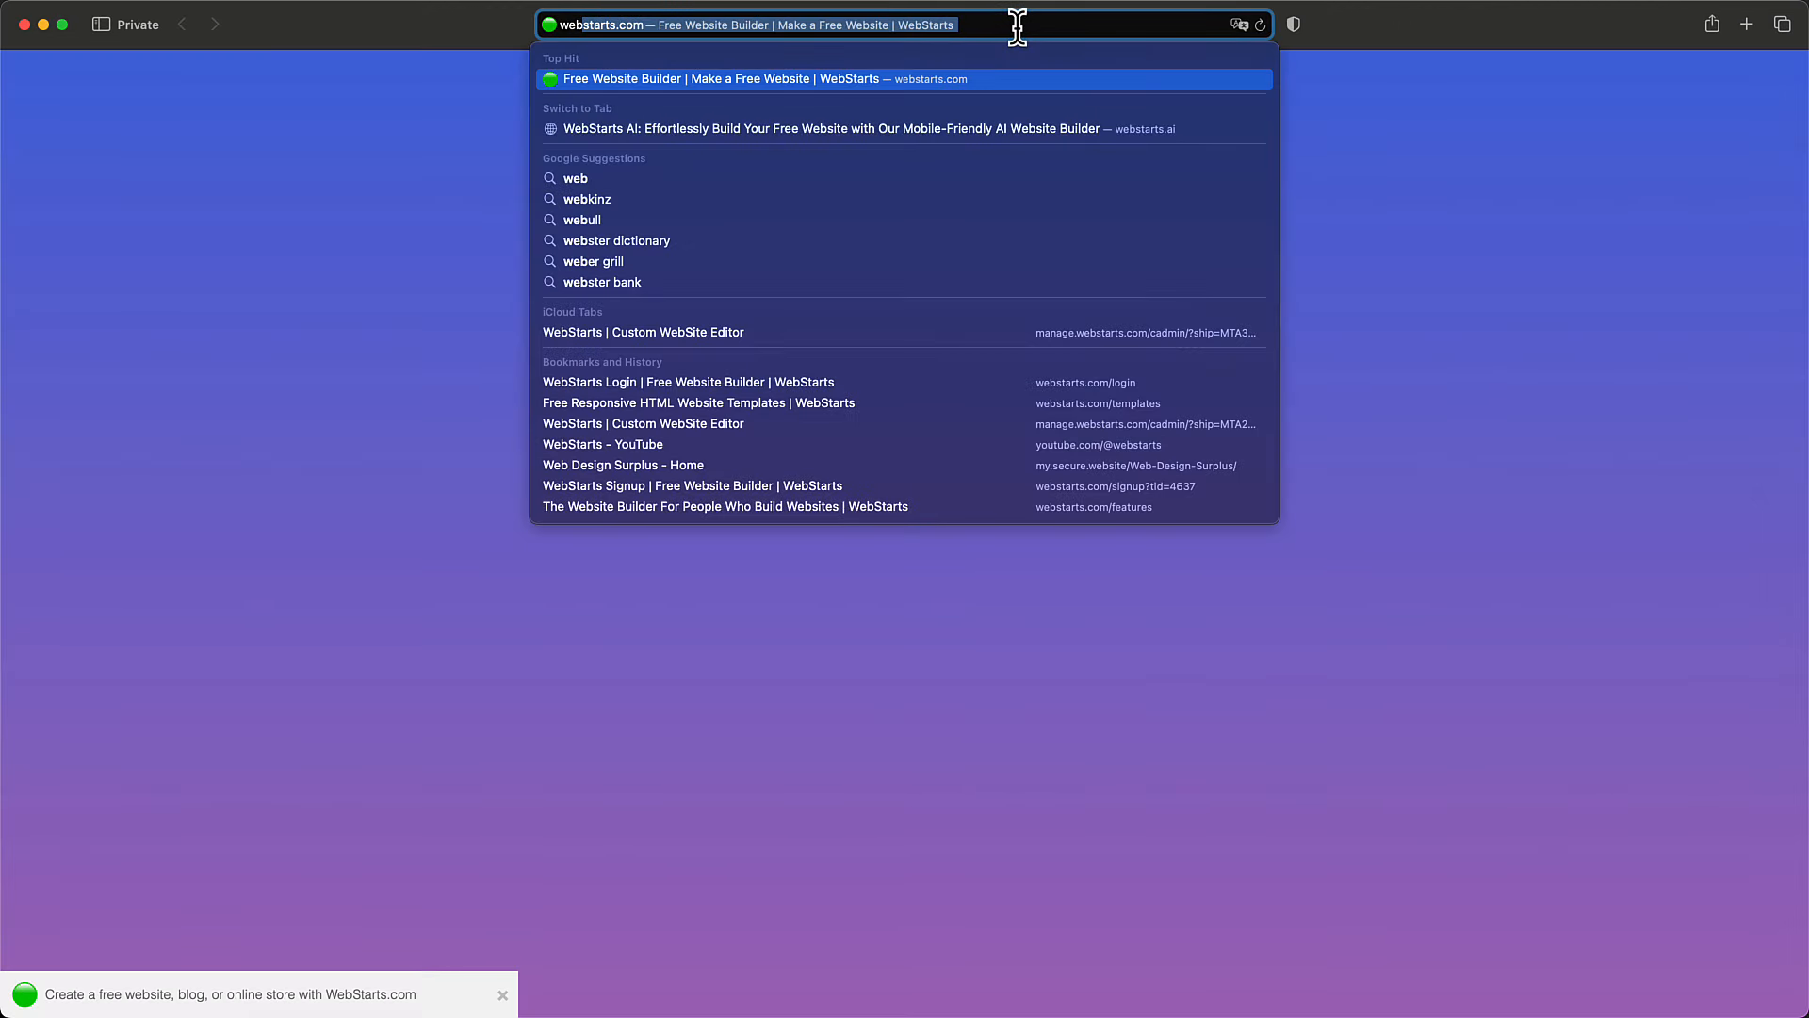
key(Return)
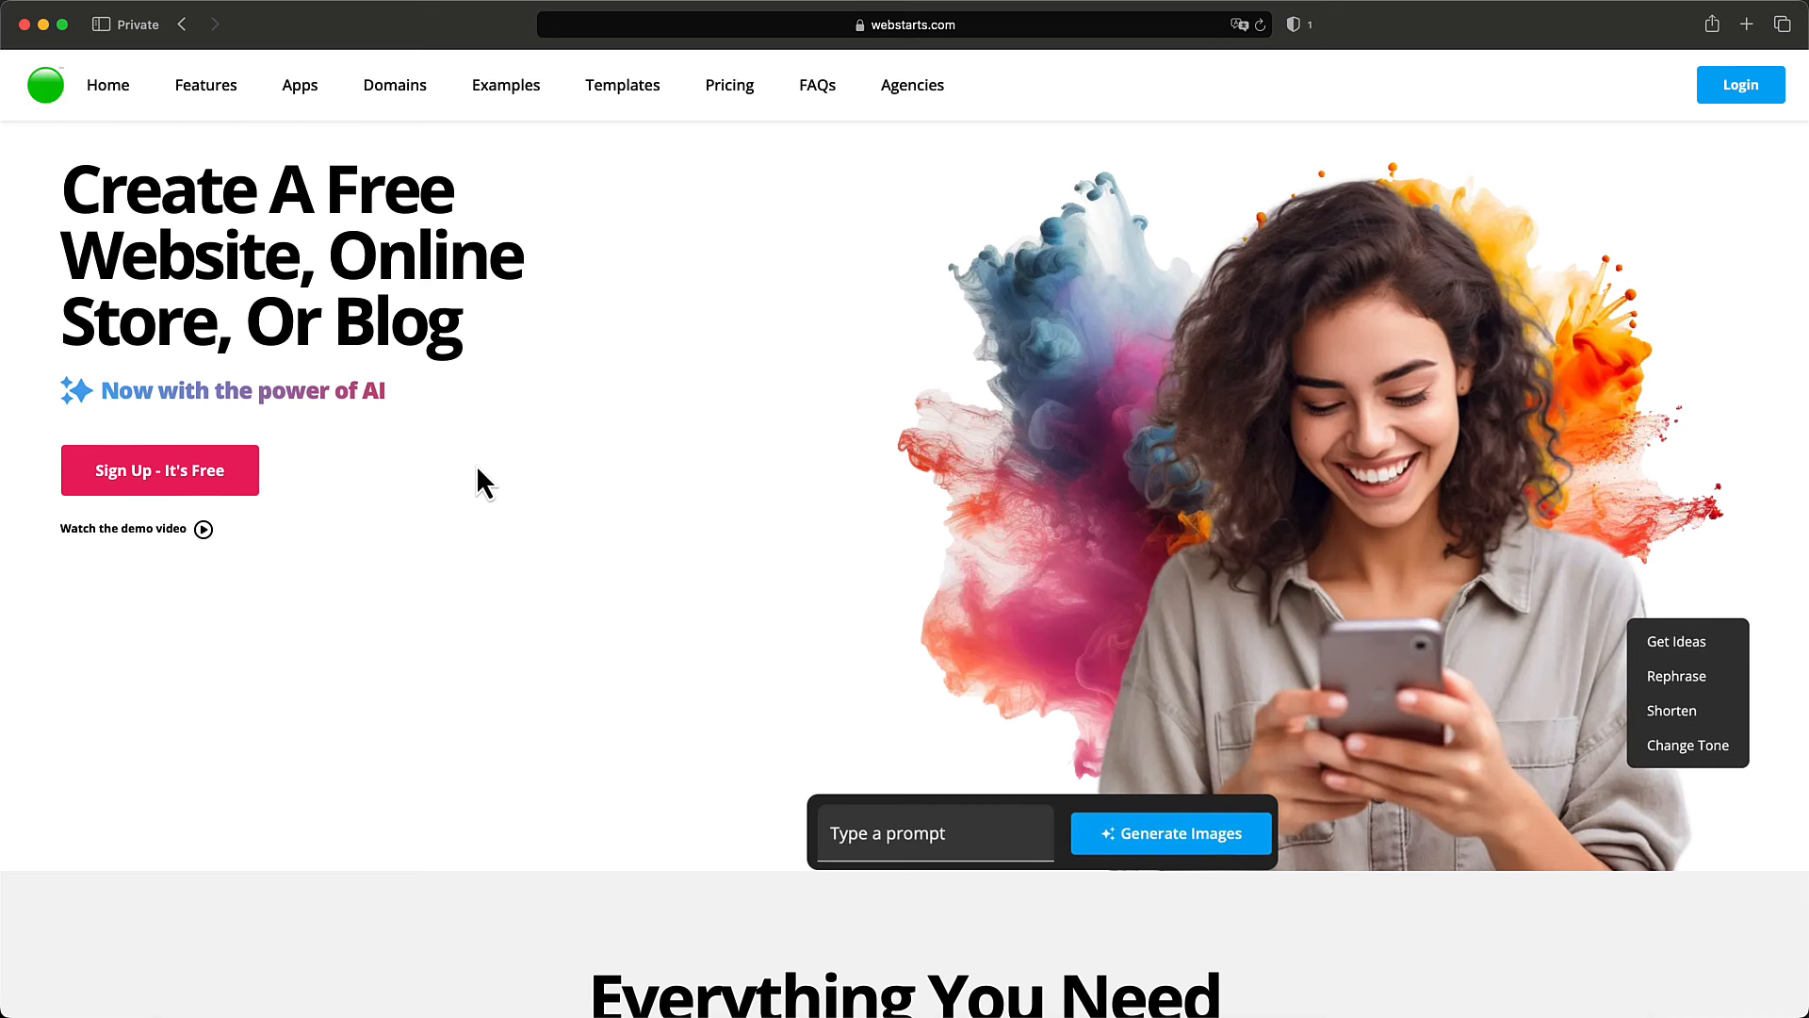
click(165, 478)
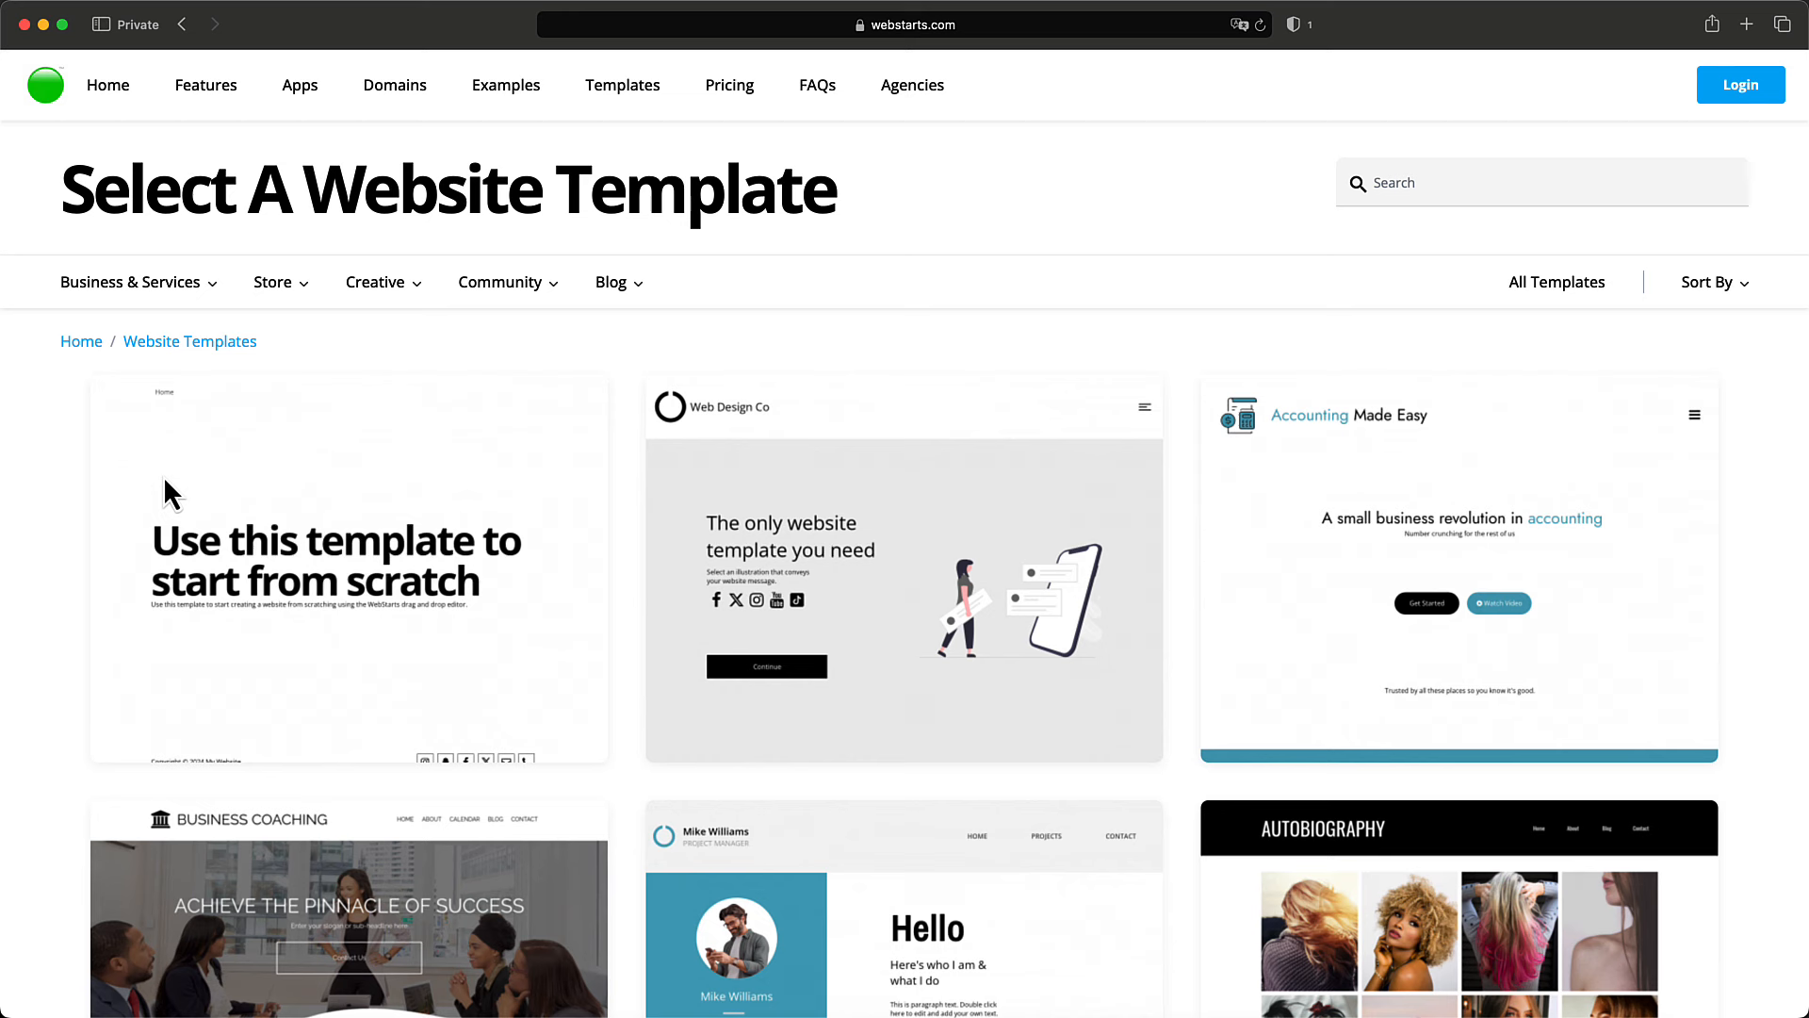
mouse_move(190, 485)
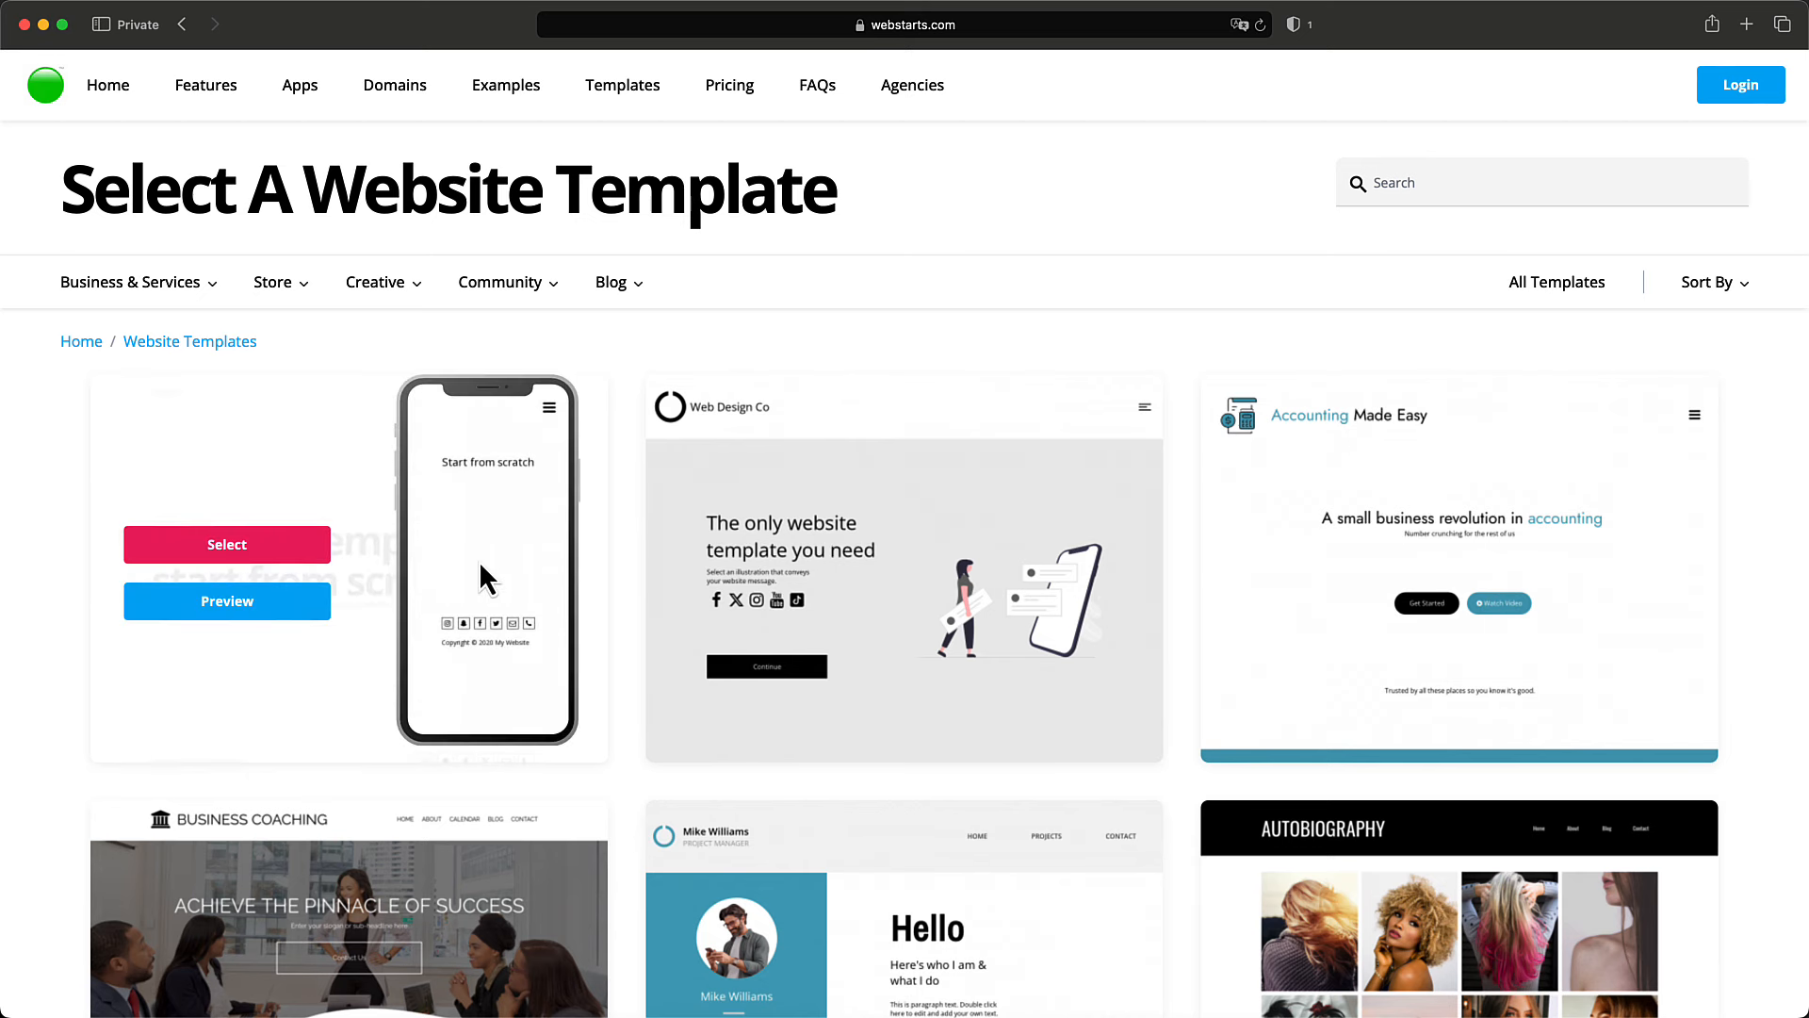
Select the start-from-scratch template, then dismiss the missing-name alert from the empty form.
click(284, 550)
click(653, 352)
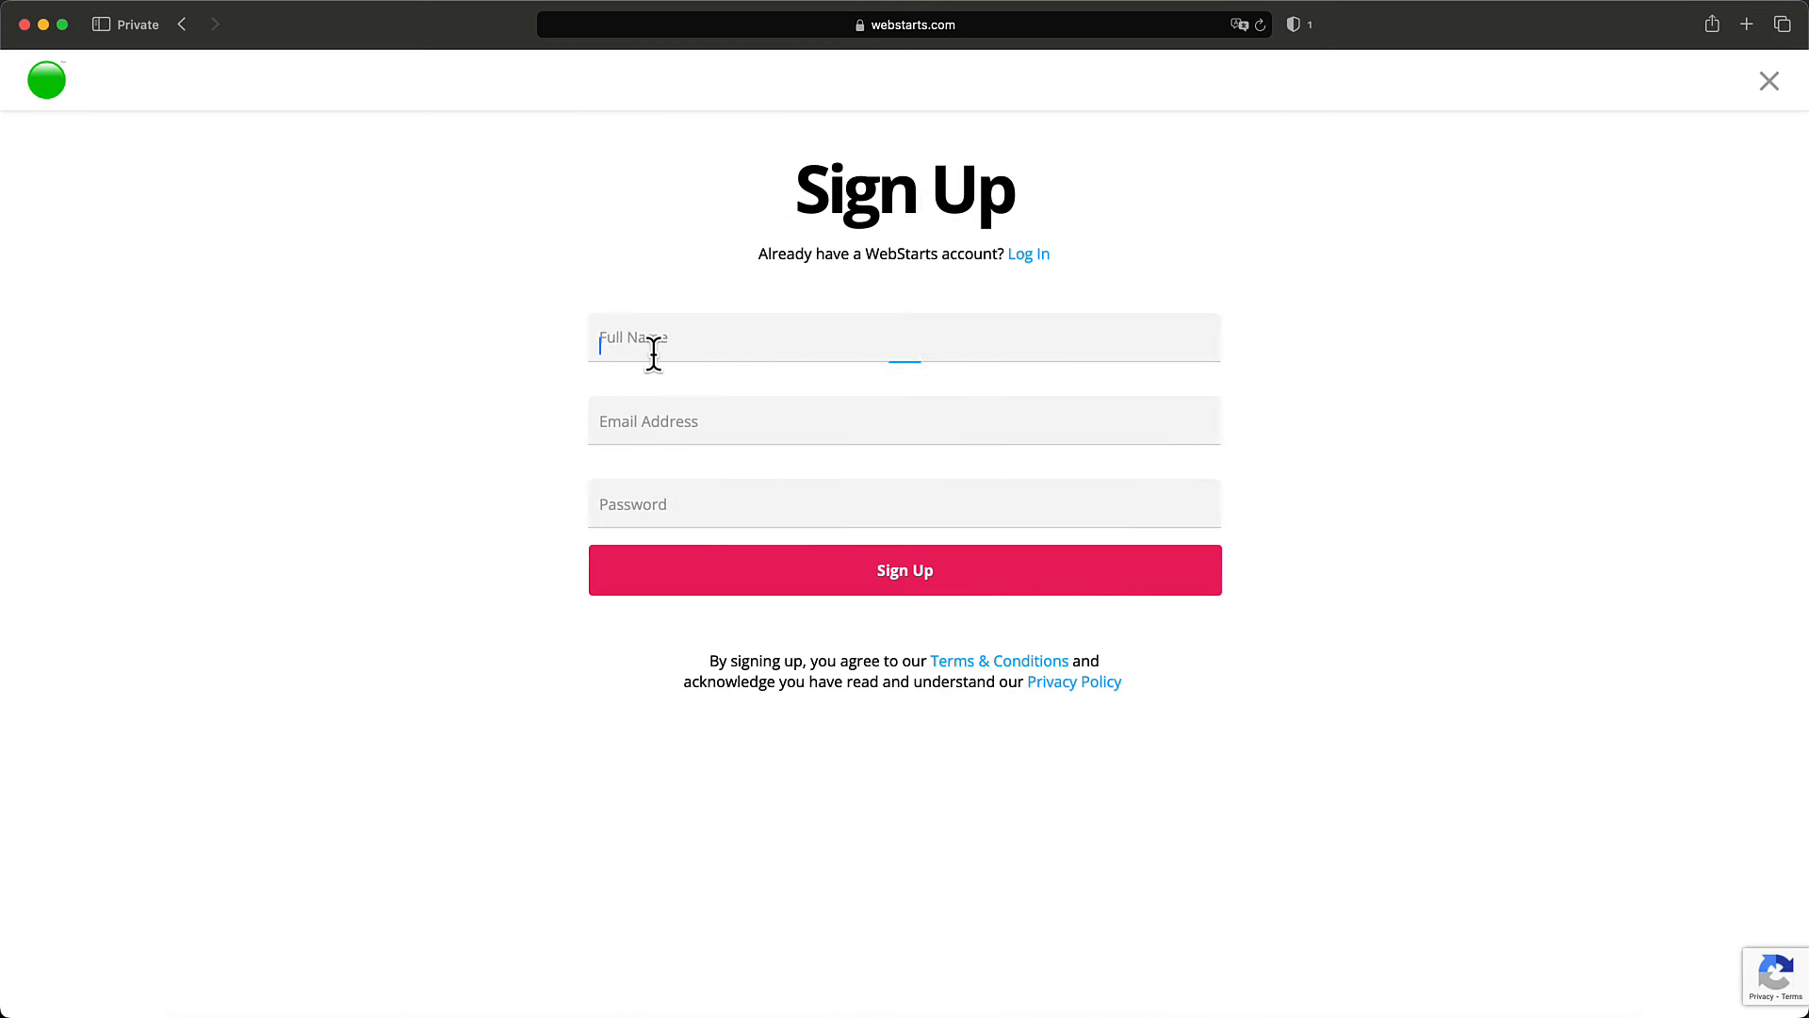
key(Tab)
key(Tab)
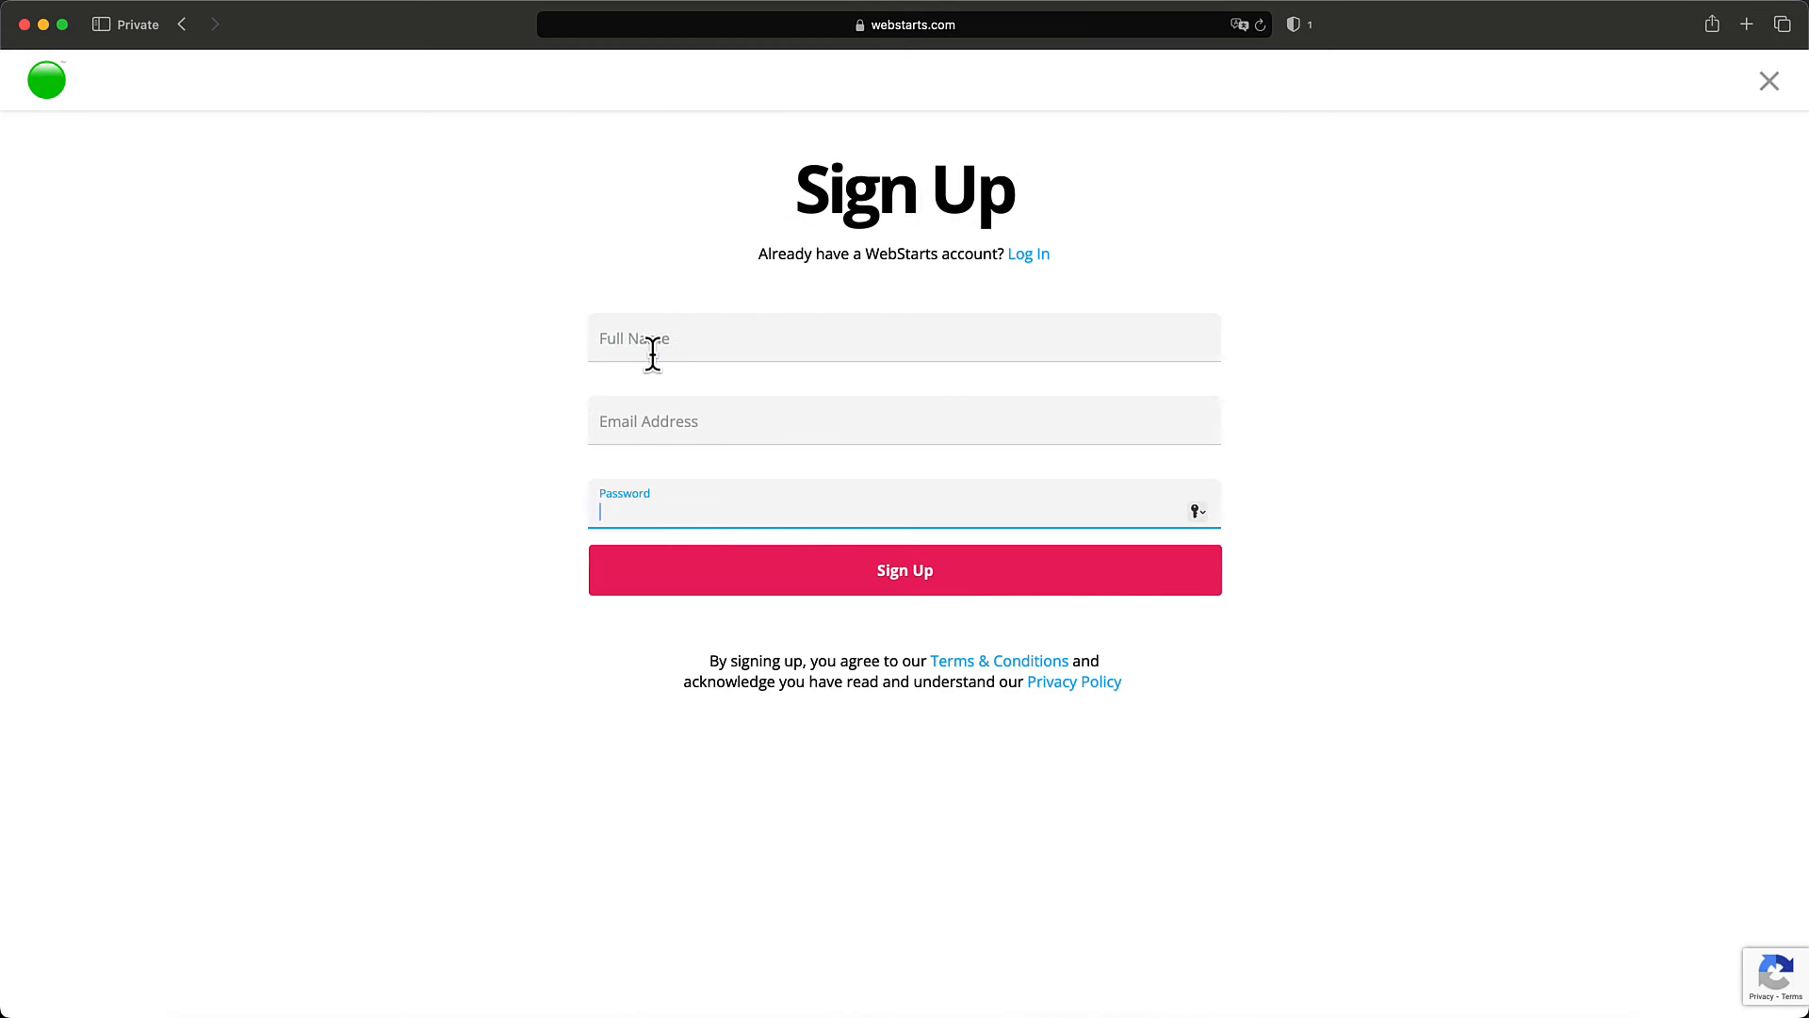
key(Tab)
key(Return)
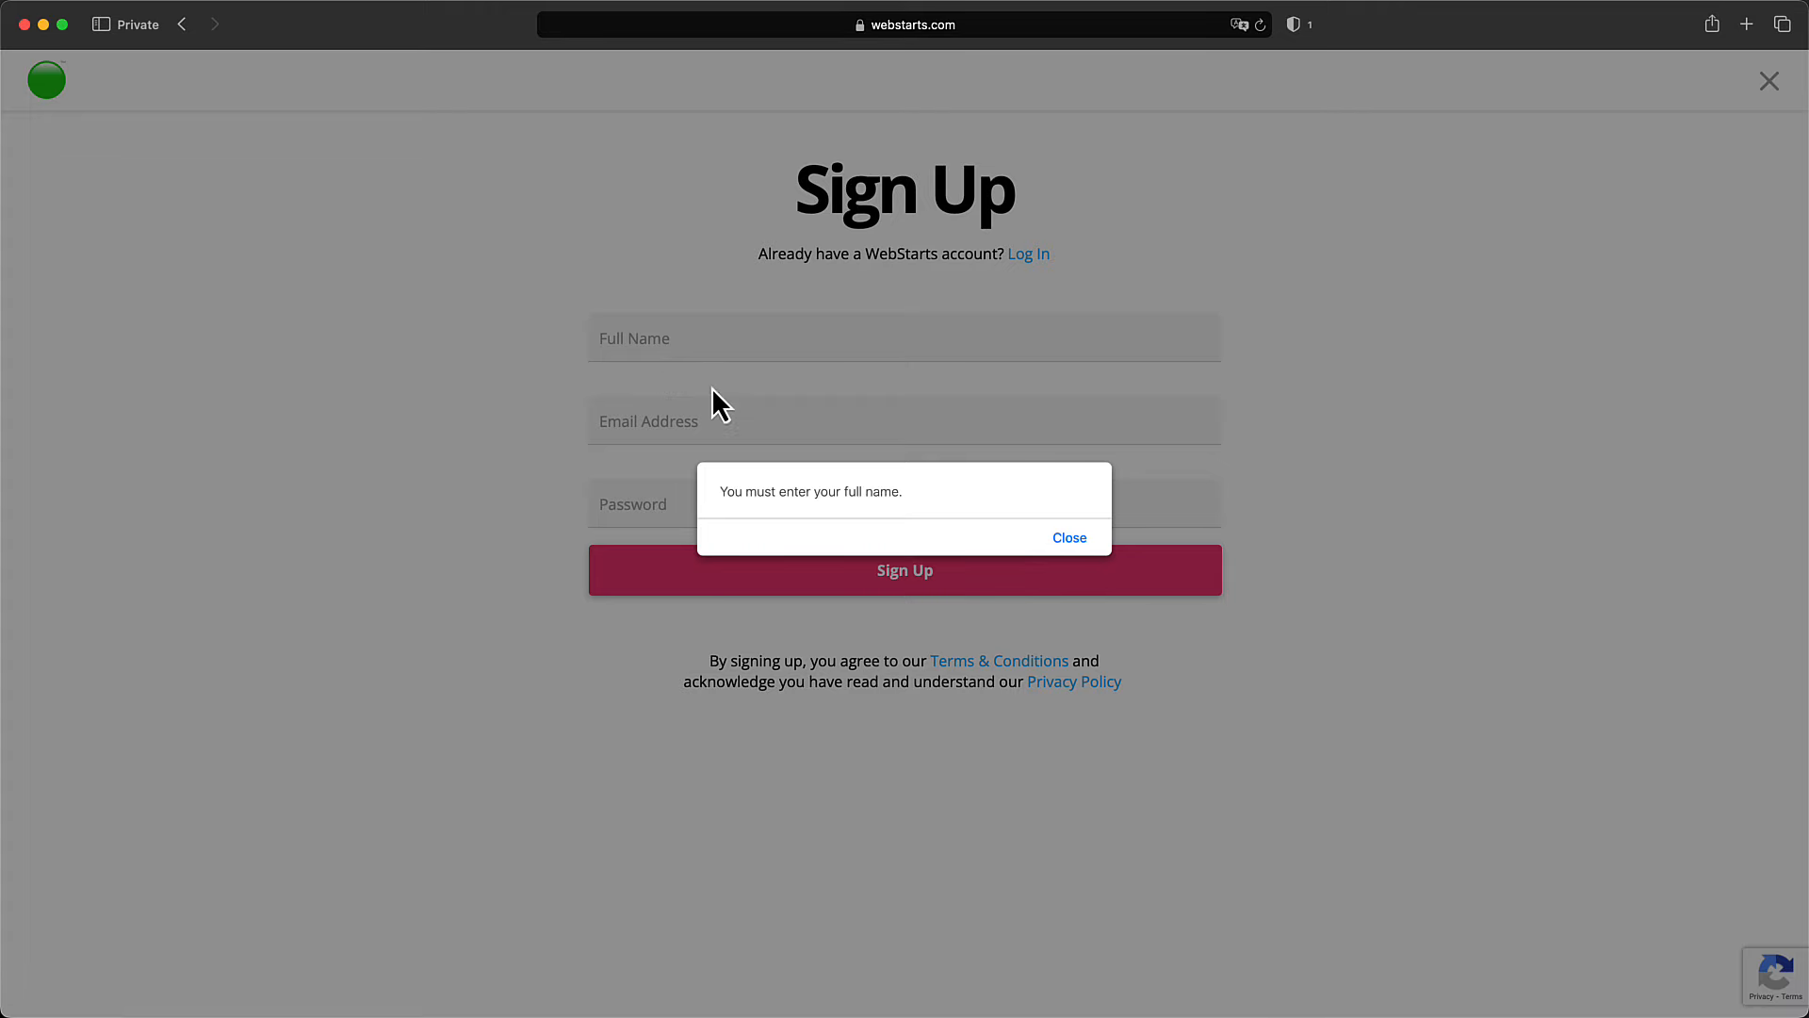
click(1070, 537)
Fill in the user's full name, a webstarts.com e-mail address and the account password.
click(683, 342)
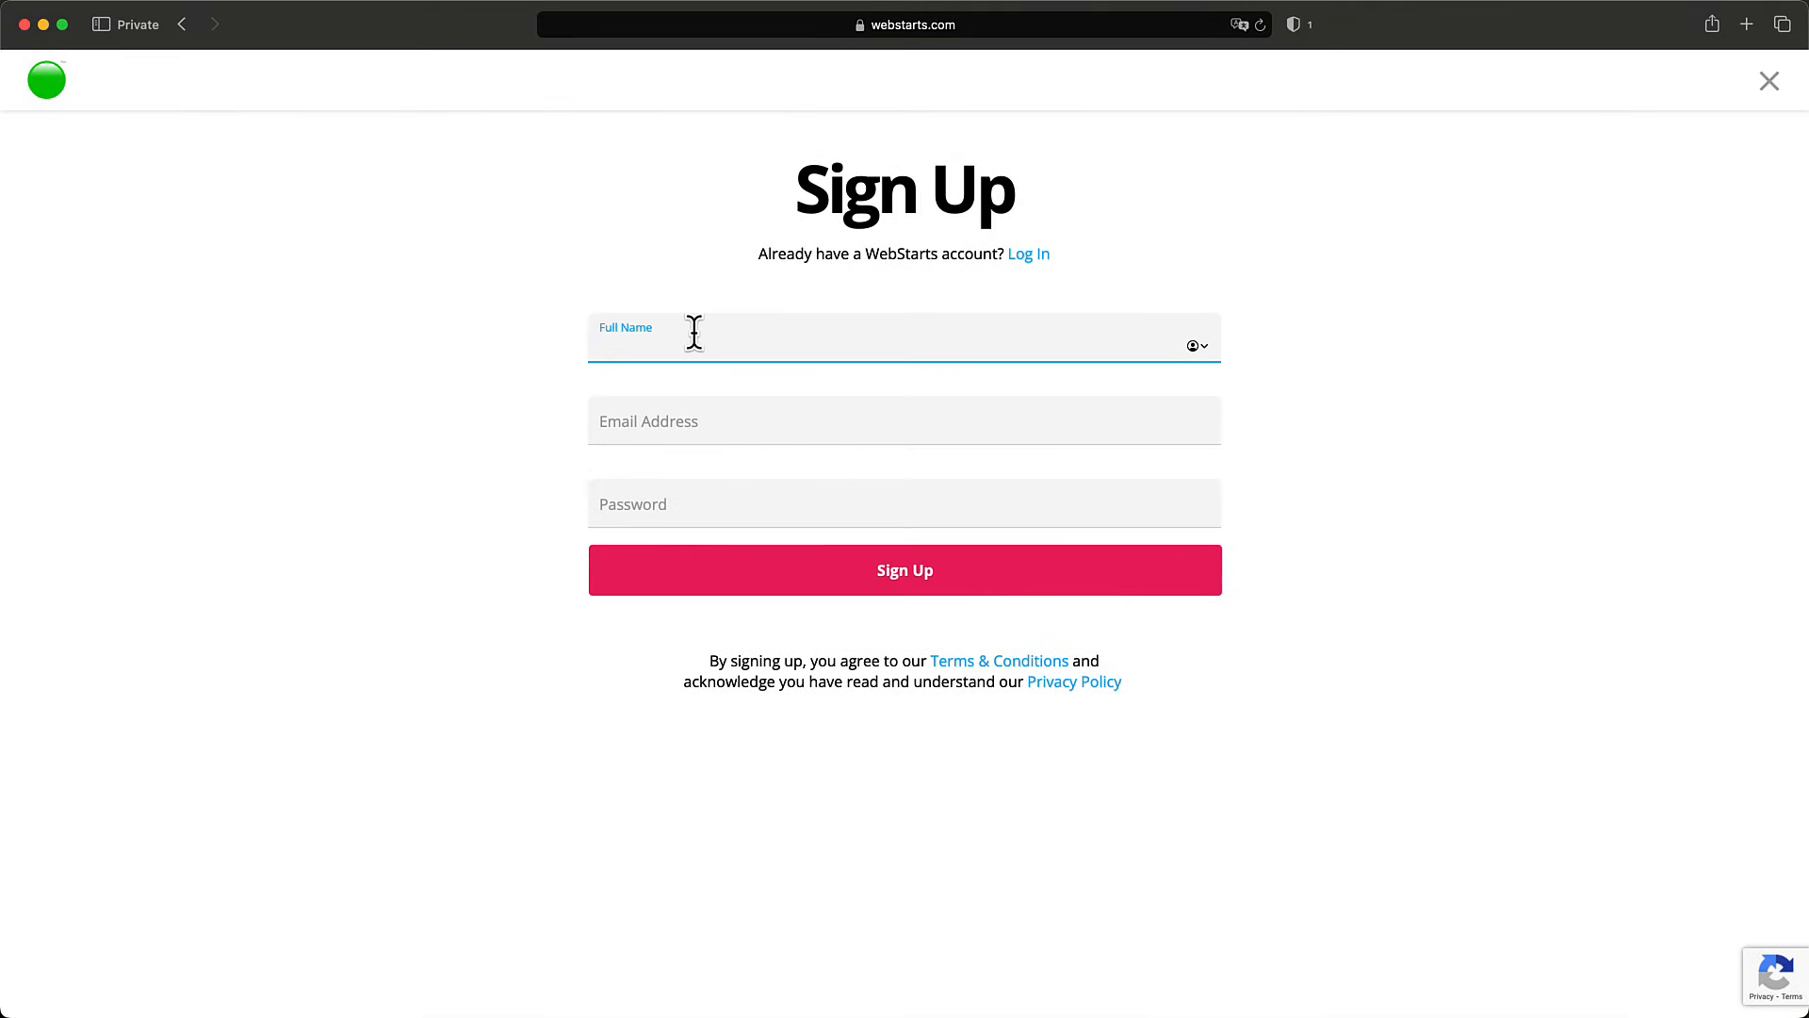
key(Tab)
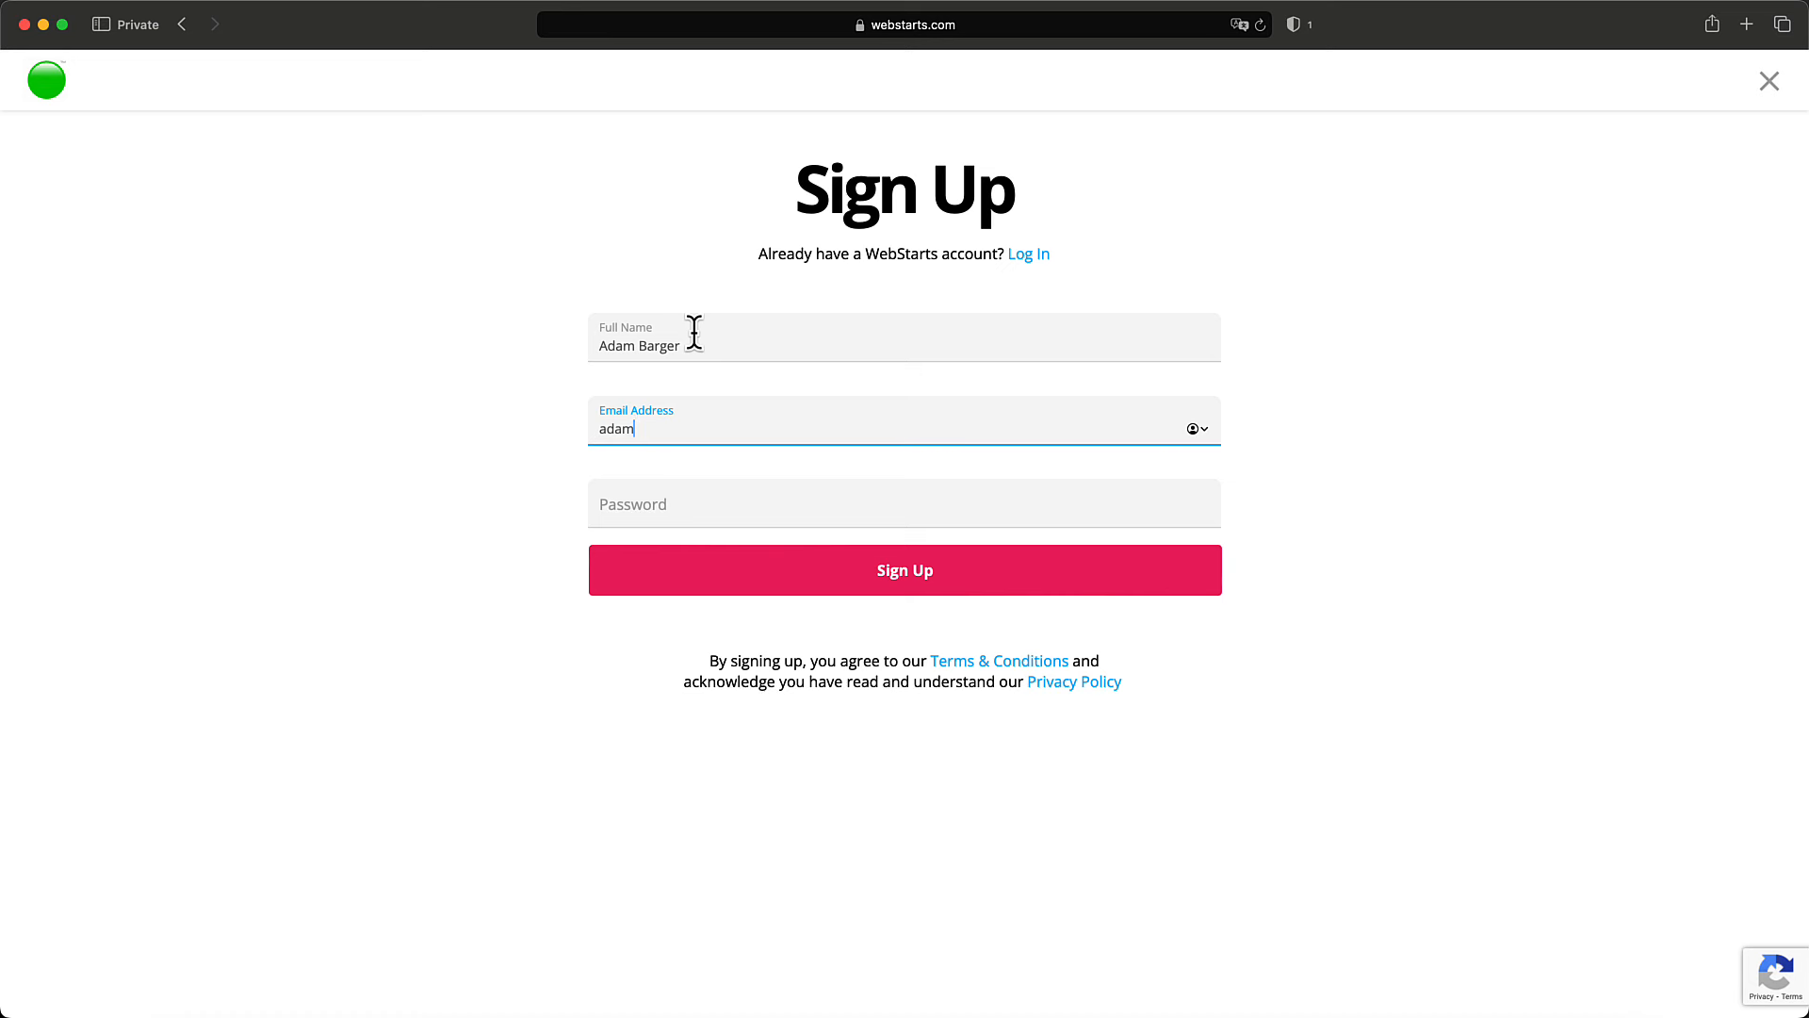
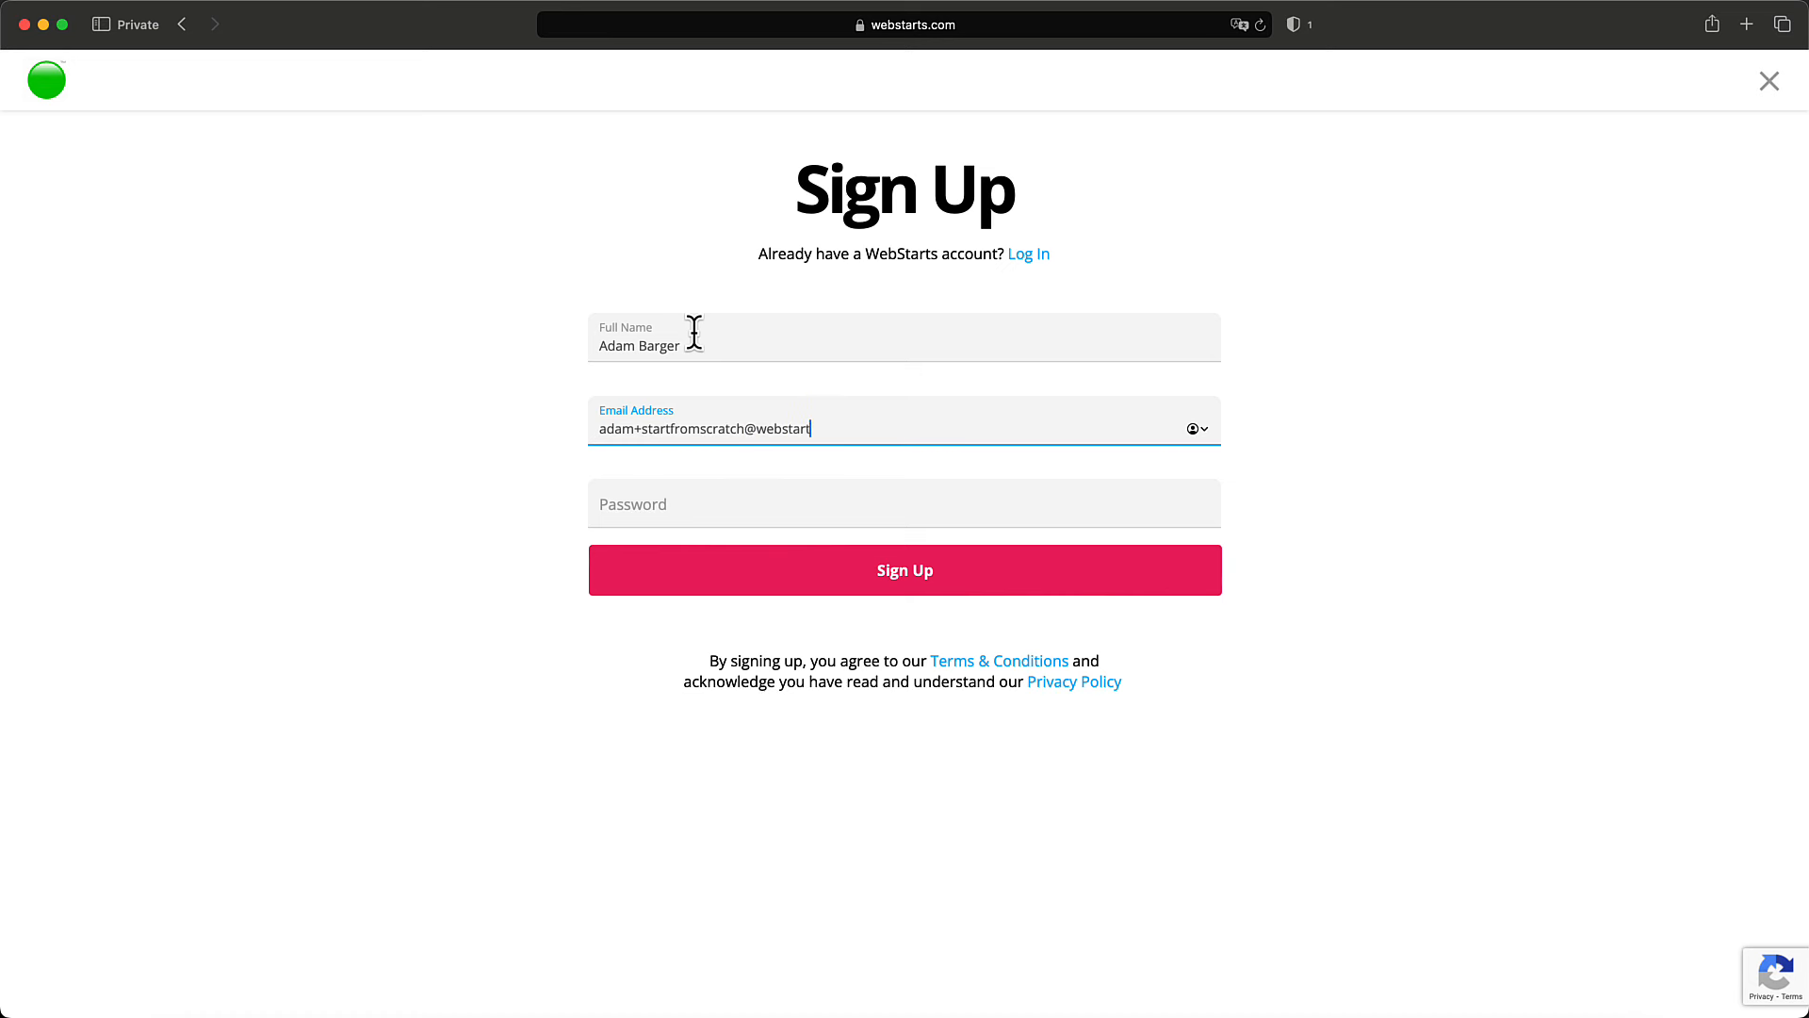
key(Tab)
text(******)
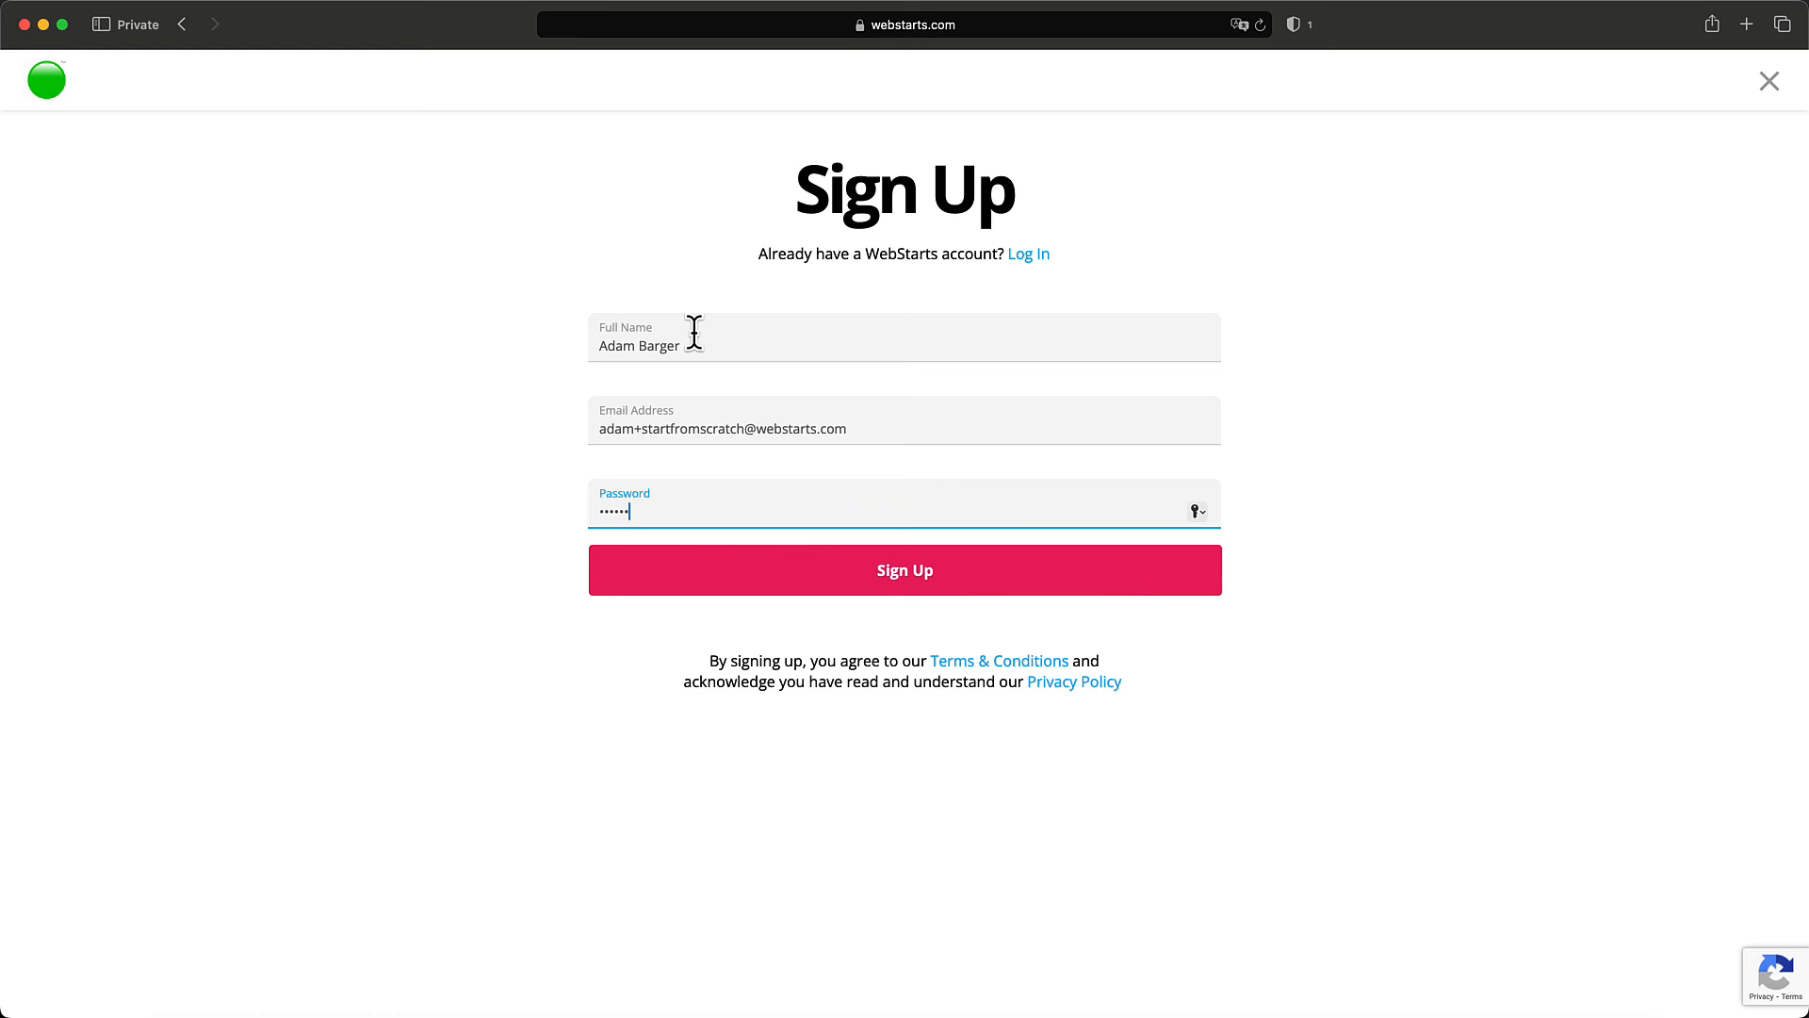
Submit the sign-up form and dismiss the welcome video dialog with Get Started!
click(893, 586)
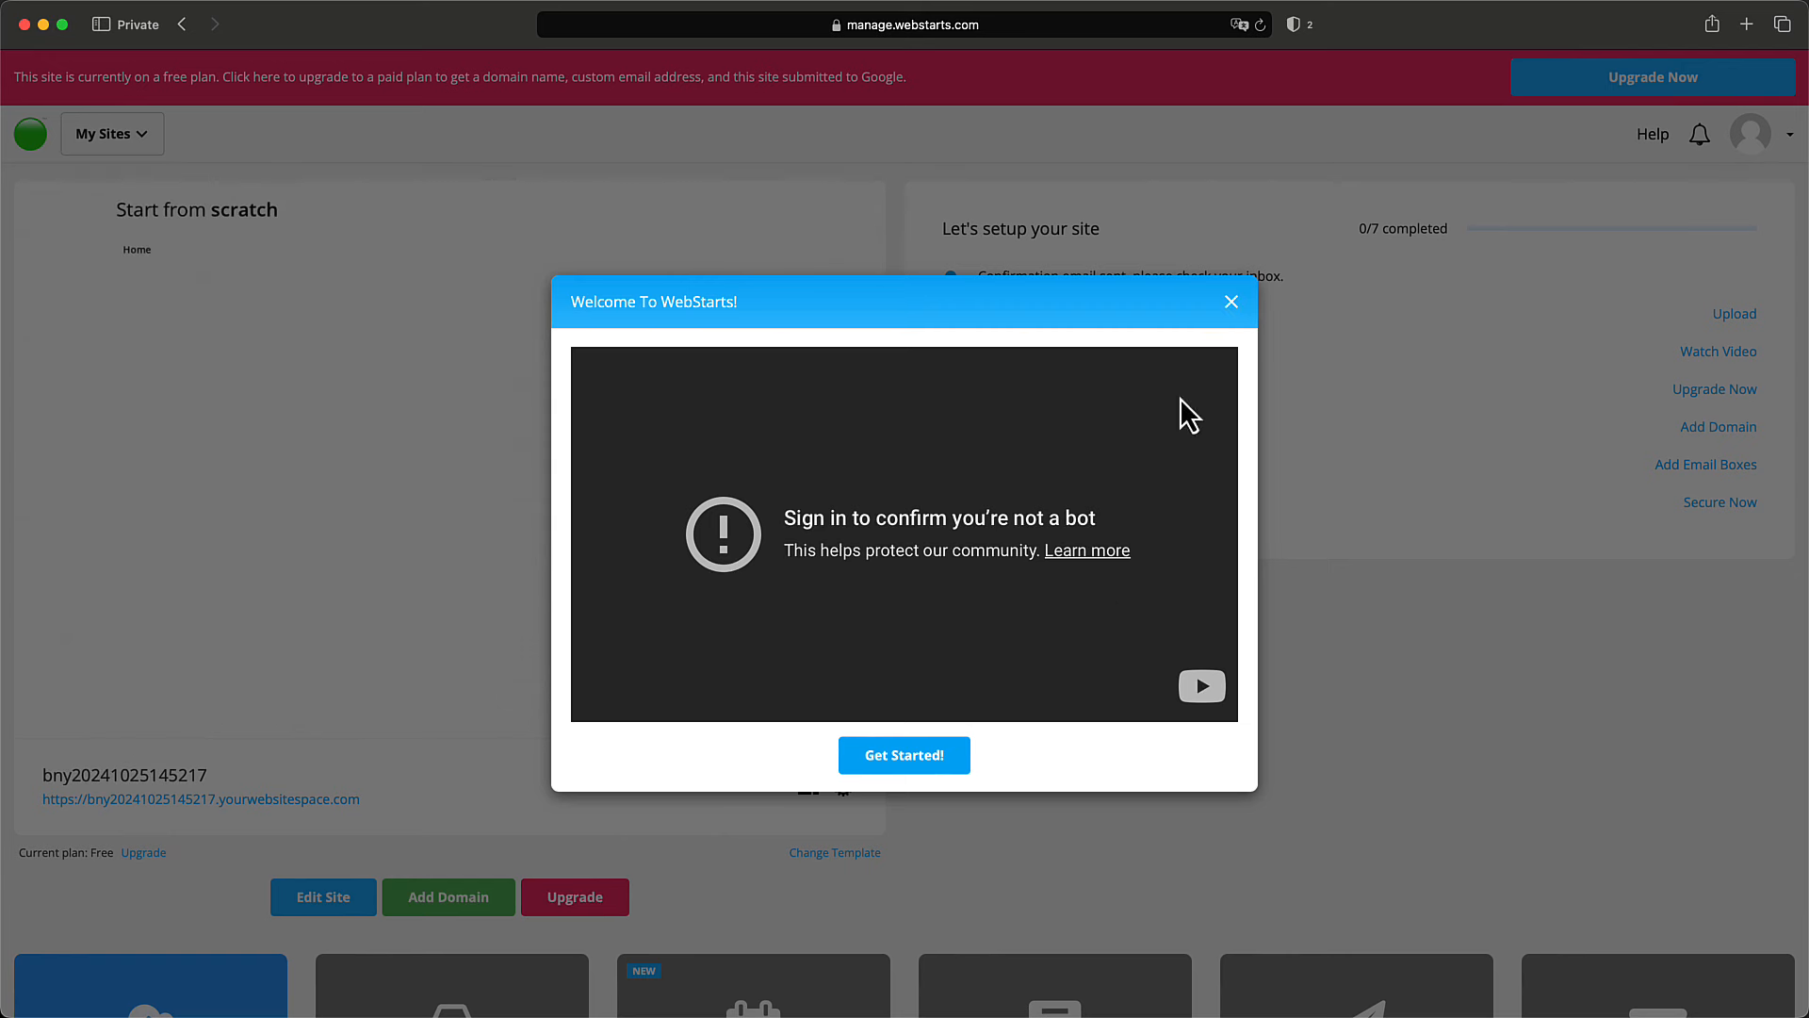
click(959, 782)
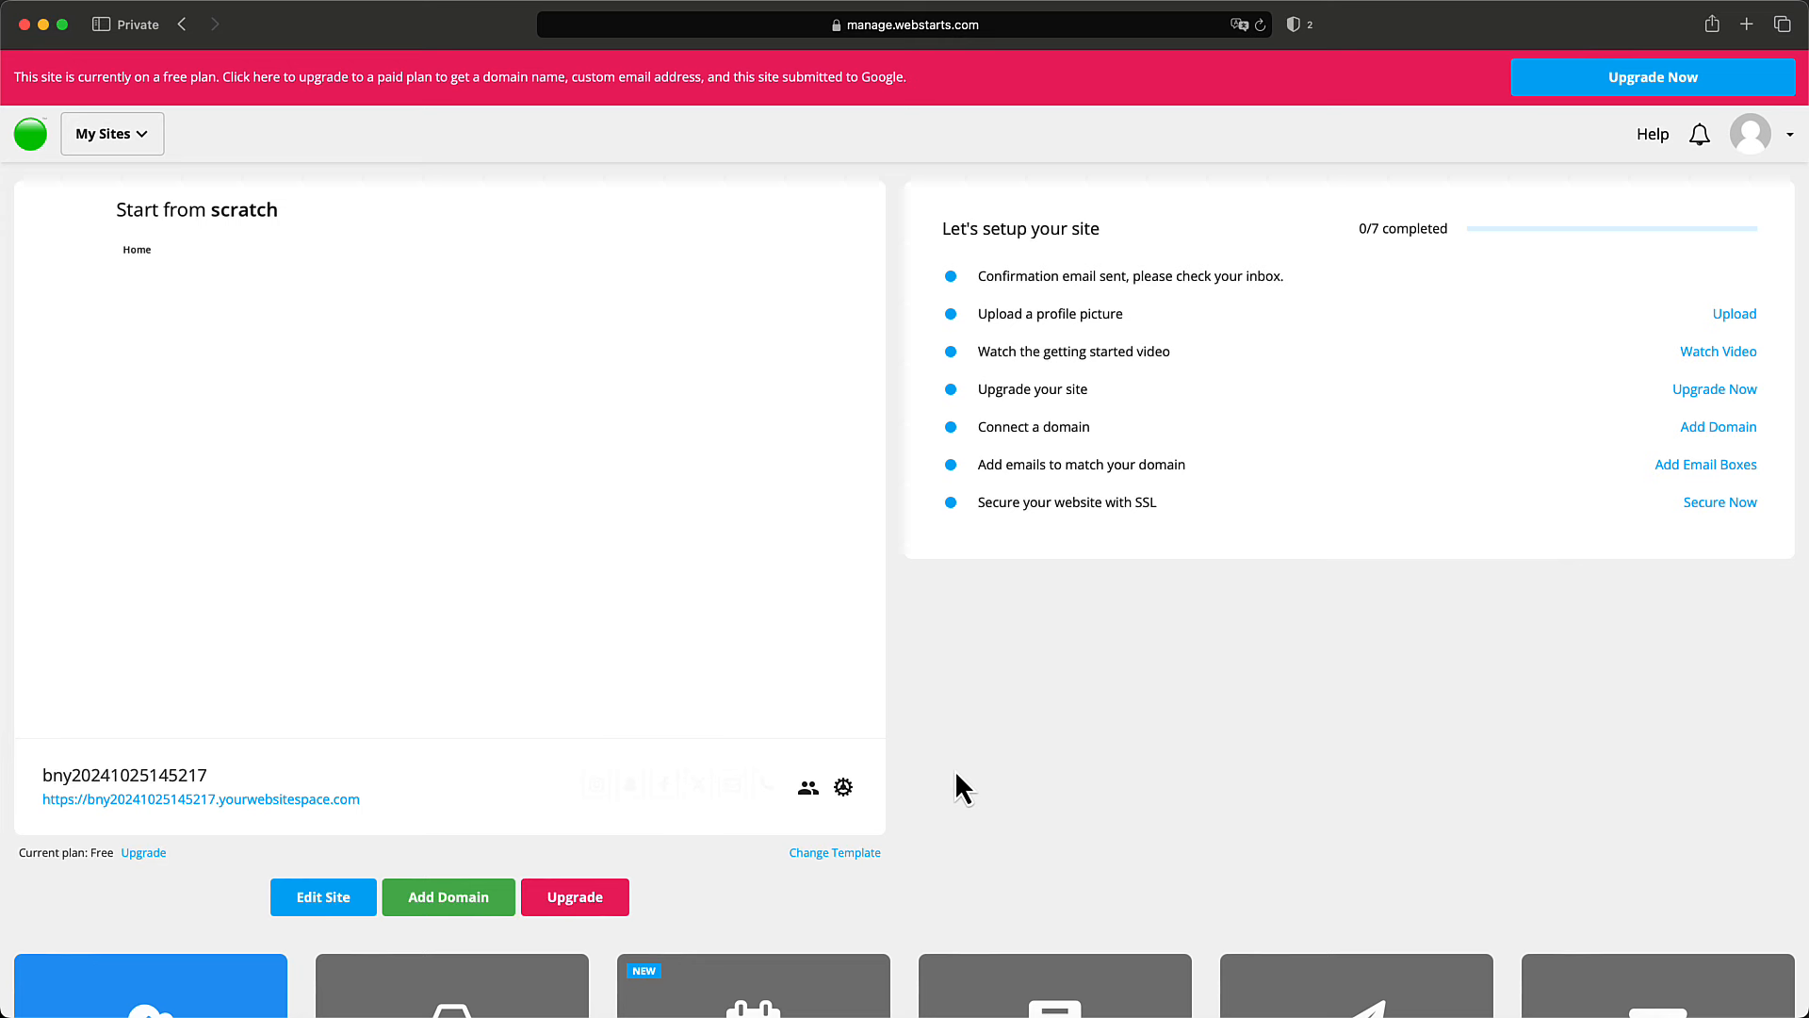
mouse_move(626, 650)
mouse_move(598, 484)
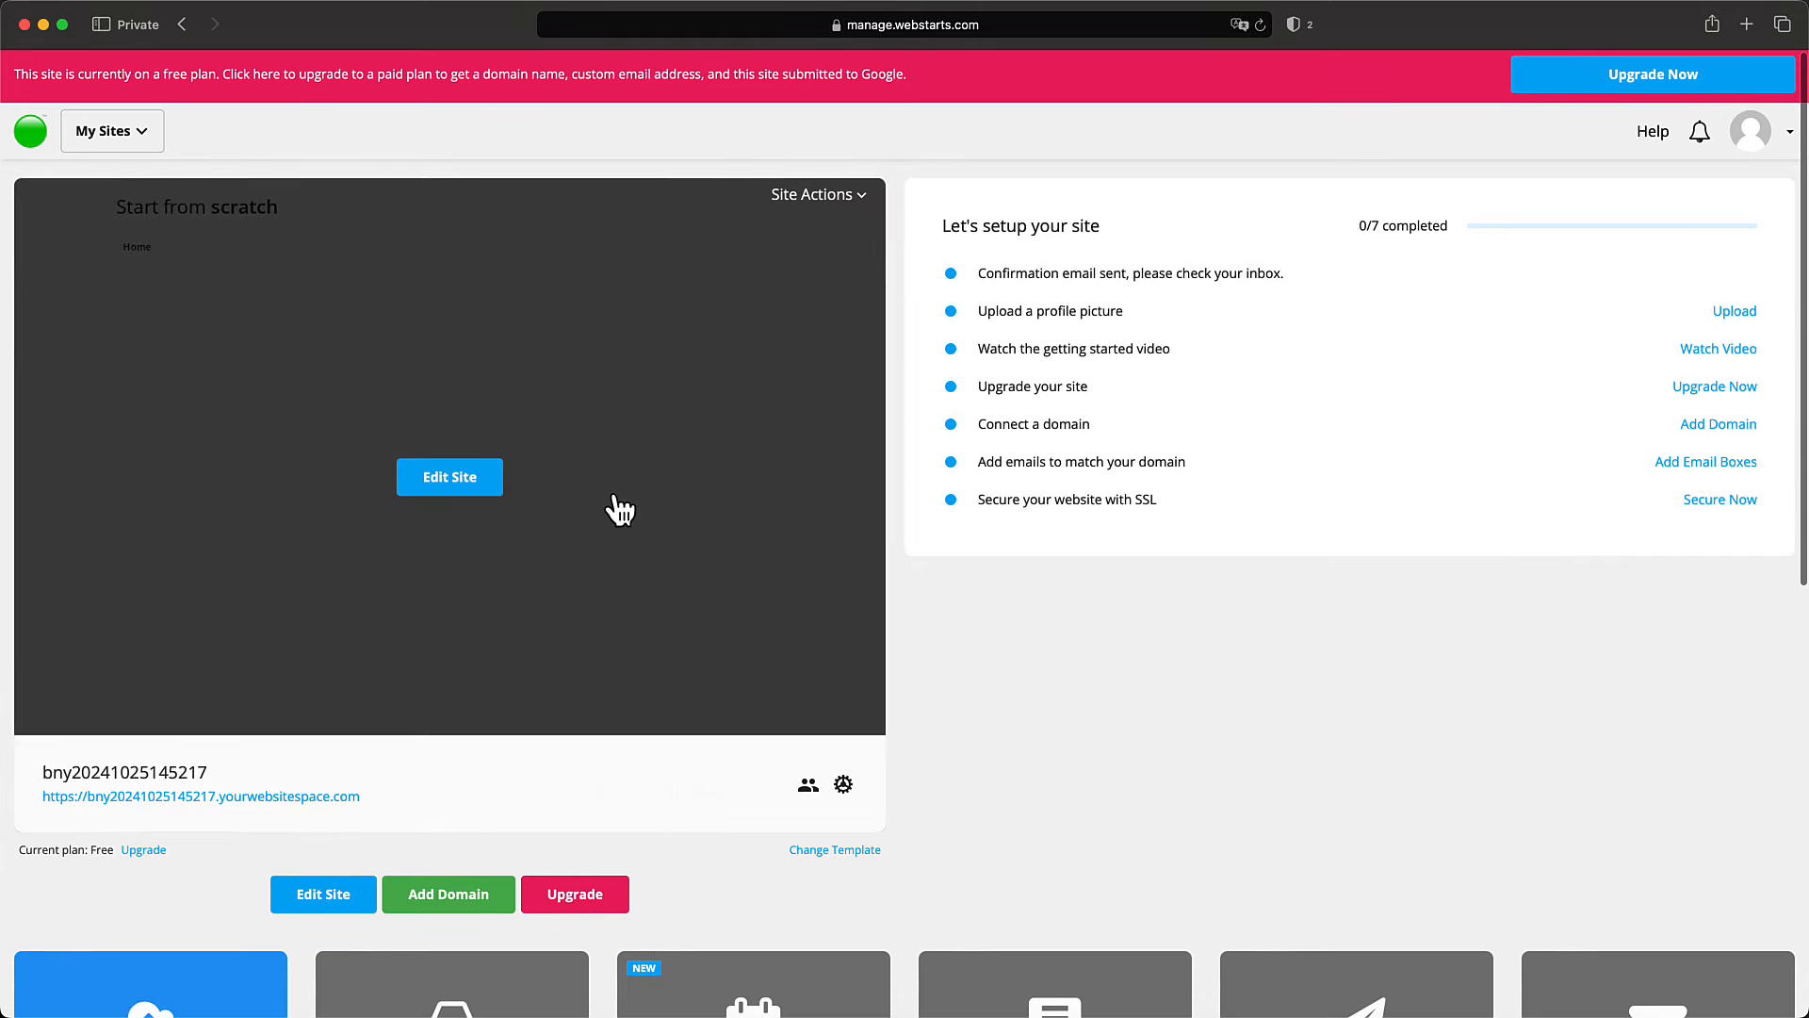
Look over the new dashboard and check the My Sites list before closing it.
scroll(638, 509, down, 10)
scroll(638, 509, up, 10)
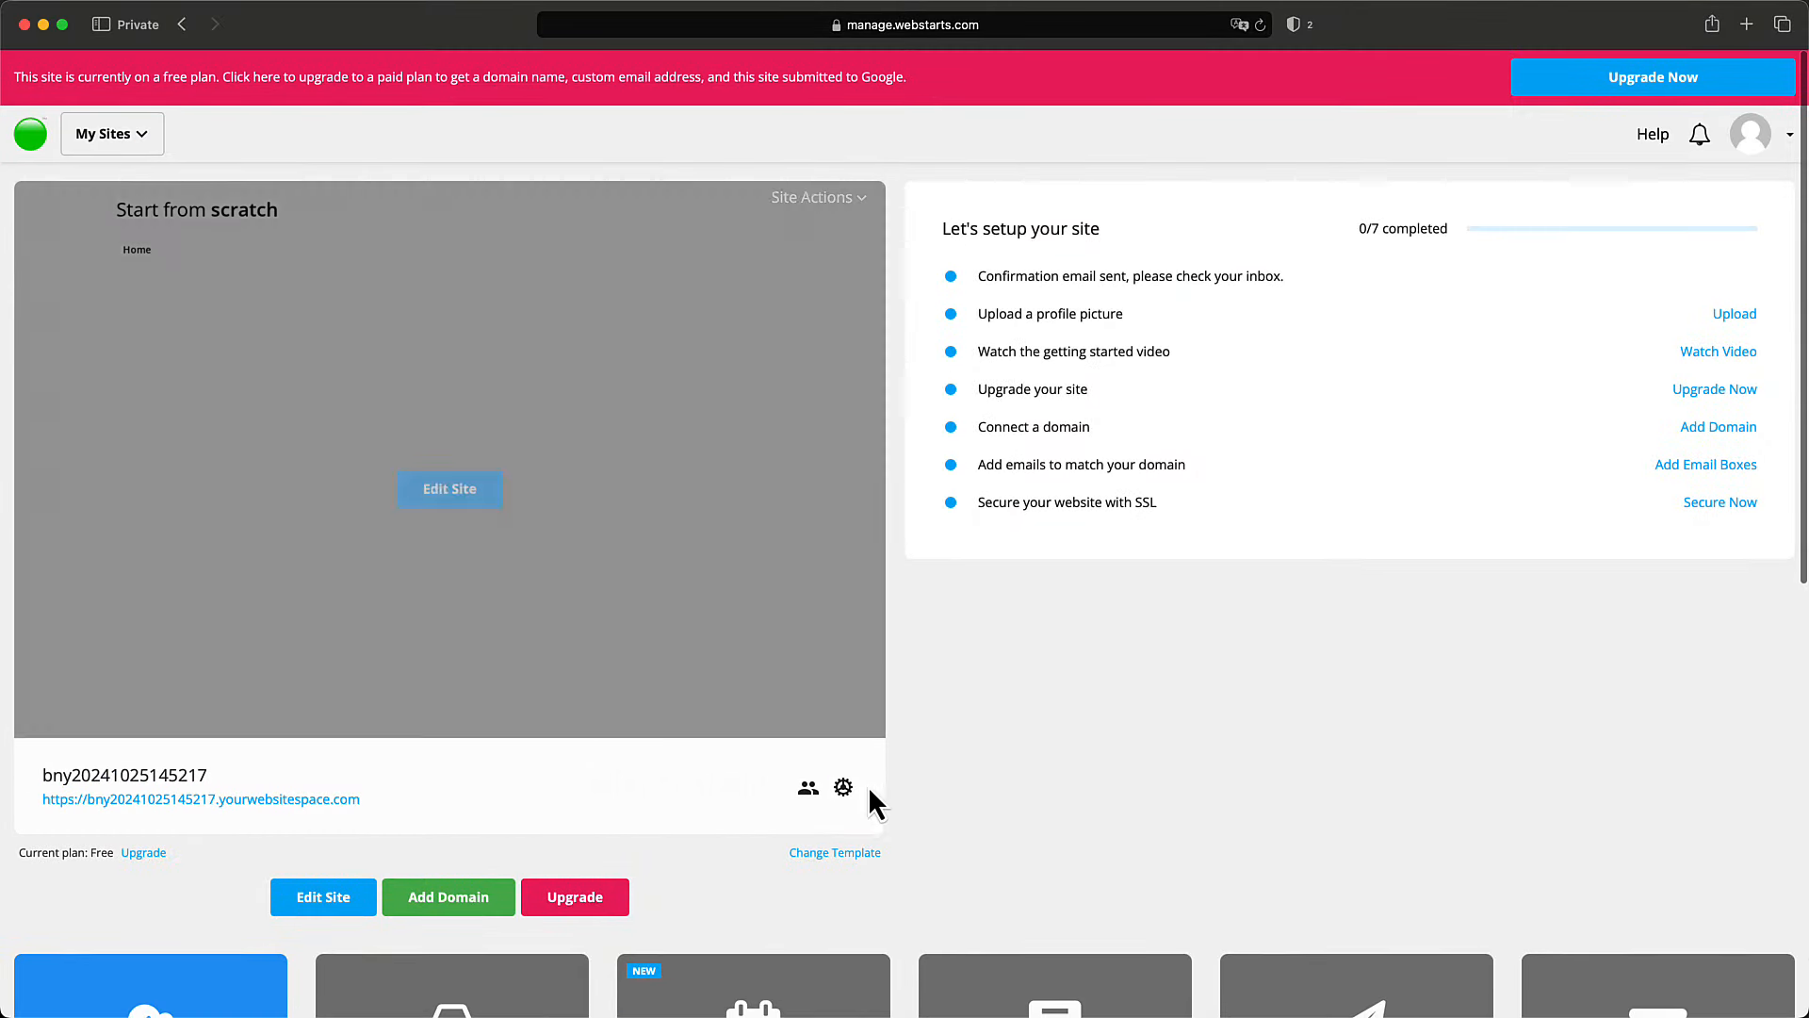
mouse_move(325, 382)
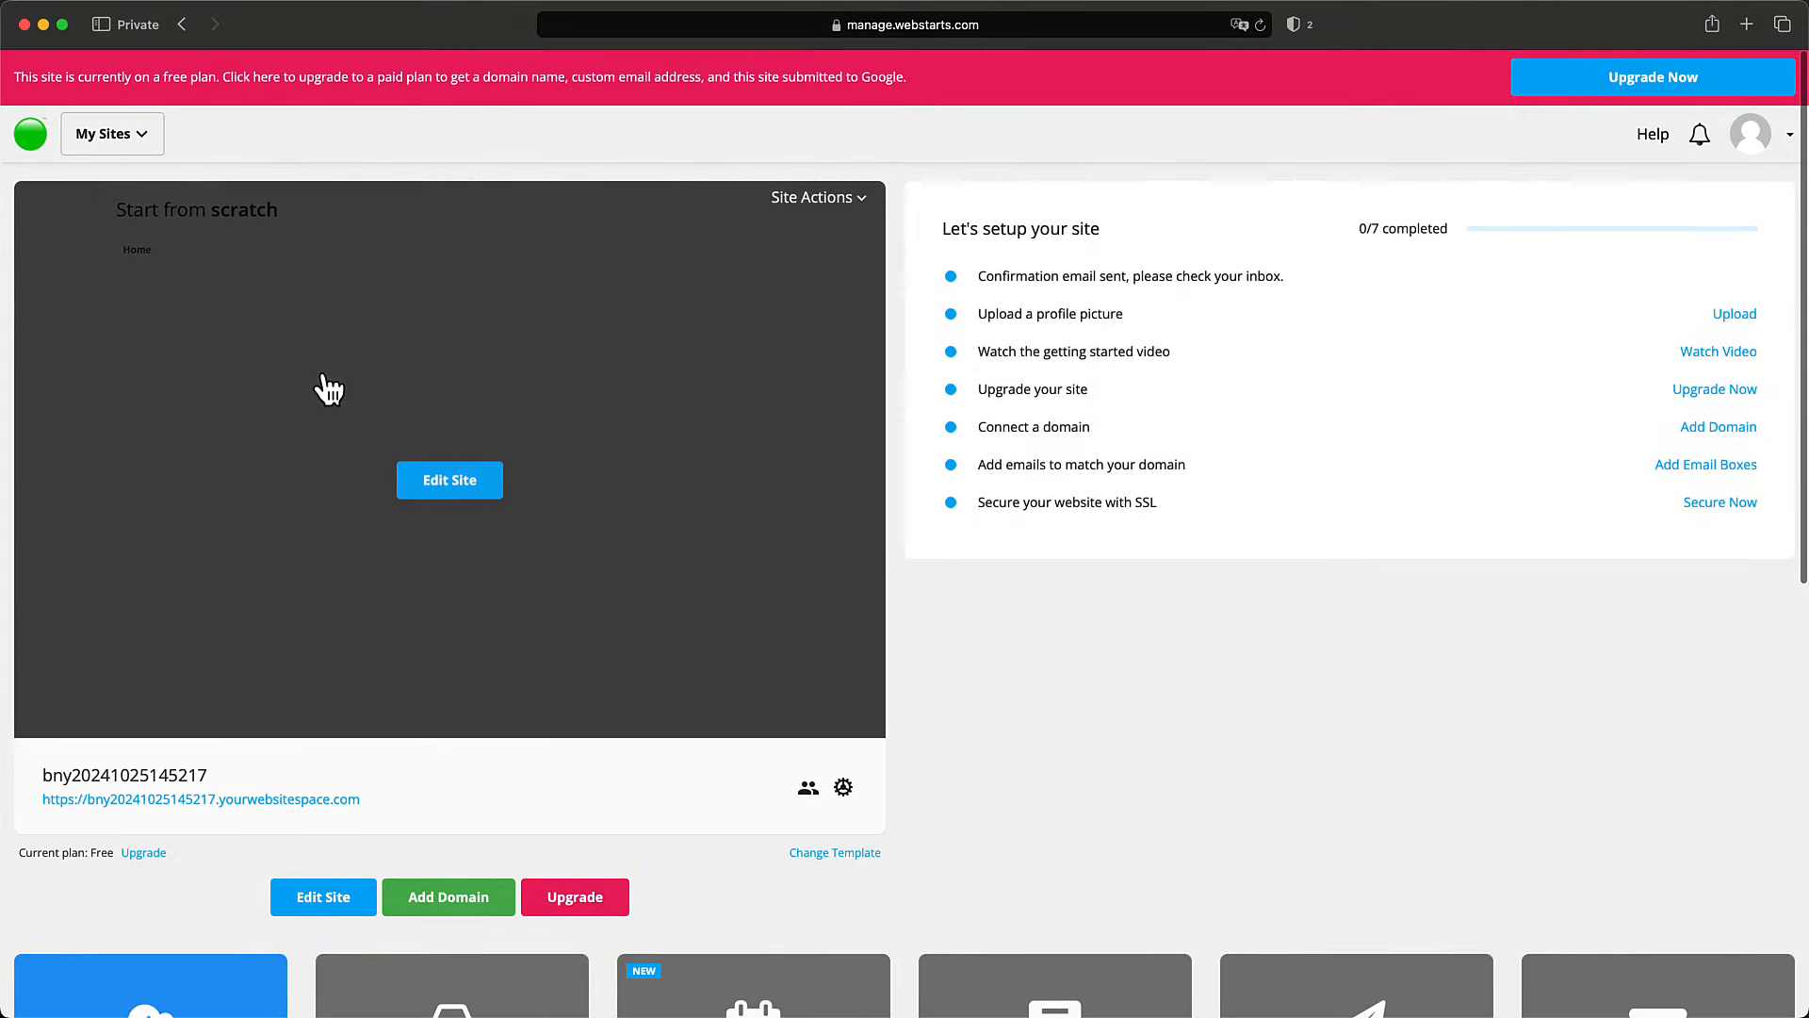
click(137, 139)
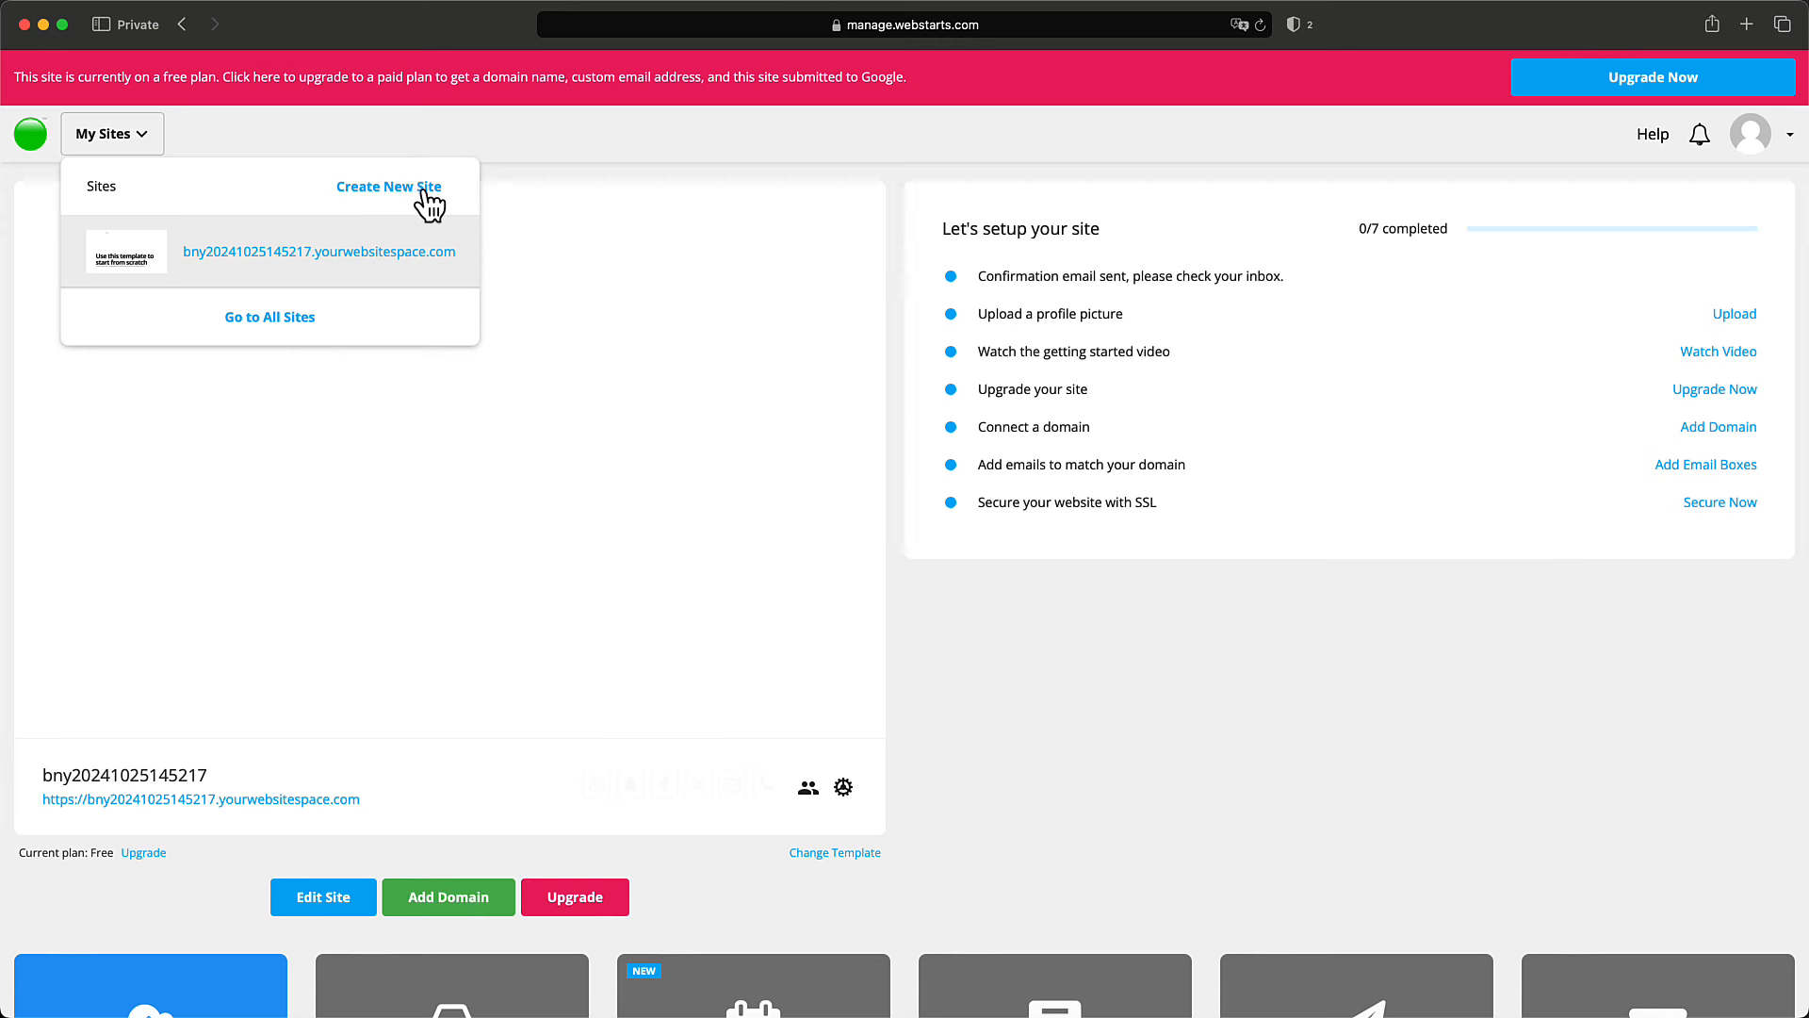
click(943, 624)
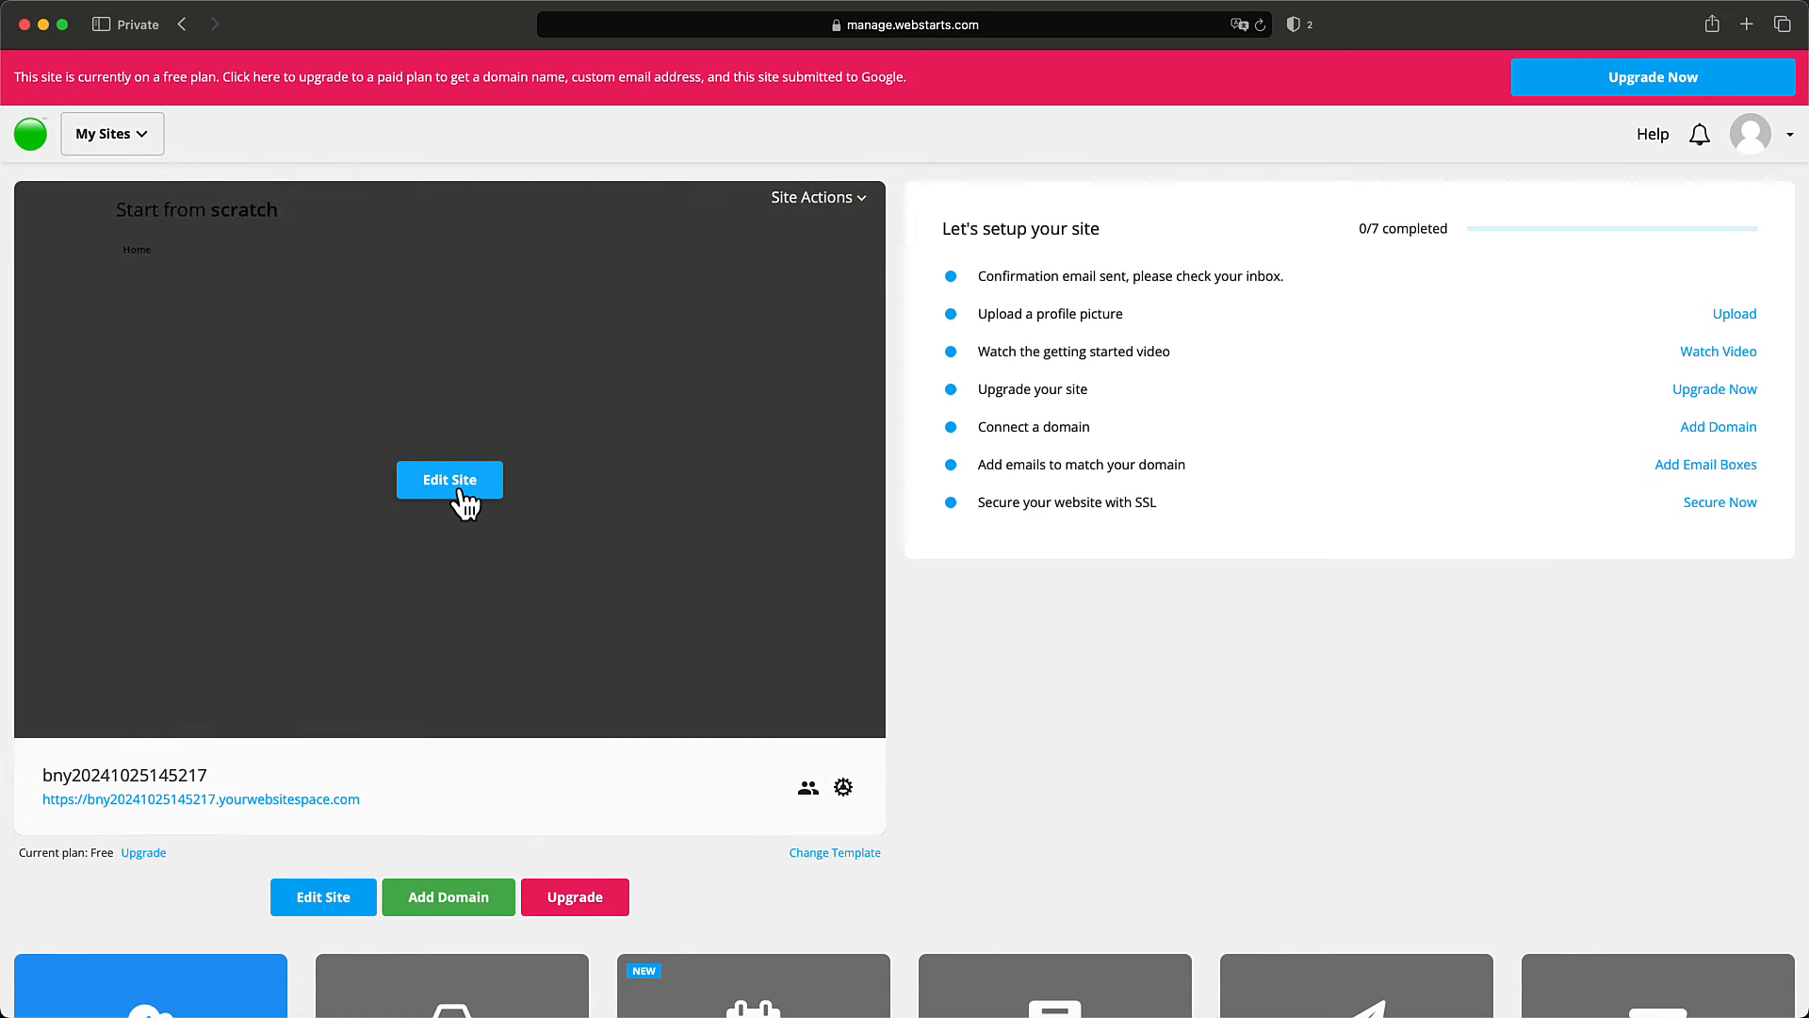
Open the Start from scratch site in the page editor and begin the quick tour.
click(461, 491)
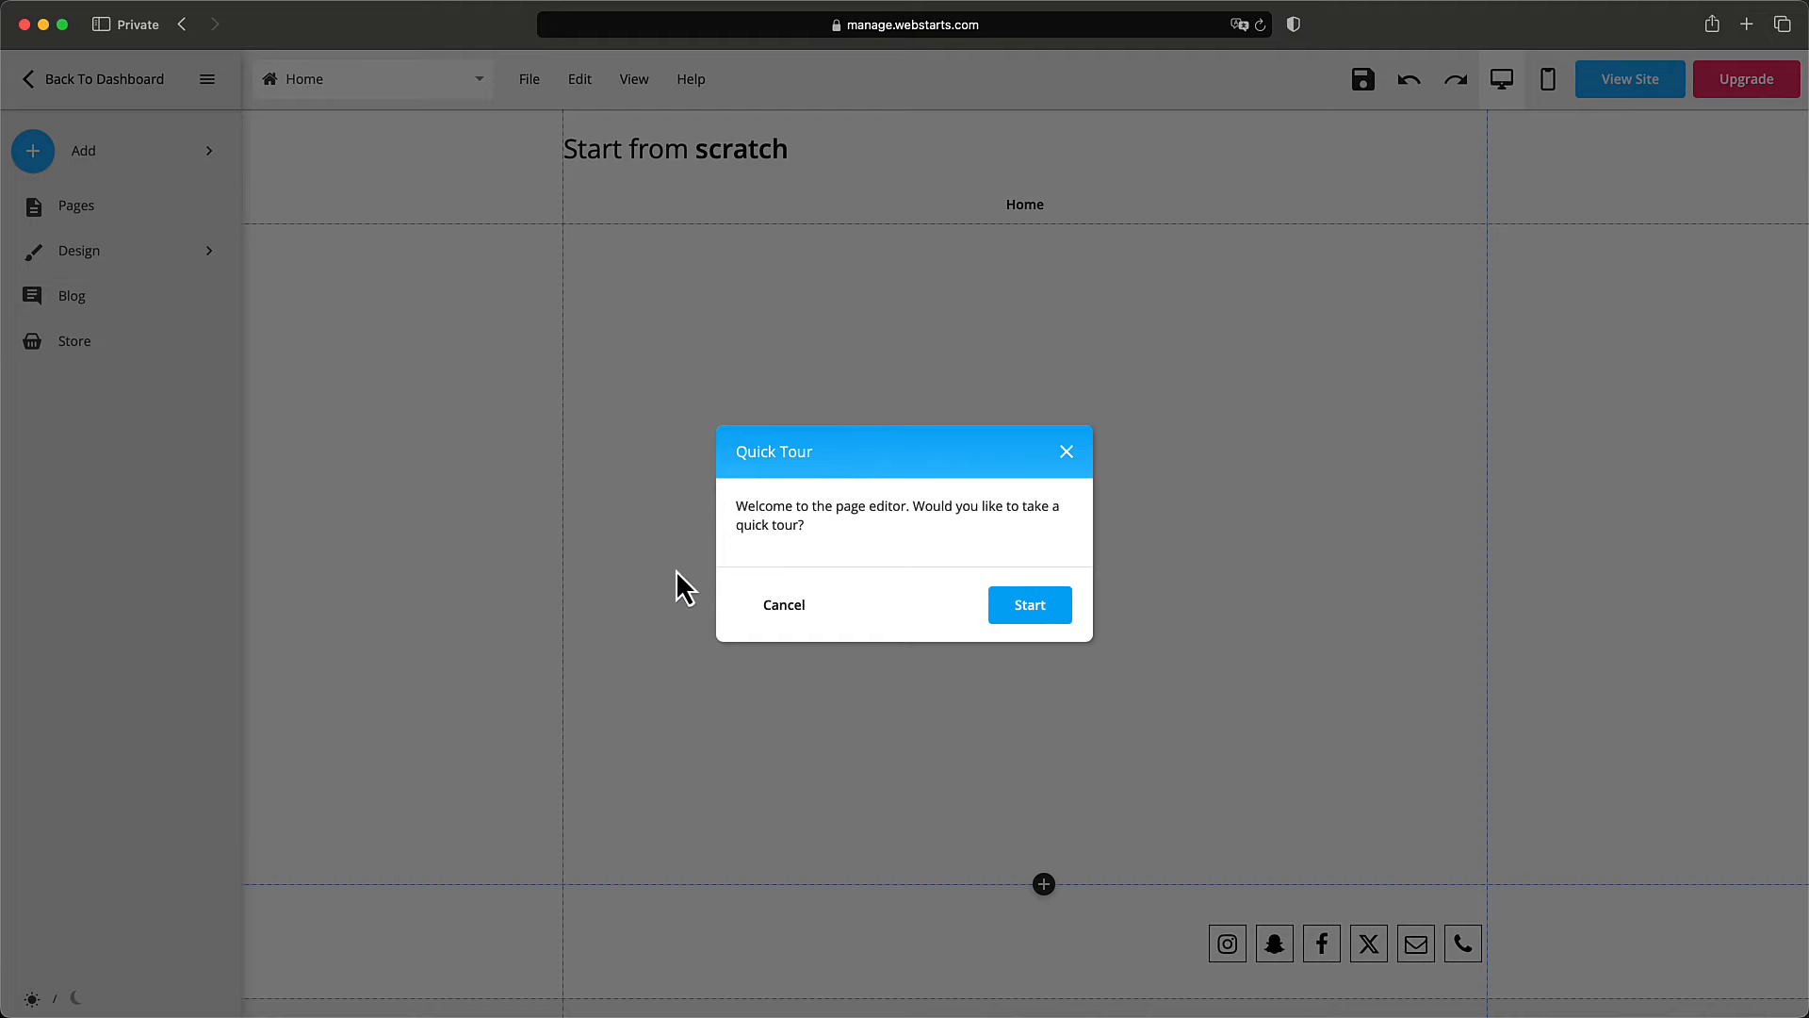
click(1019, 611)
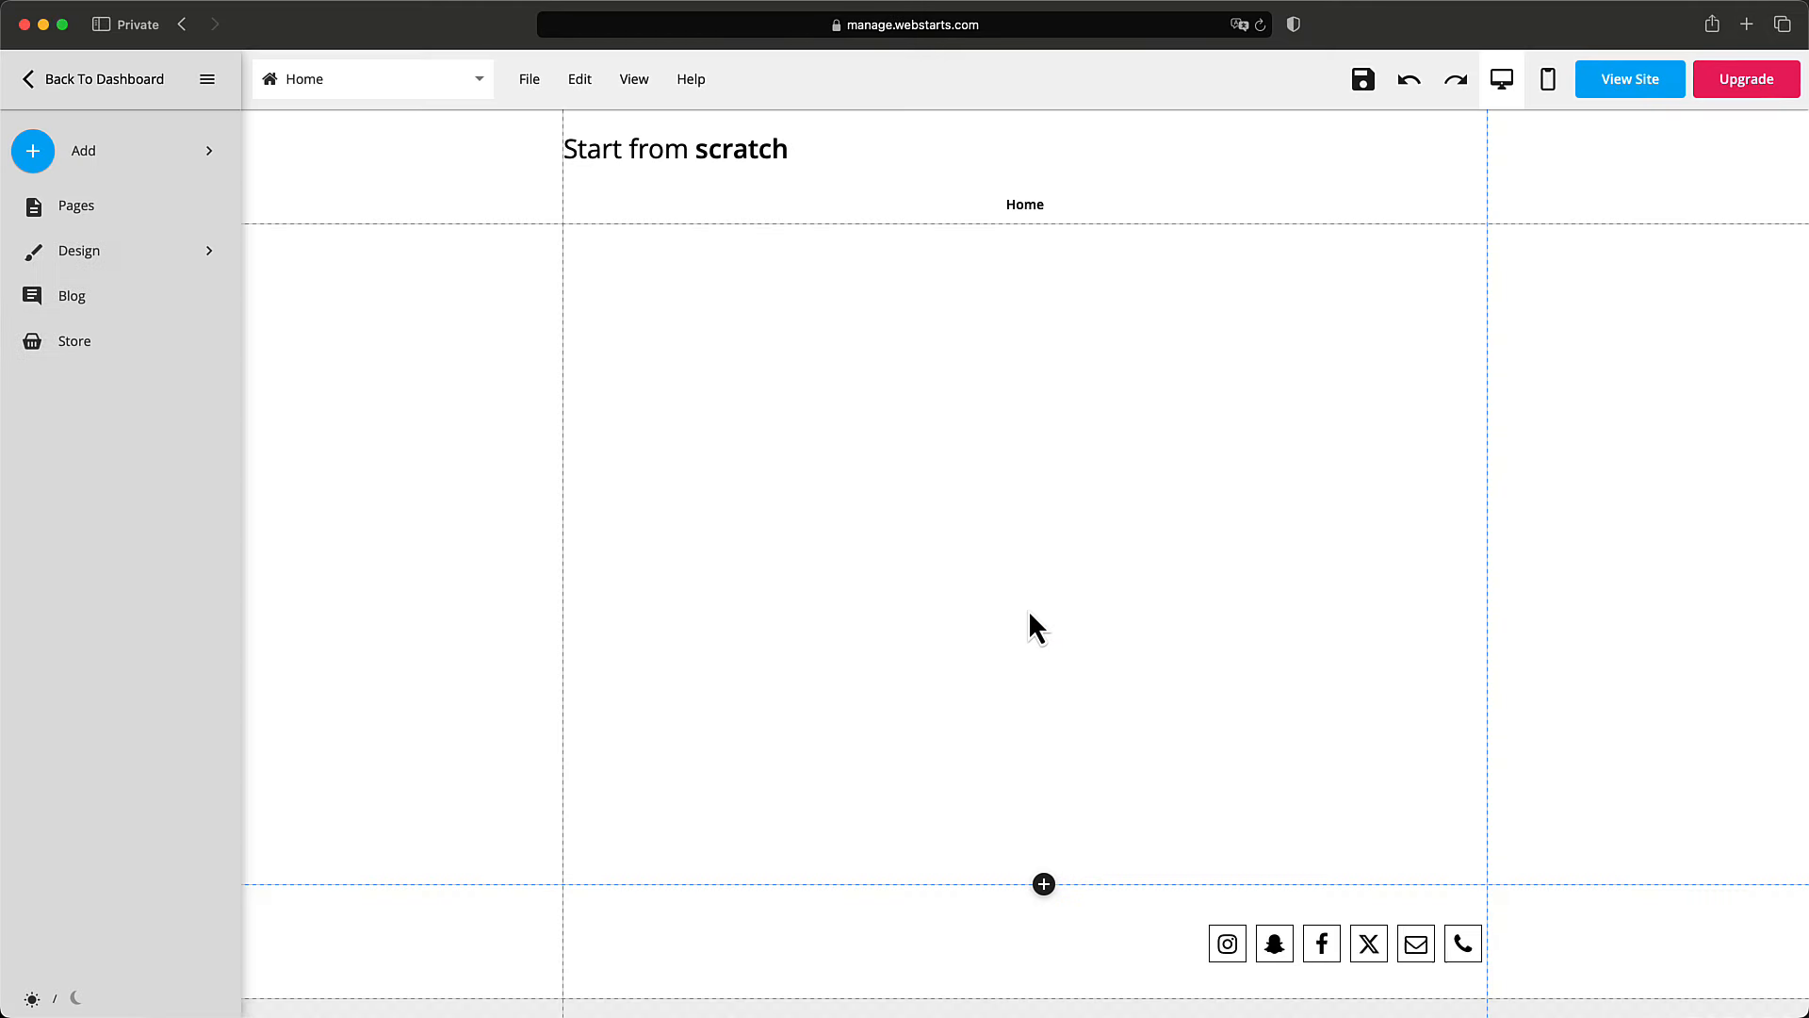
click(426, 193)
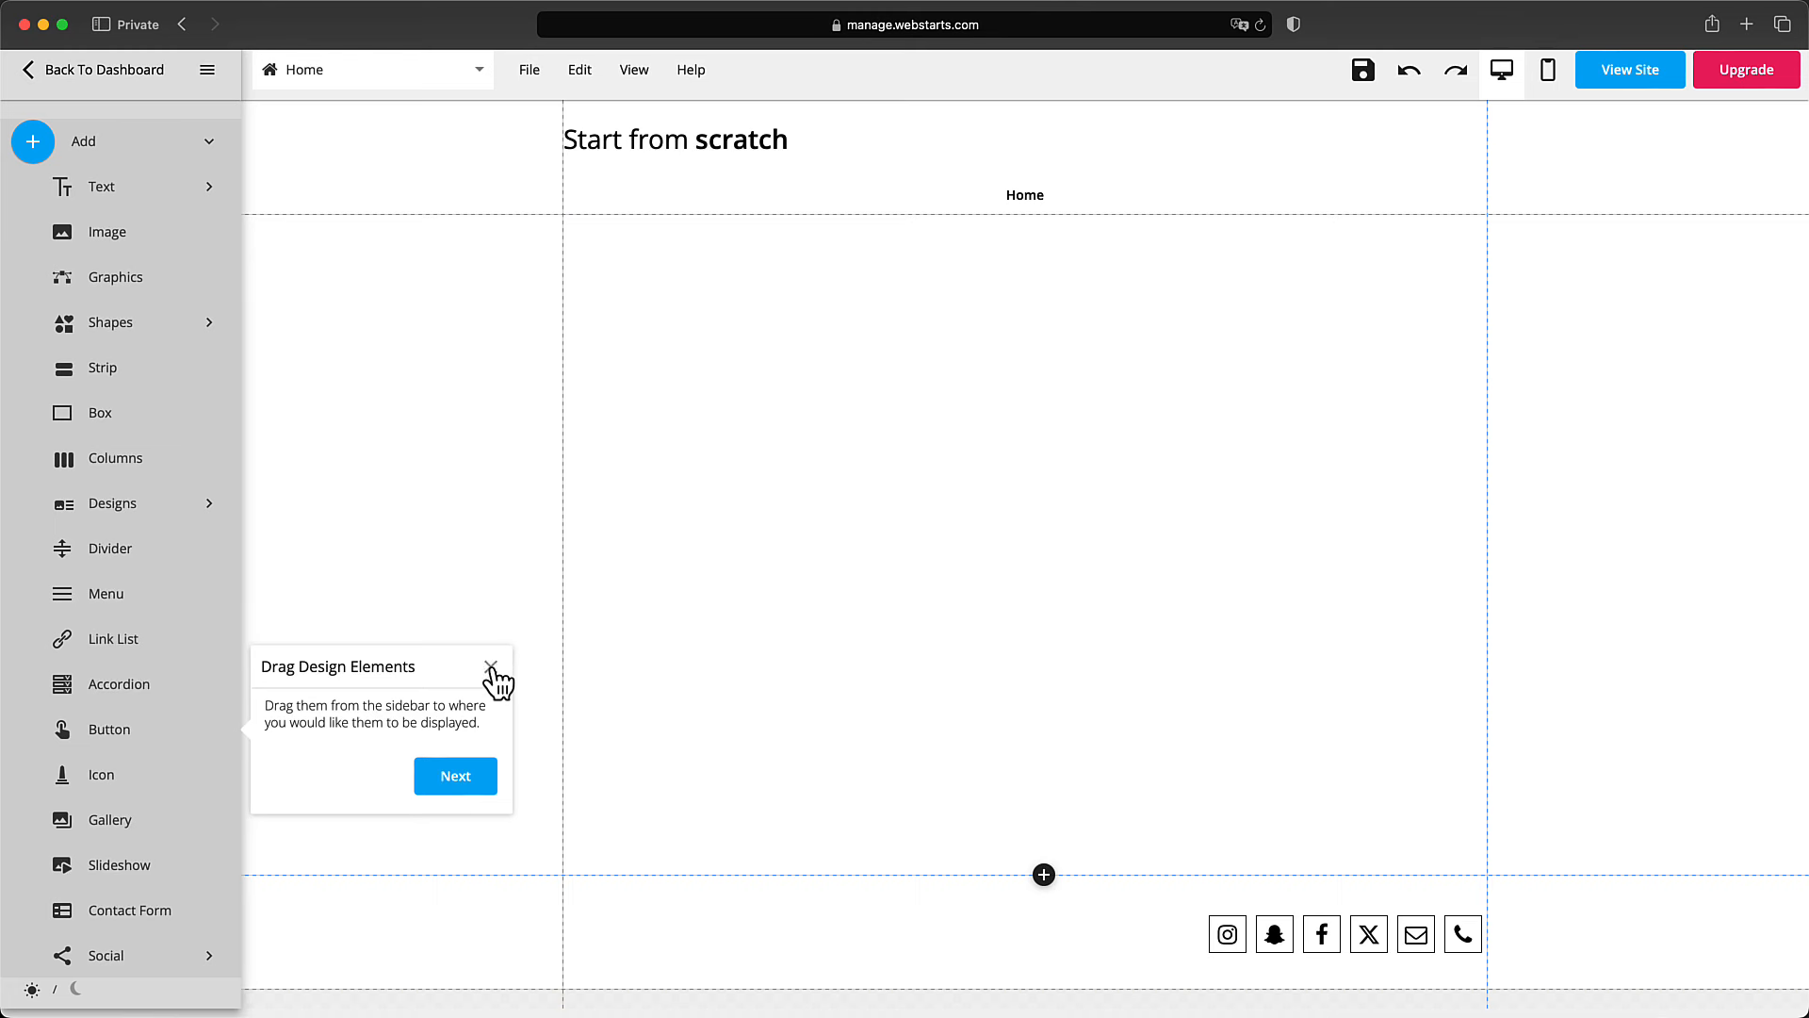
Close the Drag Design Elements tip and scroll through the Add elements list.
click(490, 667)
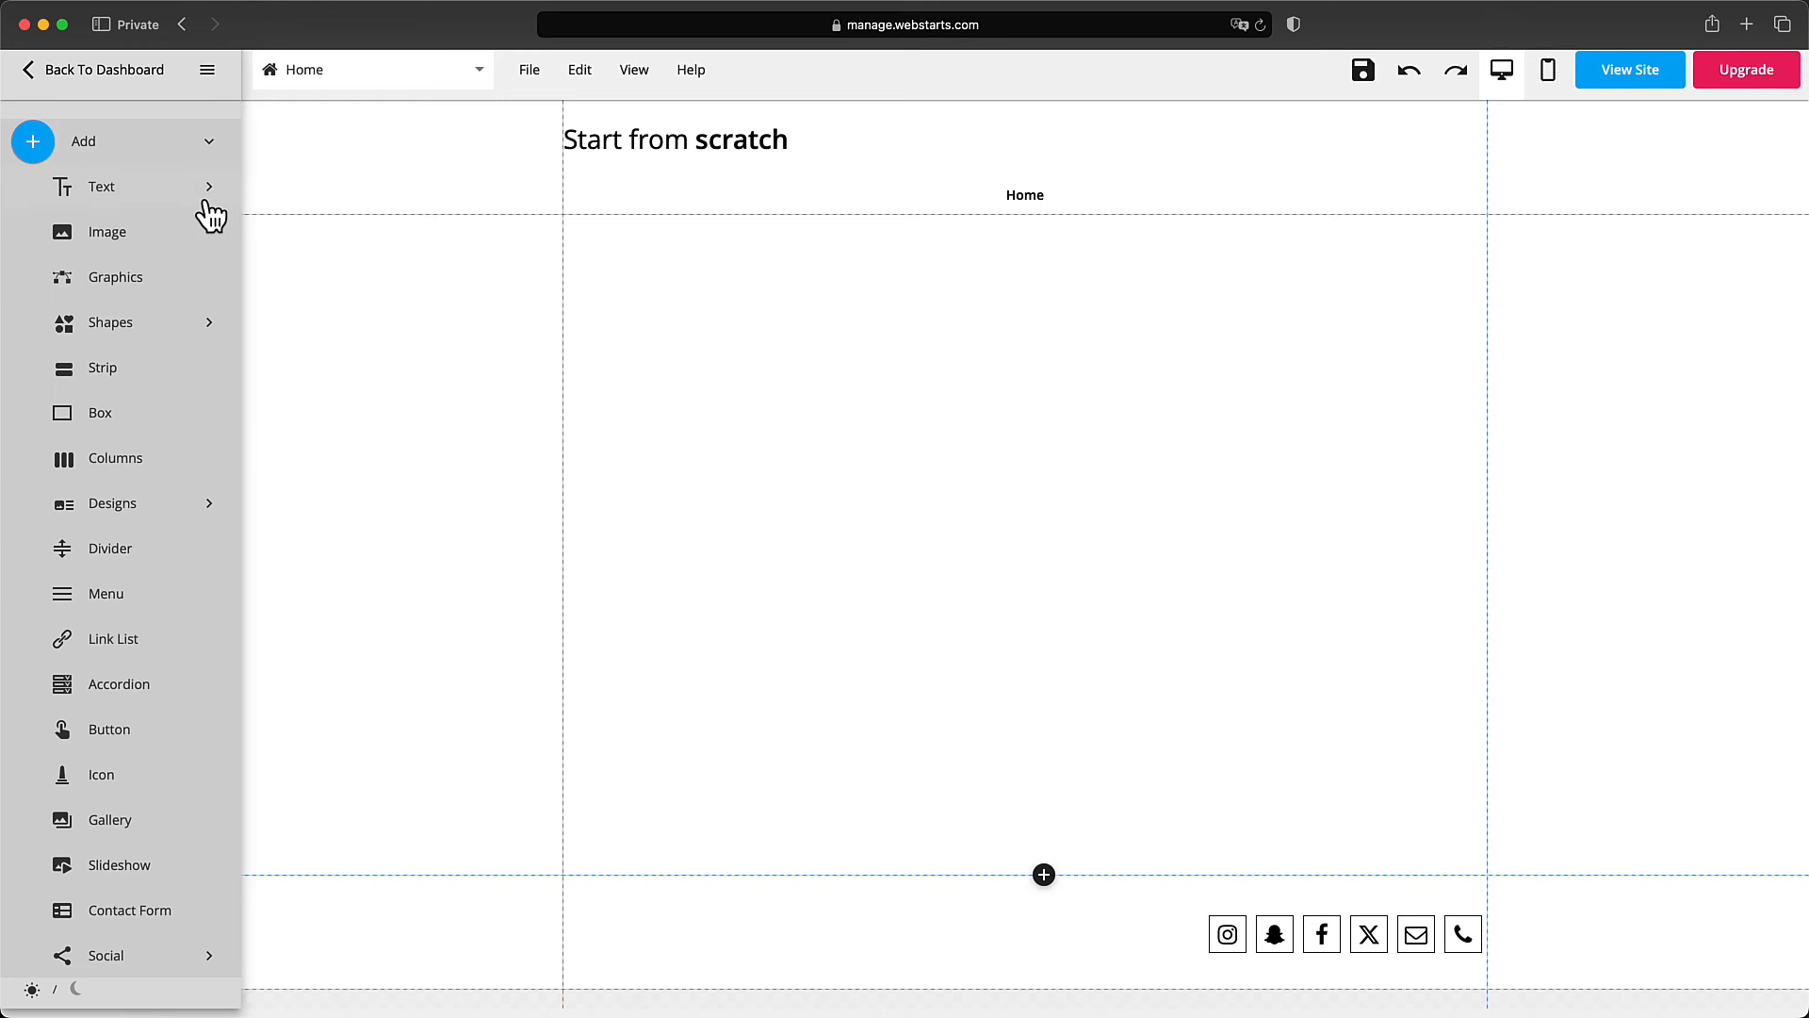
scroll(198, 231, down, 5)
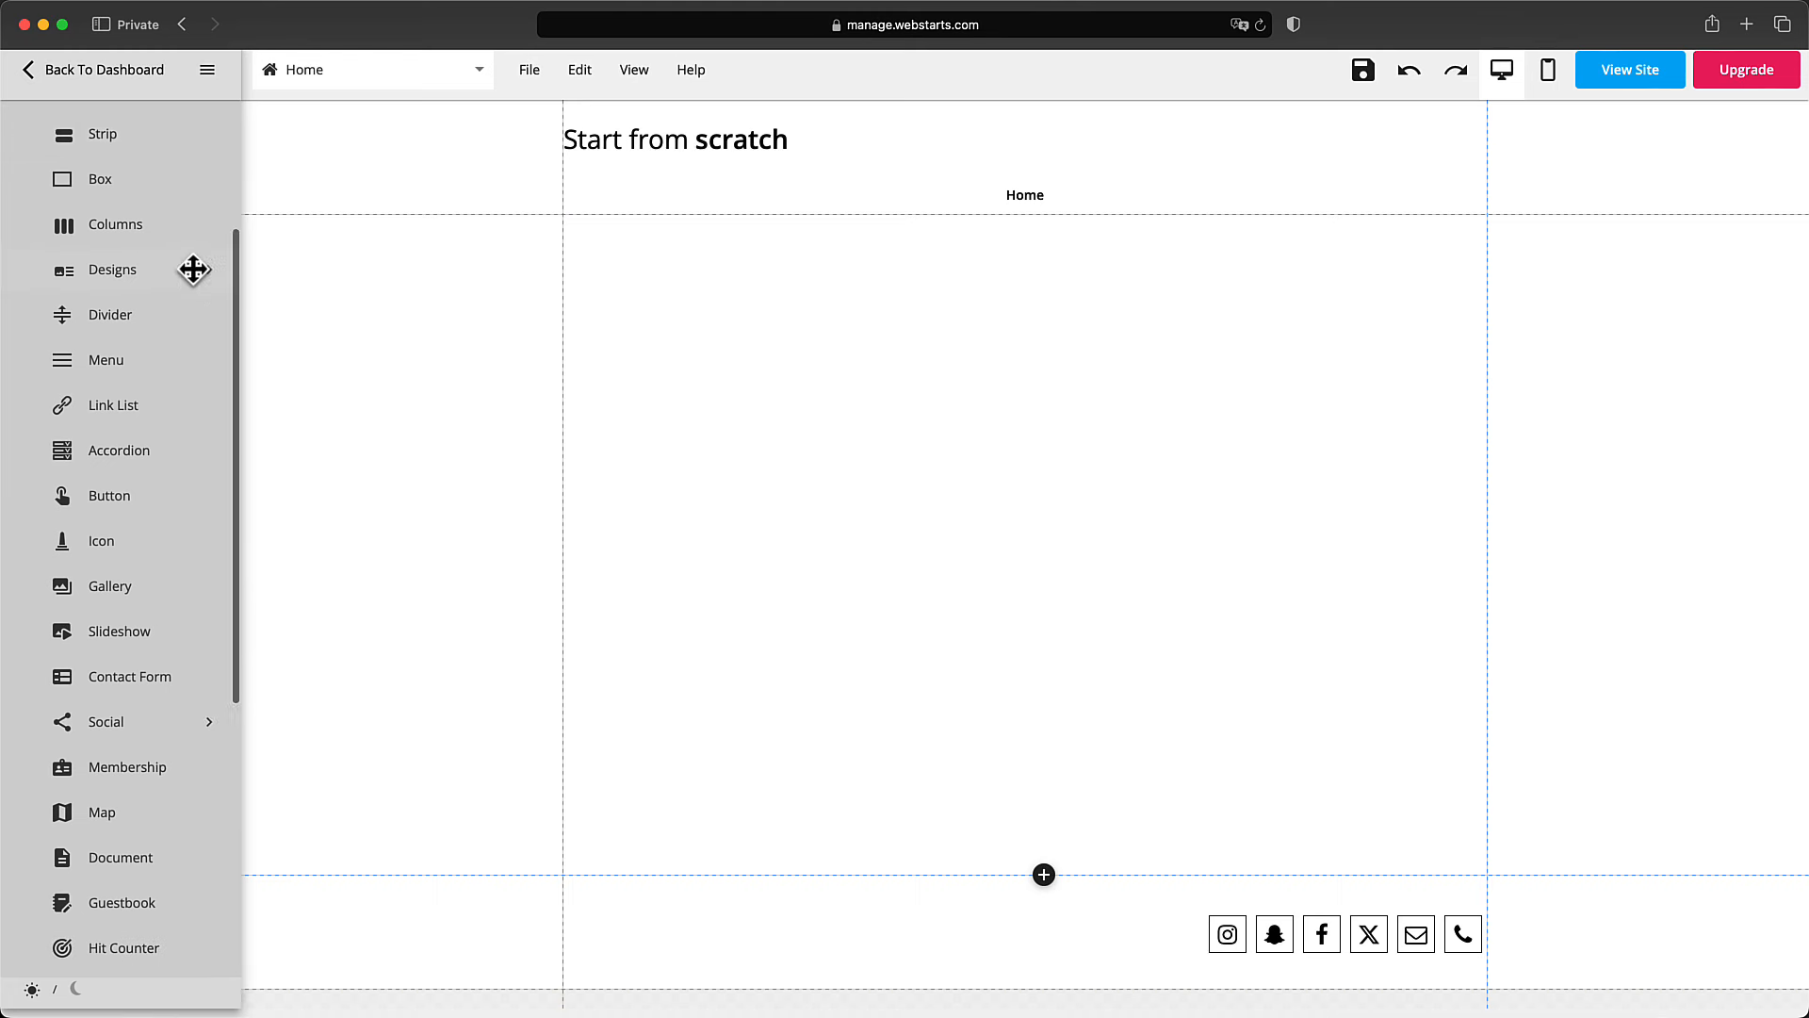
scroll(193, 270, up, 5)
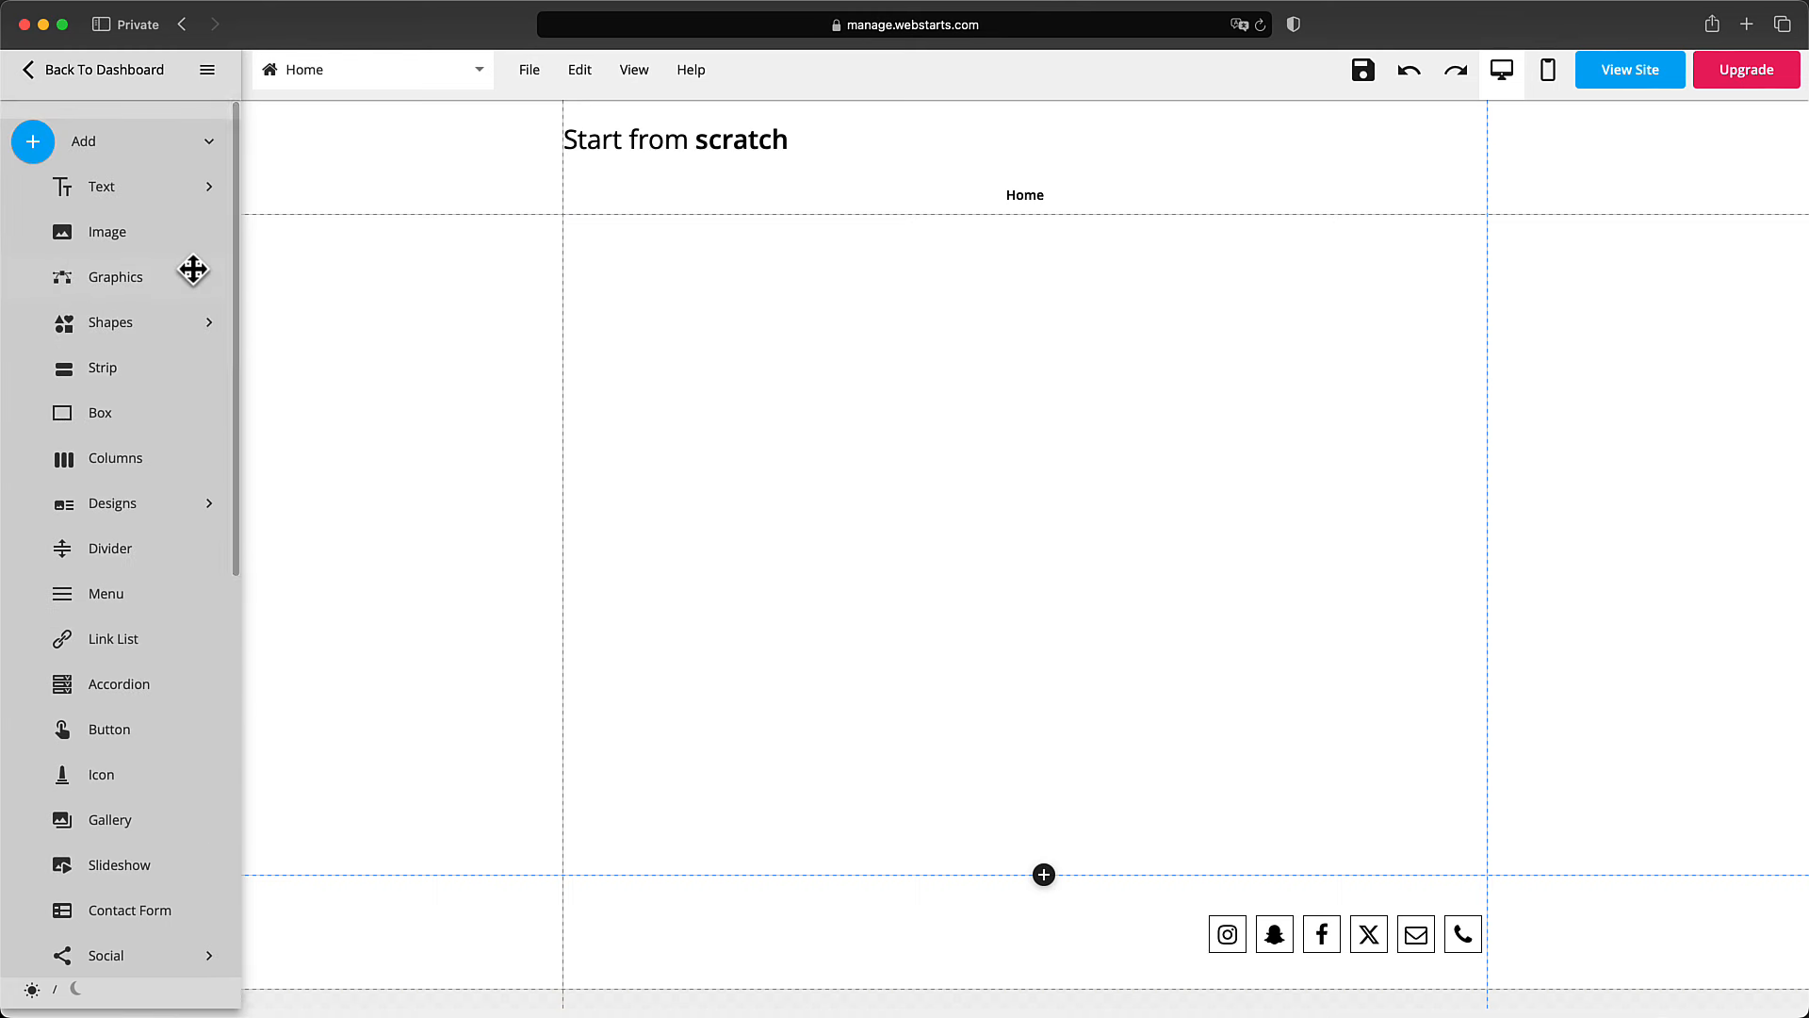
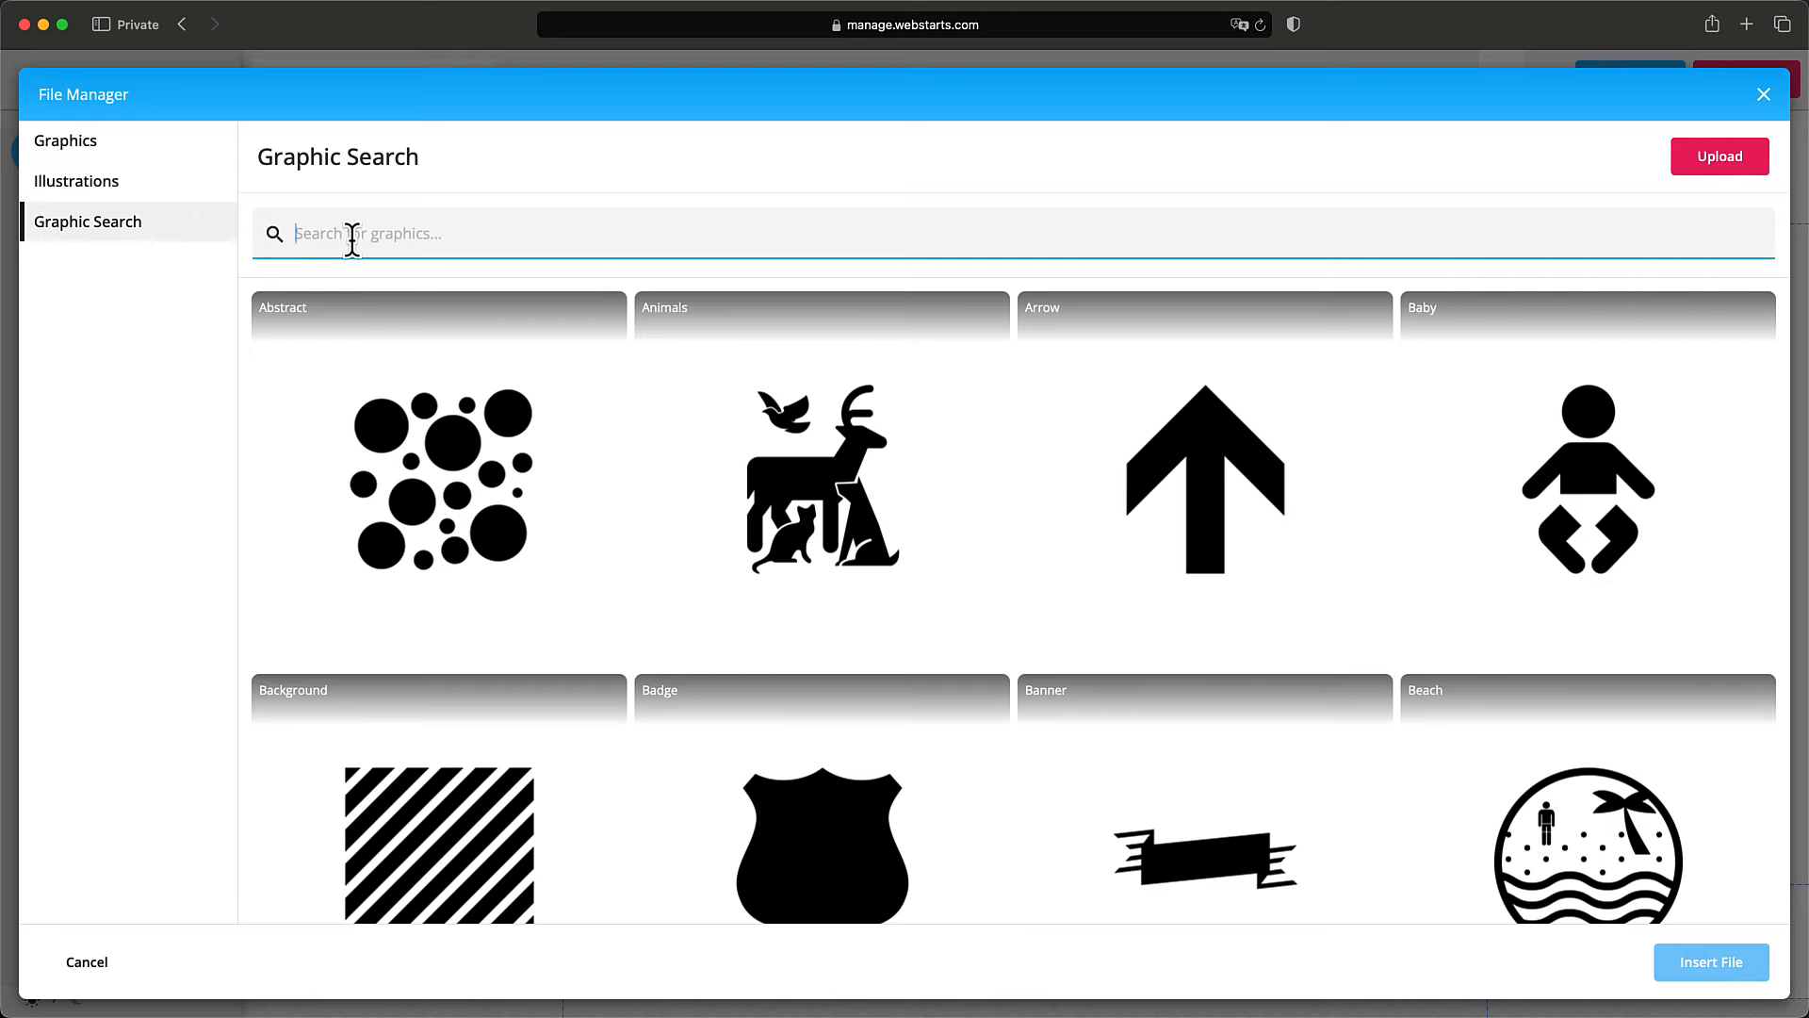
Search for 'design' graphics and insert the compass-and-square graphic.
text(design)
key(Return)
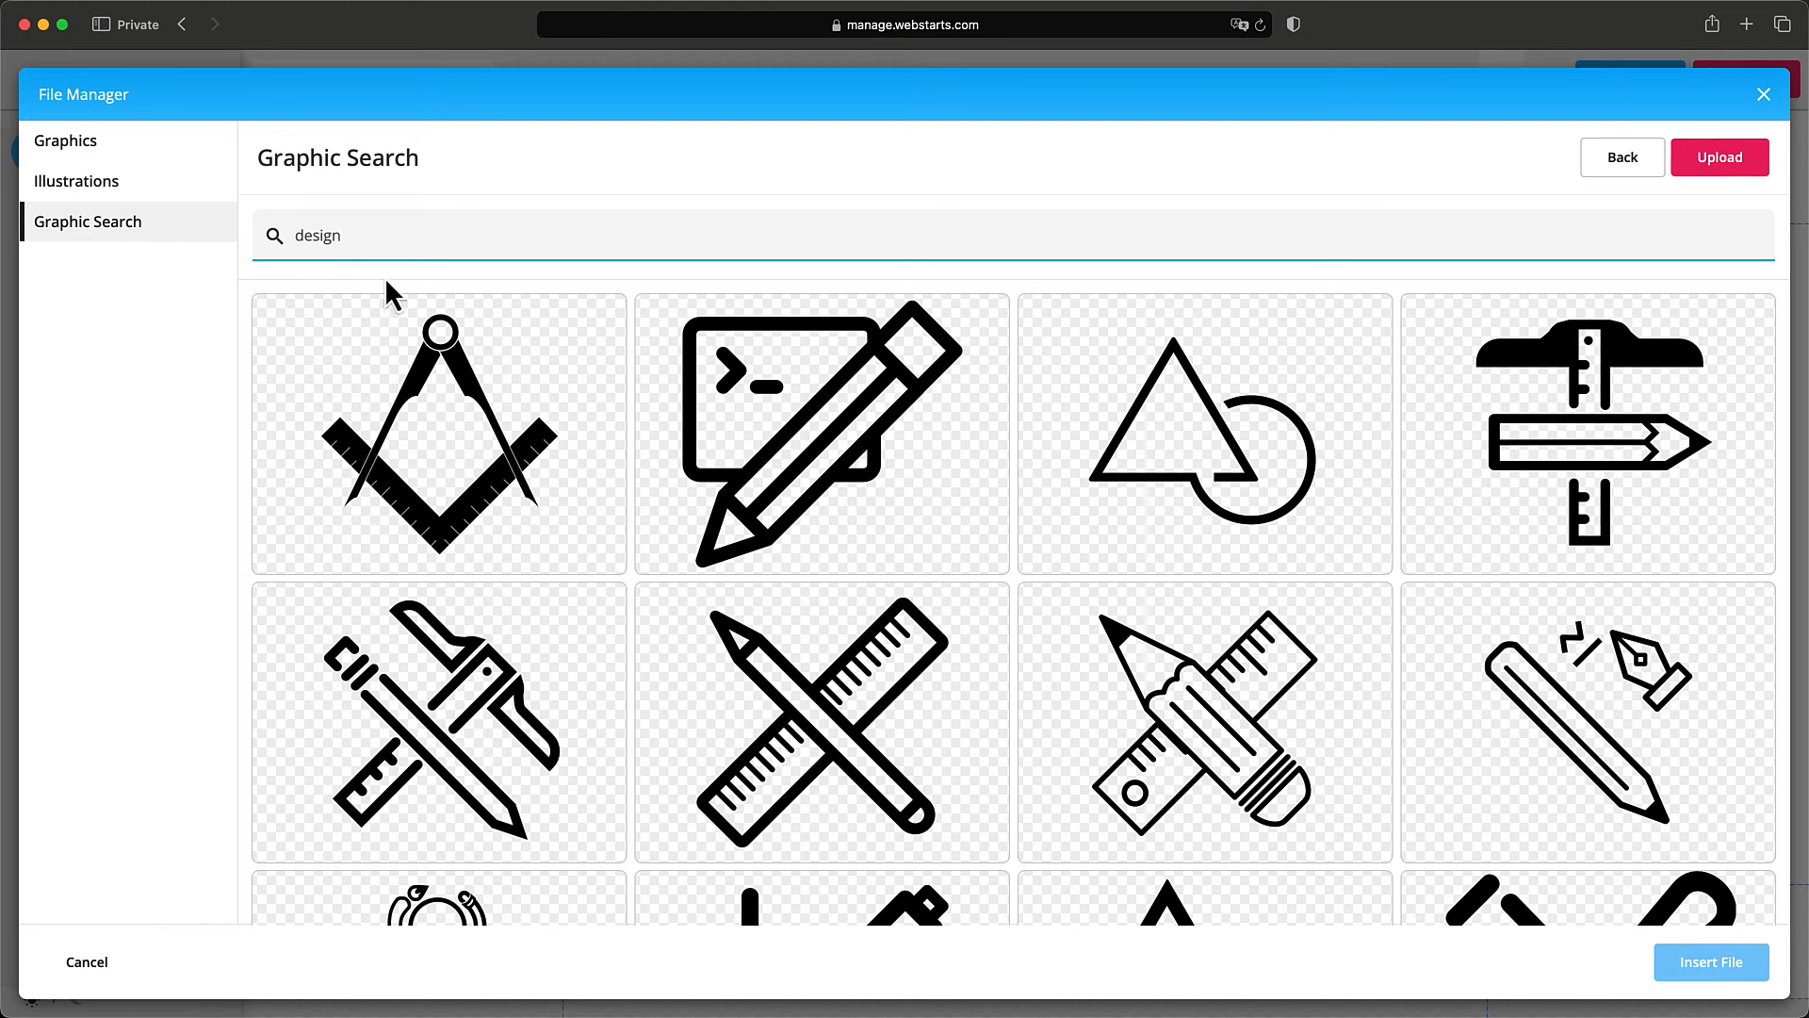
click(469, 486)
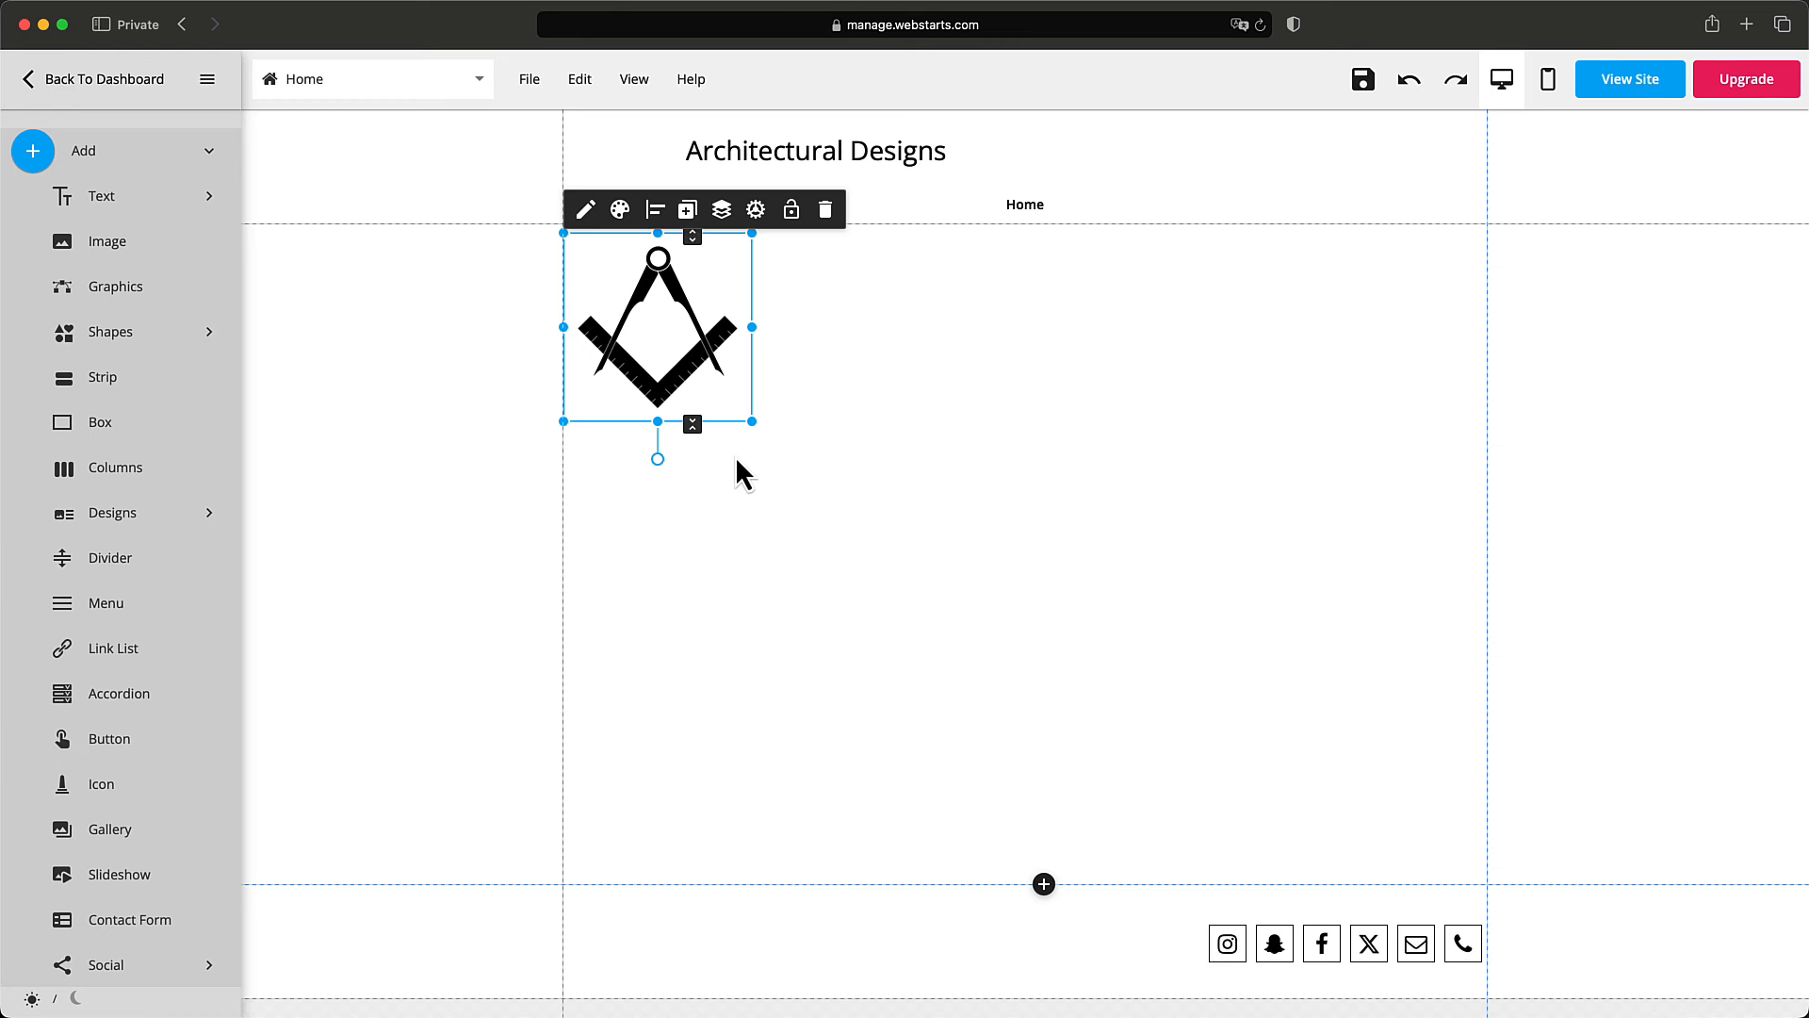
Shrink the graphic to about a third and move it into the header beside the title.
mouse_move(698, 355)
mouse_down()
mouse_move(760, 371)
mouse_move(731, 407)
mouse_move(747, 392)
mouse_move(710, 352)
mouse_move(696, 381)
mouse_up()
drag(790, 477, 740, 411)
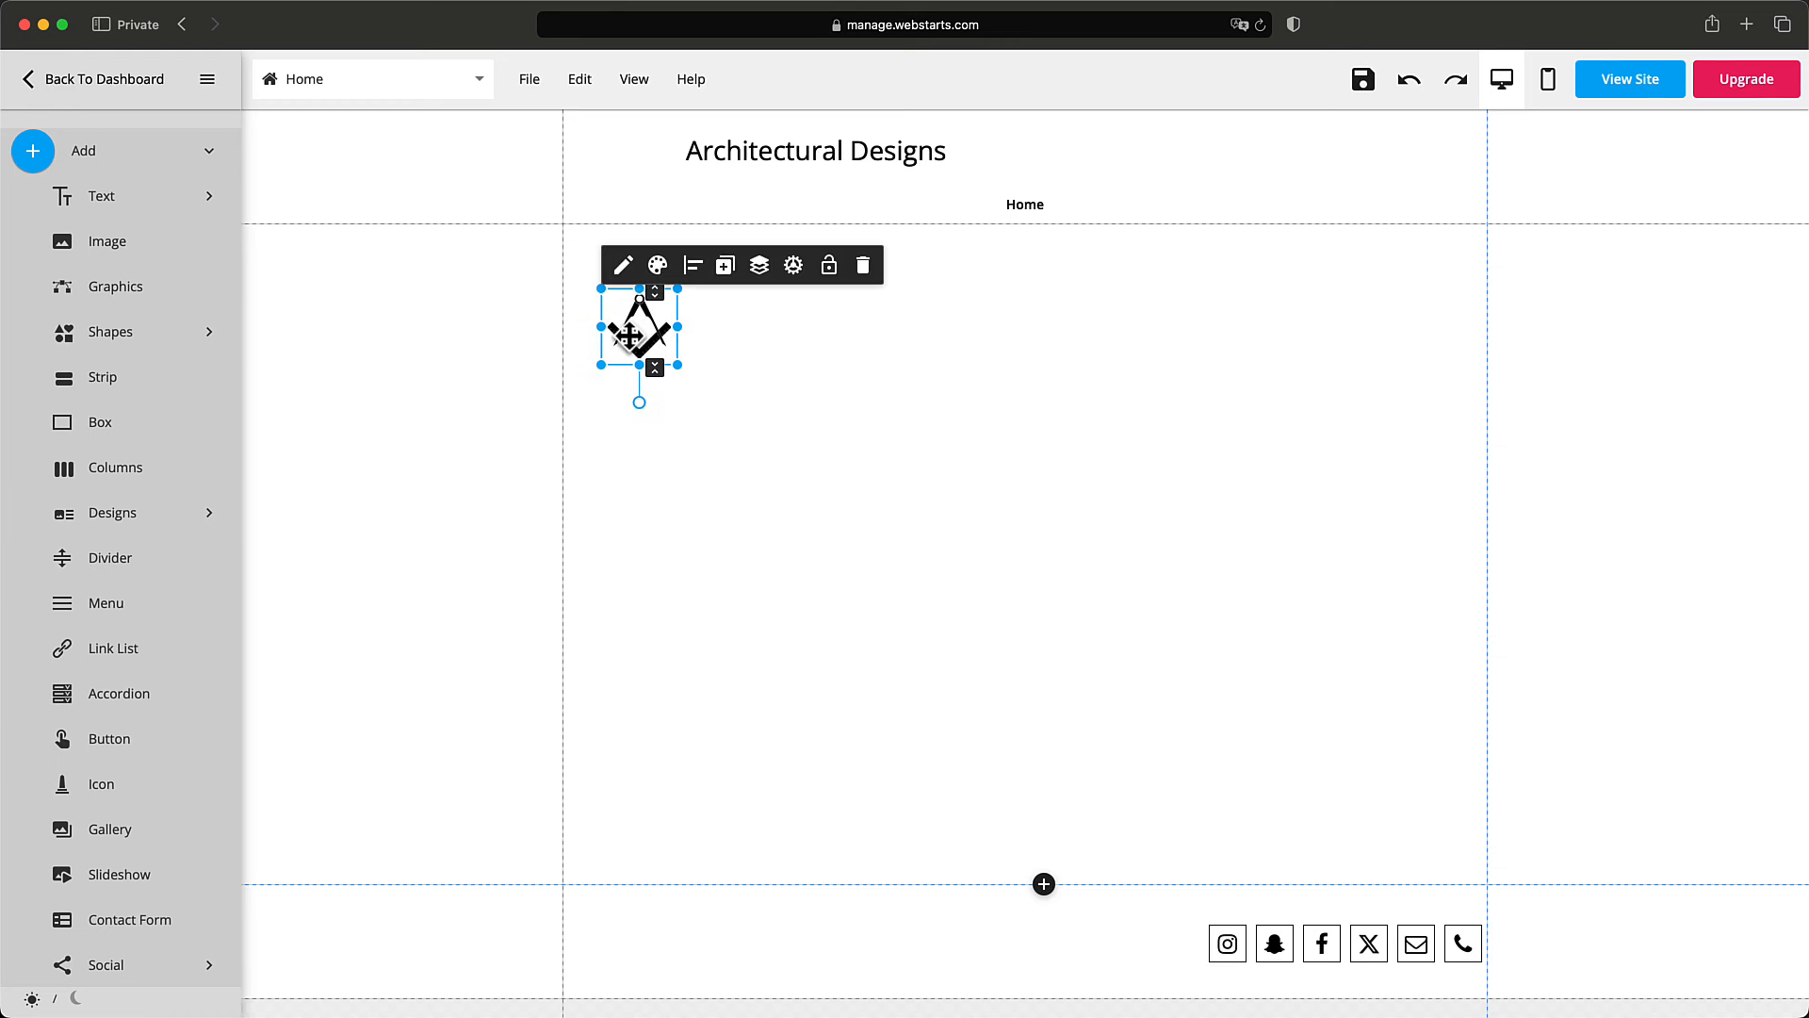
drag(635, 333, 594, 164)
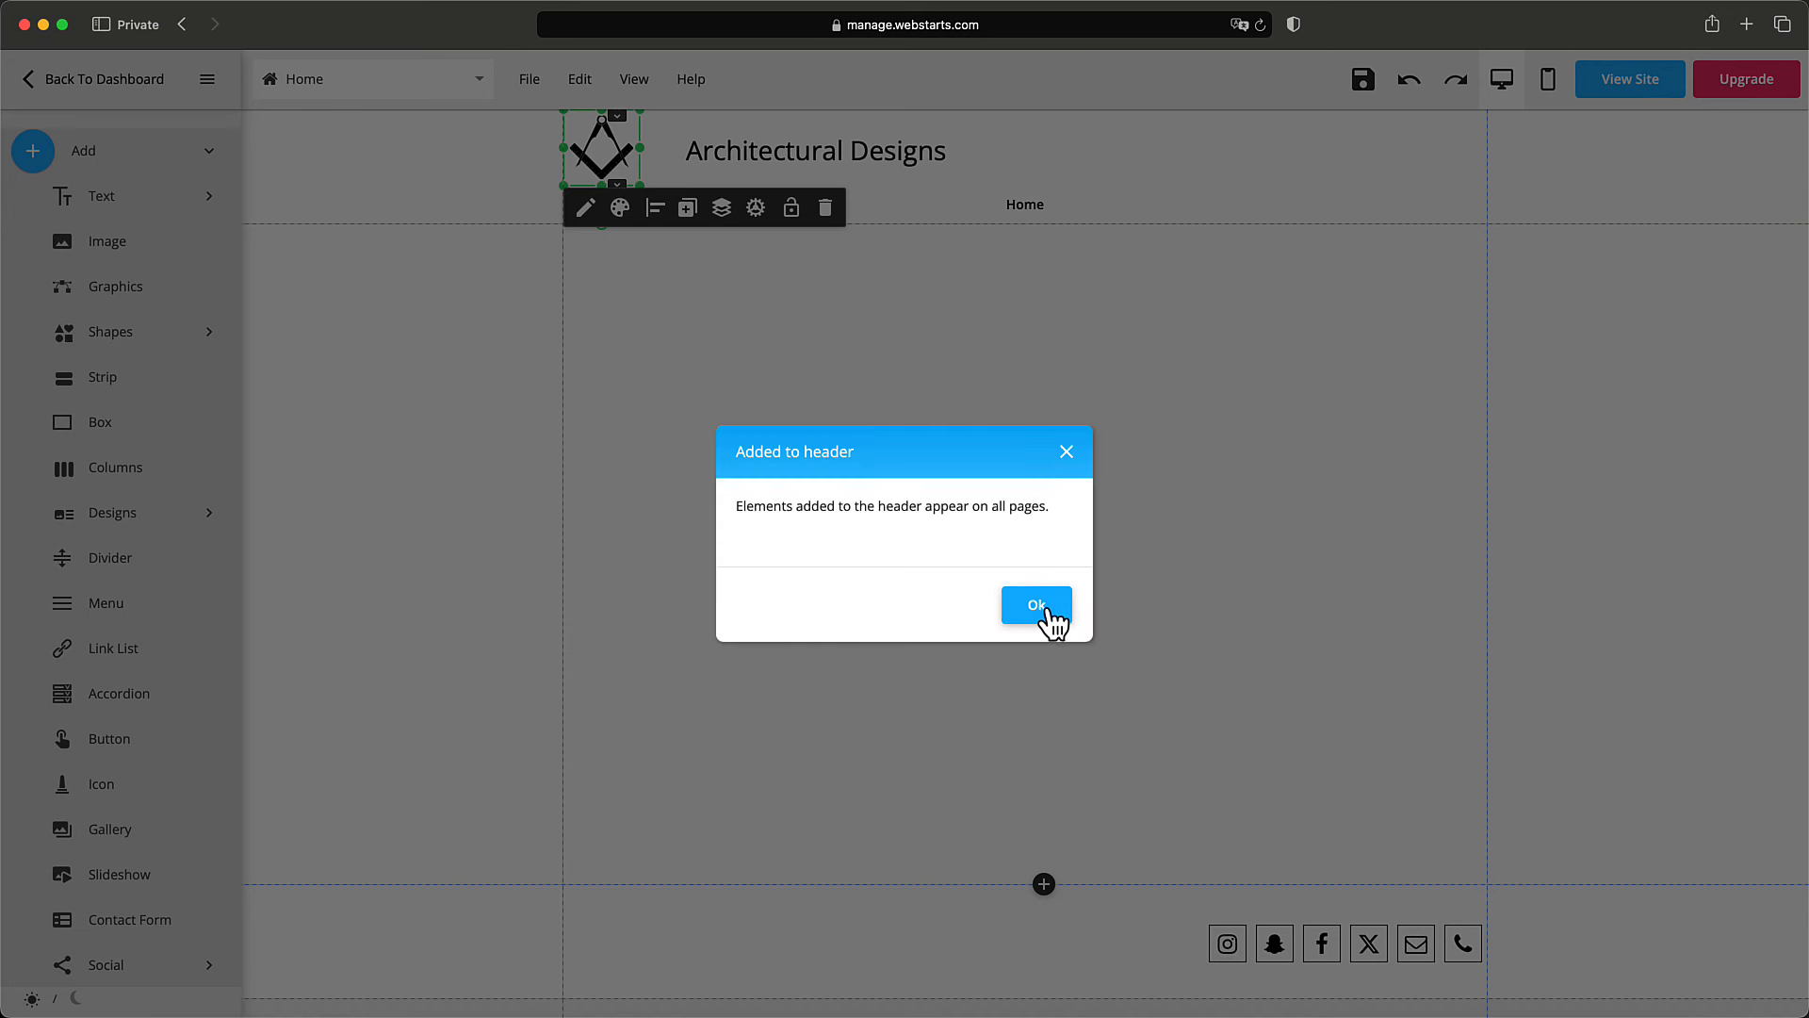
Dismiss the header notice and drag the Architectural Designs title left toward the logo.
click(1037, 605)
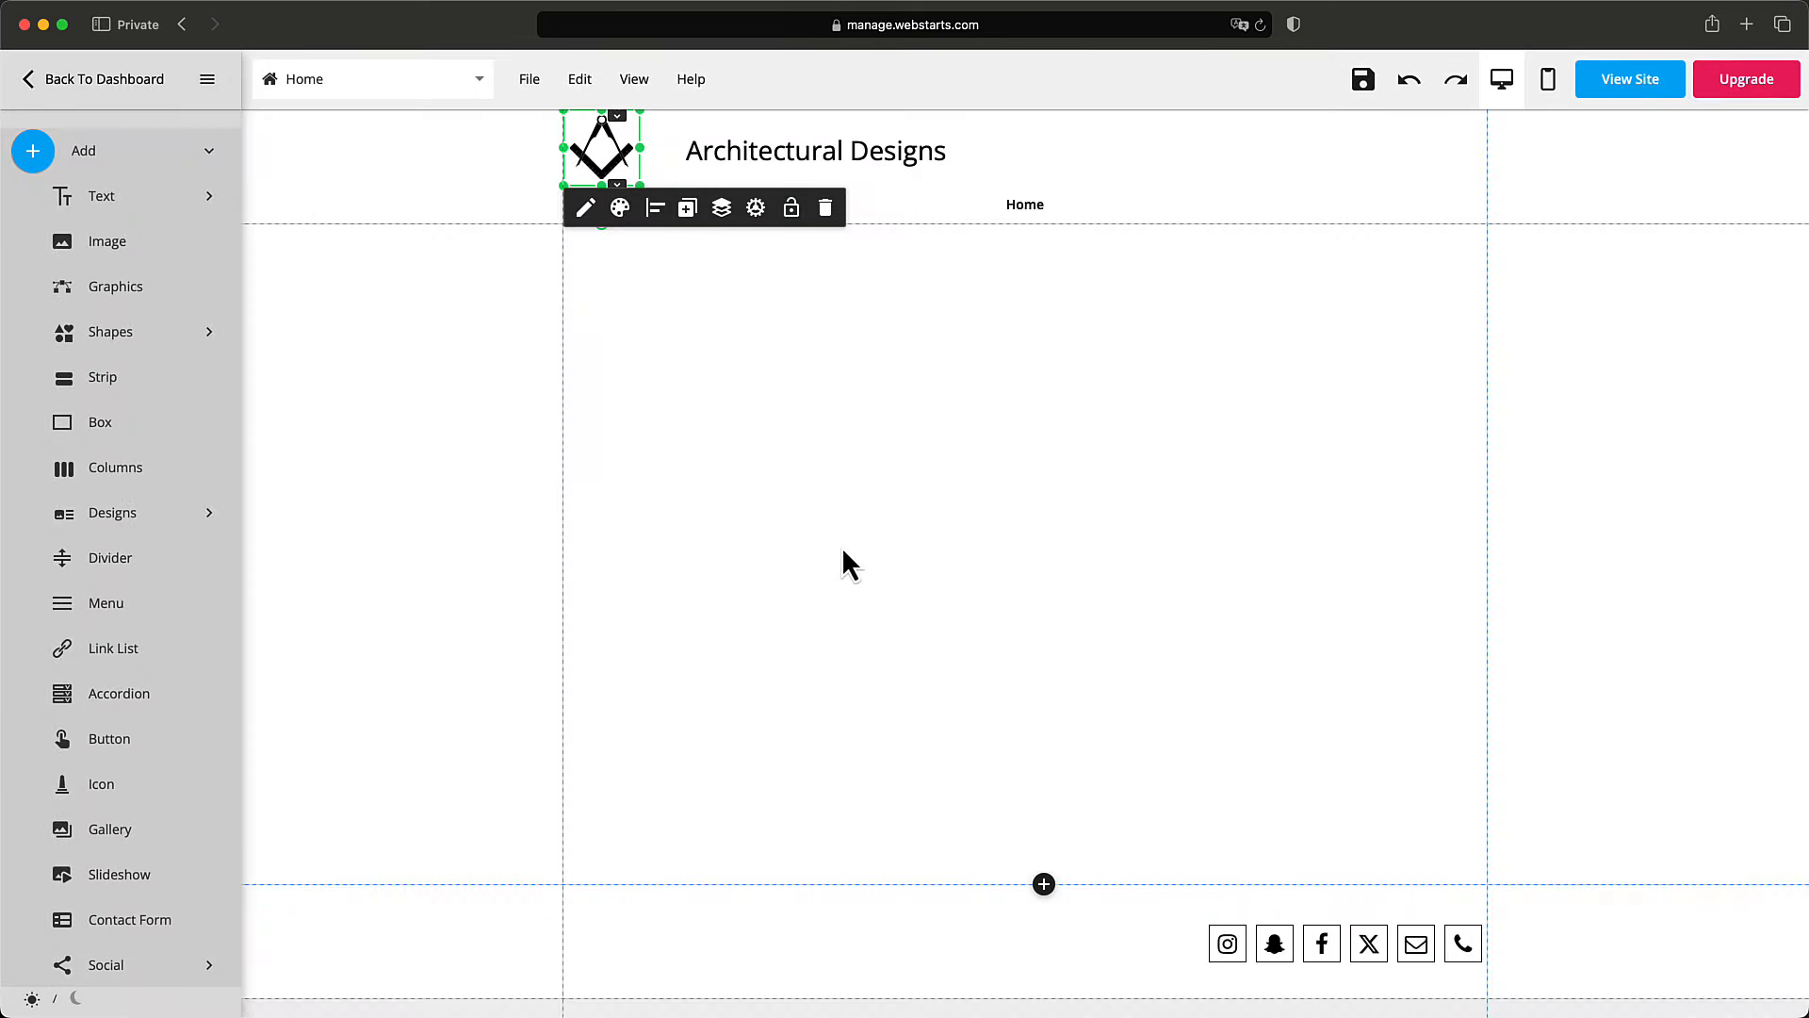
click(745, 155)
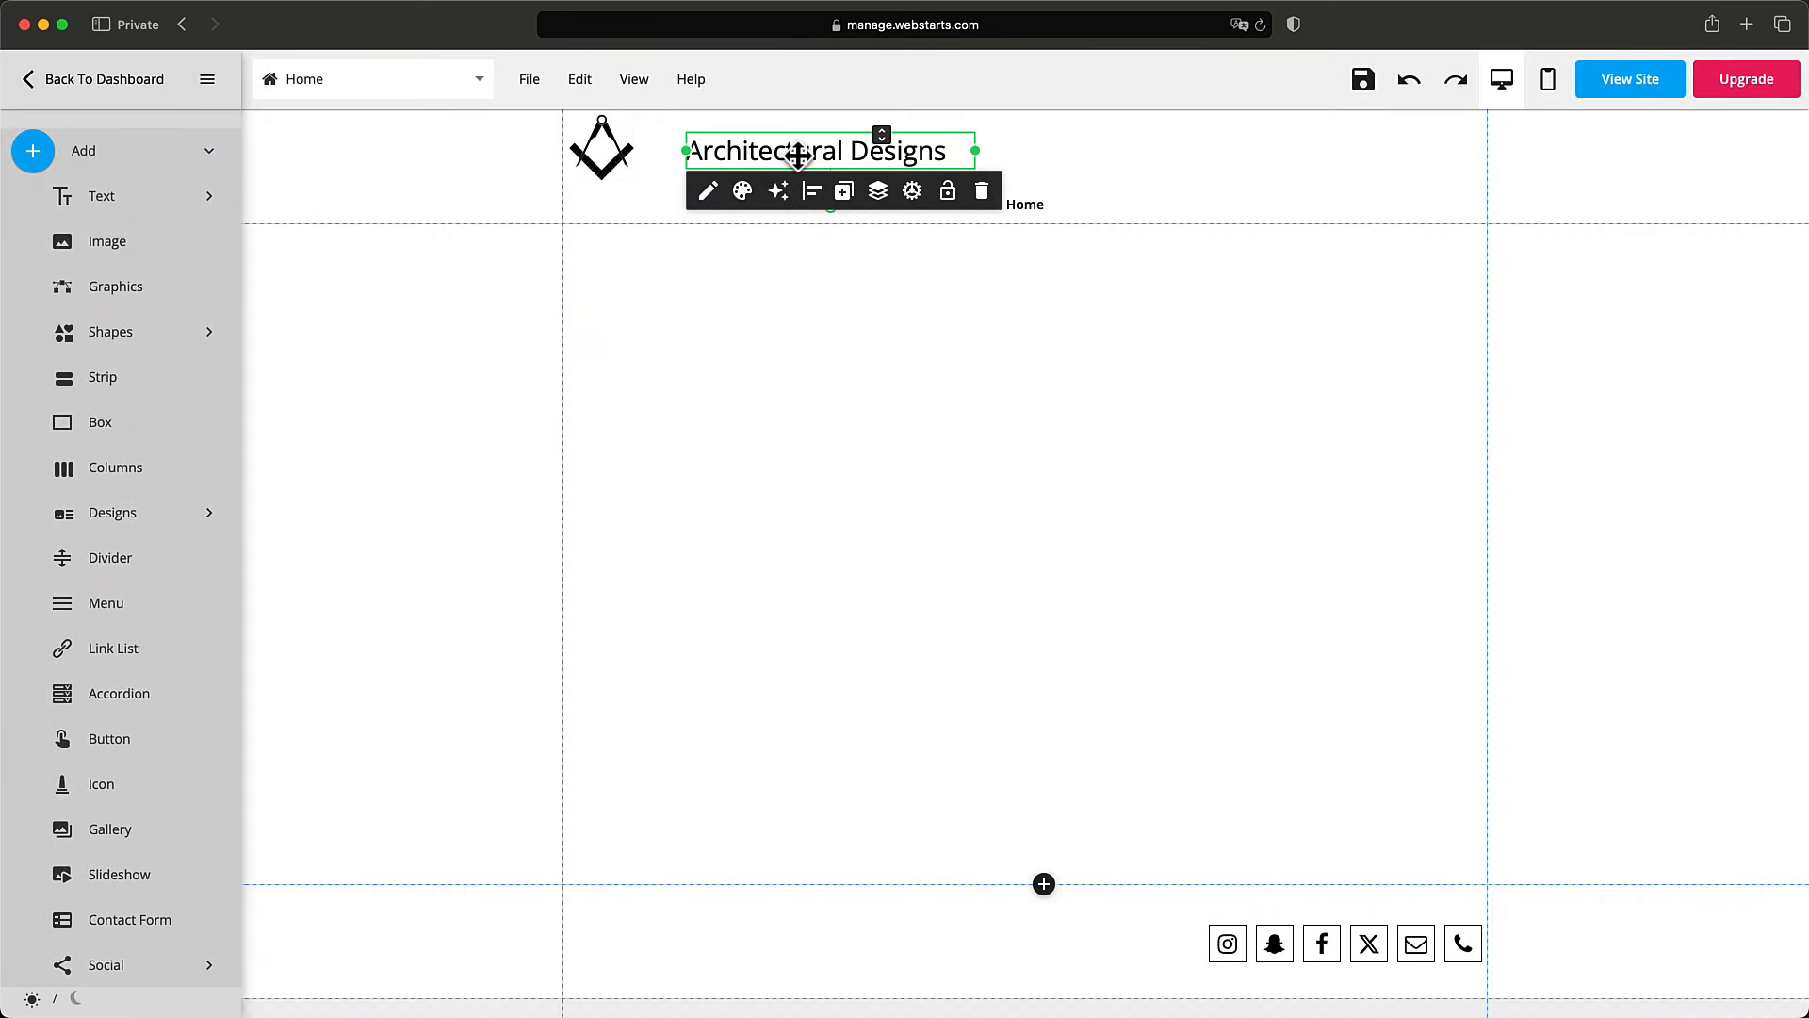
drag(816, 152, 780, 151)
click(831, 279)
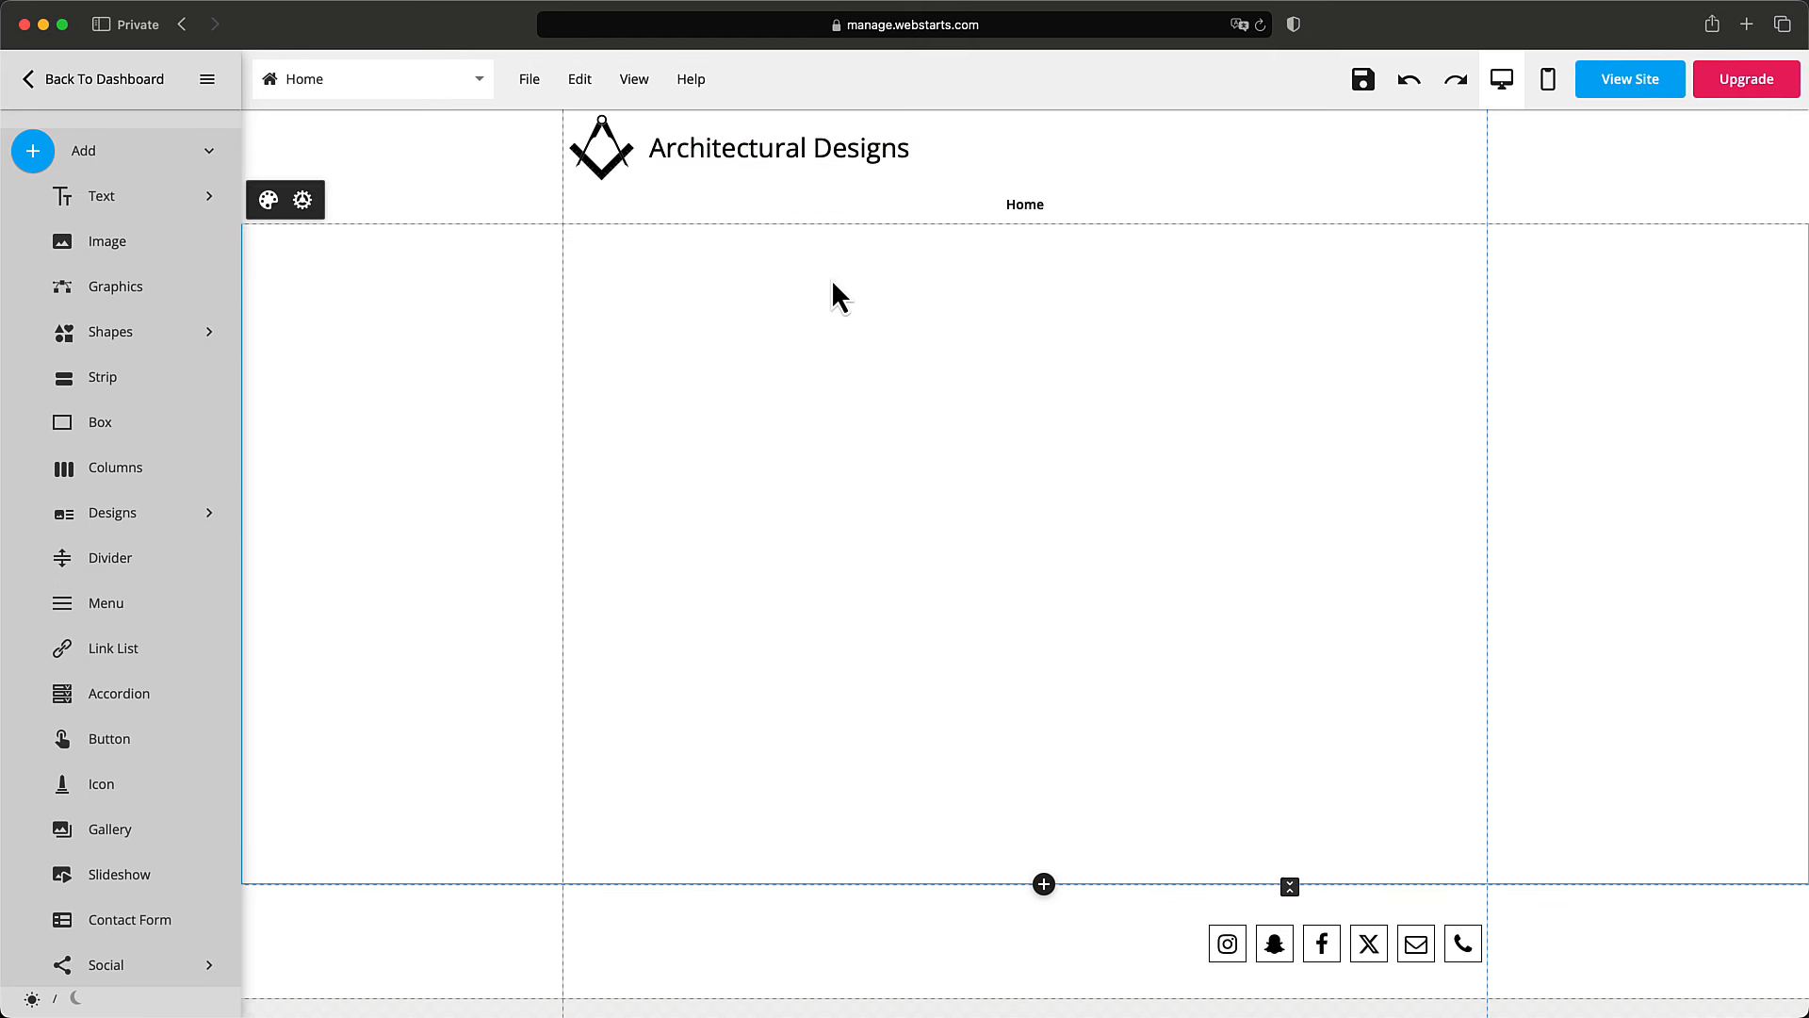
Check the placement of the logo, the title and the Home menu strip.
click(616, 160)
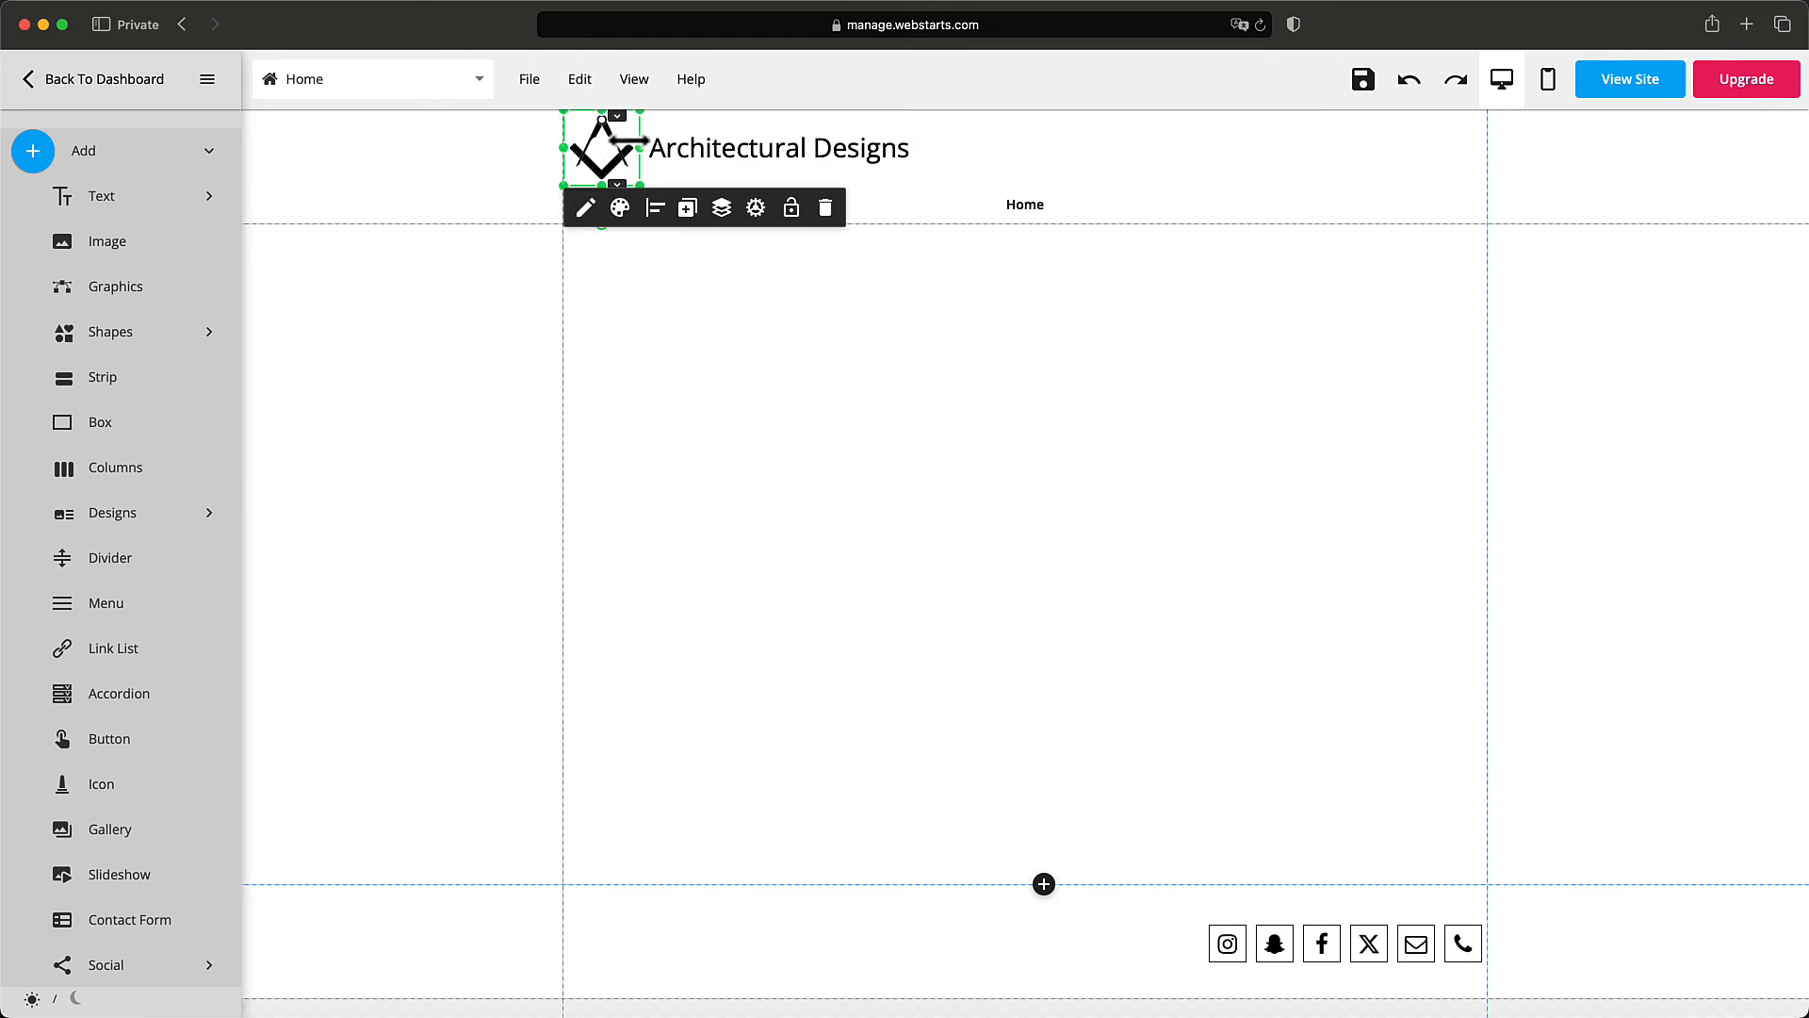
click(681, 150)
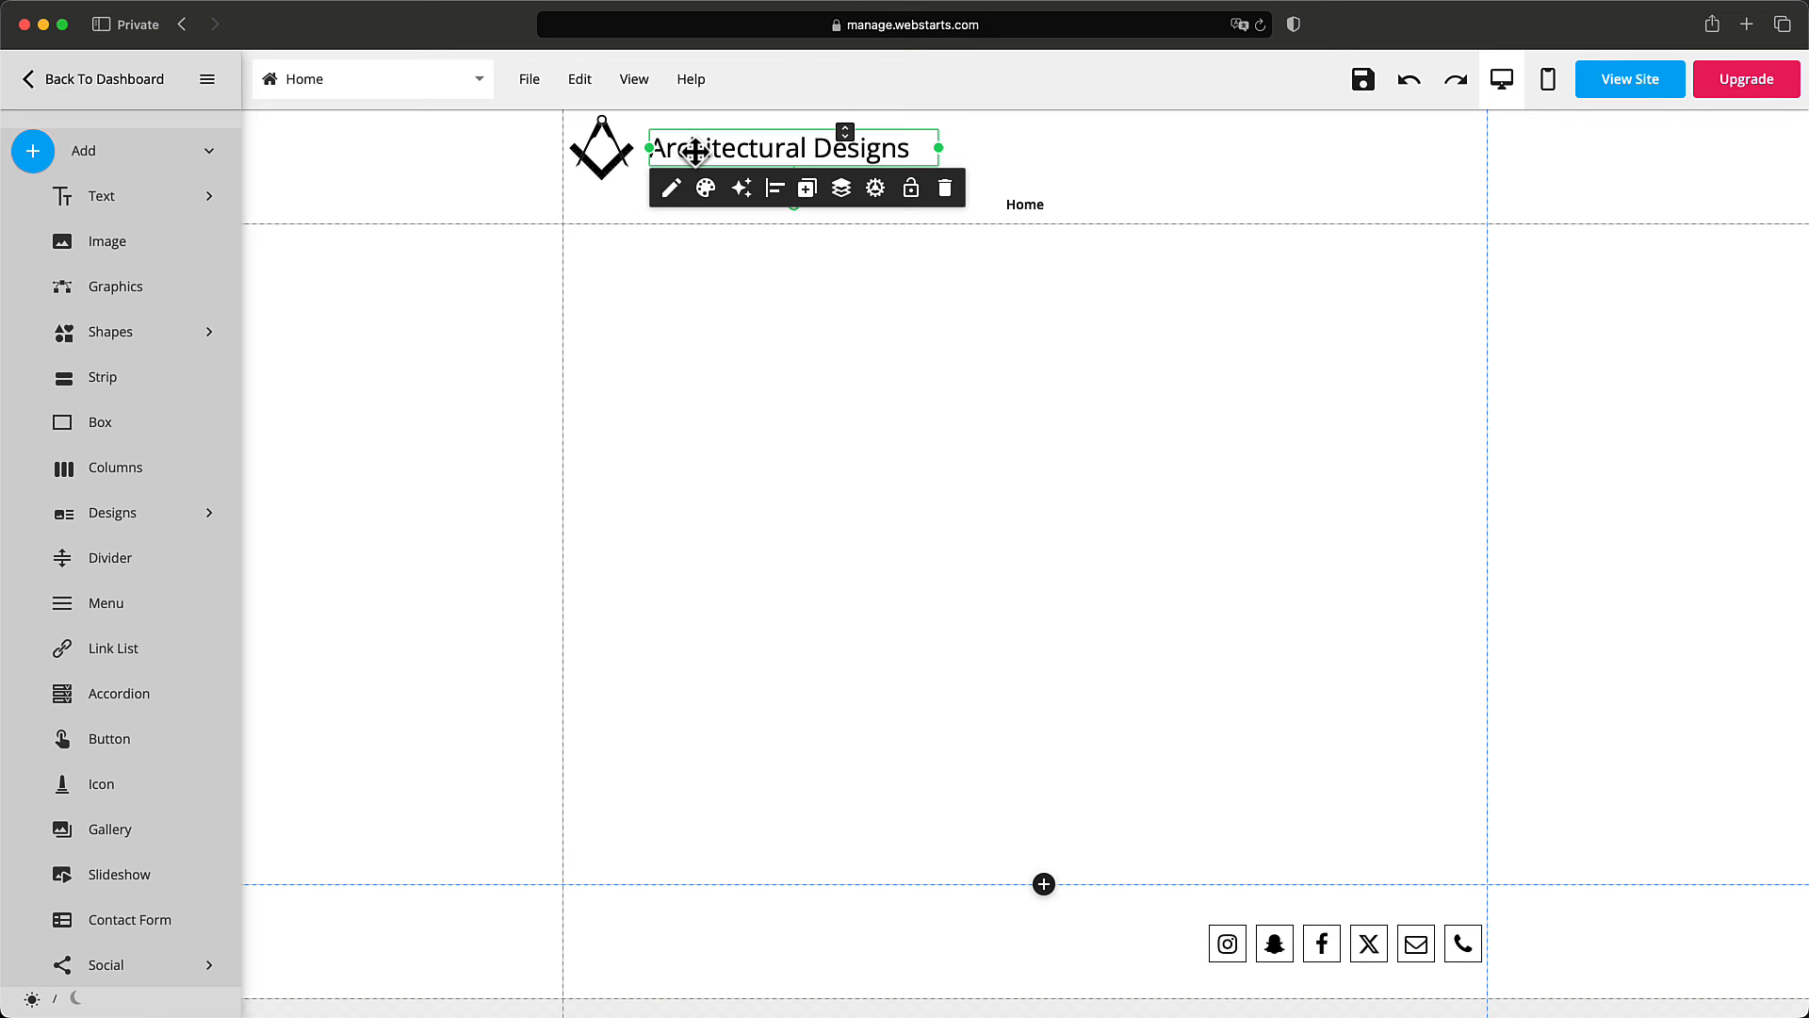
click(1036, 205)
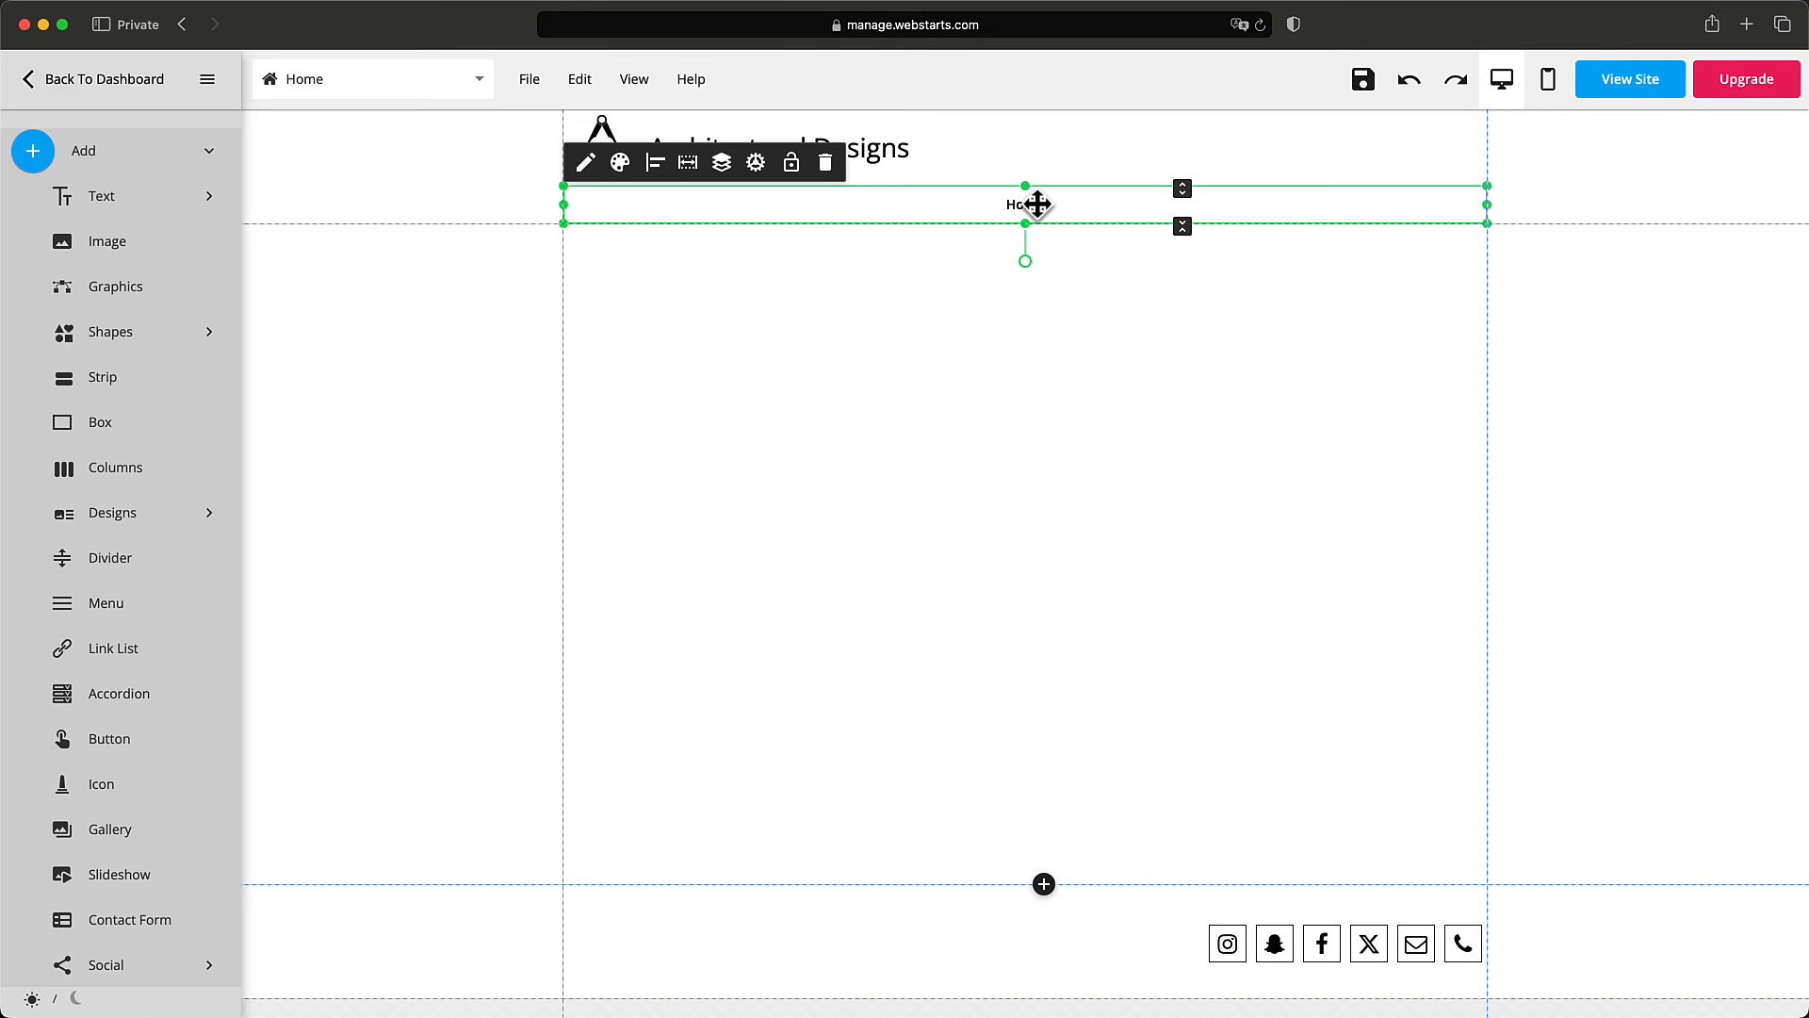
click(1036, 251)
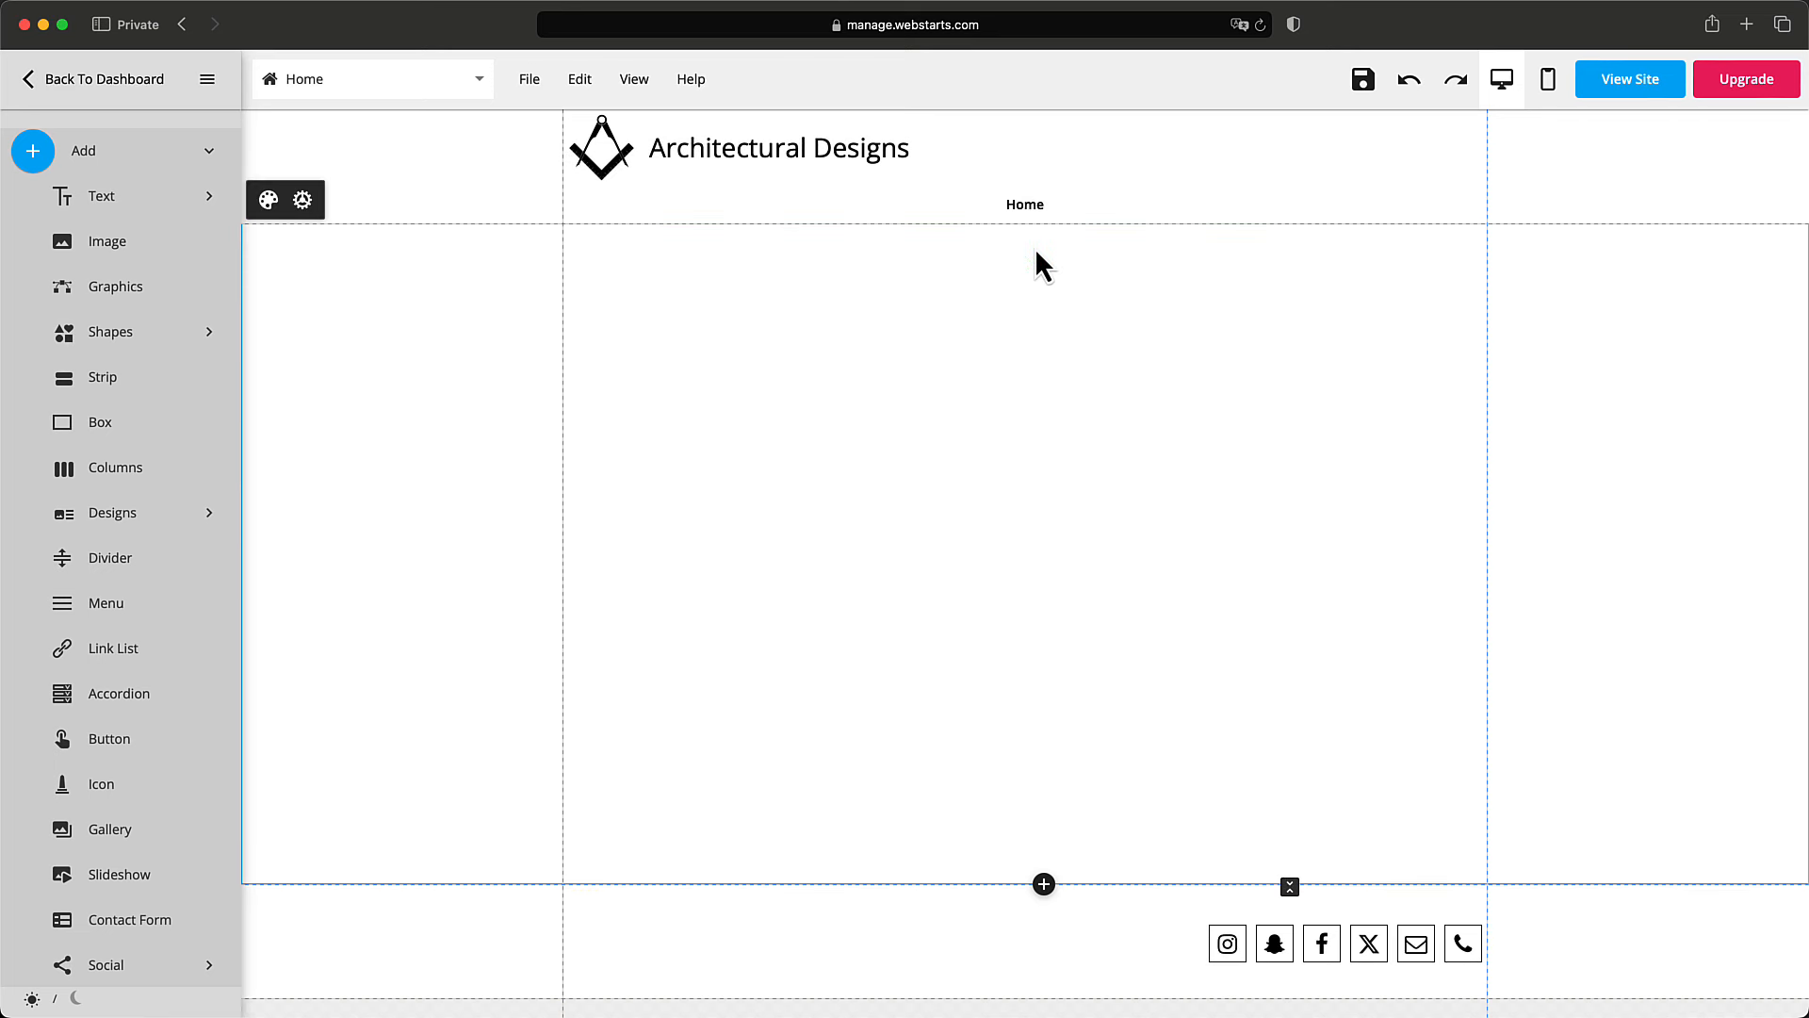
click(1042, 215)
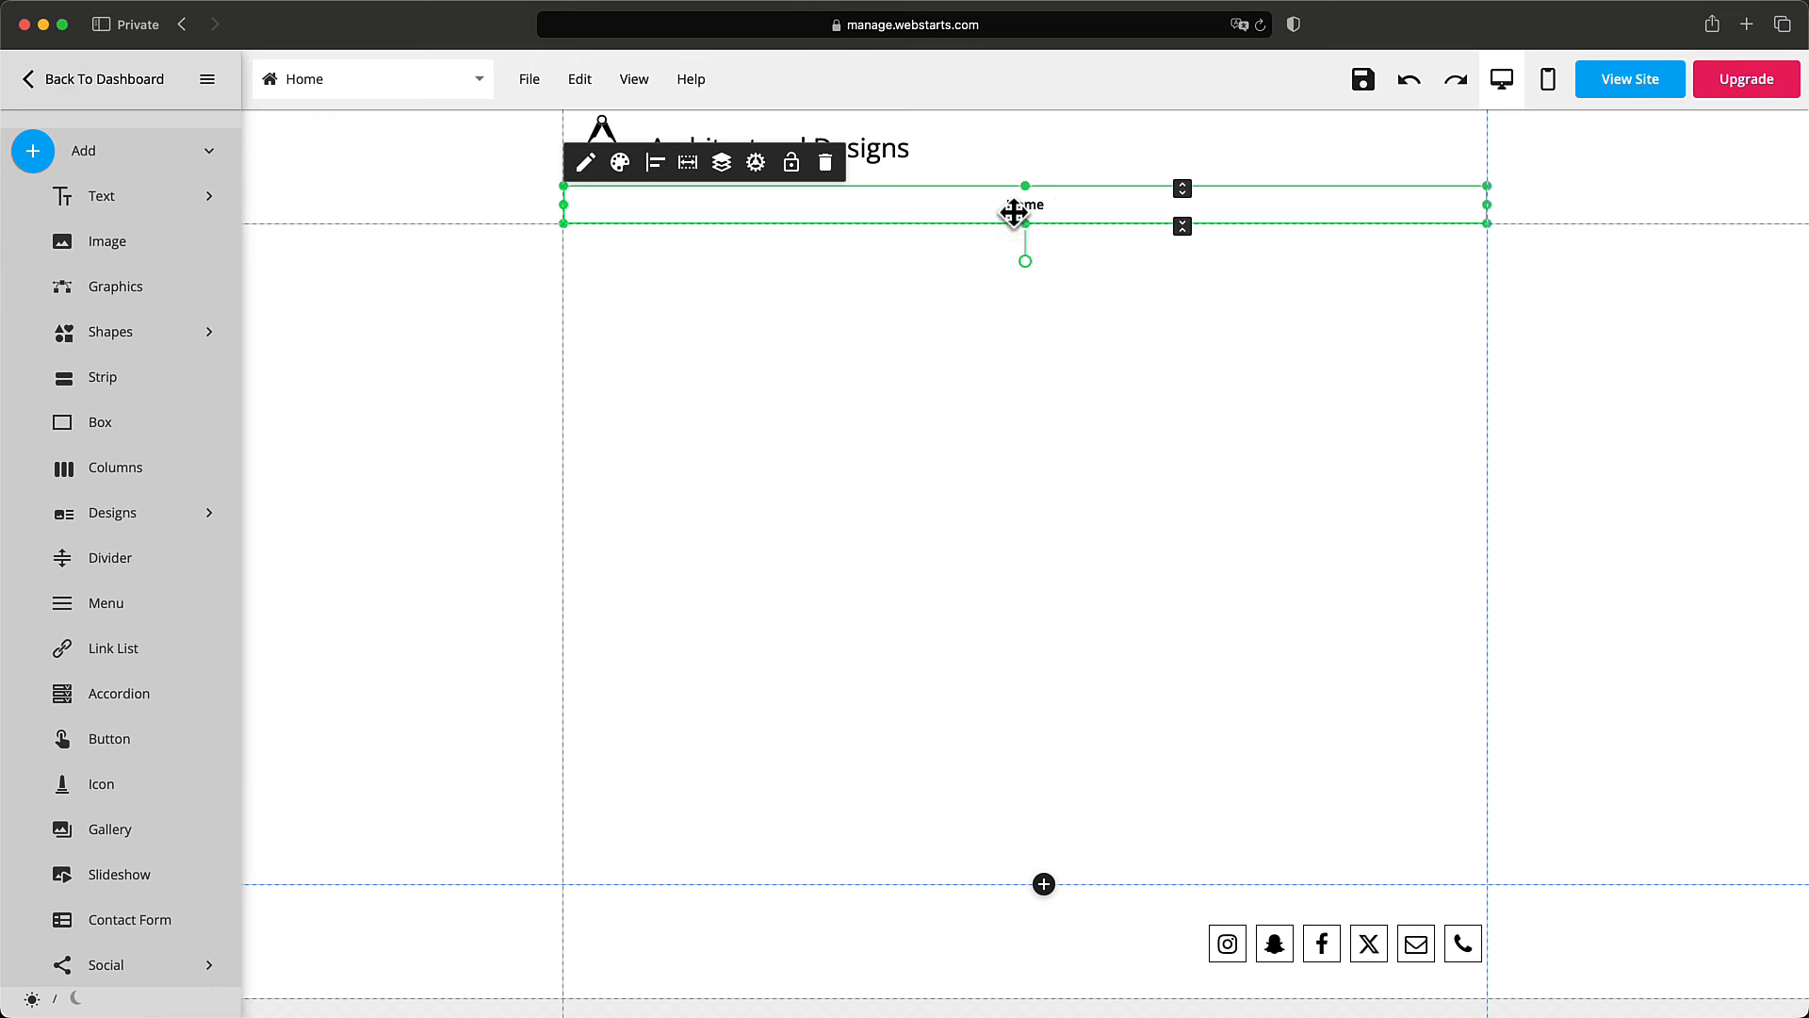
click(959, 279)
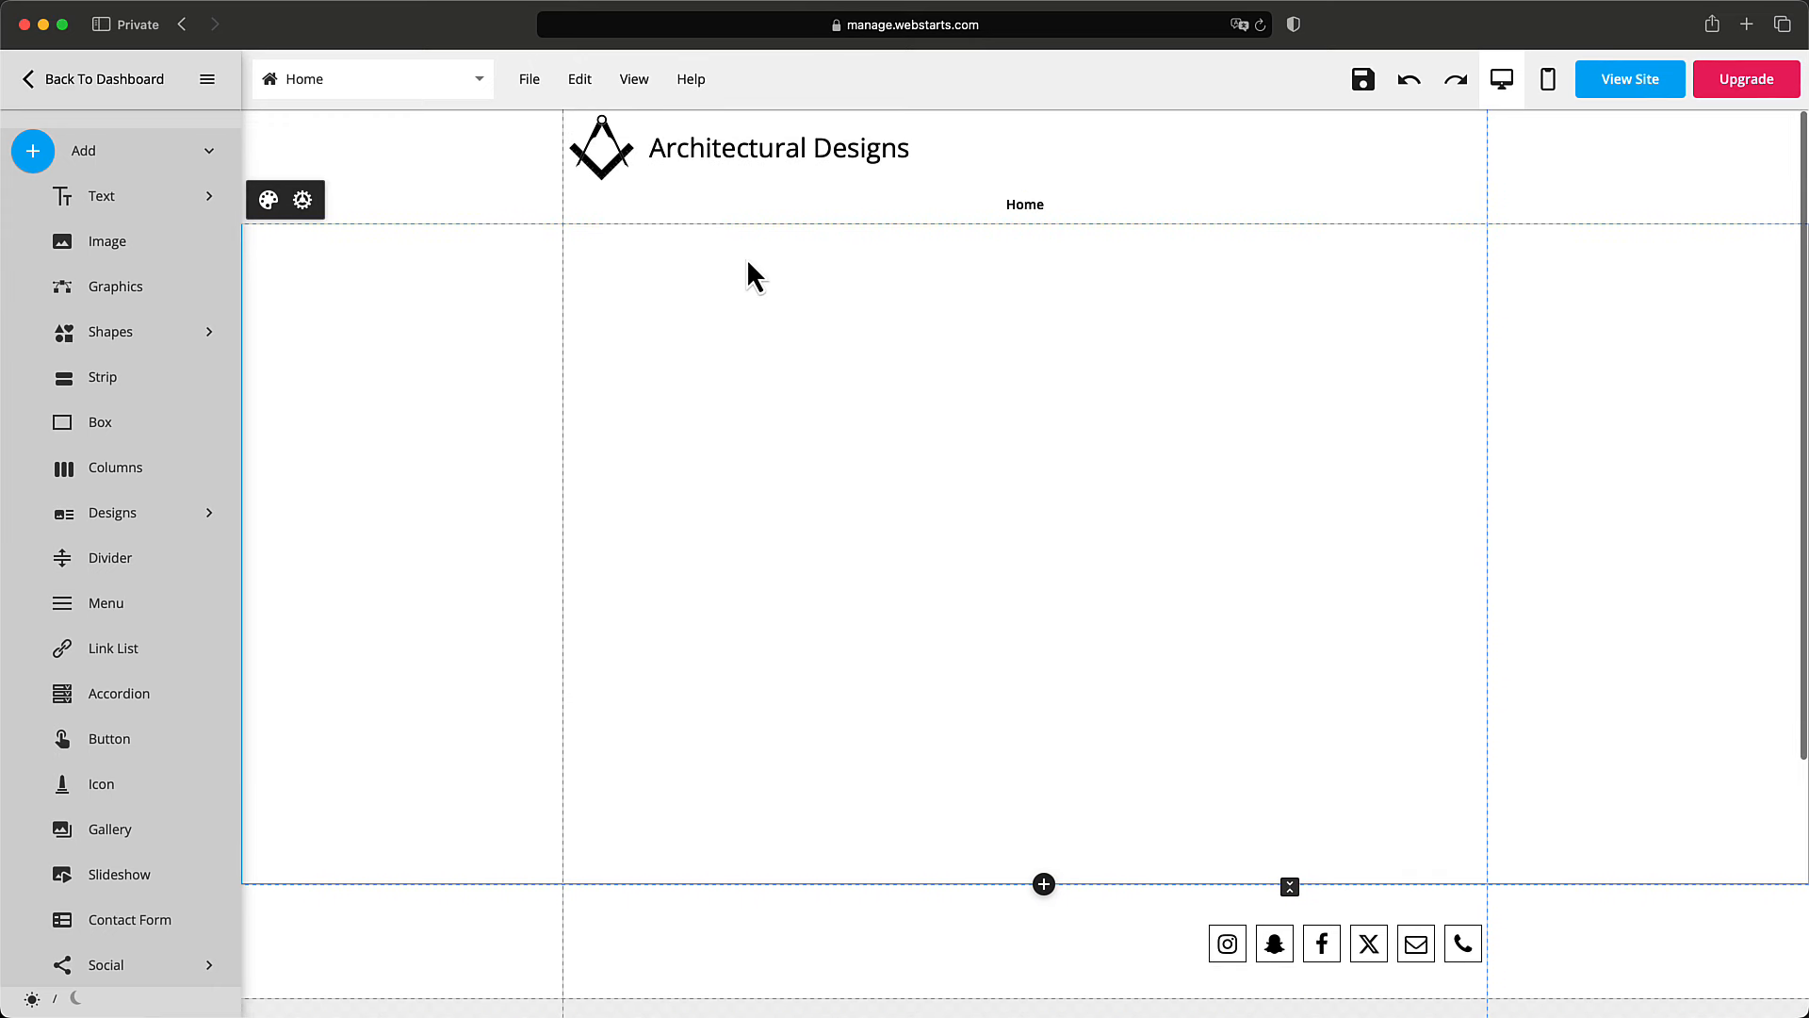
click(612, 162)
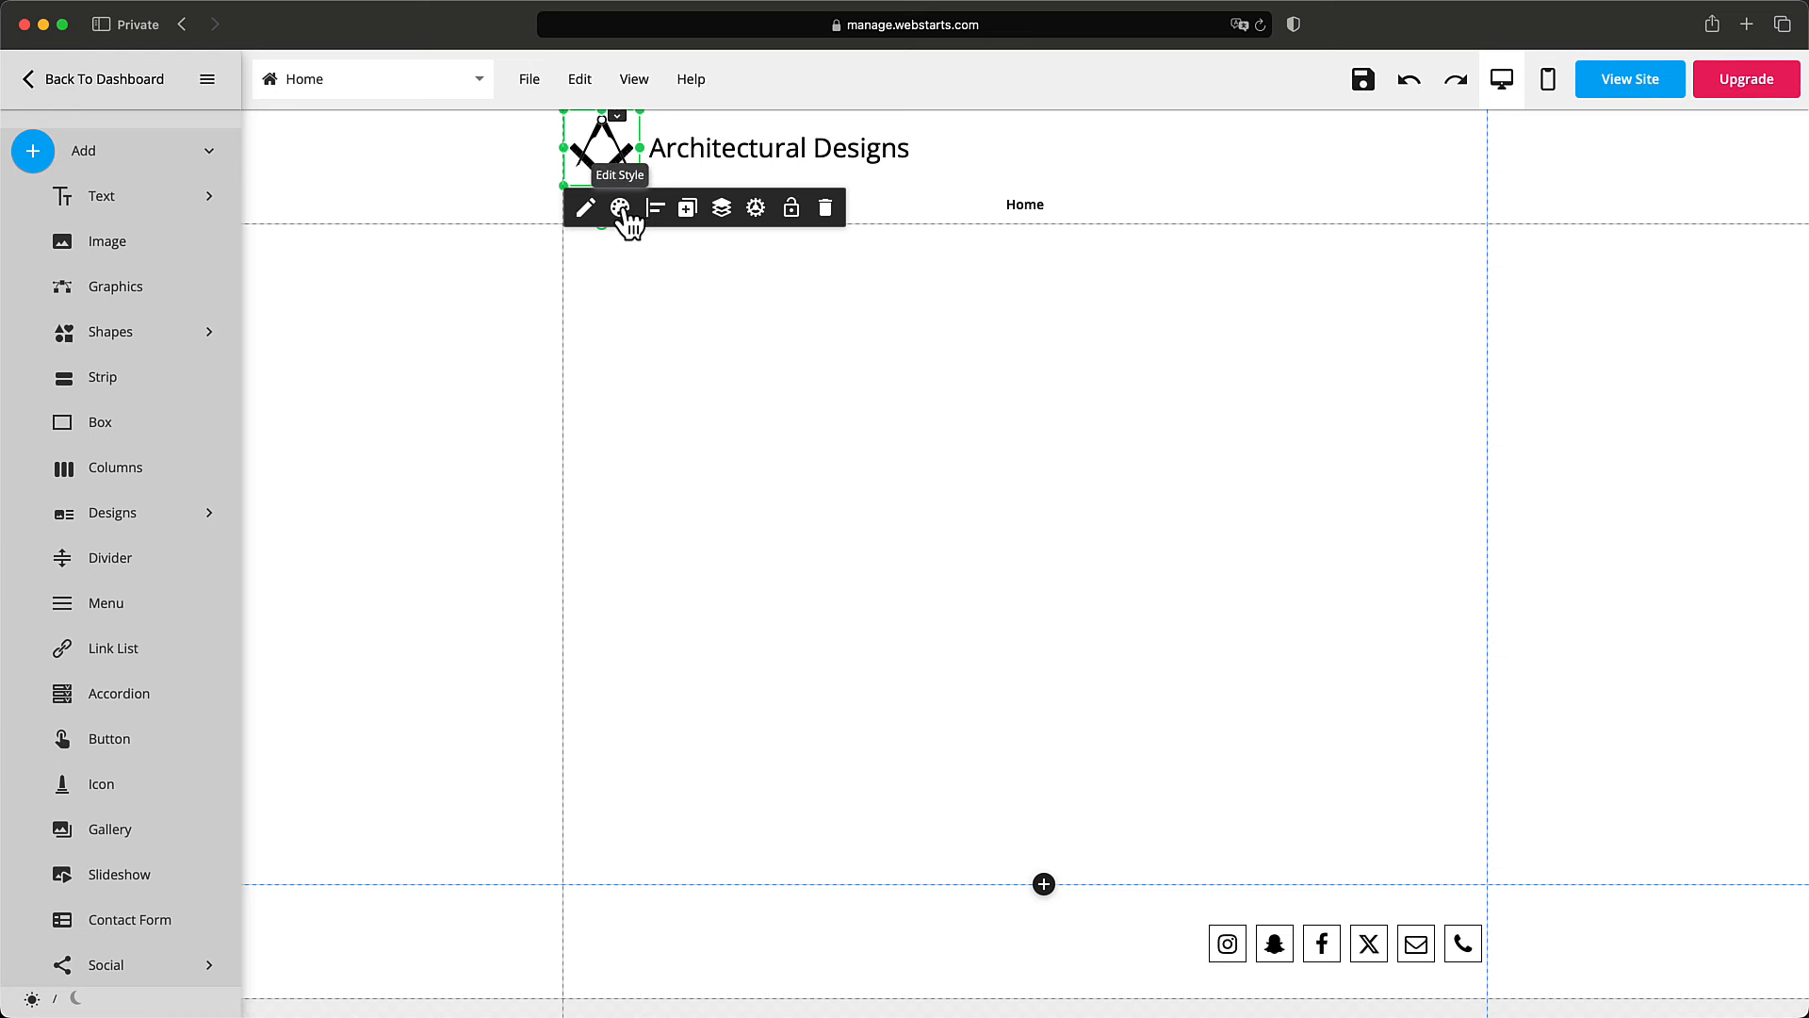
Duplicate the header logo and drag the copy down to the footer edge.
click(686, 209)
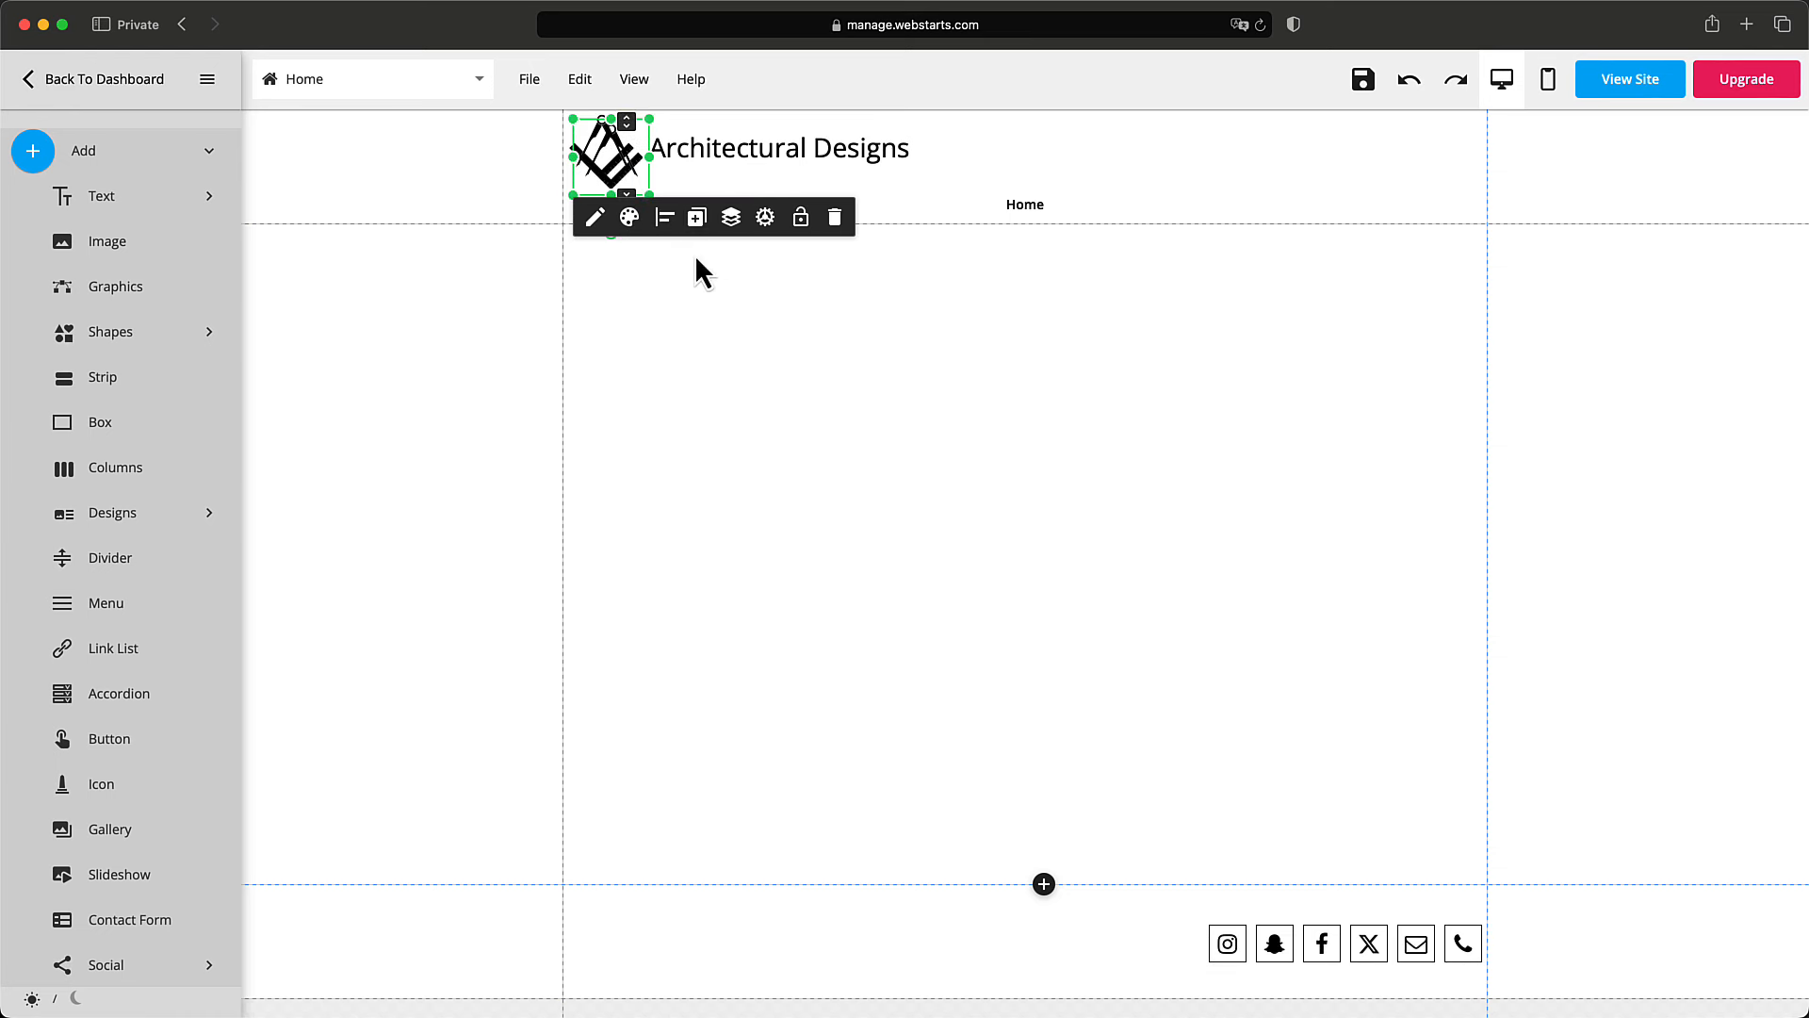
drag(632, 179, 702, 754)
scroll(709, 764, down, 3)
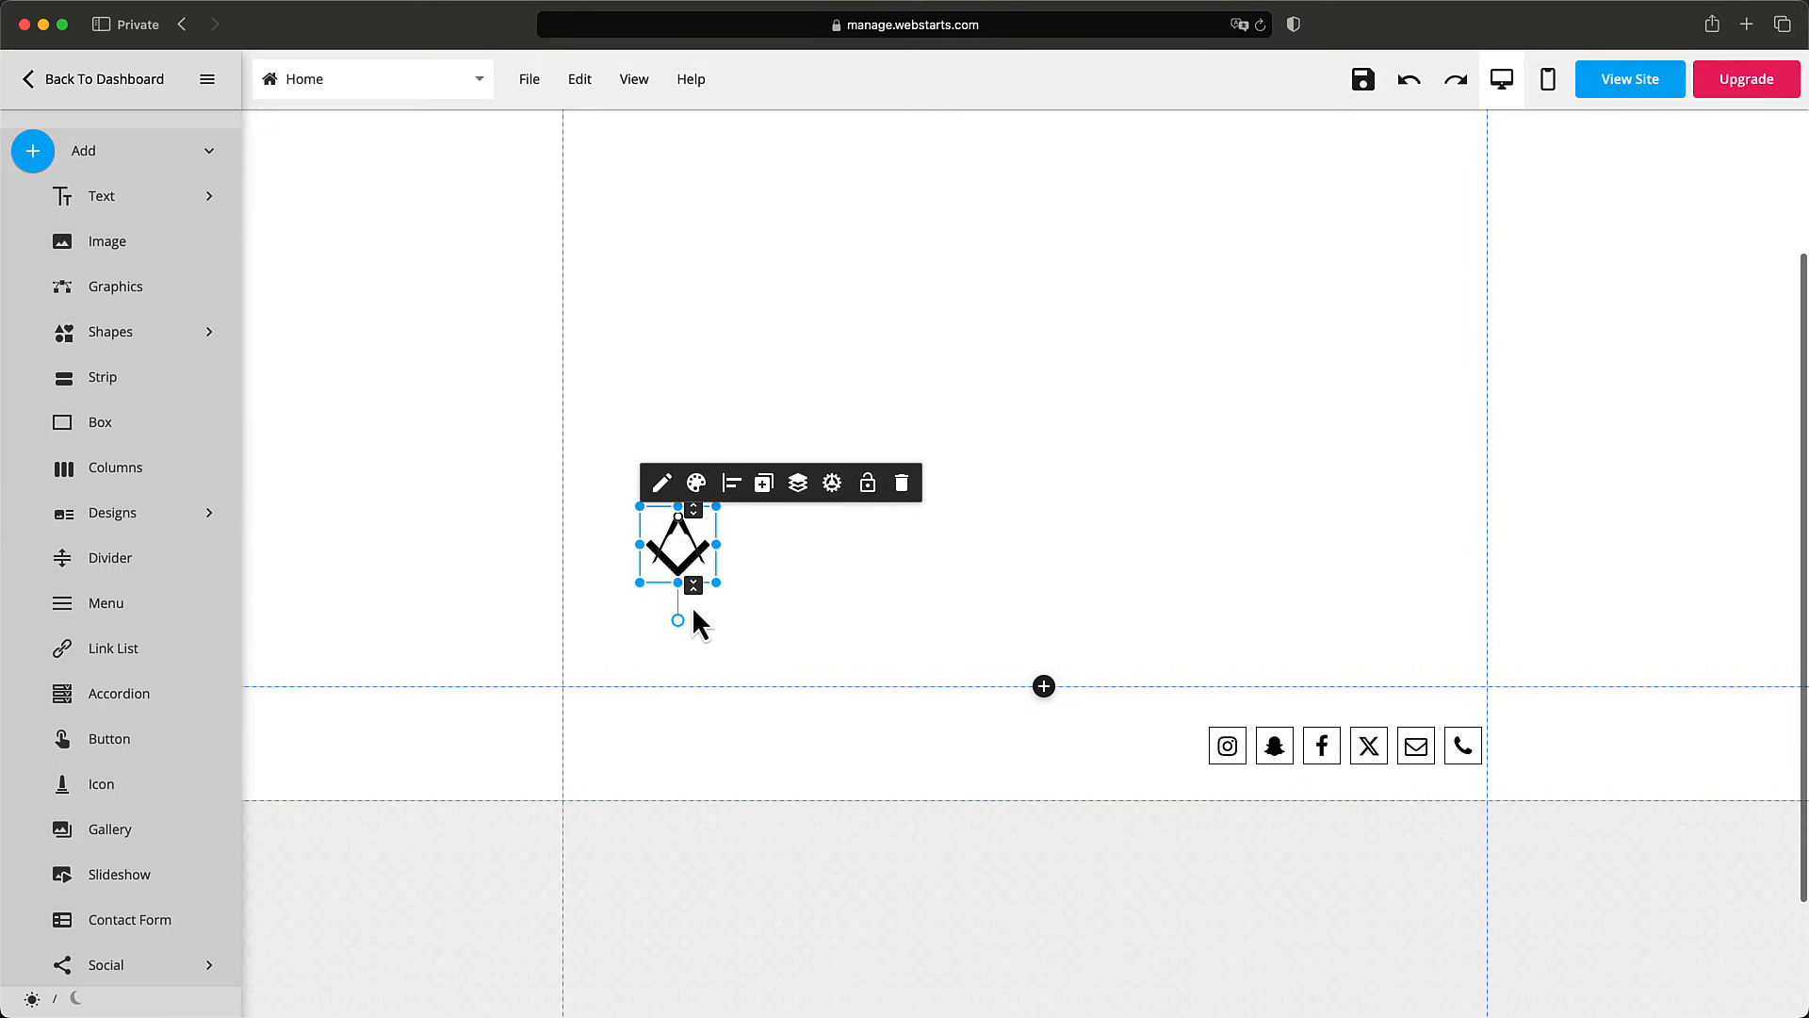
drag(684, 557, 659, 654)
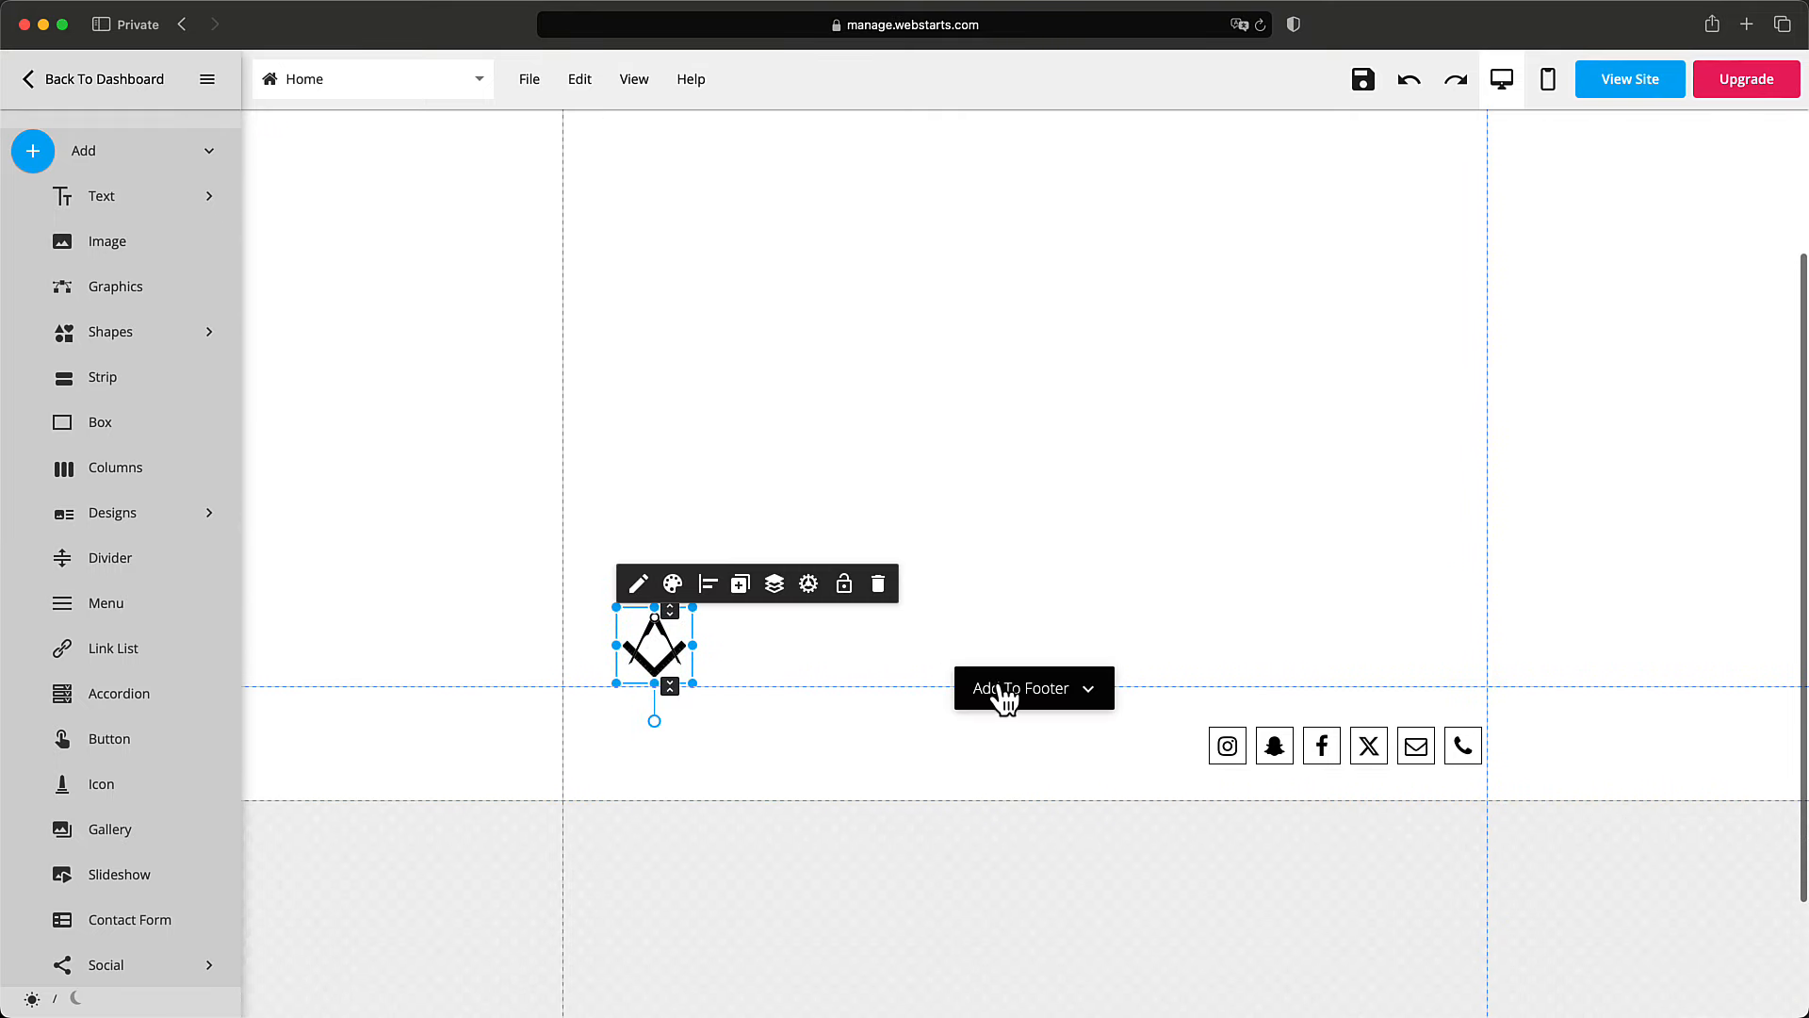
Add the logo copy to the footer and snap it to the left guide.
click(1013, 690)
drag(660, 735, 610, 744)
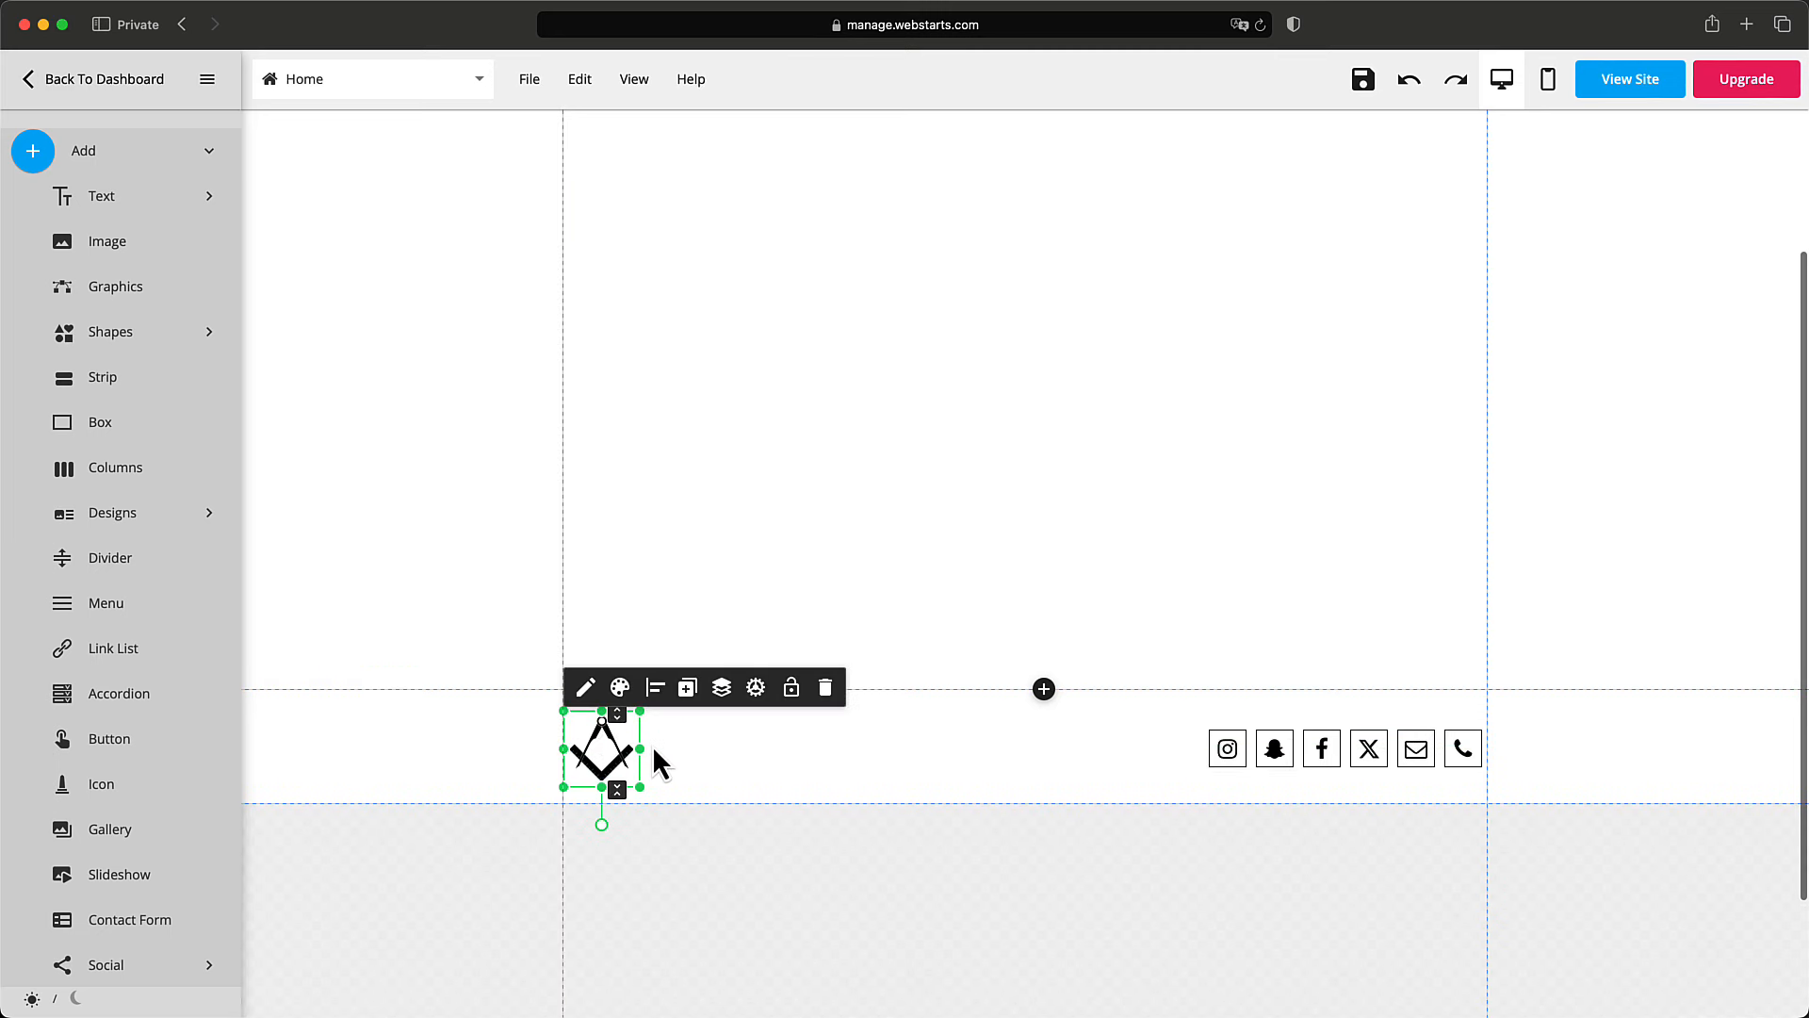
click(654, 744)
scroll(657, 660, up, 3)
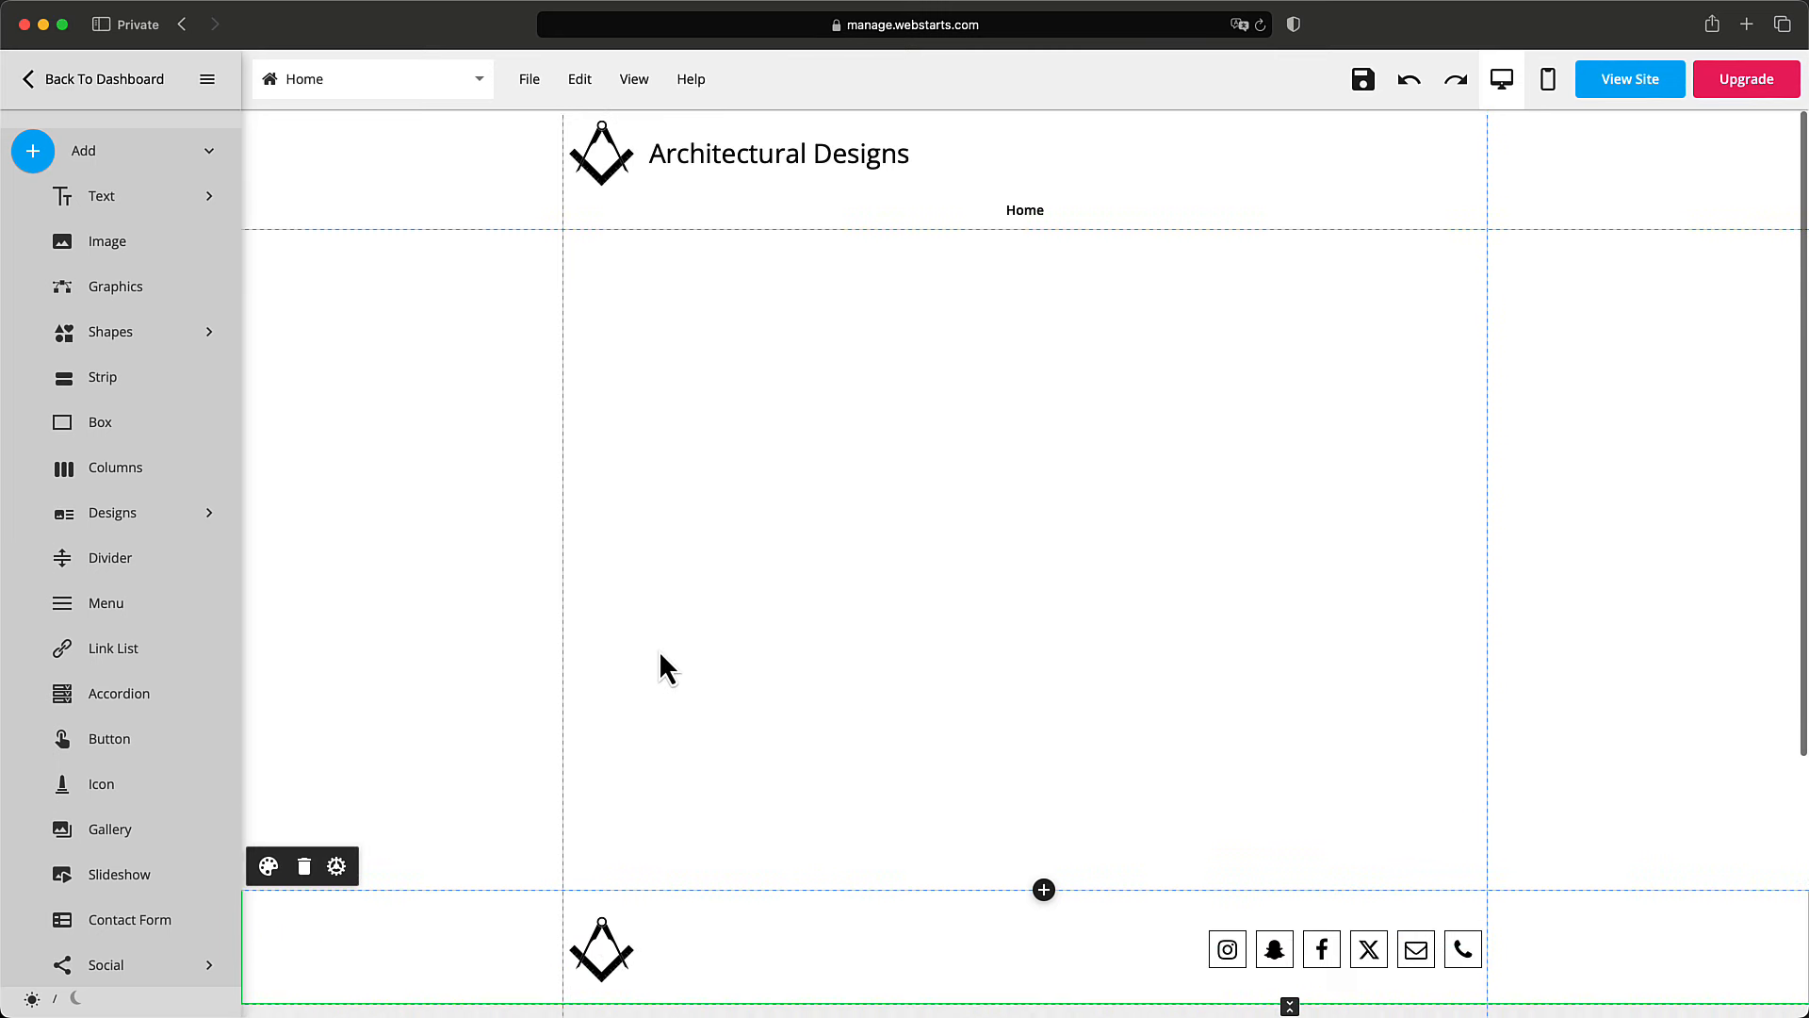
click(751, 160)
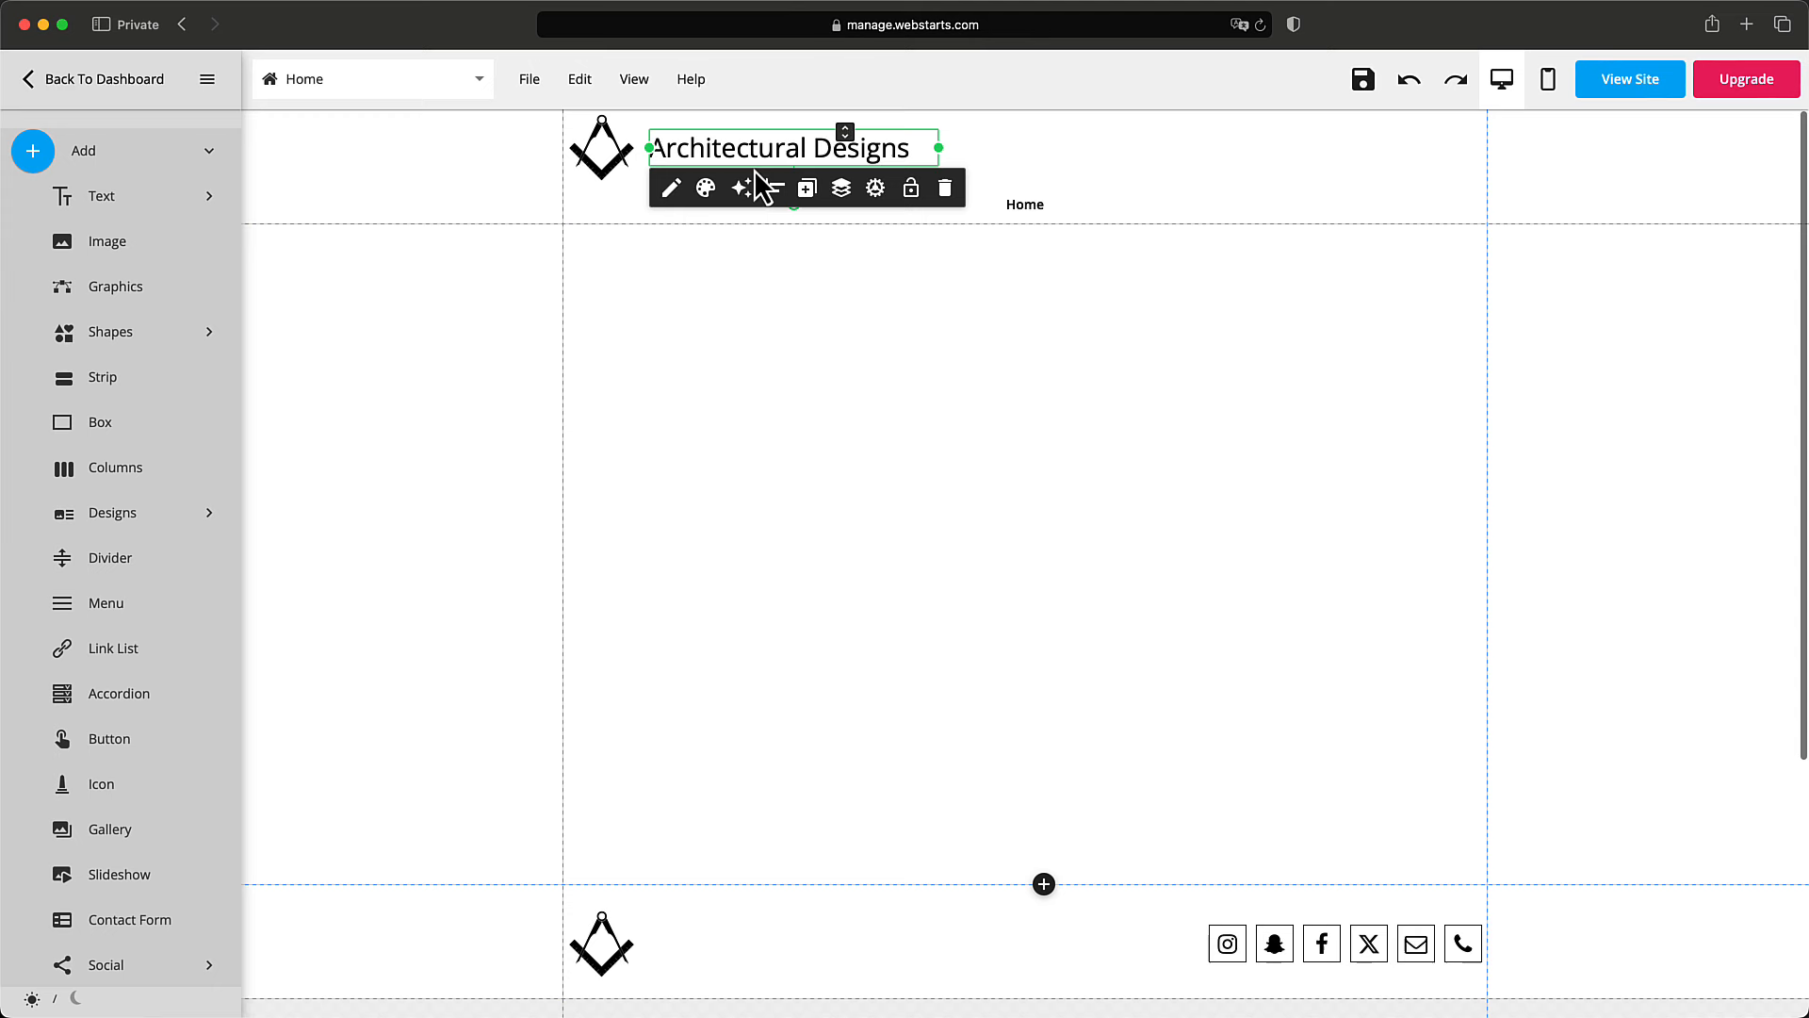
Duplicate the Architectural Designs title and add the copy to the footer beside the logo.
click(807, 191)
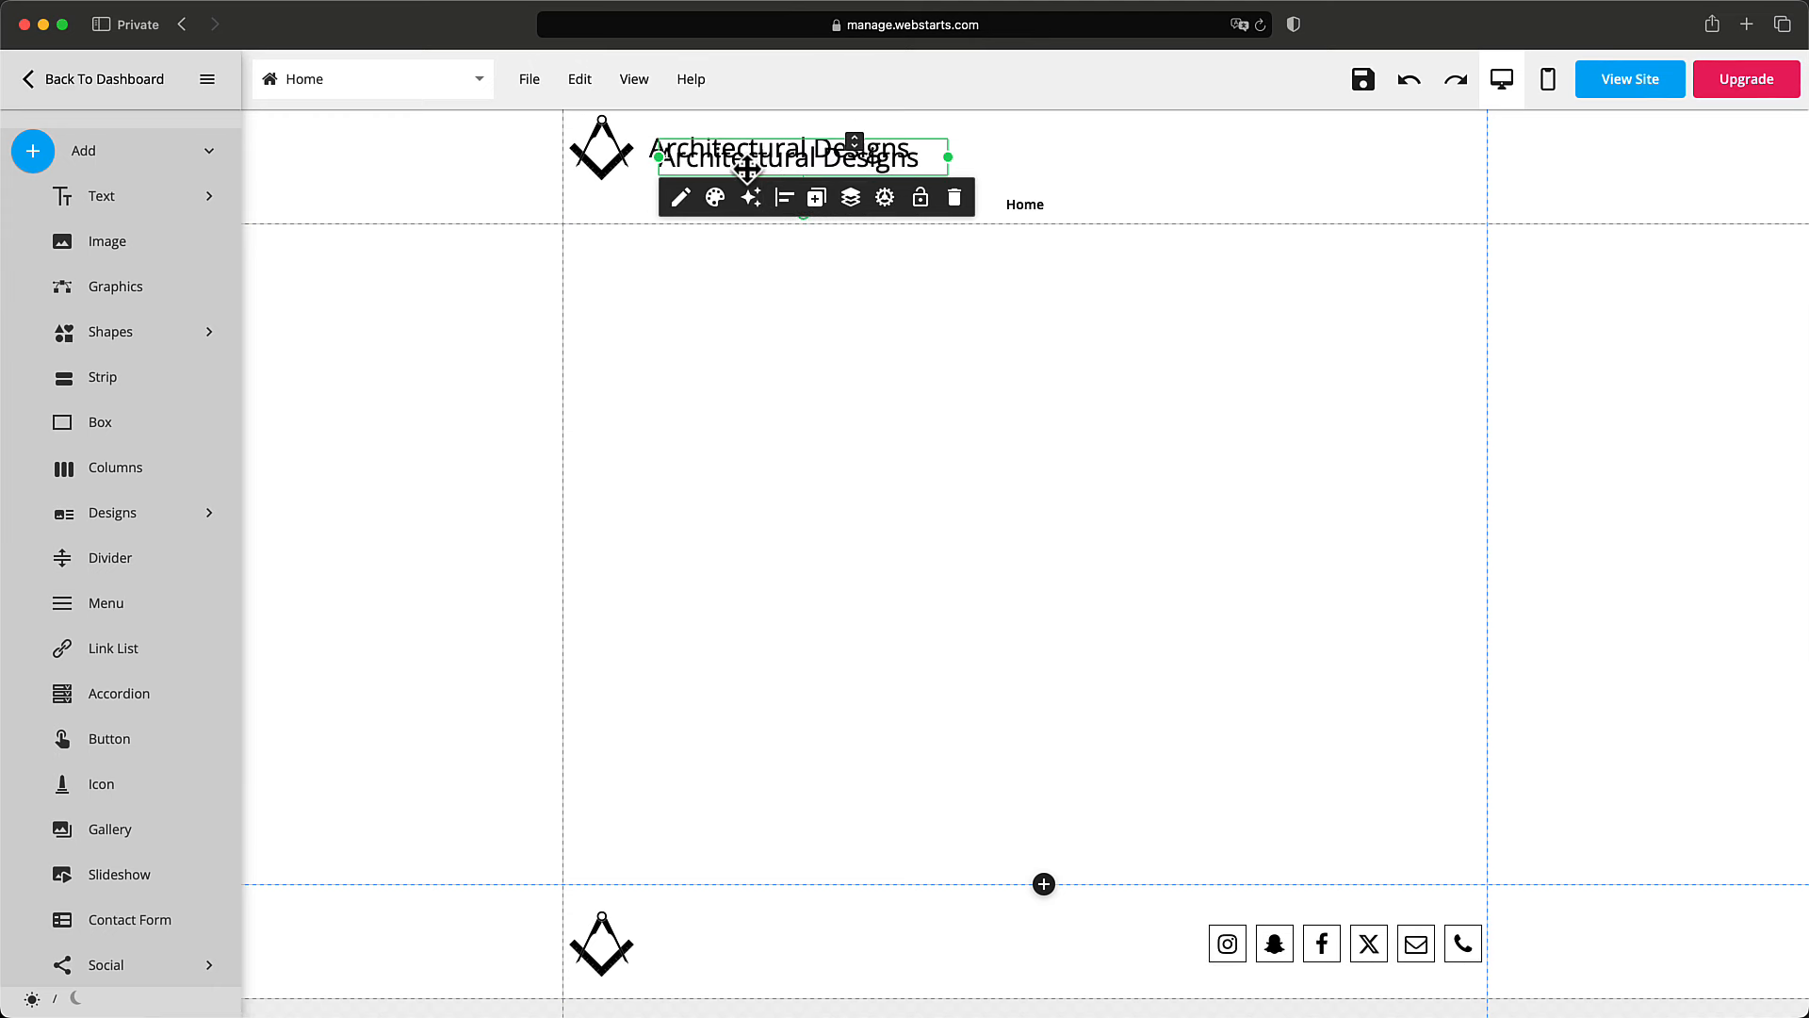
drag(739, 166, 766, 671)
scroll(788, 404, down, 3)
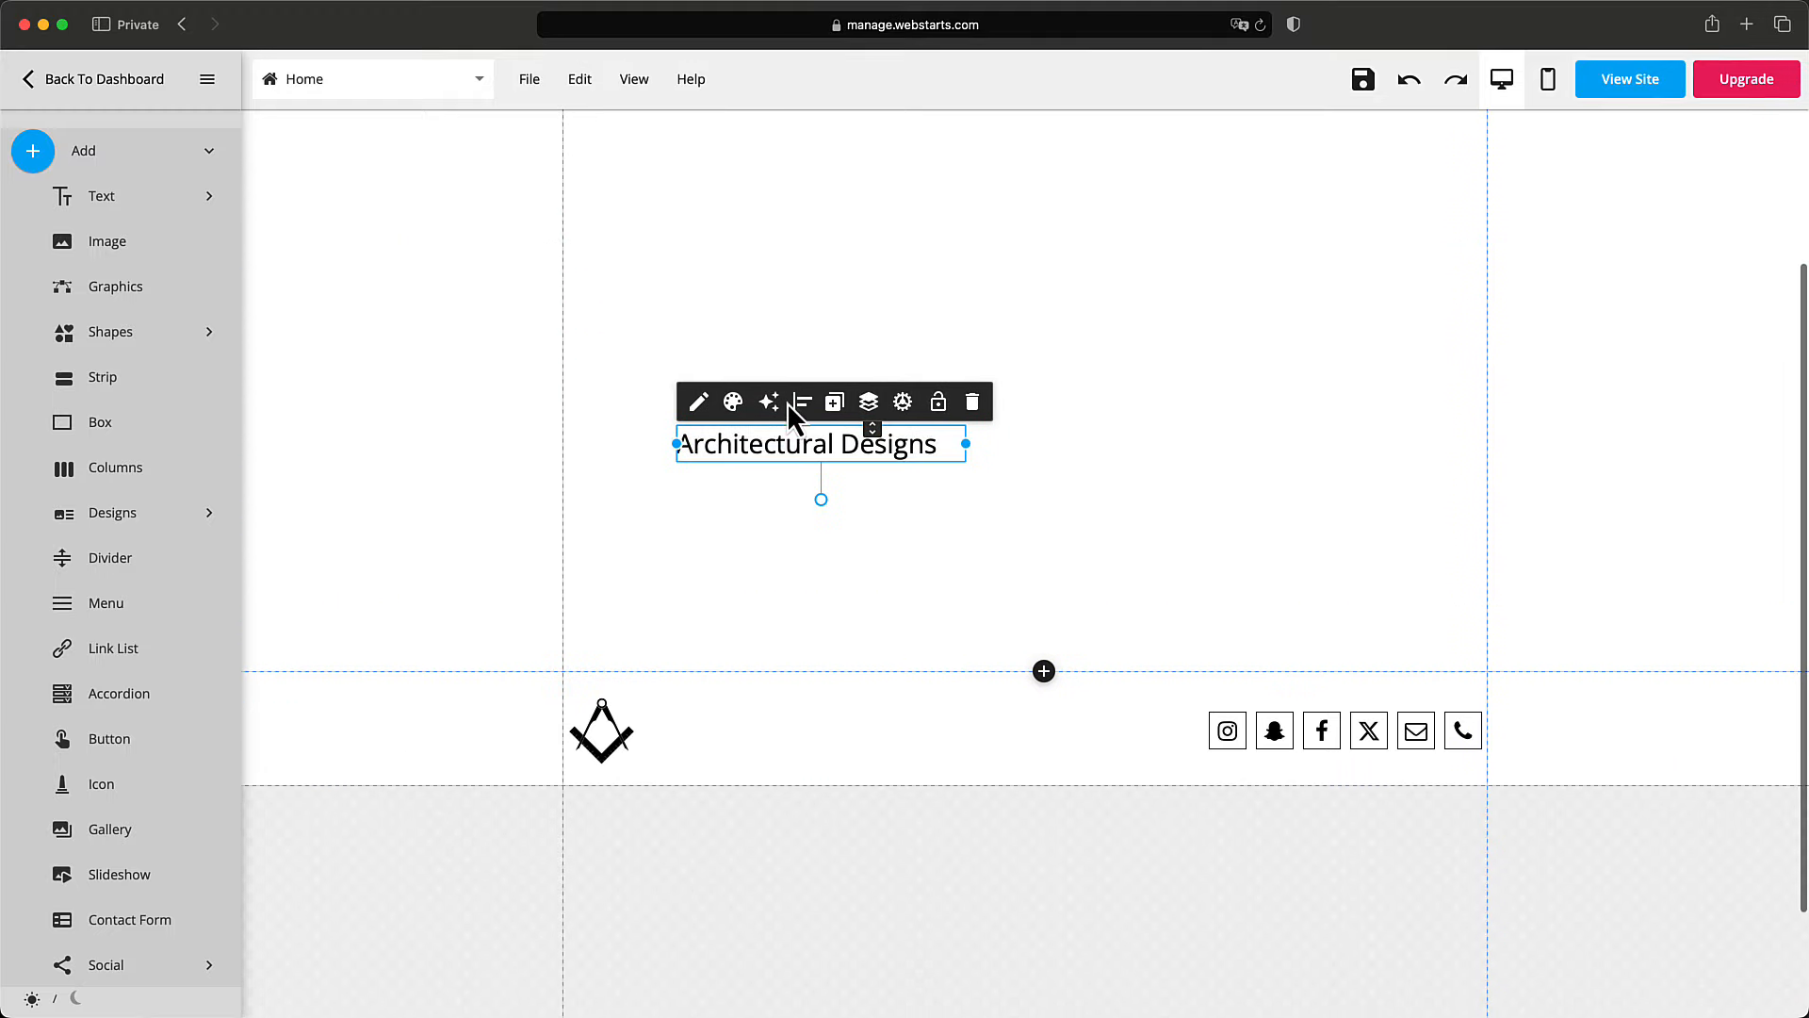
drag(766, 400, 745, 678)
click(983, 648)
Review the page and save it.
scroll(797, 585, up, 1)
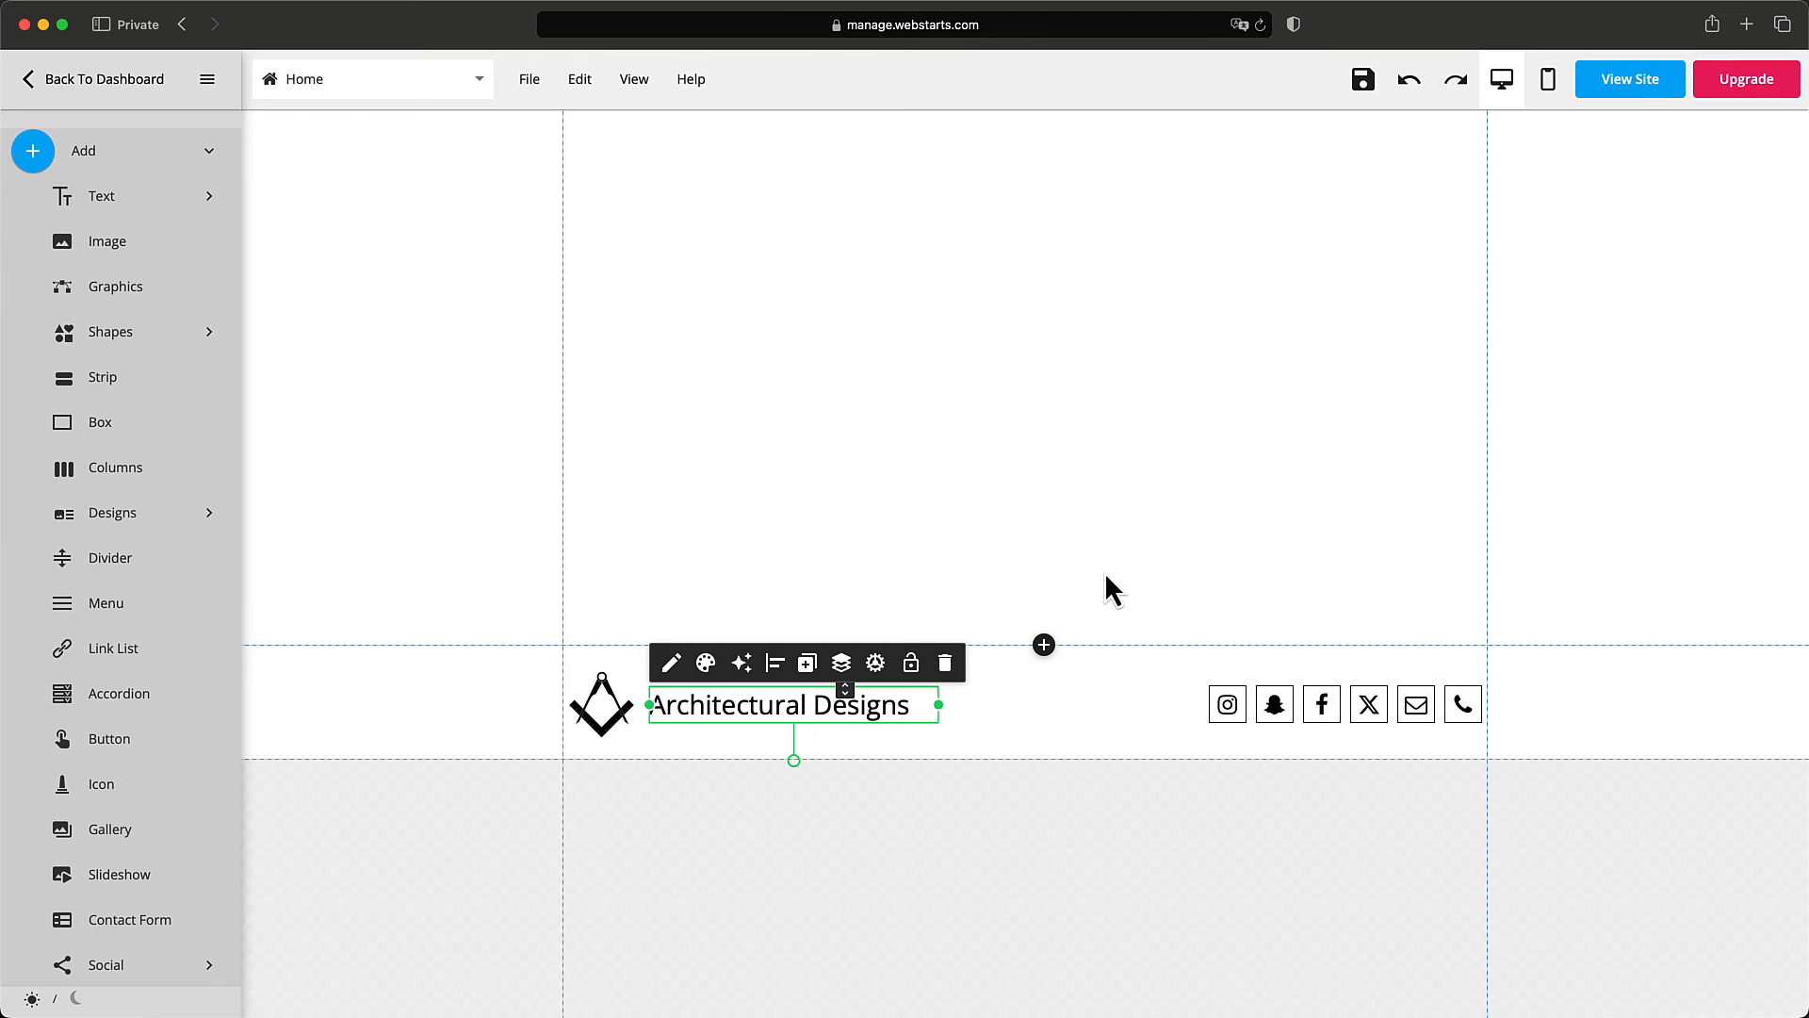
scroll(1009, 565, up, 5)
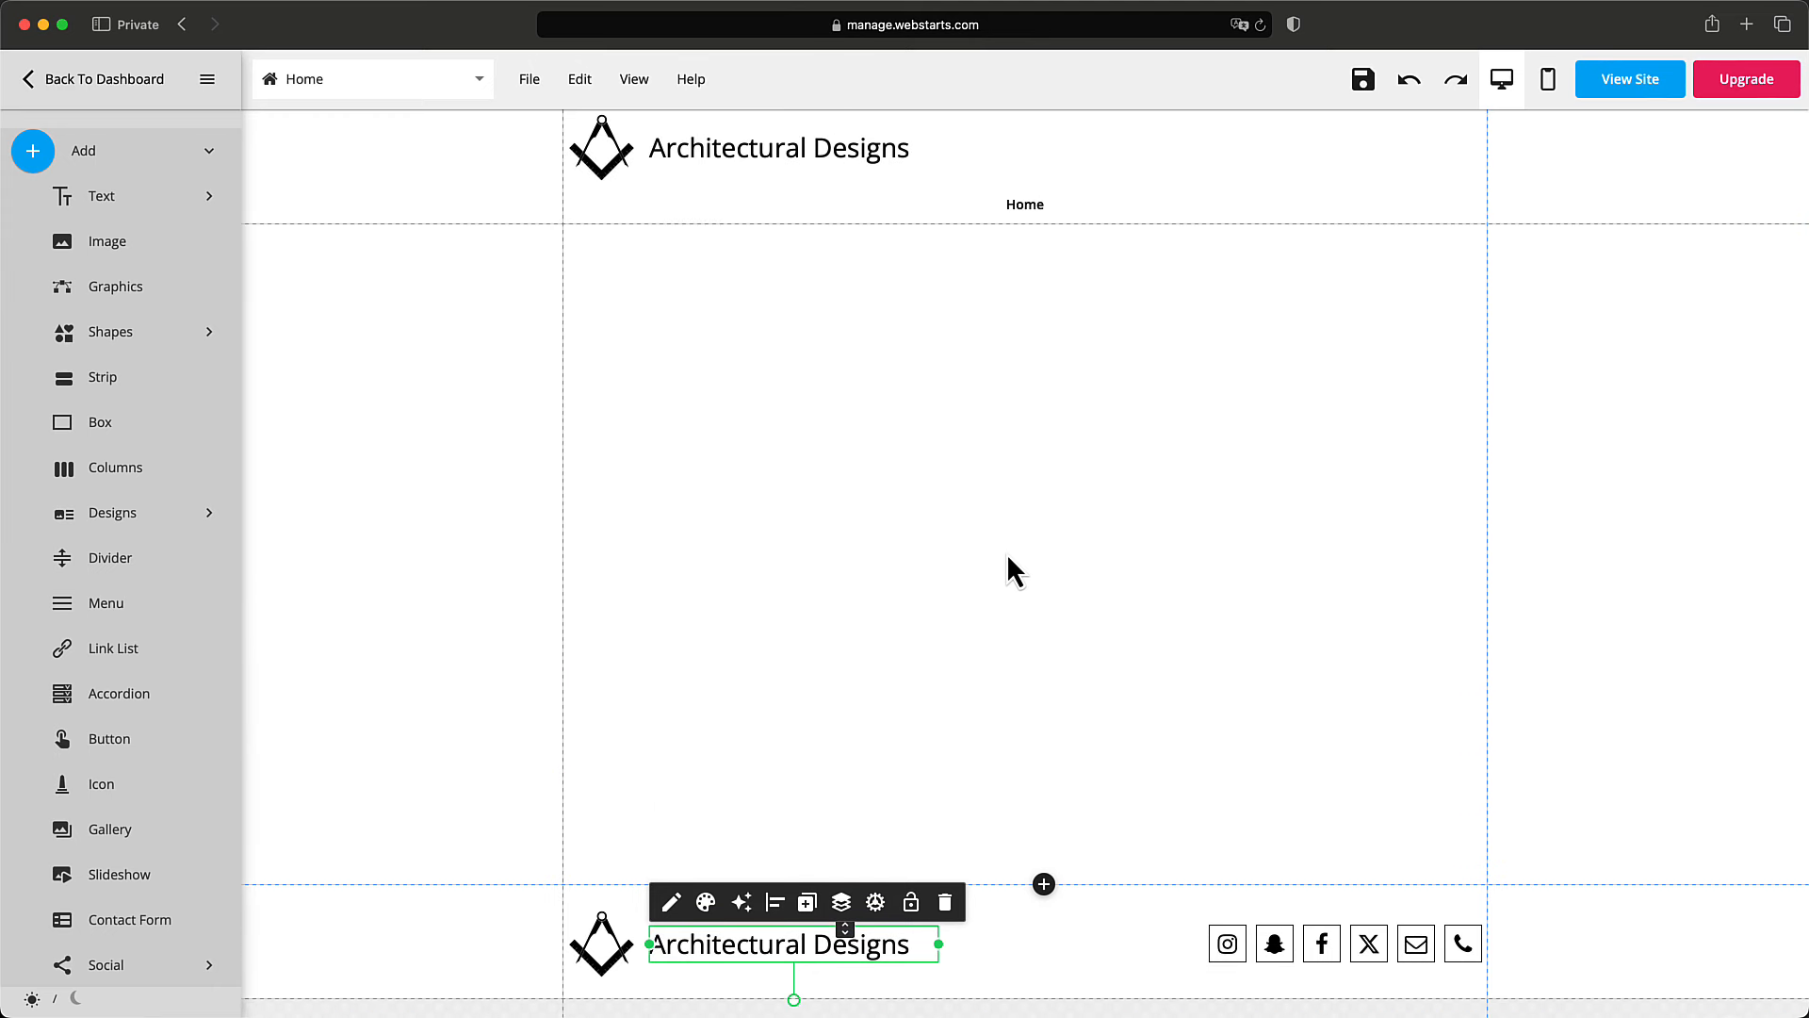
scroll(1257, 292, down, 1)
scroll(1259, 292, up, 1)
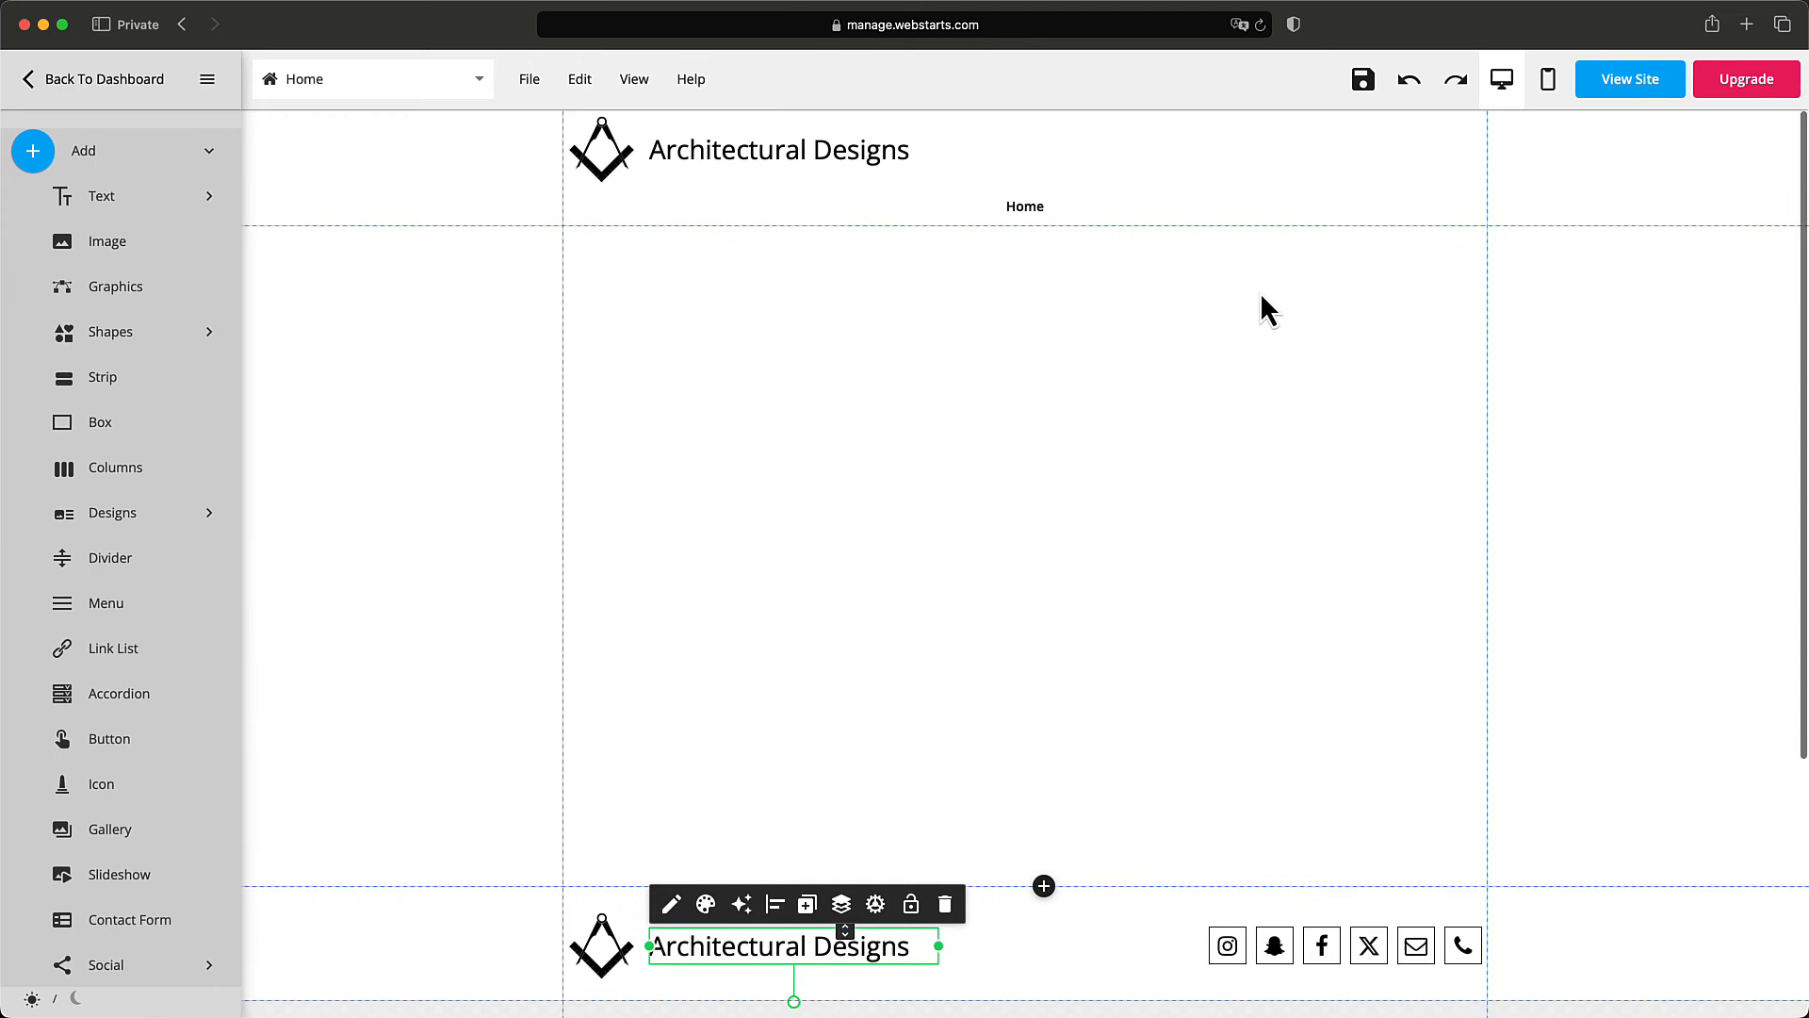
click(1364, 110)
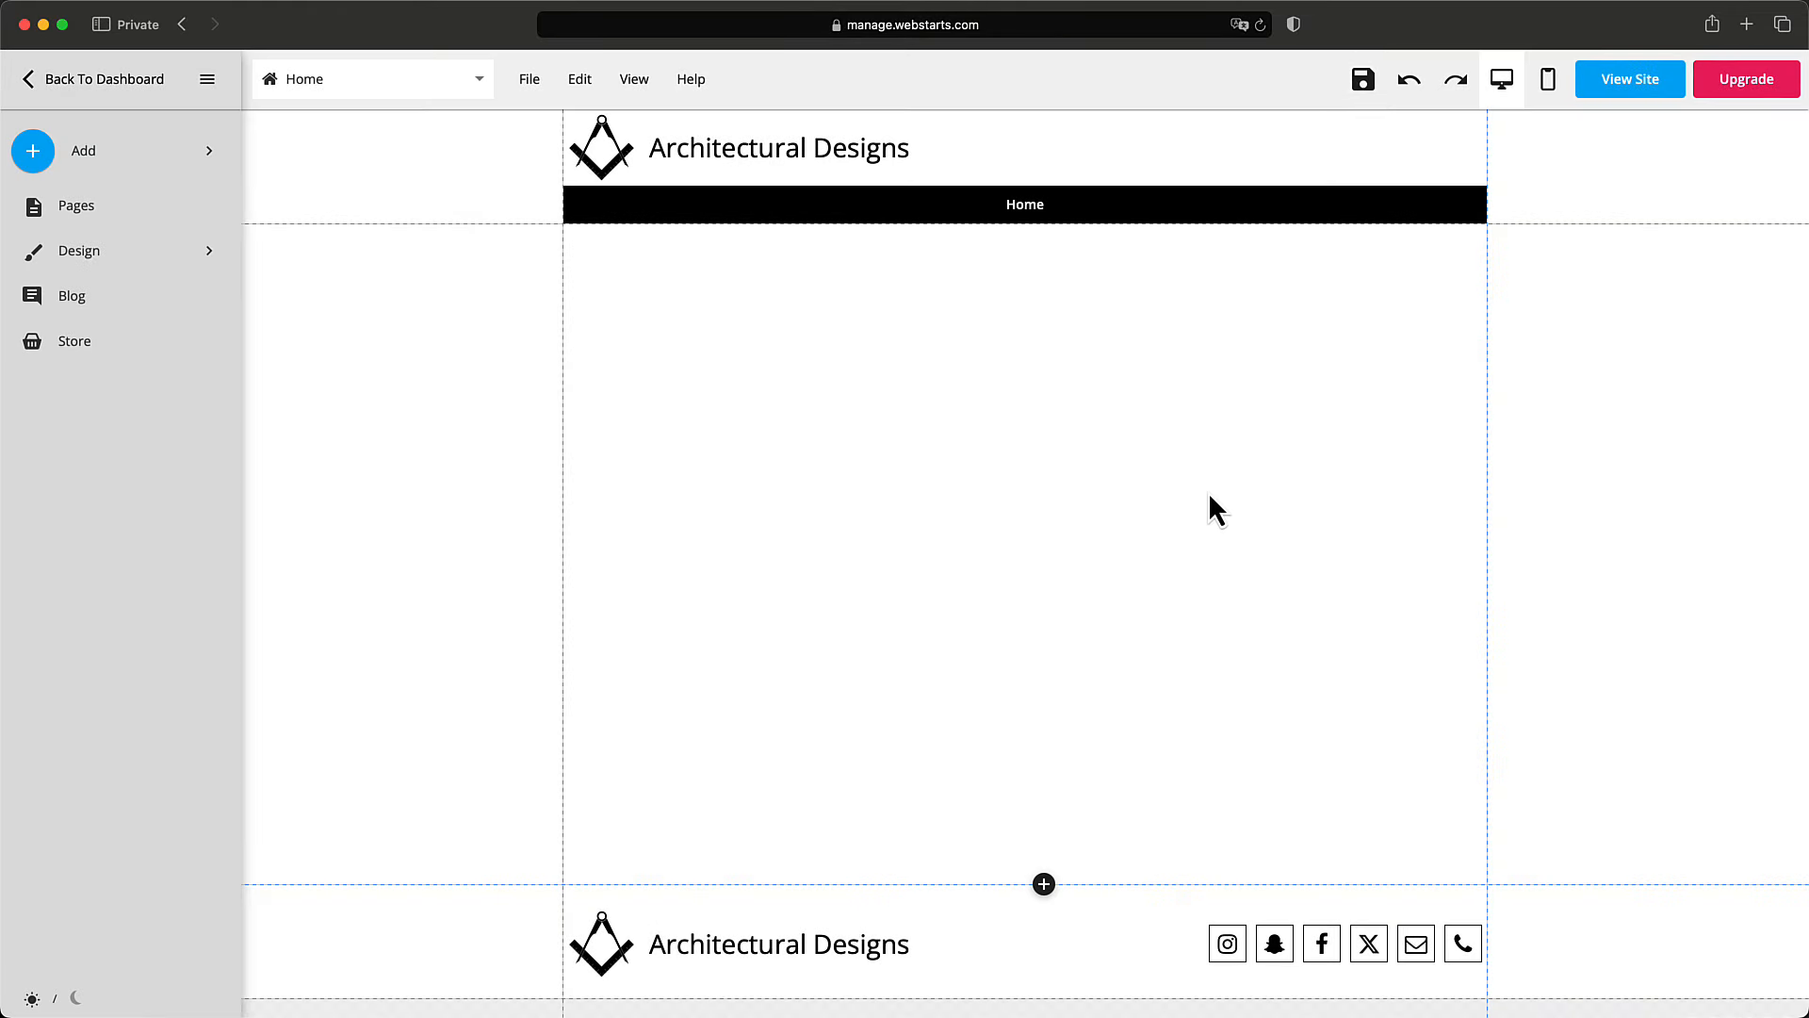
Drag the Galaxy Night design from Designs > Hero onto the page below the menu bar.
click(213, 170)
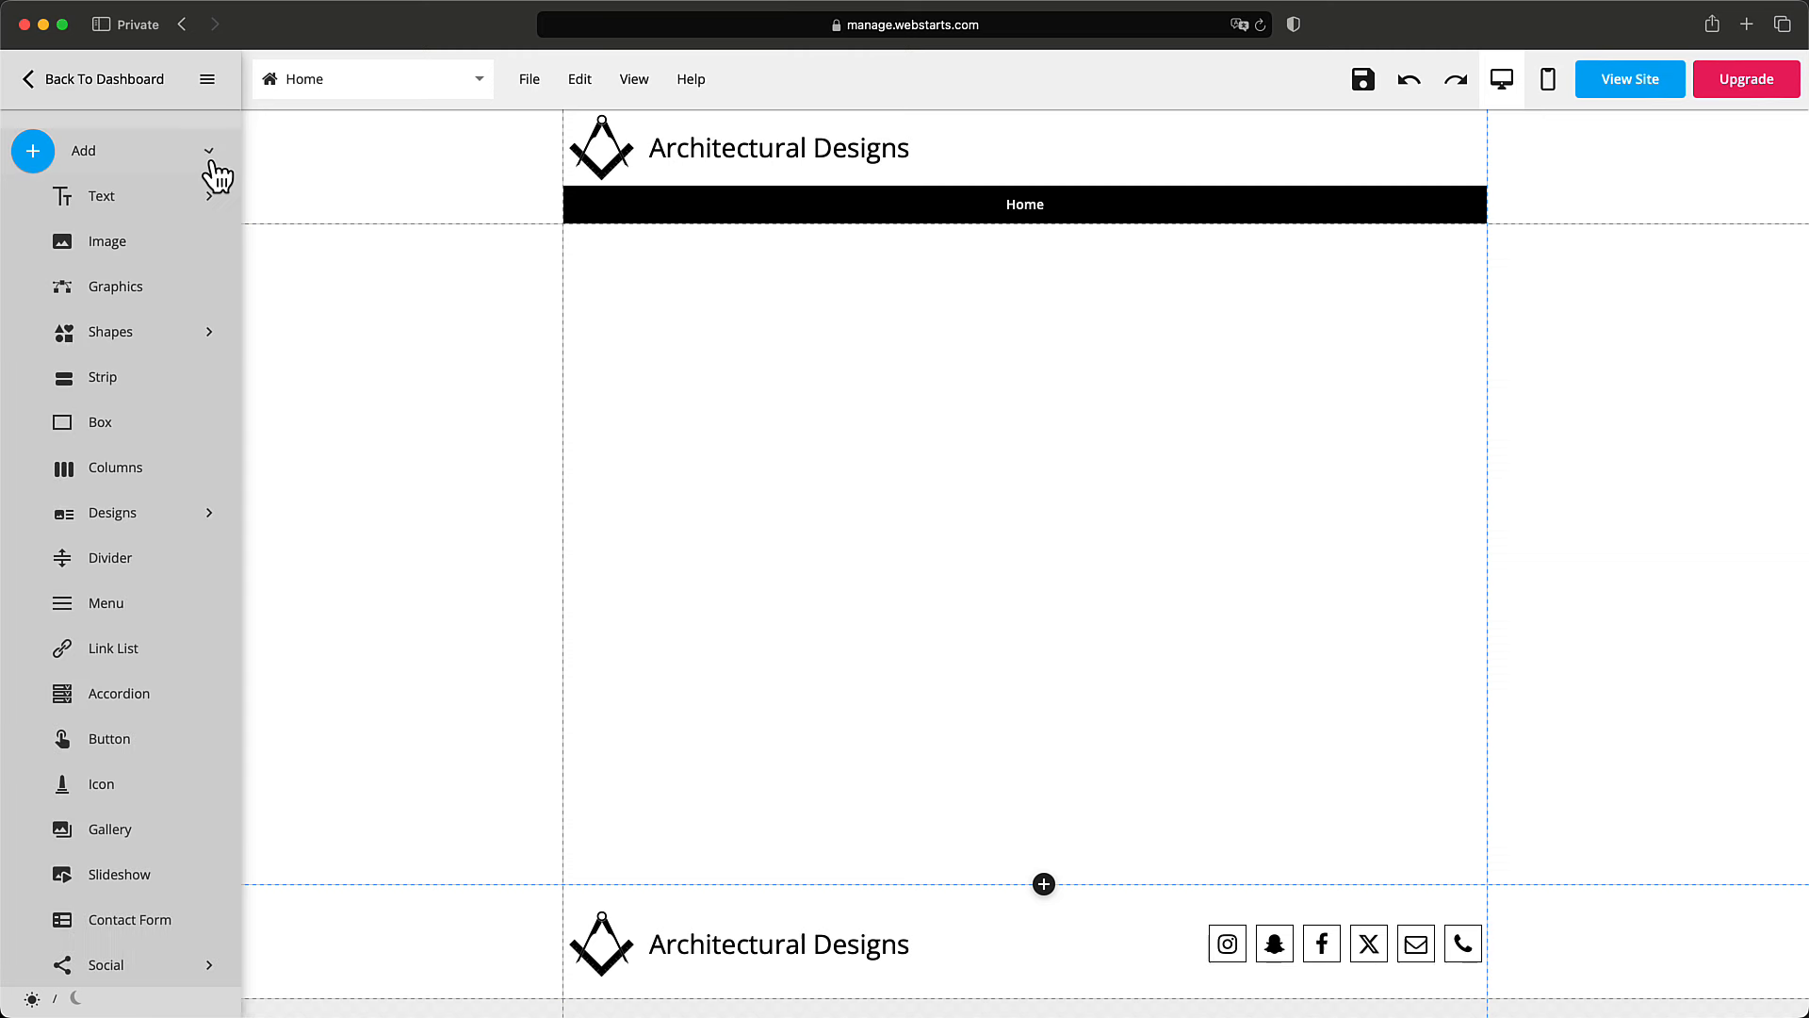
click(130, 516)
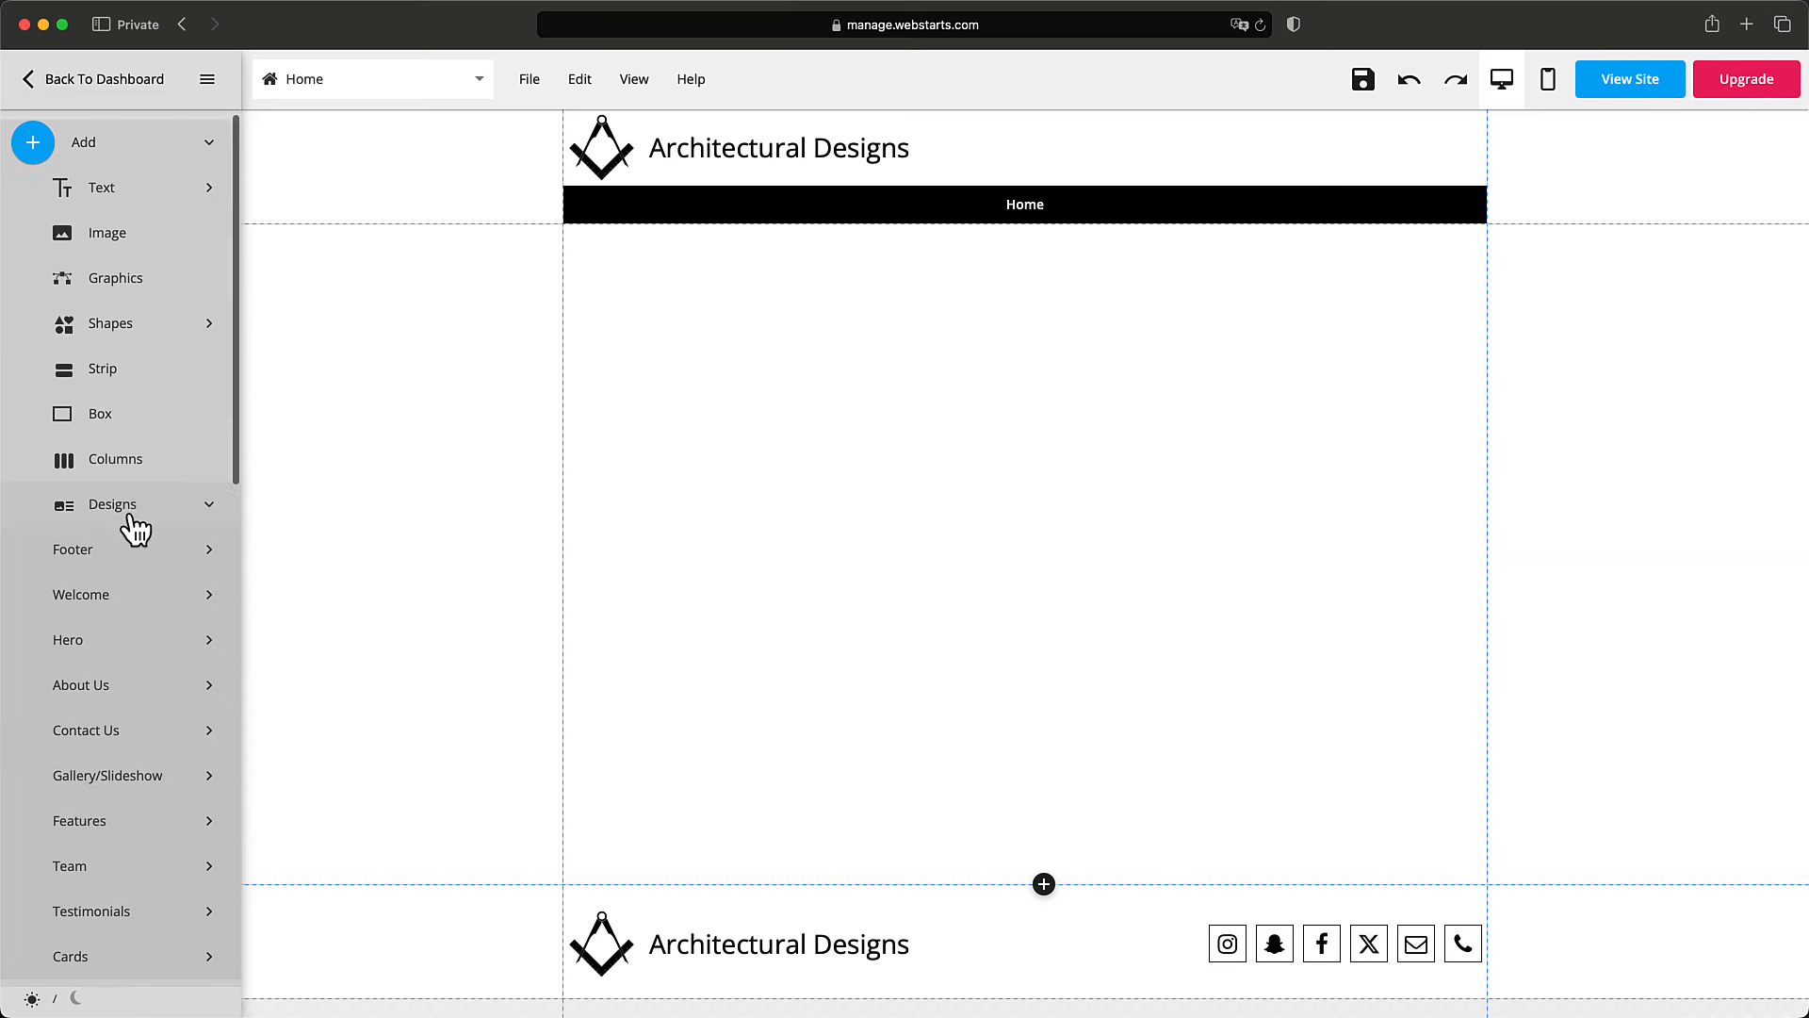
scroll(130, 523, down, 3)
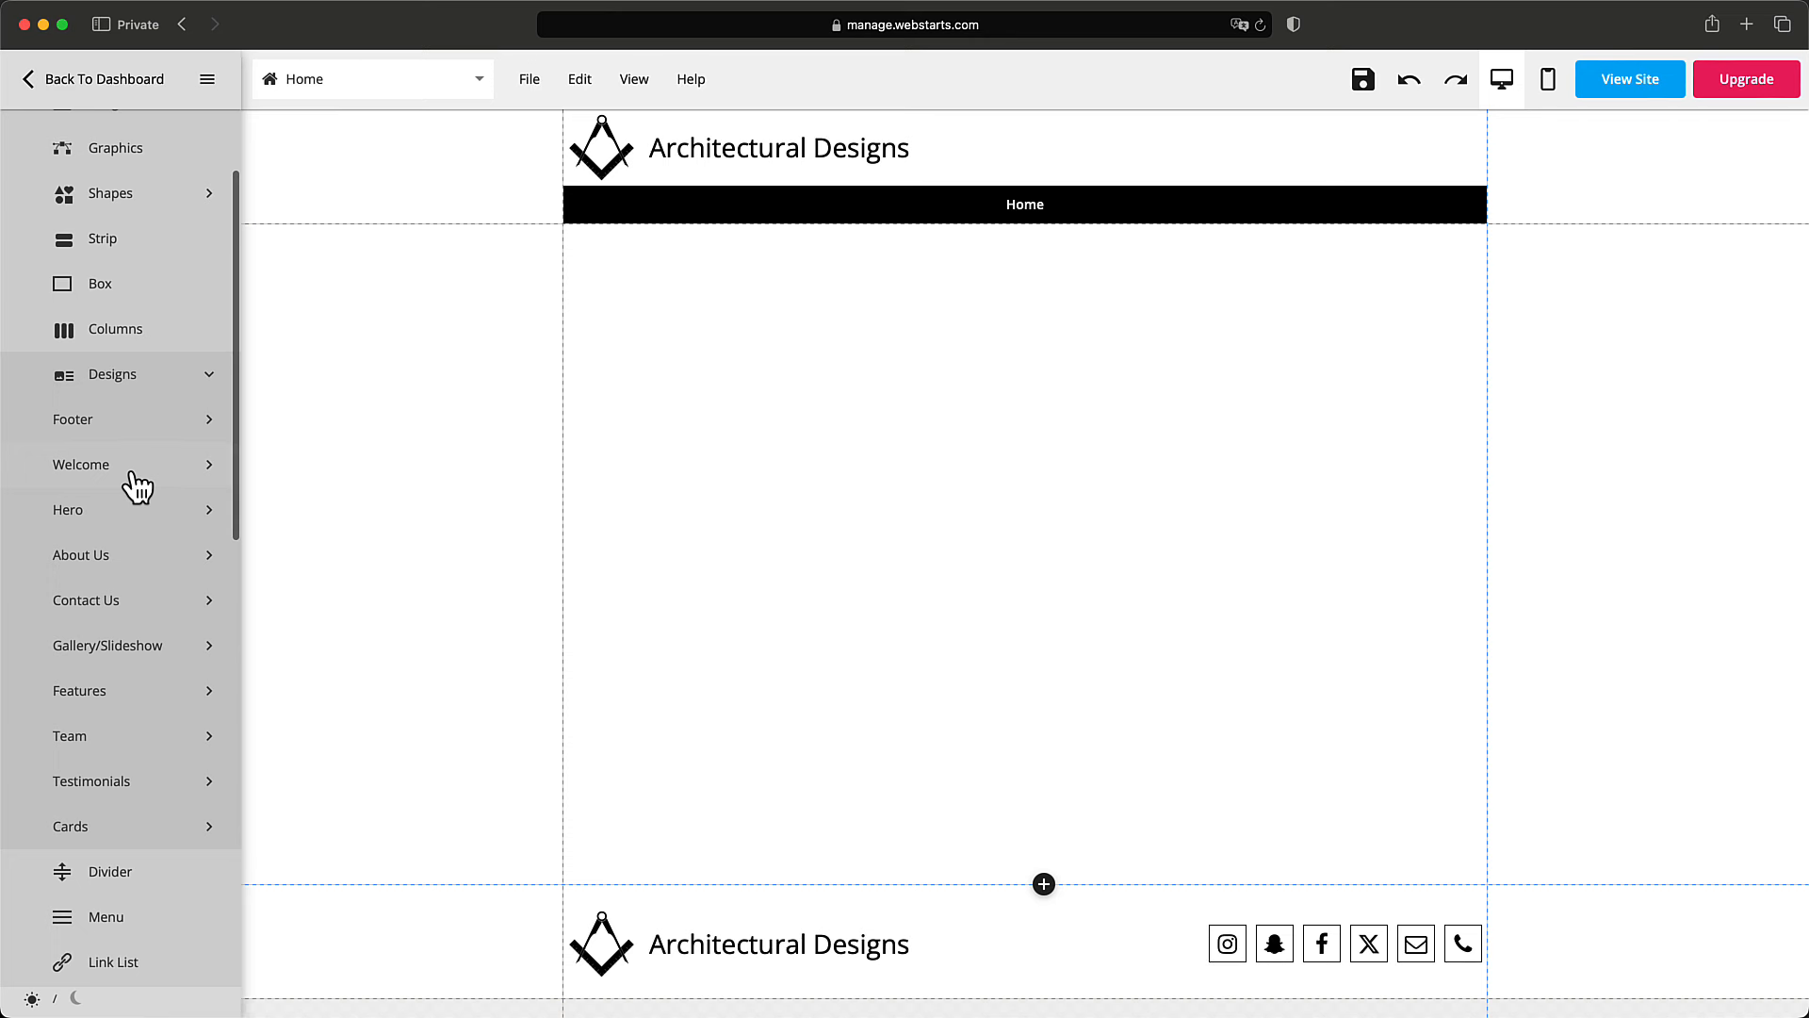
click(139, 533)
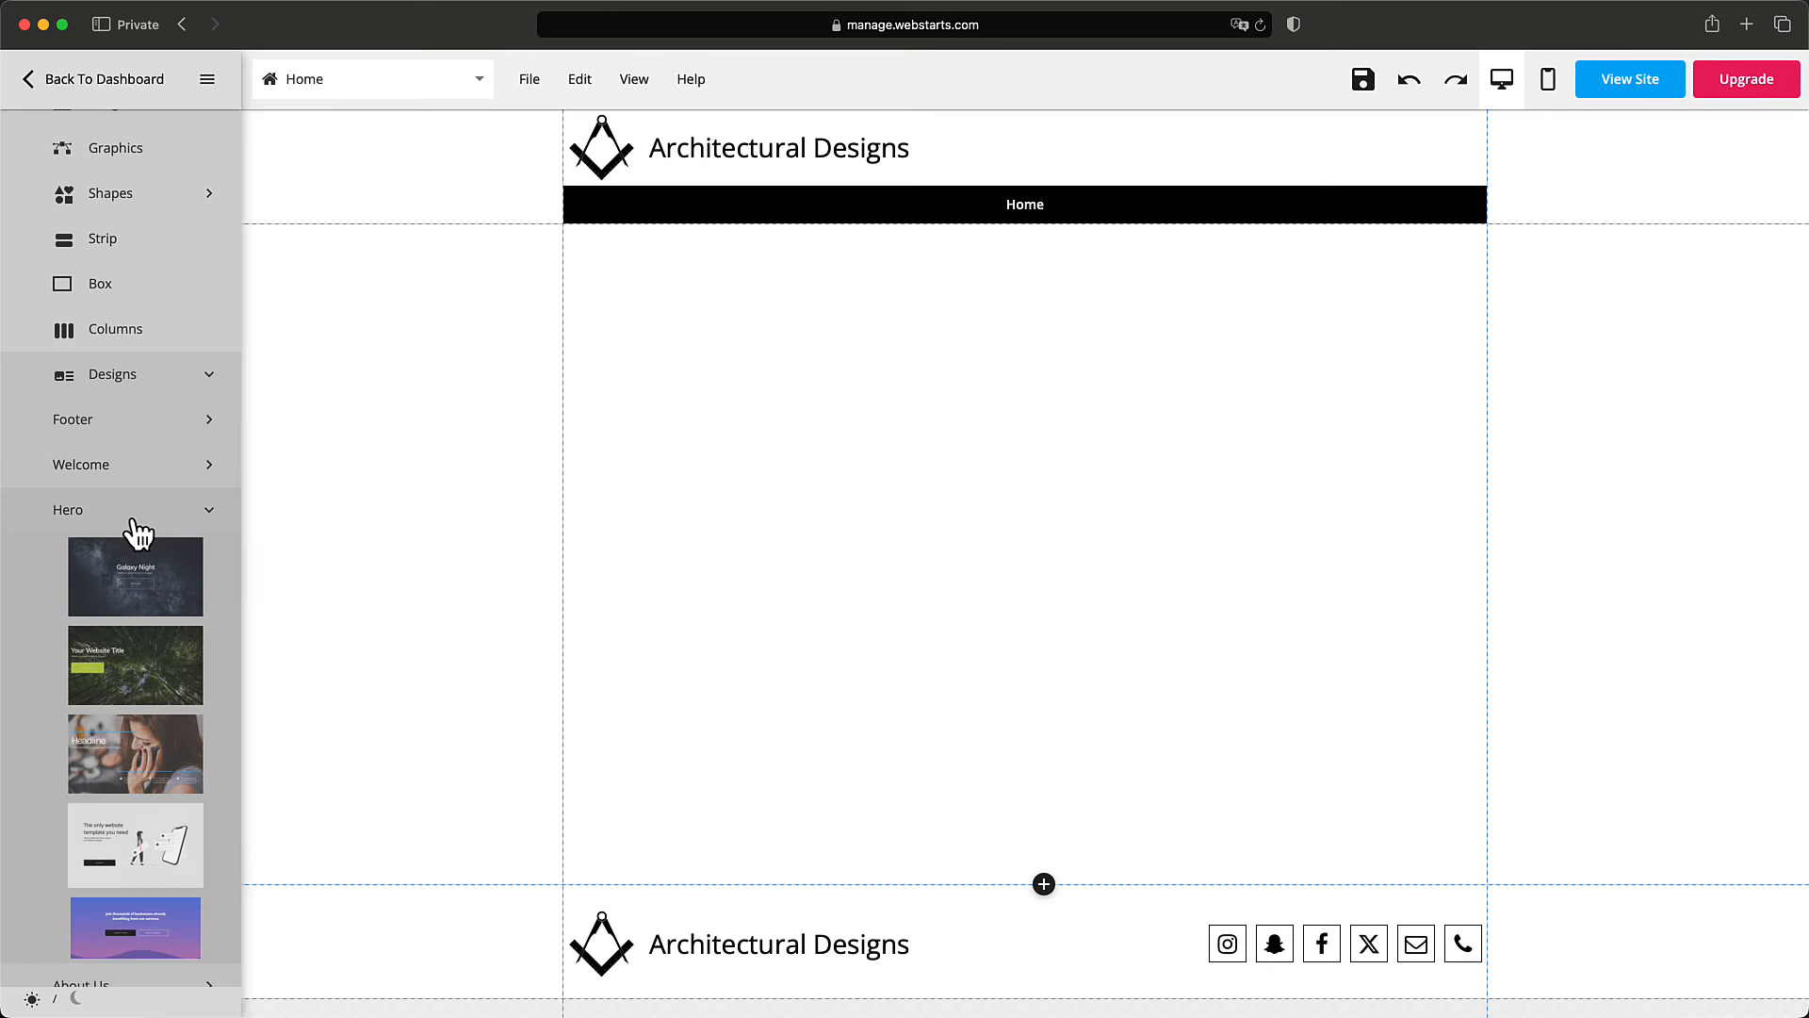
scroll(138, 534, down, 5)
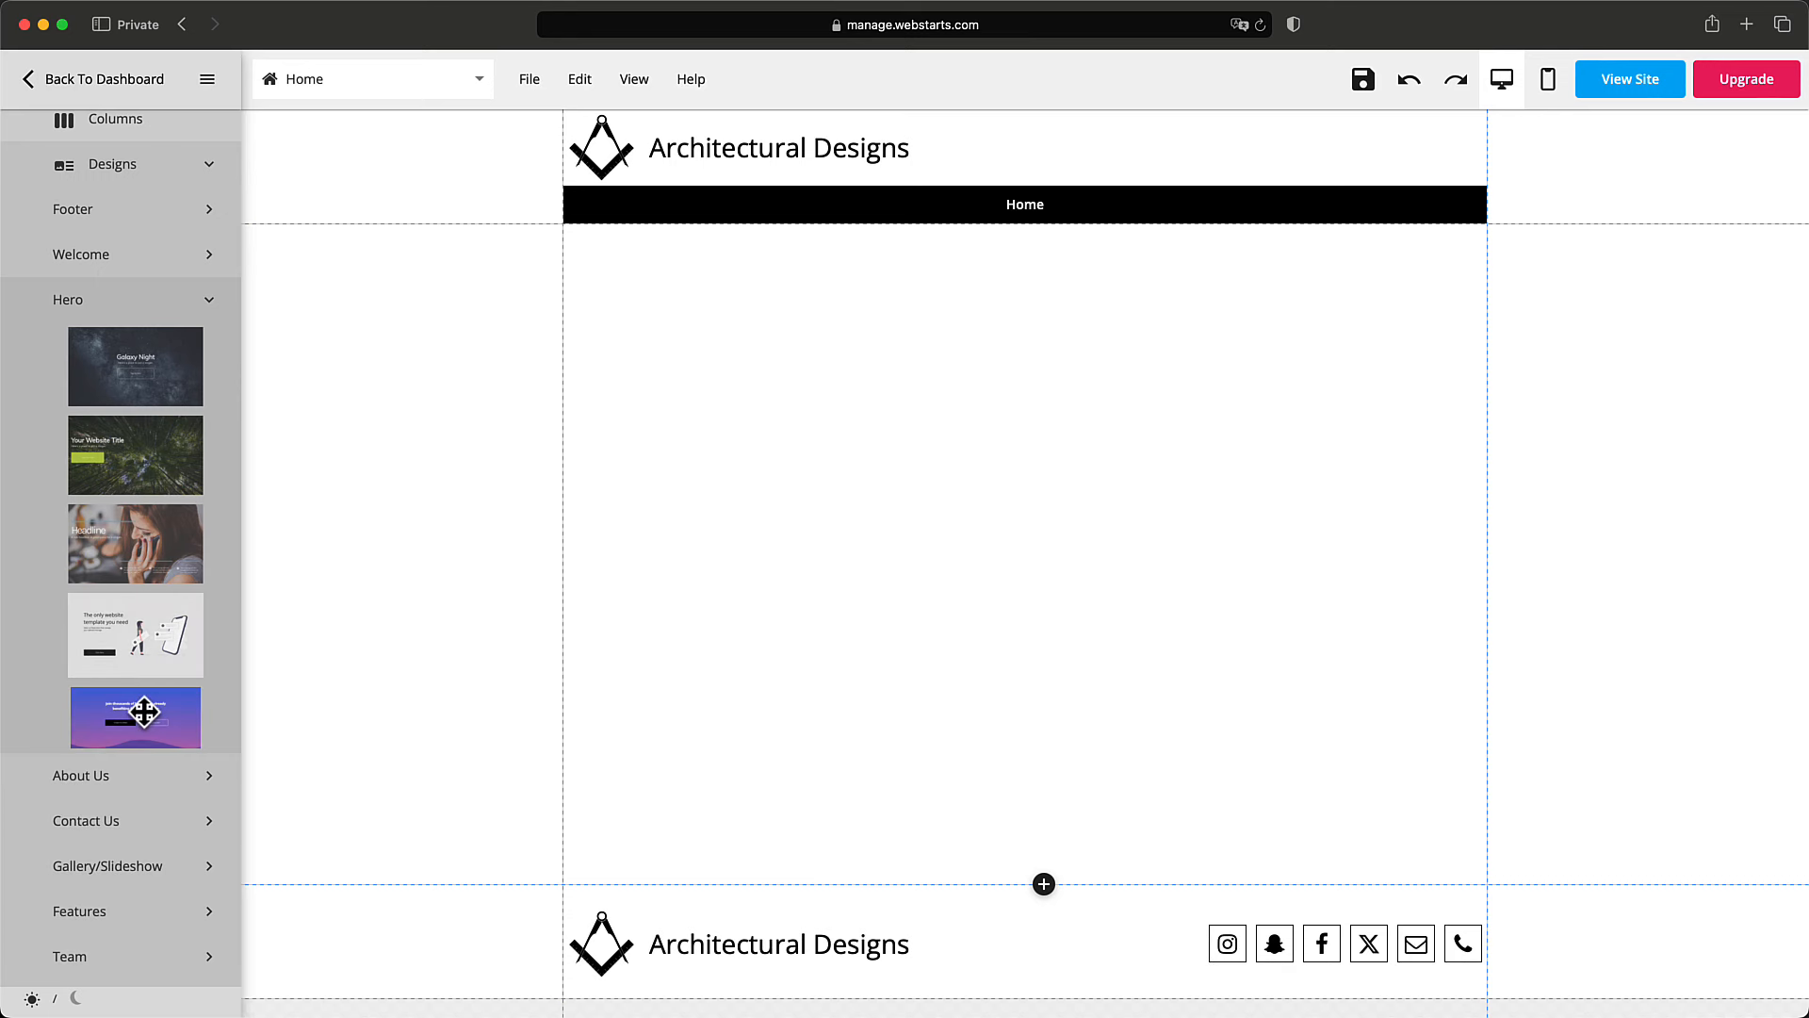
drag(122, 371, 547, 401)
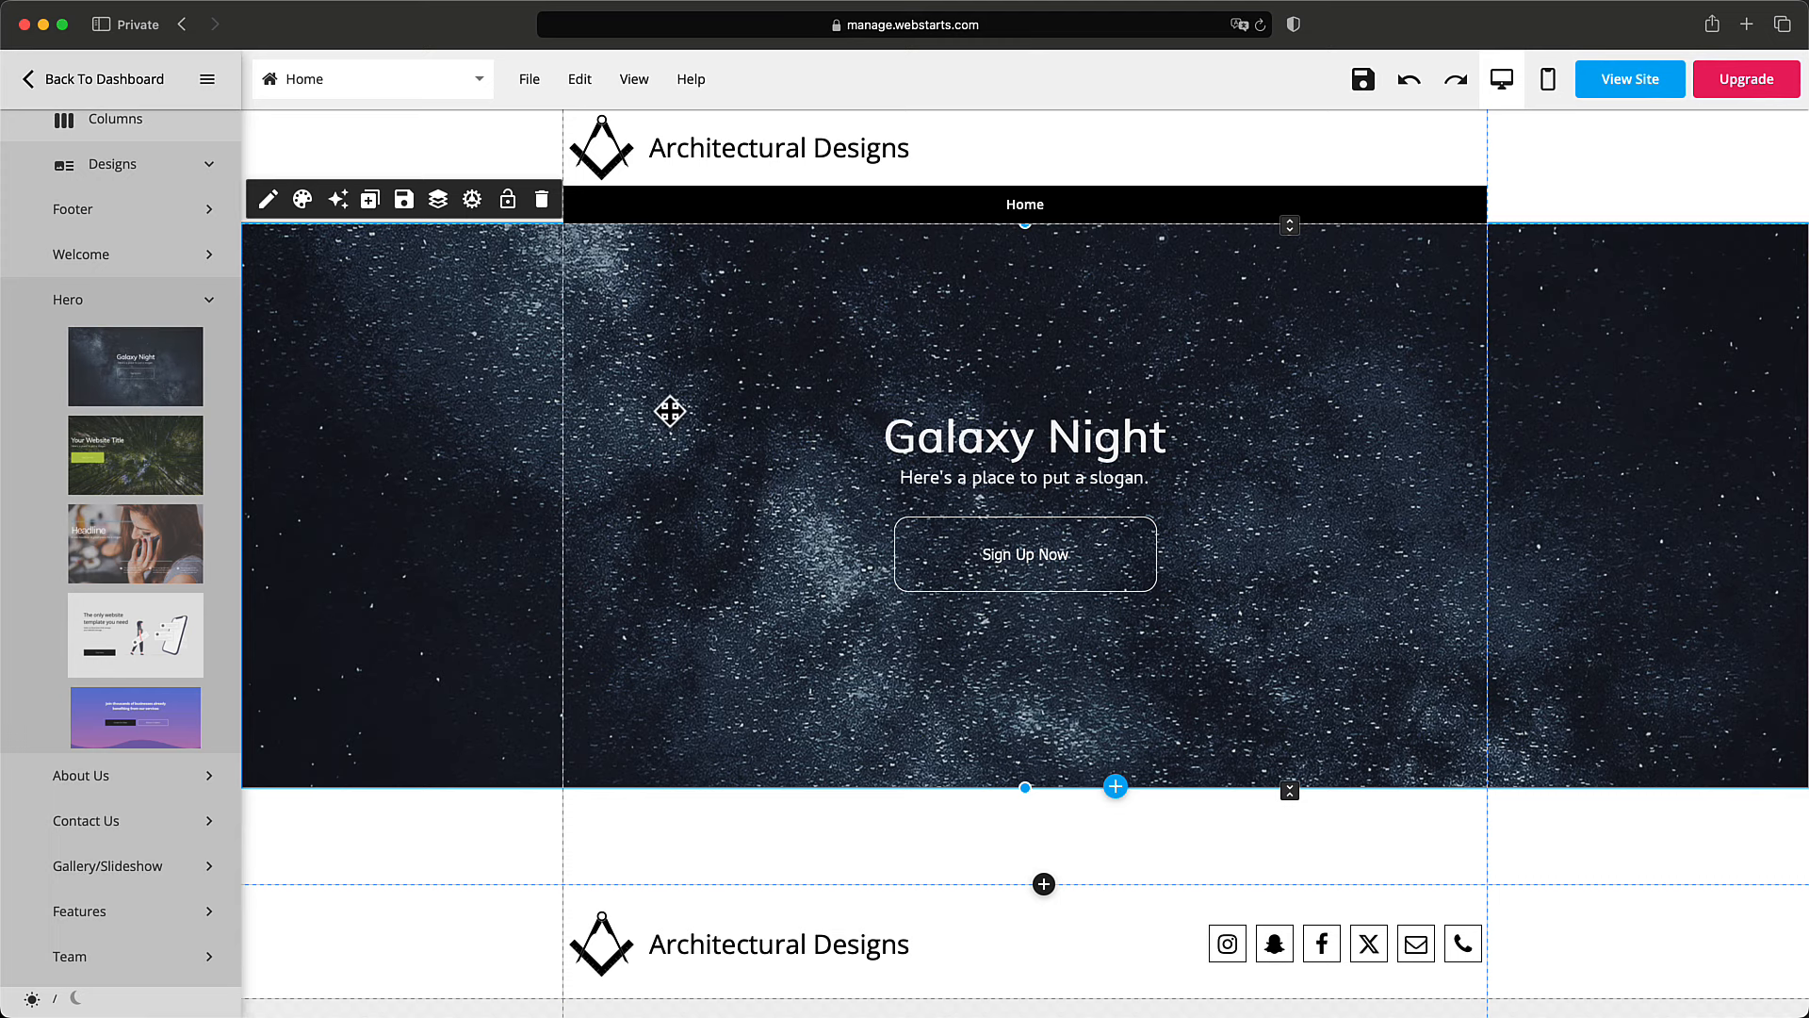
Select the hero section and open its File Manager with the Edit icon.
drag(686, 383, 687, 383)
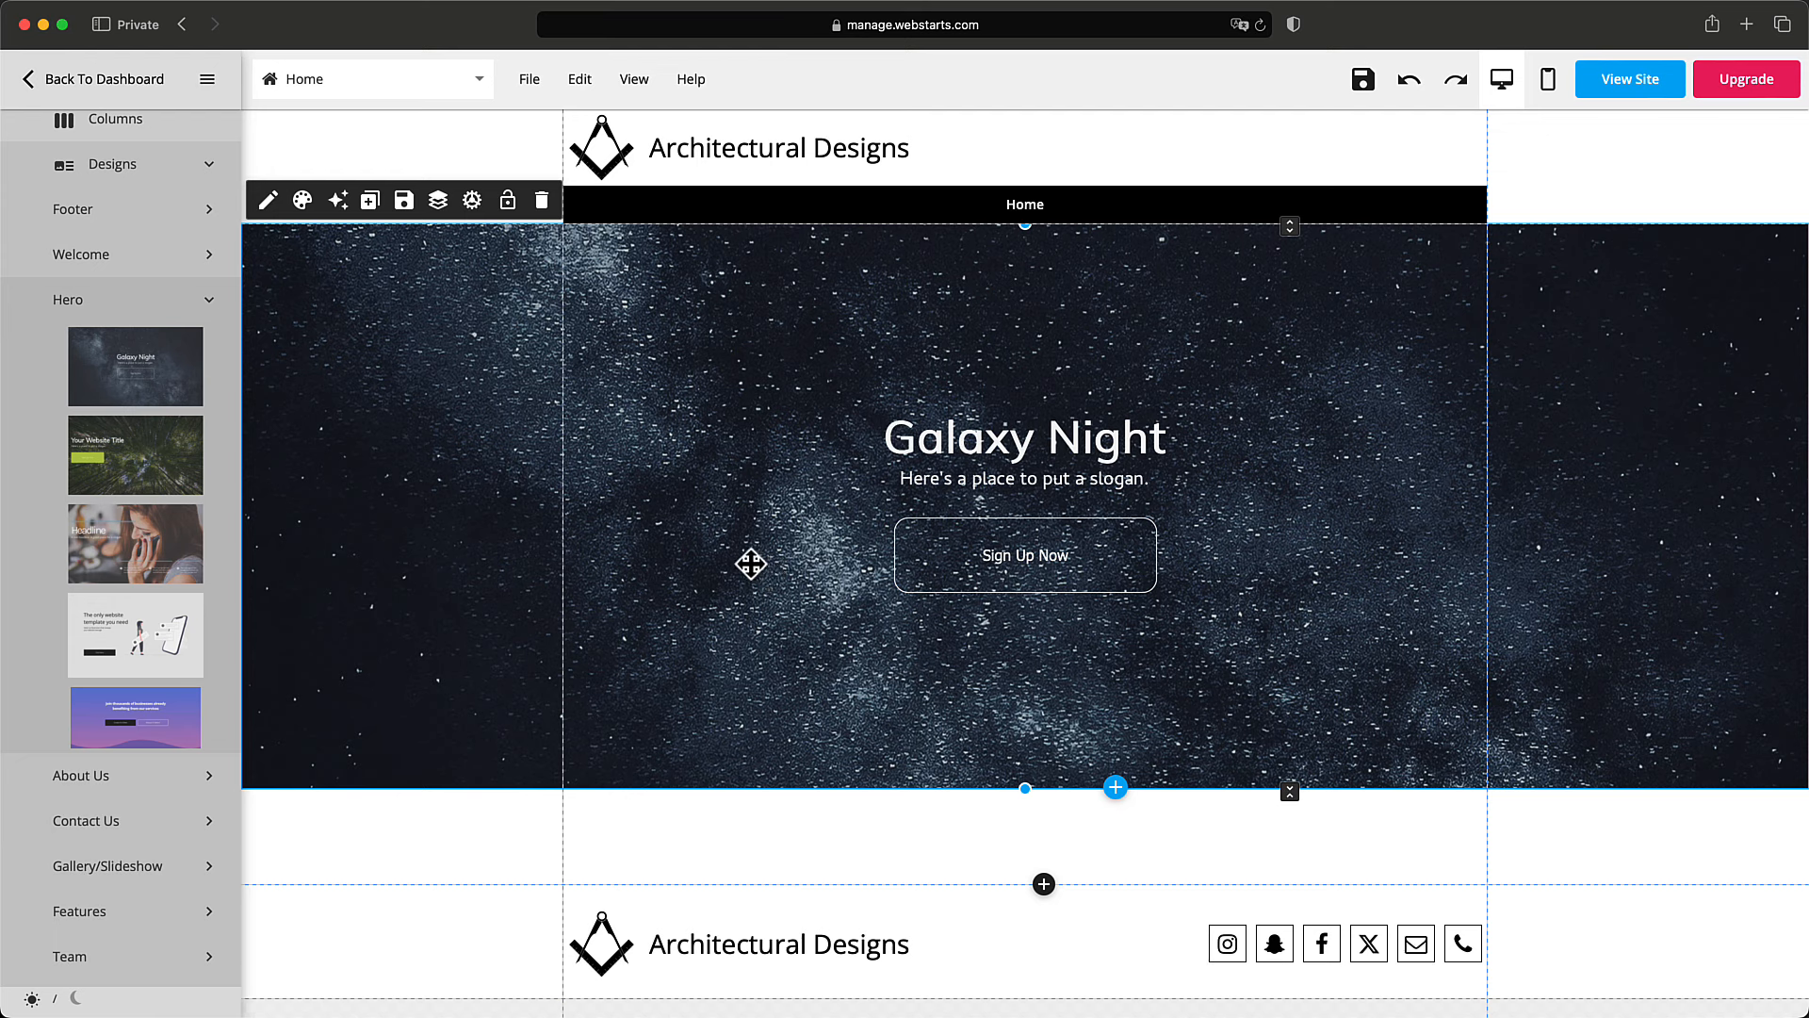
click(273, 206)
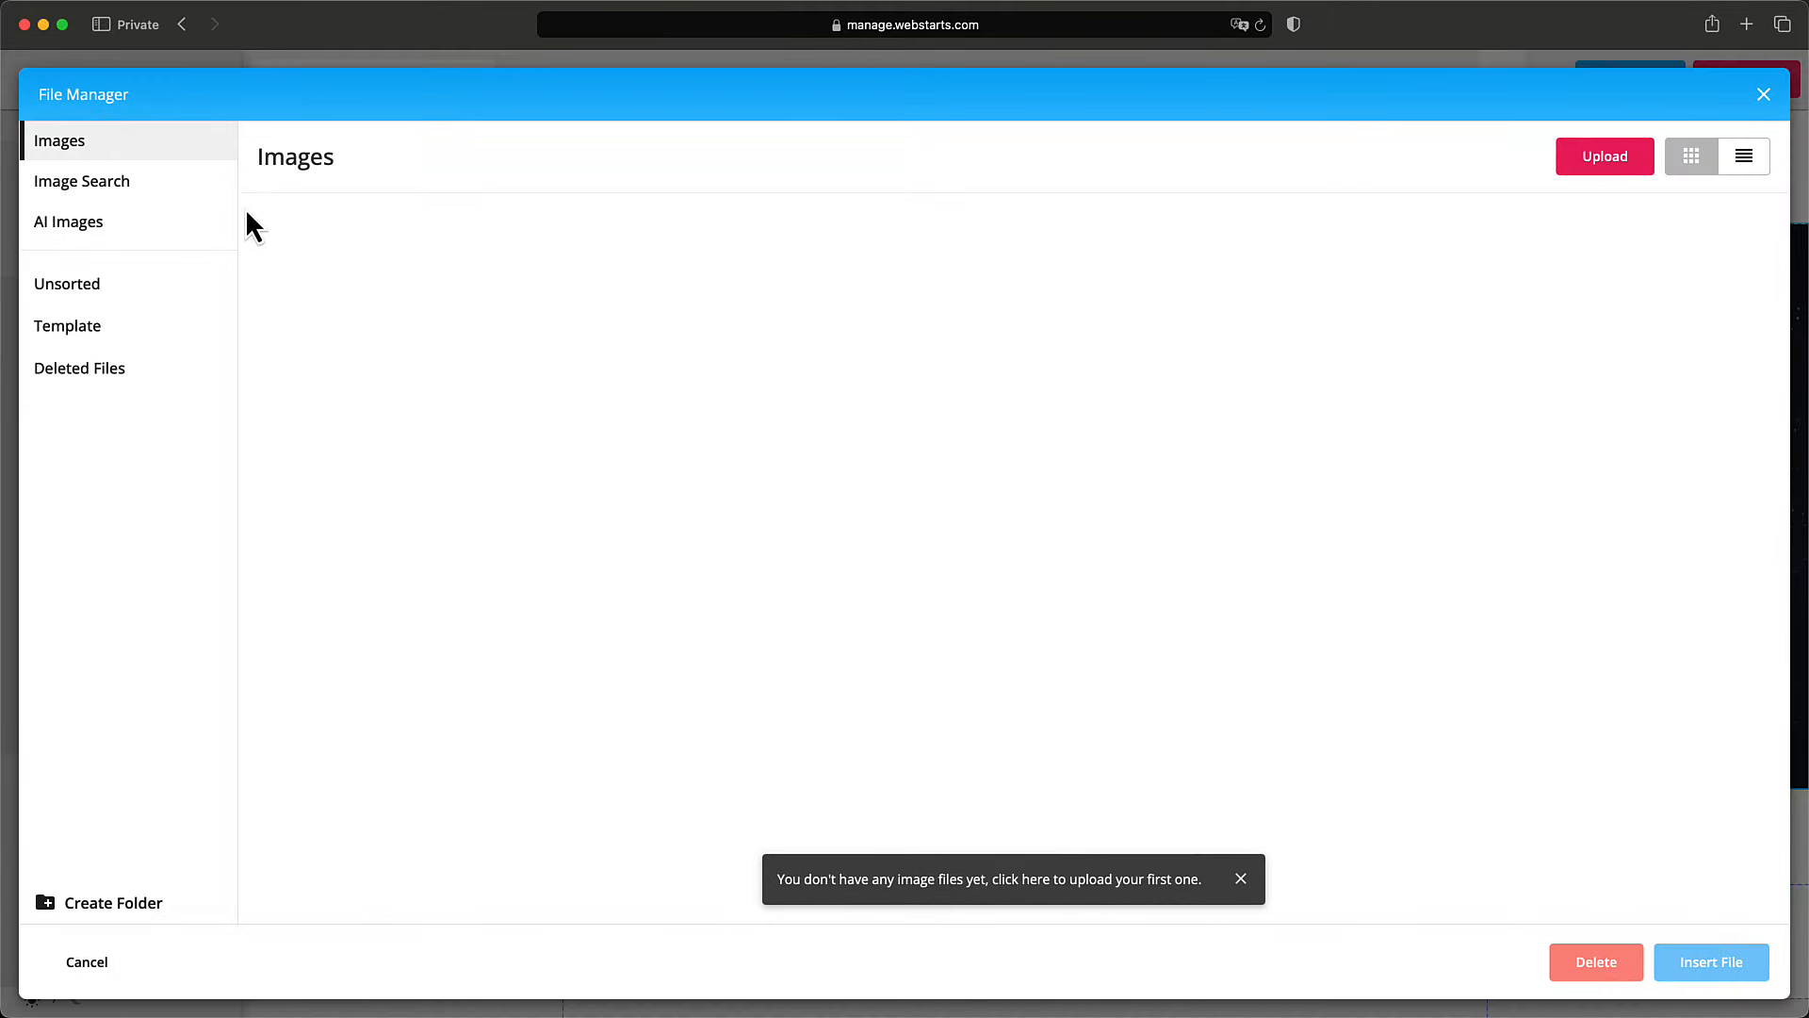
Set a glass skyscraper photo from the Architecture stock images as the hero background.
click(183, 189)
click(329, 230)
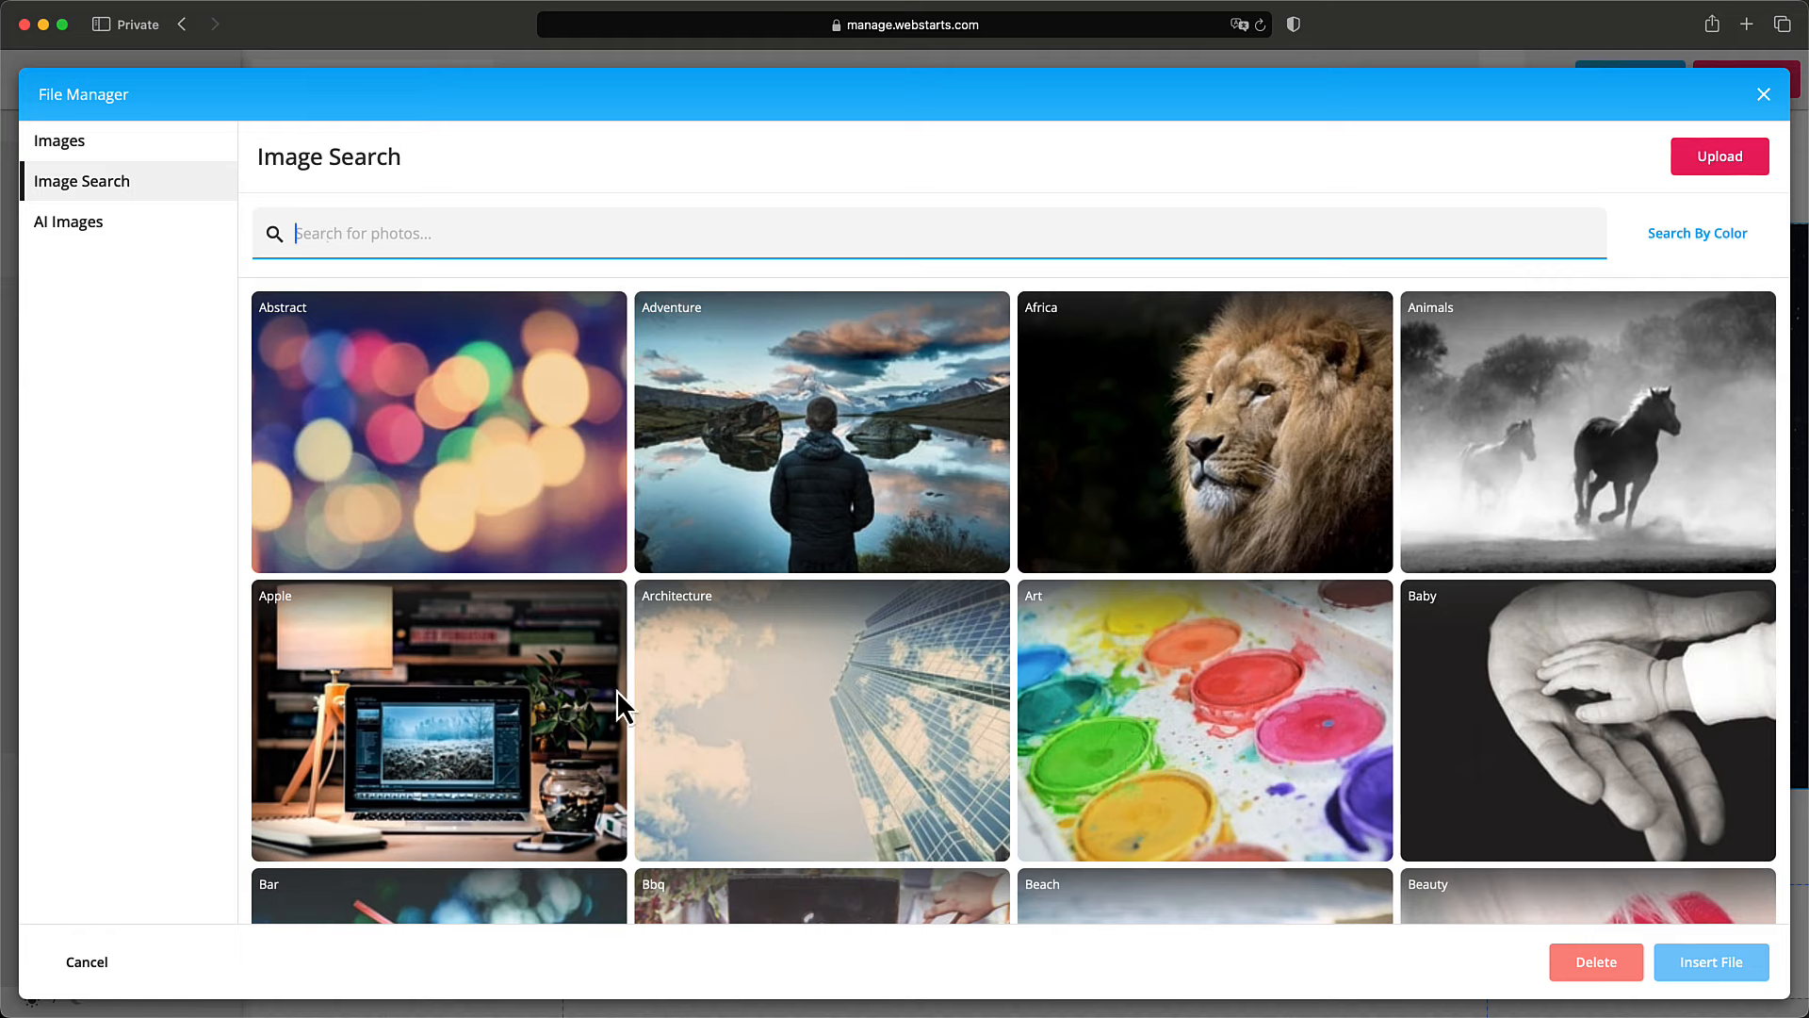
click(700, 719)
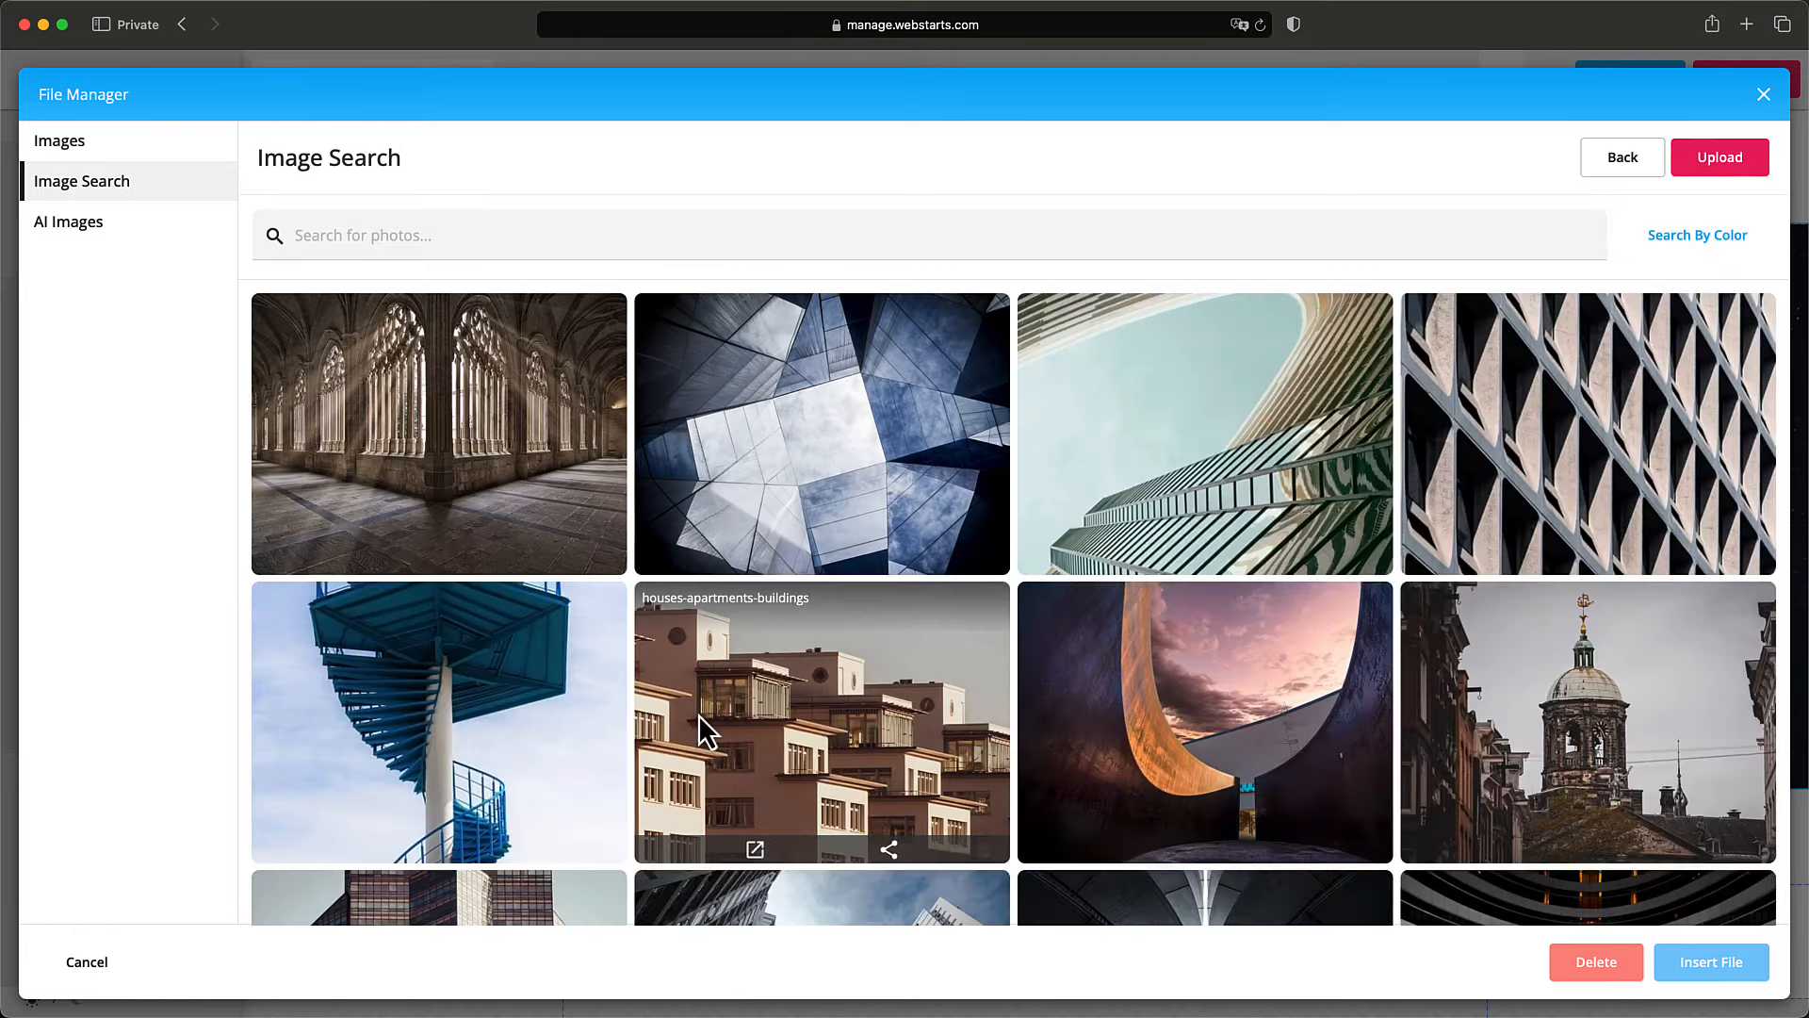
scroll(763, 730, down, 4)
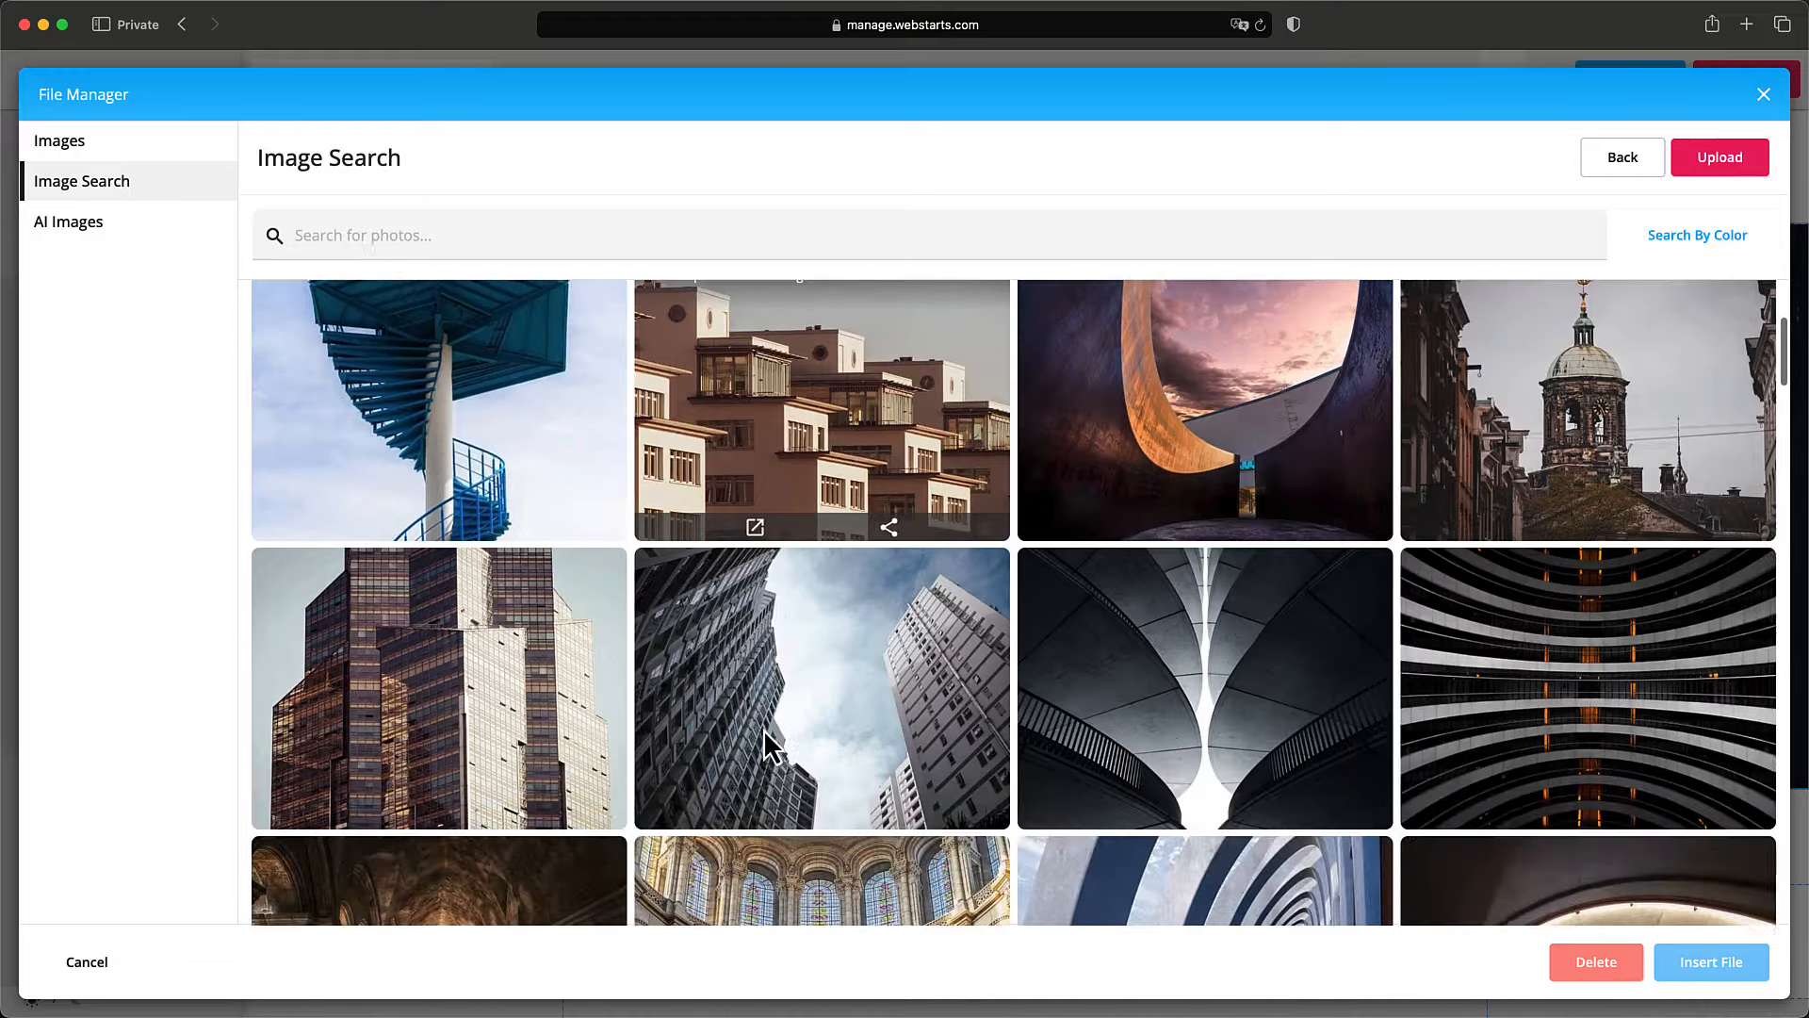
scroll(766, 733, down, 3)
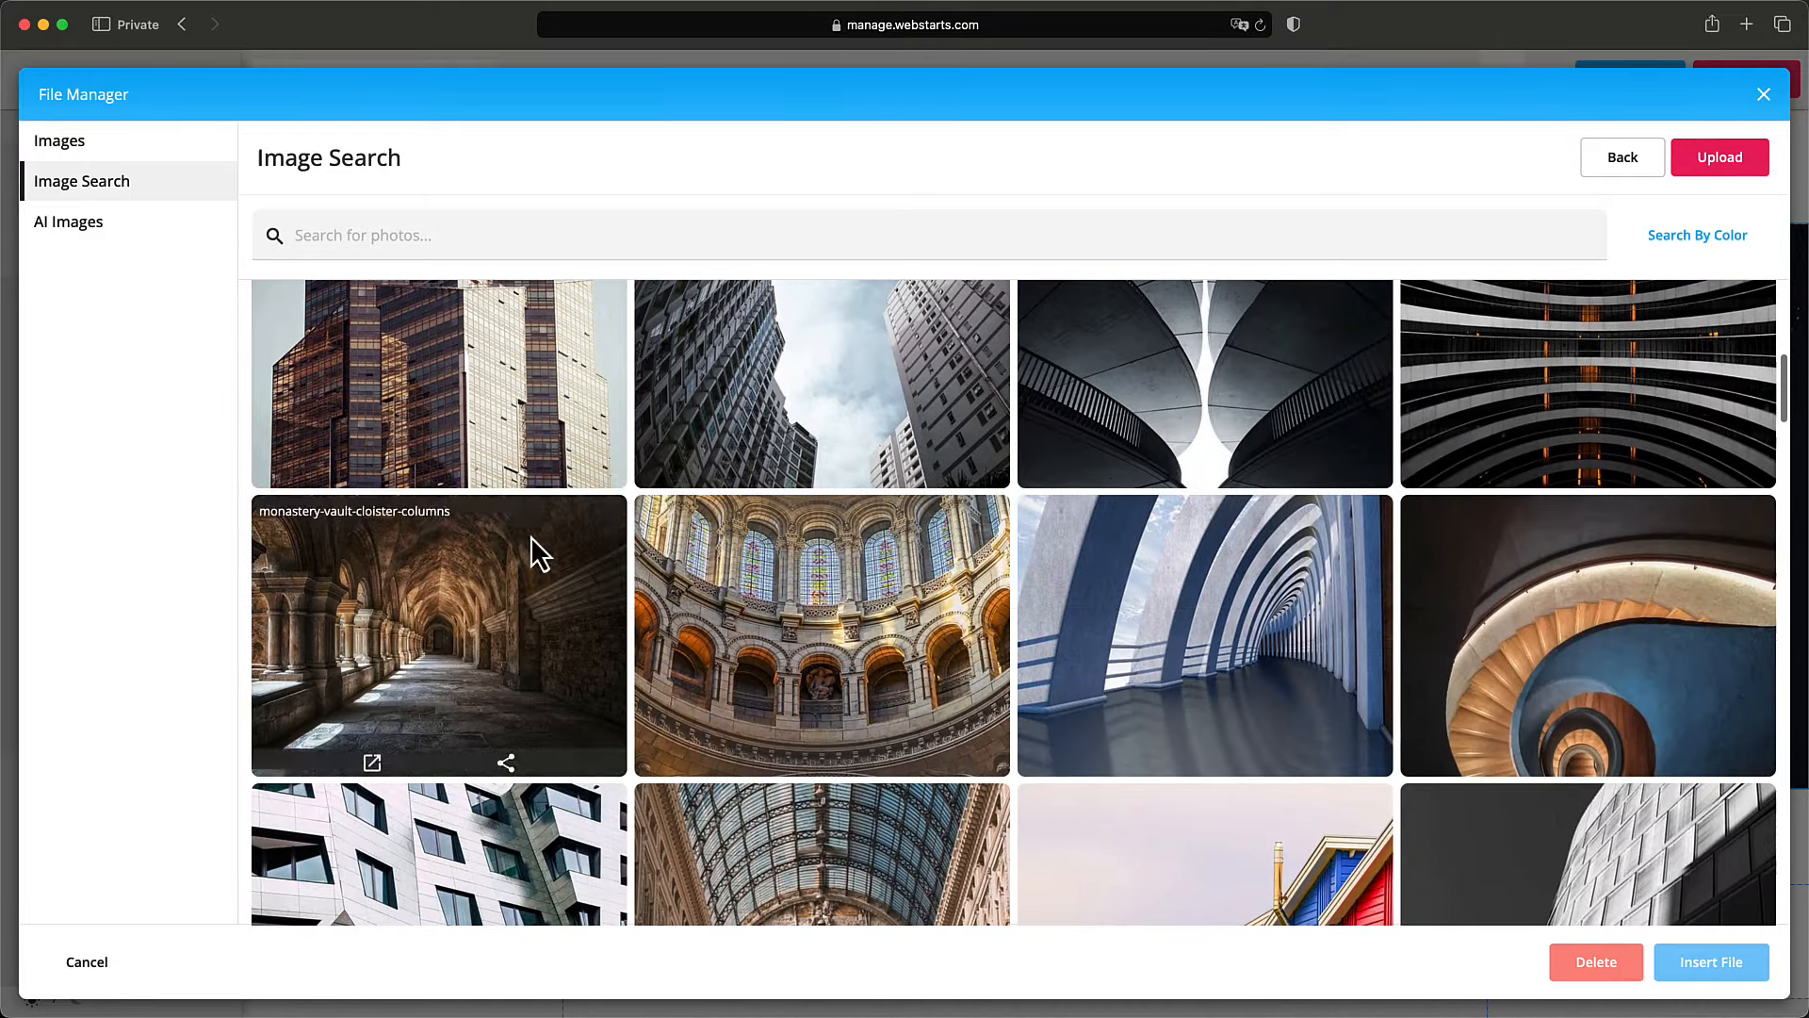
double_click(535, 462)
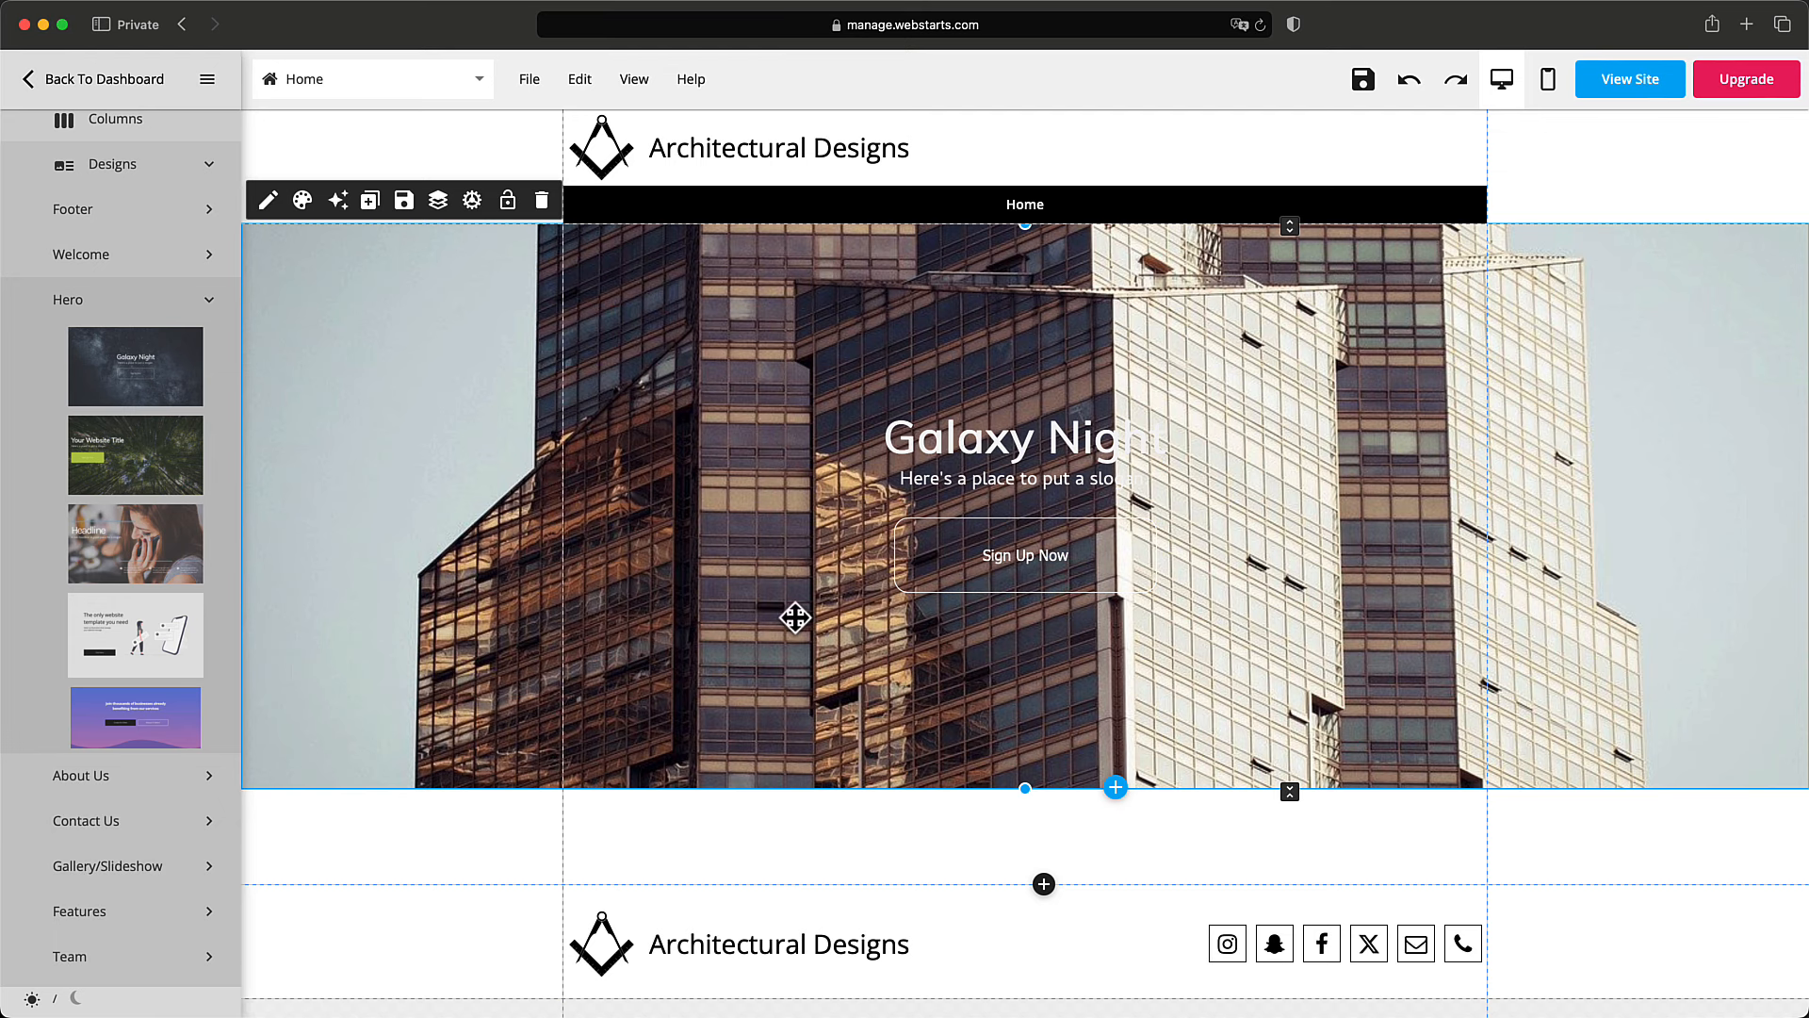
Select the whole hero section and open its Edit Style settings.
click(1006, 558)
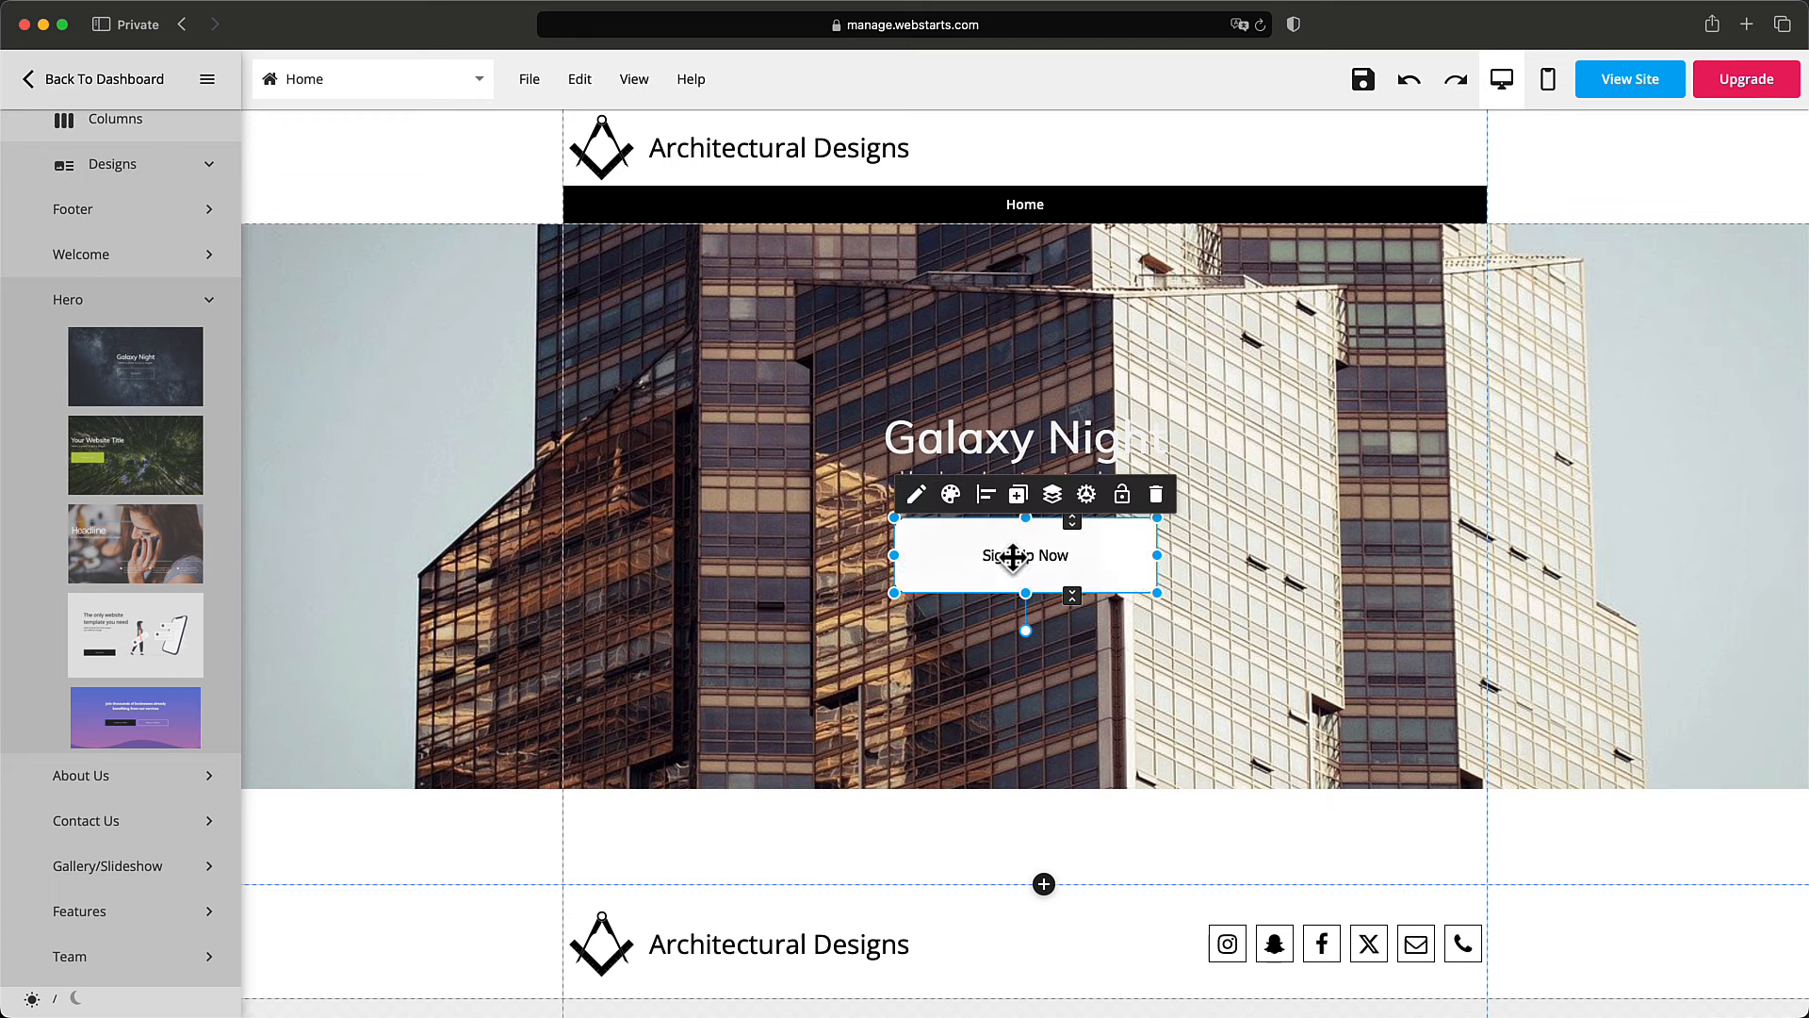
click(1037, 458)
click(838, 552)
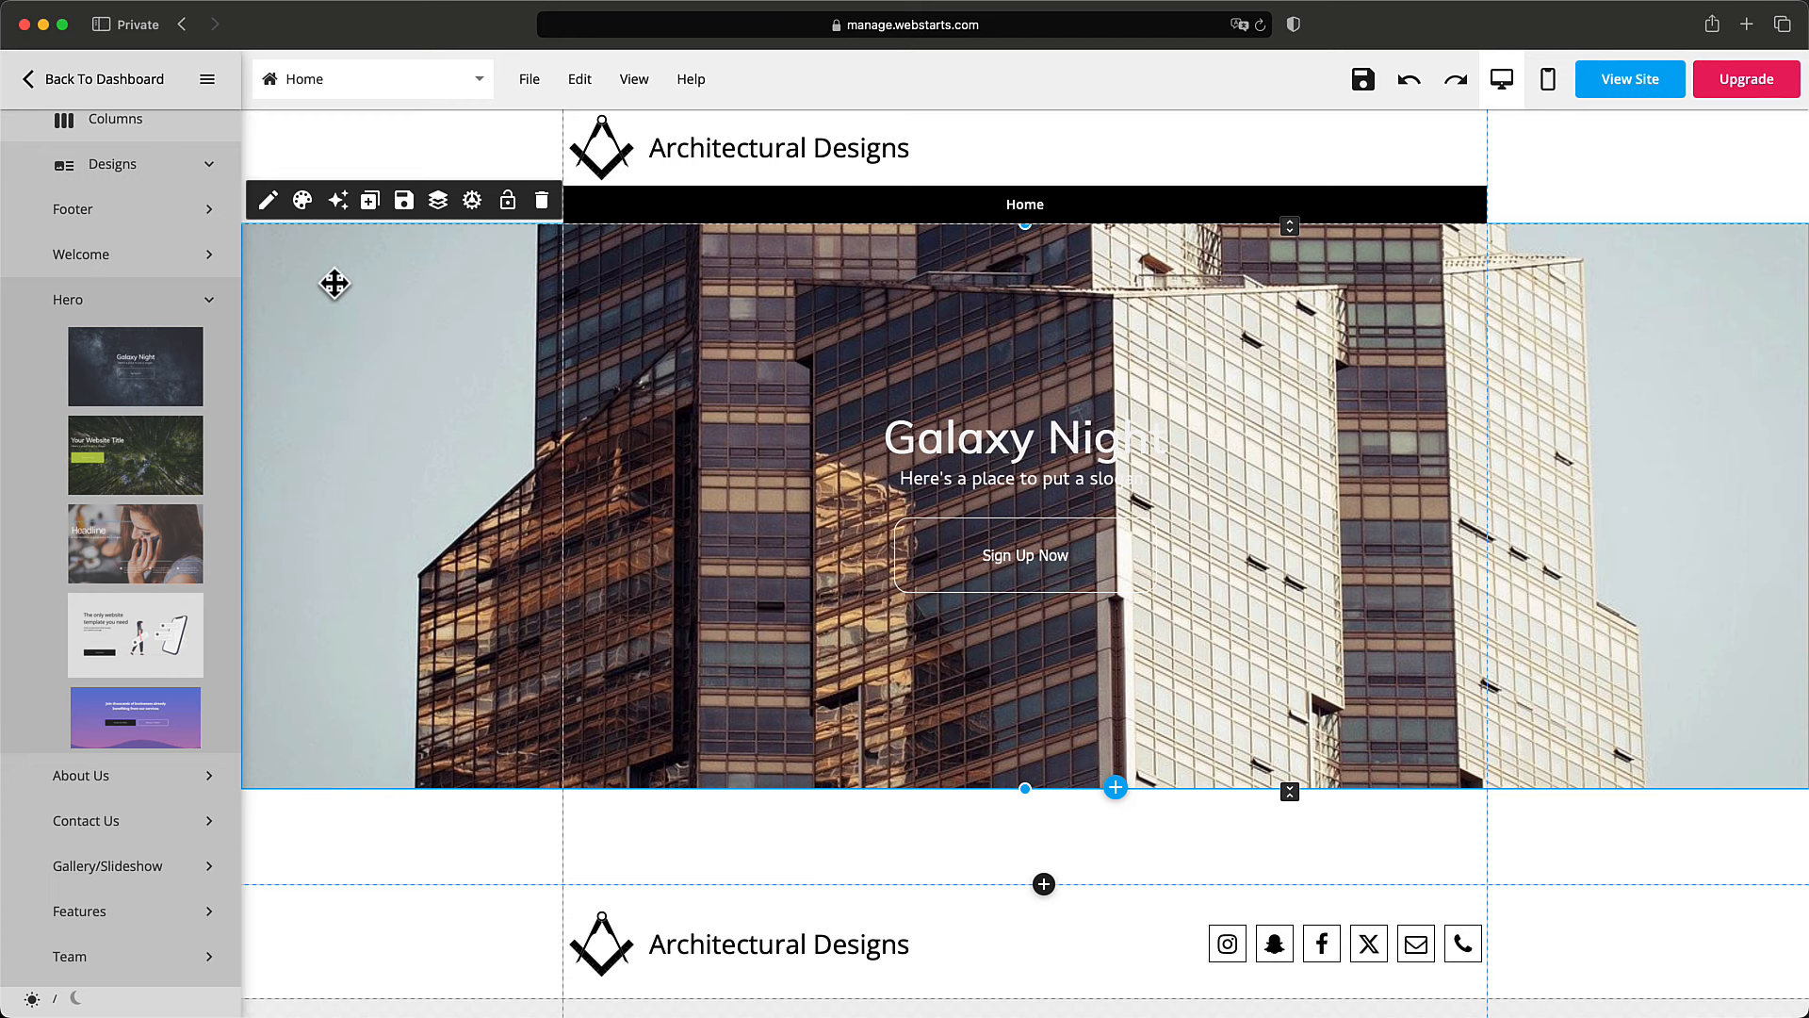
click(302, 201)
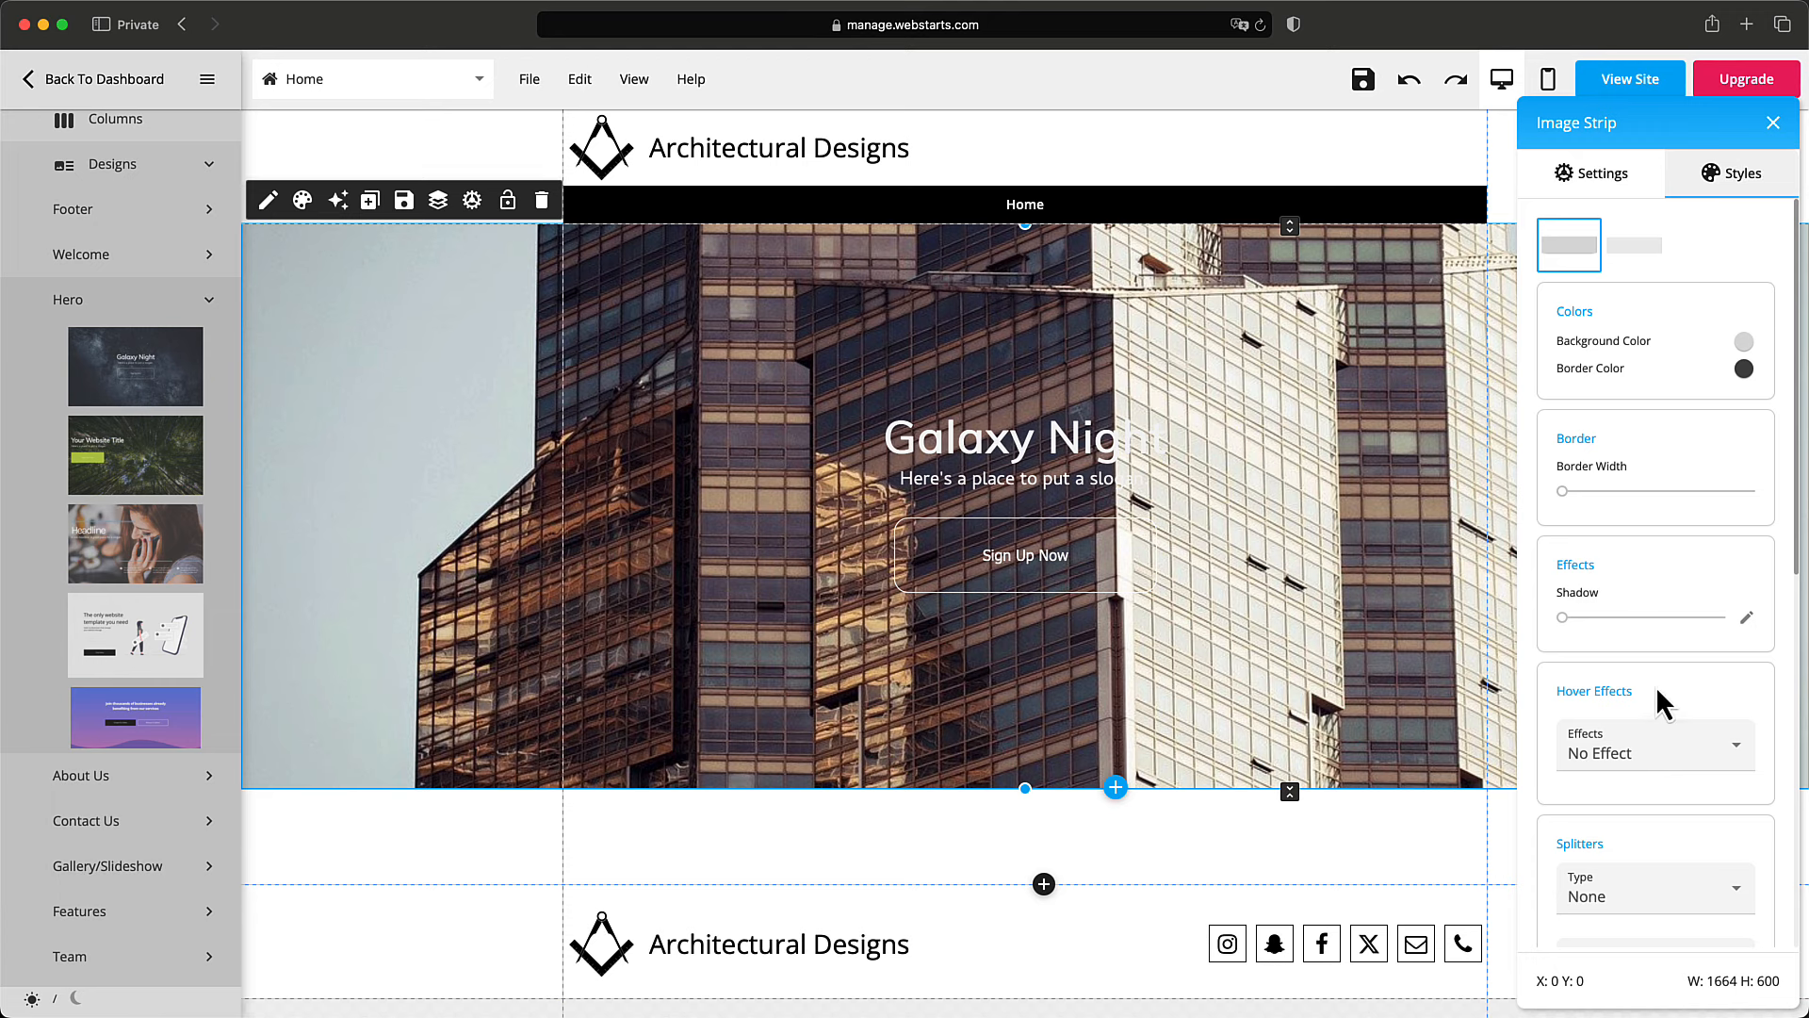
Set the hero photo's opacity to 50 and its background colour to black.
scroll(1663, 703, down, 8)
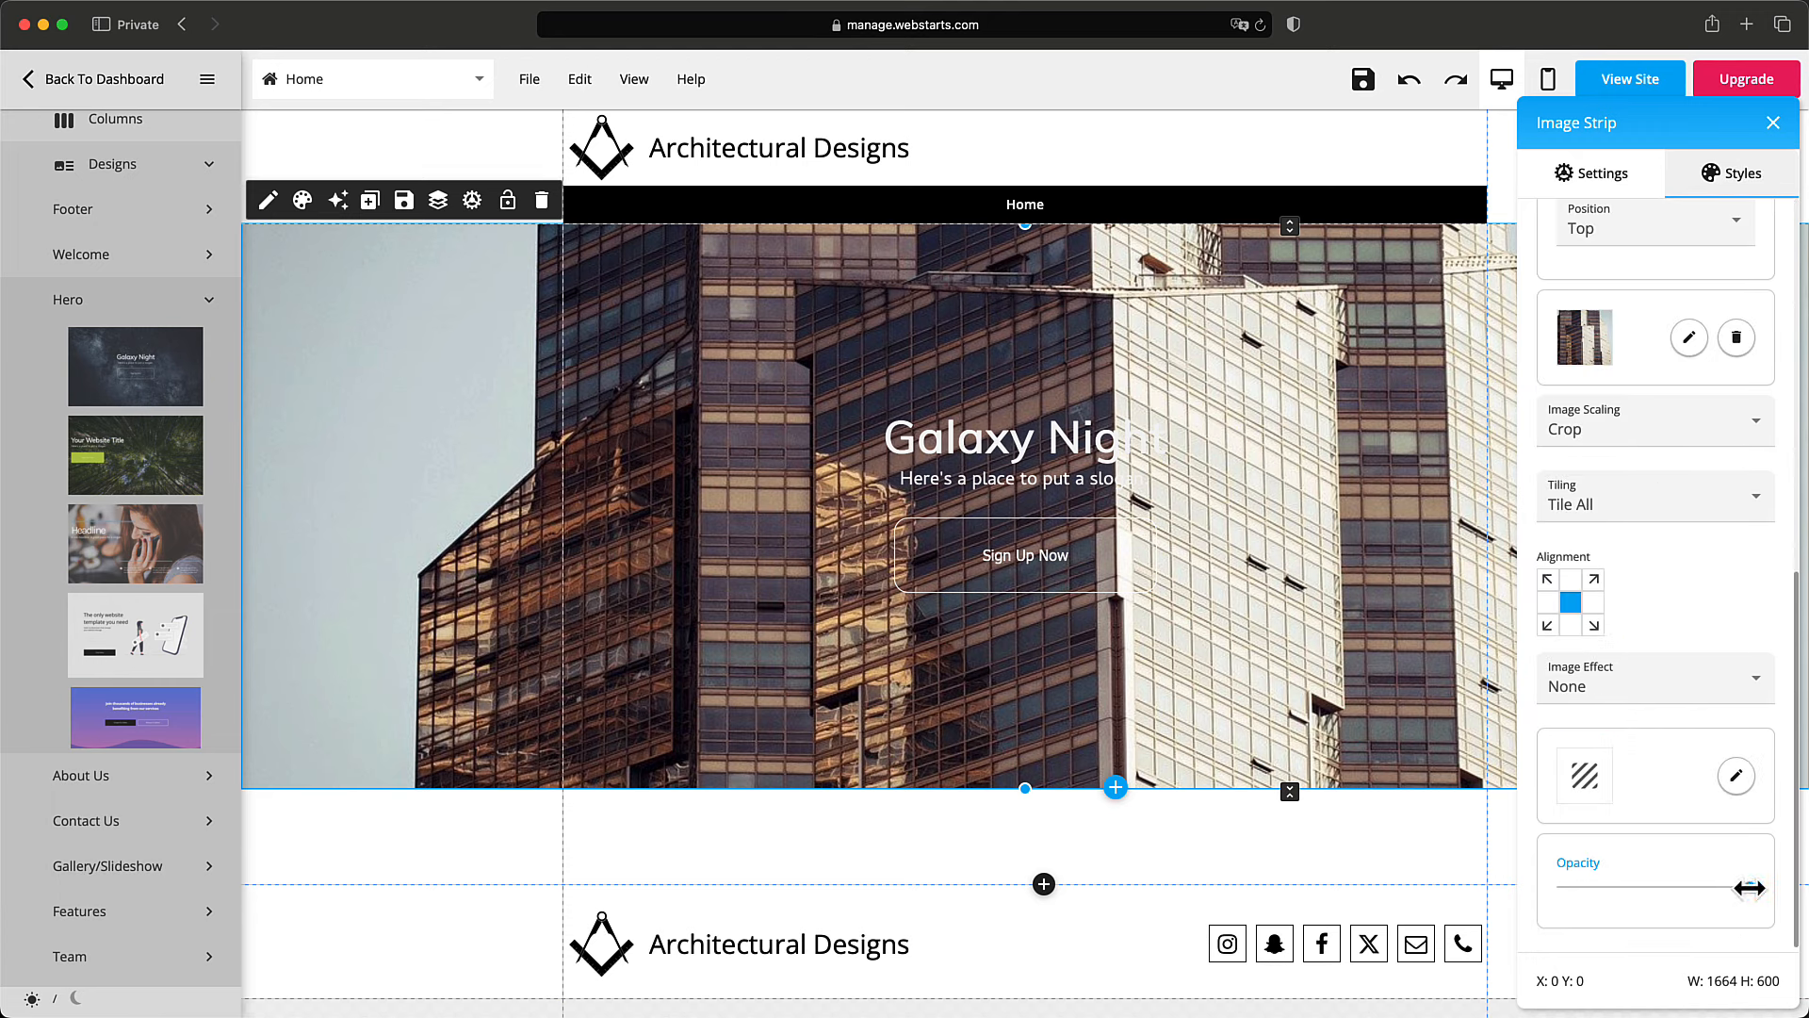
drag(1750, 888, 1644, 887)
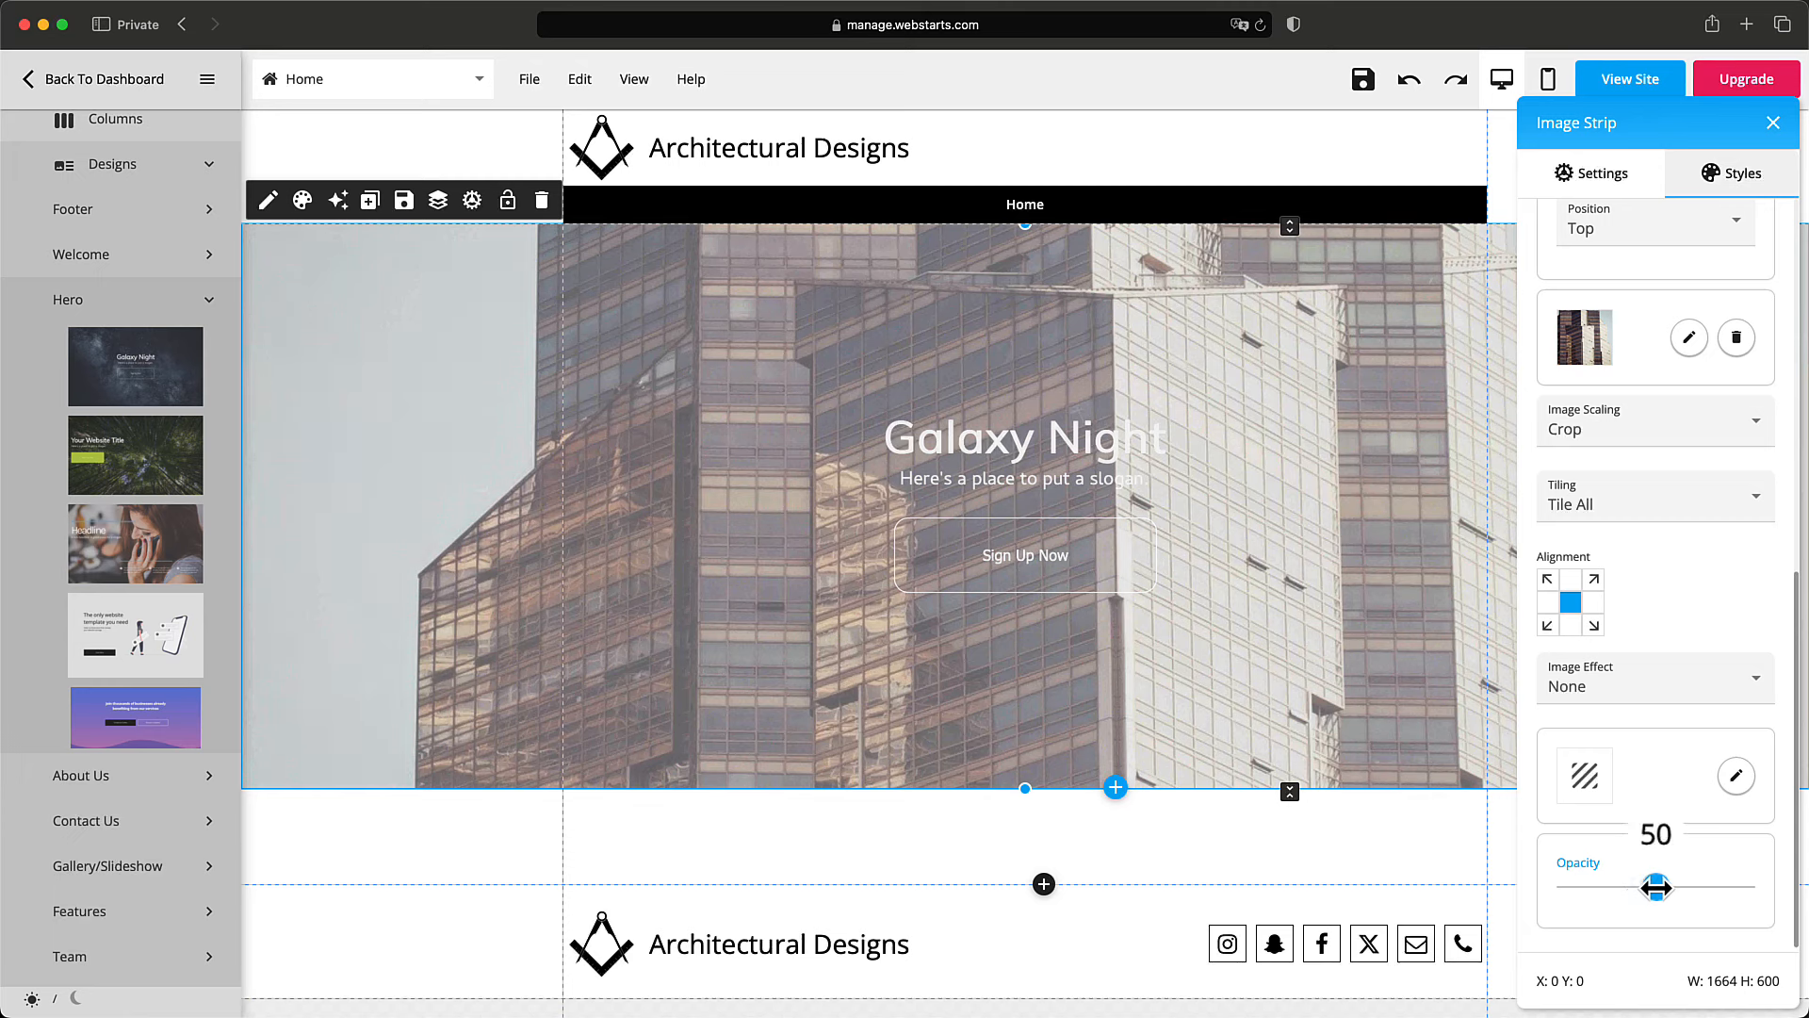
drag(1655, 888, 1656, 888)
scroll(1694, 821, up, 10)
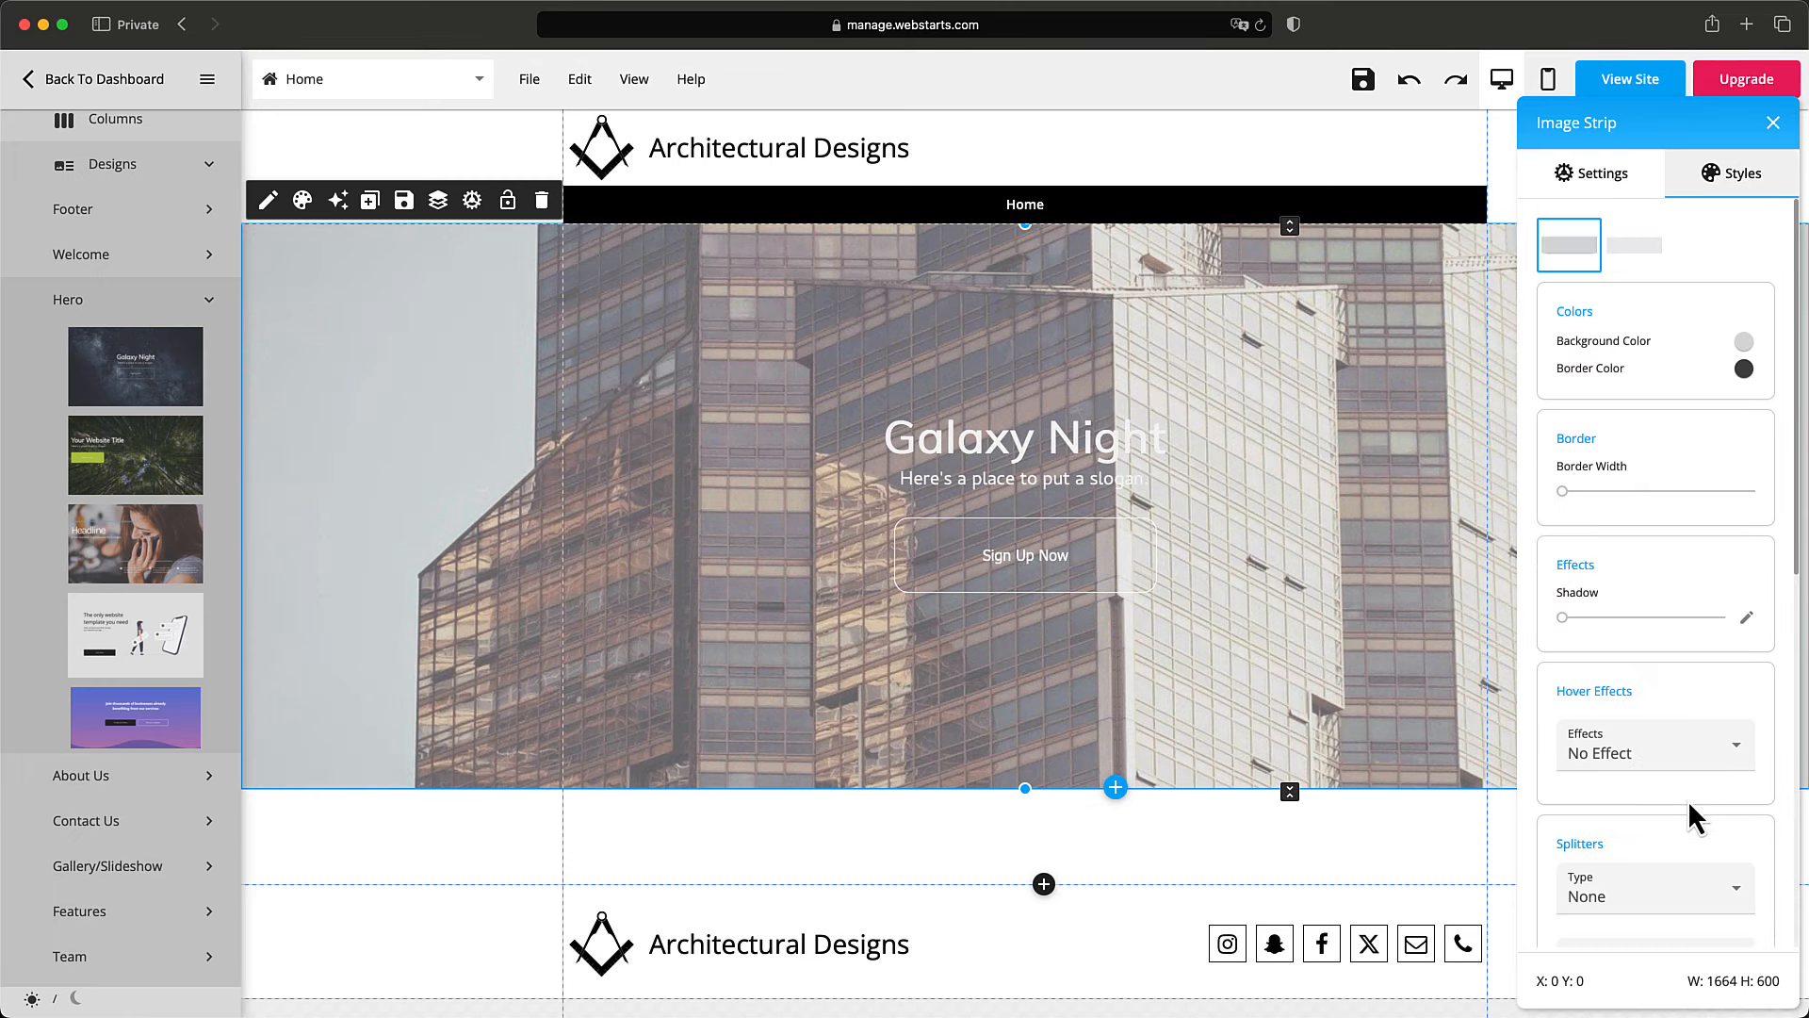
click(1744, 343)
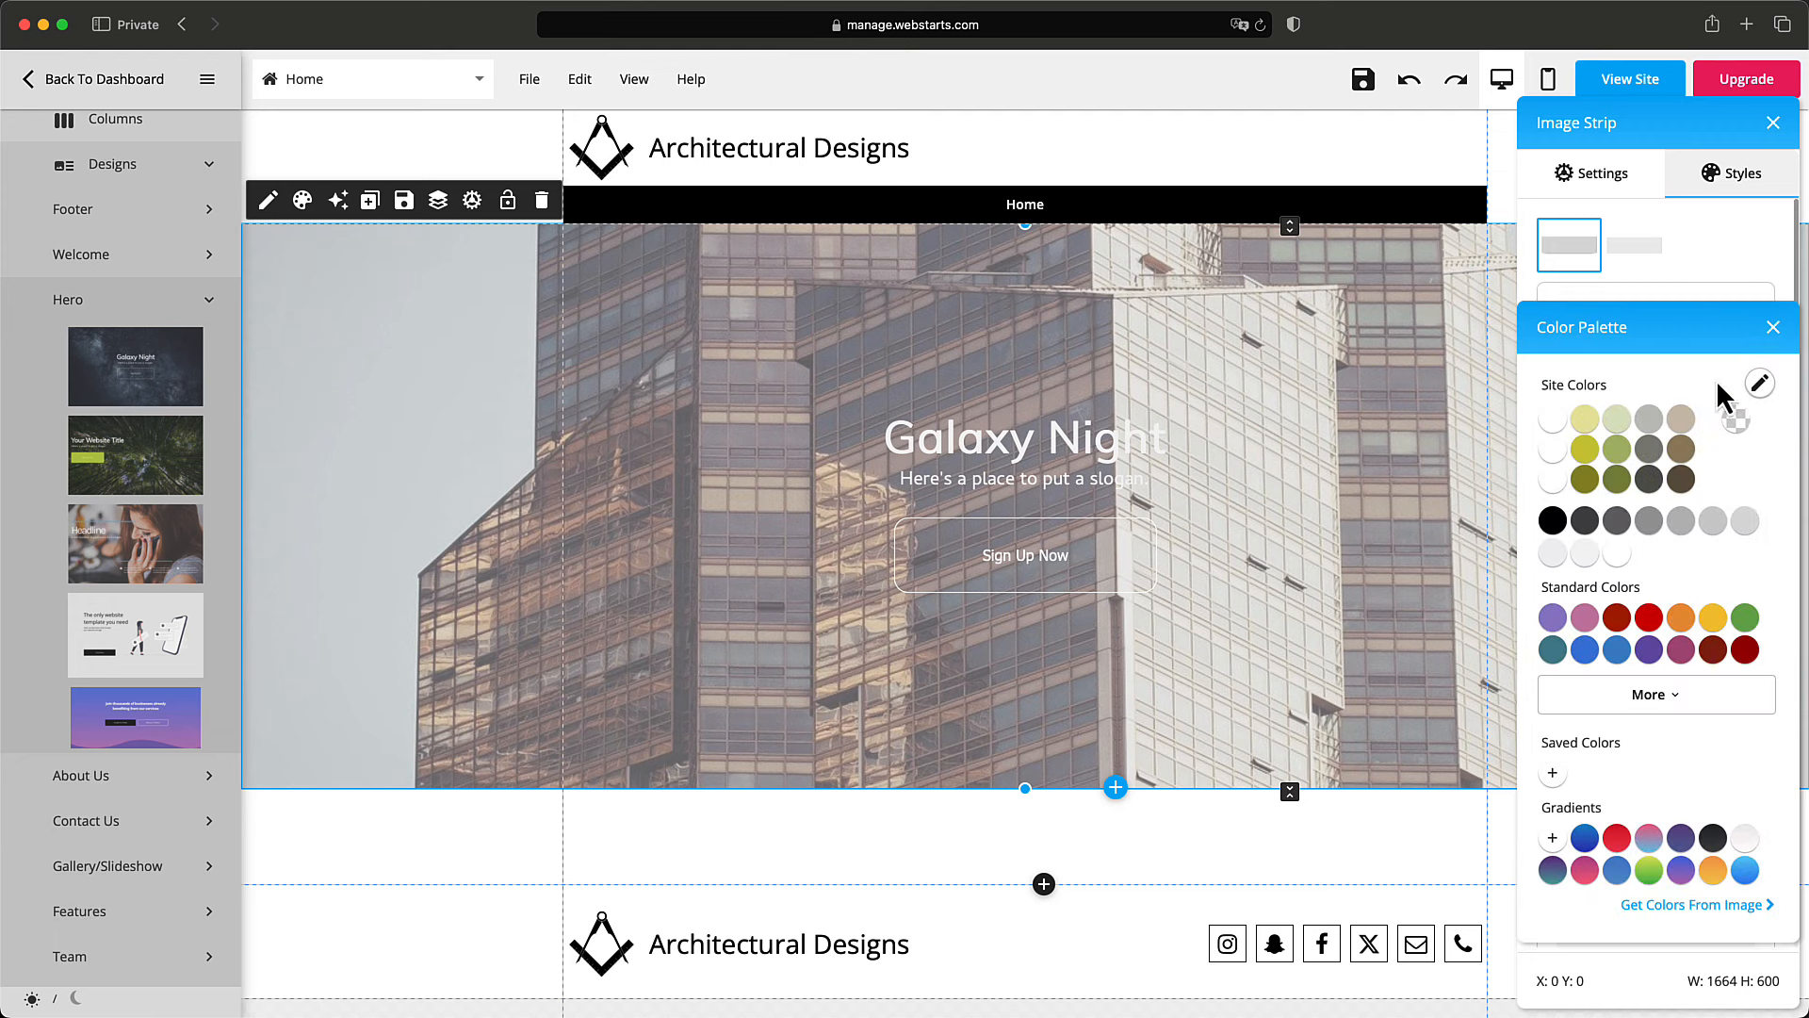
click(1553, 520)
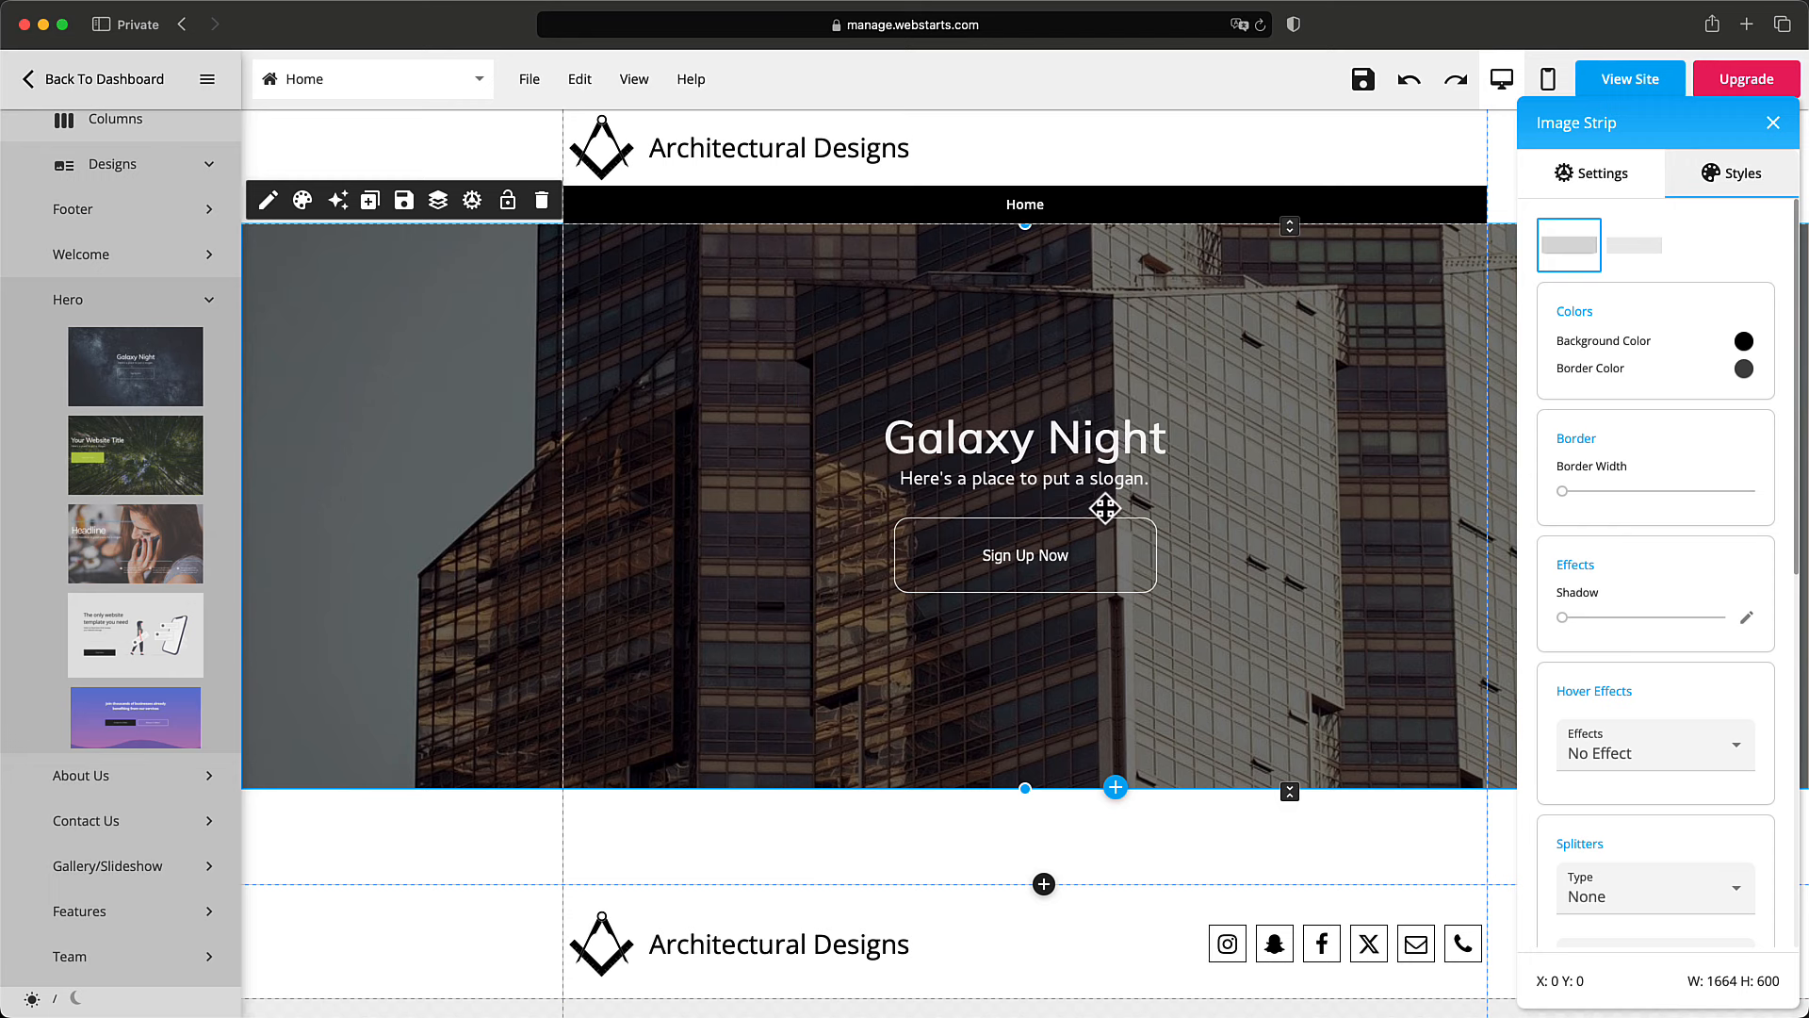
Apply the first style preset to the Sign Up Now button for square corners and a new font.
click(1117, 565)
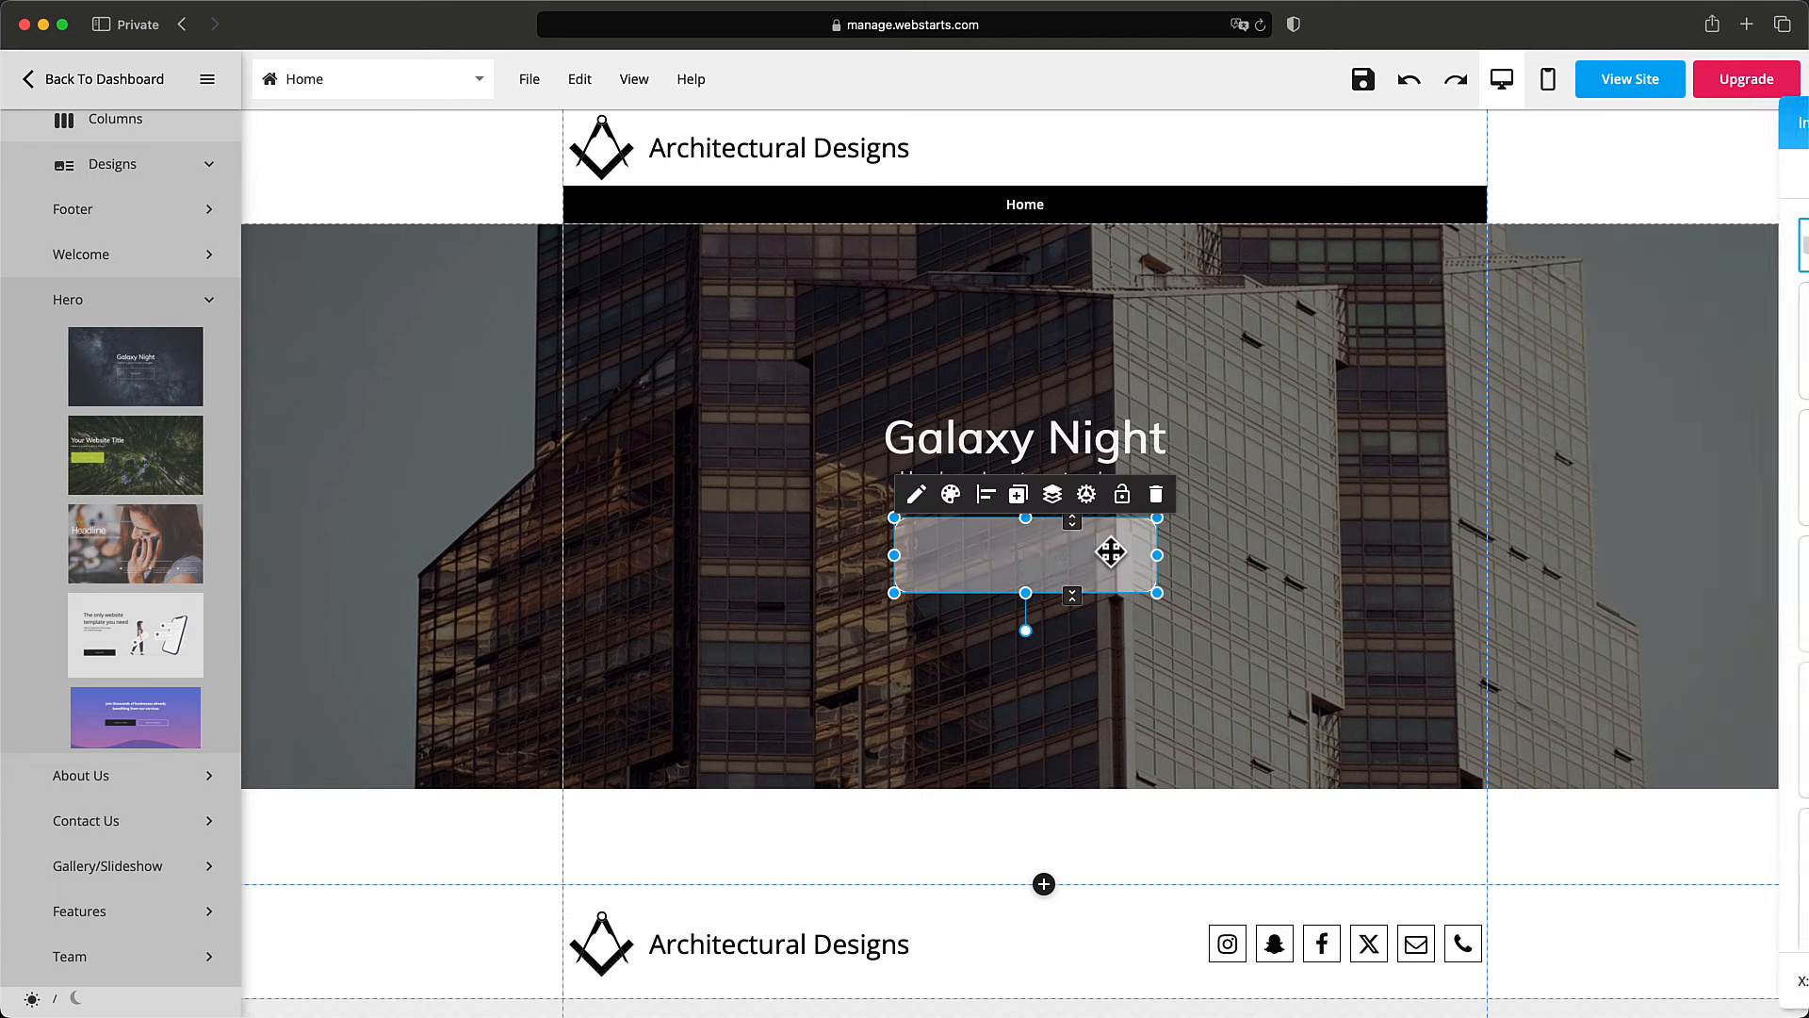
click(950, 495)
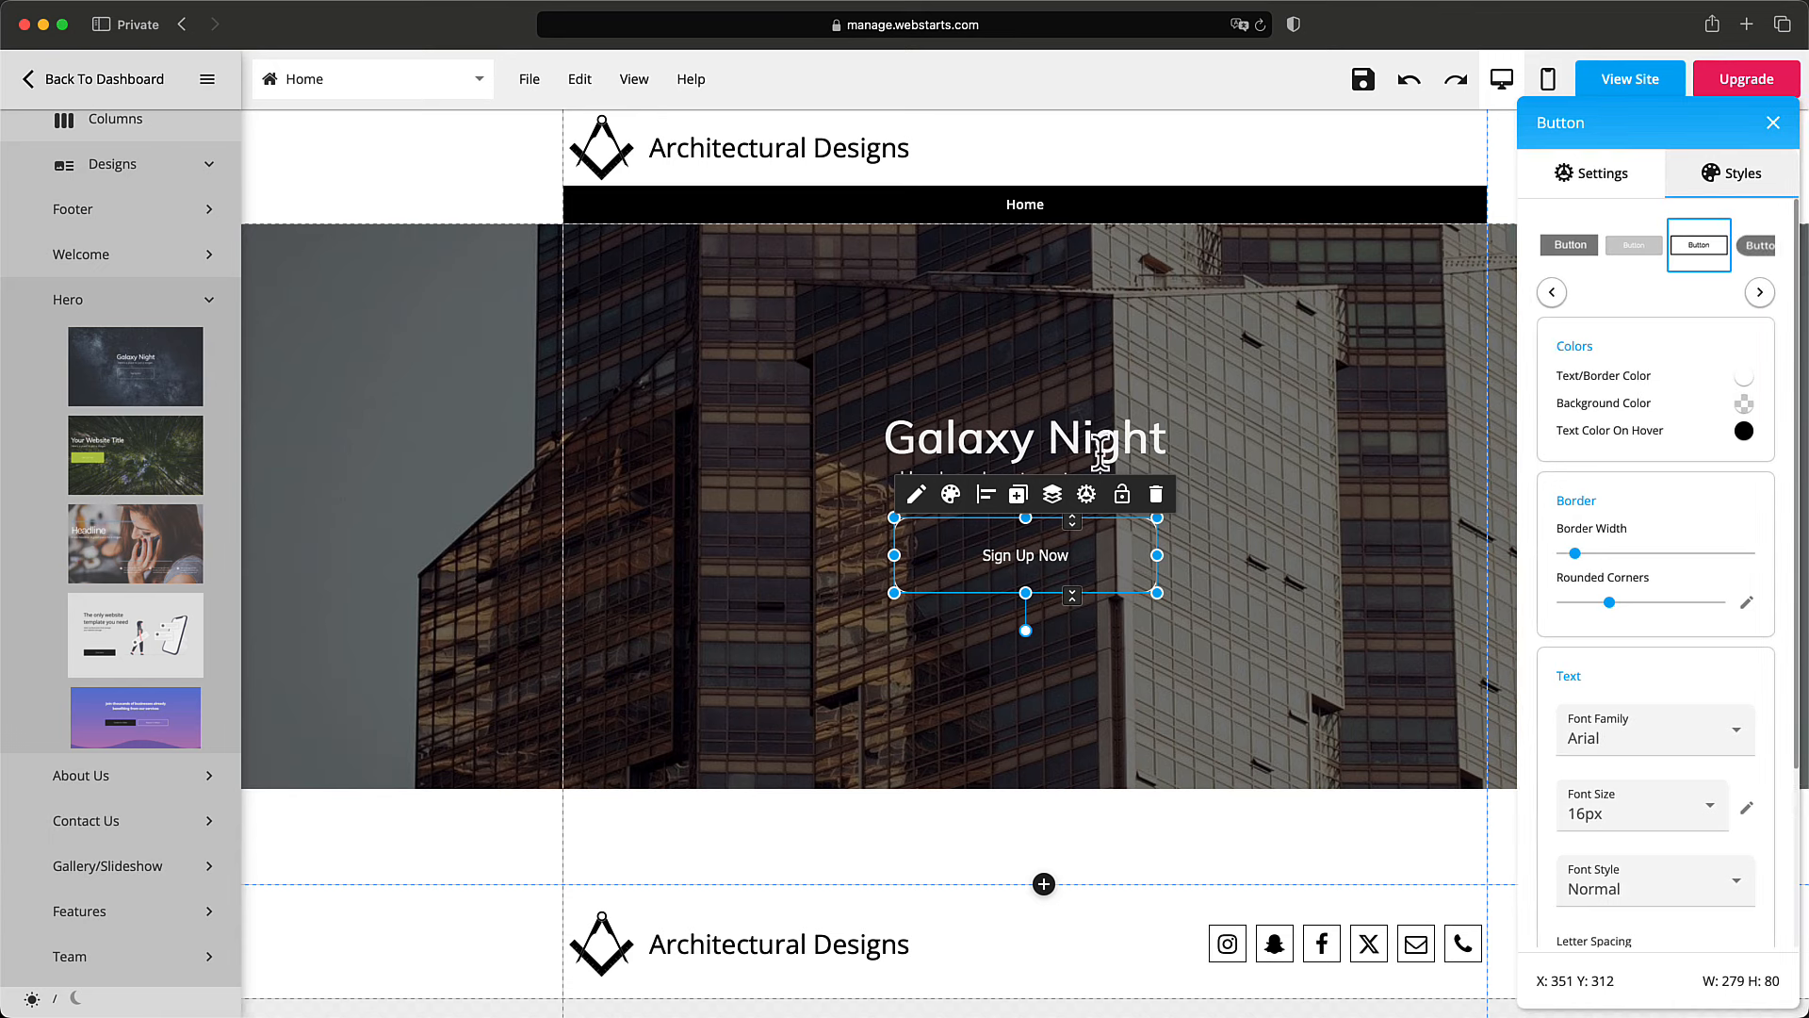
click(1570, 247)
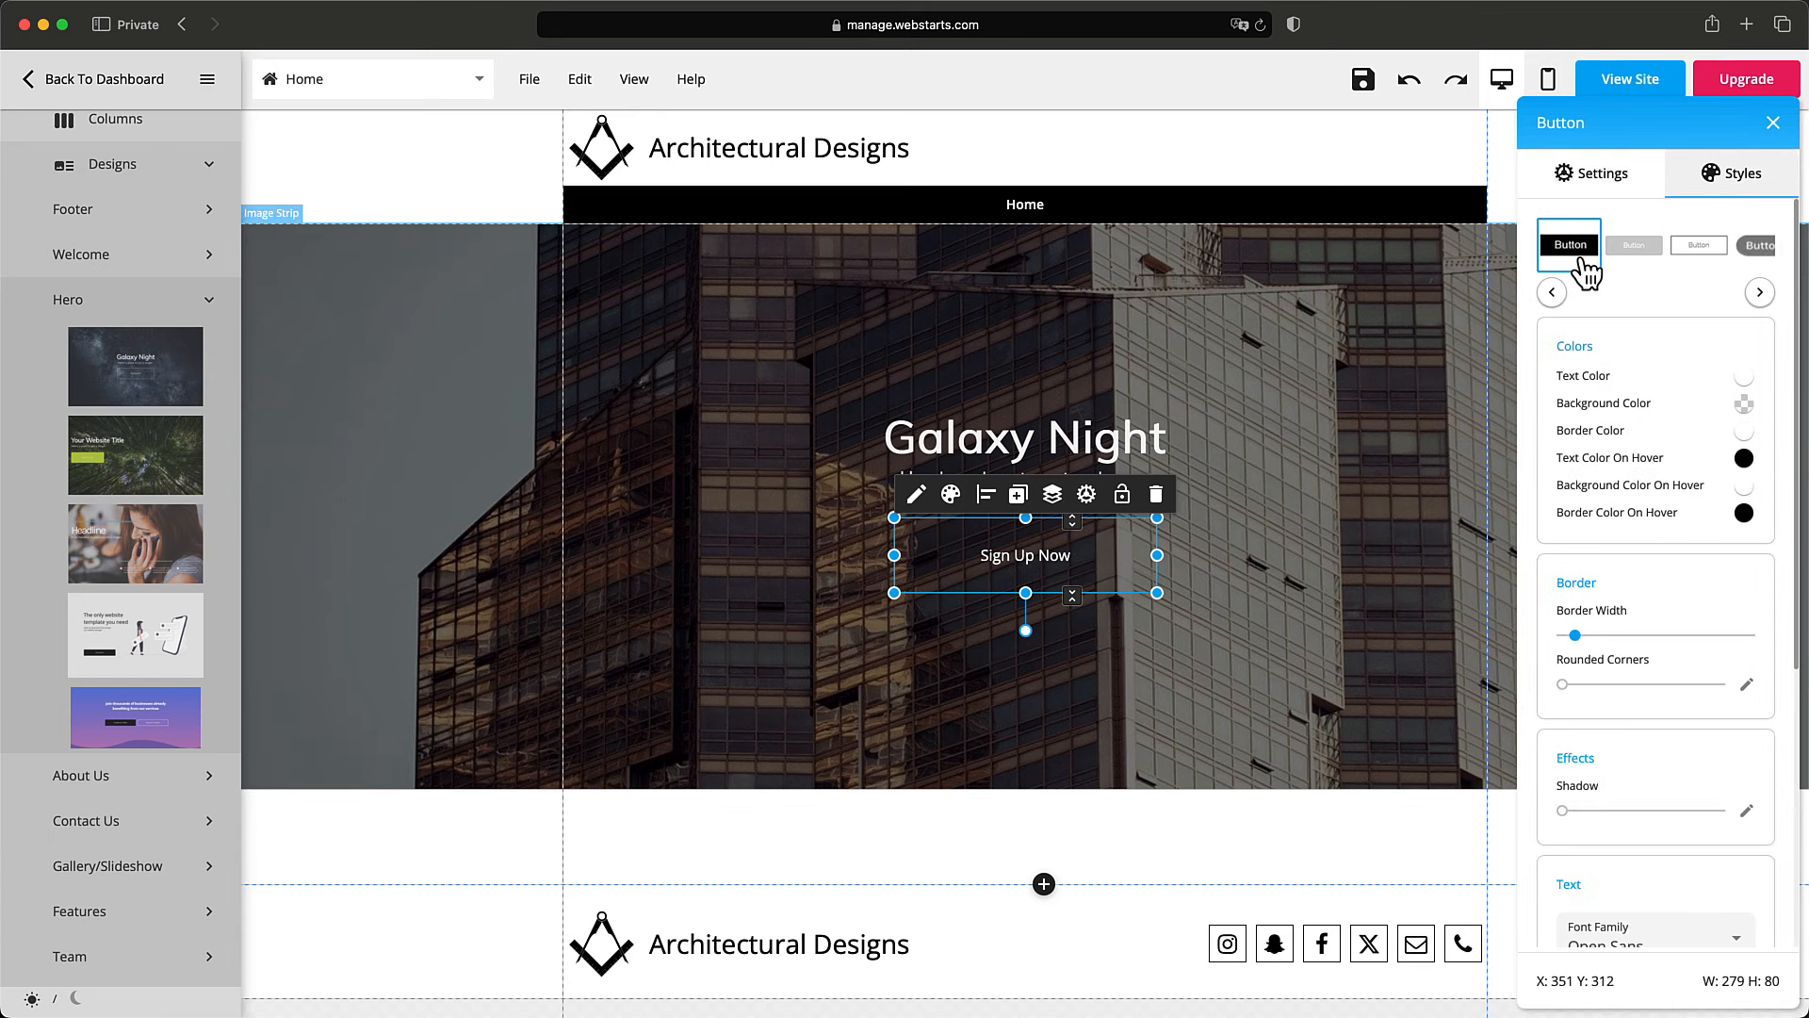
click(1319, 536)
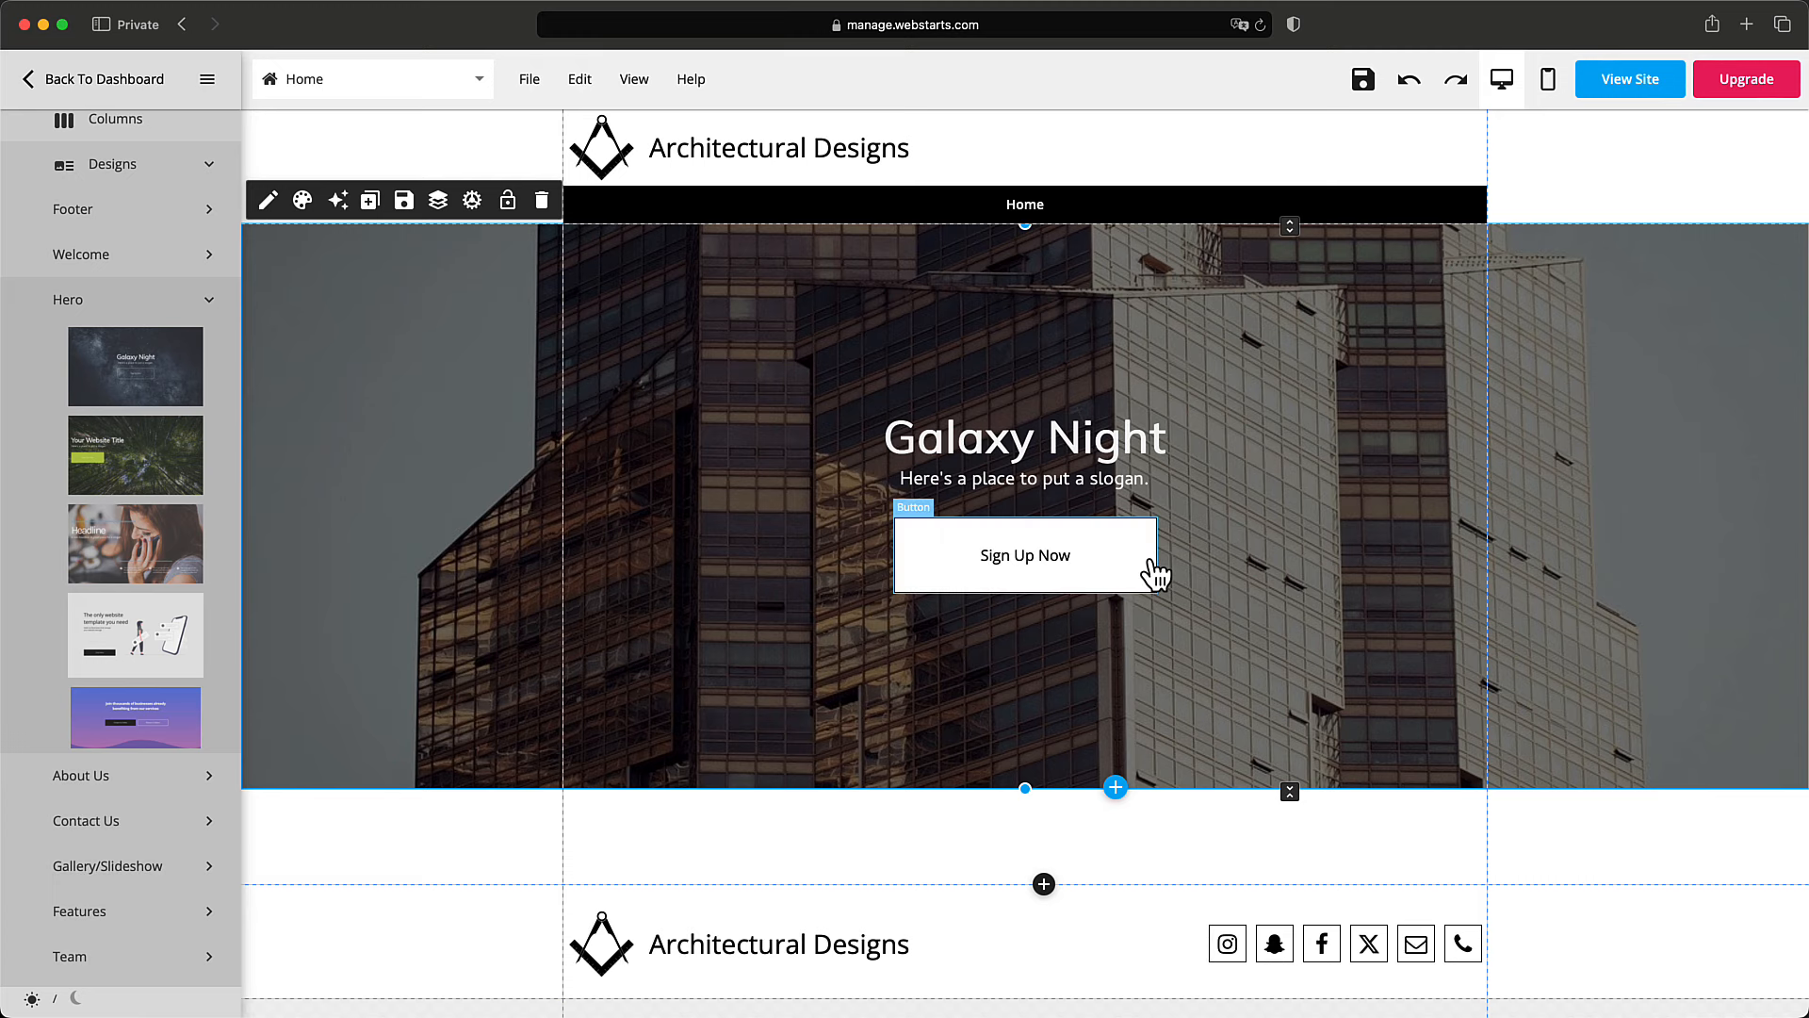
scroll(1152, 562, down, 2)
scroll(1152, 563, up, 2)
Change the hero heading from 'Galaxy Night' to 'We design well engineered buildings'.
click(1133, 468)
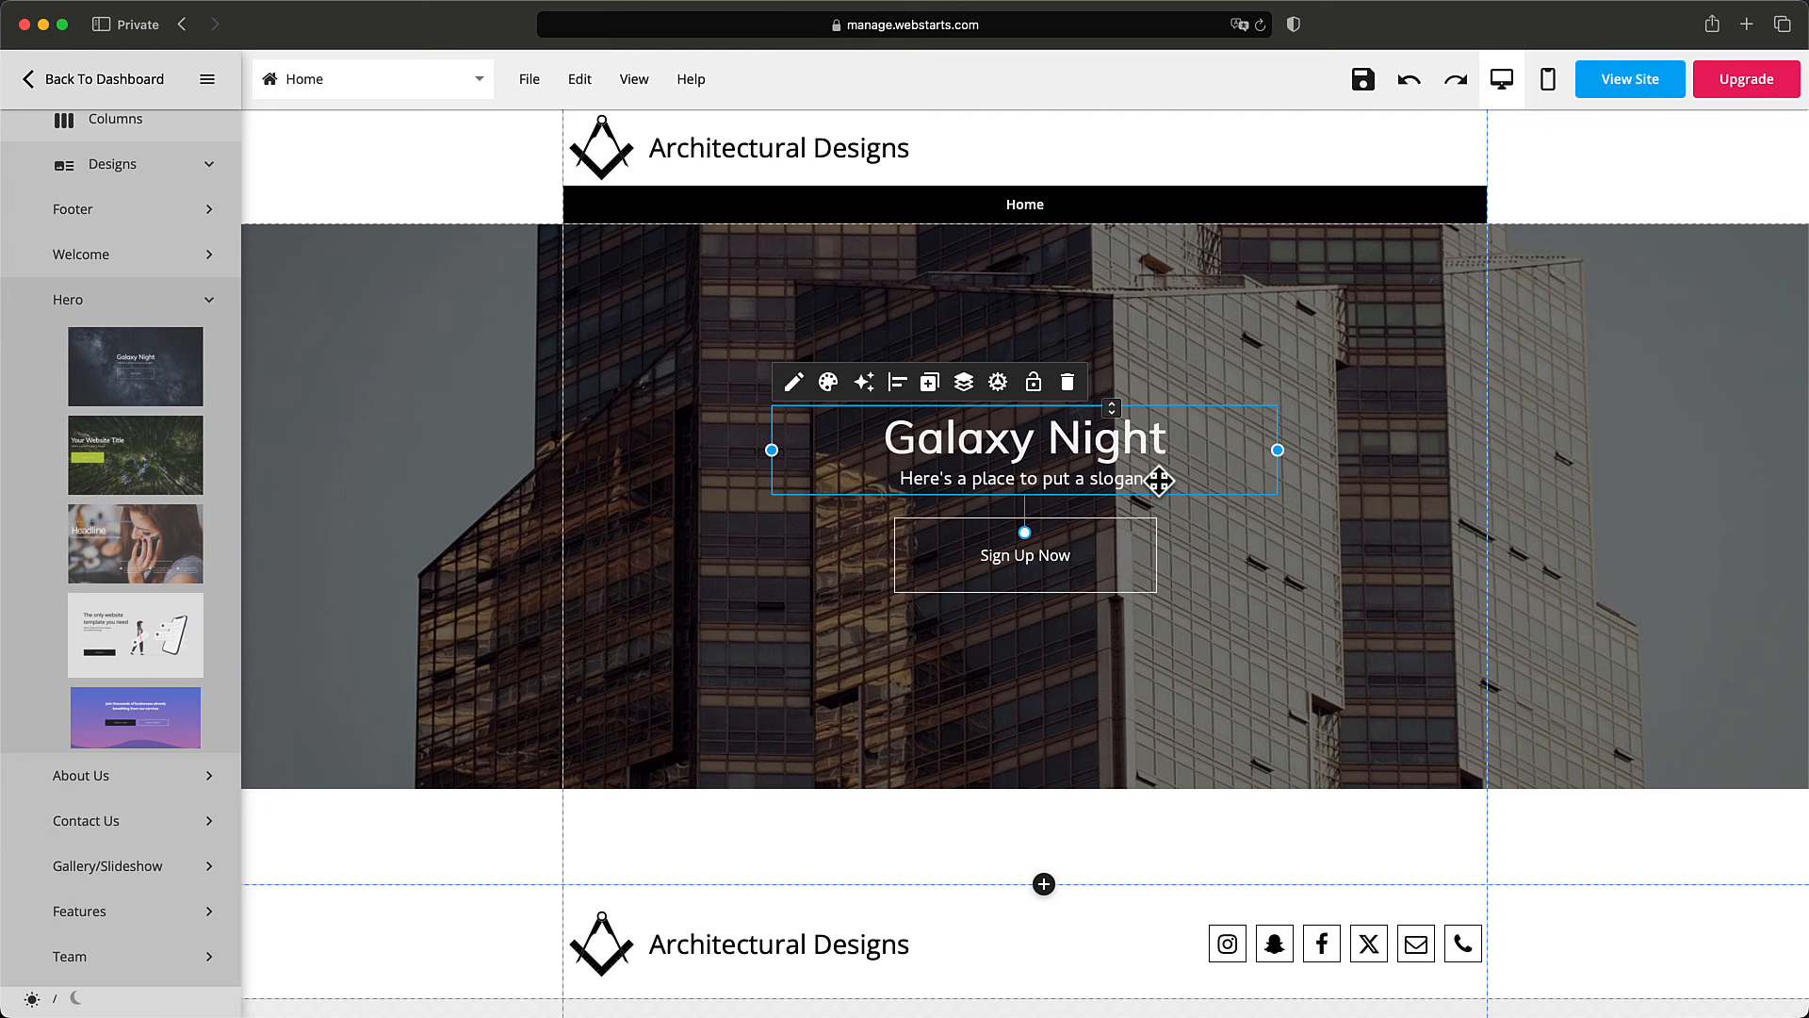
click(805, 390)
double_click(976, 436)
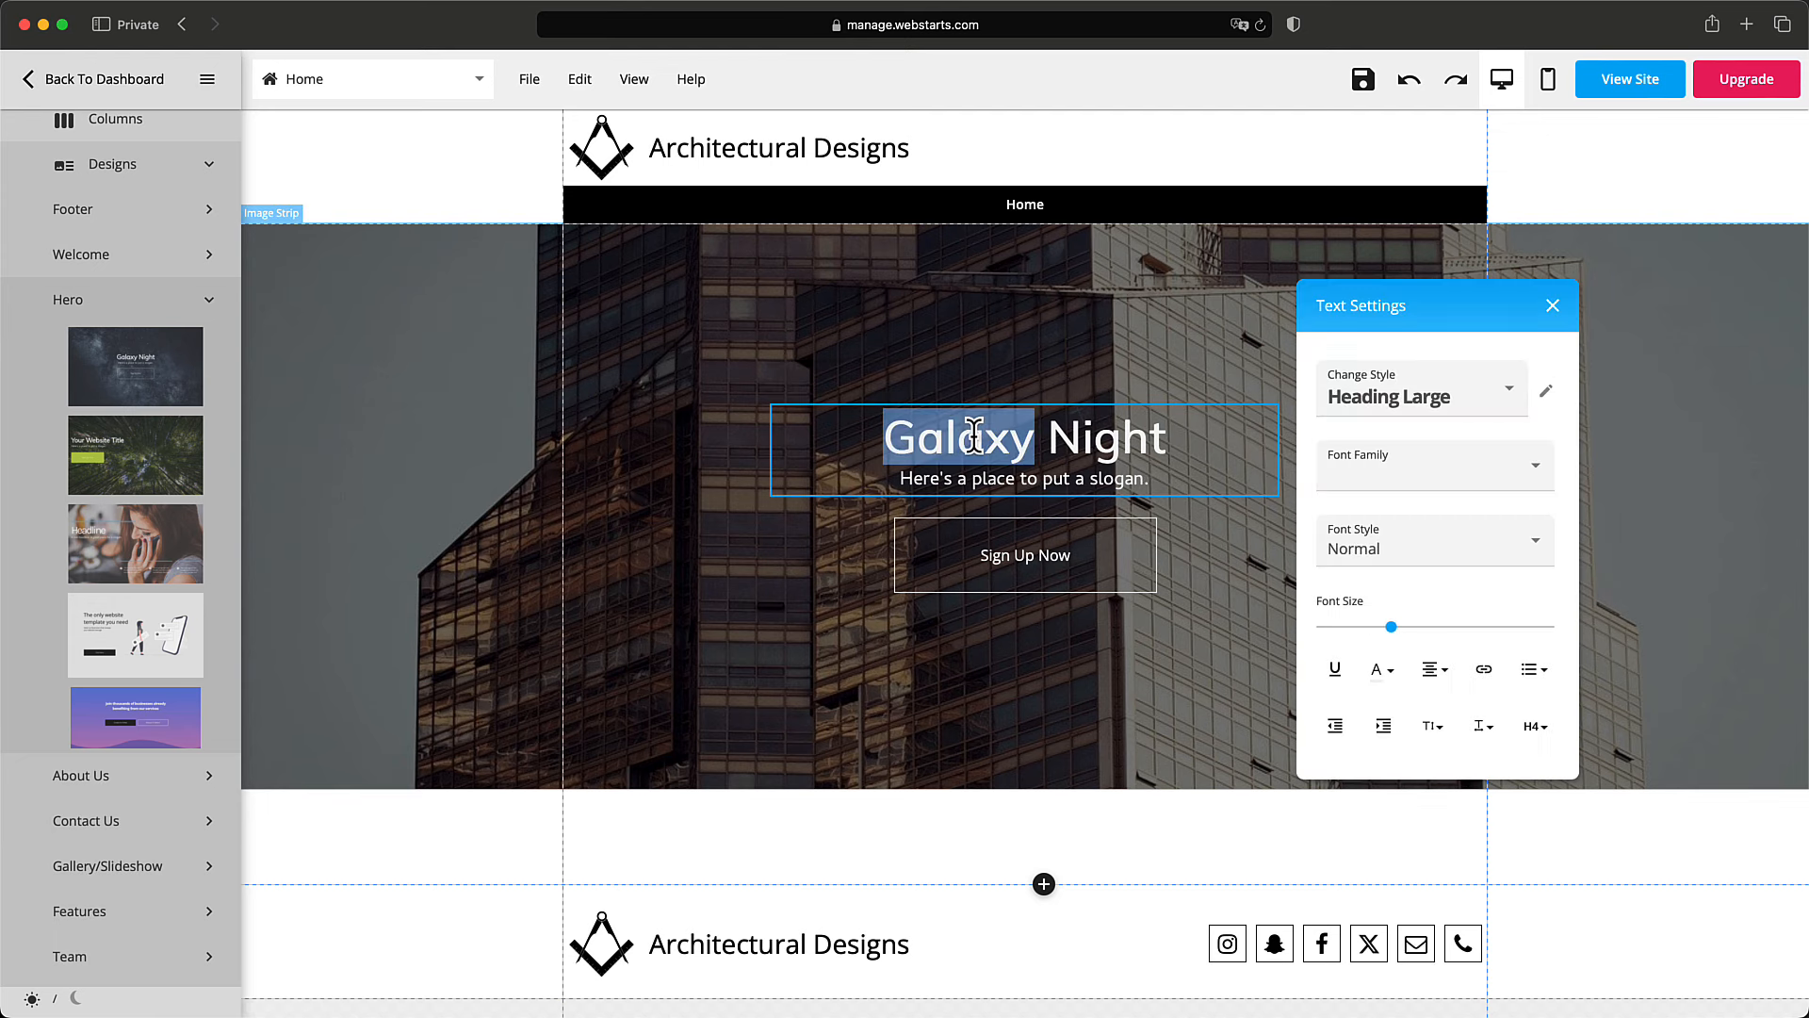
triple_click(976, 436)
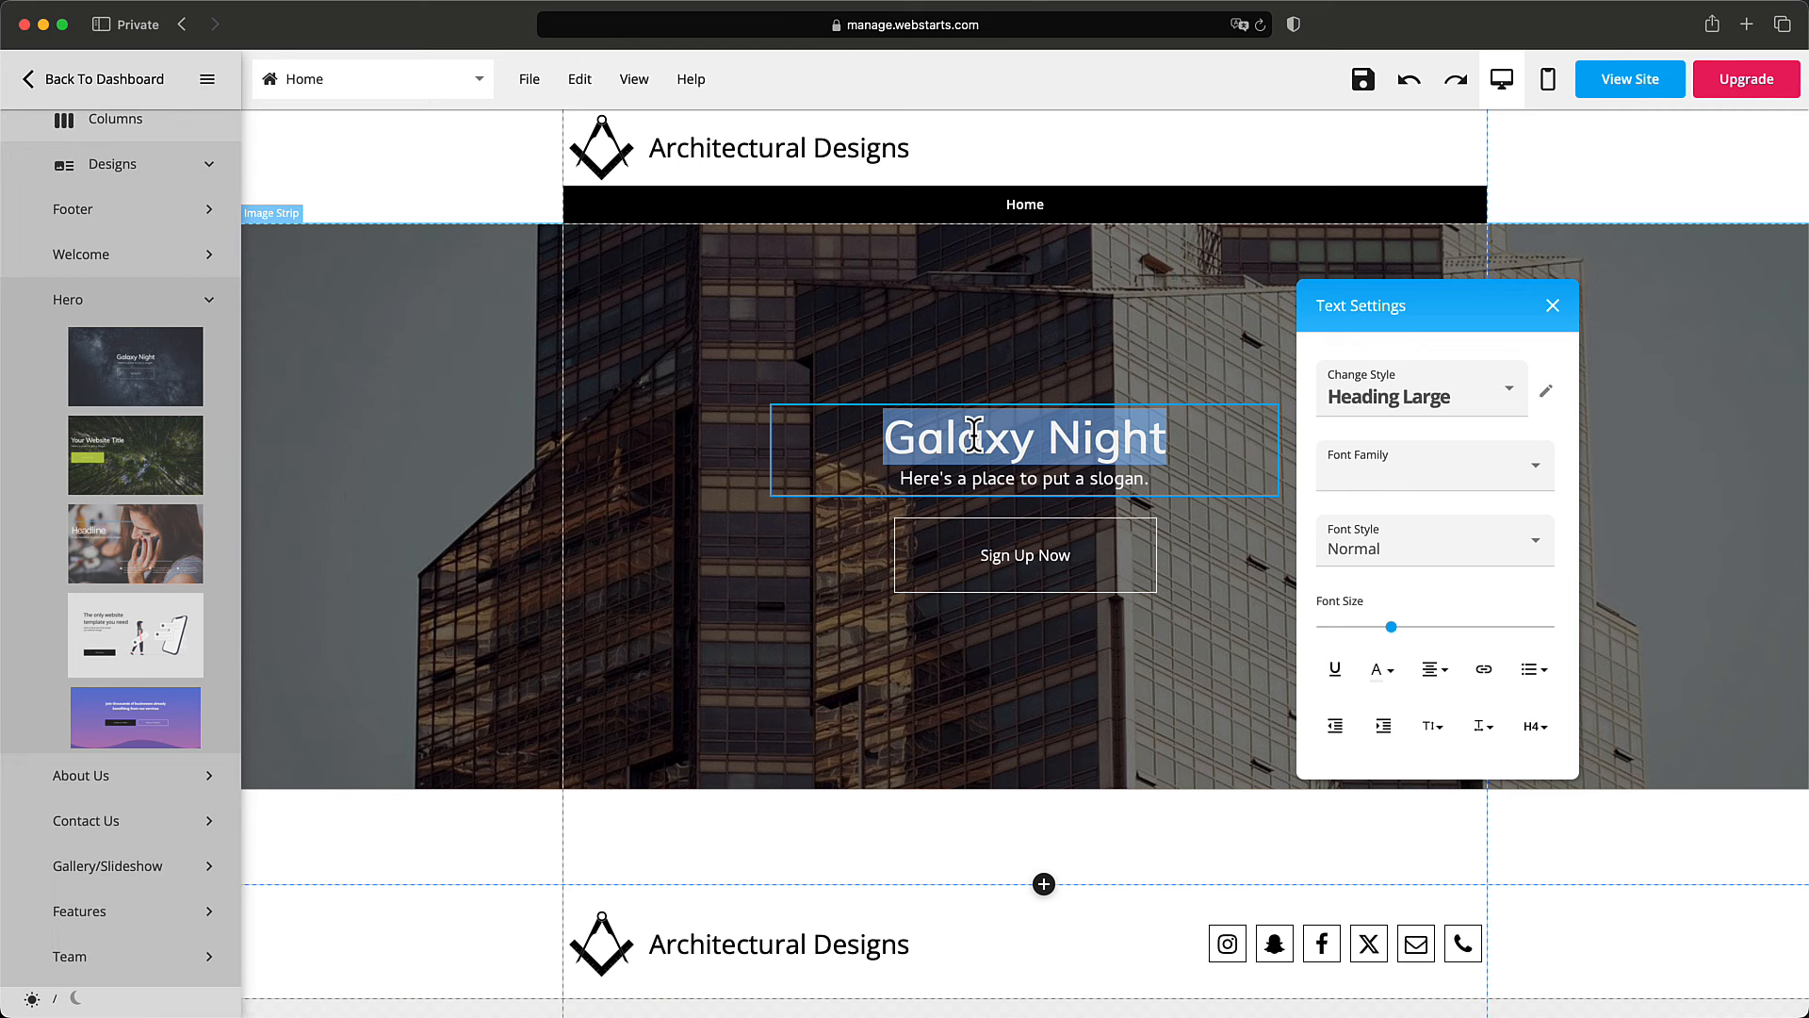
text(We des)
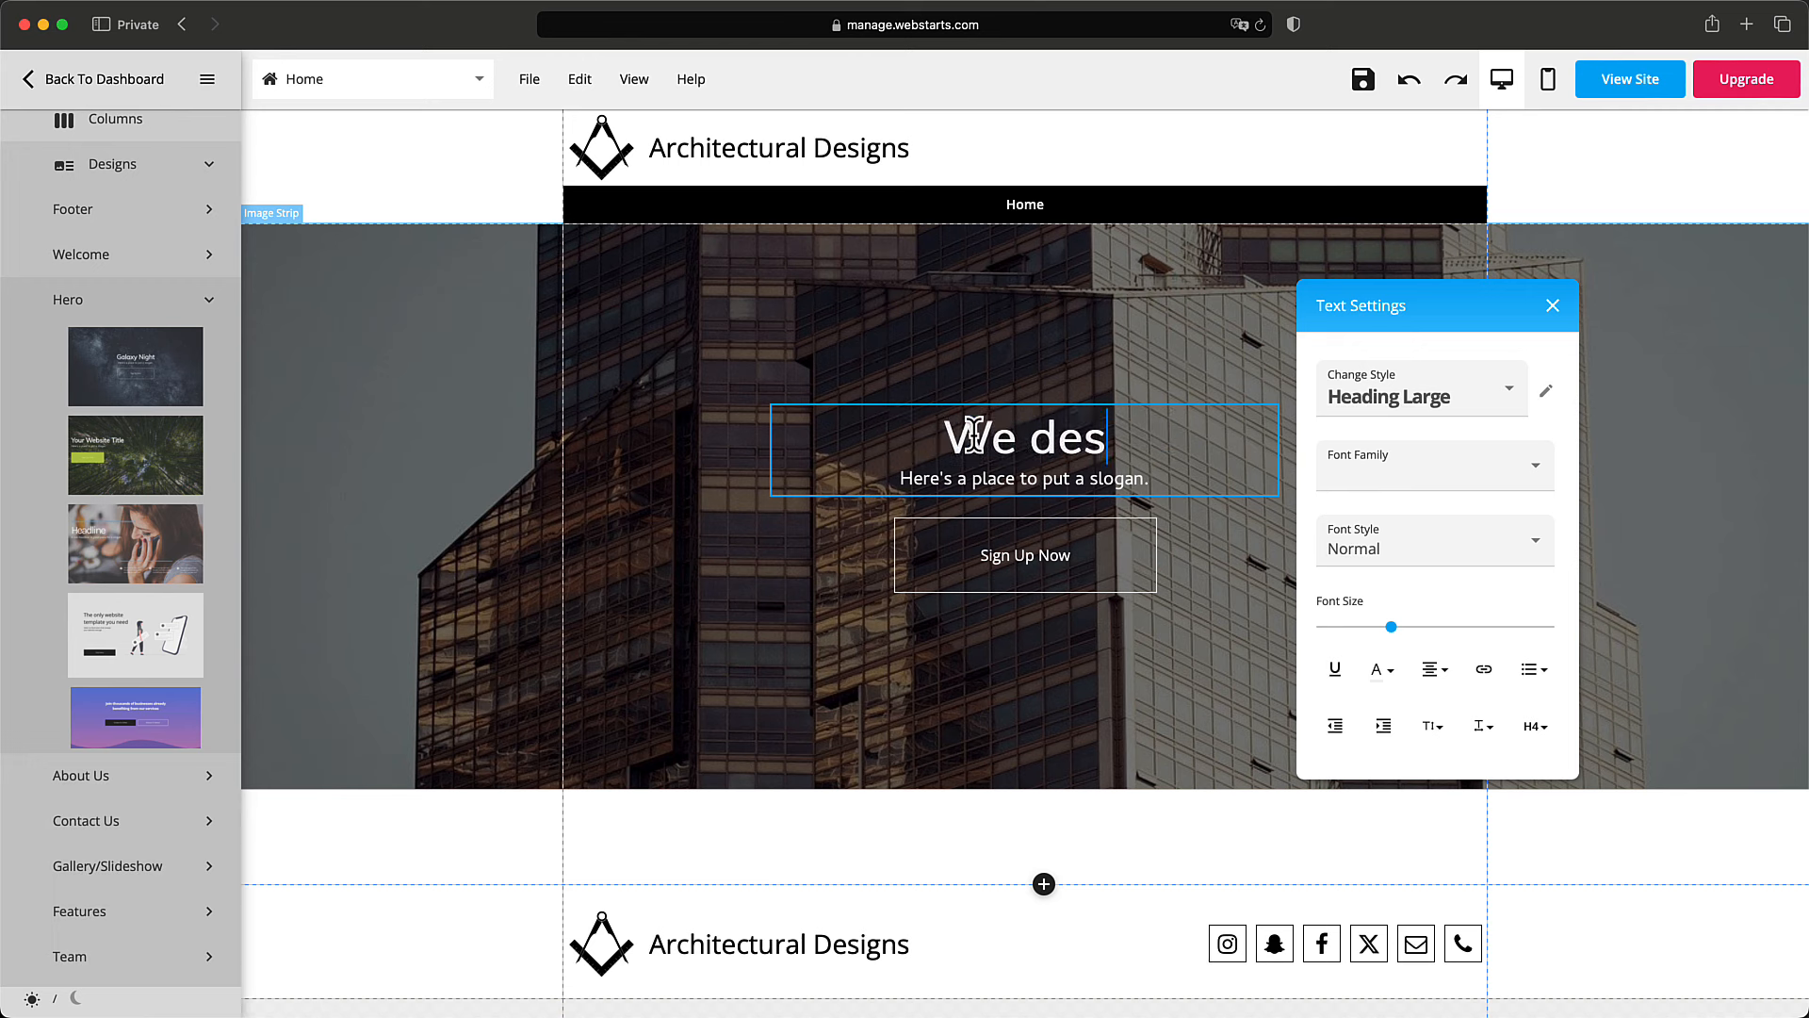
text(ign well e)
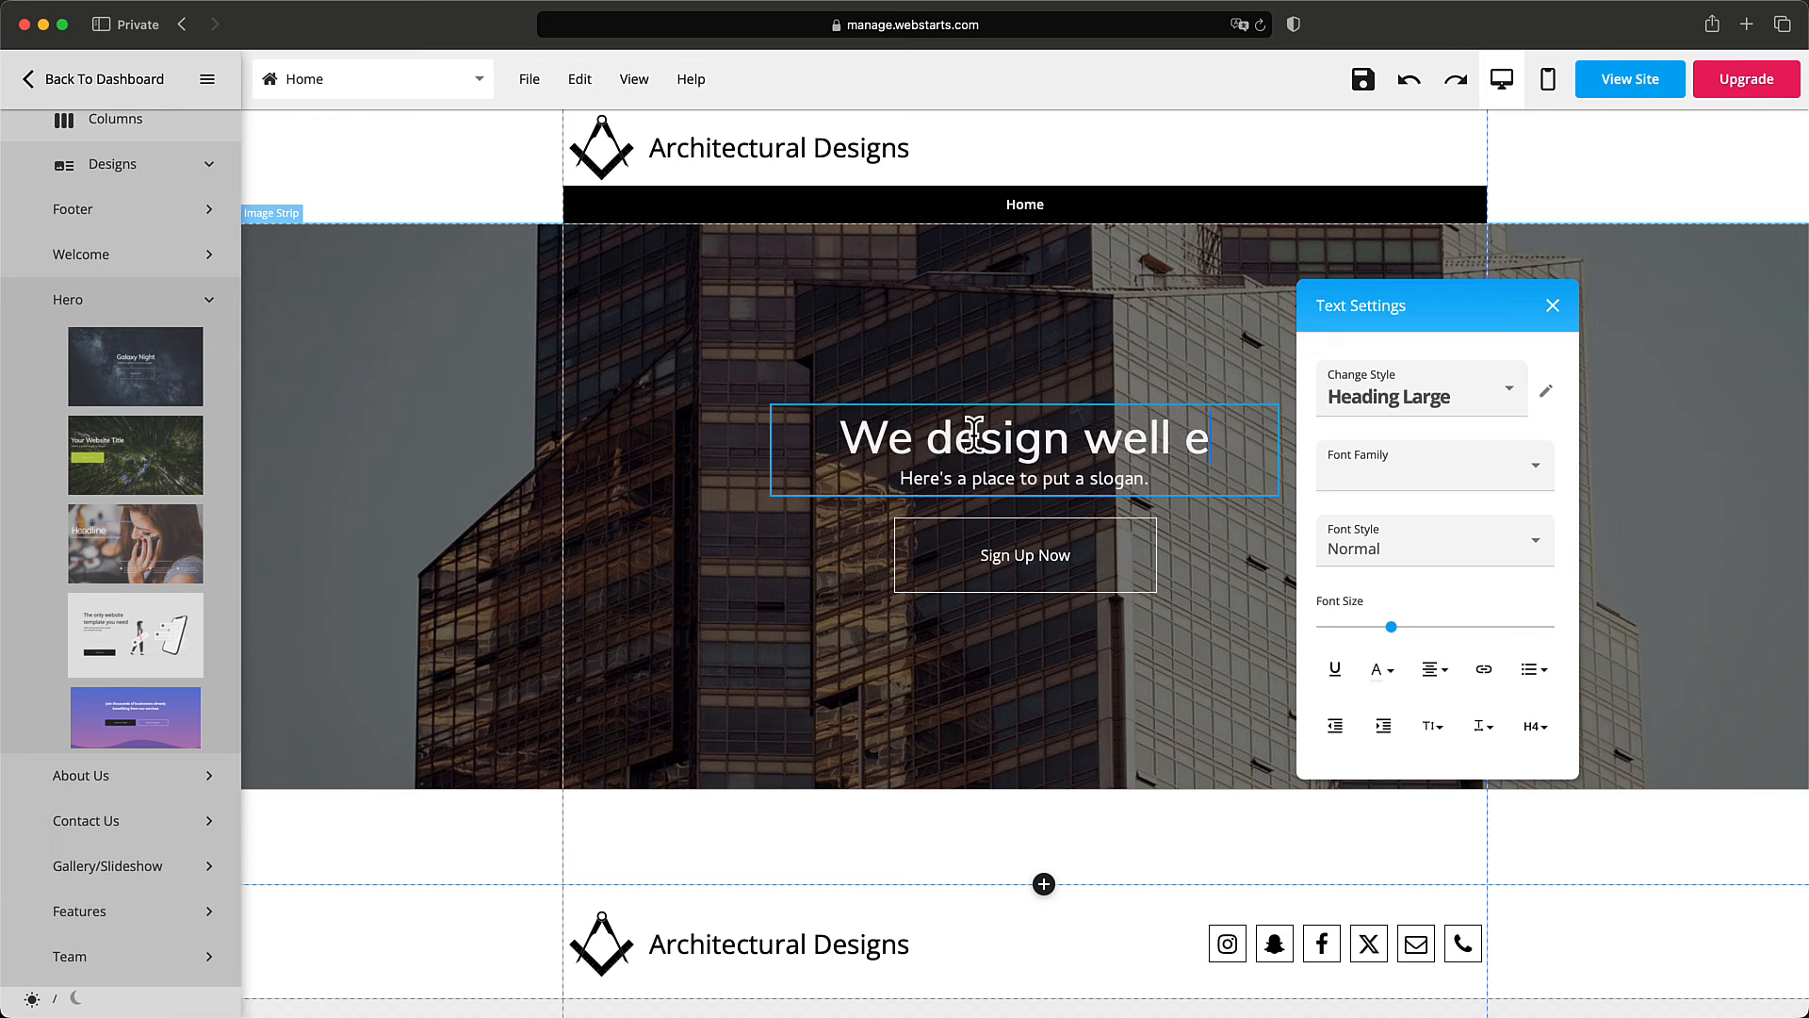
text(ngineer)
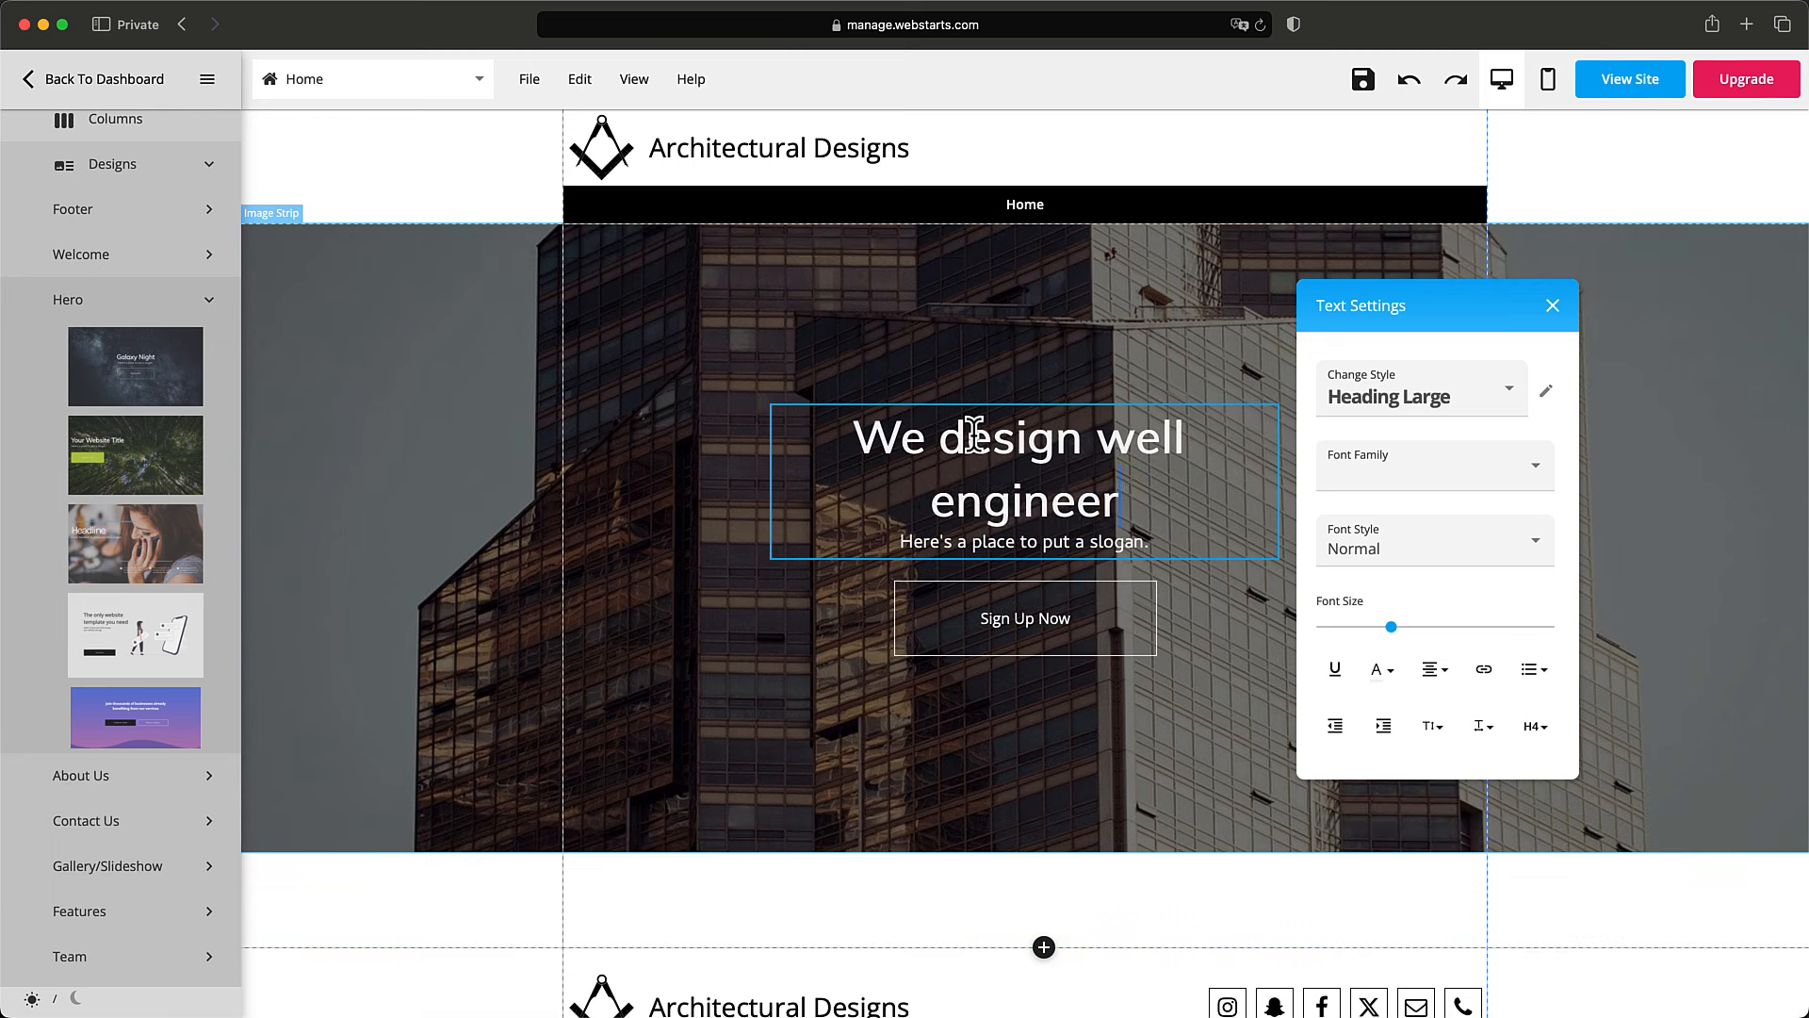
text(ed building)
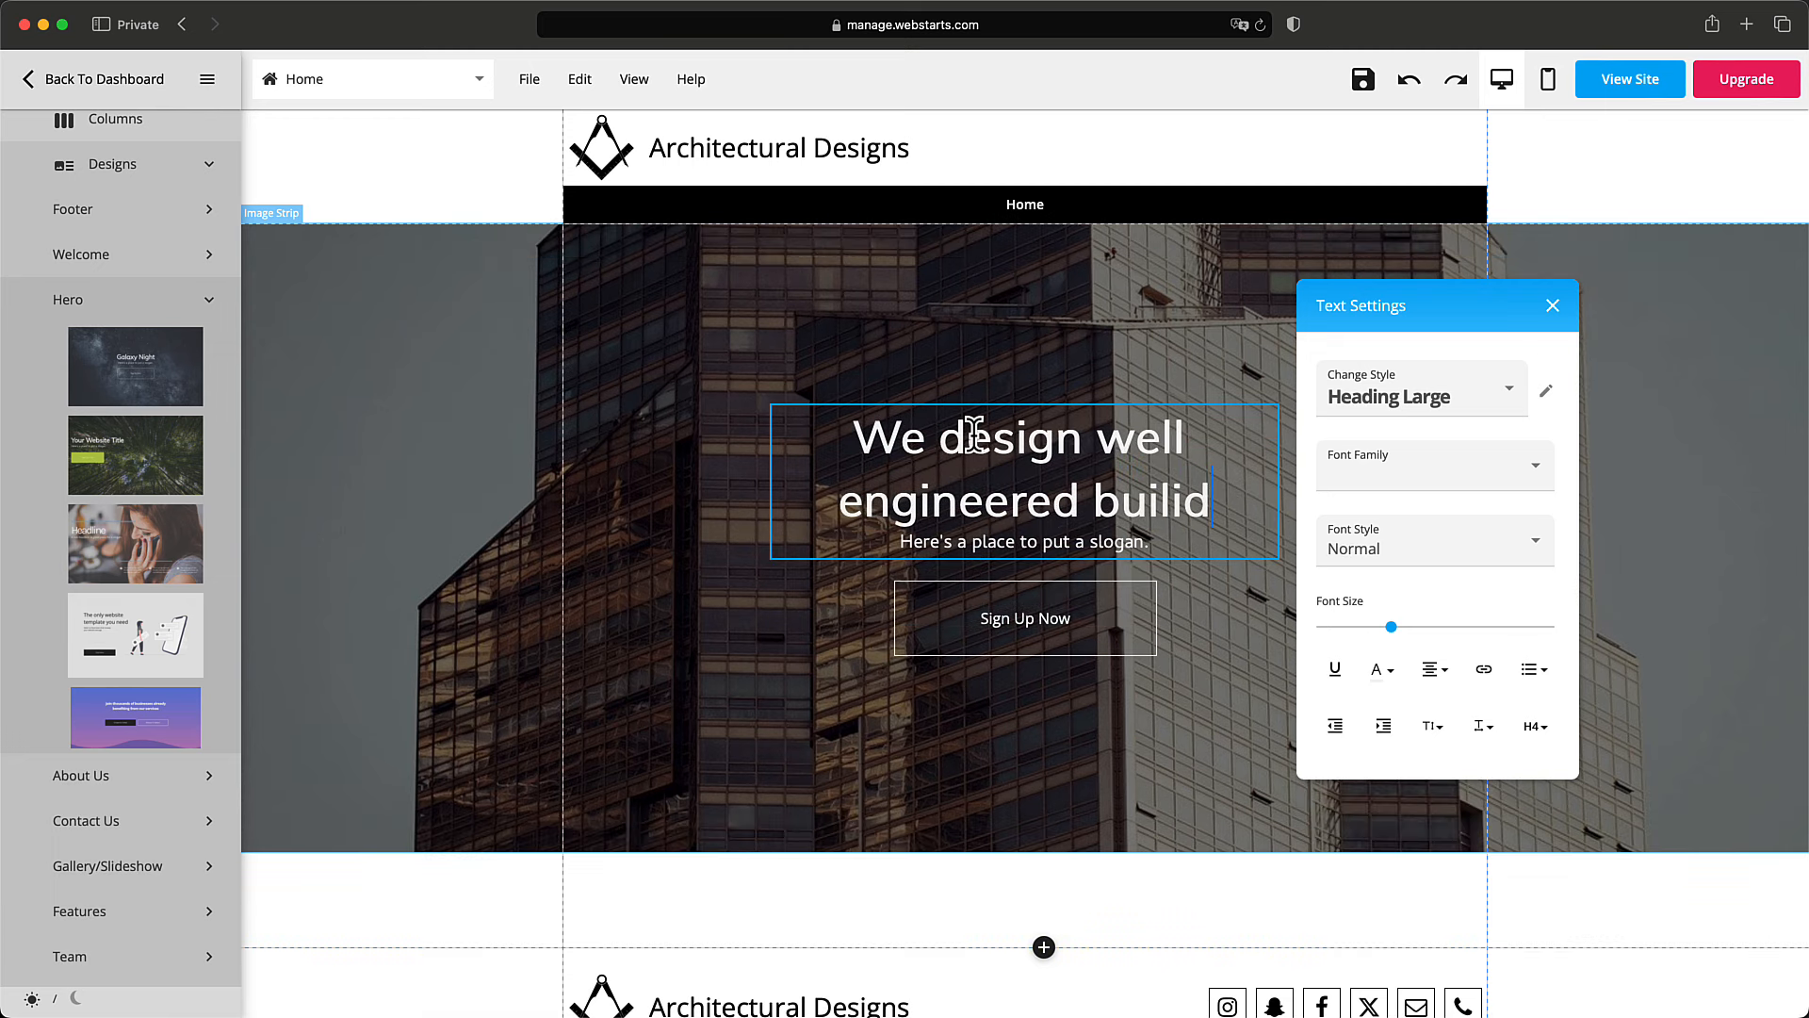
text(s)
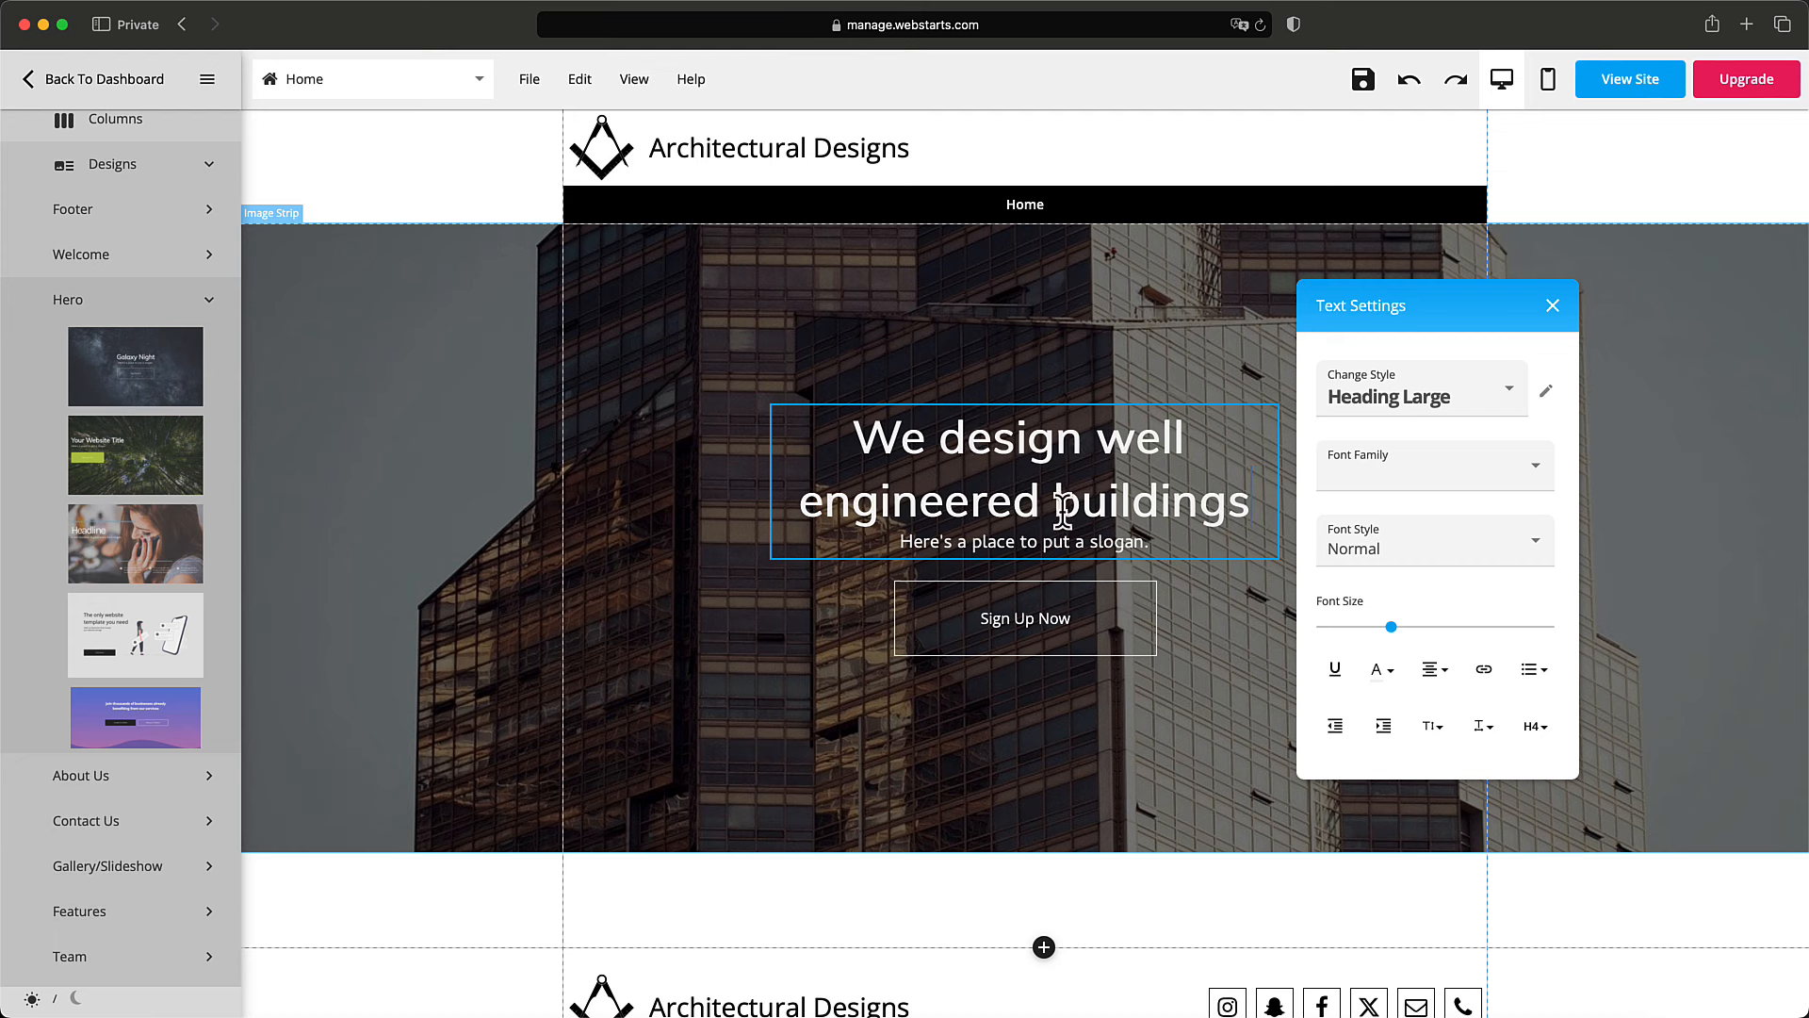
Replace the placeholder slogan with 'We do things the right way', correcting typos.
click(1189, 596)
click(1162, 541)
click(1165, 541)
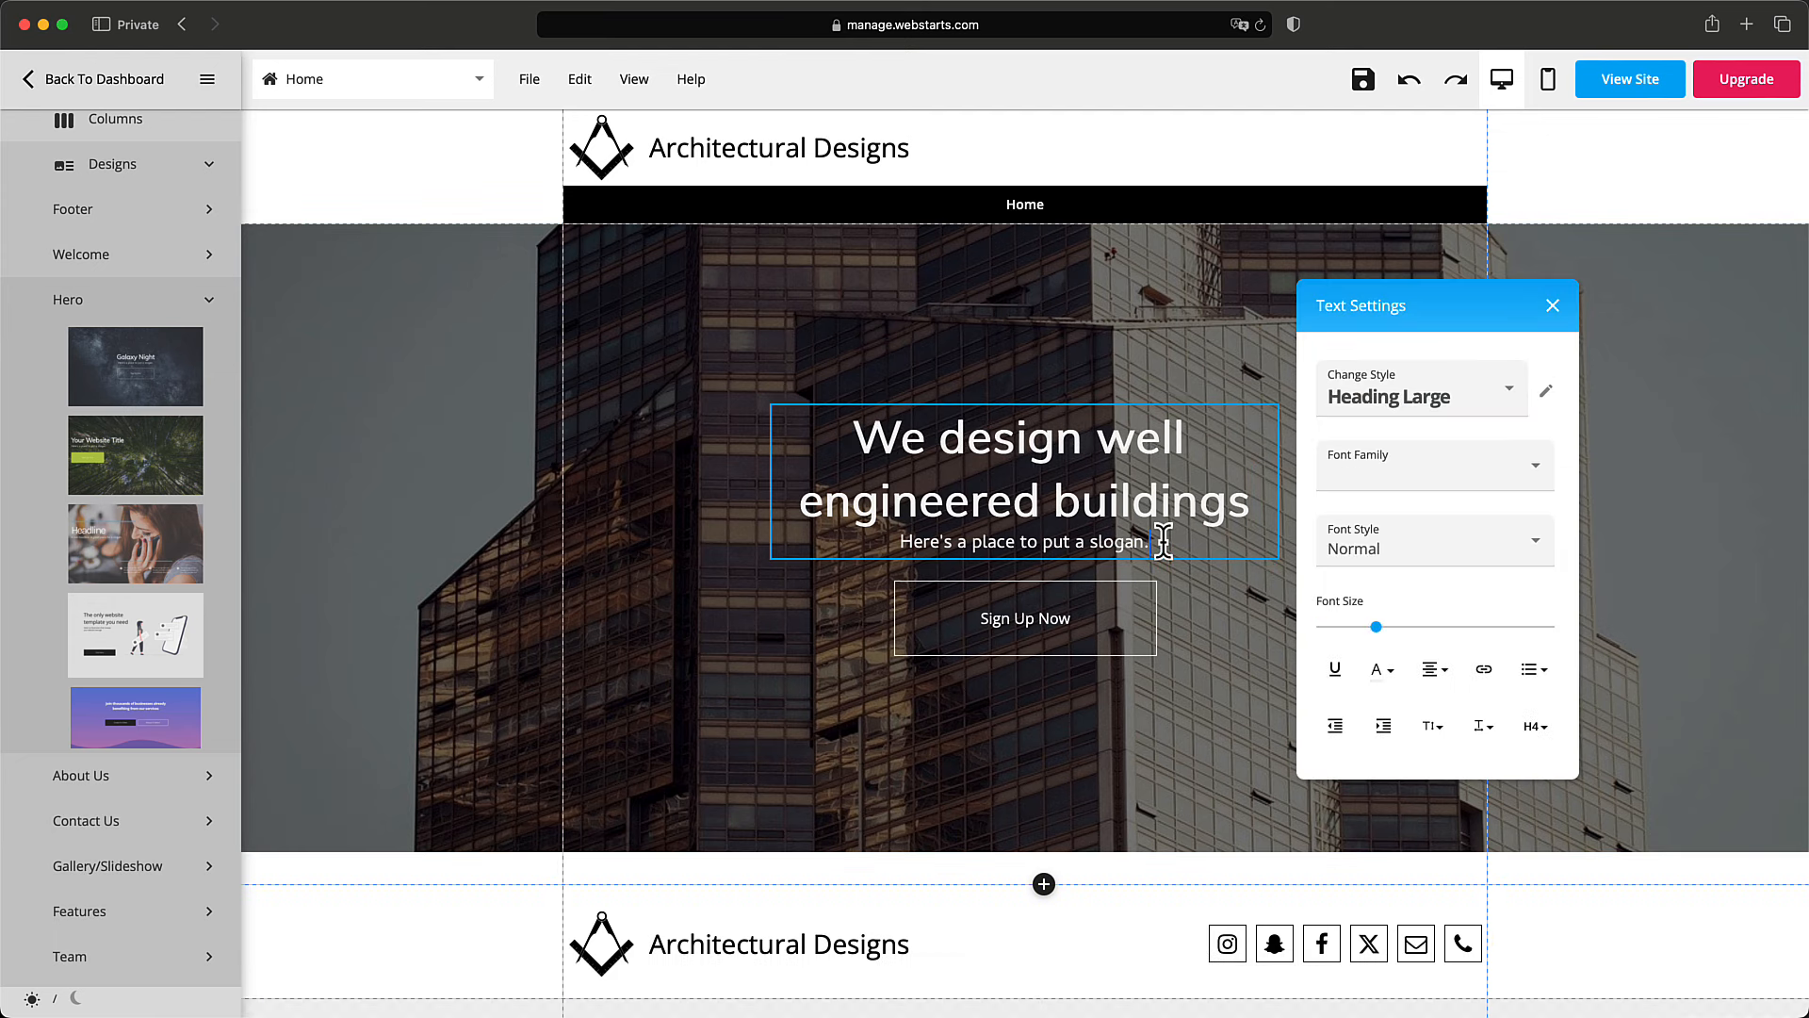
triple_click(1165, 541)
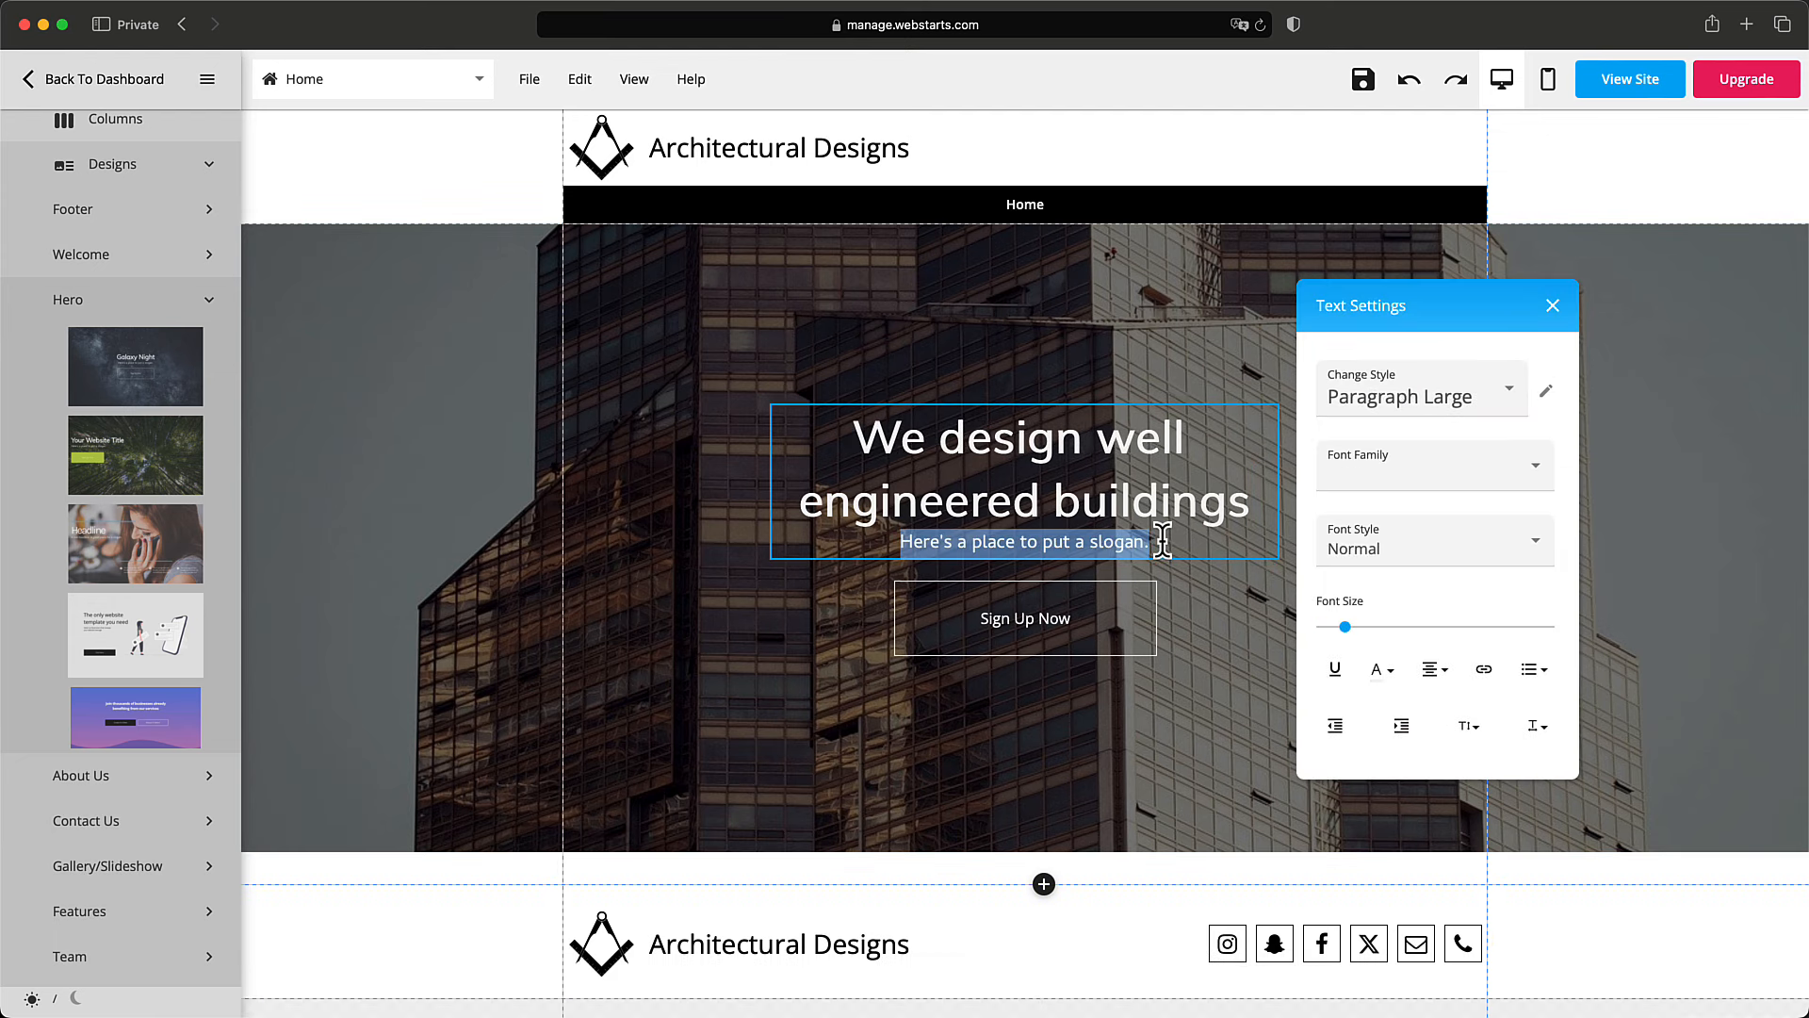
text(We don things)
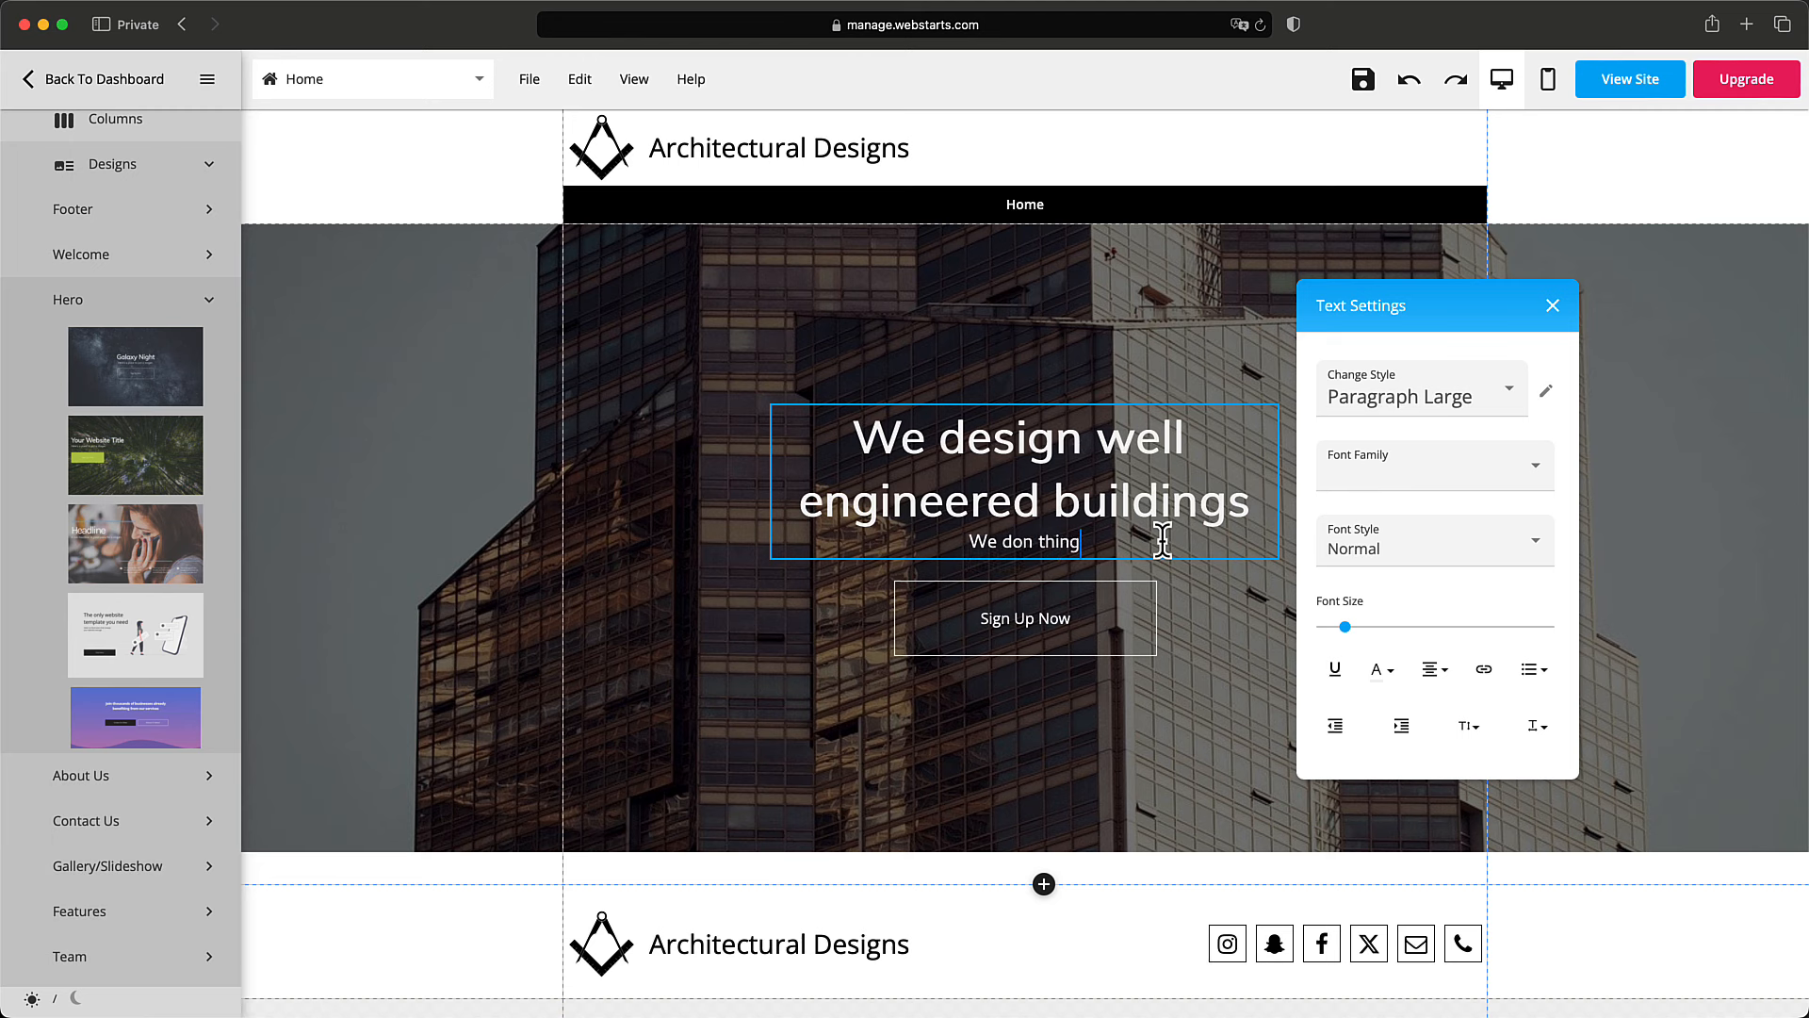
key(BackSpace)
key(BackSpace)
key(BackSpace)
key(BackSpace)
text(yping)
key(BackSpace)
key(BackSpace)
key(BackSpace)
key(BackSpace)
text(ings the right way)
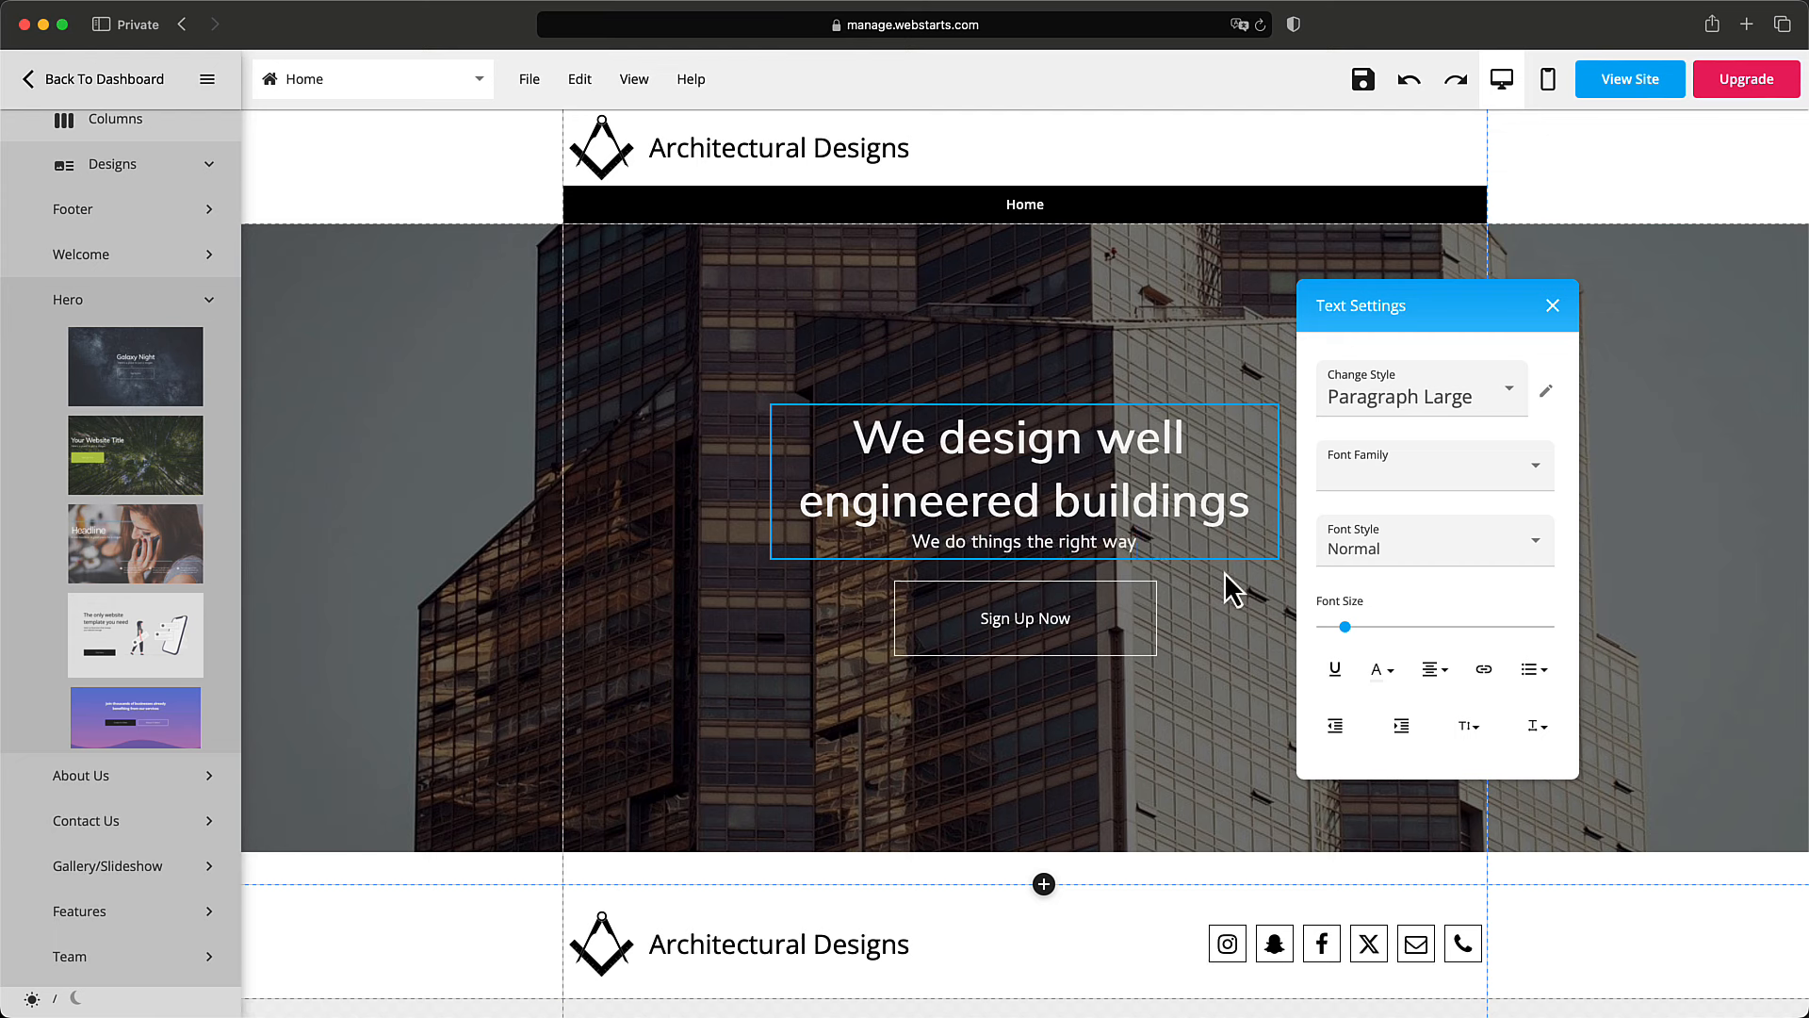
click(1183, 602)
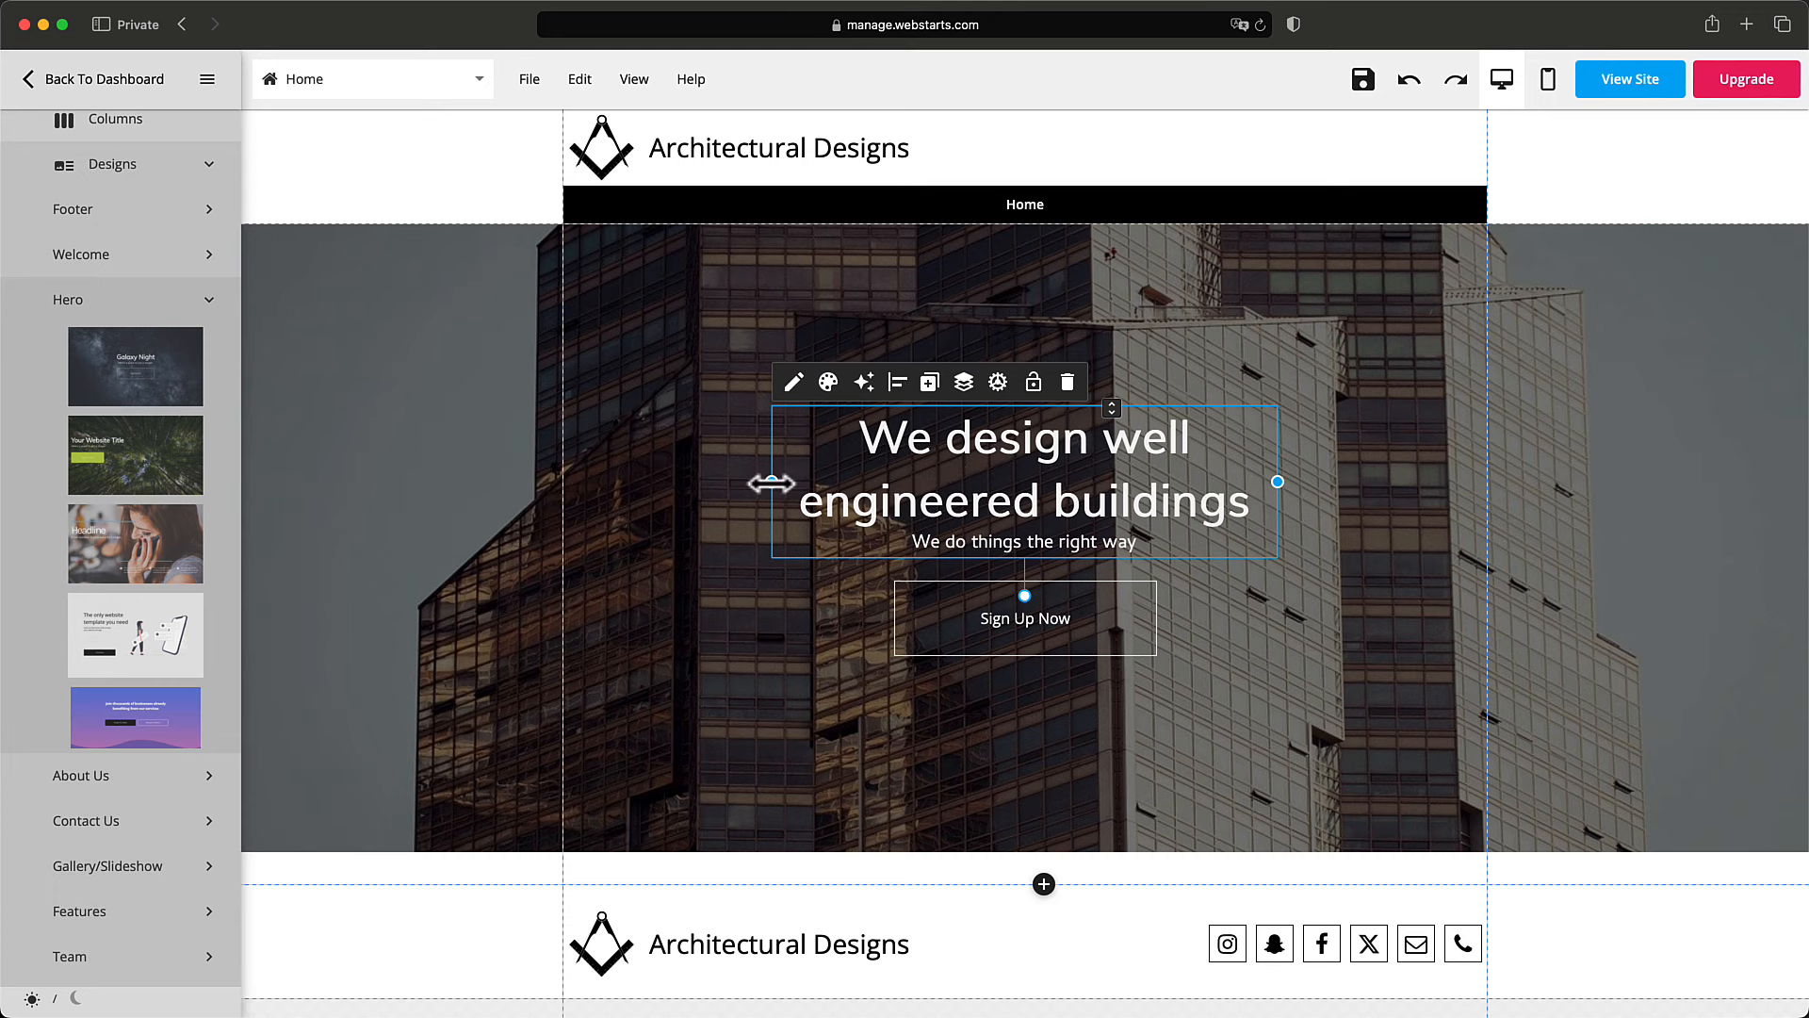
Widen the hero headline box out to the guides so it fits on one line, and centre it.
drag(770, 481, 563, 482)
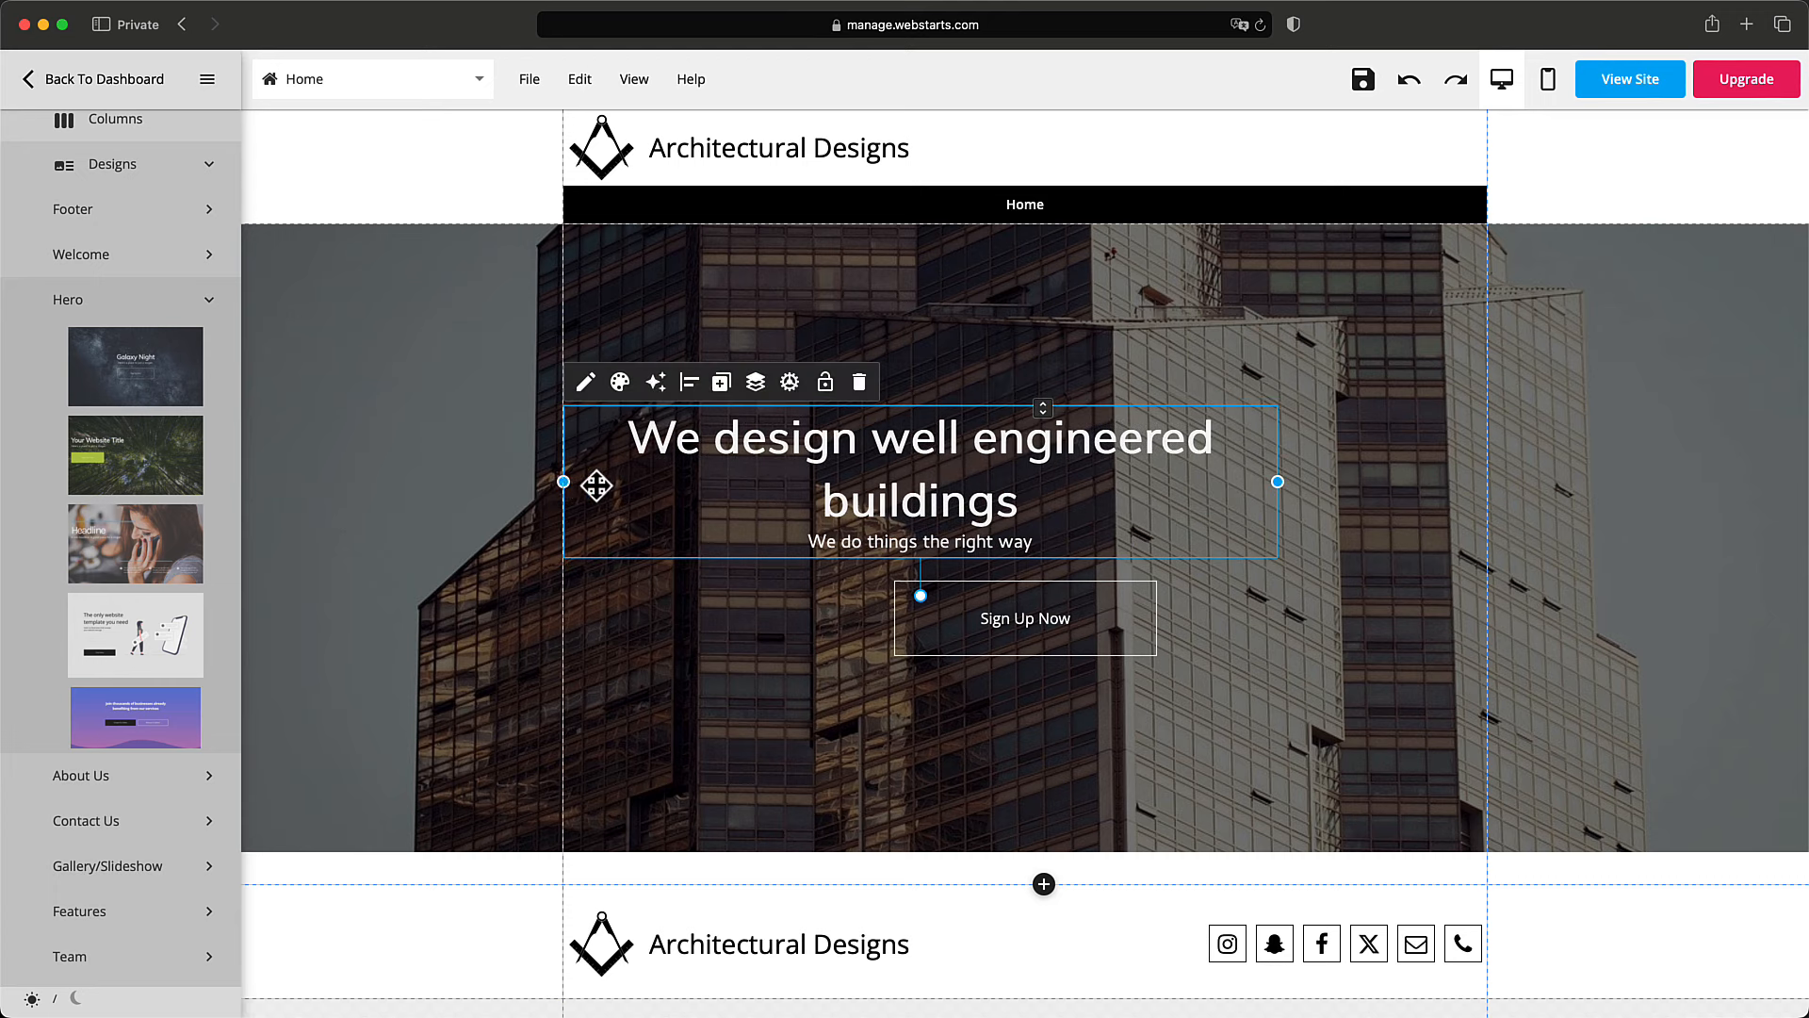
drag(1280, 483, 1486, 482)
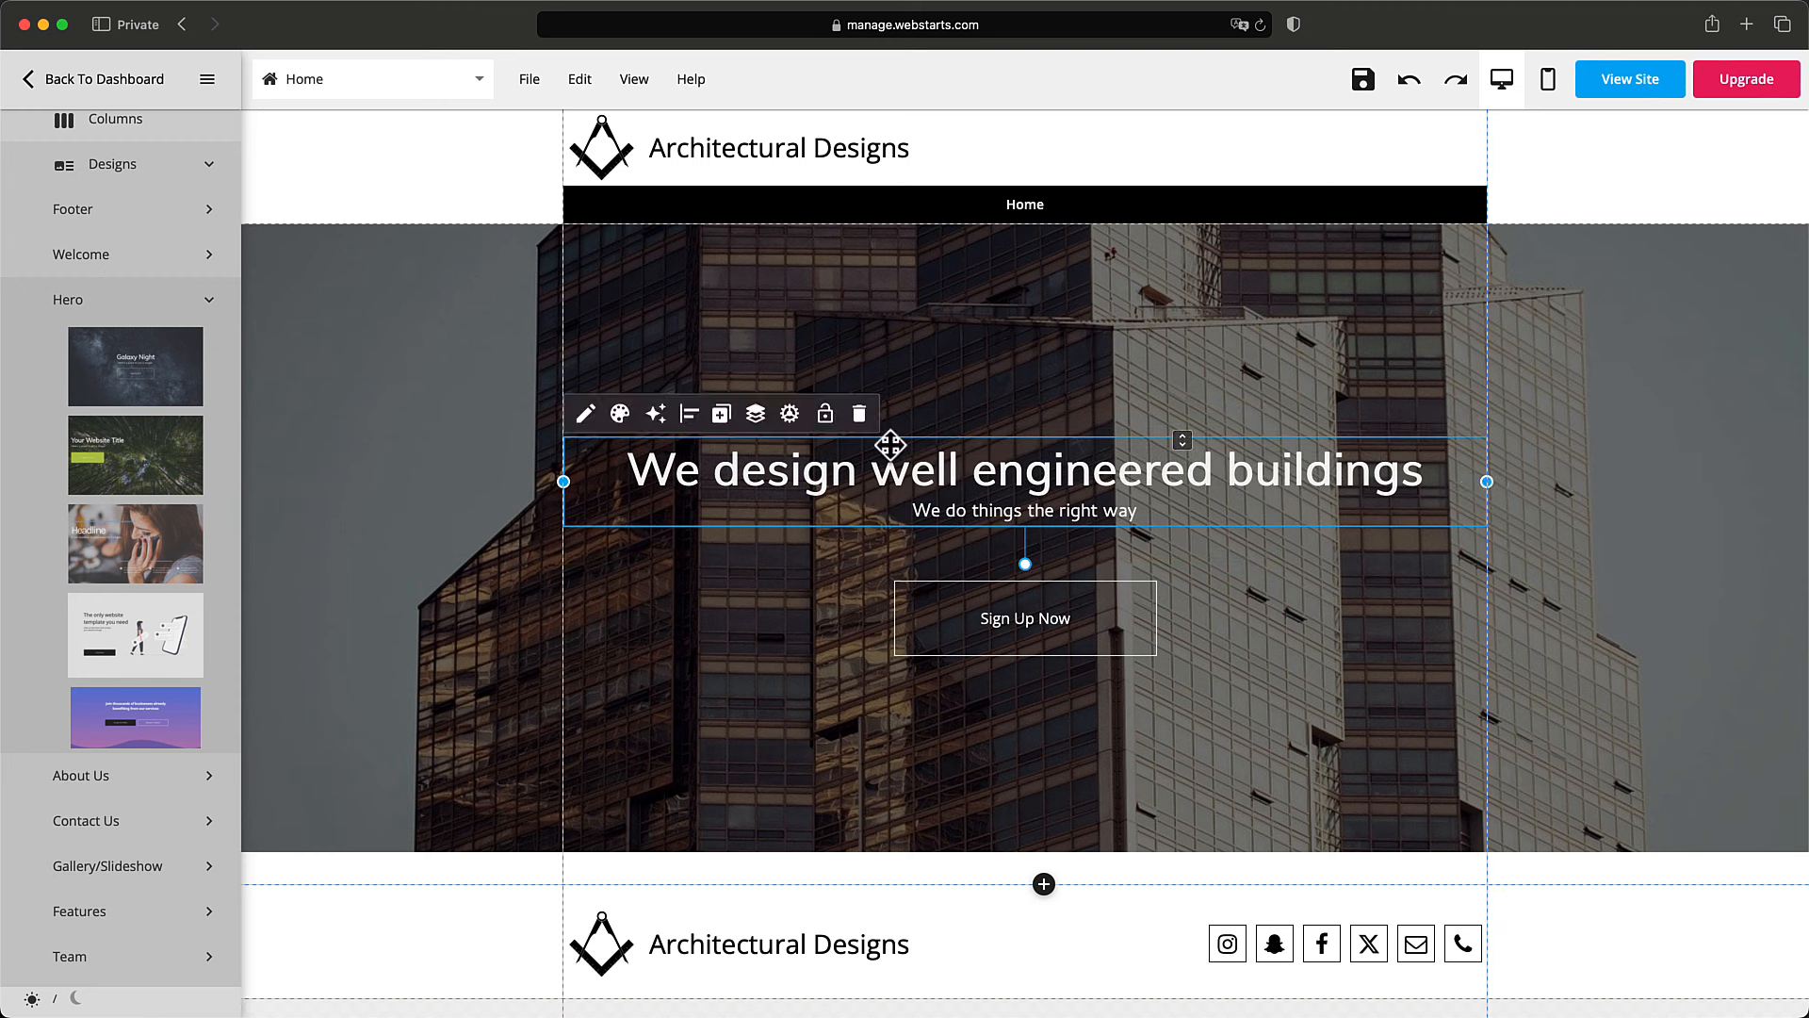
click(691, 420)
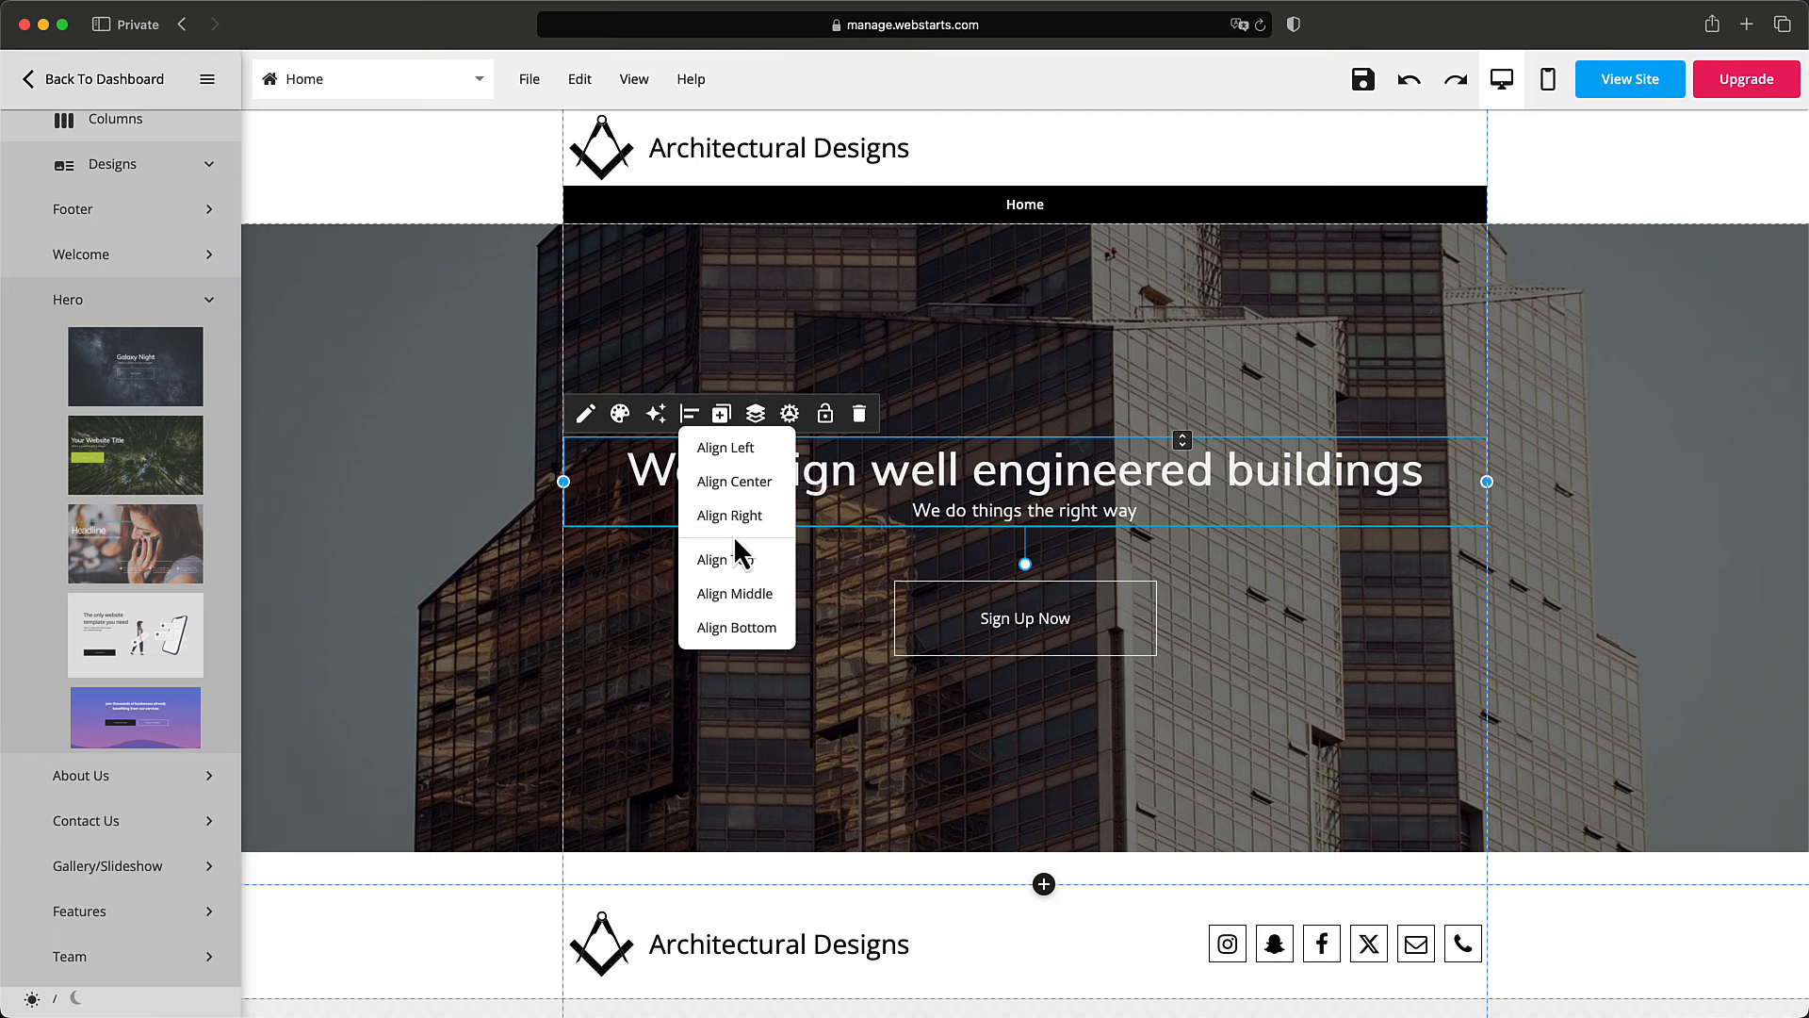
click(749, 488)
Centre the Sign Up Now button on the page and check the hero section.
click(832, 549)
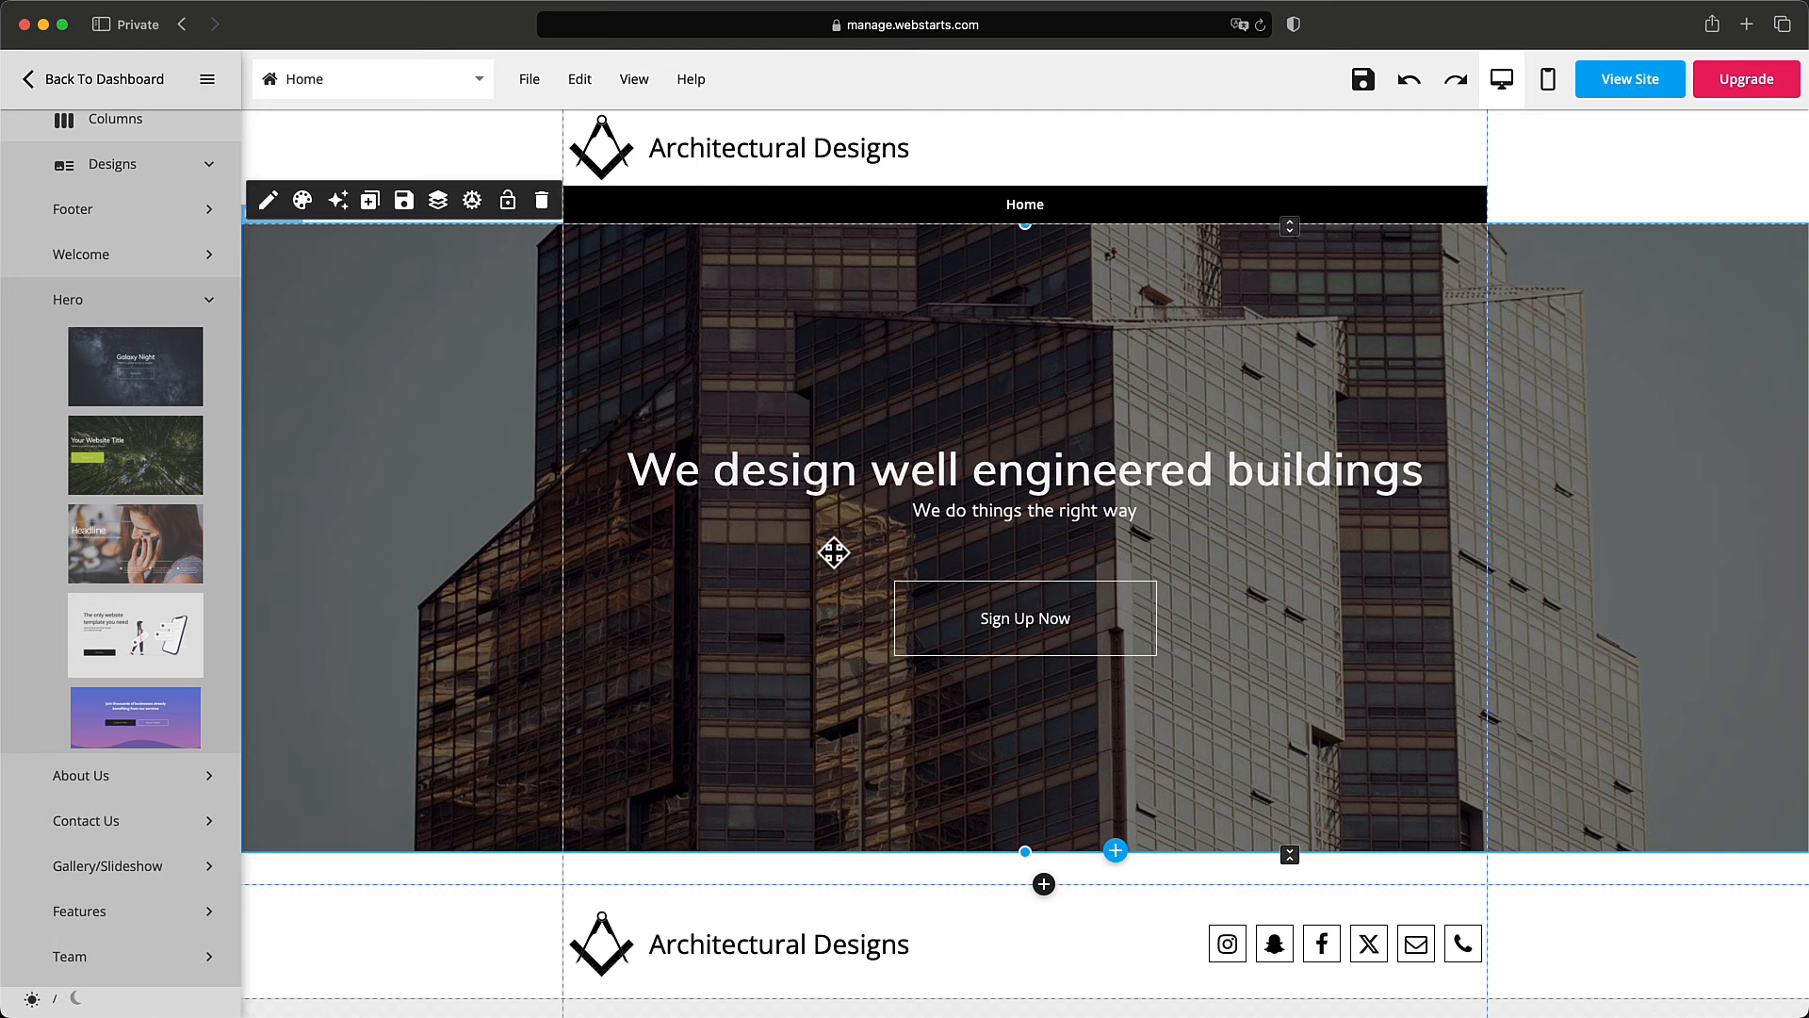
click(992, 618)
click(986, 558)
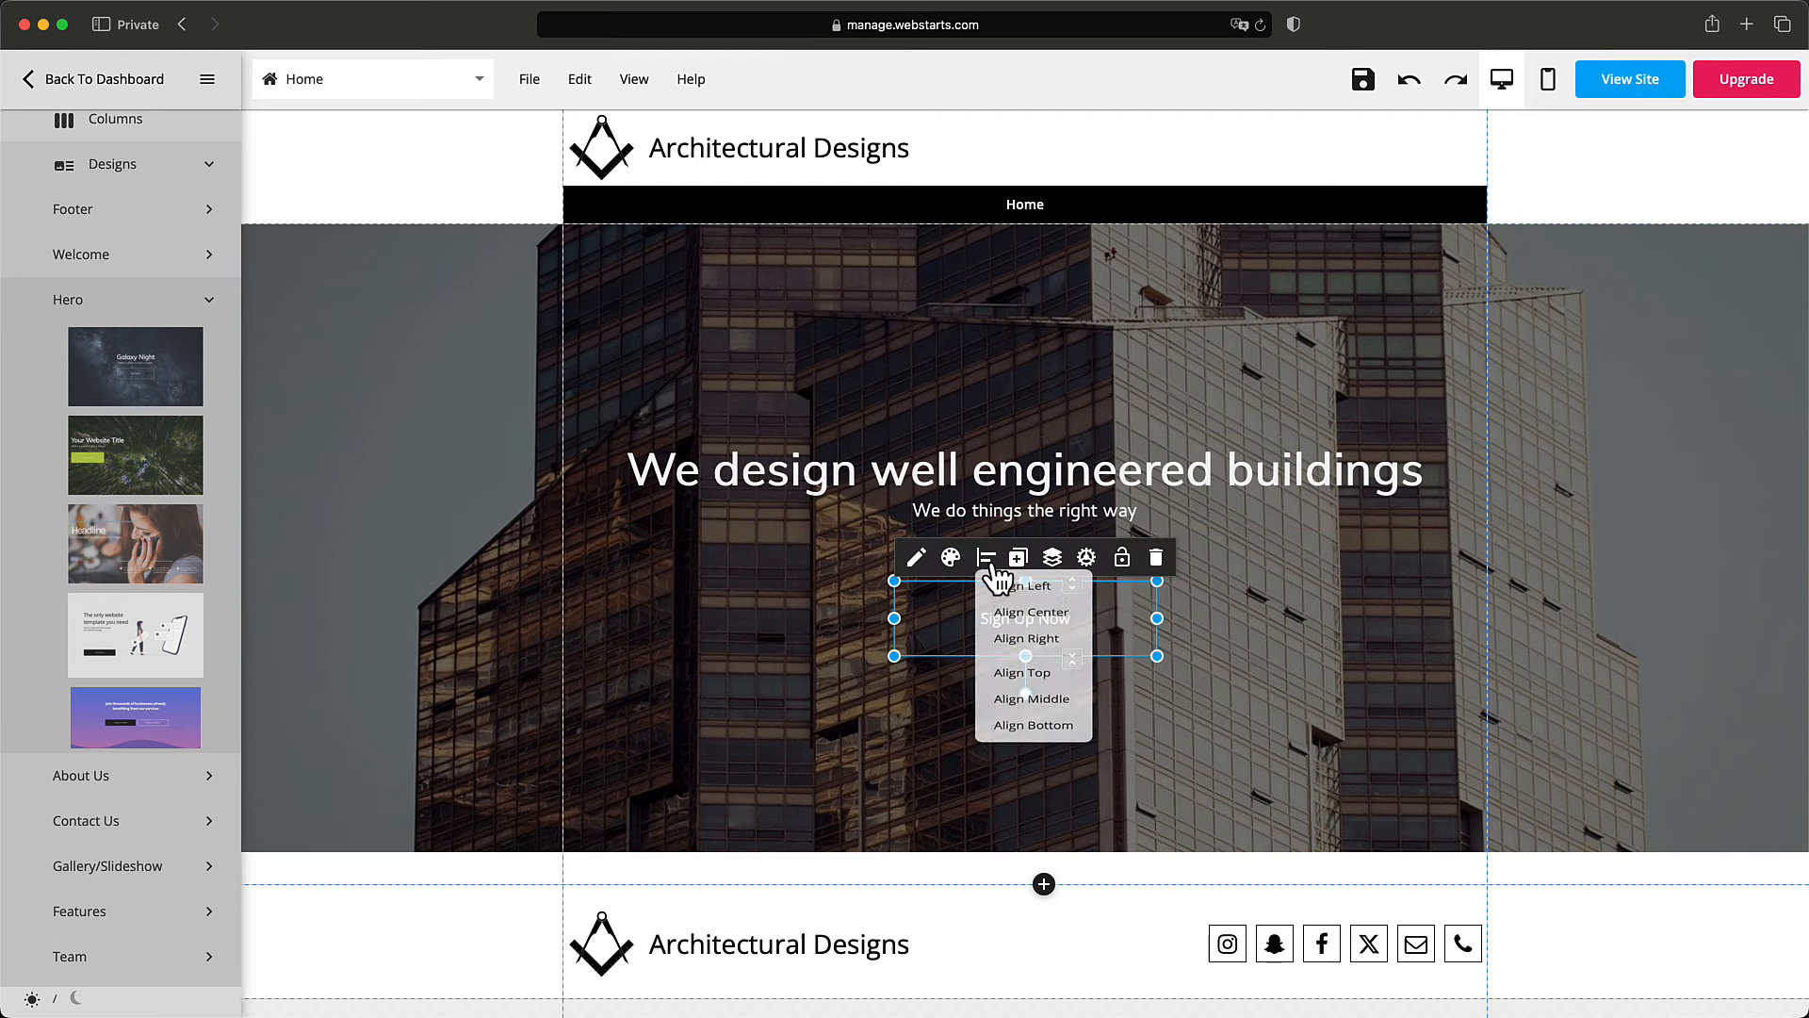
click(1036, 631)
click(1195, 604)
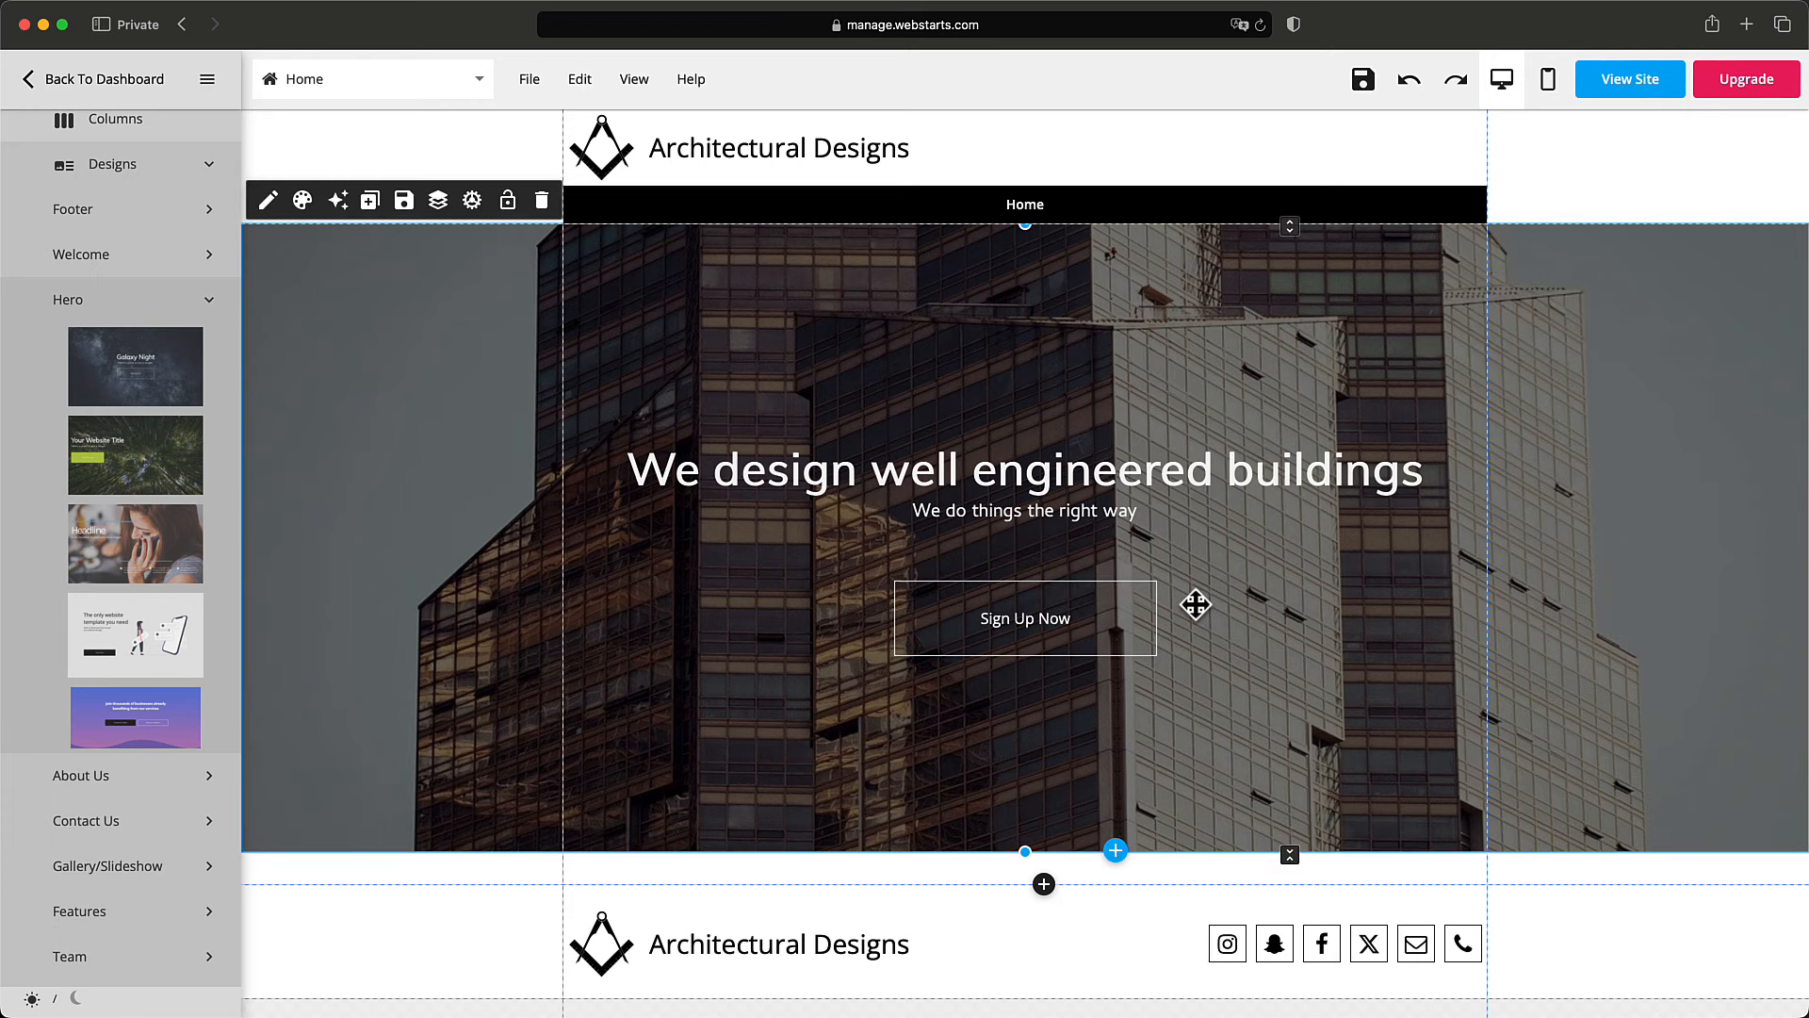
scroll(1178, 606, down, 1)
scroll(998, 417, up, 1)
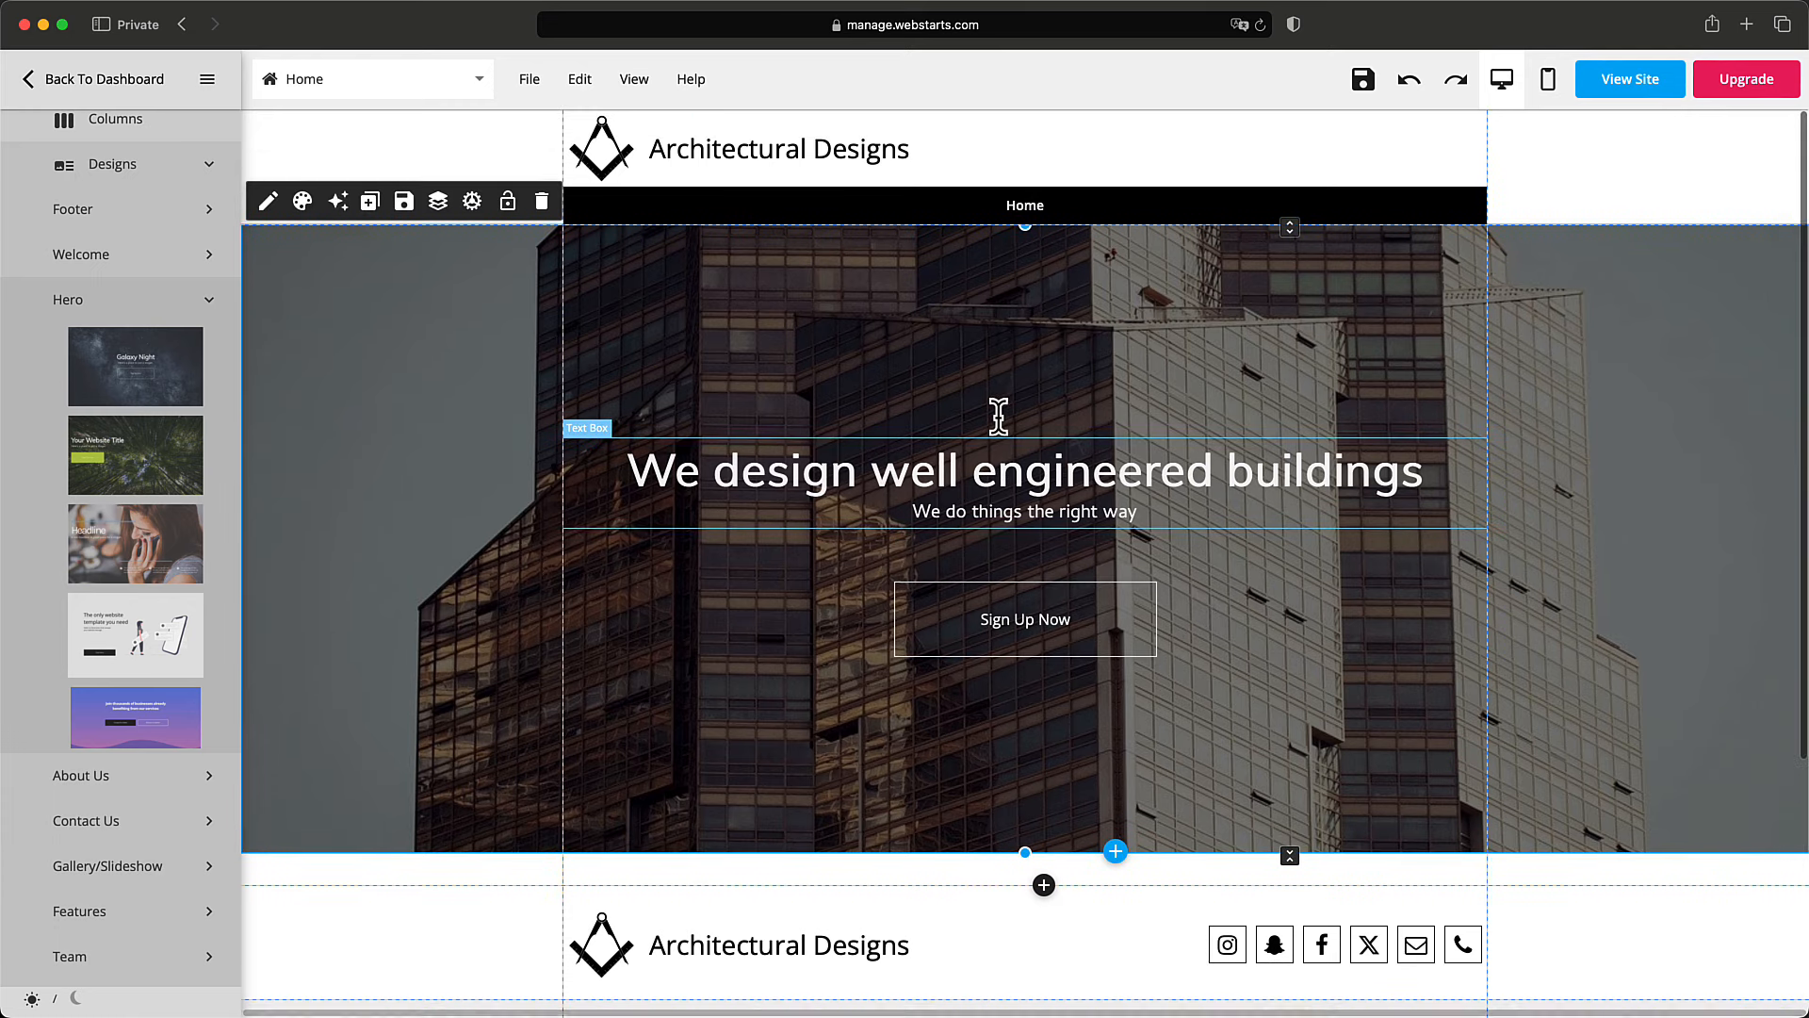
scroll(1060, 604, down, 3)
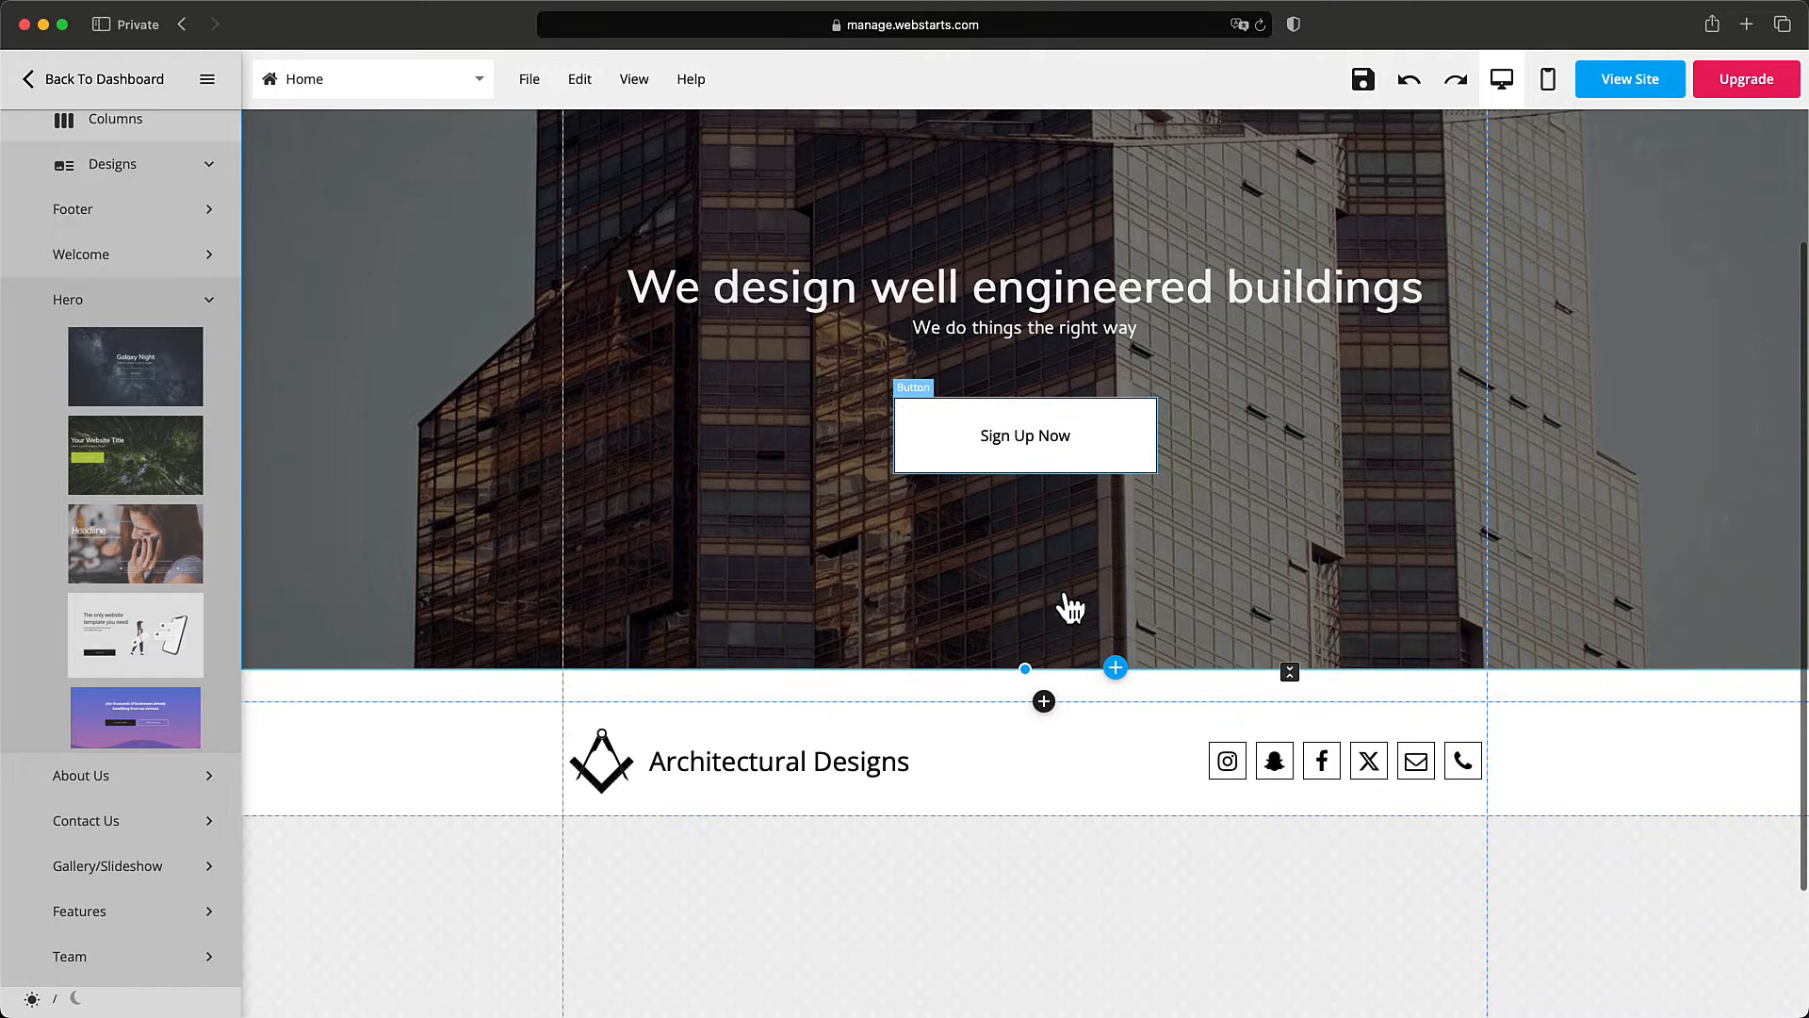
scroll(1063, 591, up, 3)
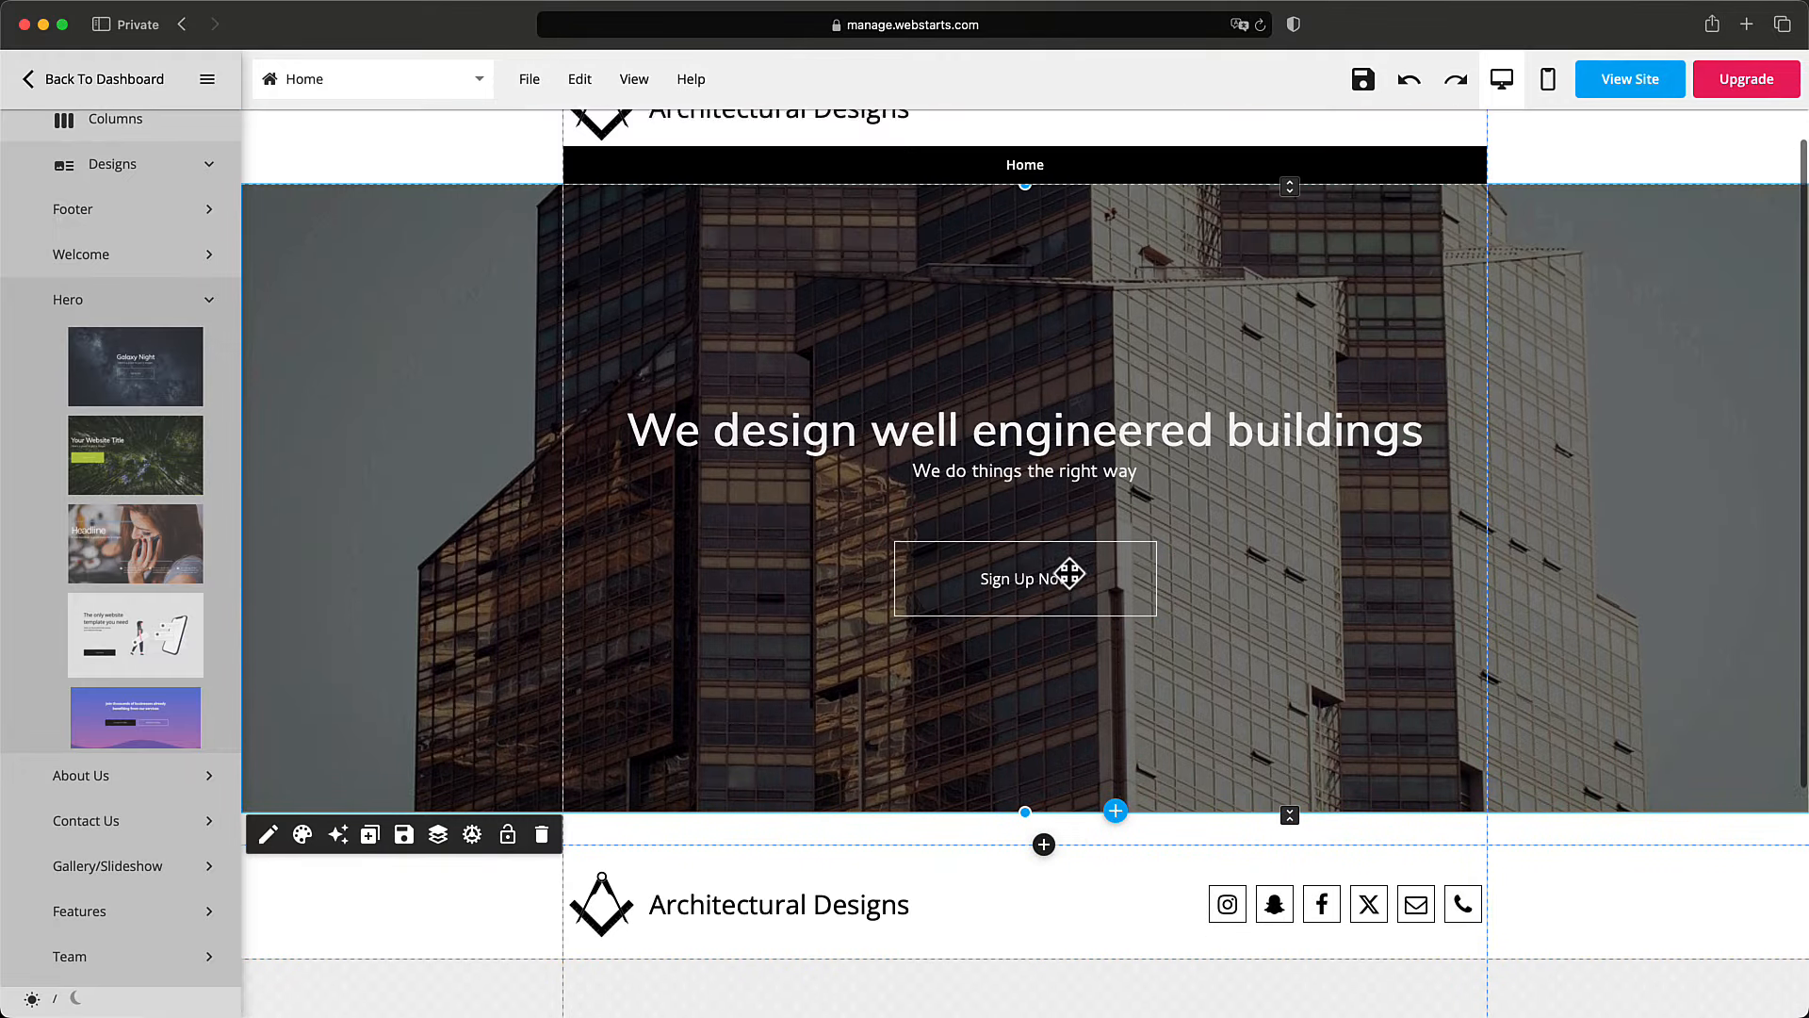
scroll(1066, 602, down, 3)
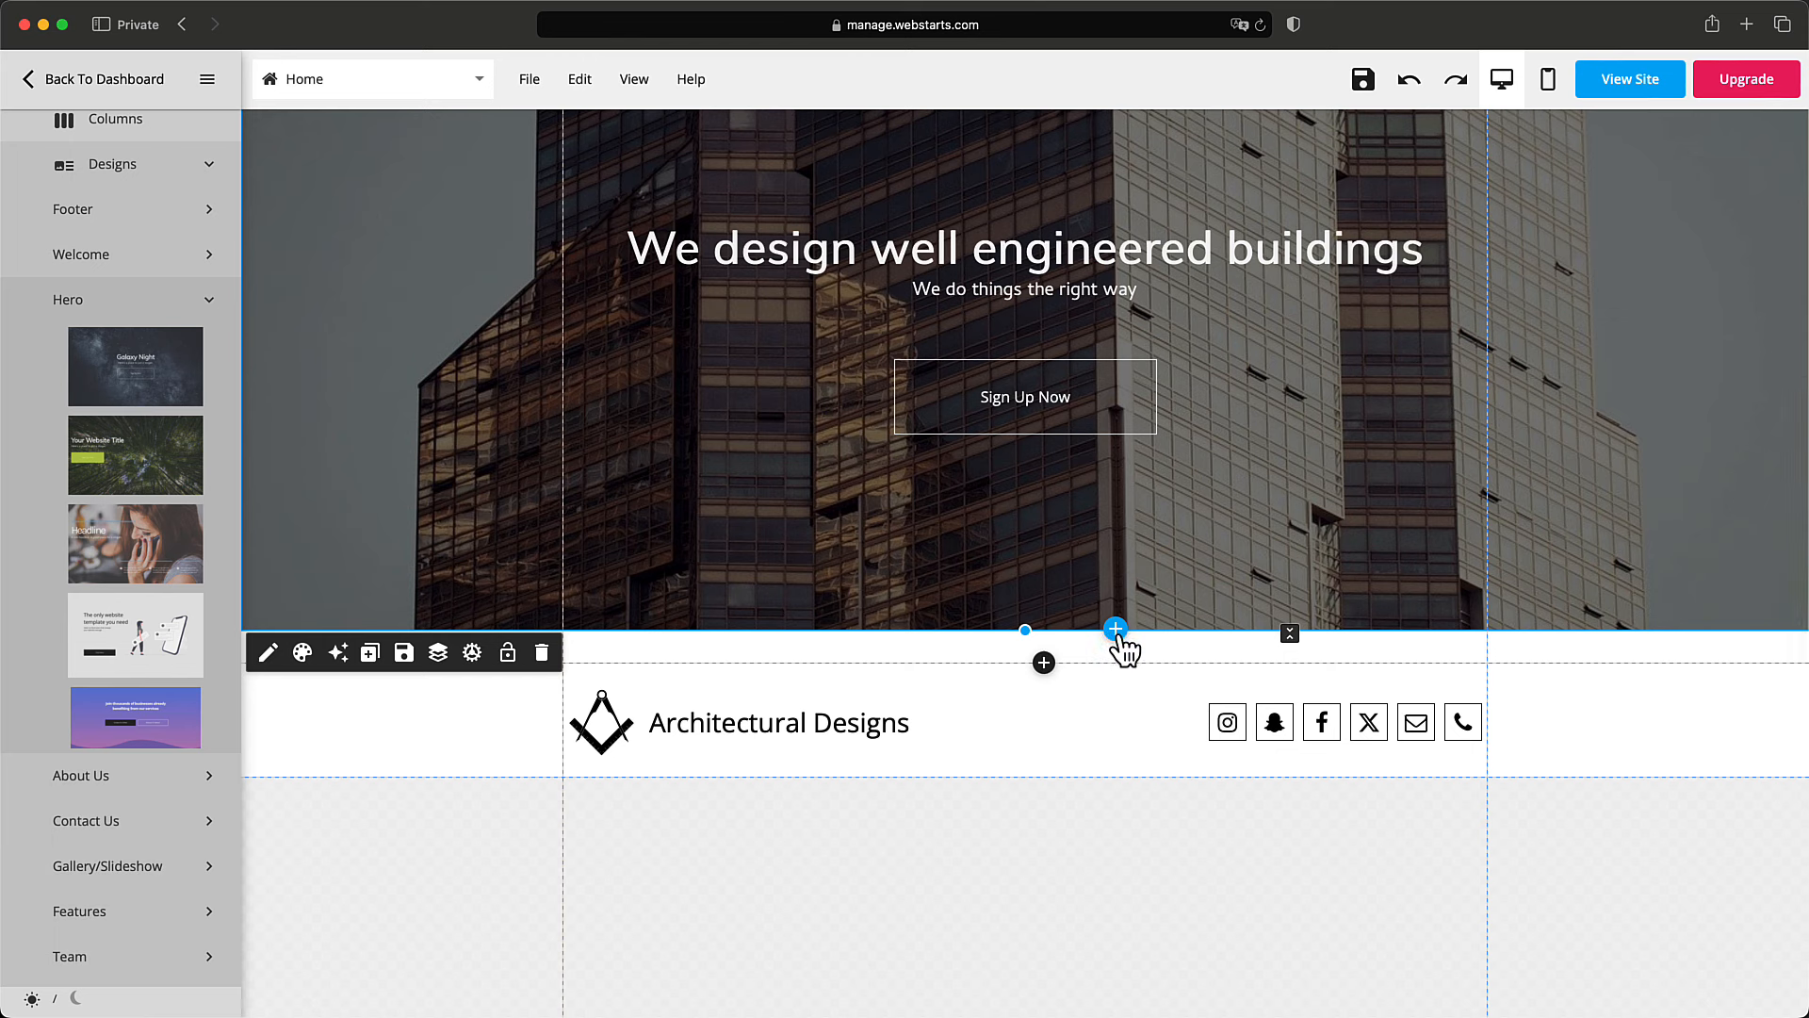
Open the section designs below the hero and browse Welcome, Hero, About Us, Contact Us and Features.
click(1117, 631)
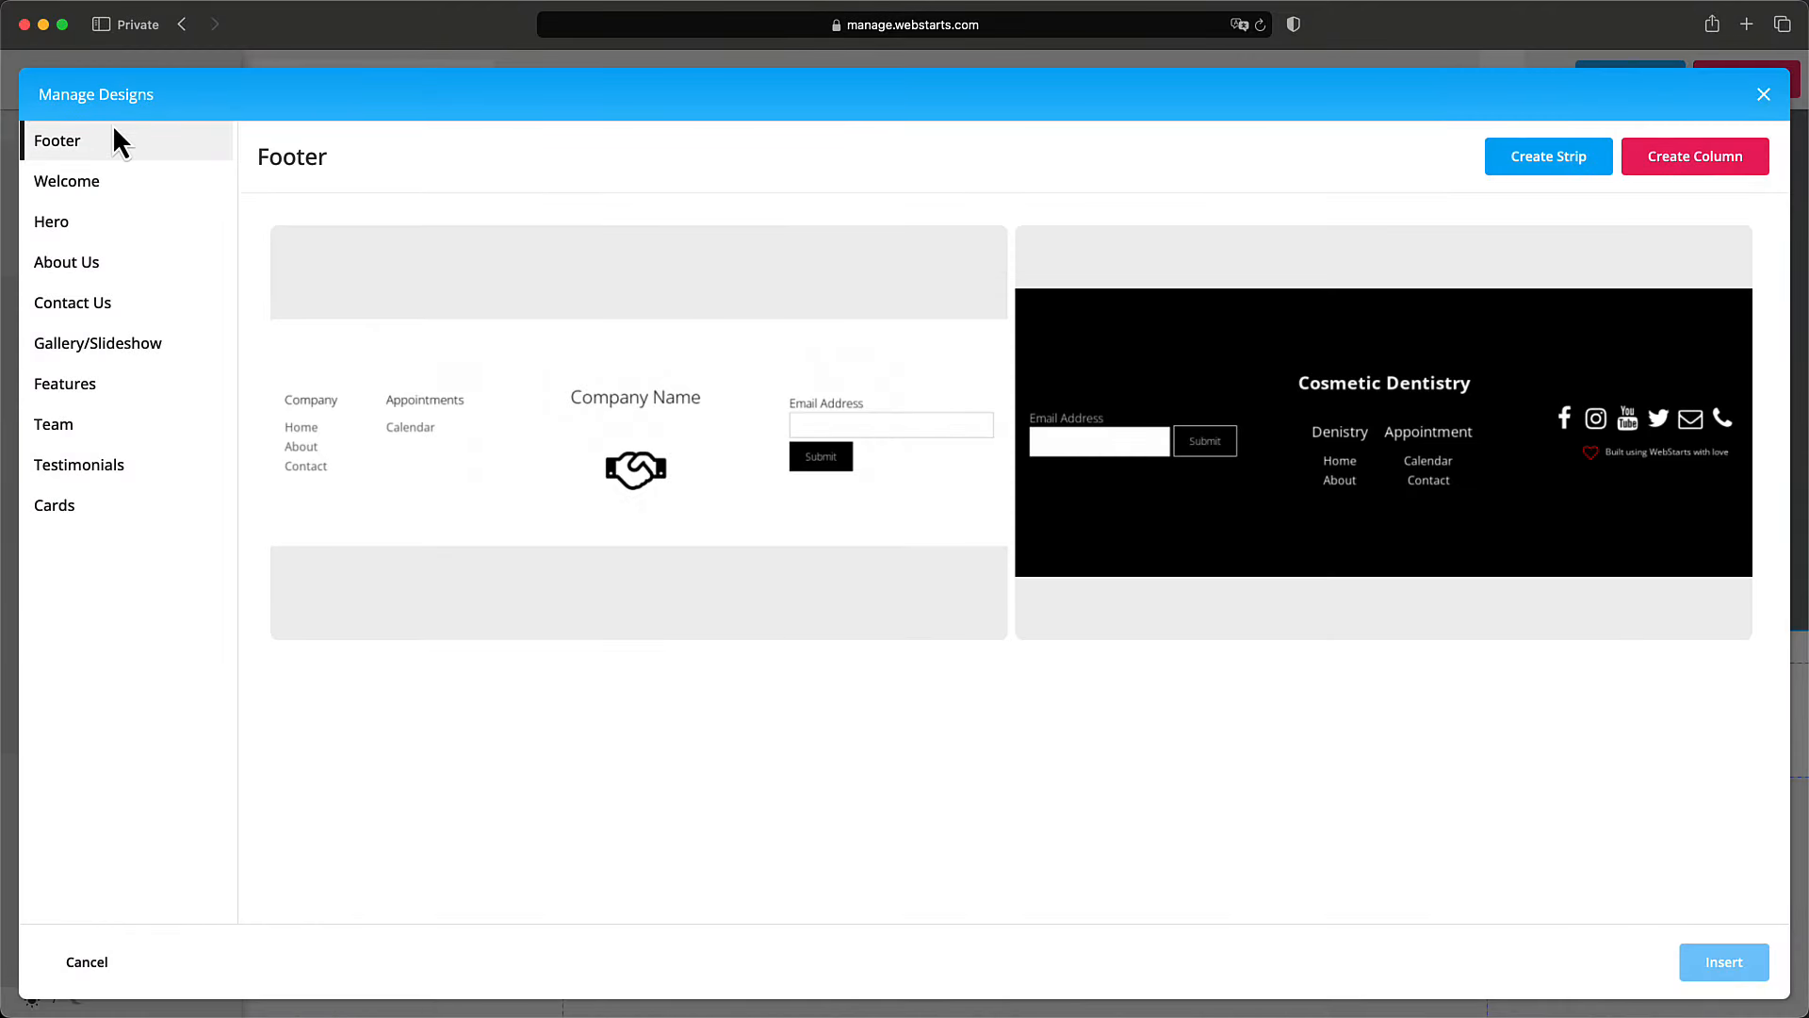
click(113, 186)
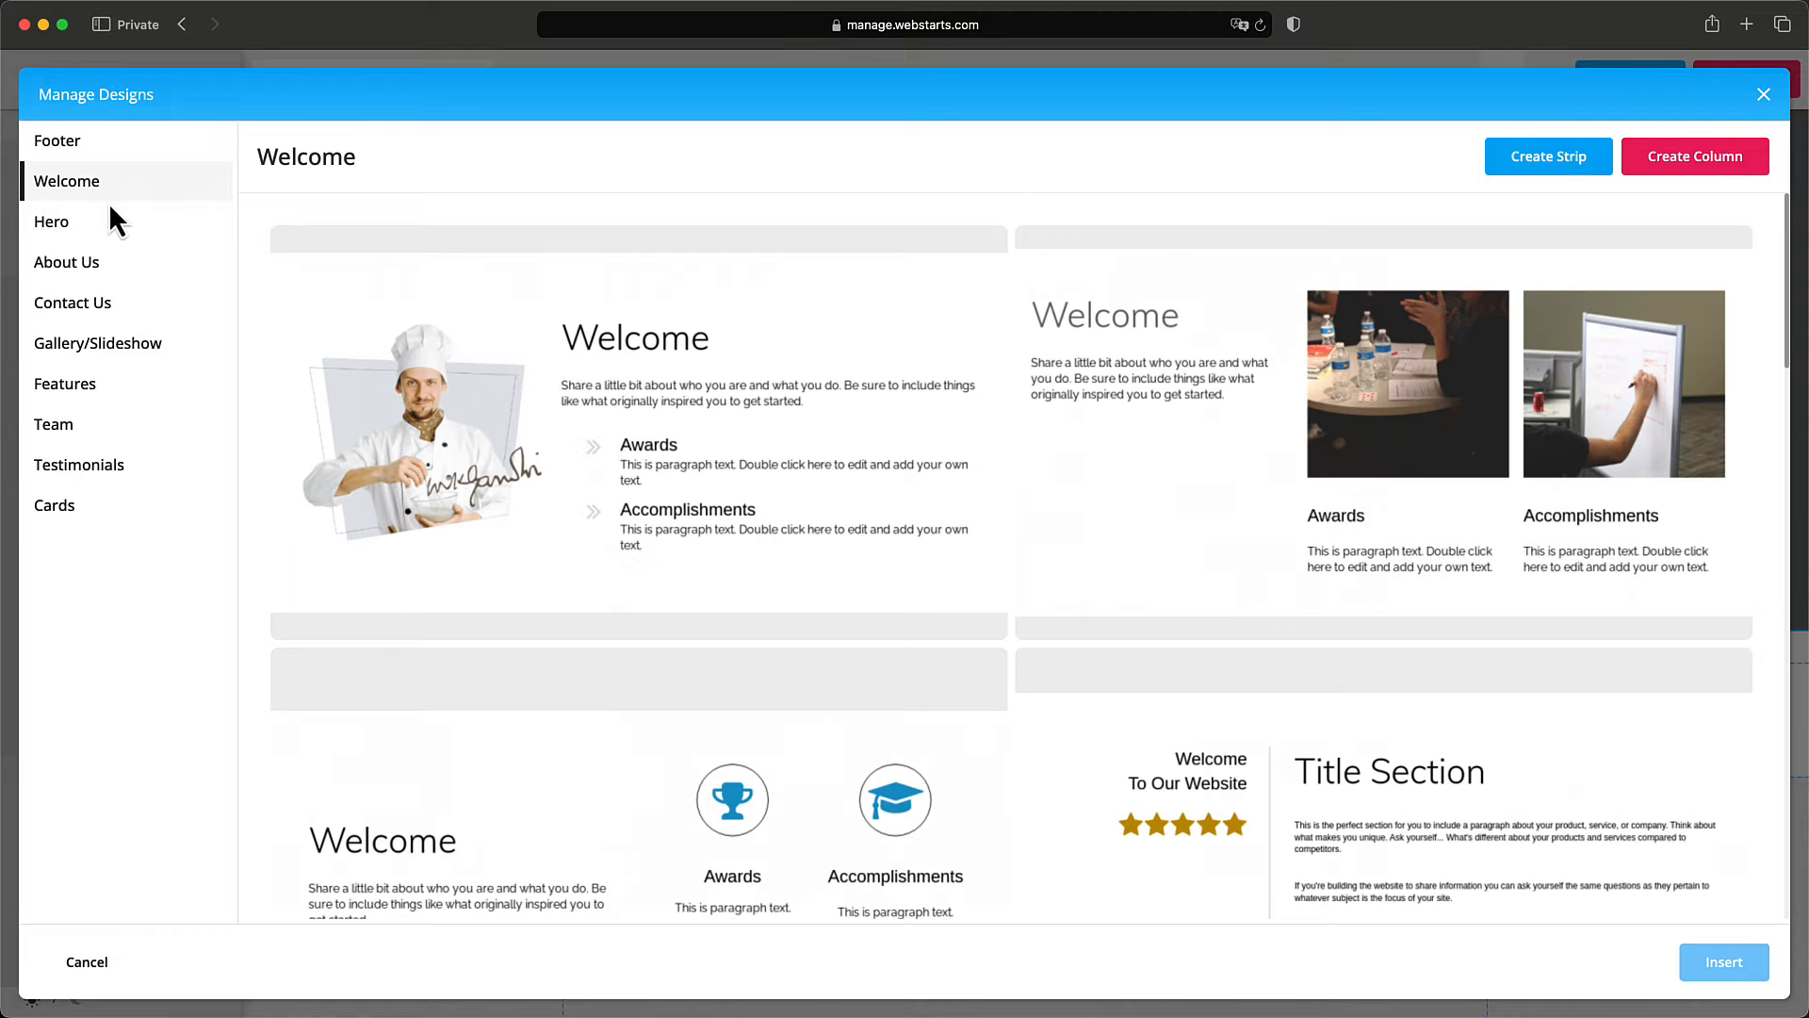
click(107, 224)
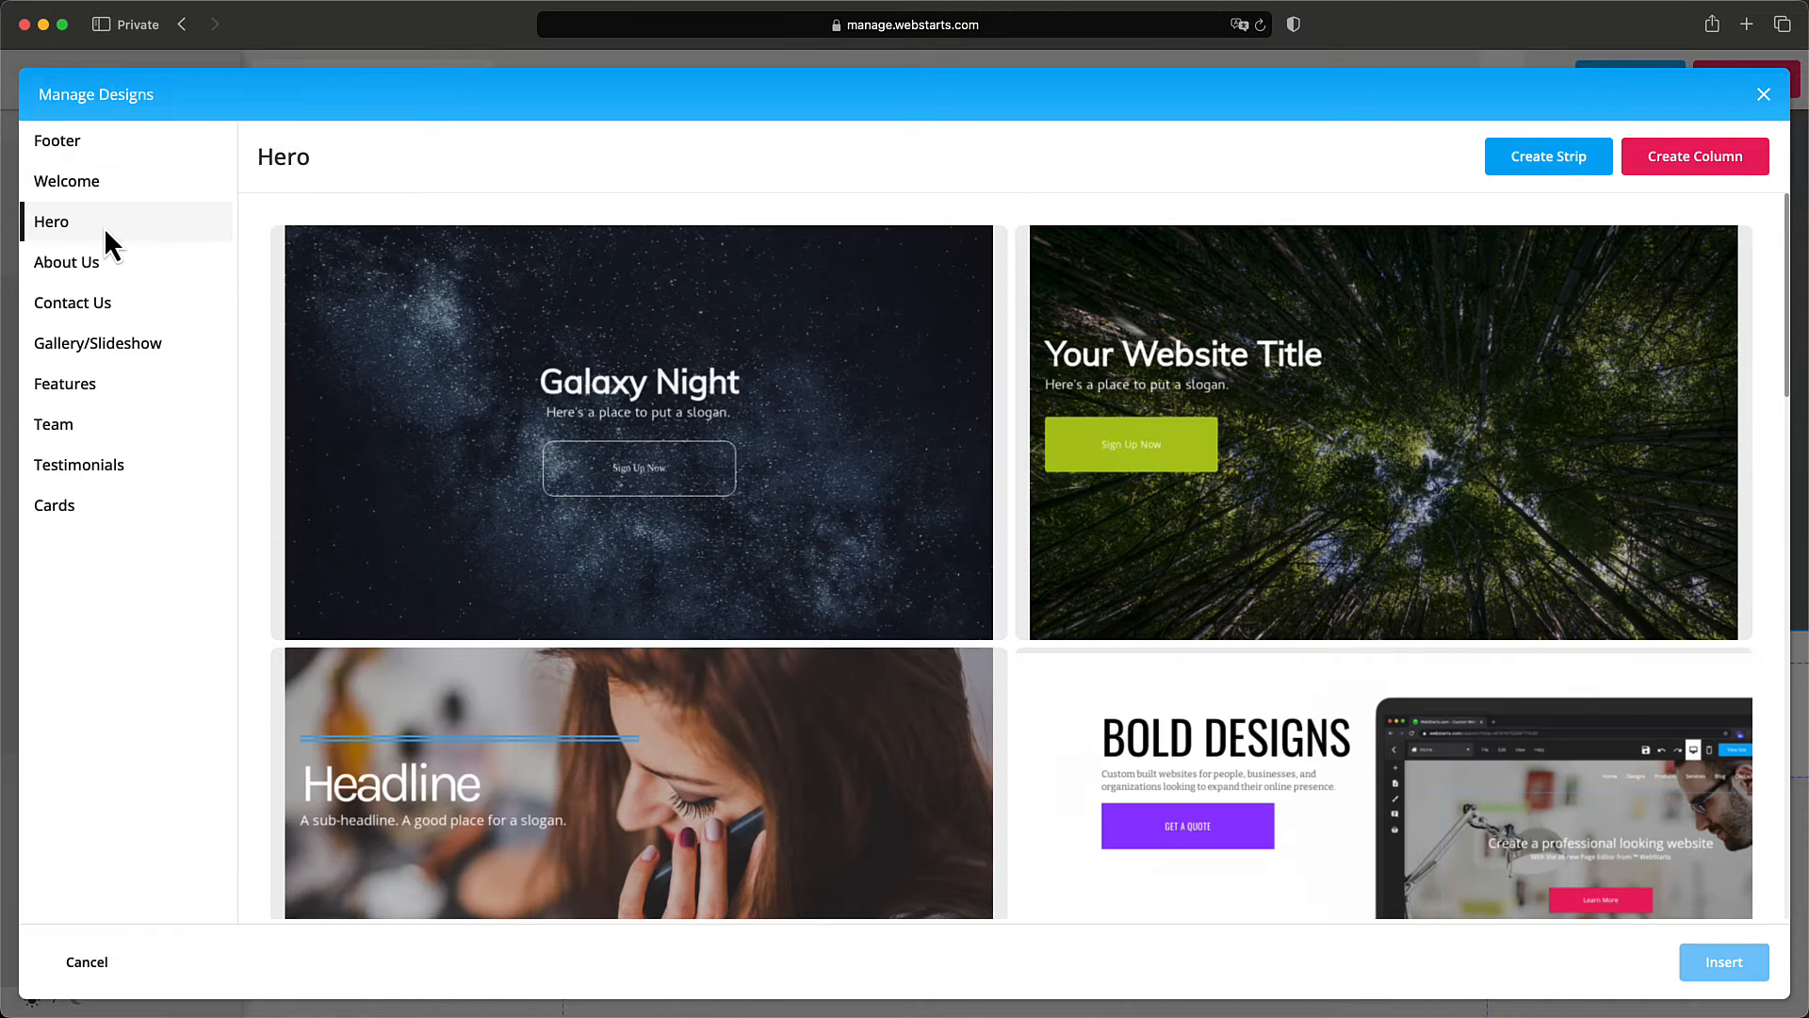
click(94, 267)
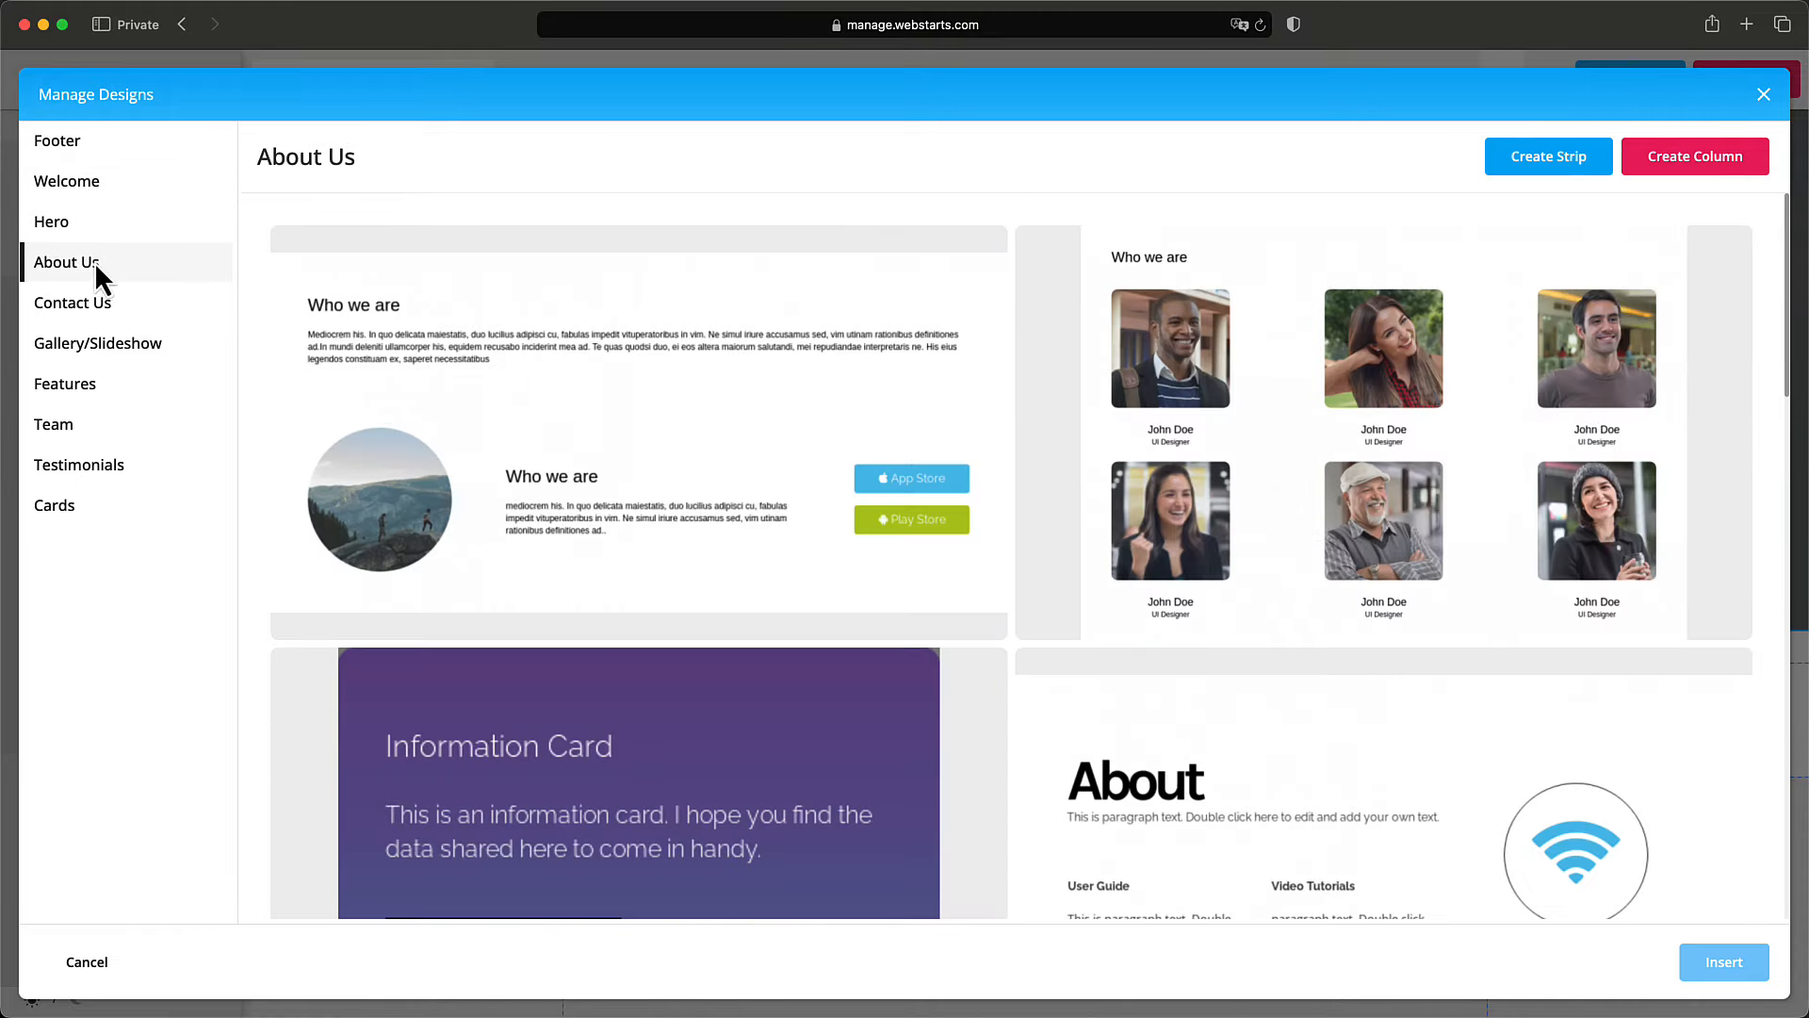
click(101, 297)
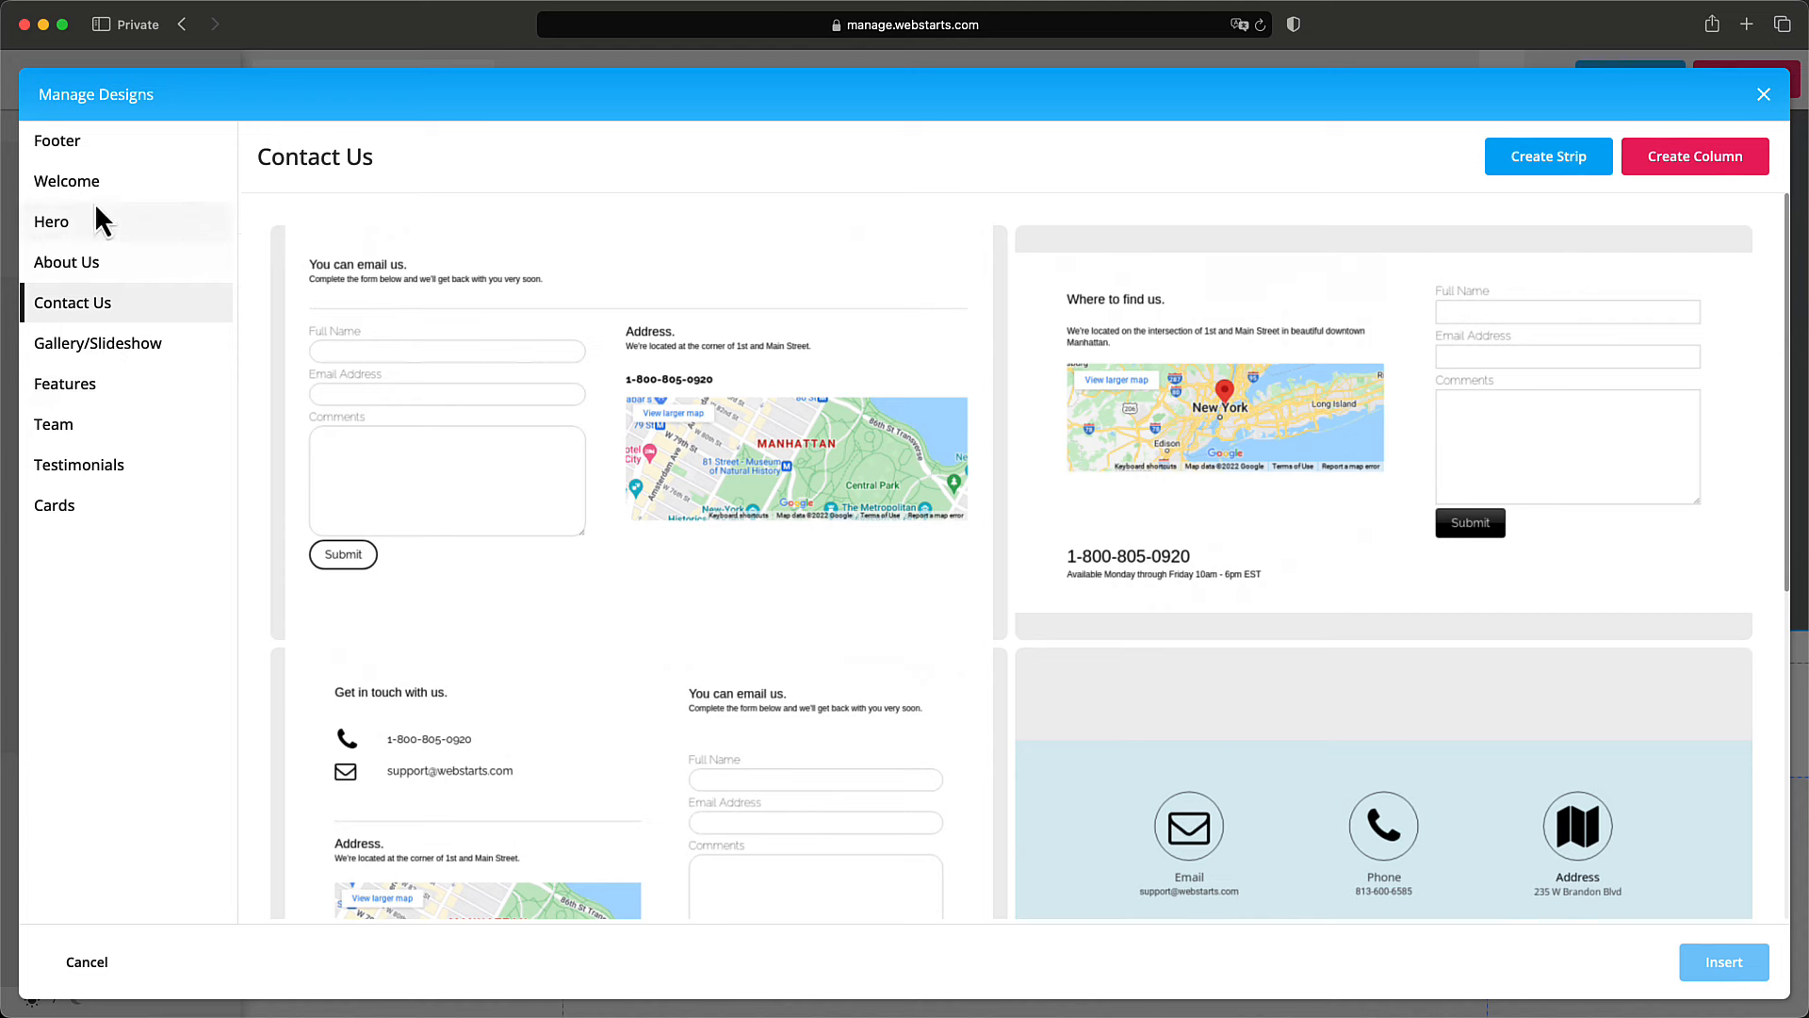
click(94, 383)
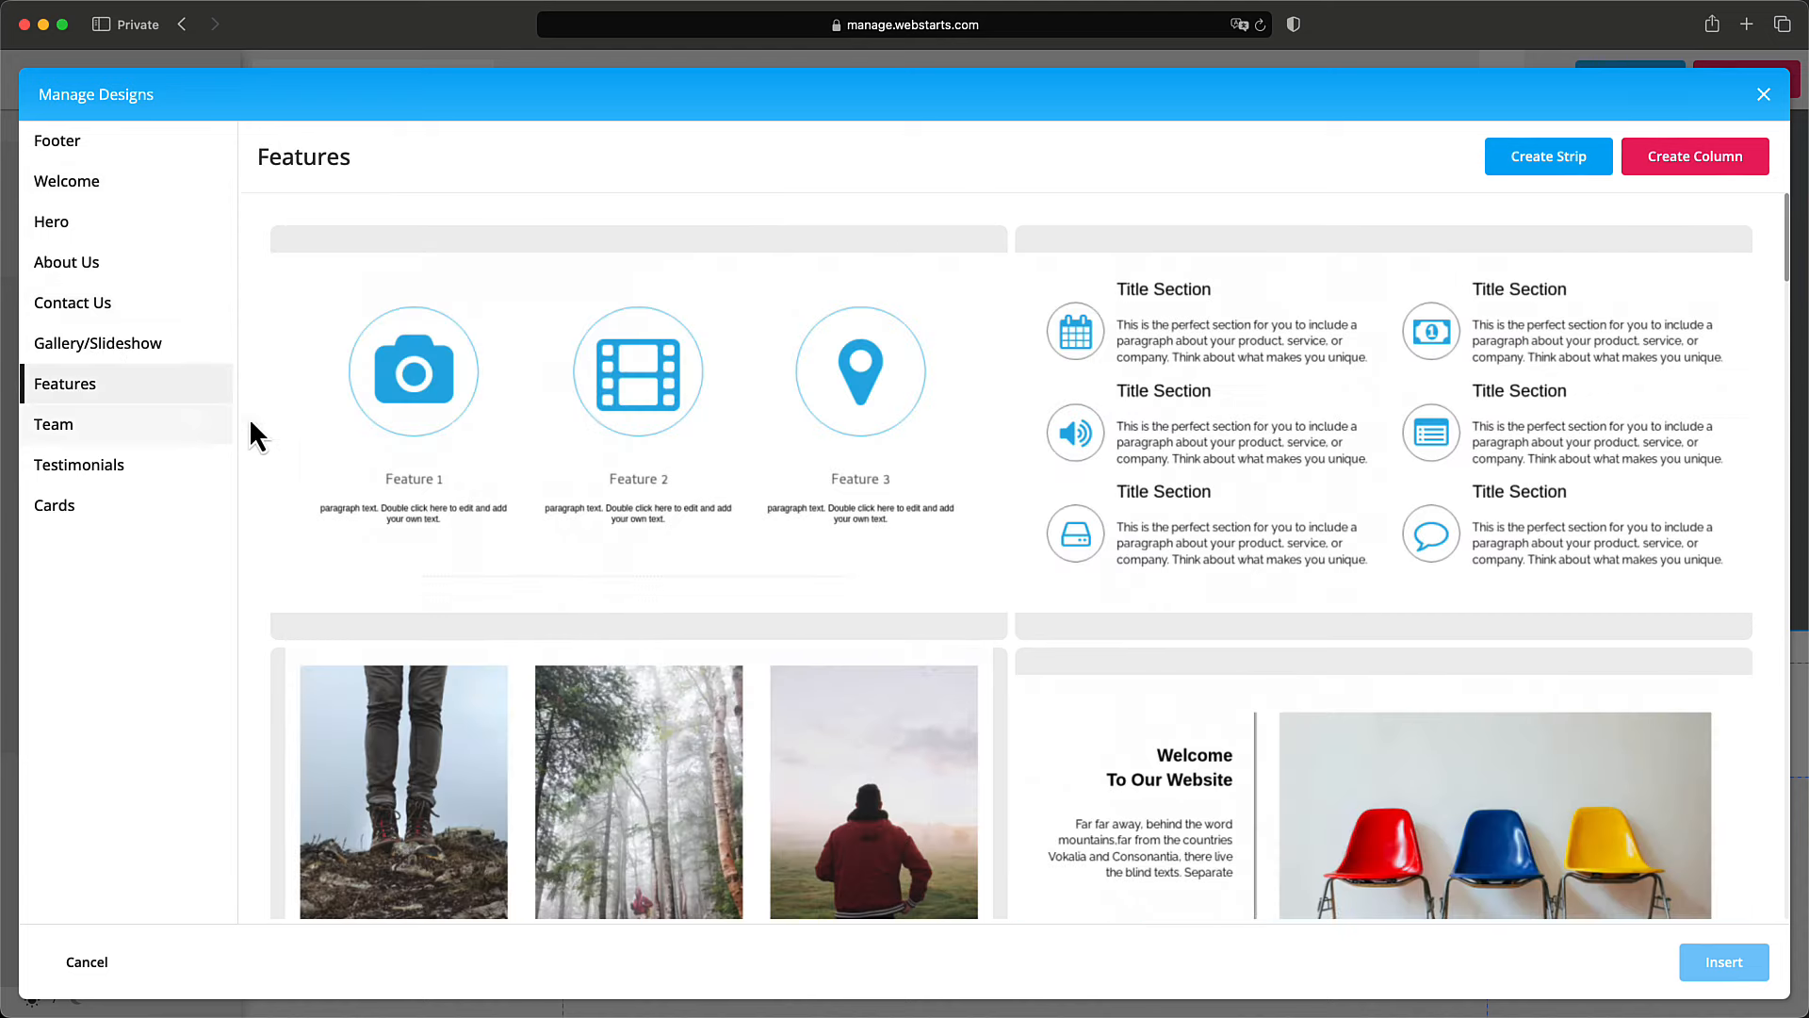
Select the Benefits design among the Features designs and insert it below the hero.
scroll(545, 516, down, 10)
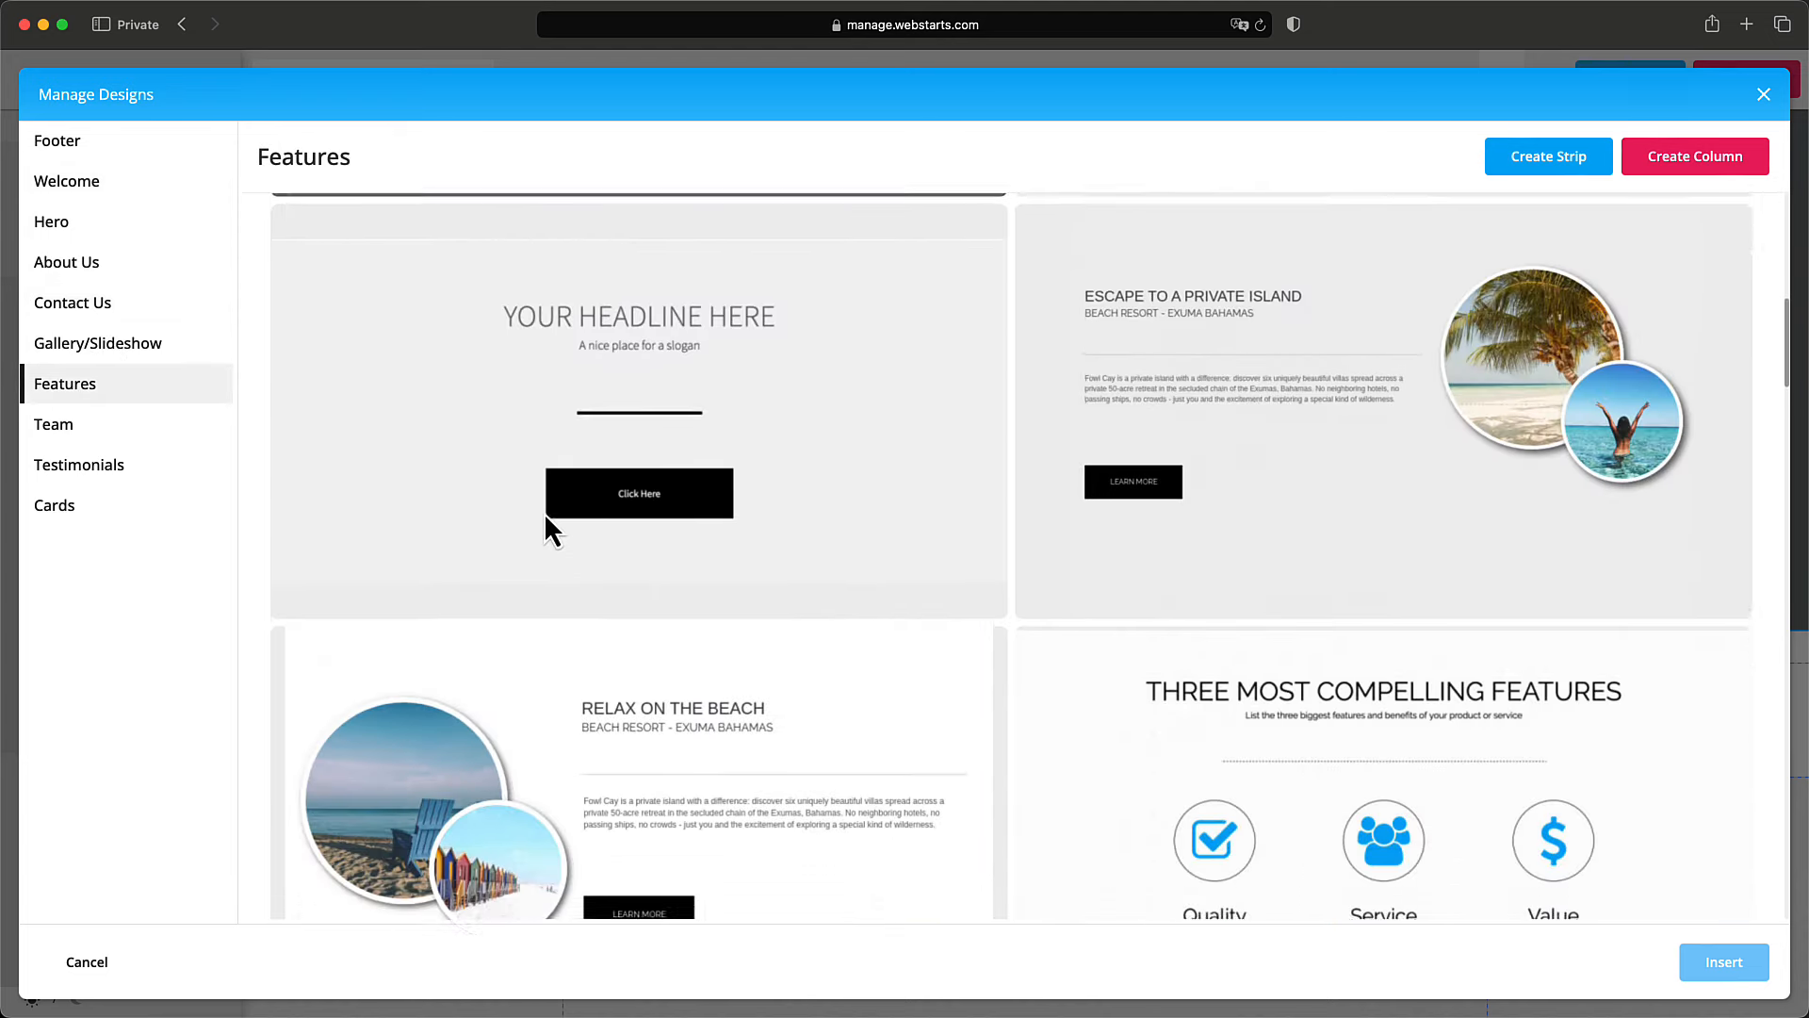
scroll(544, 513, down, 8)
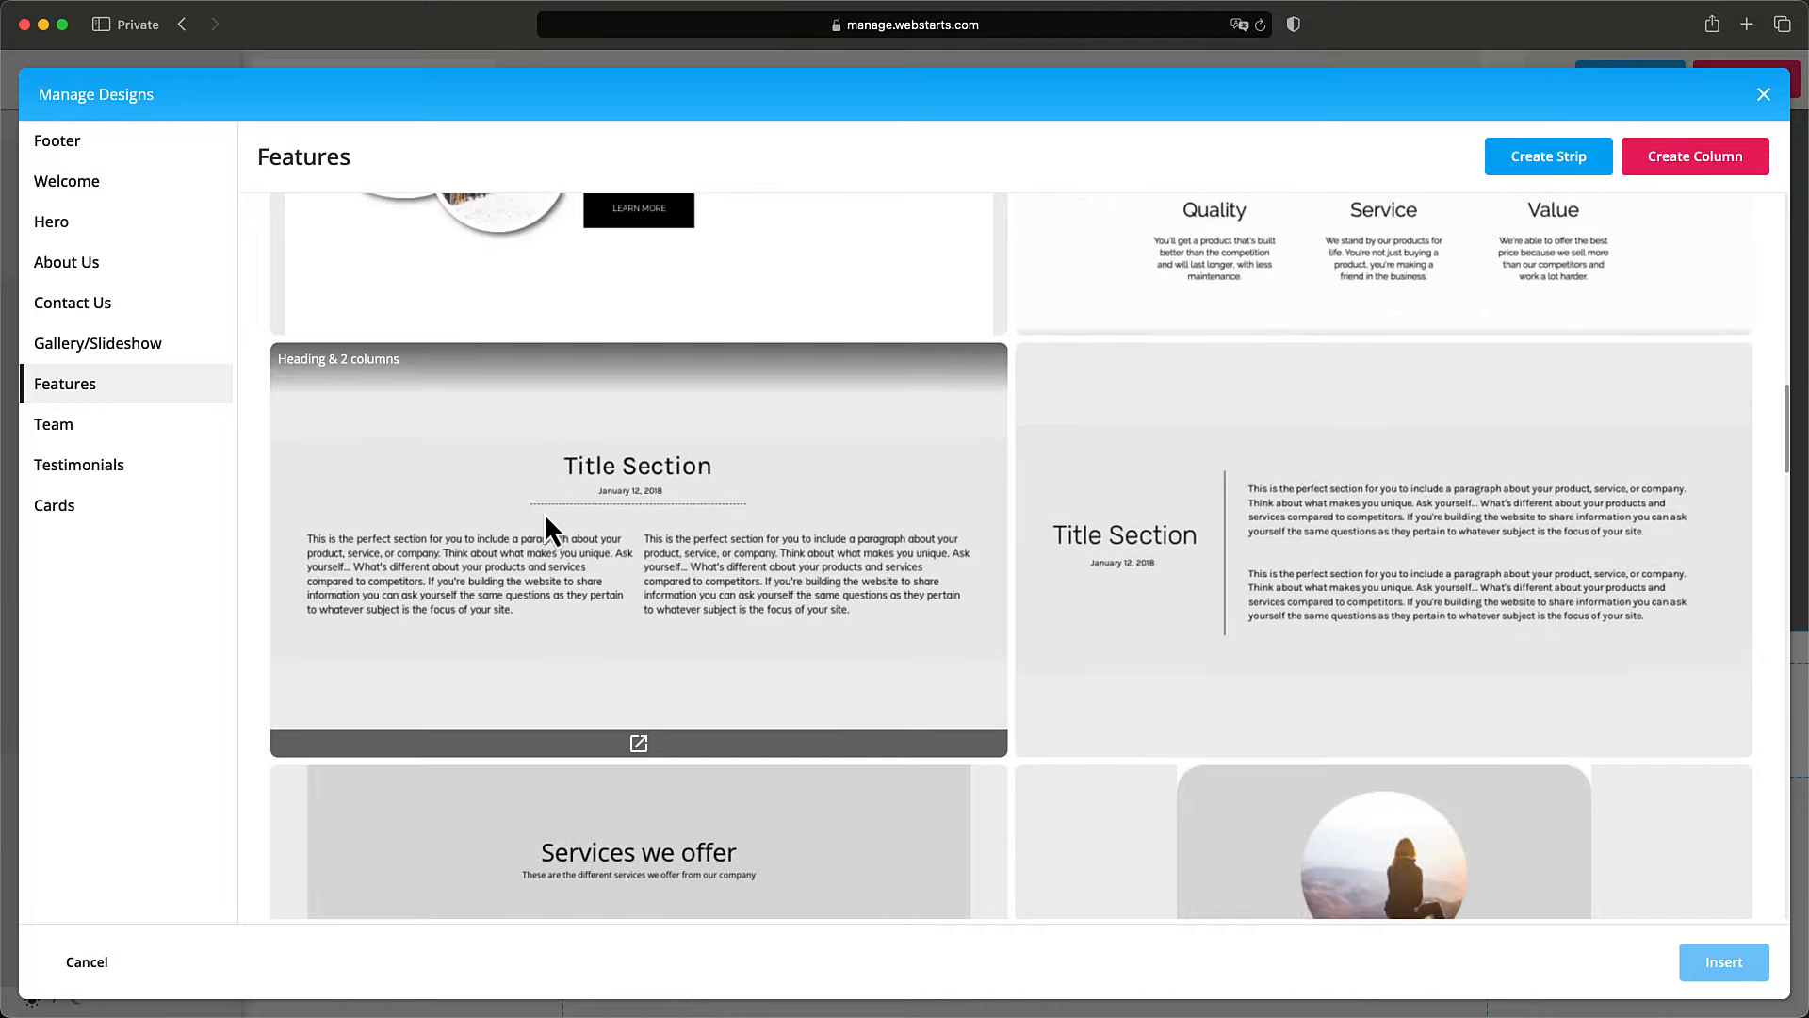
scroll(545, 512, down, 12)
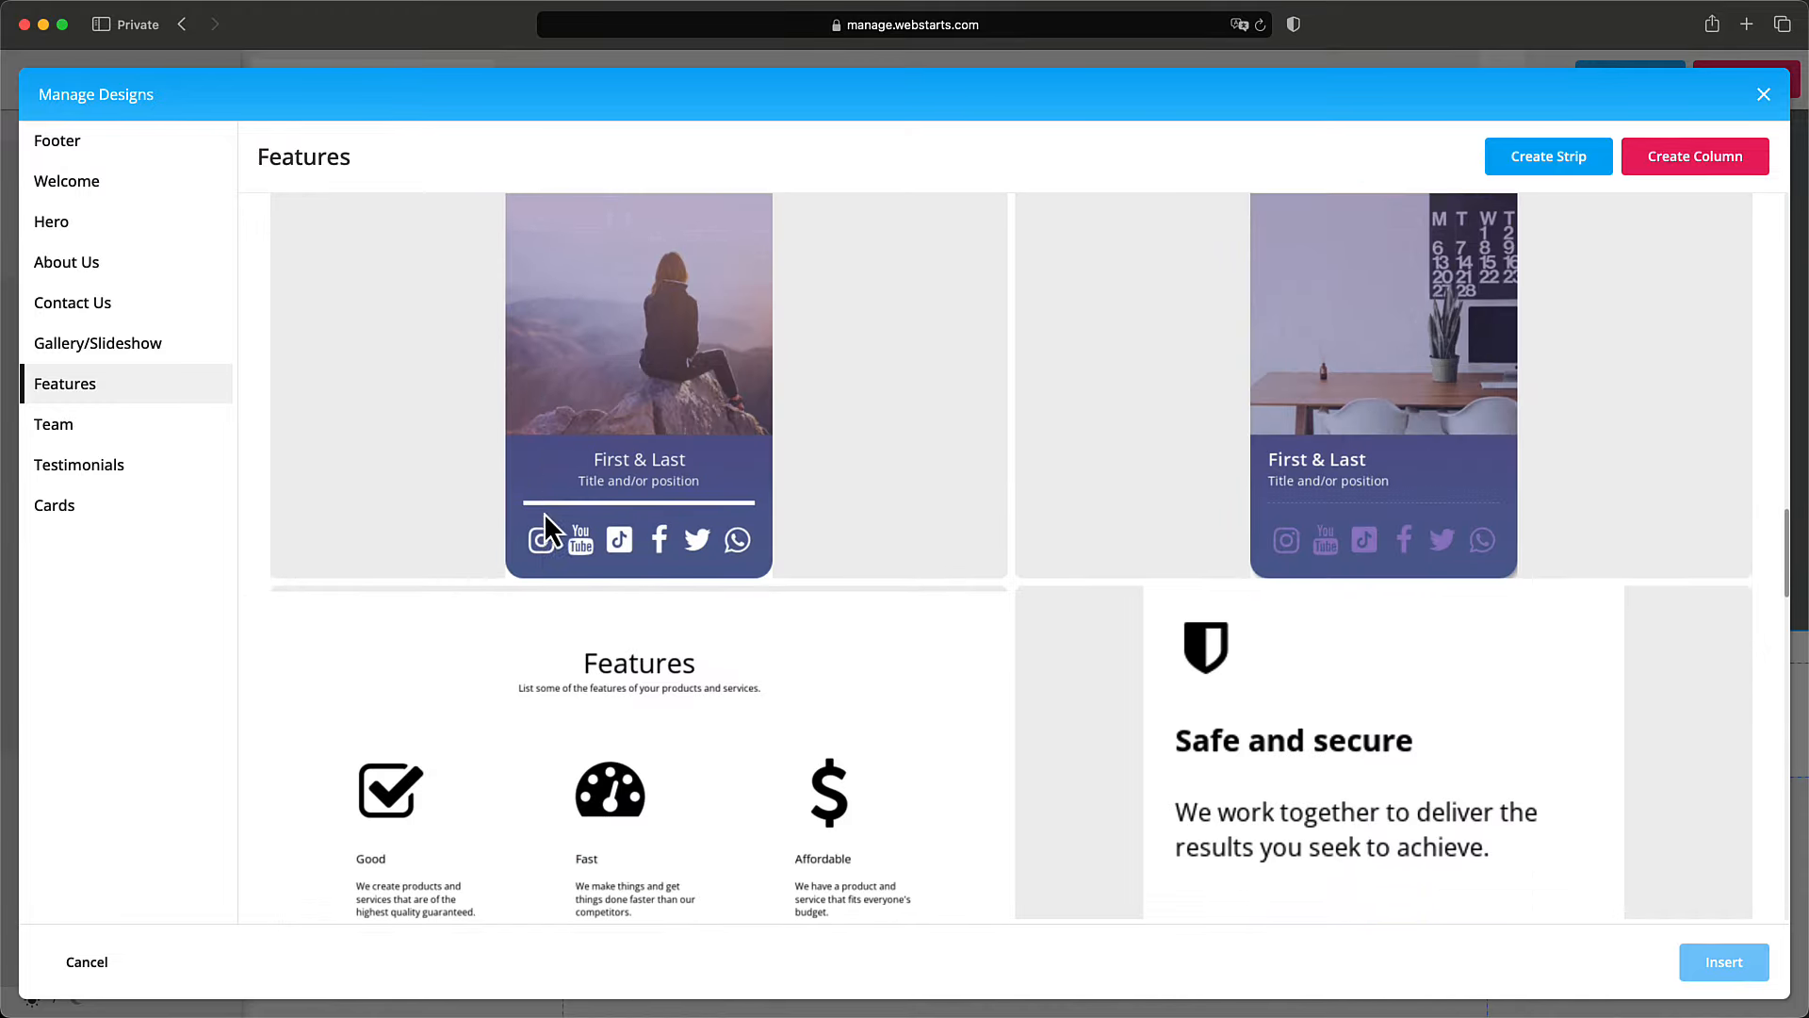
scroll(545, 512, down, 9)
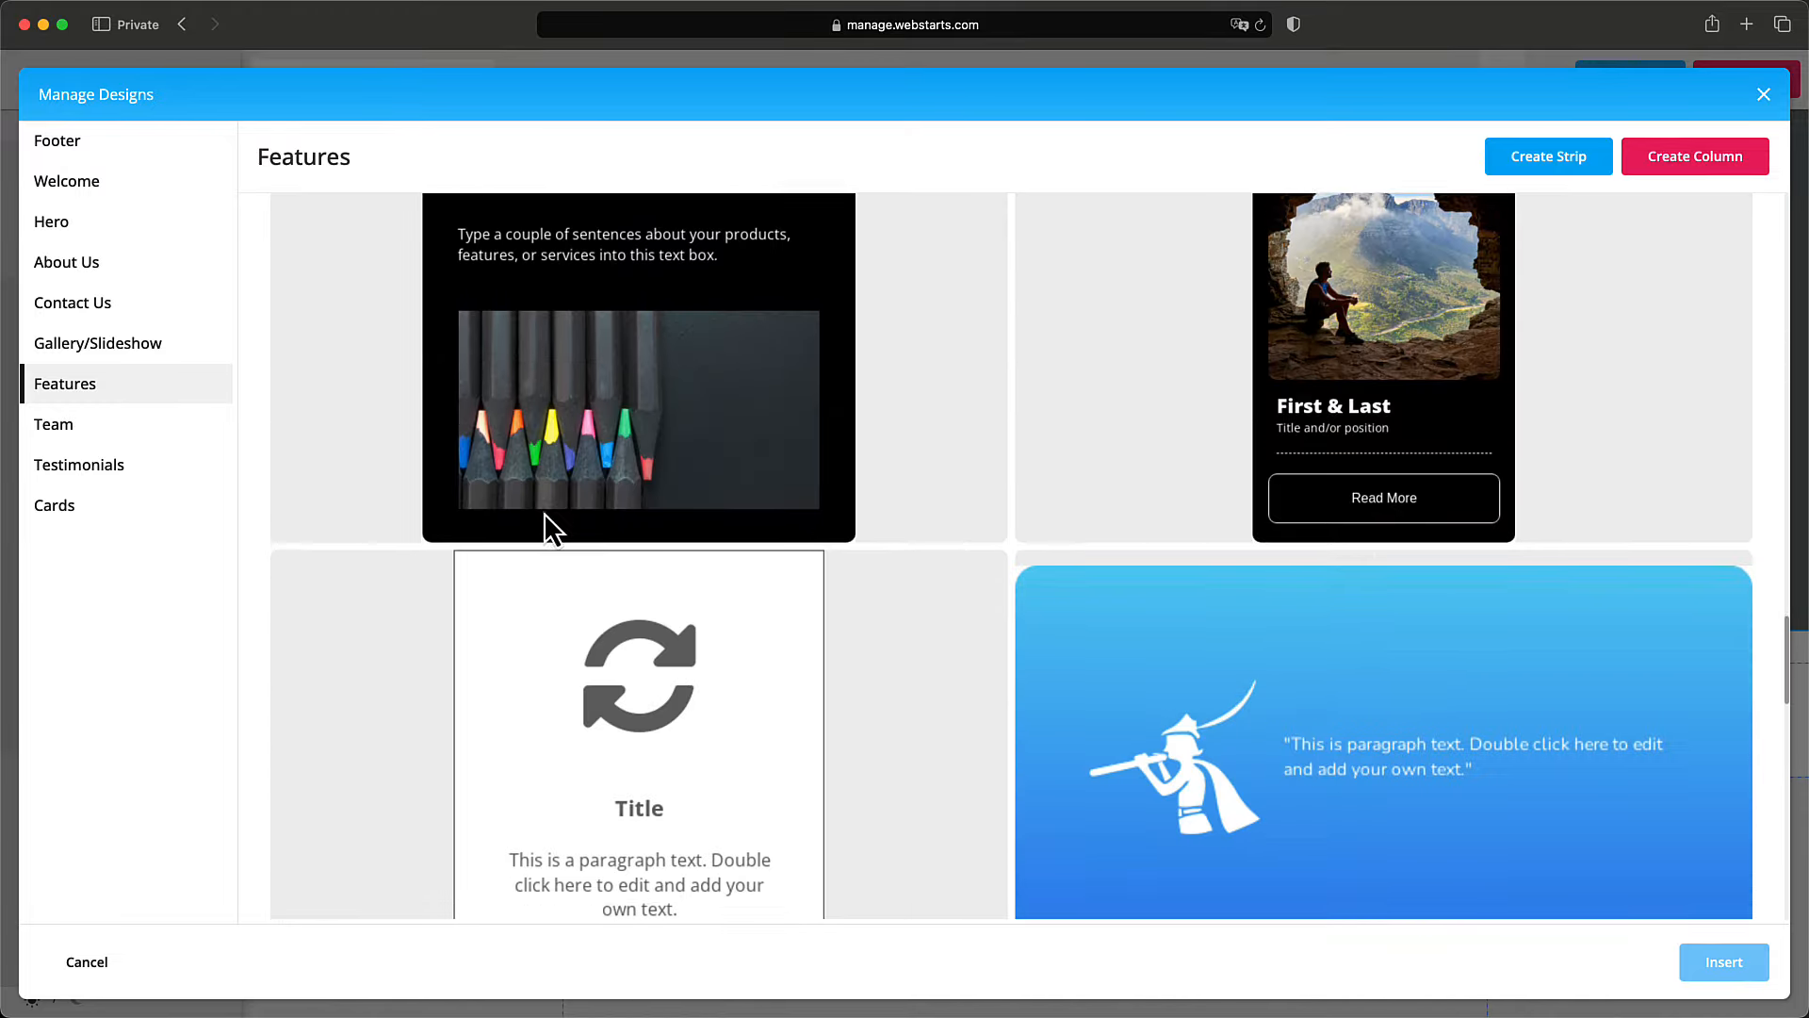
scroll(544, 513, down, 10)
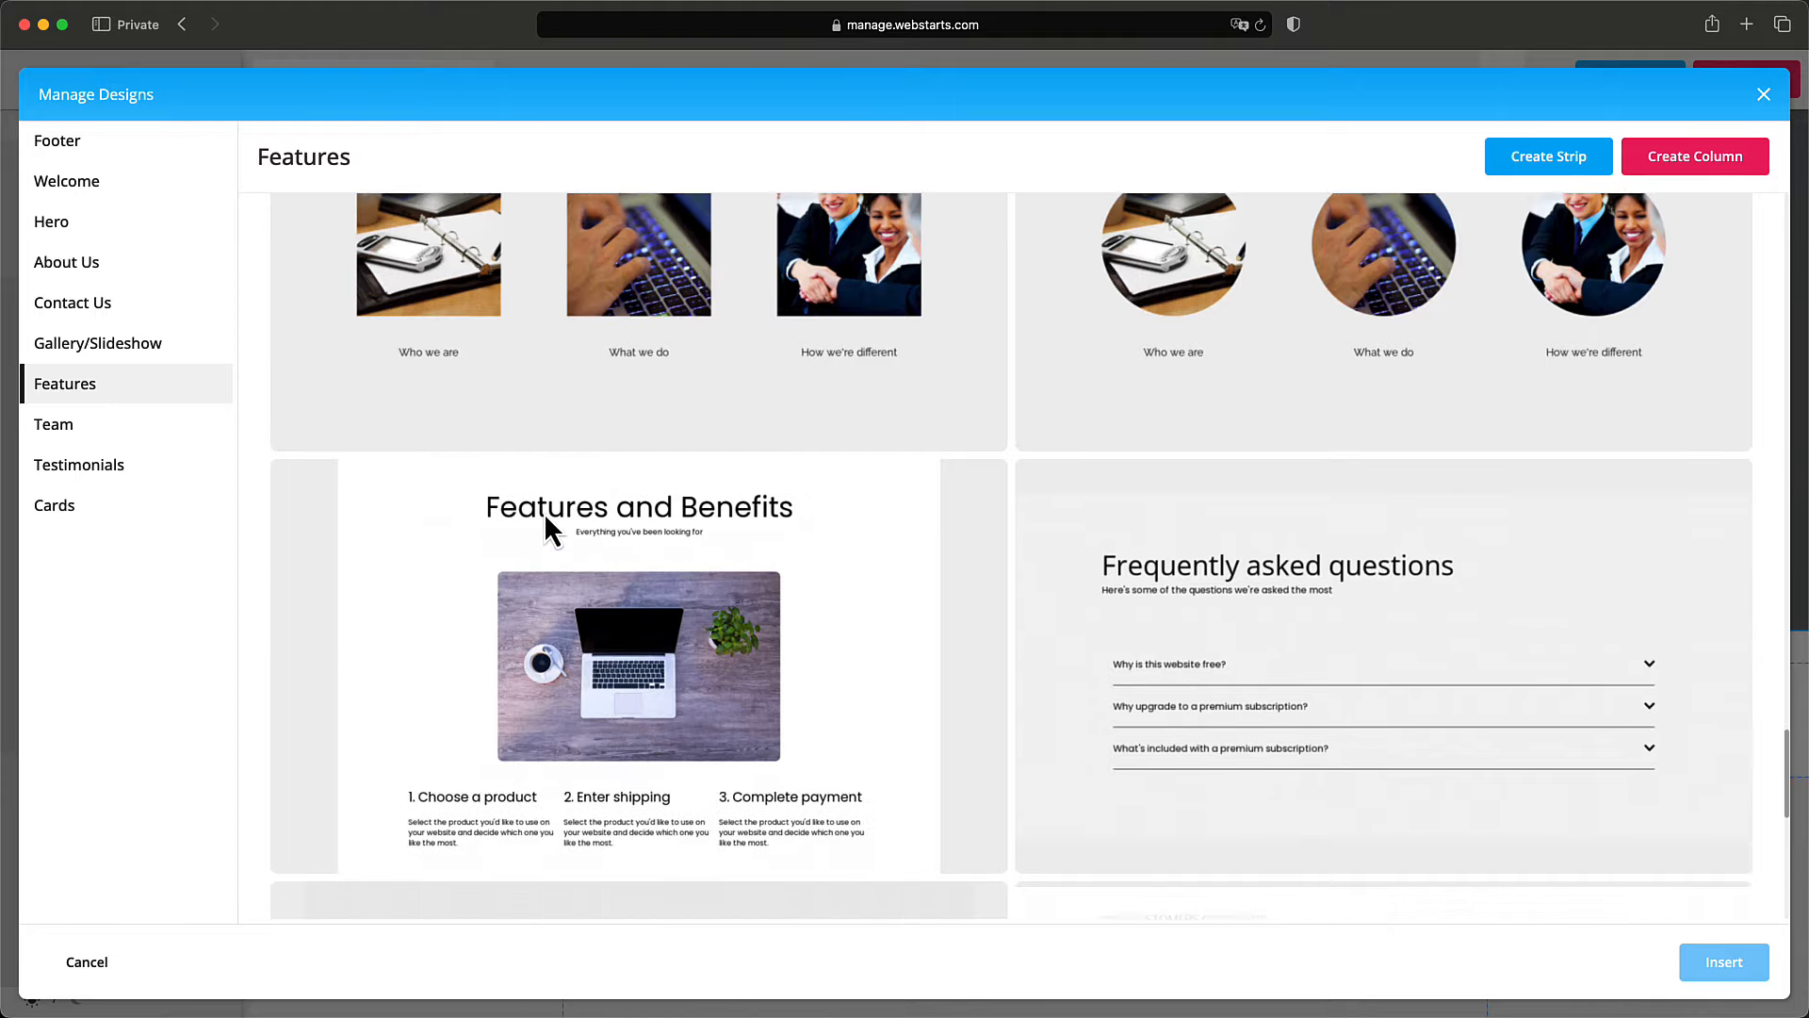
scroll(545, 511, down, 1)
scroll(545, 512, up, 2)
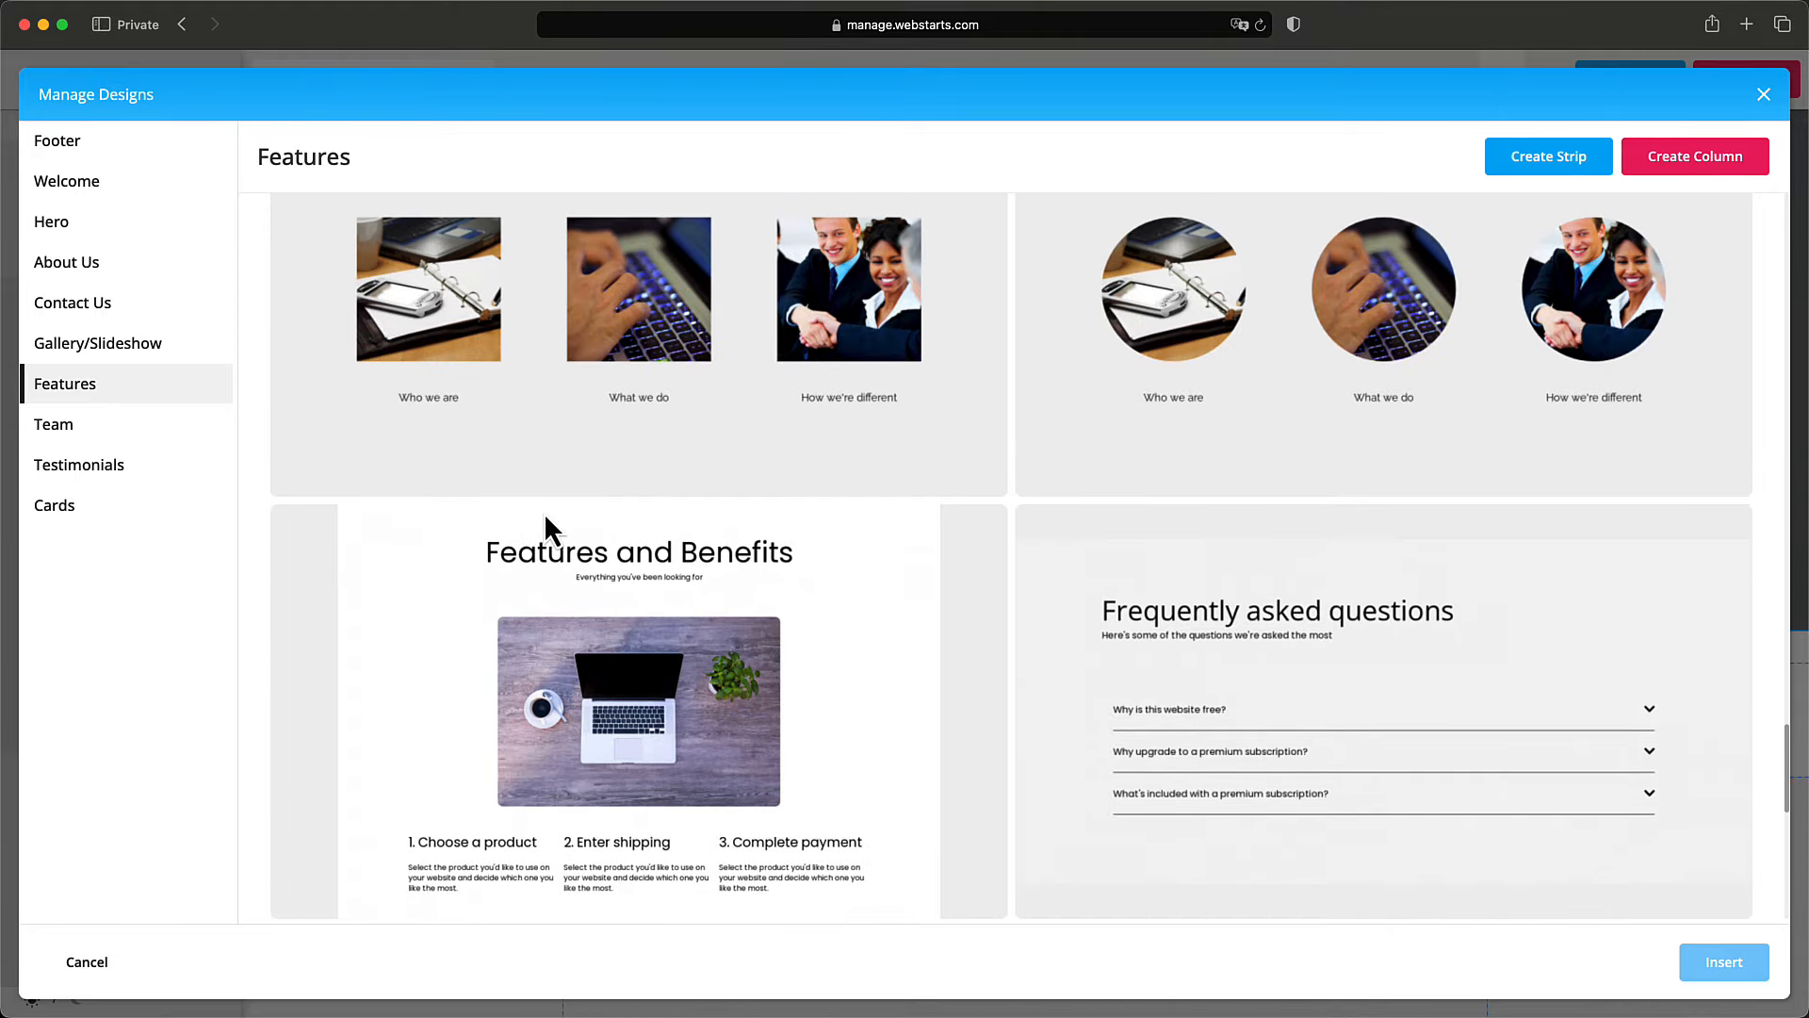
scroll(545, 512, down, 3)
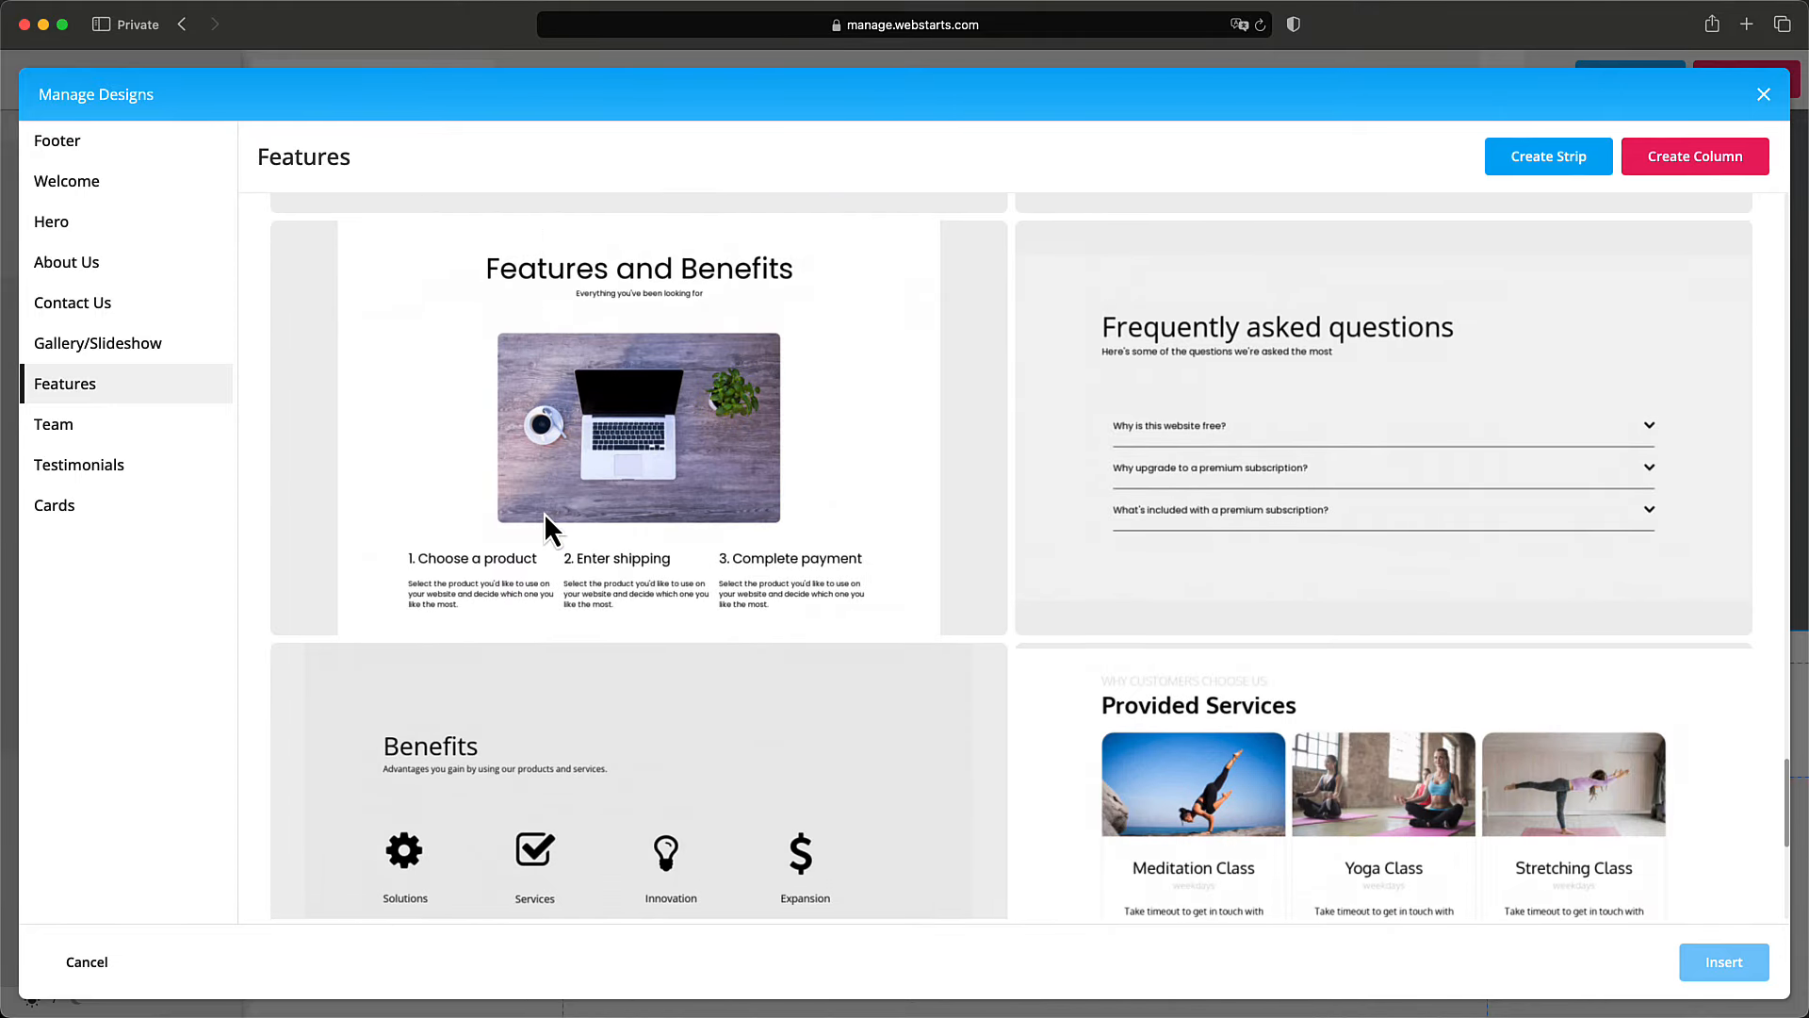
scroll(553, 513, down, 3)
click(705, 528)
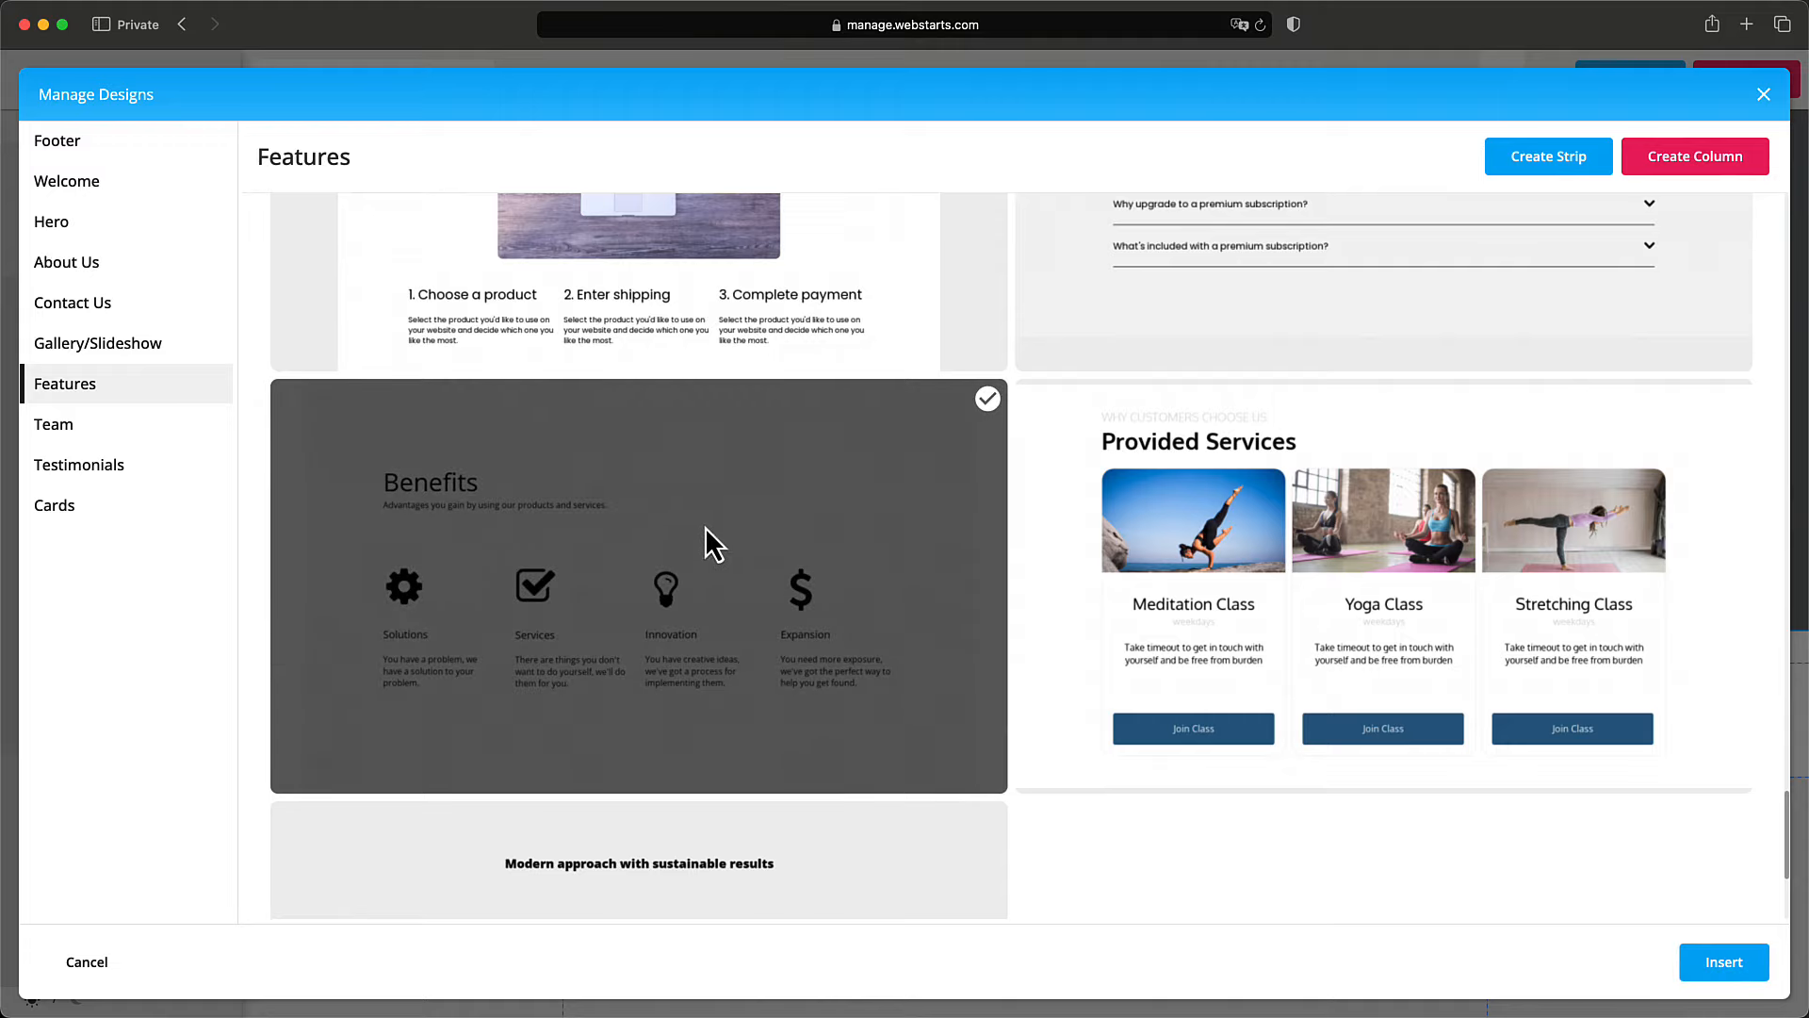
click(1707, 963)
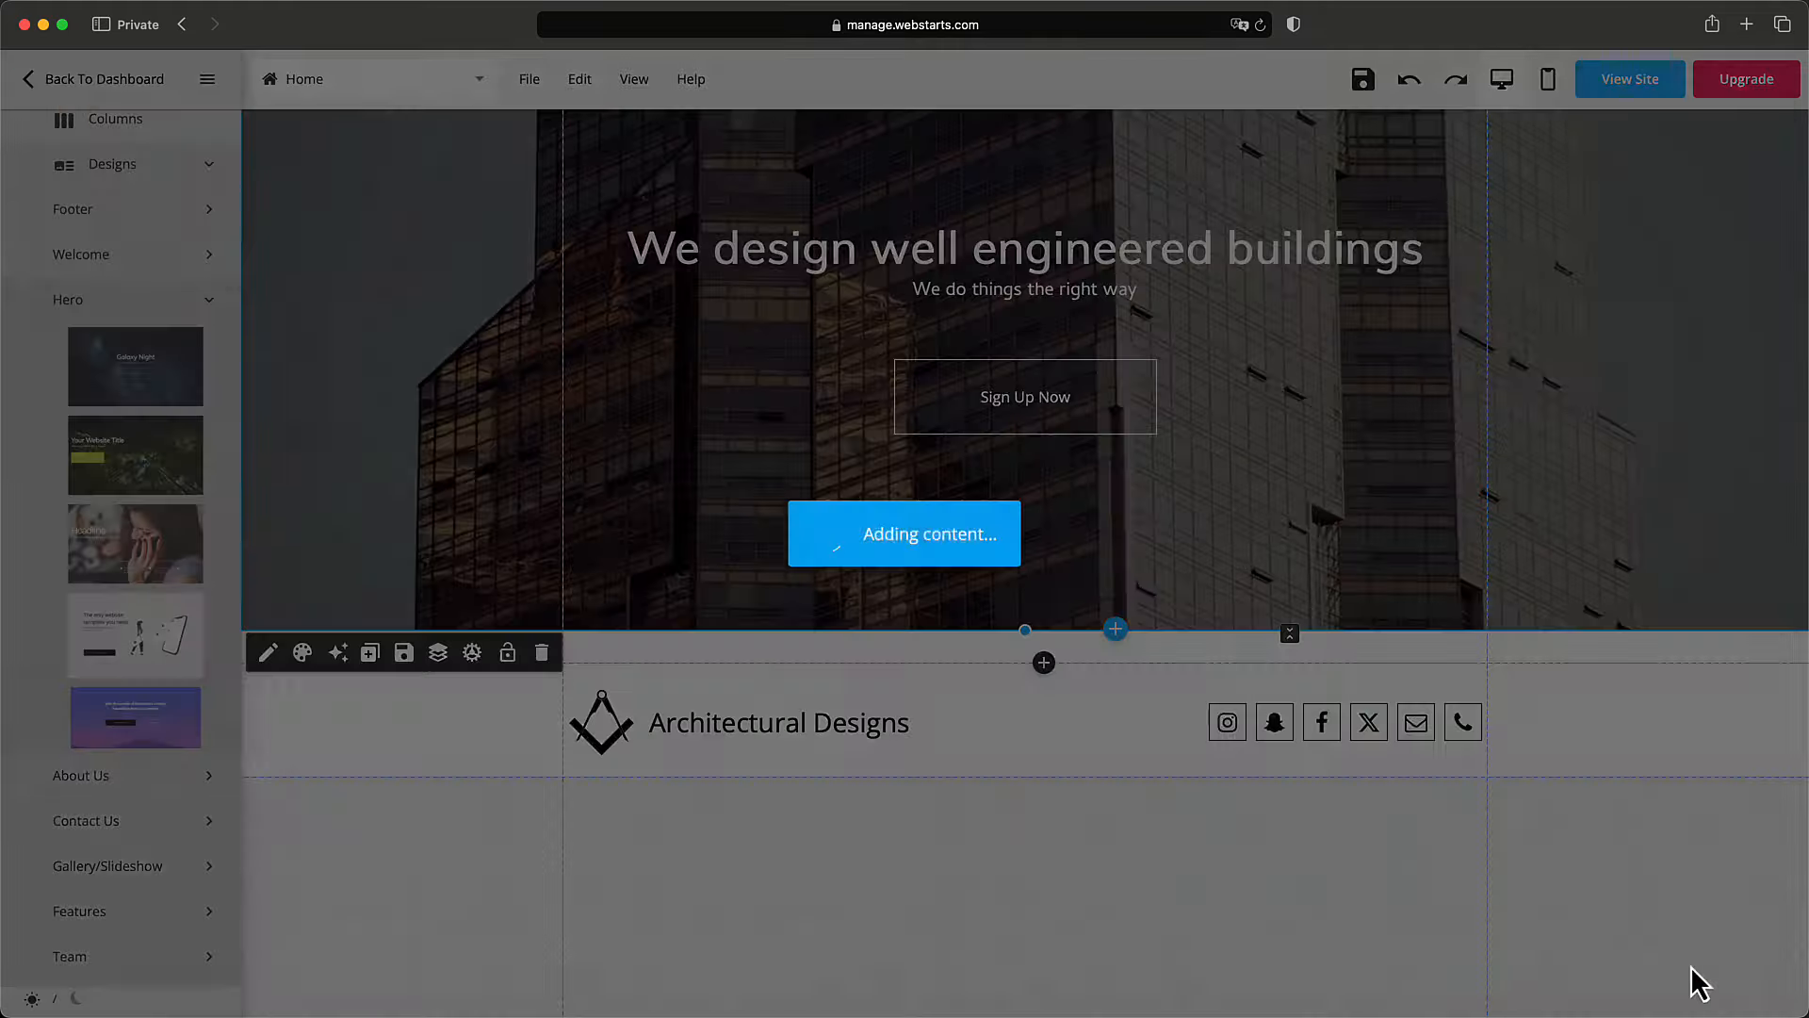
Select the Benefits heading and select the word Benefits in its text.
scroll(1158, 829, up, 3)
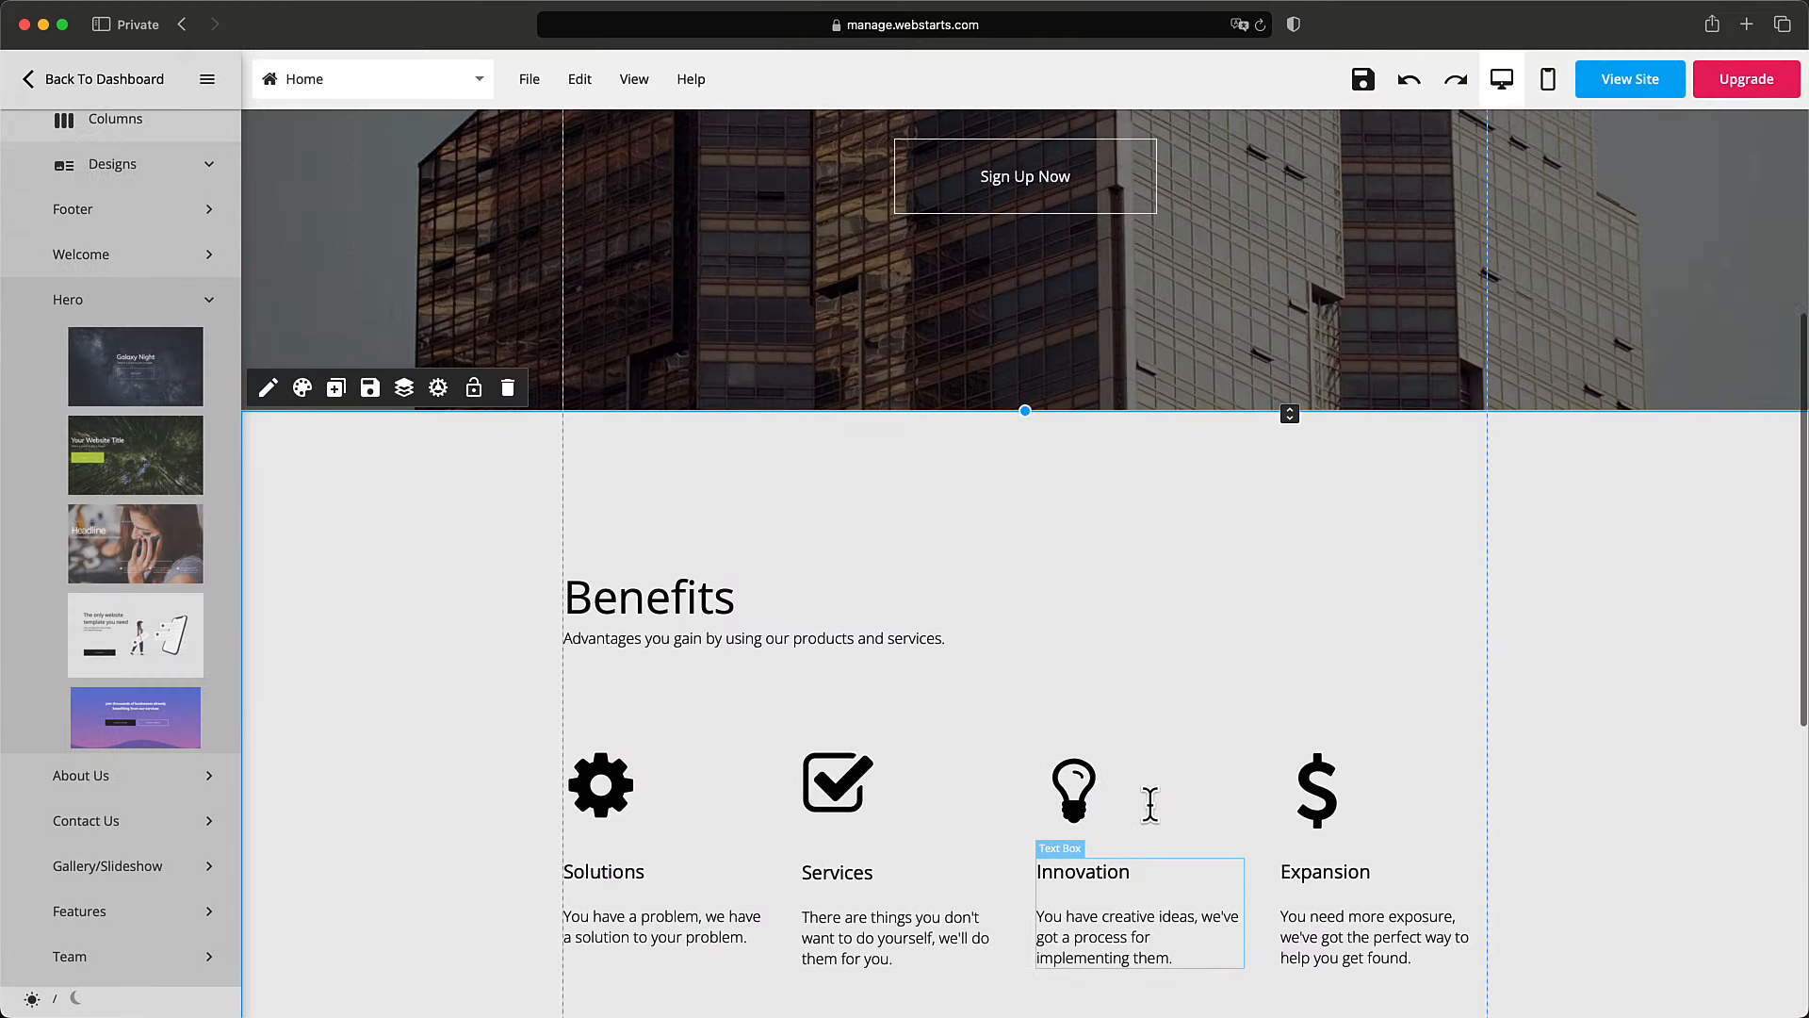
scroll(1156, 810, down, 3)
scroll(1155, 808, down, 1)
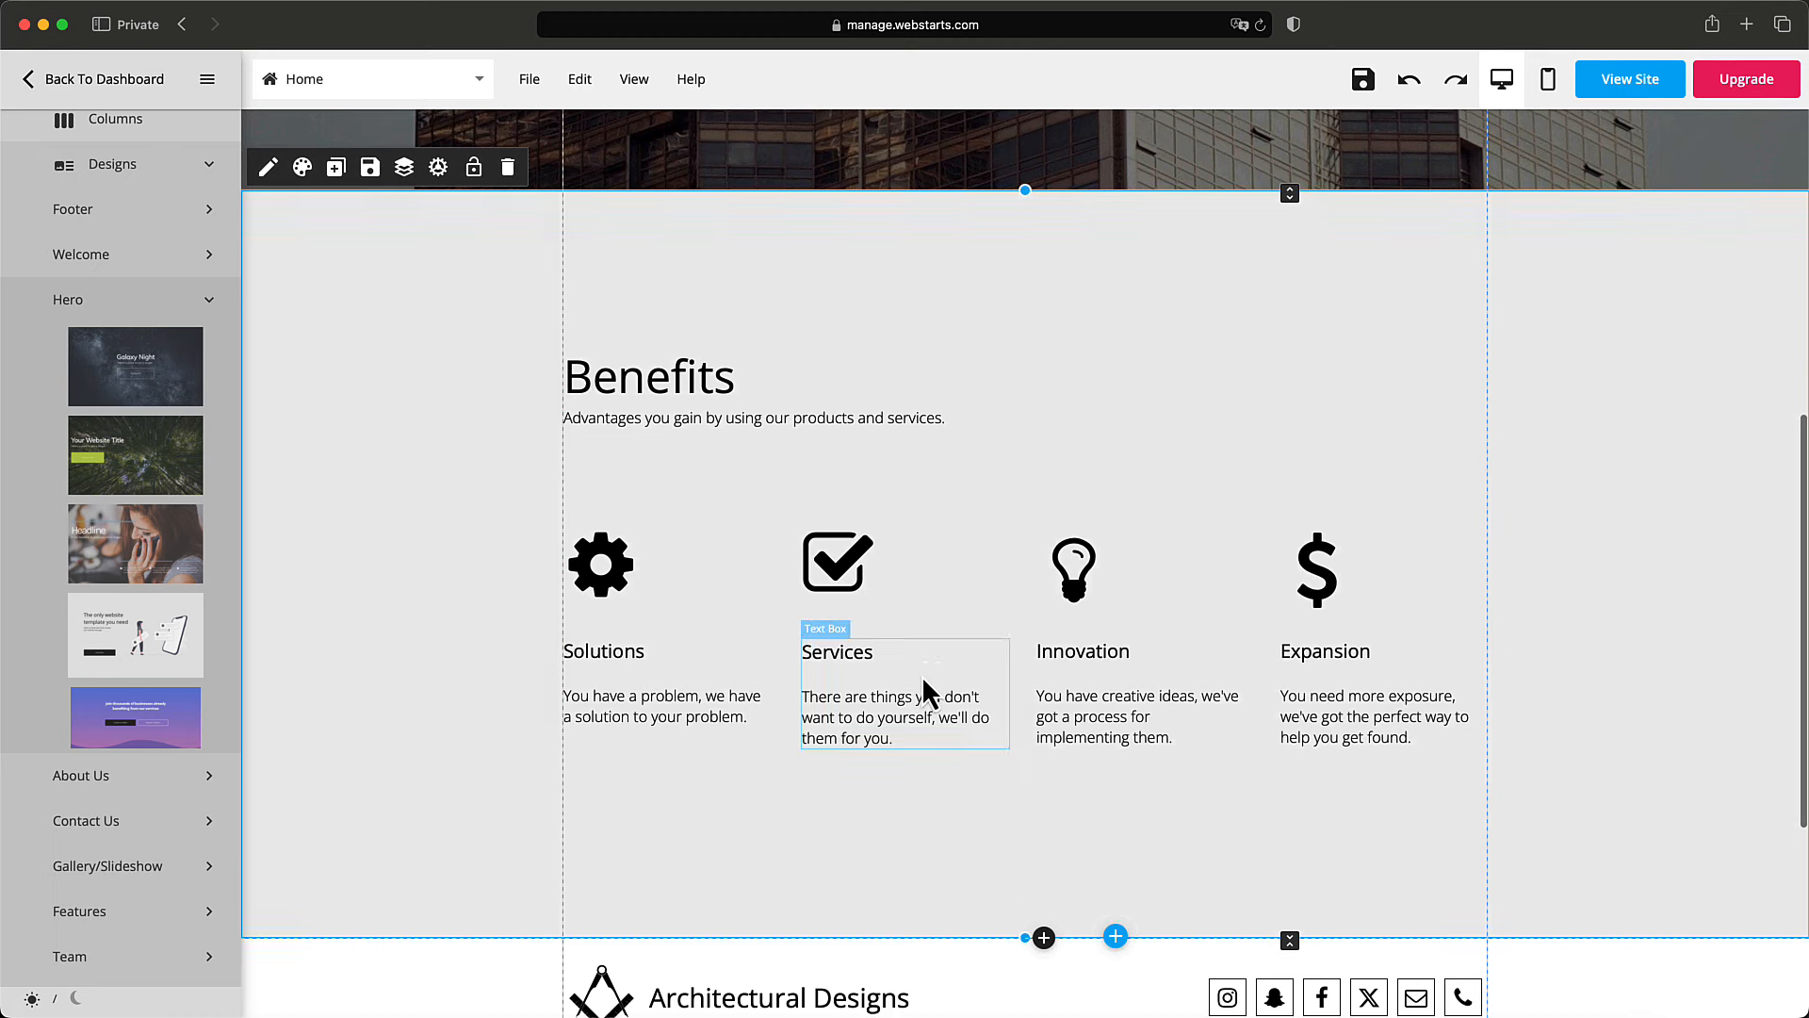
scroll(925, 695, down, 3)
scroll(924, 677, up, 3)
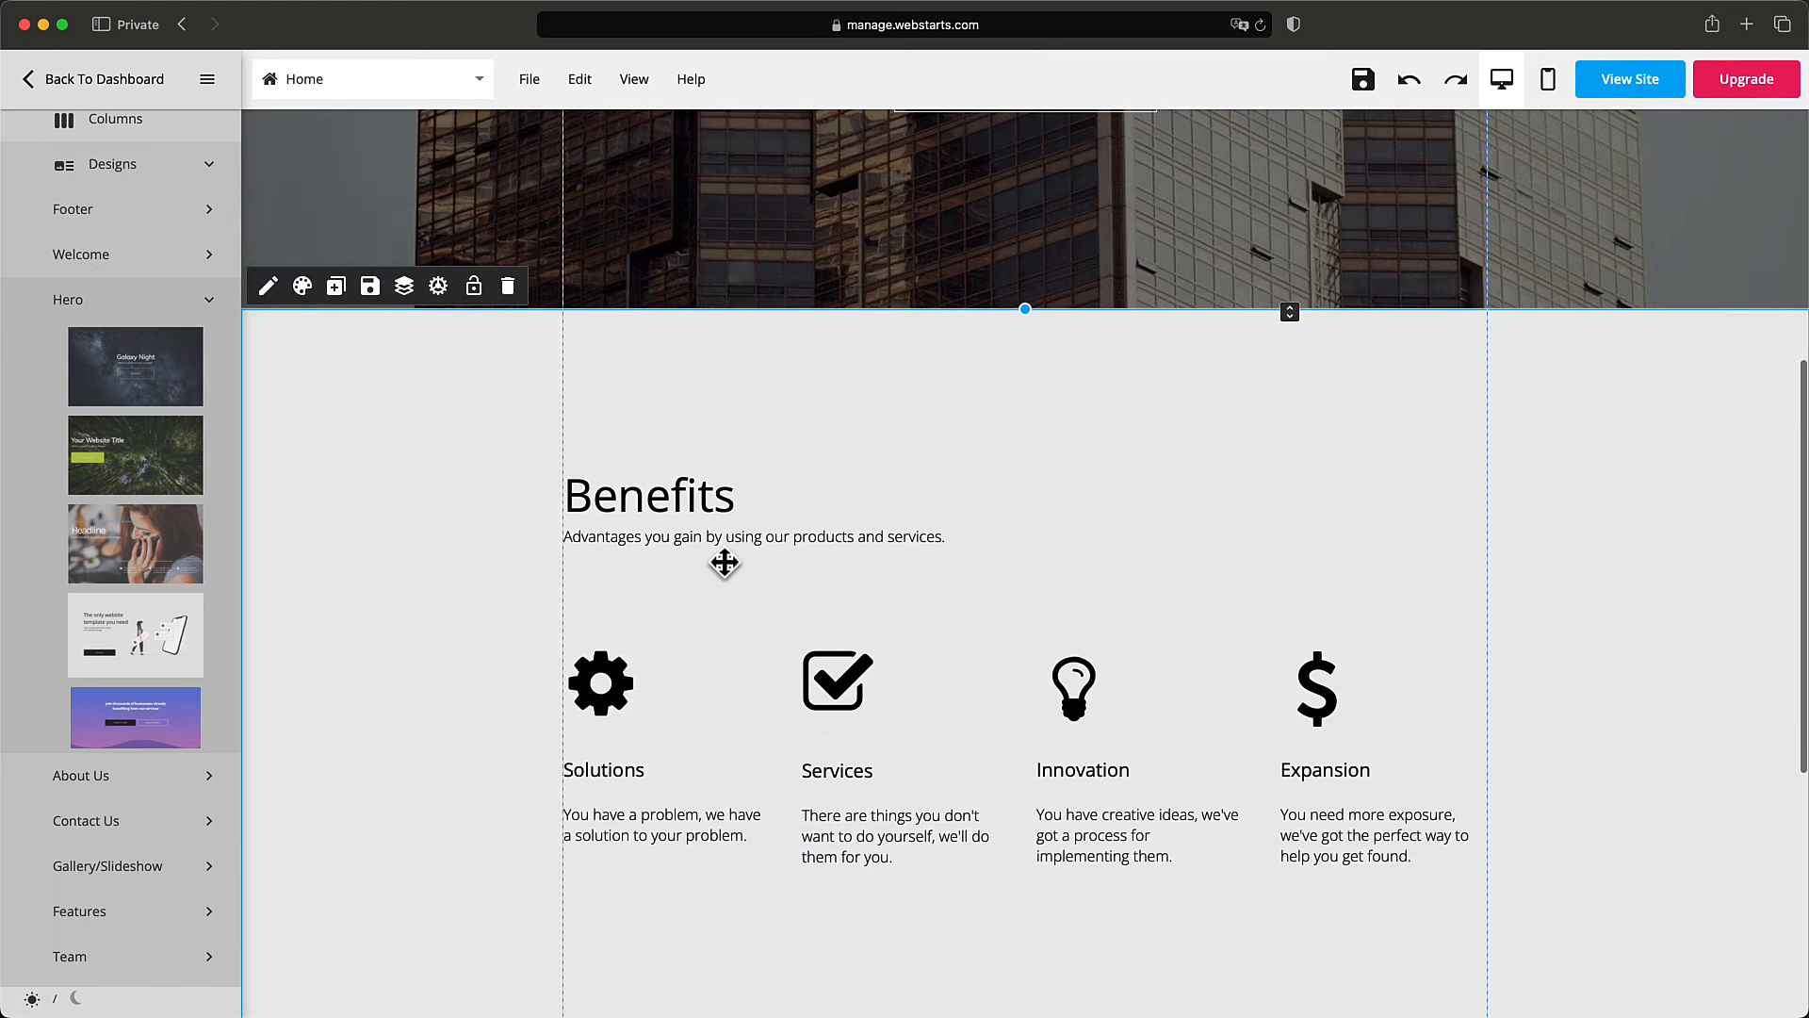
click(712, 509)
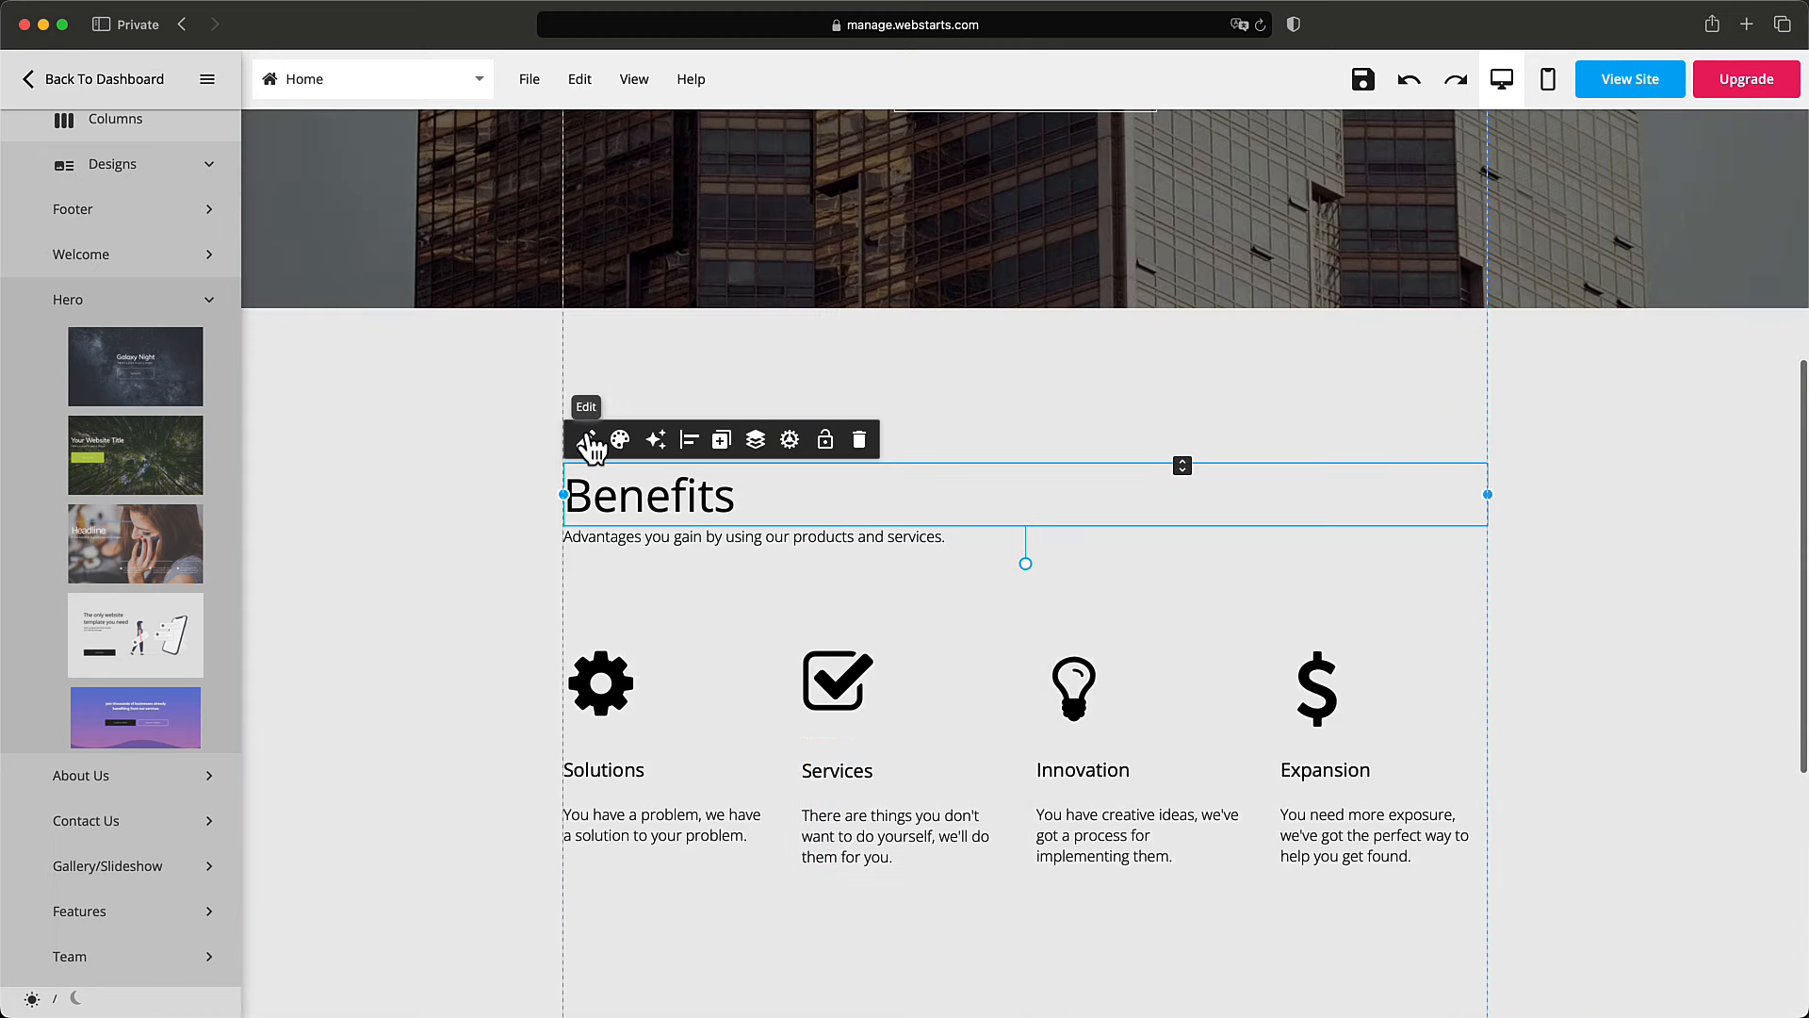
click(589, 441)
double_click(663, 489)
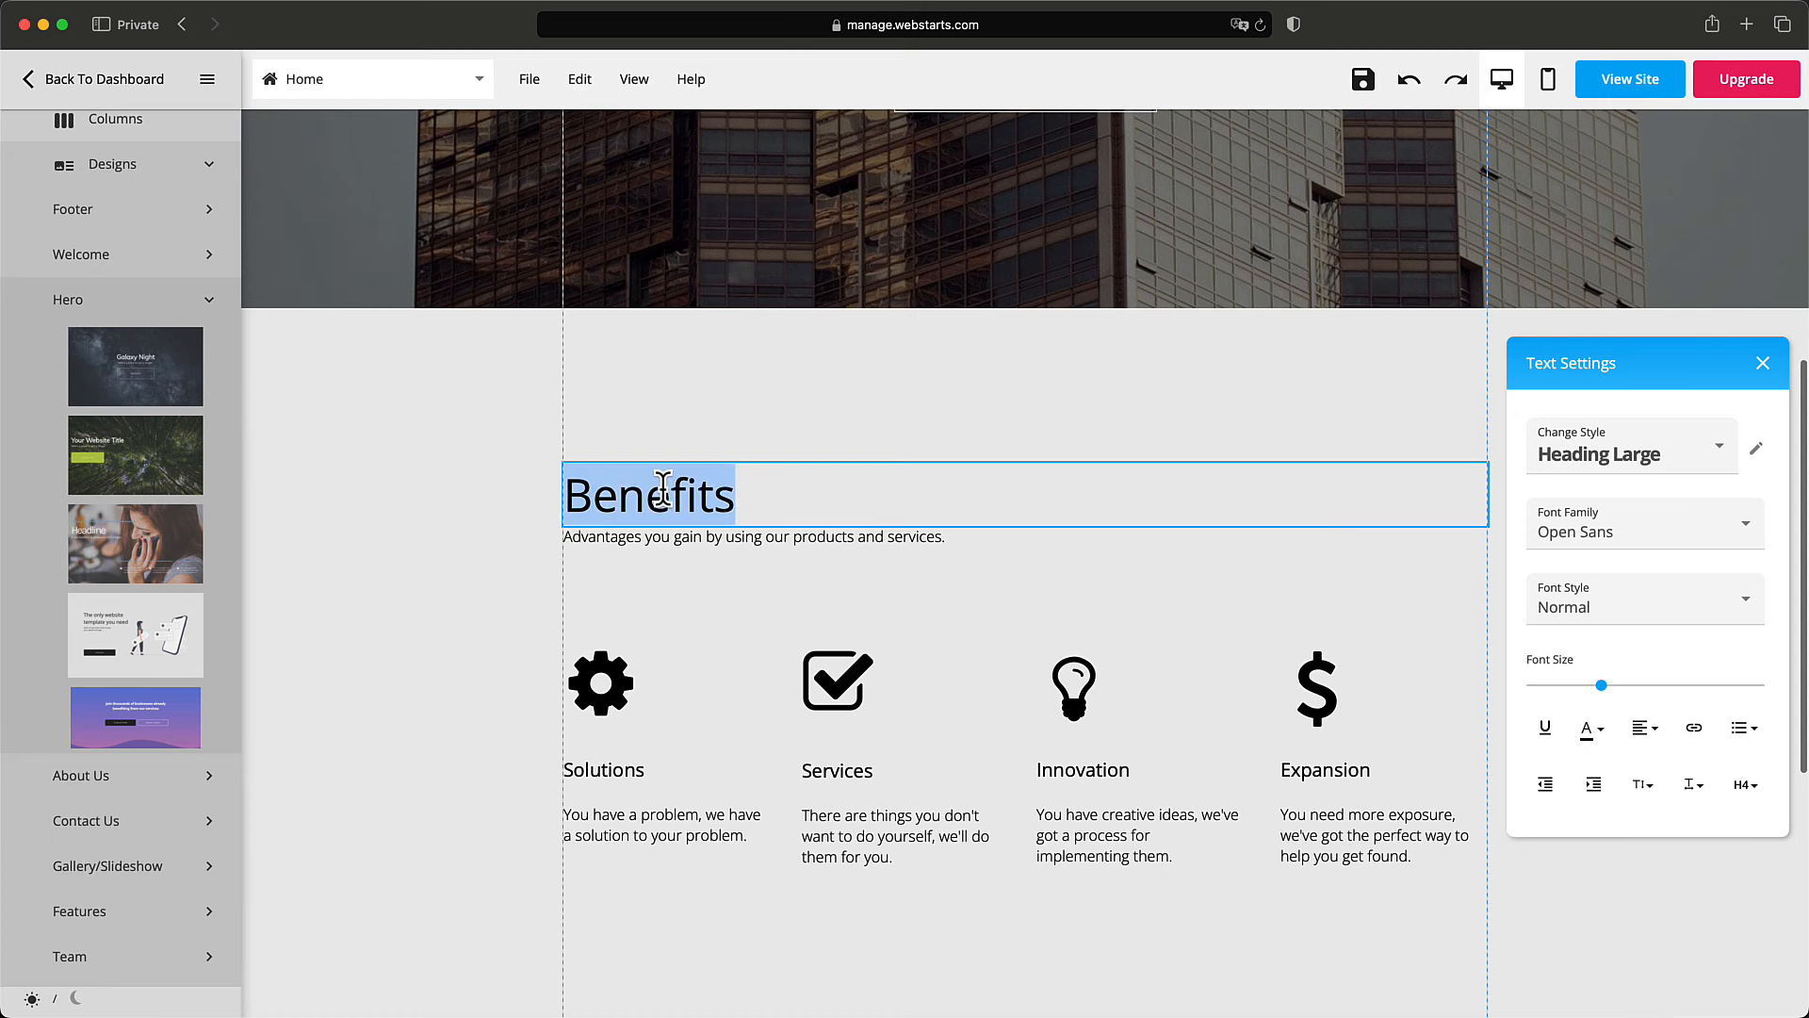
click(717, 532)
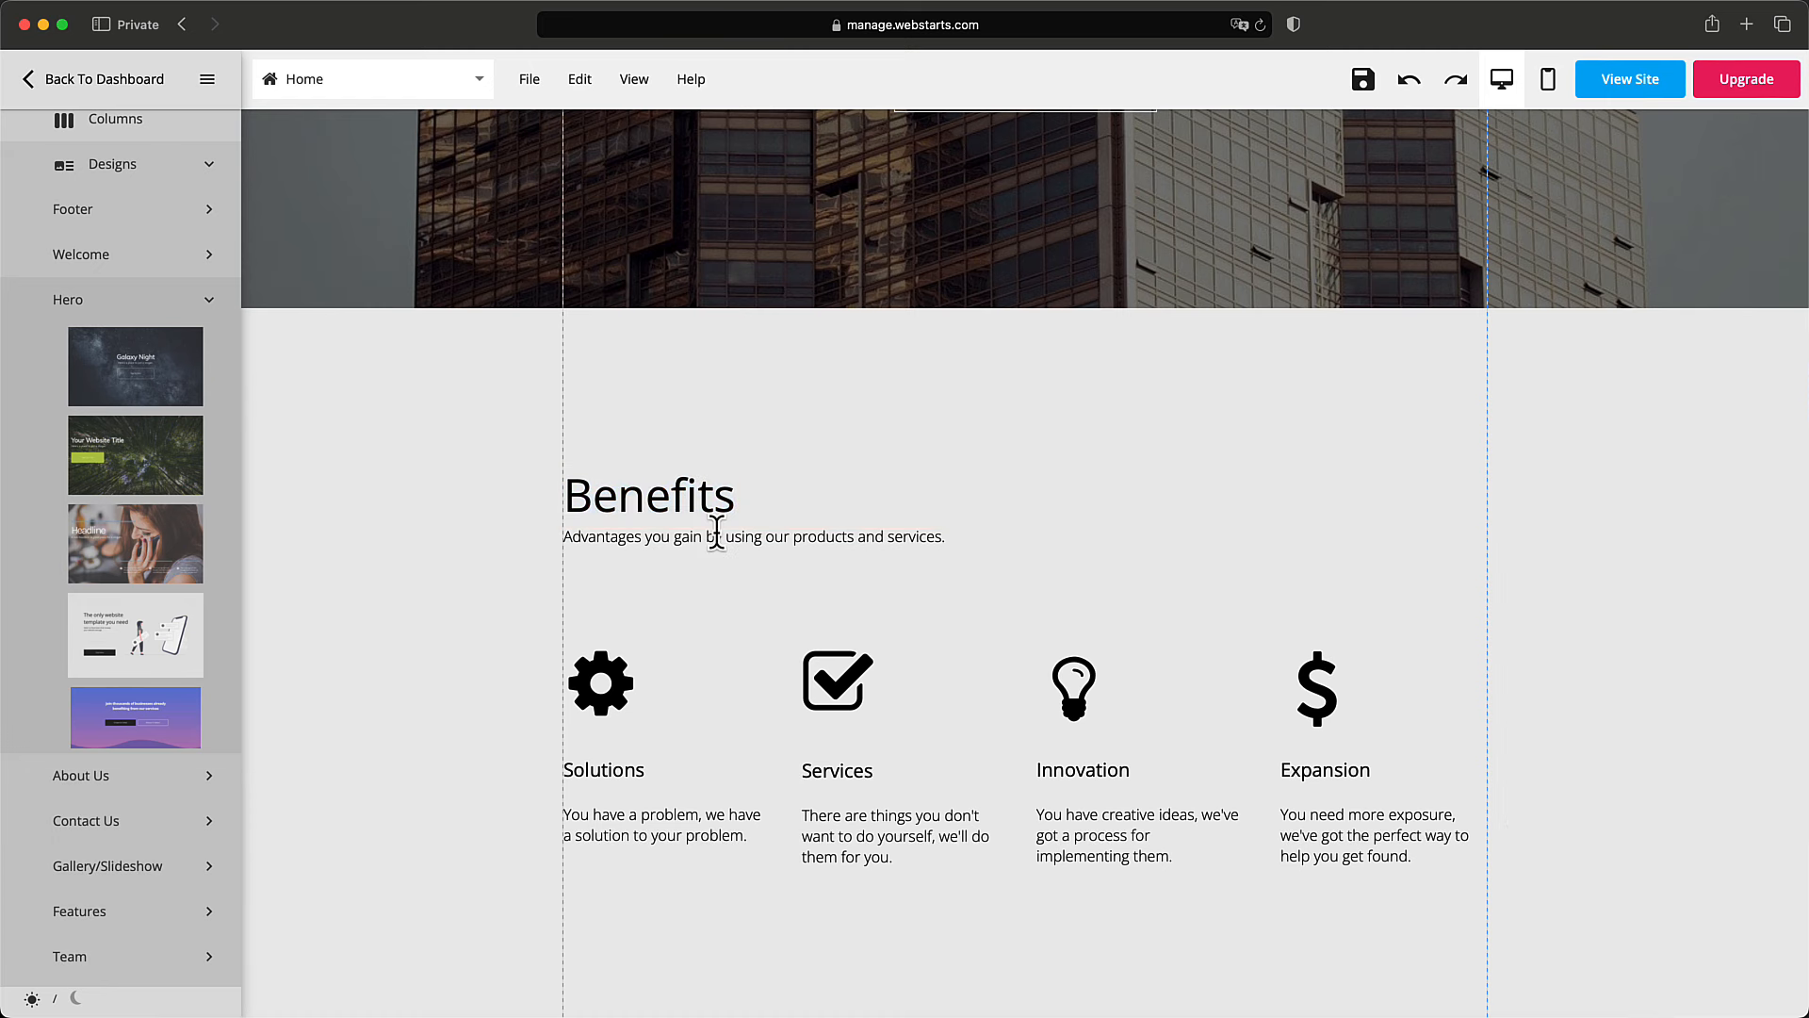
Select the subtitle under Benefits, then the whole grey Benefits strip.
click(718, 535)
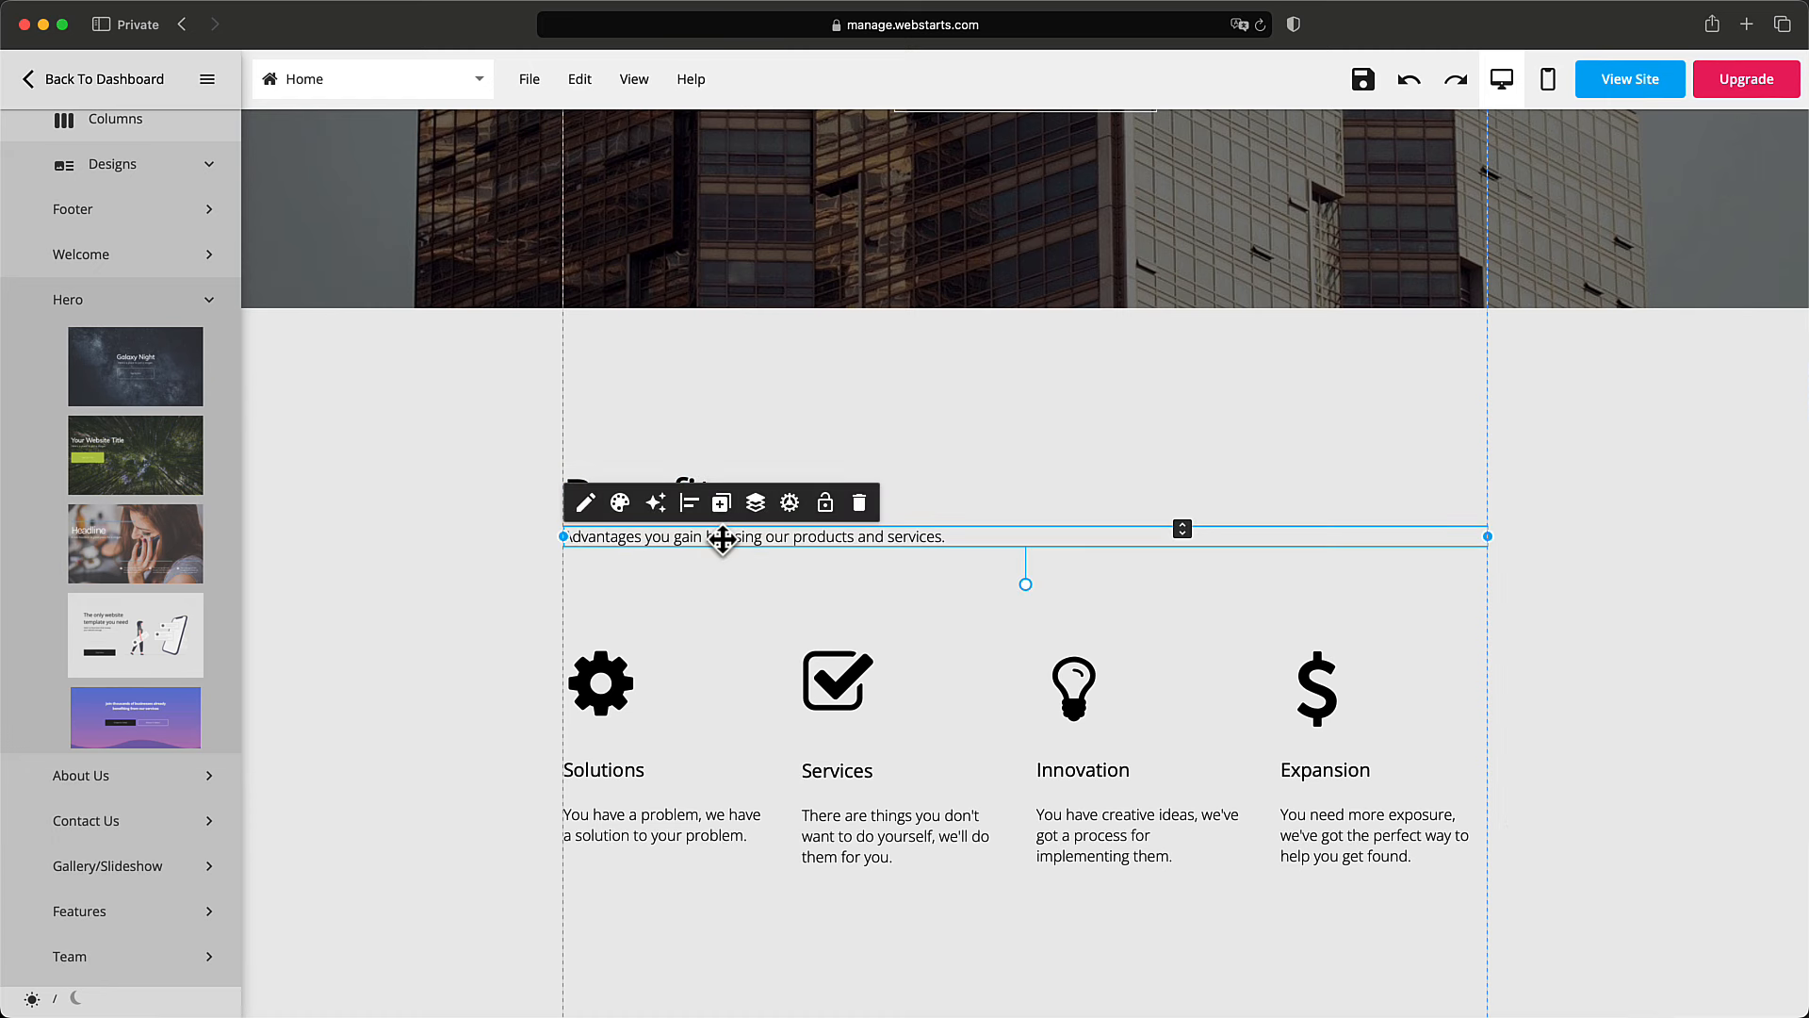
scroll(759, 541, down, 3)
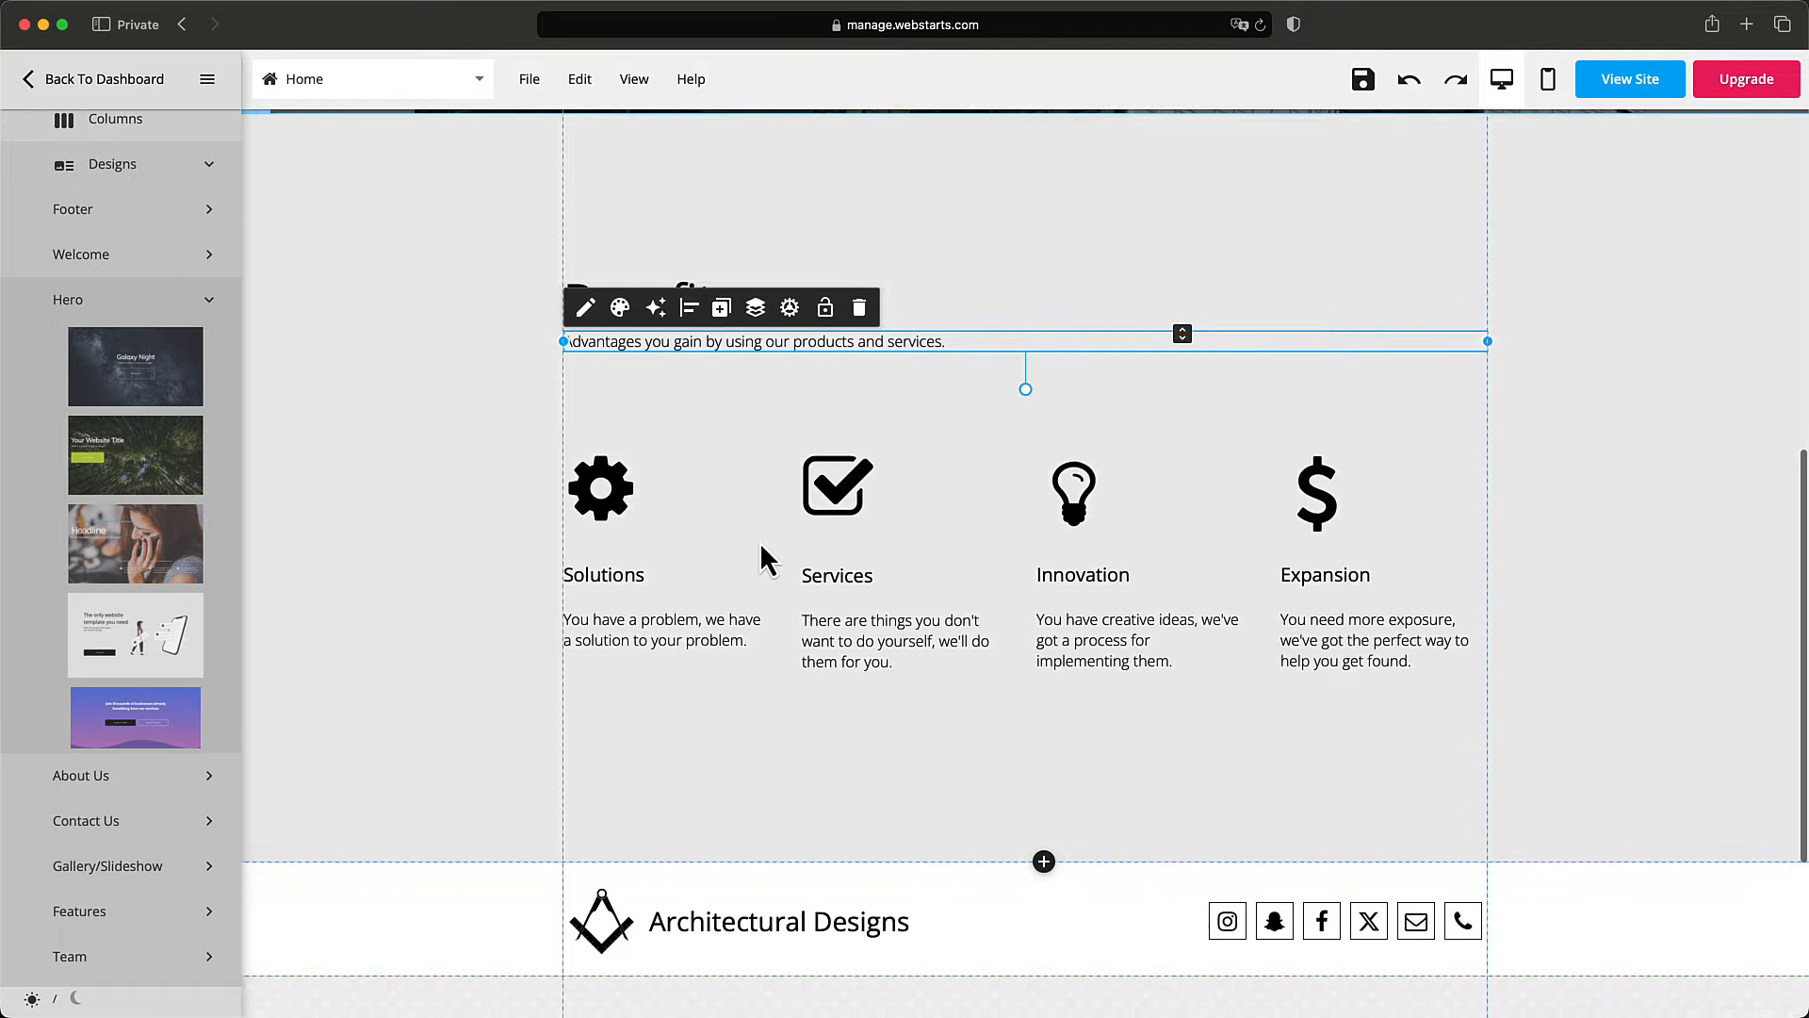
scroll(760, 541, up, 3)
click(472, 396)
click(305, 336)
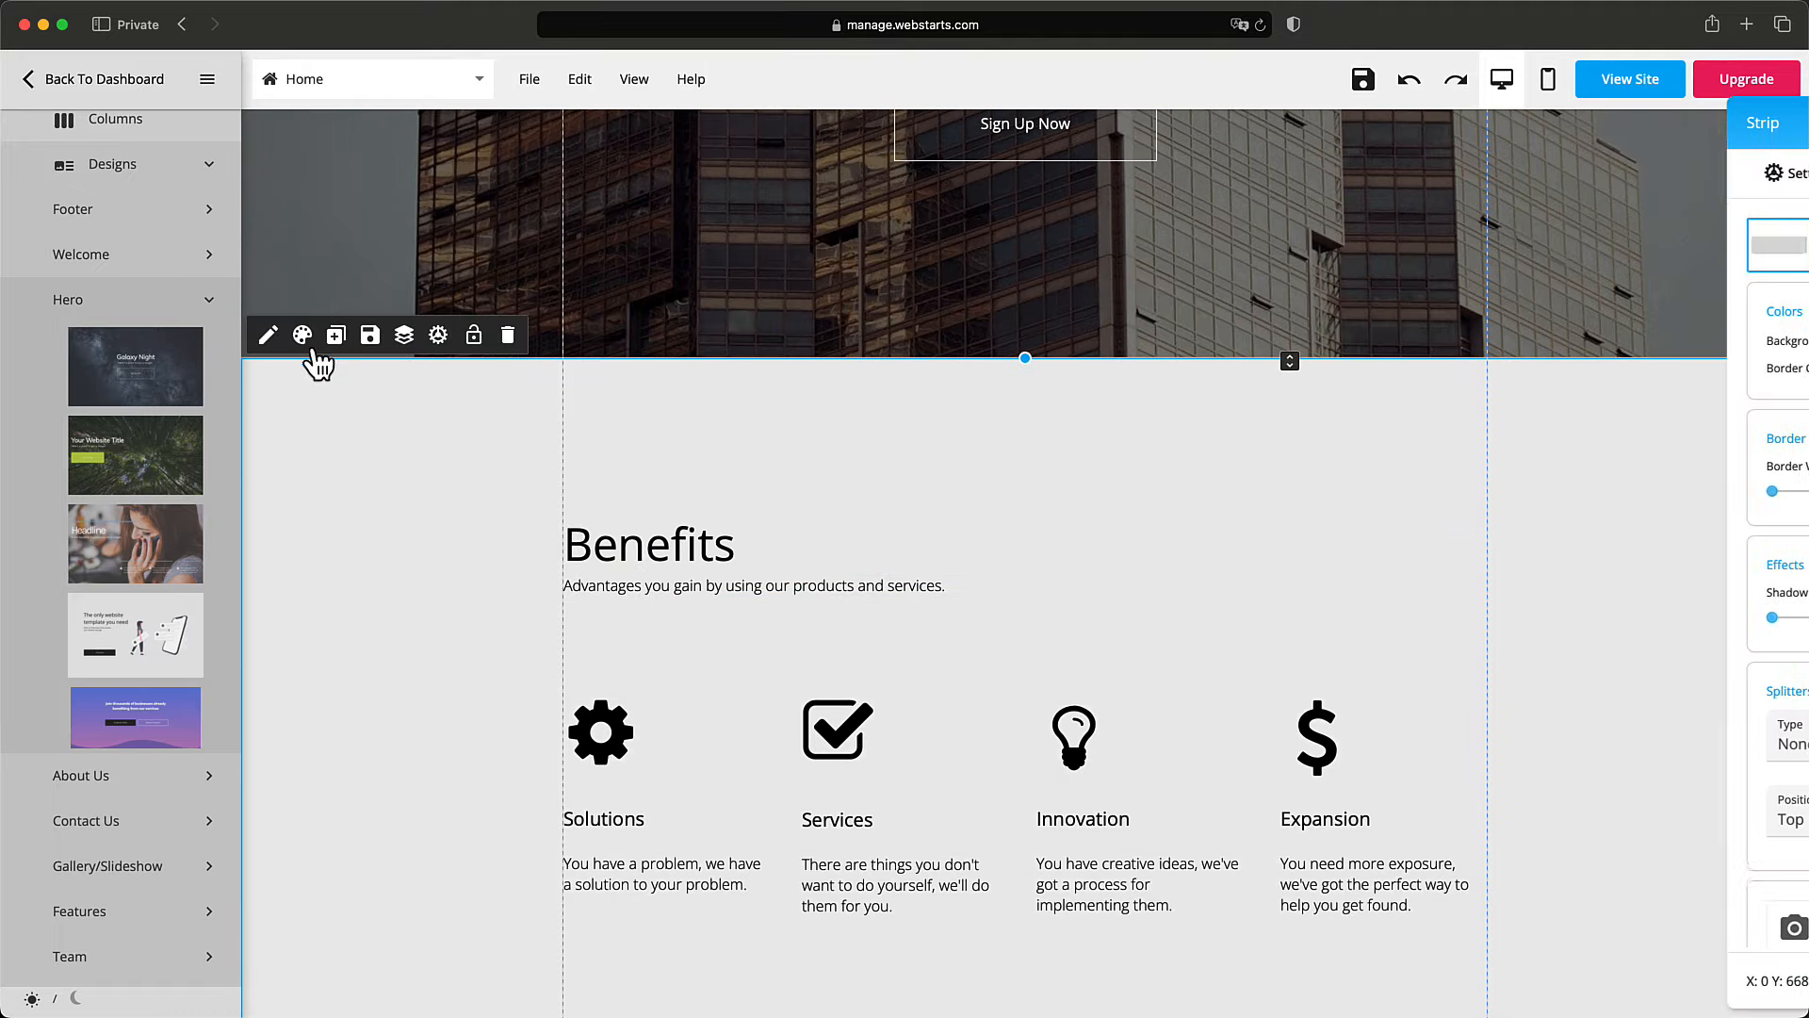
click(1745, 343)
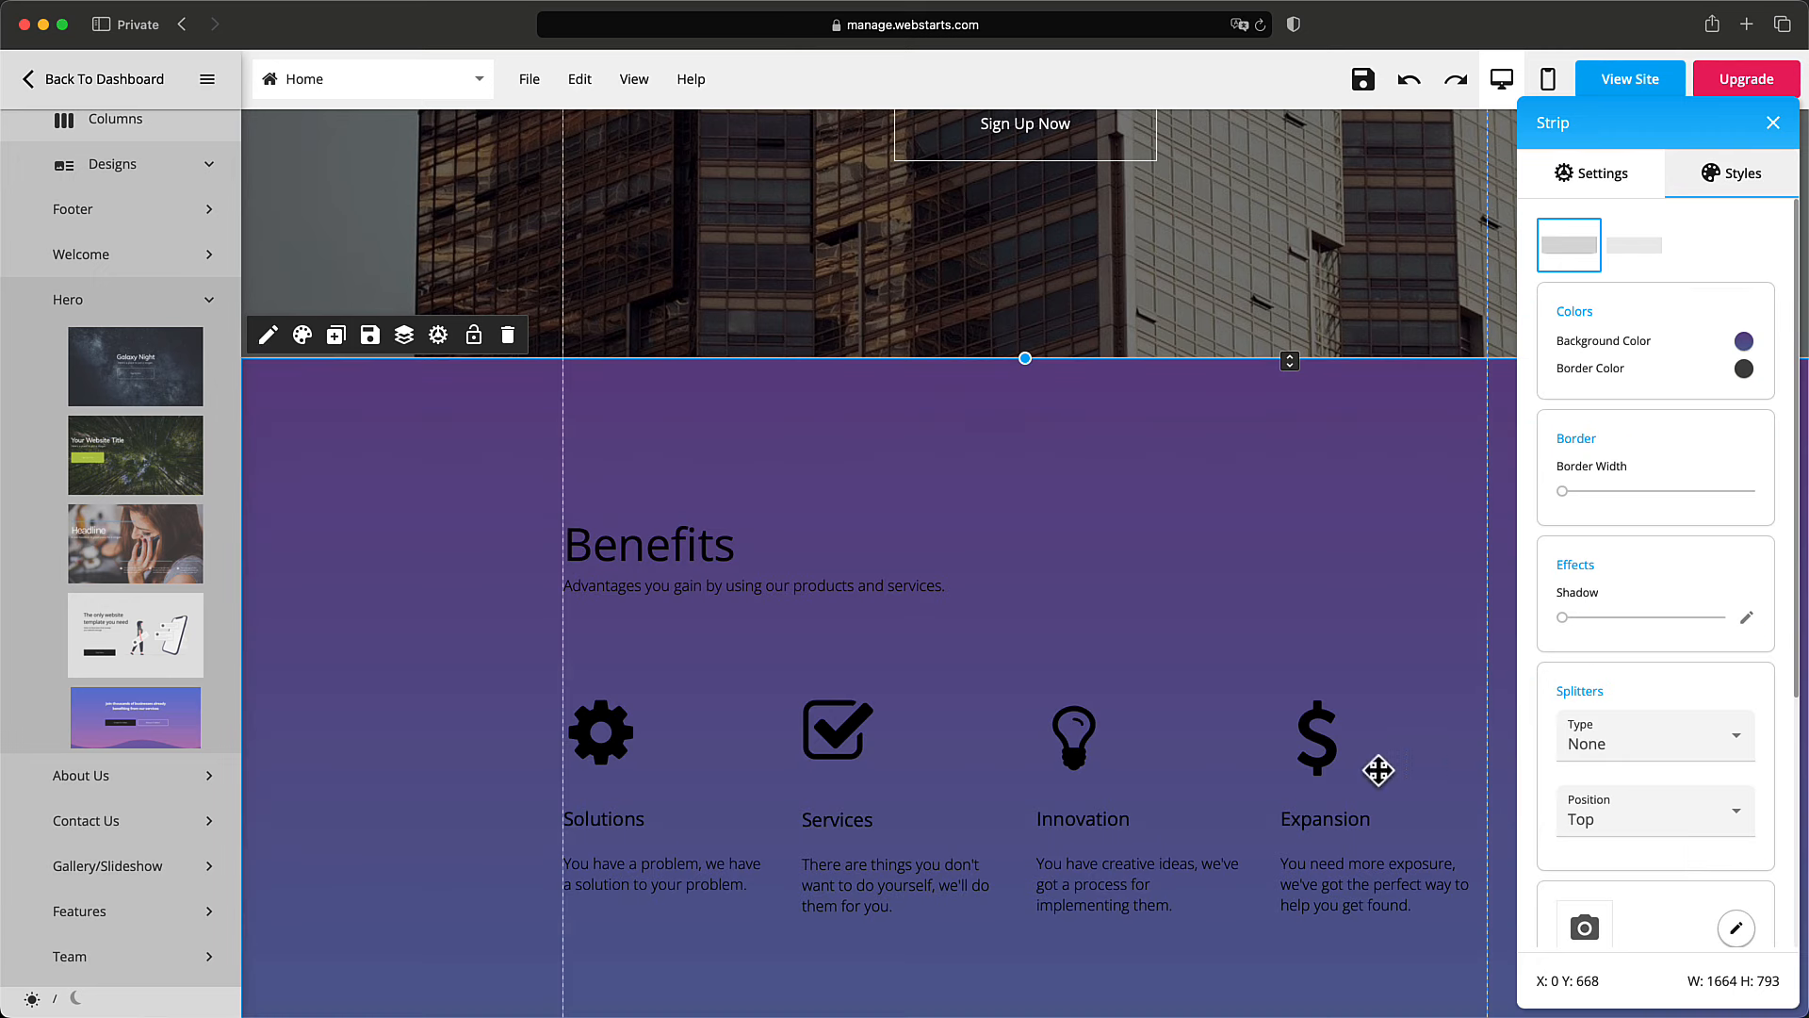
scroll(1028, 628, down, 2)
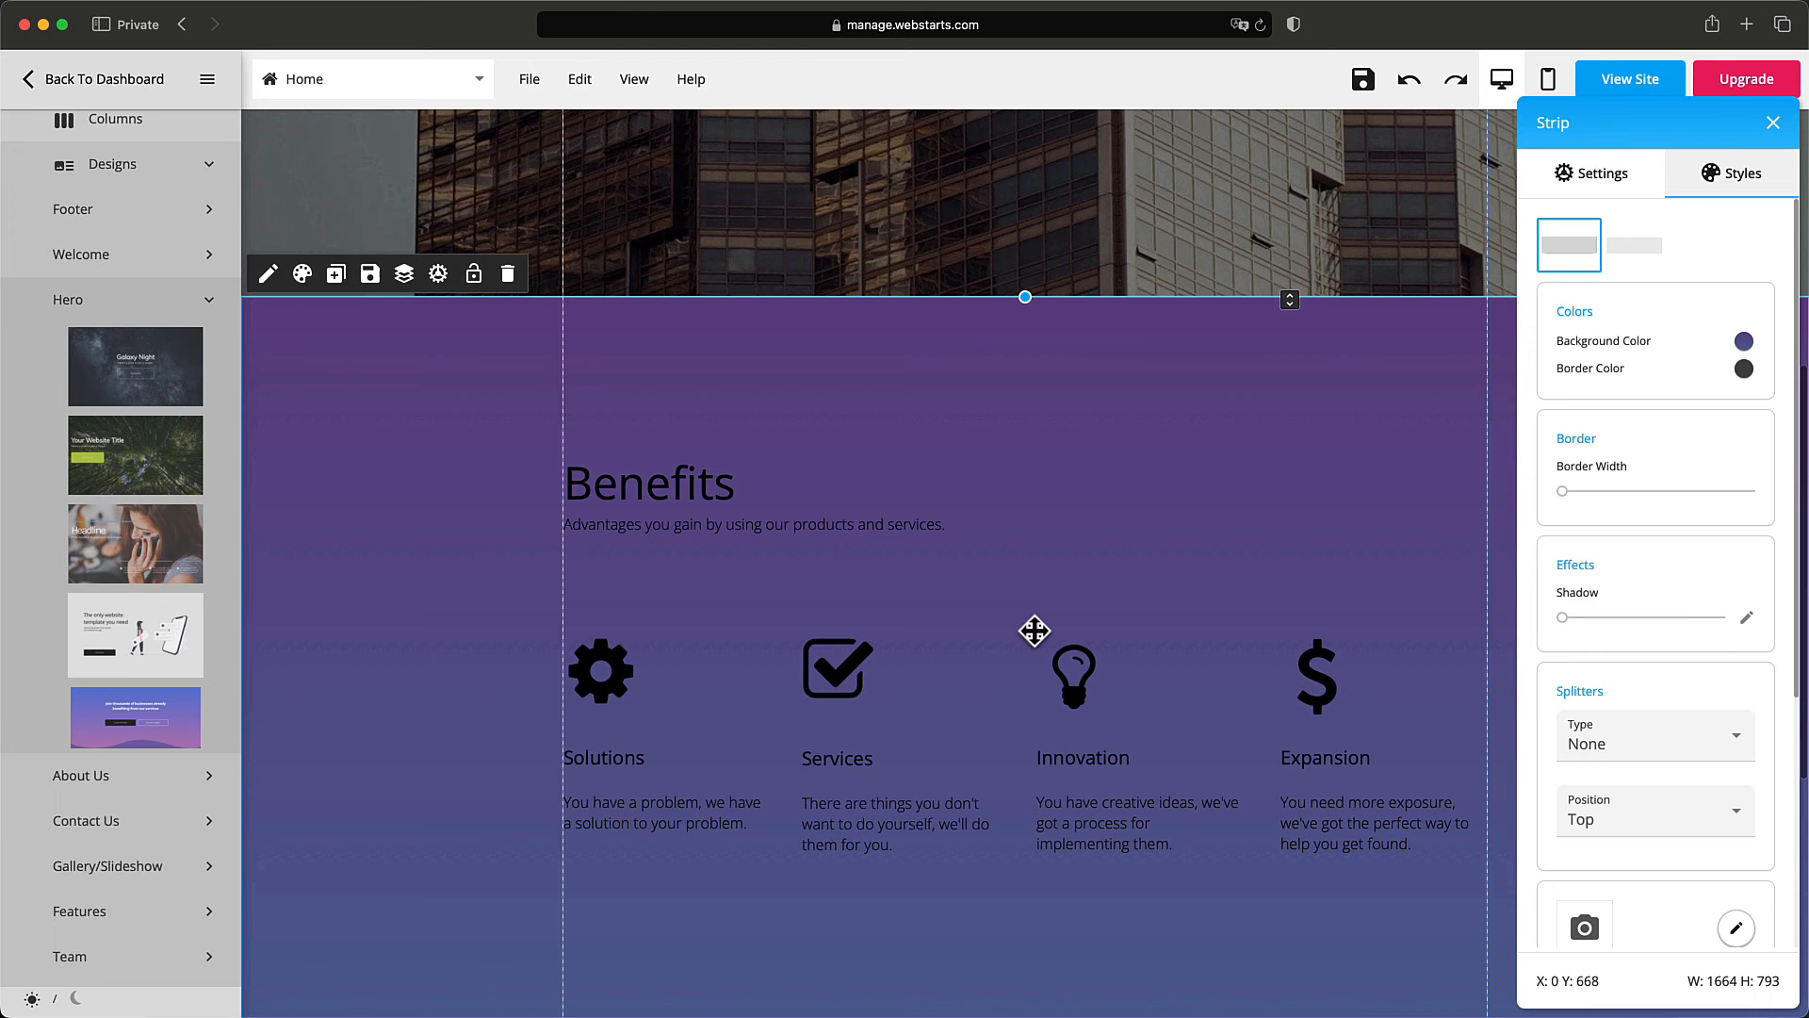
click(634, 650)
click(622, 596)
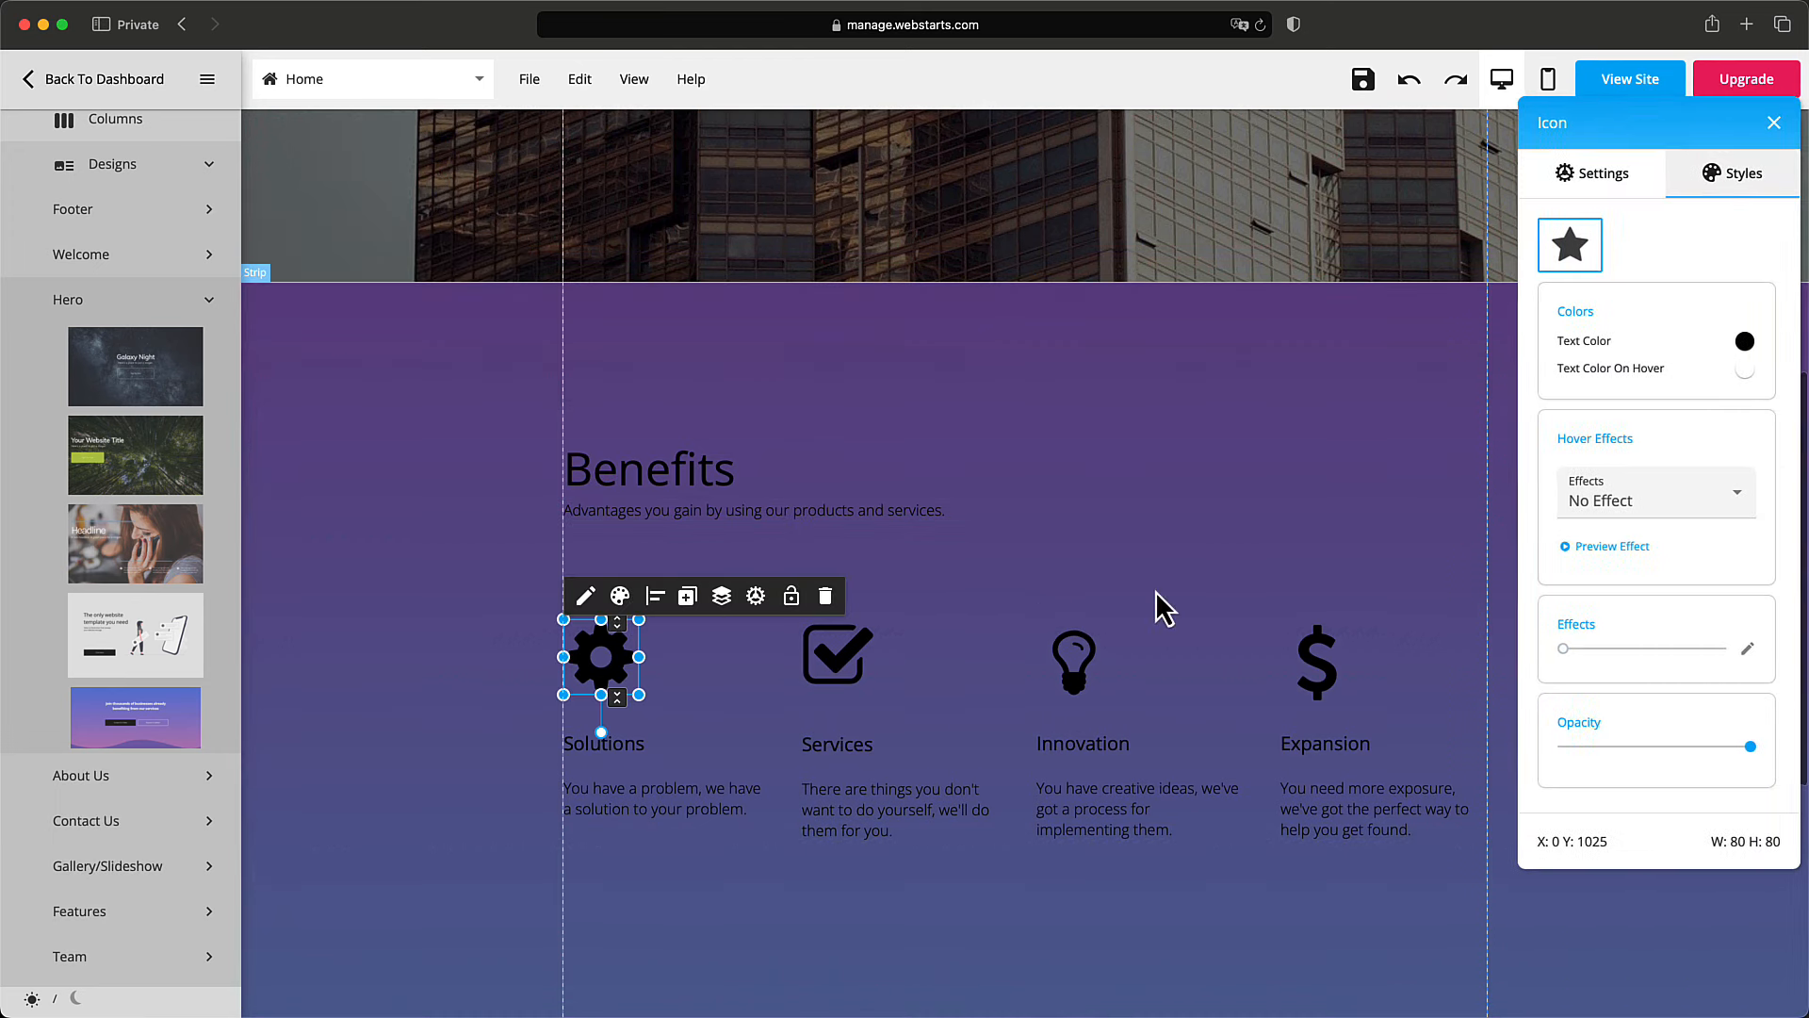
click(1747, 343)
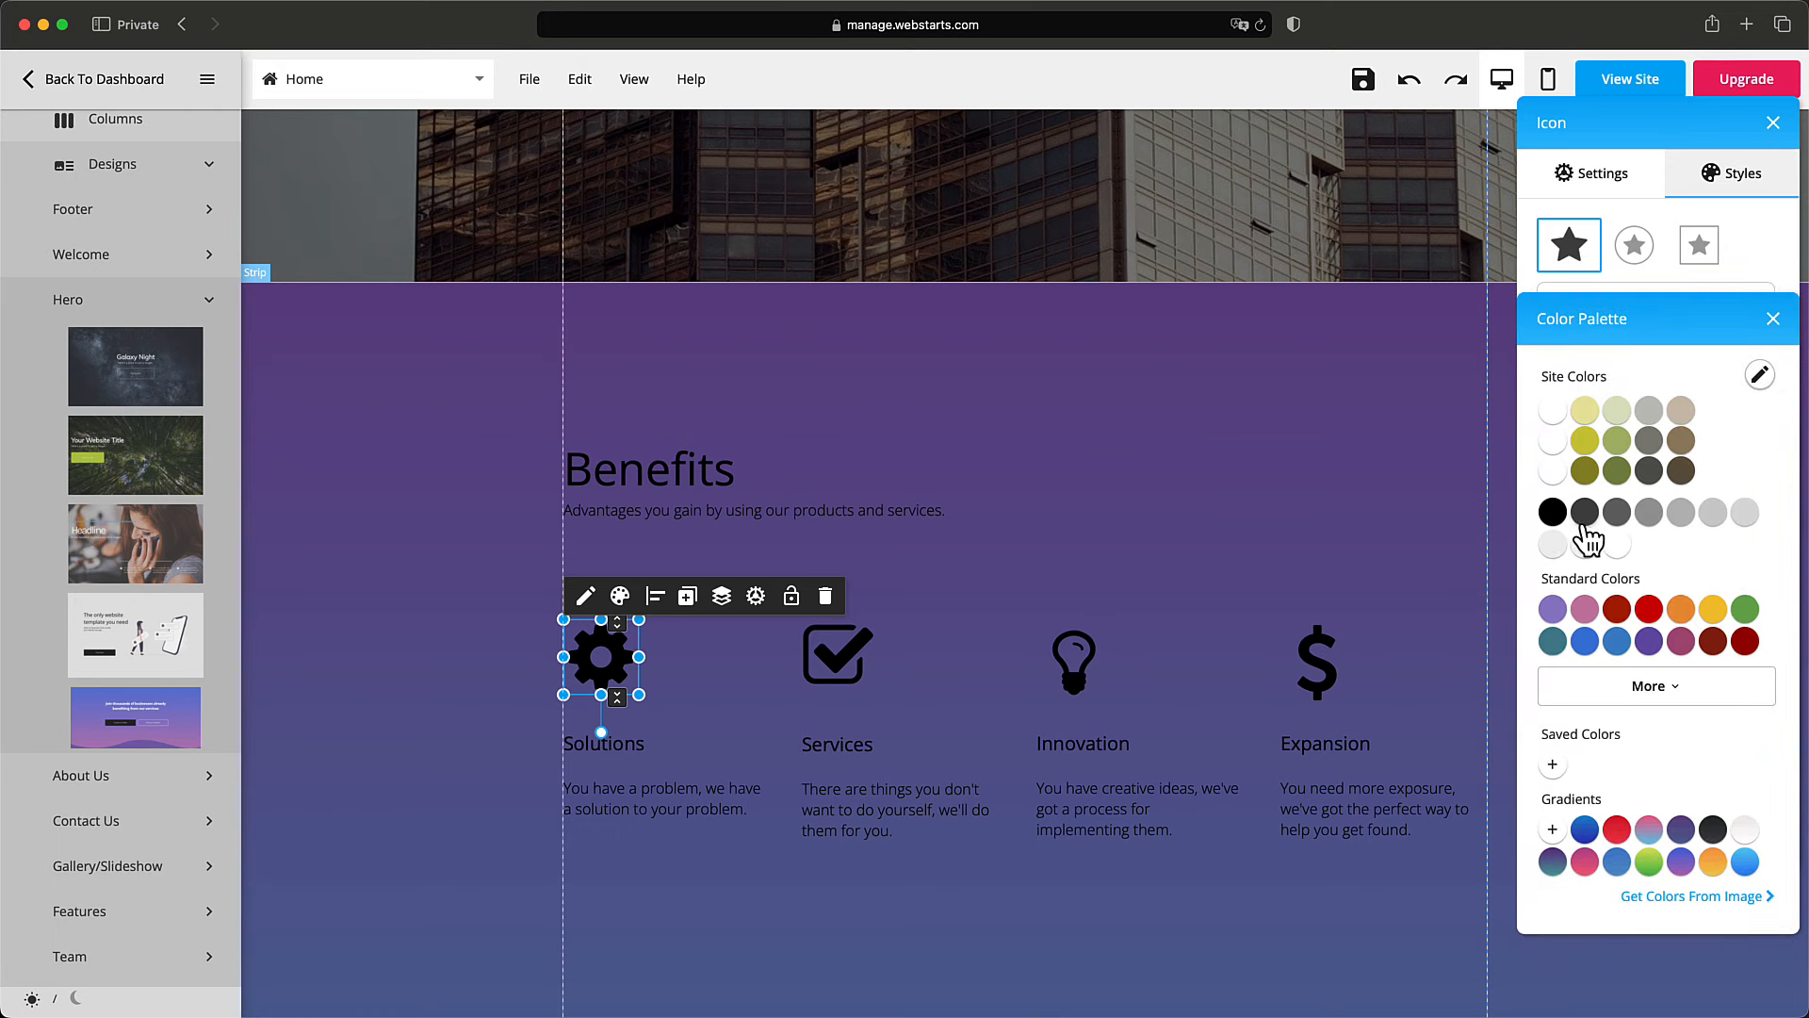
click(1619, 549)
click(1235, 539)
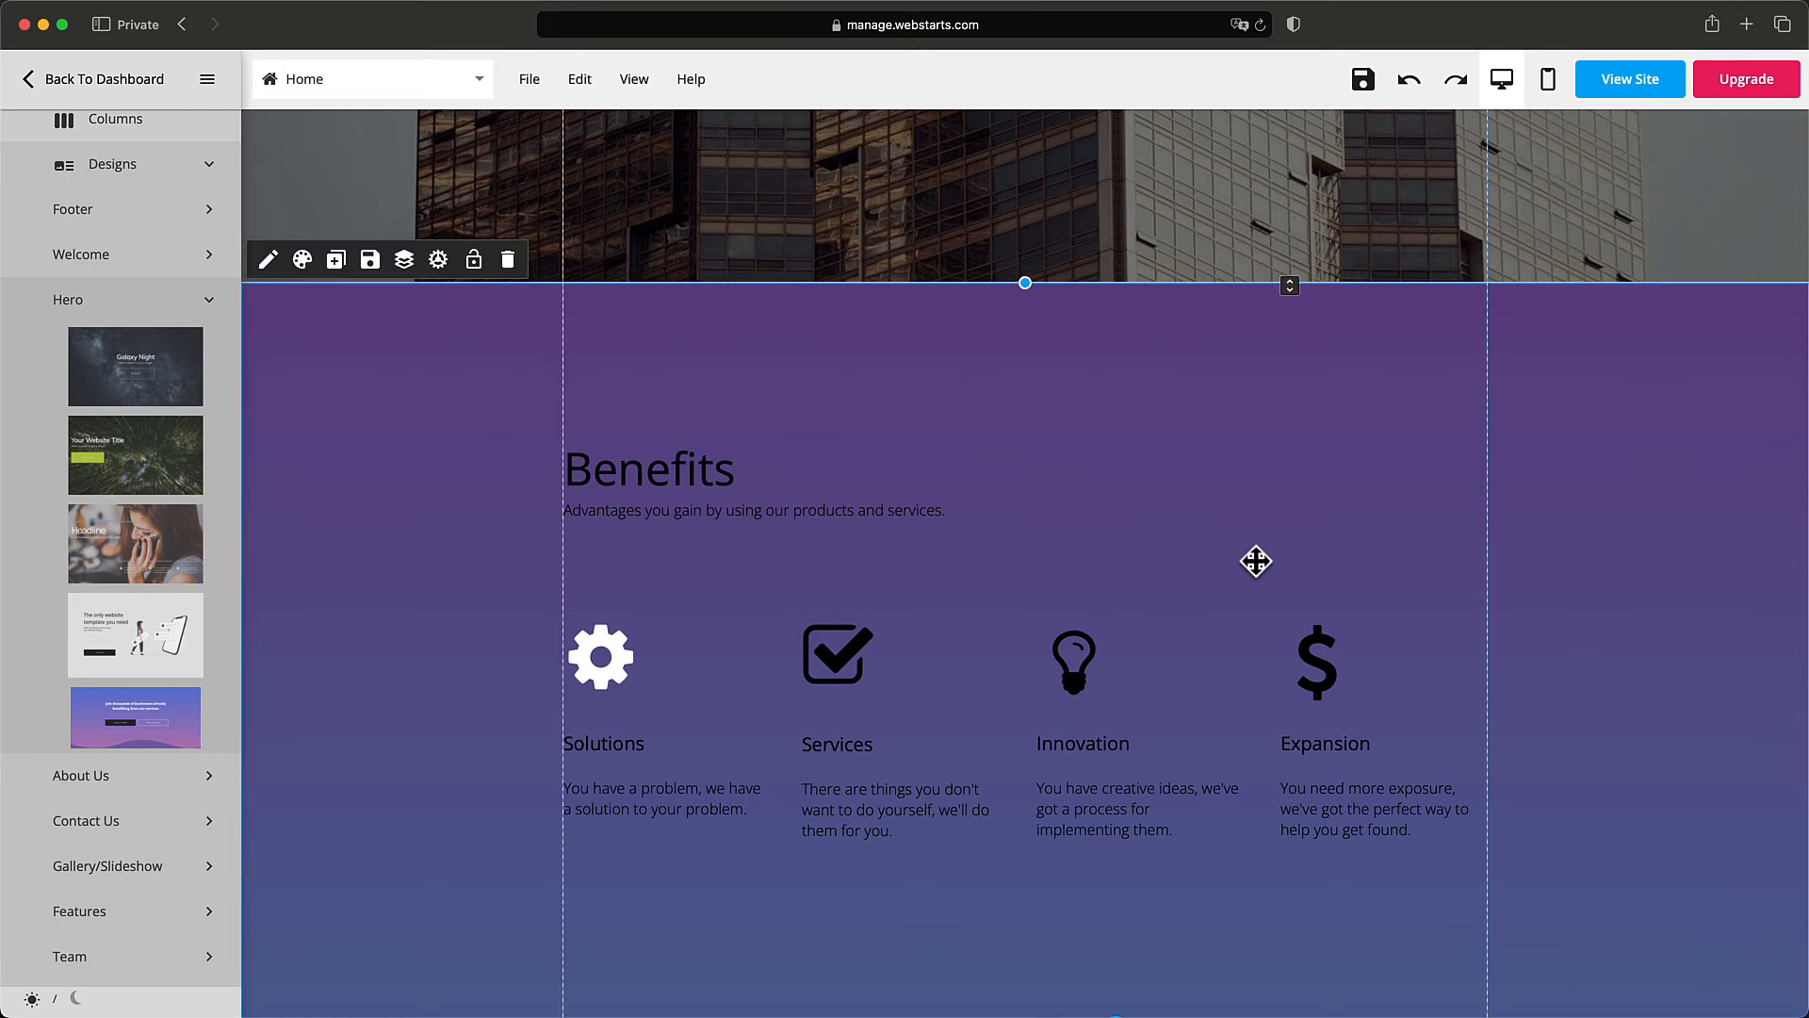
click(1408, 81)
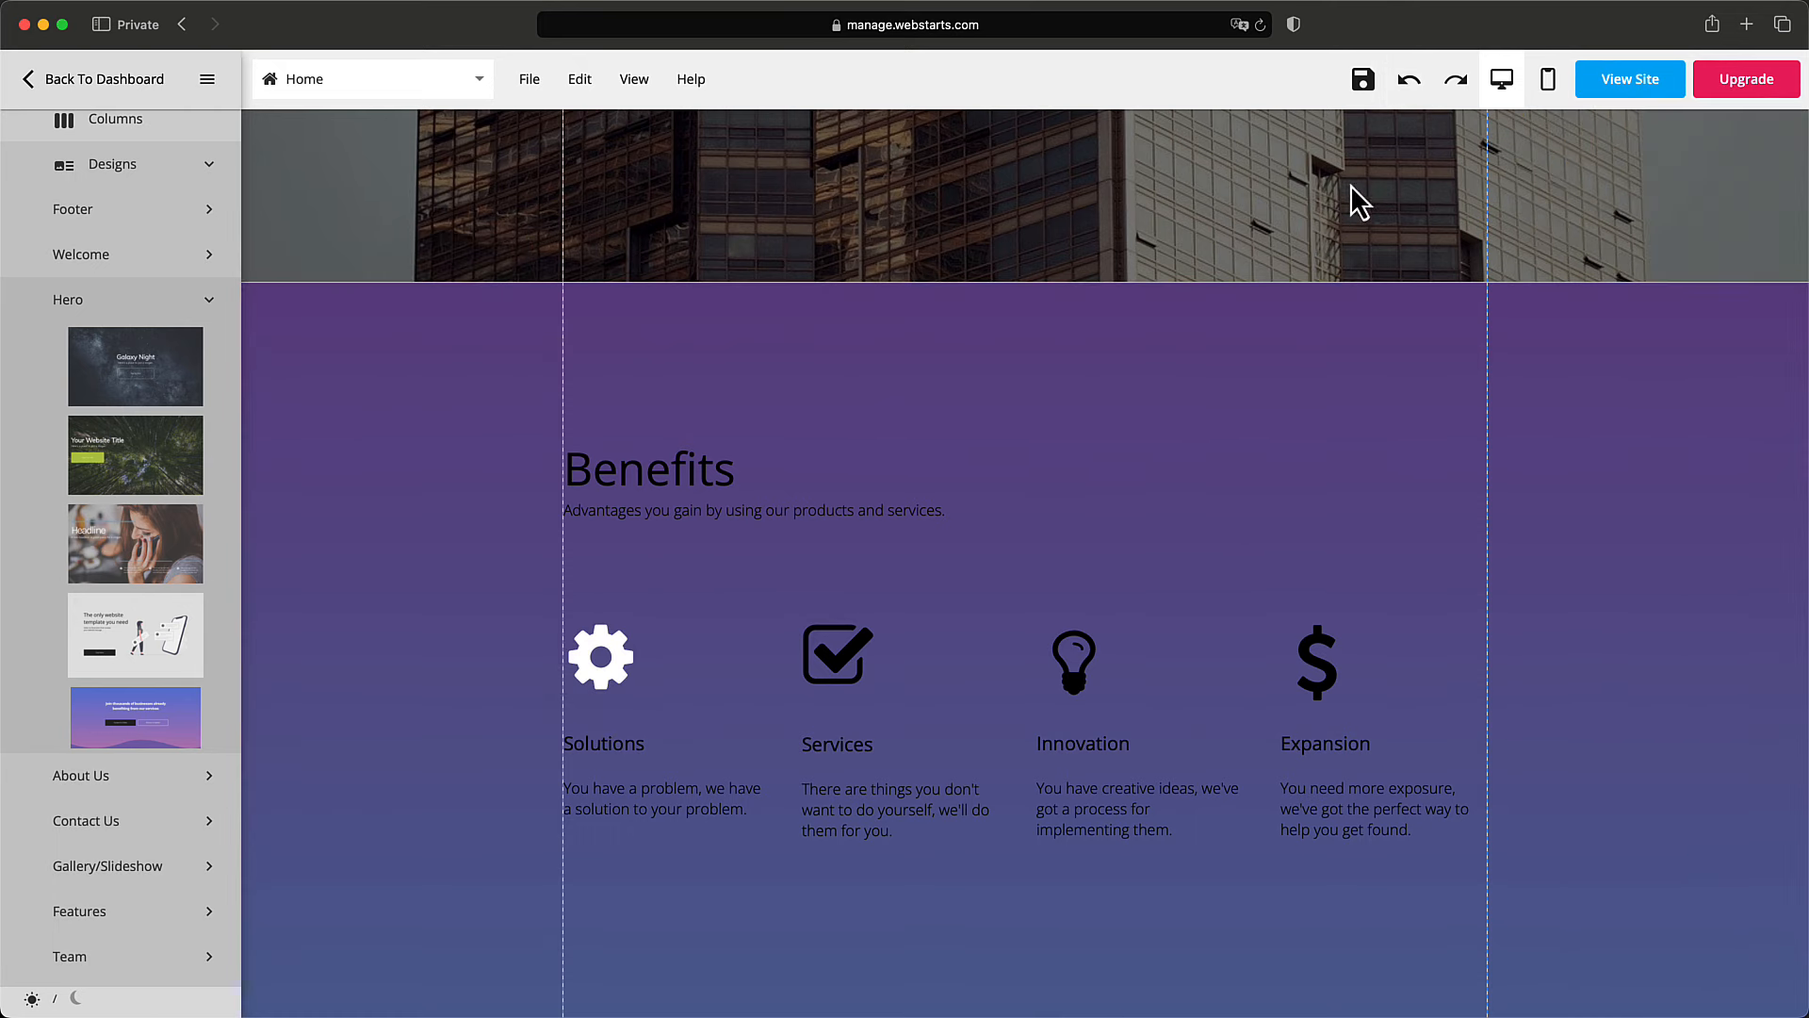
click(1408, 81)
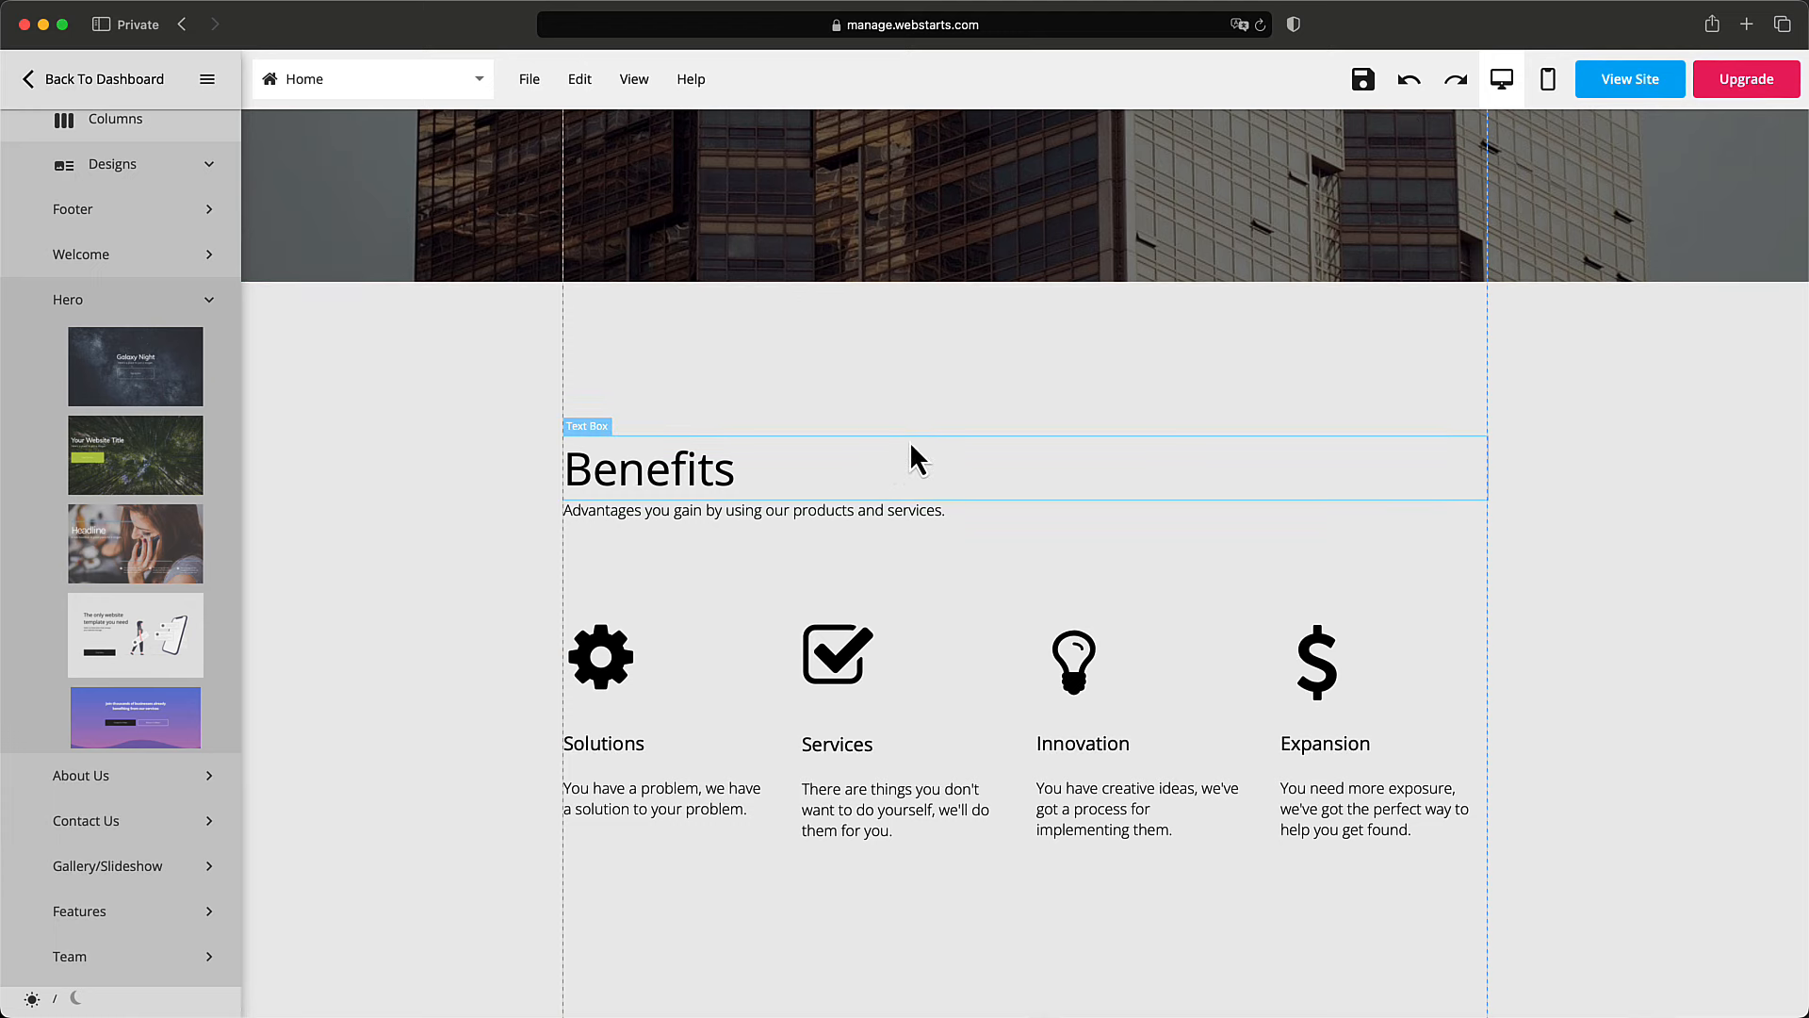
scroll(896, 451, down, 1)
scroll(1094, 513, down, 5)
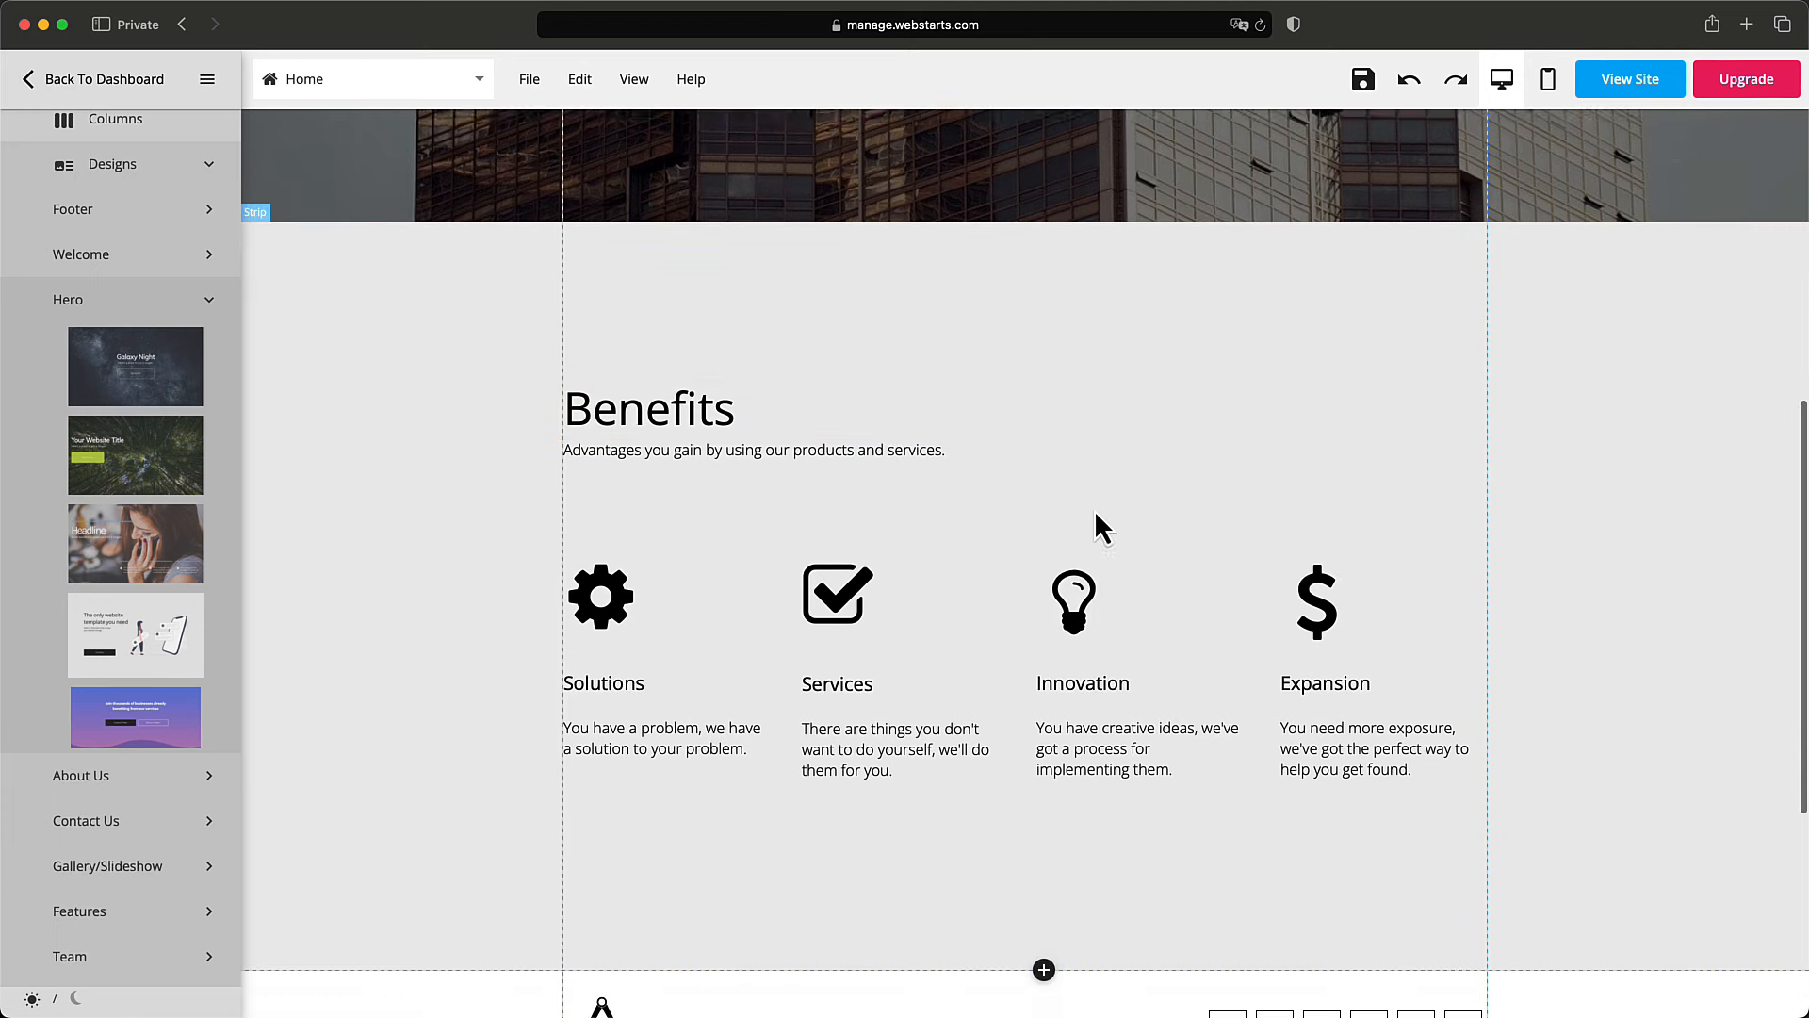
scroll(1094, 511, up, 10)
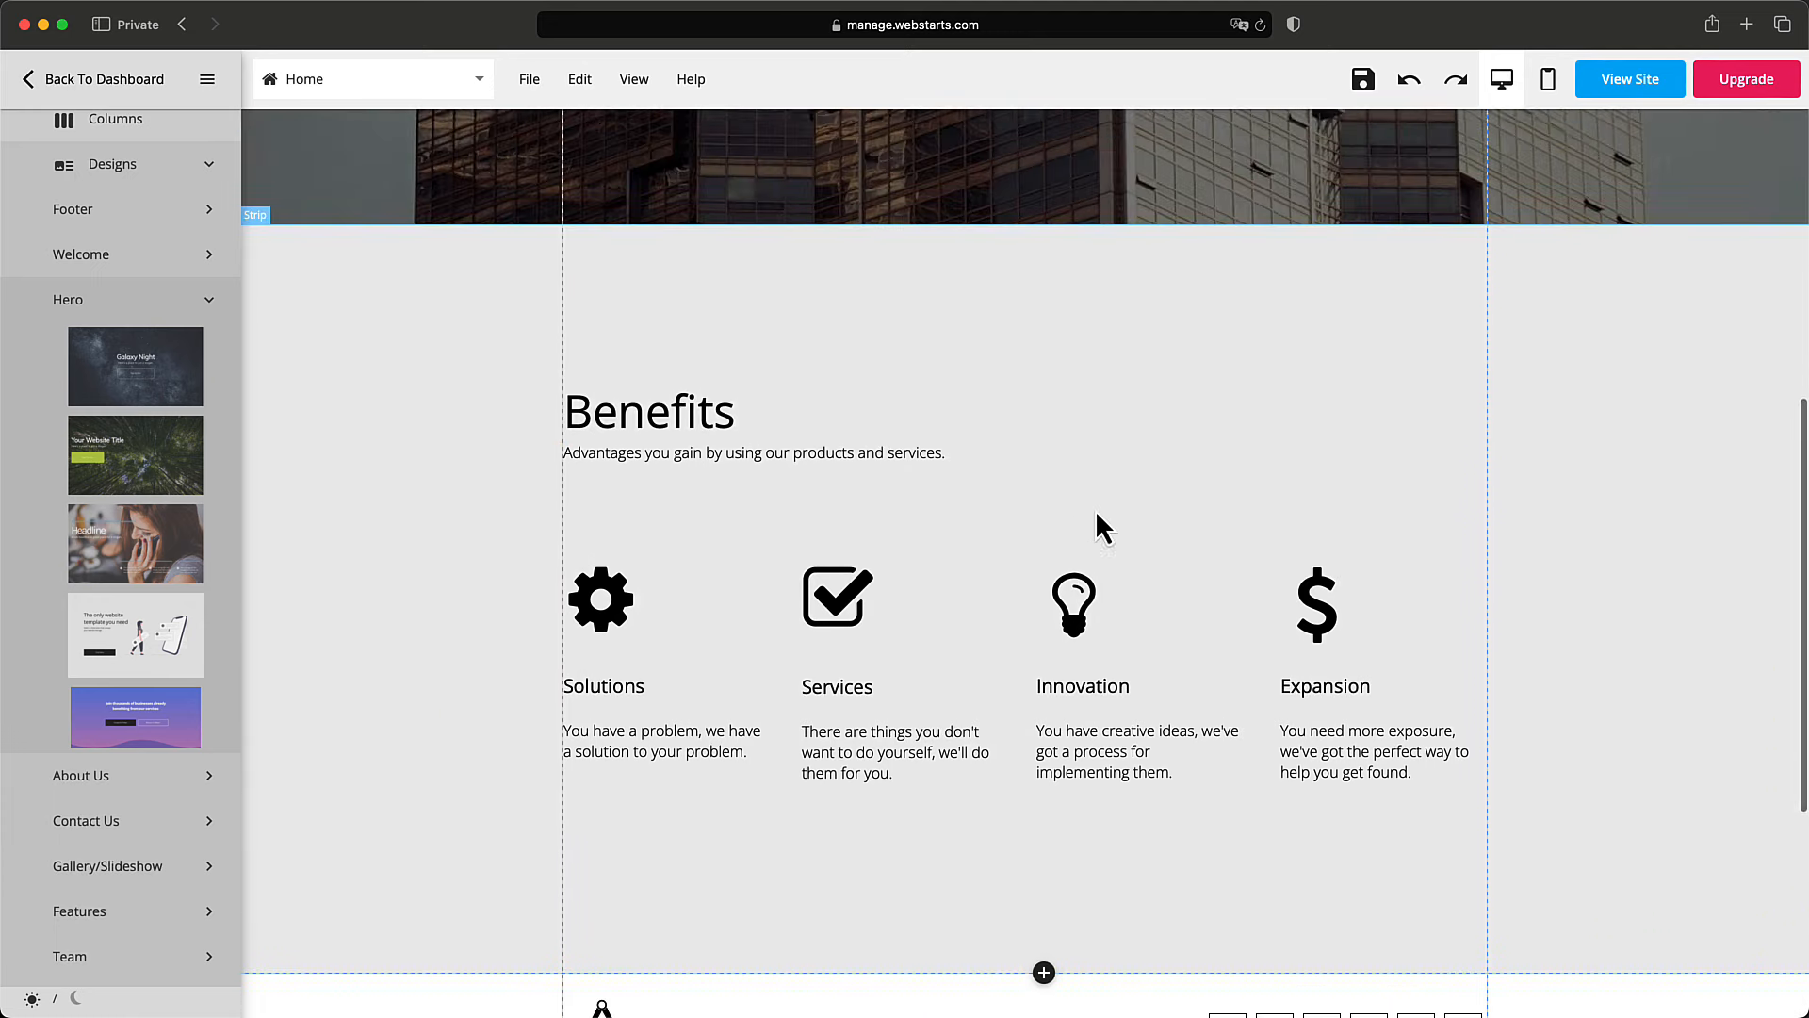
scroll(1095, 511, up, 2)
scroll(1095, 511, down, 10)
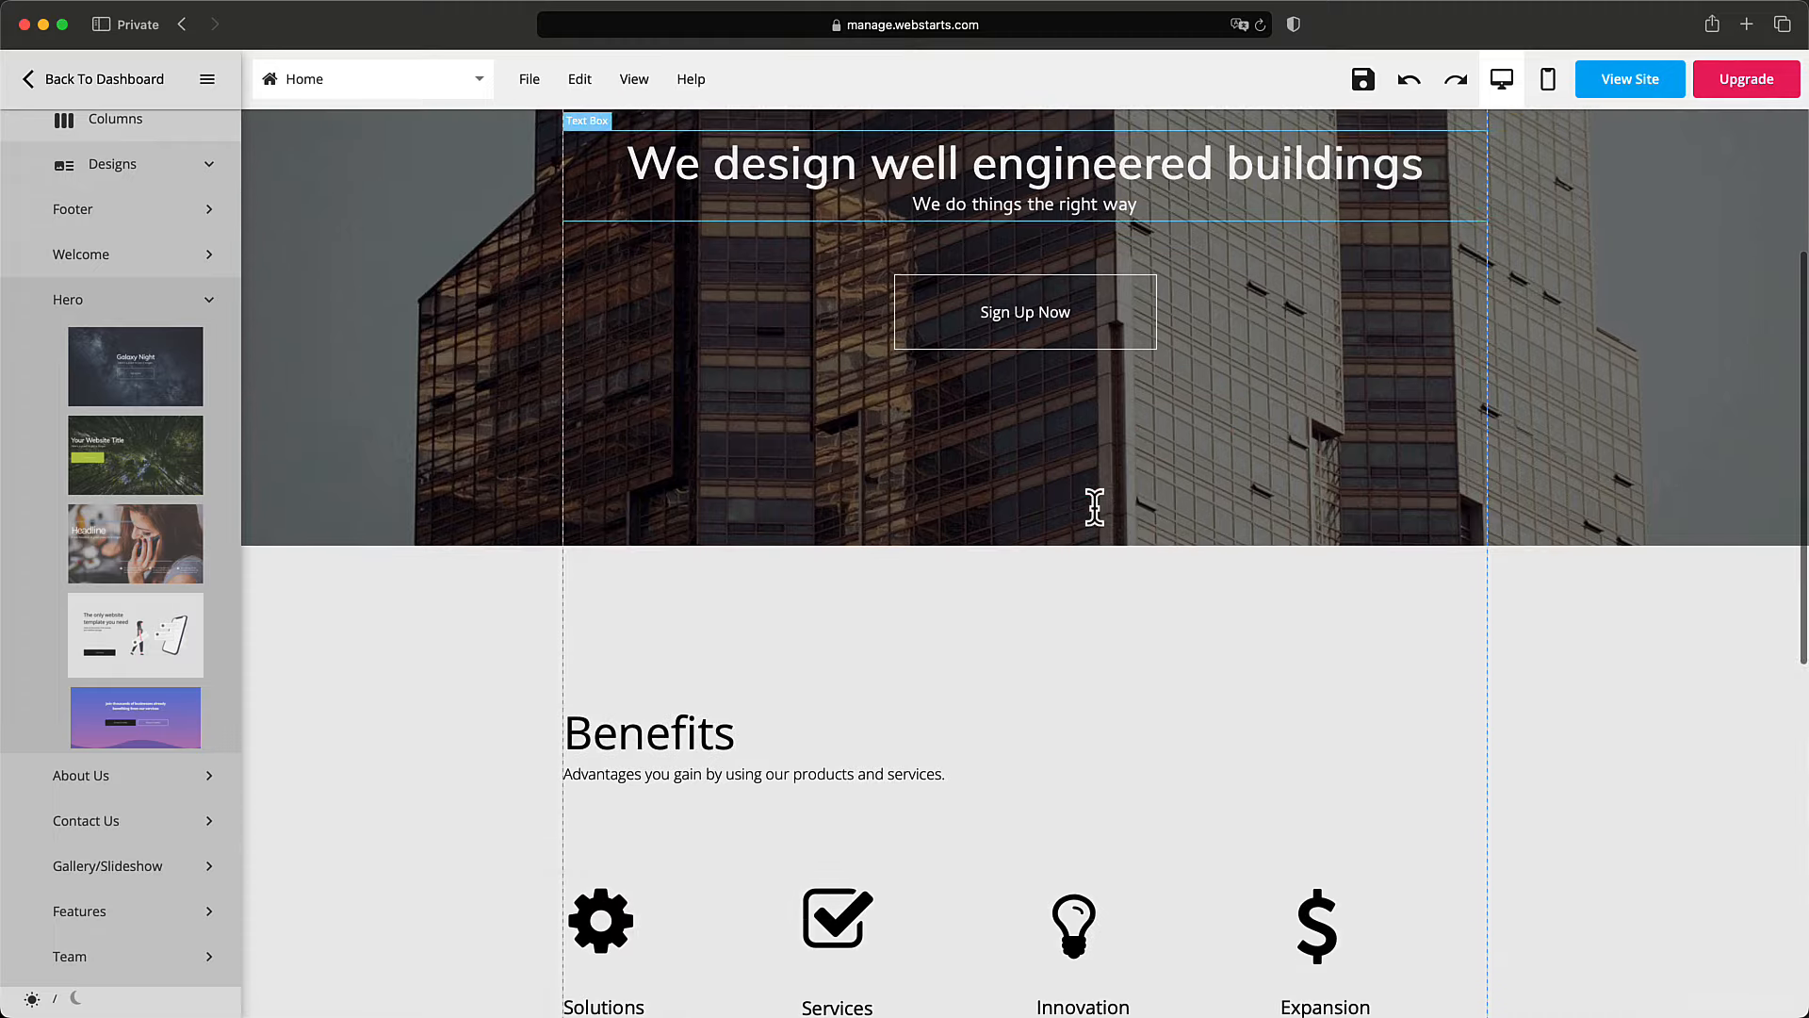
scroll(1101, 526, down, 2)
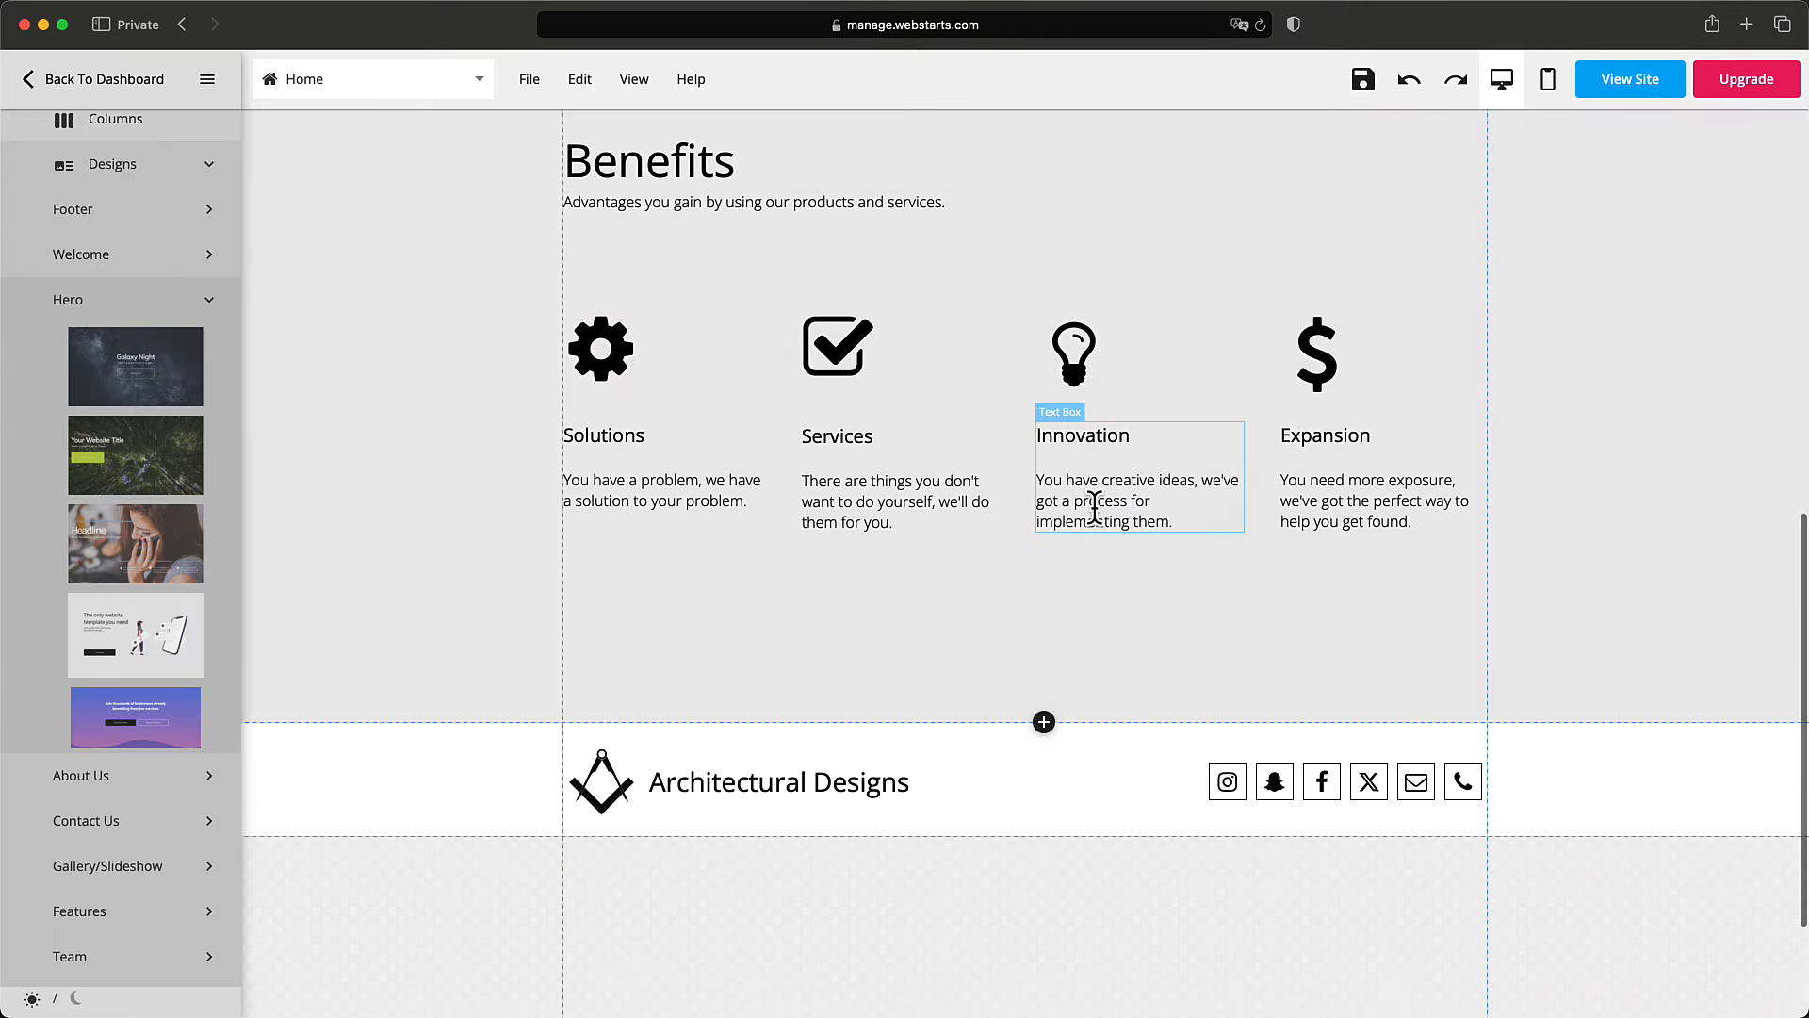
click(953, 509)
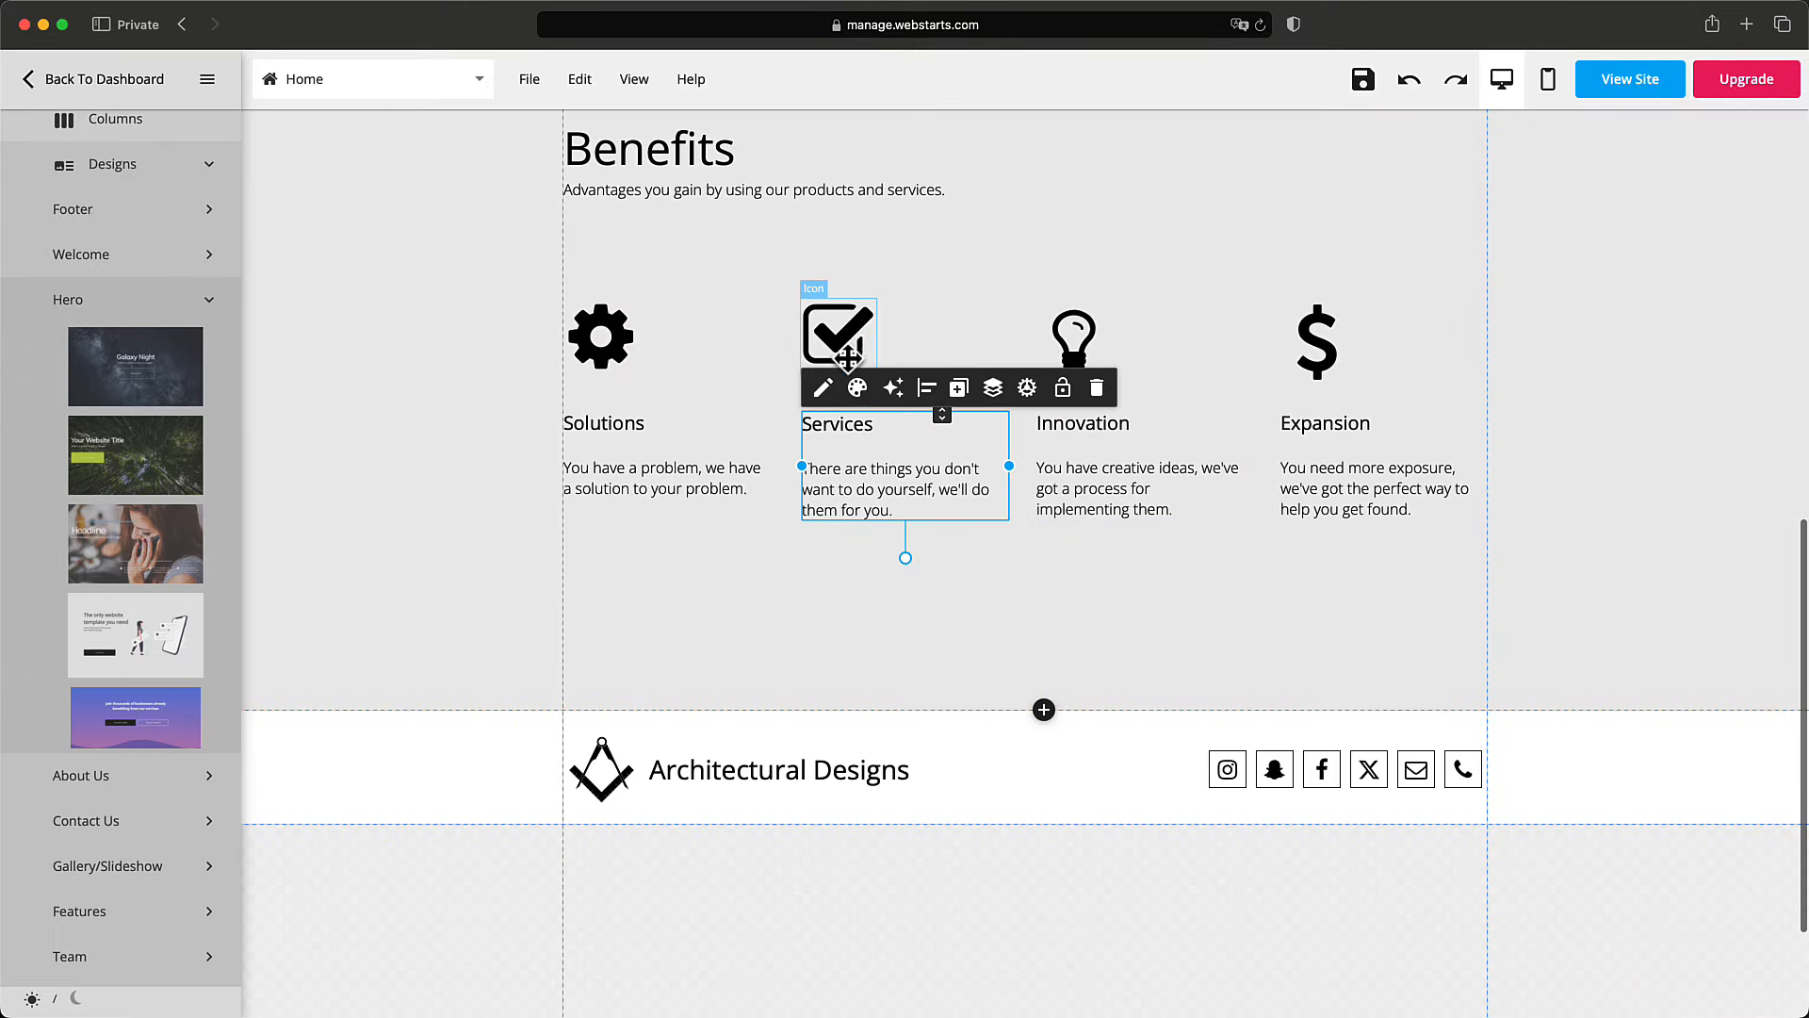
click(846, 351)
click(605, 345)
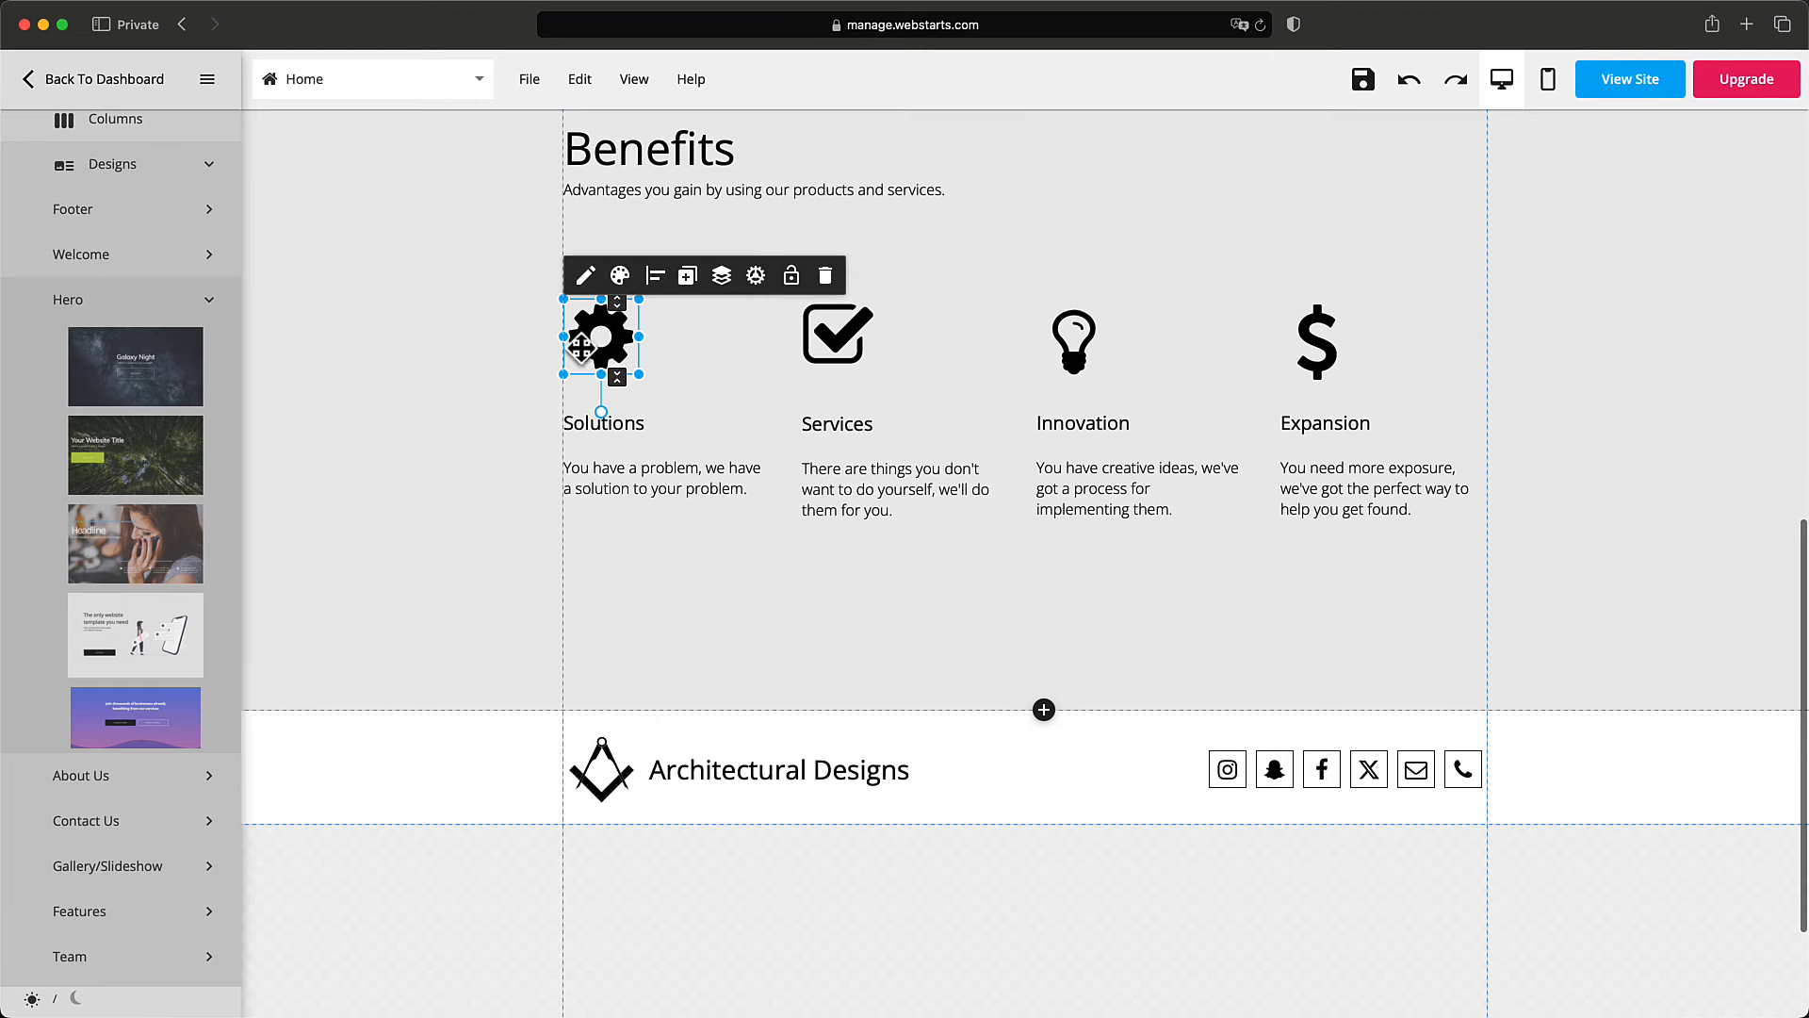
click(838, 344)
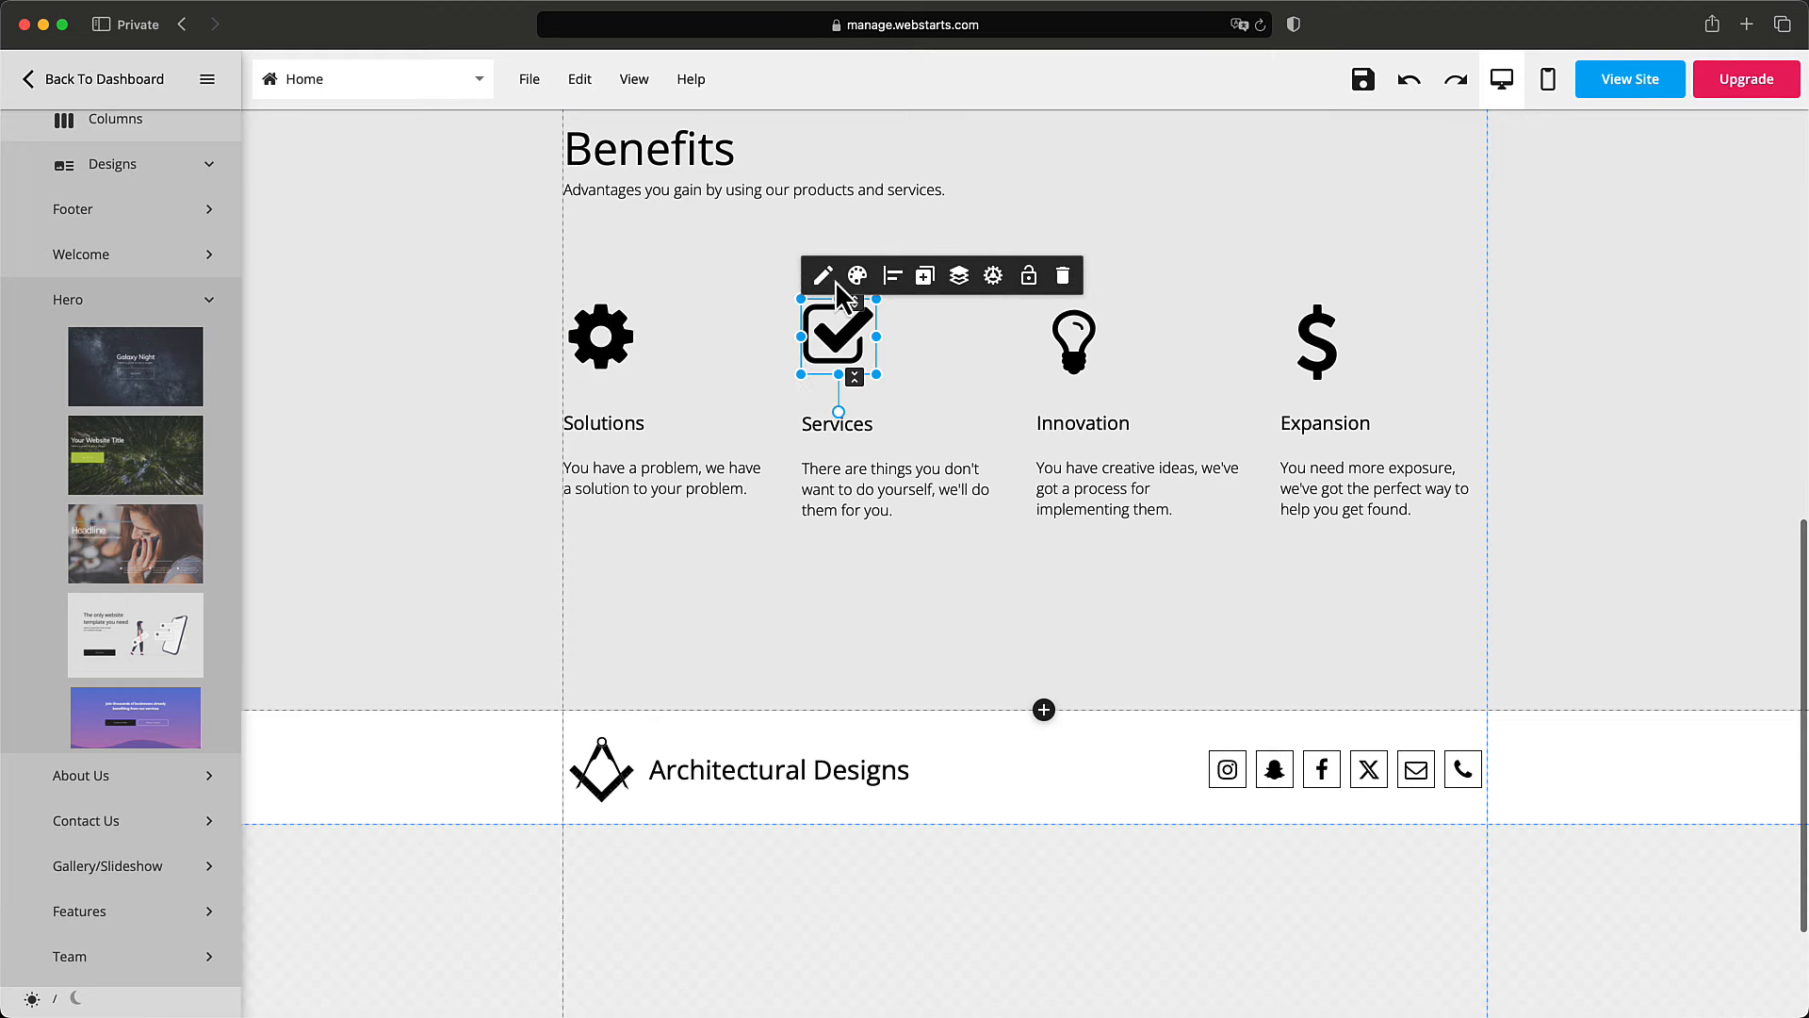
click(822, 275)
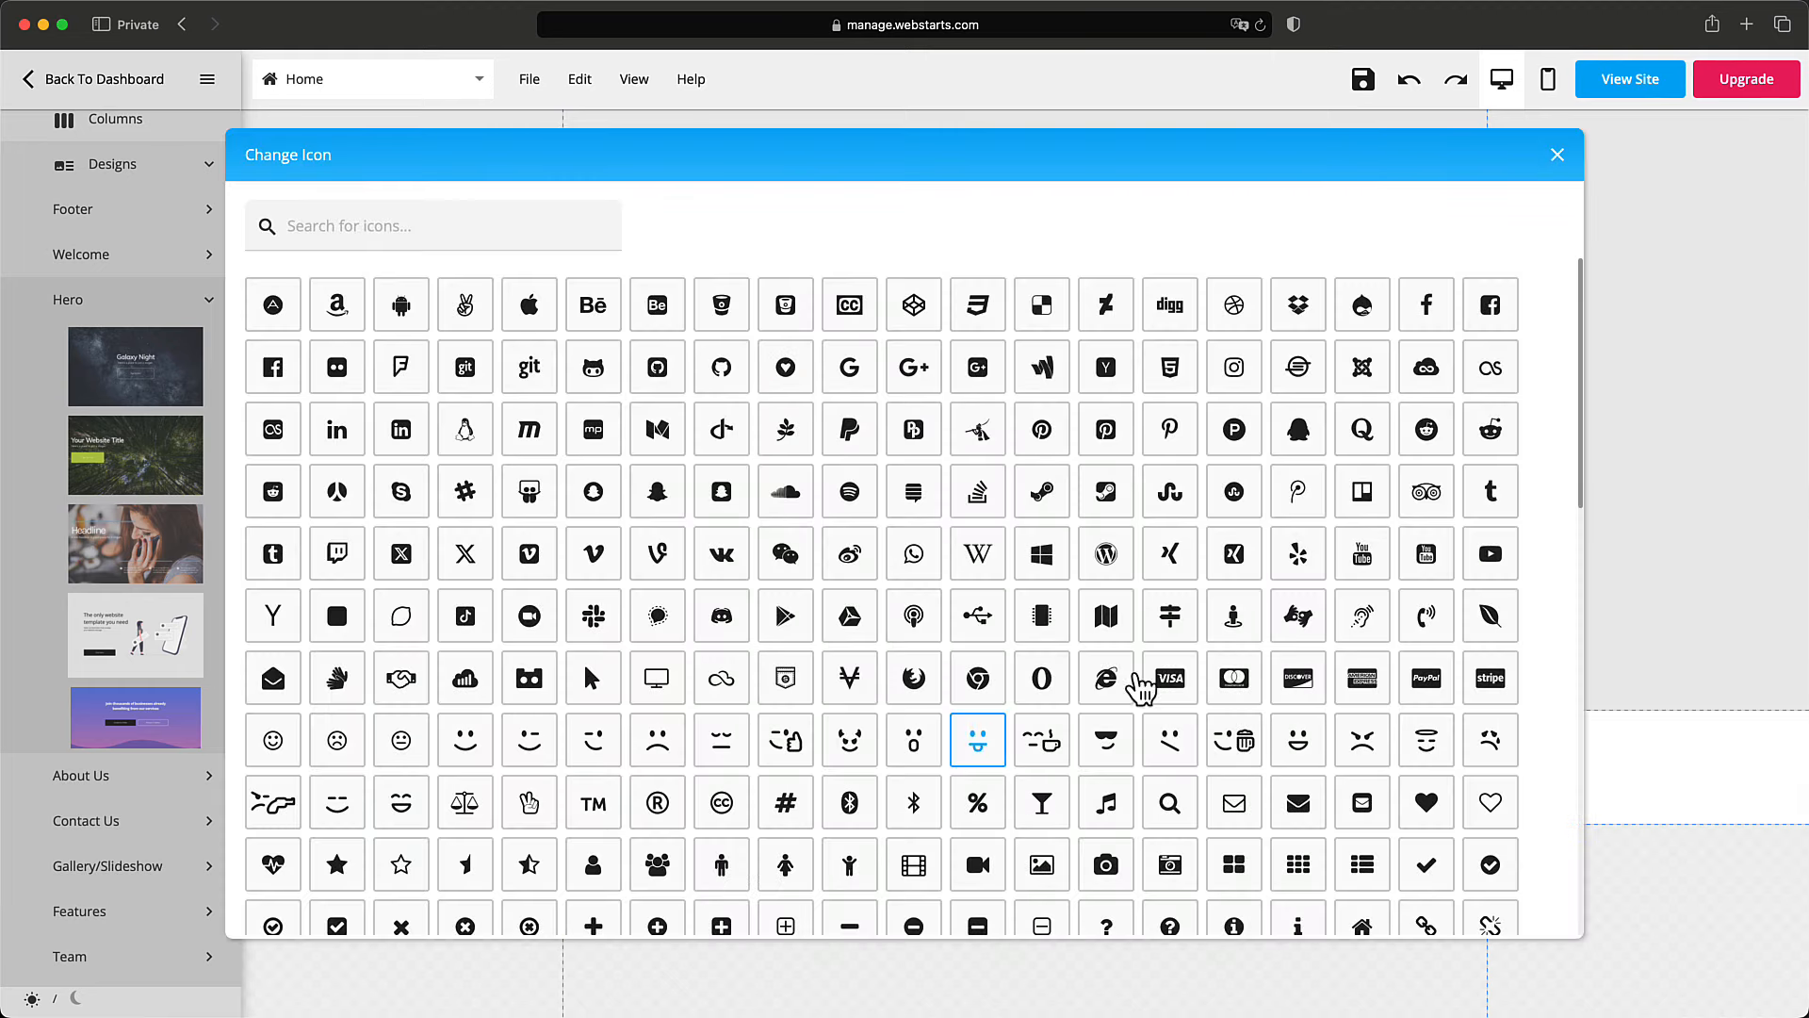
scroll(801, 687, down, 4)
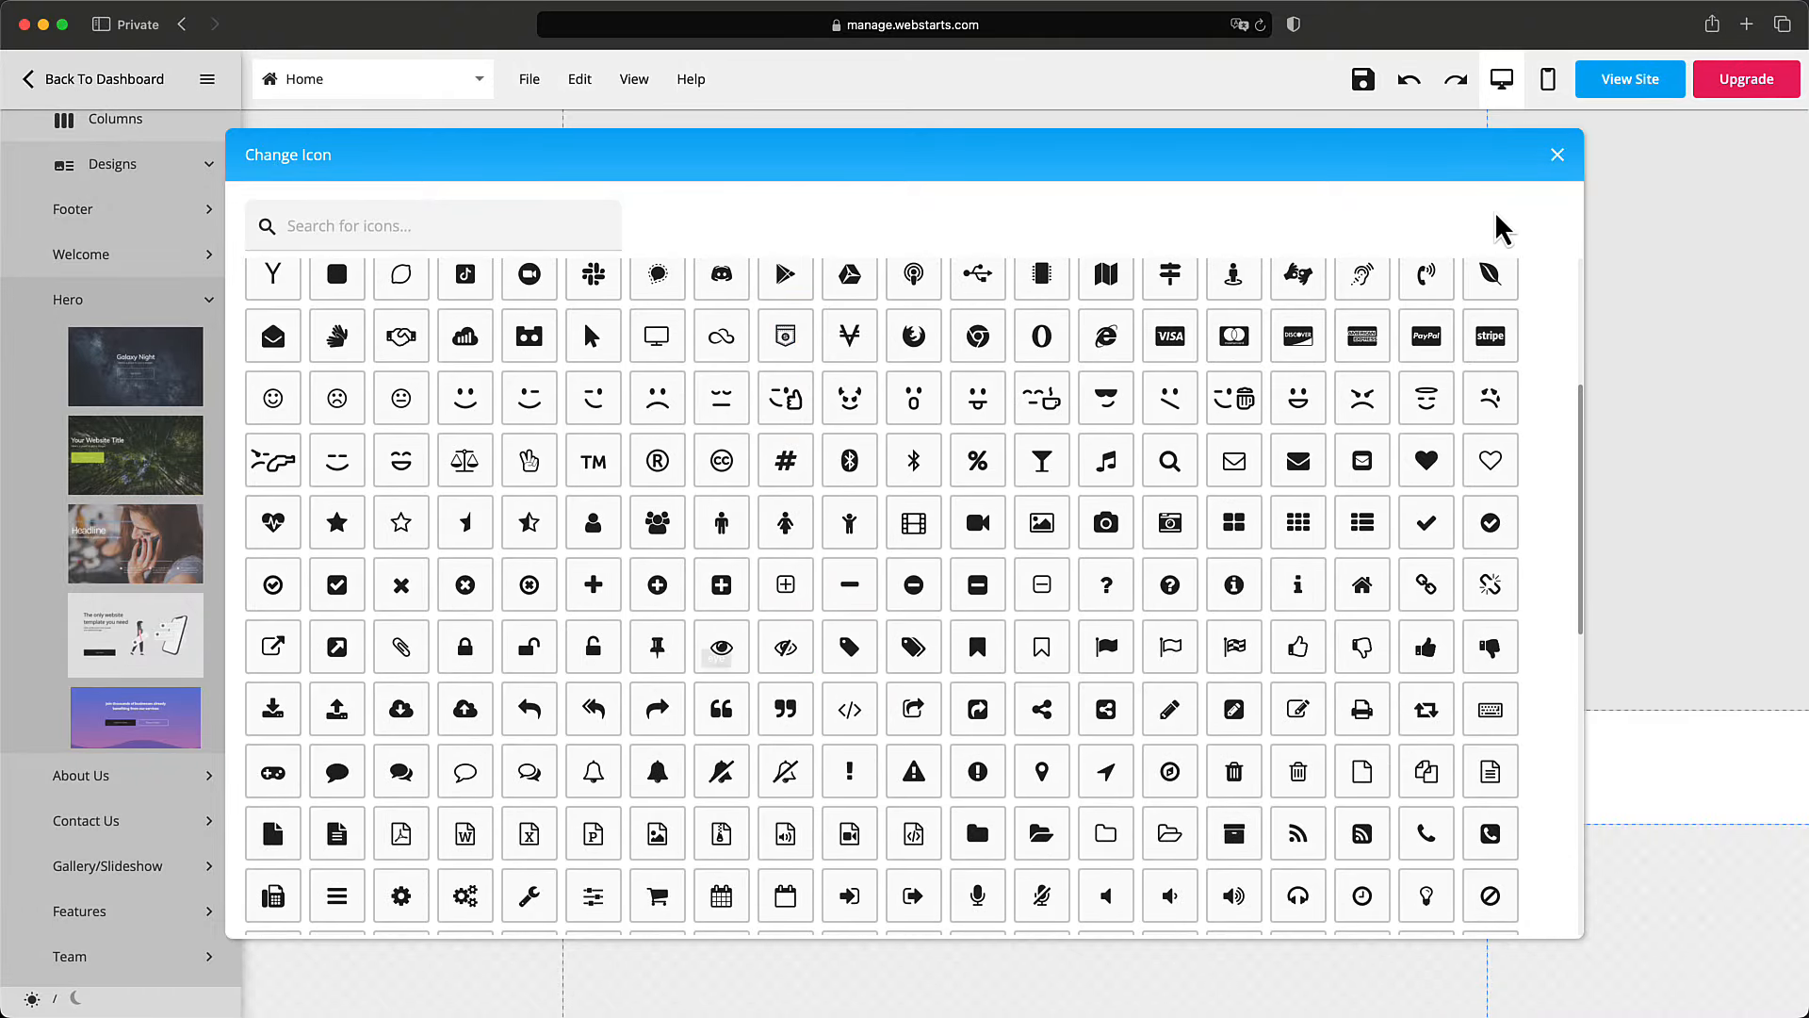
click(1559, 157)
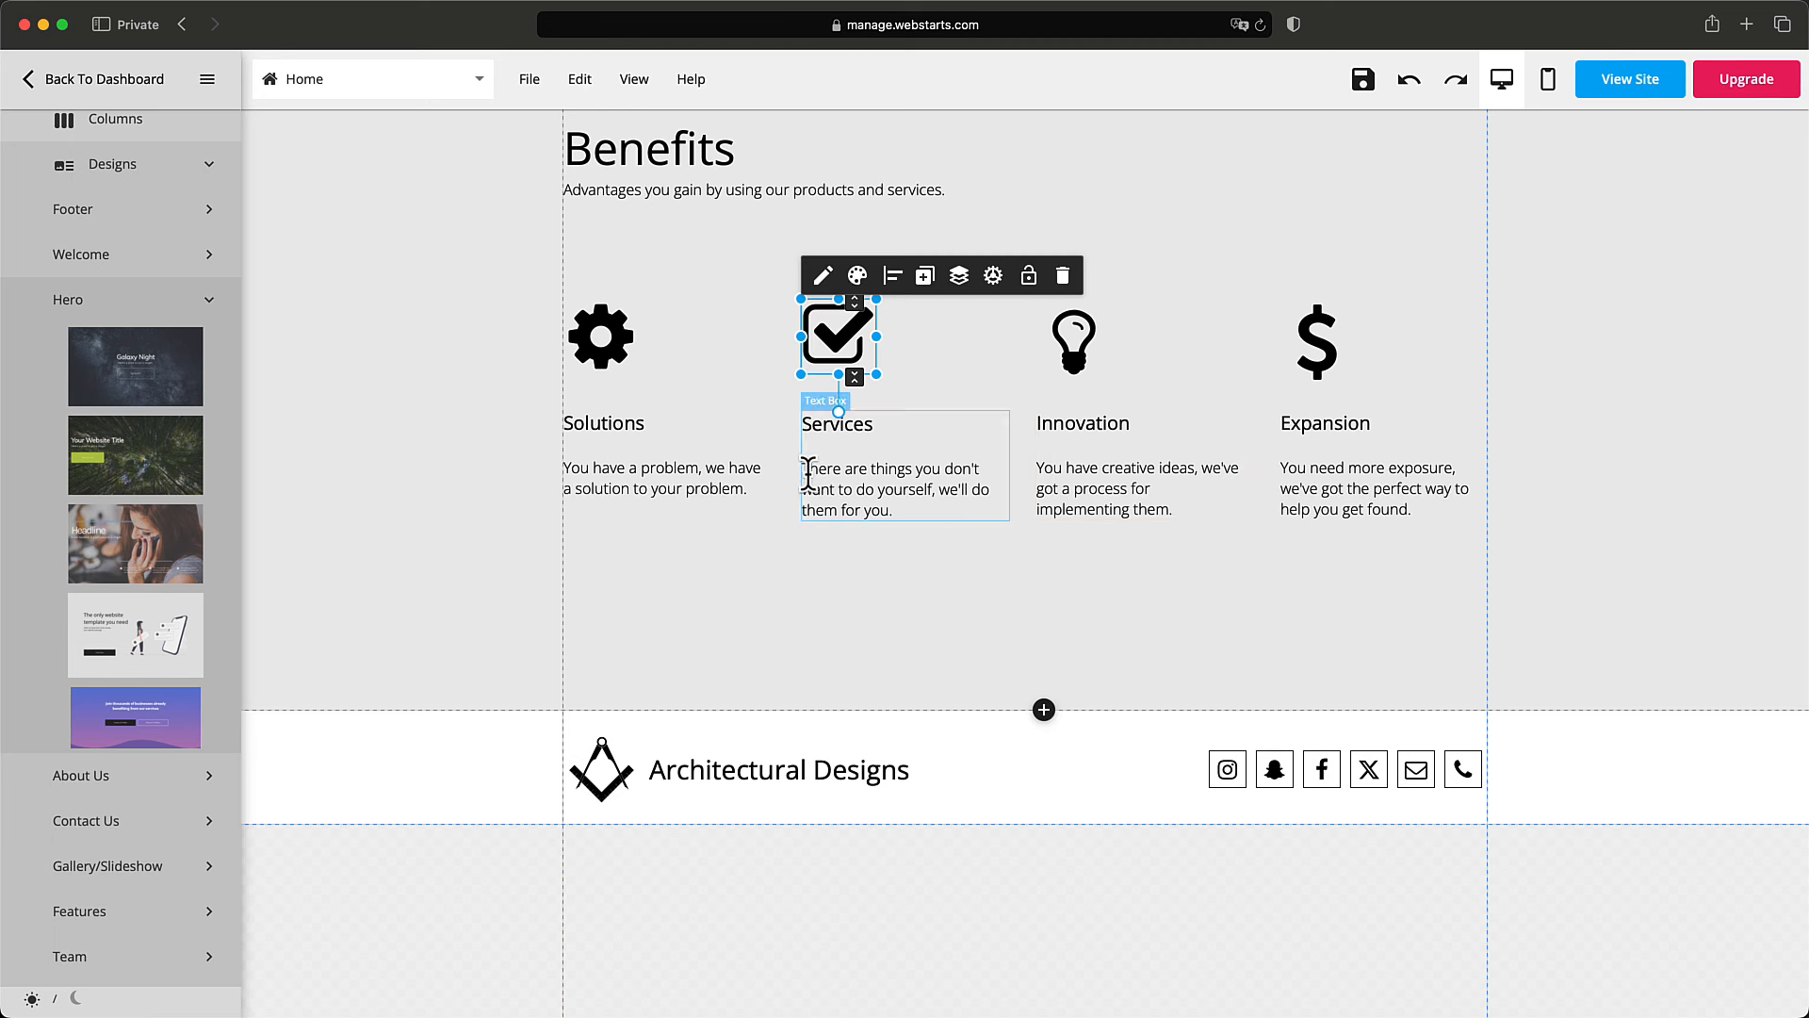
scroll(698, 524, down, 3)
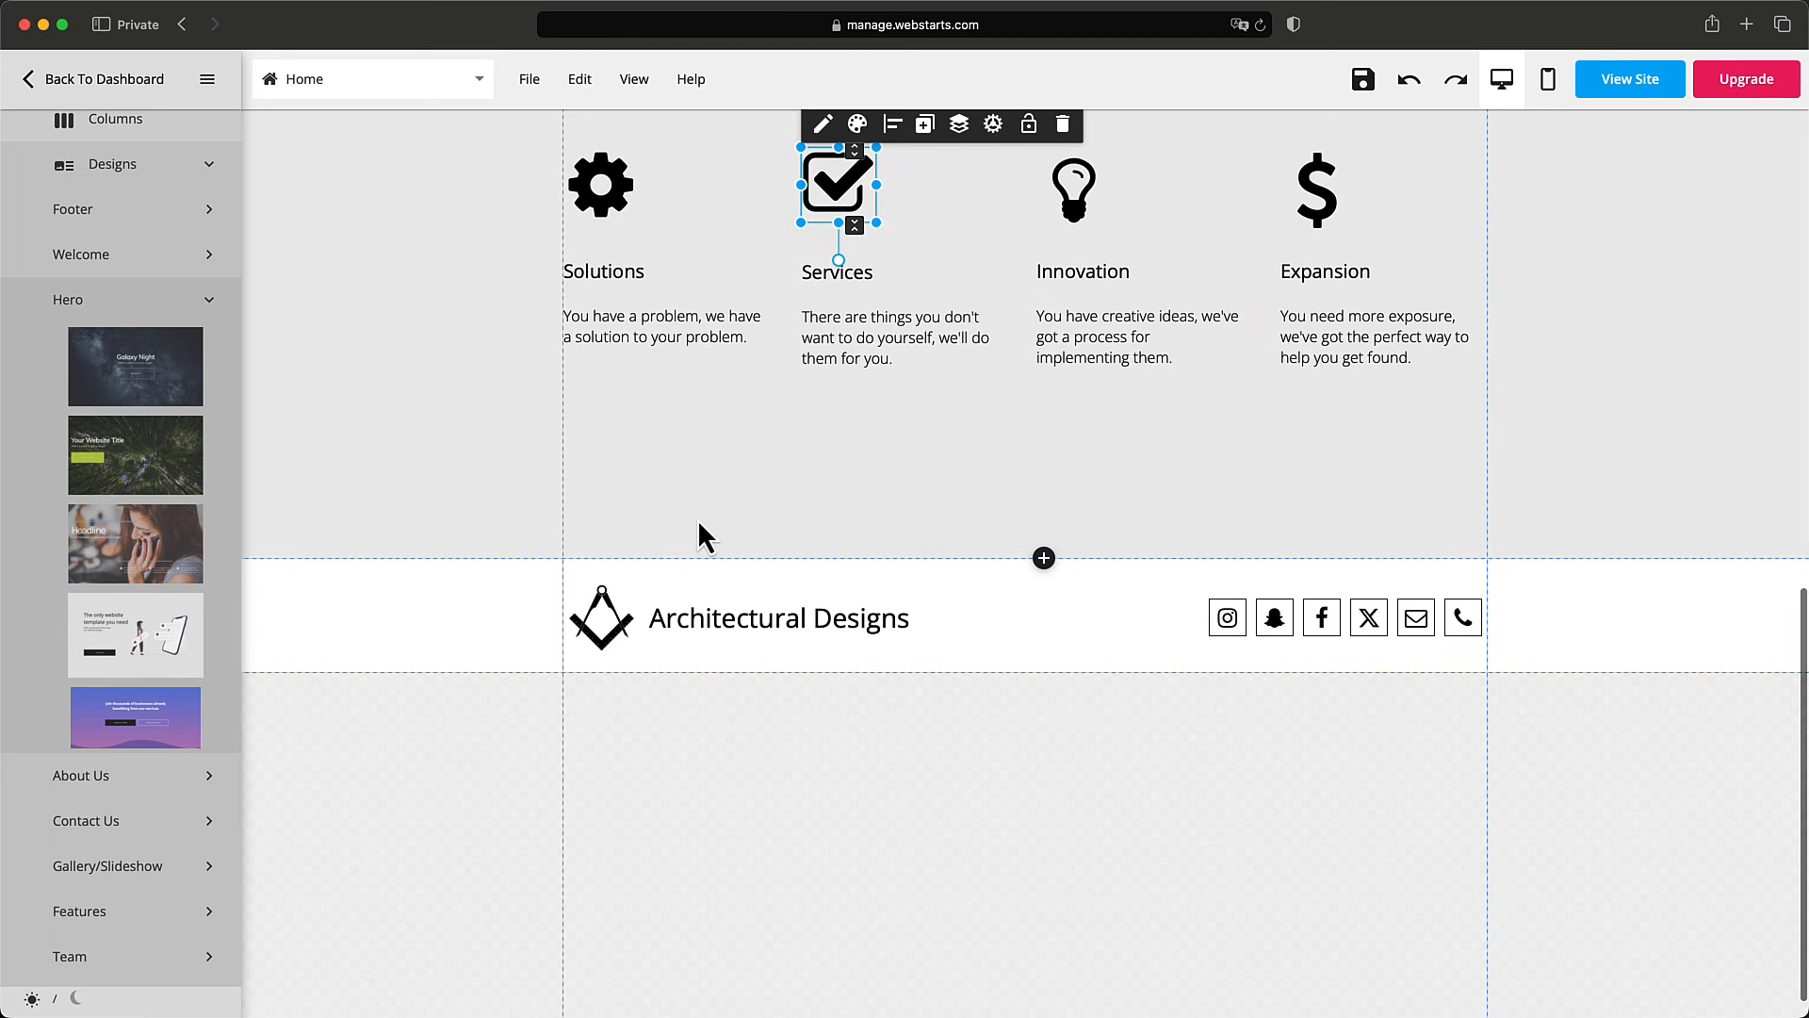
click(796, 482)
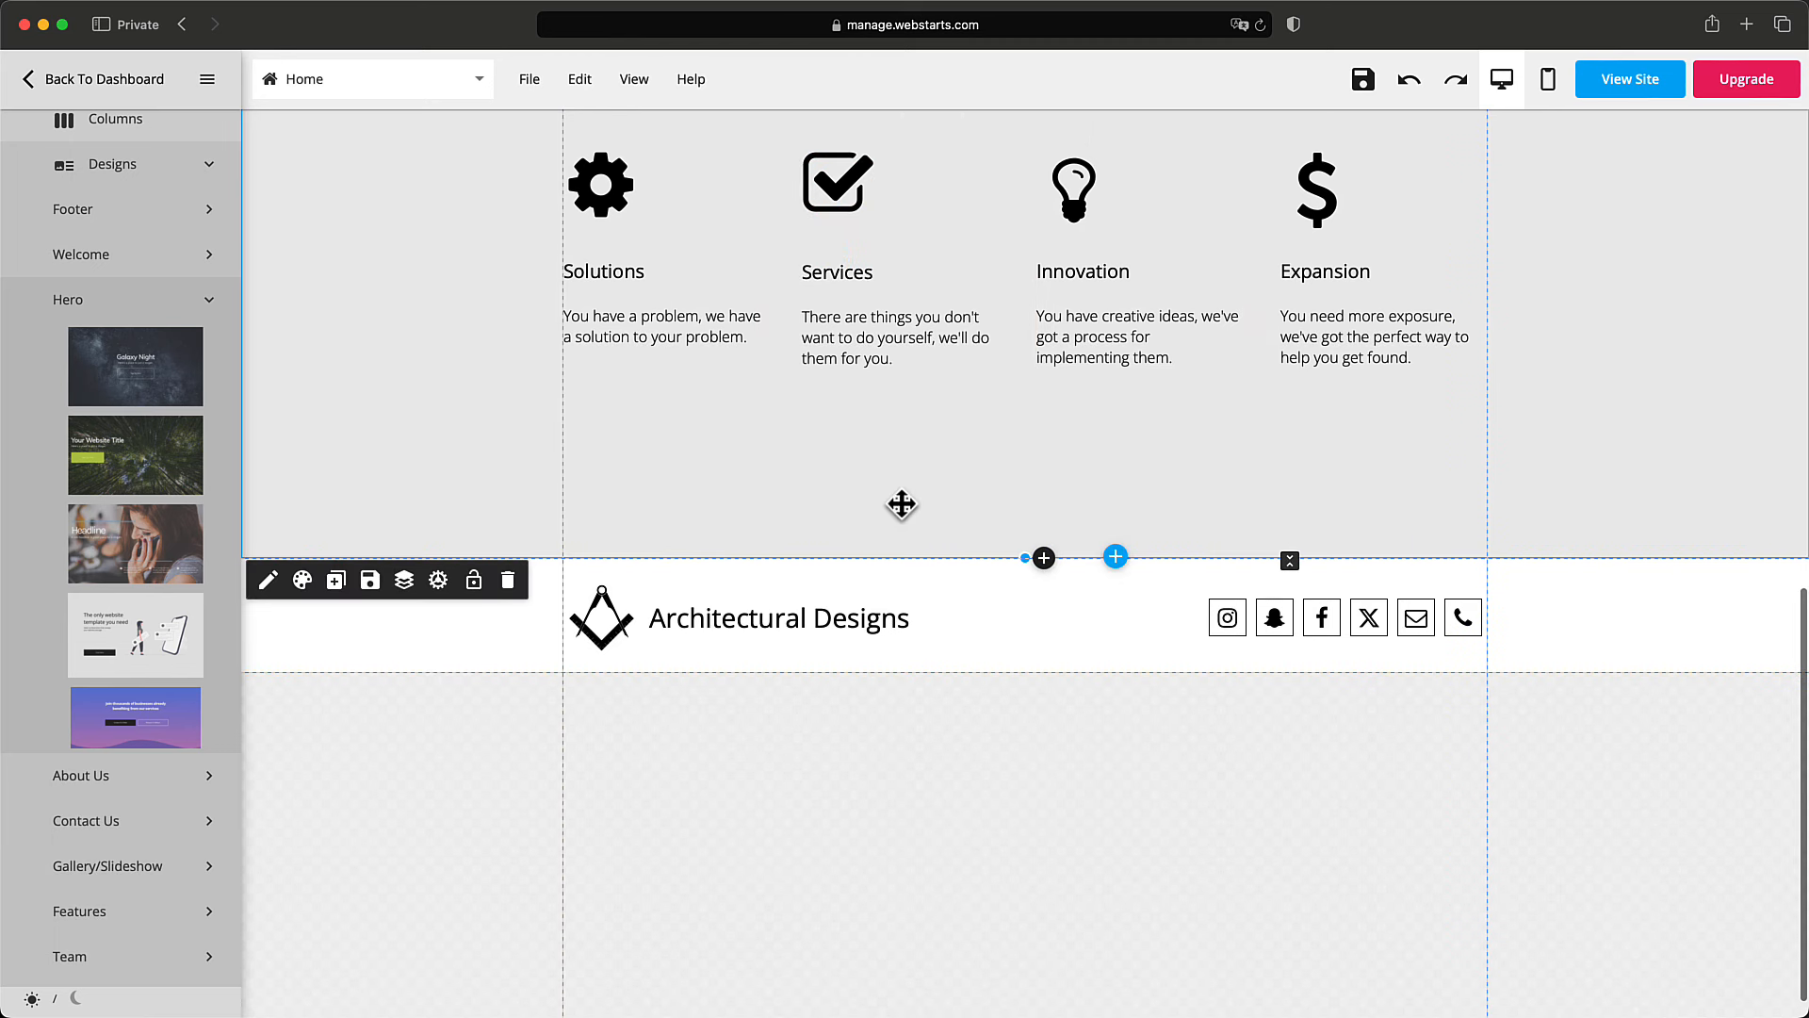
Insert the FAQ design from the Features category above the Architectural Designs footer.
click(1116, 558)
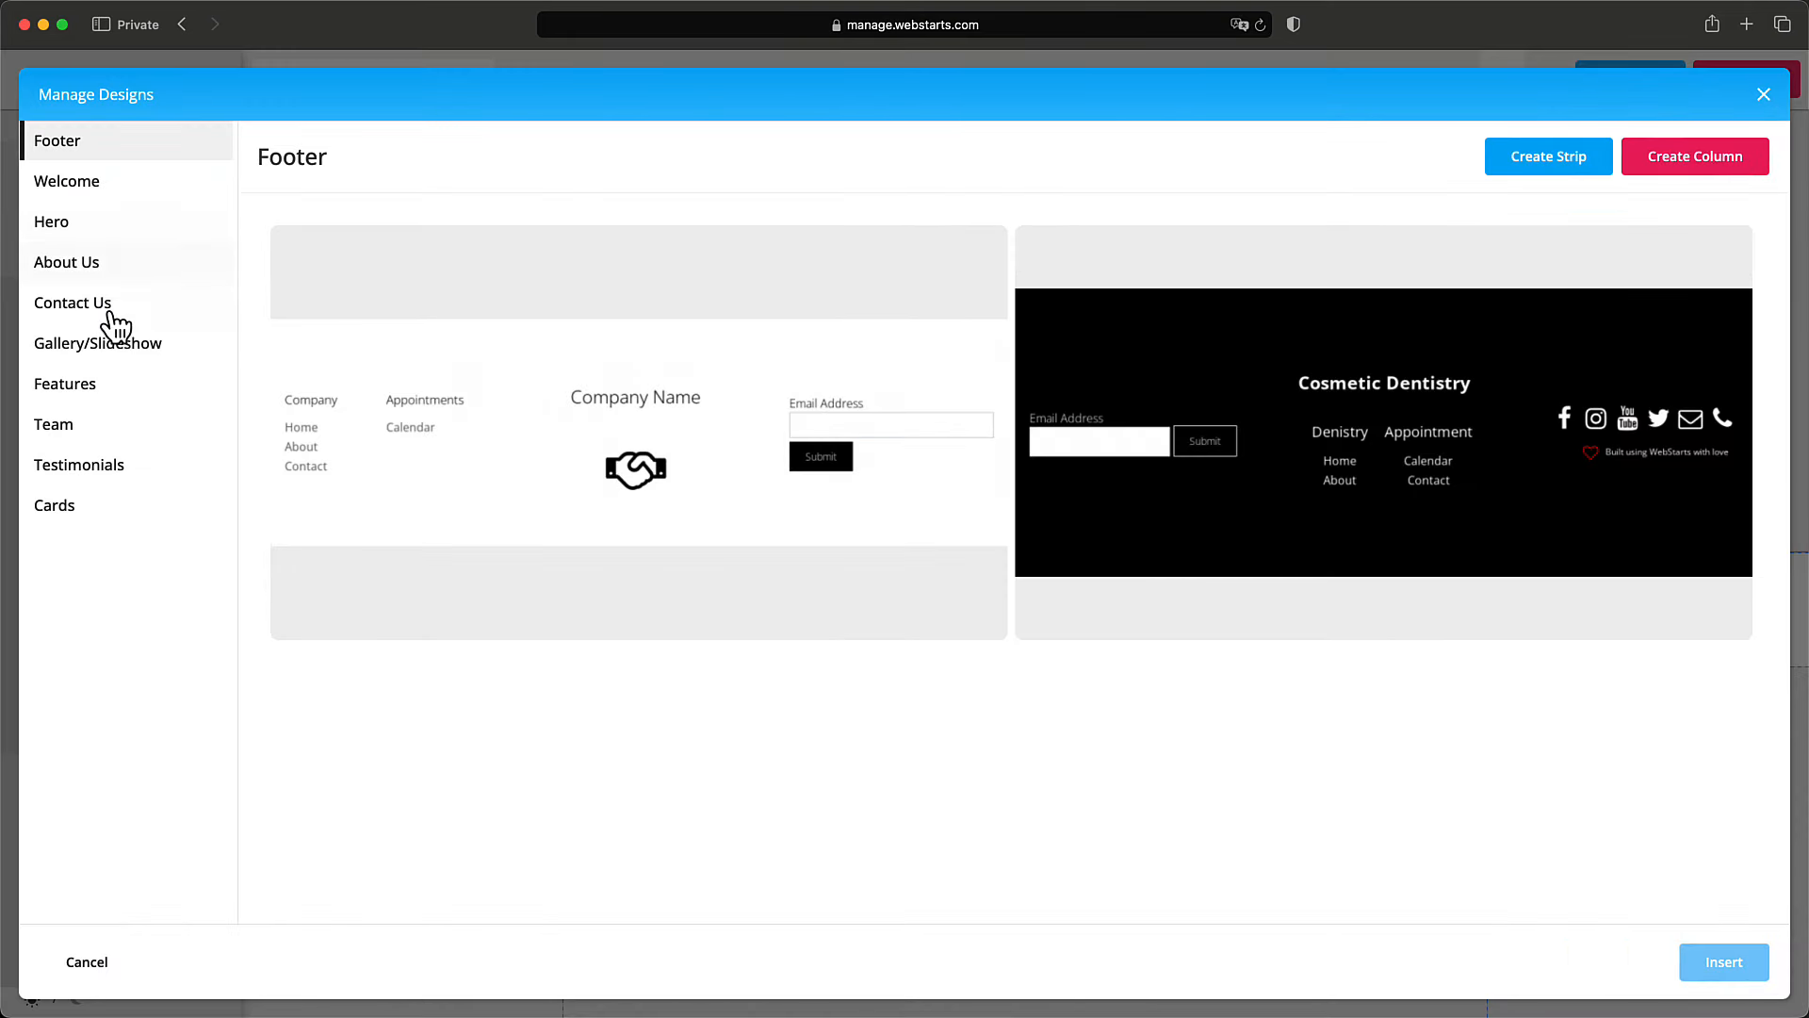
click(92, 424)
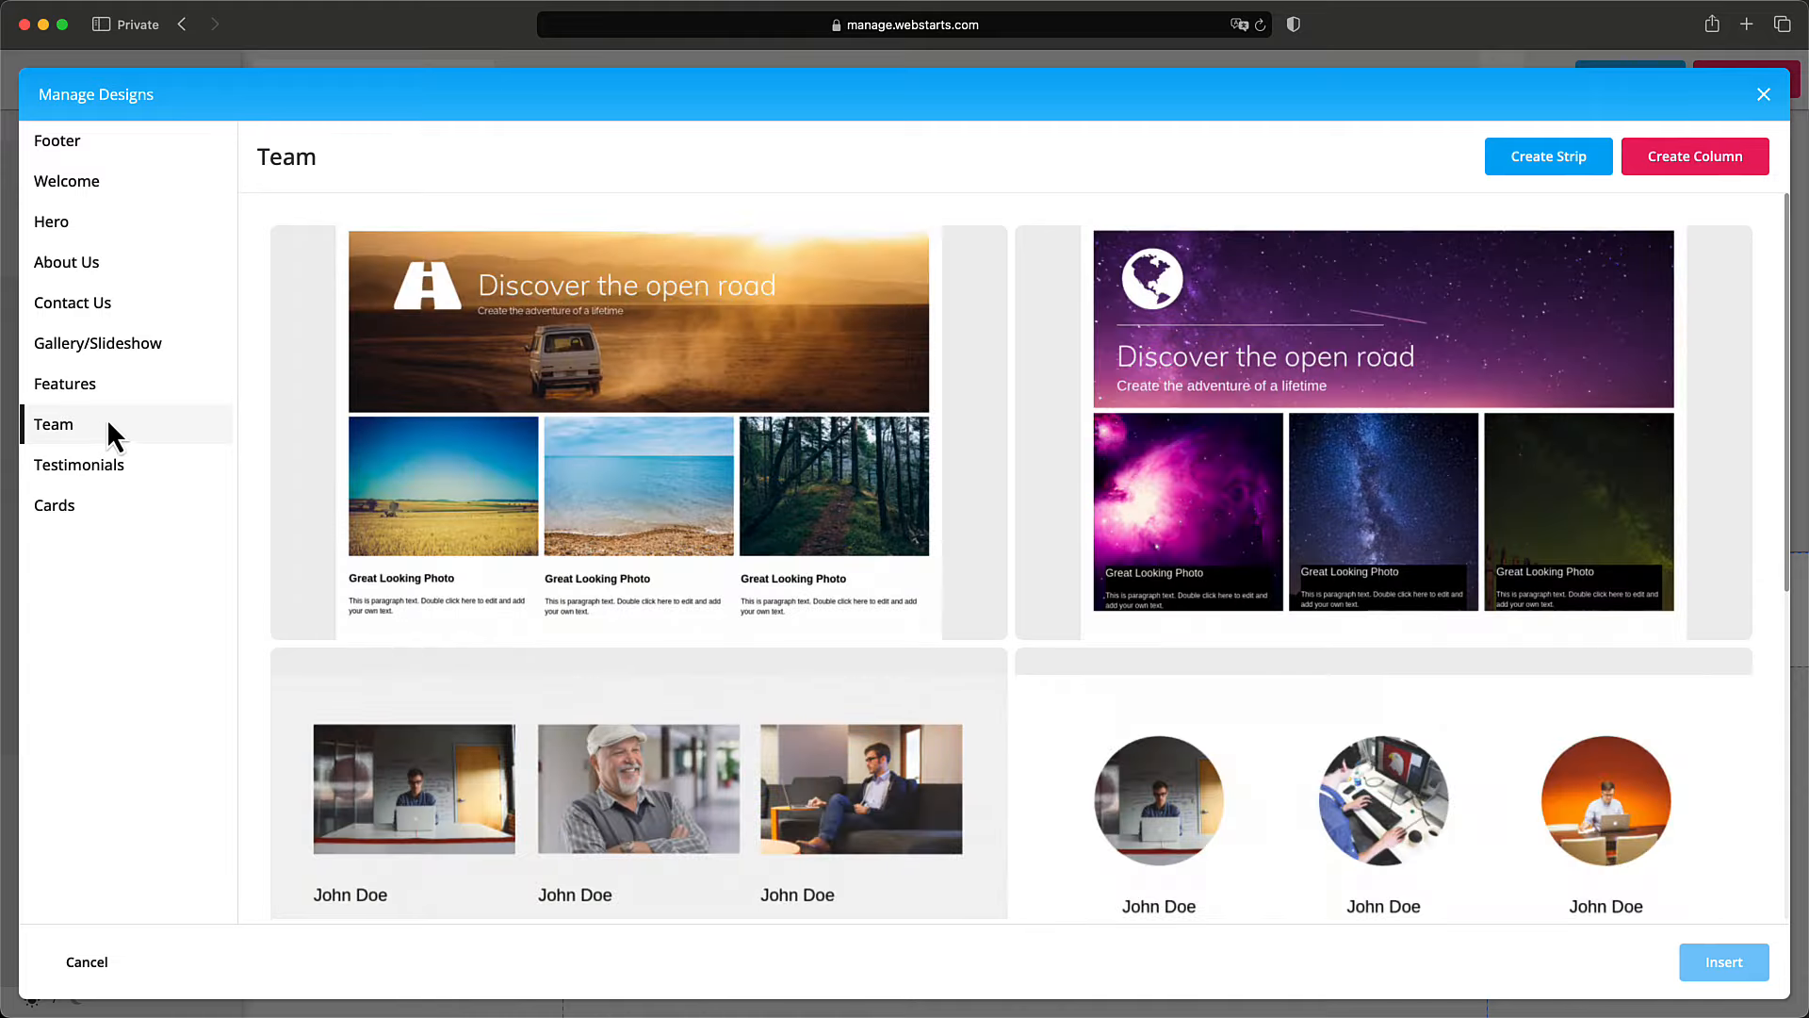
scroll(560, 438, down, 6)
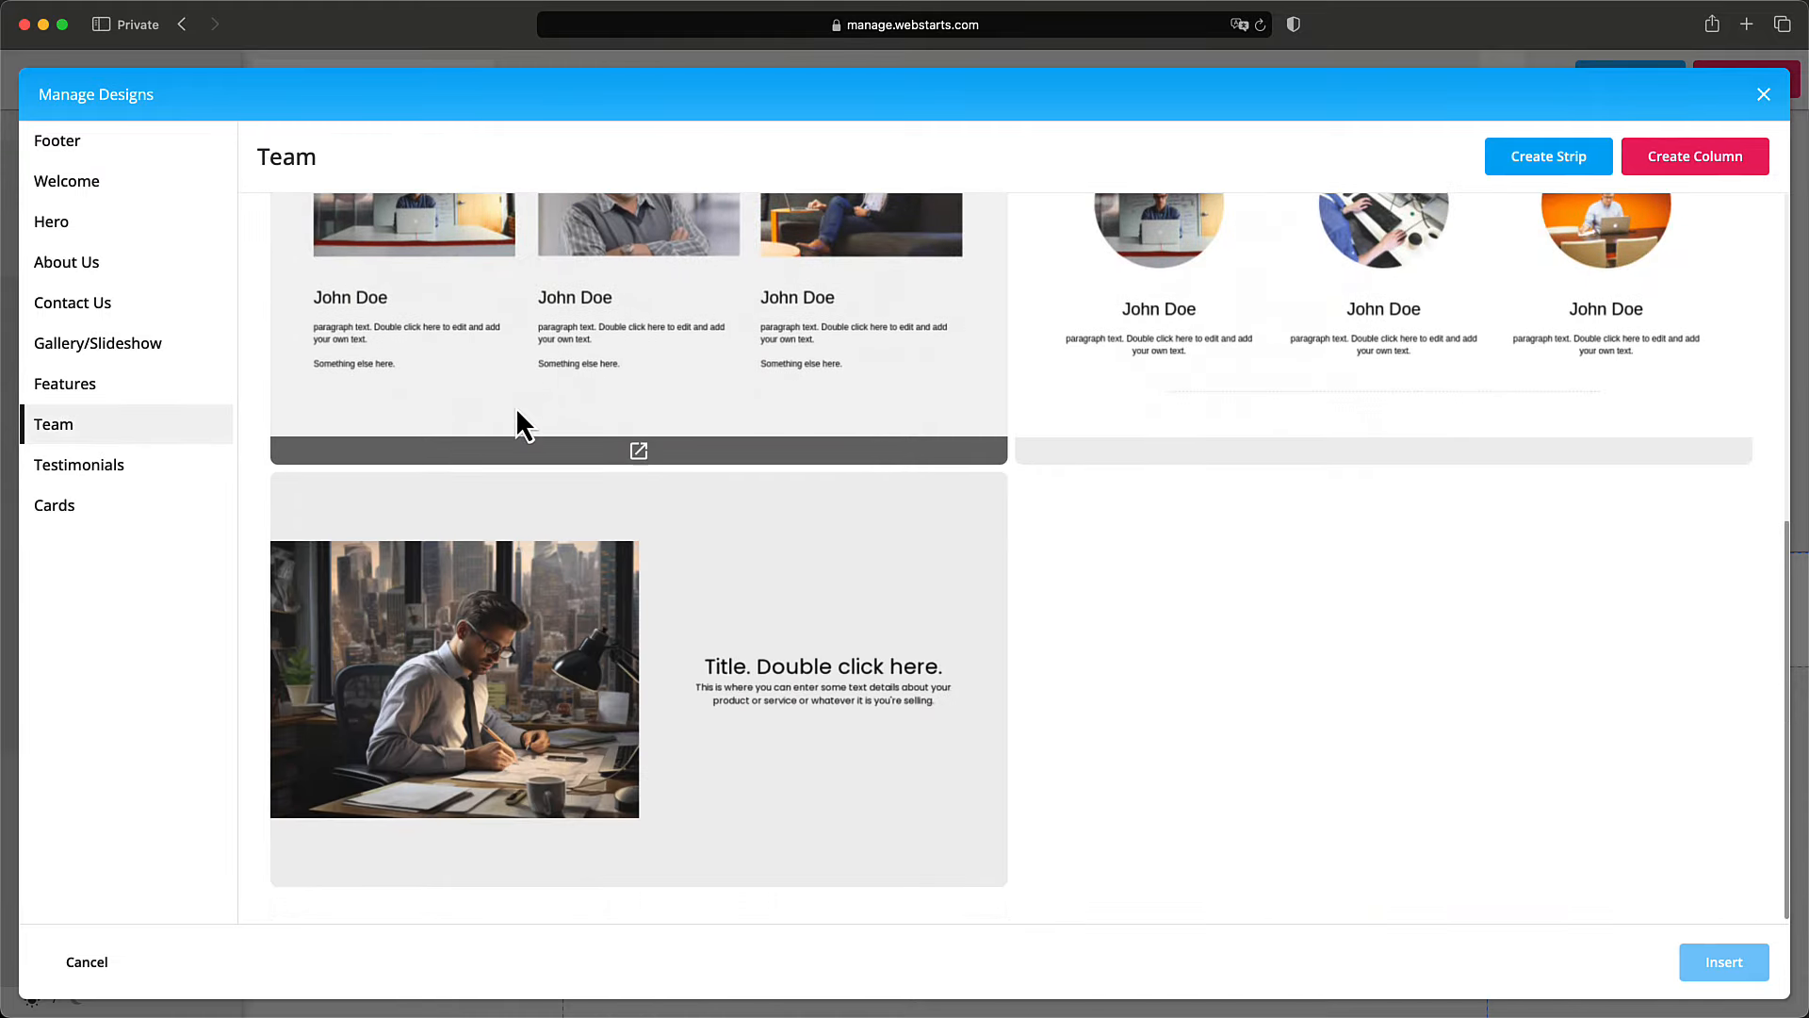
scroll(517, 424, up, 2)
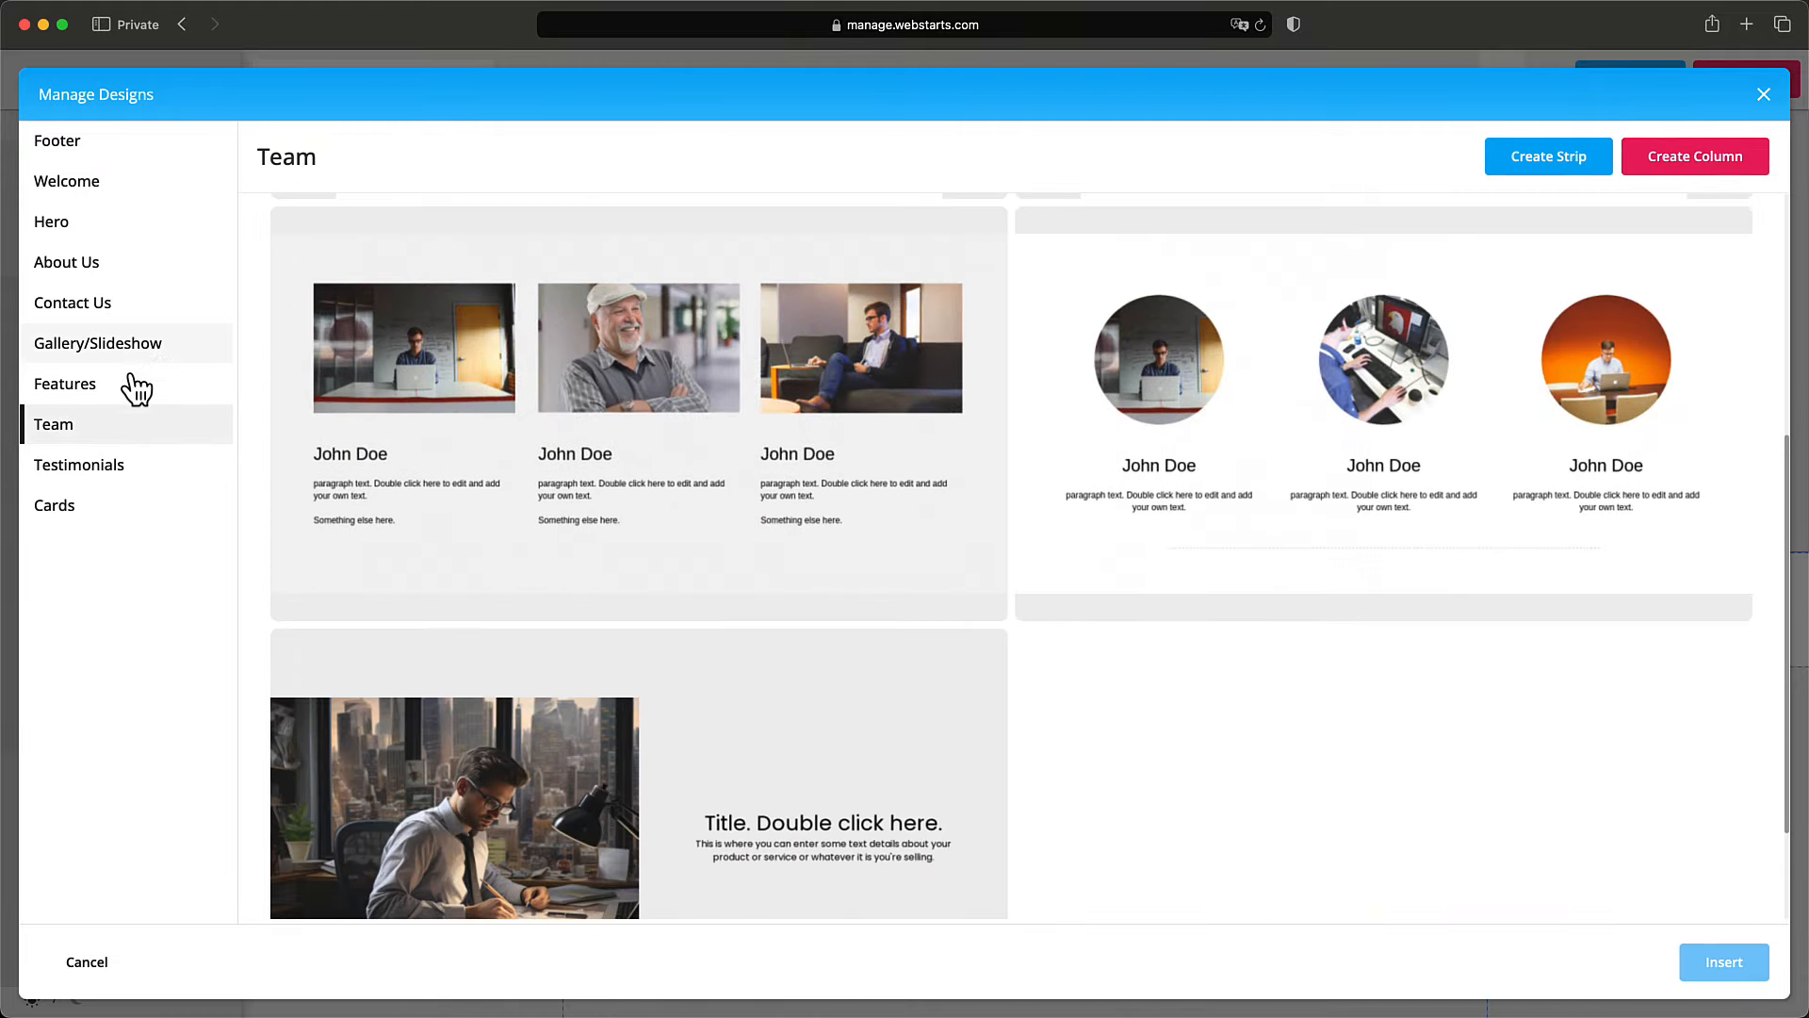
click(123, 382)
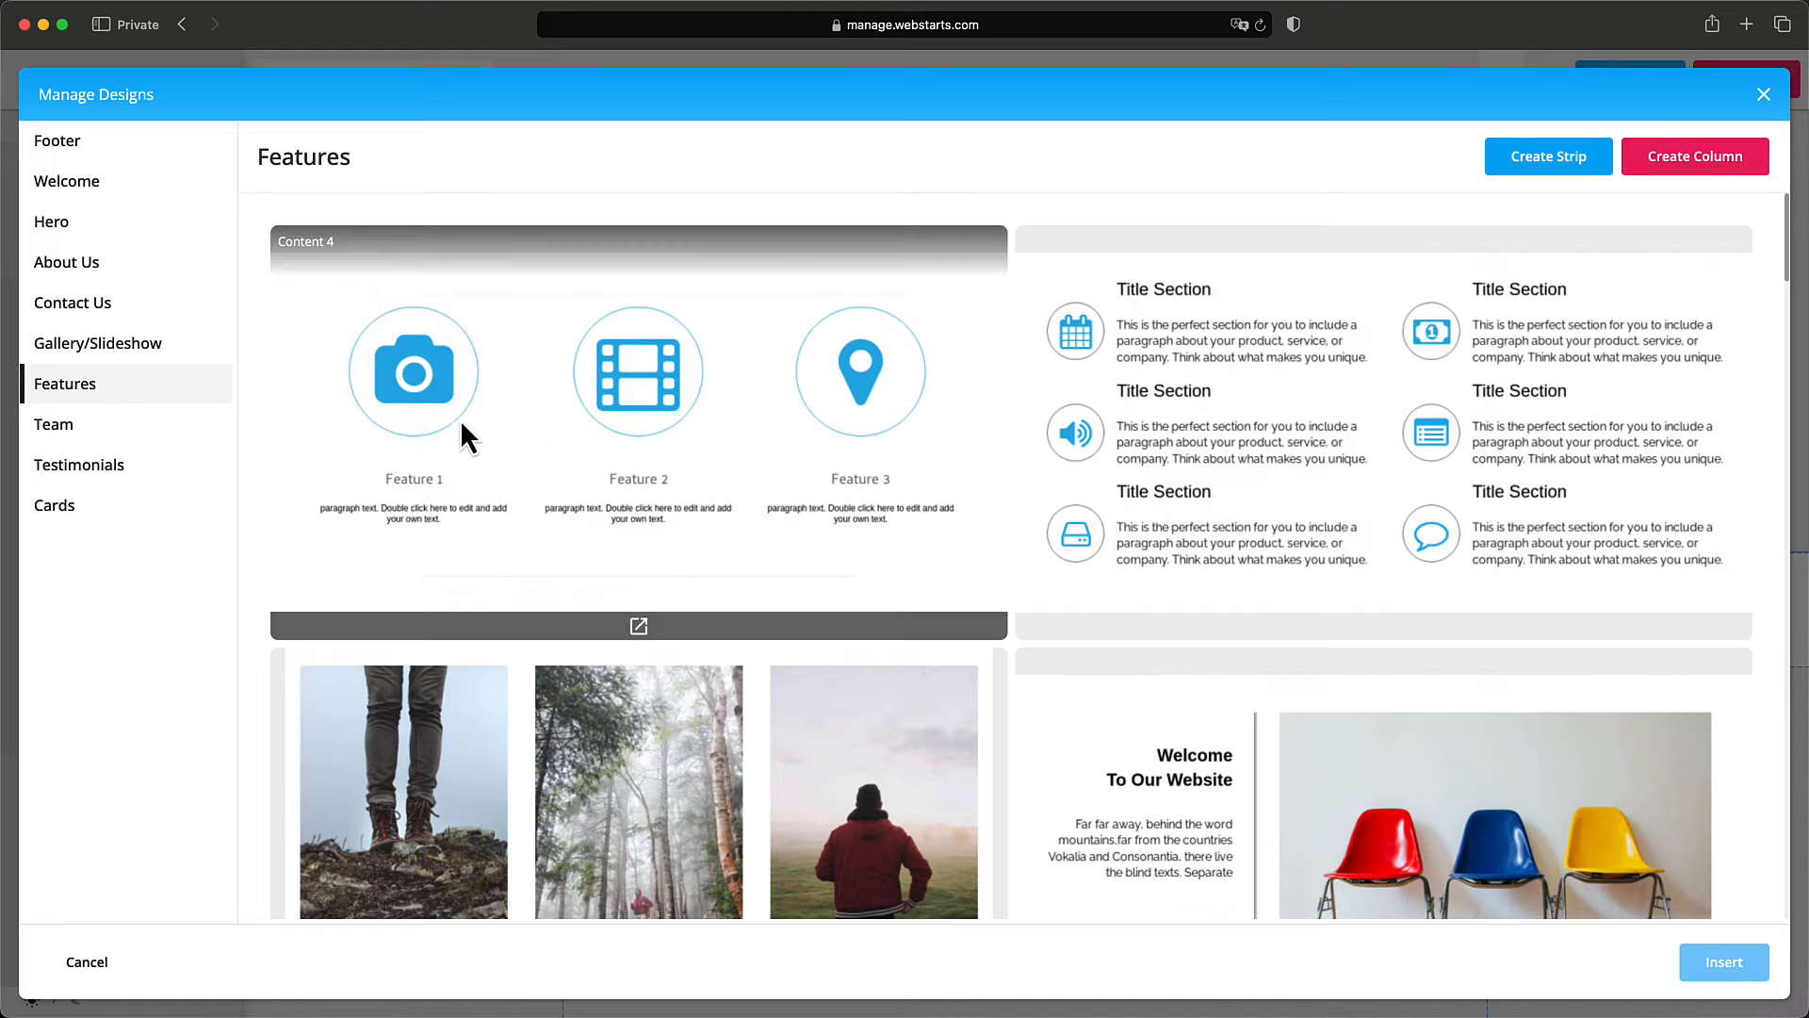
scroll(476, 424, down, 6)
scroll(492, 428, down, 8)
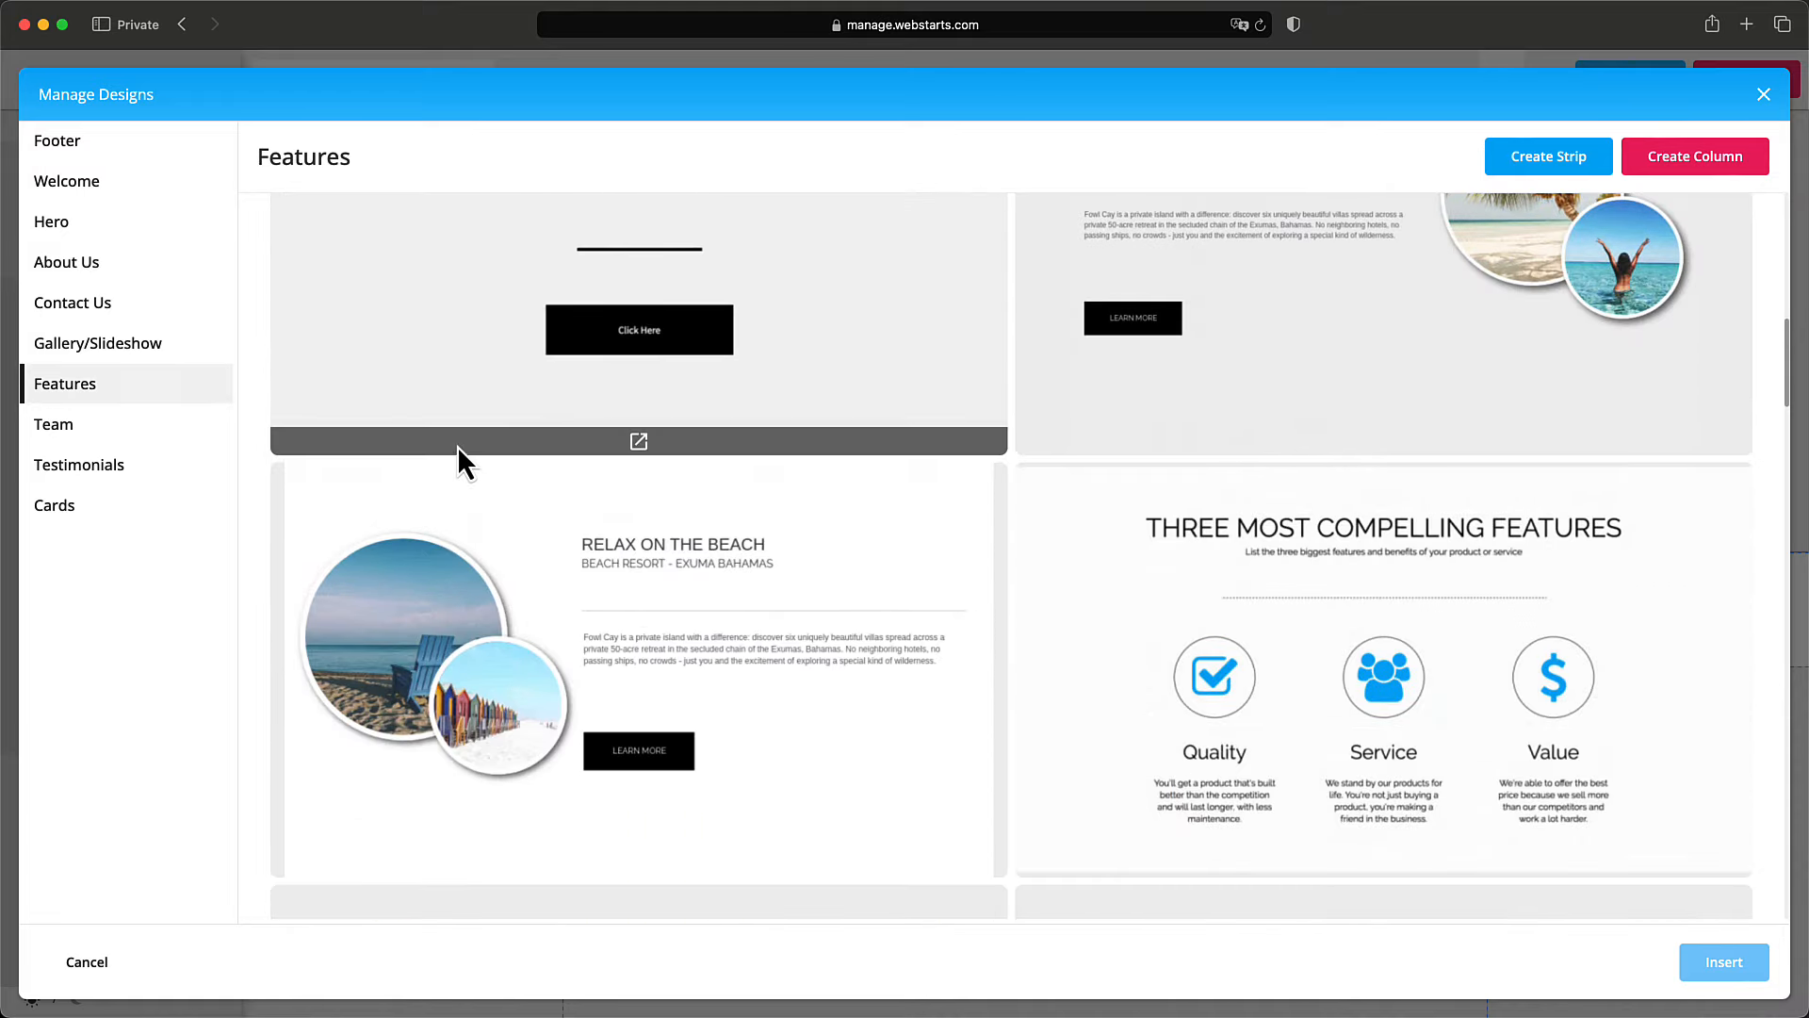
scroll(475, 449, down, 20)
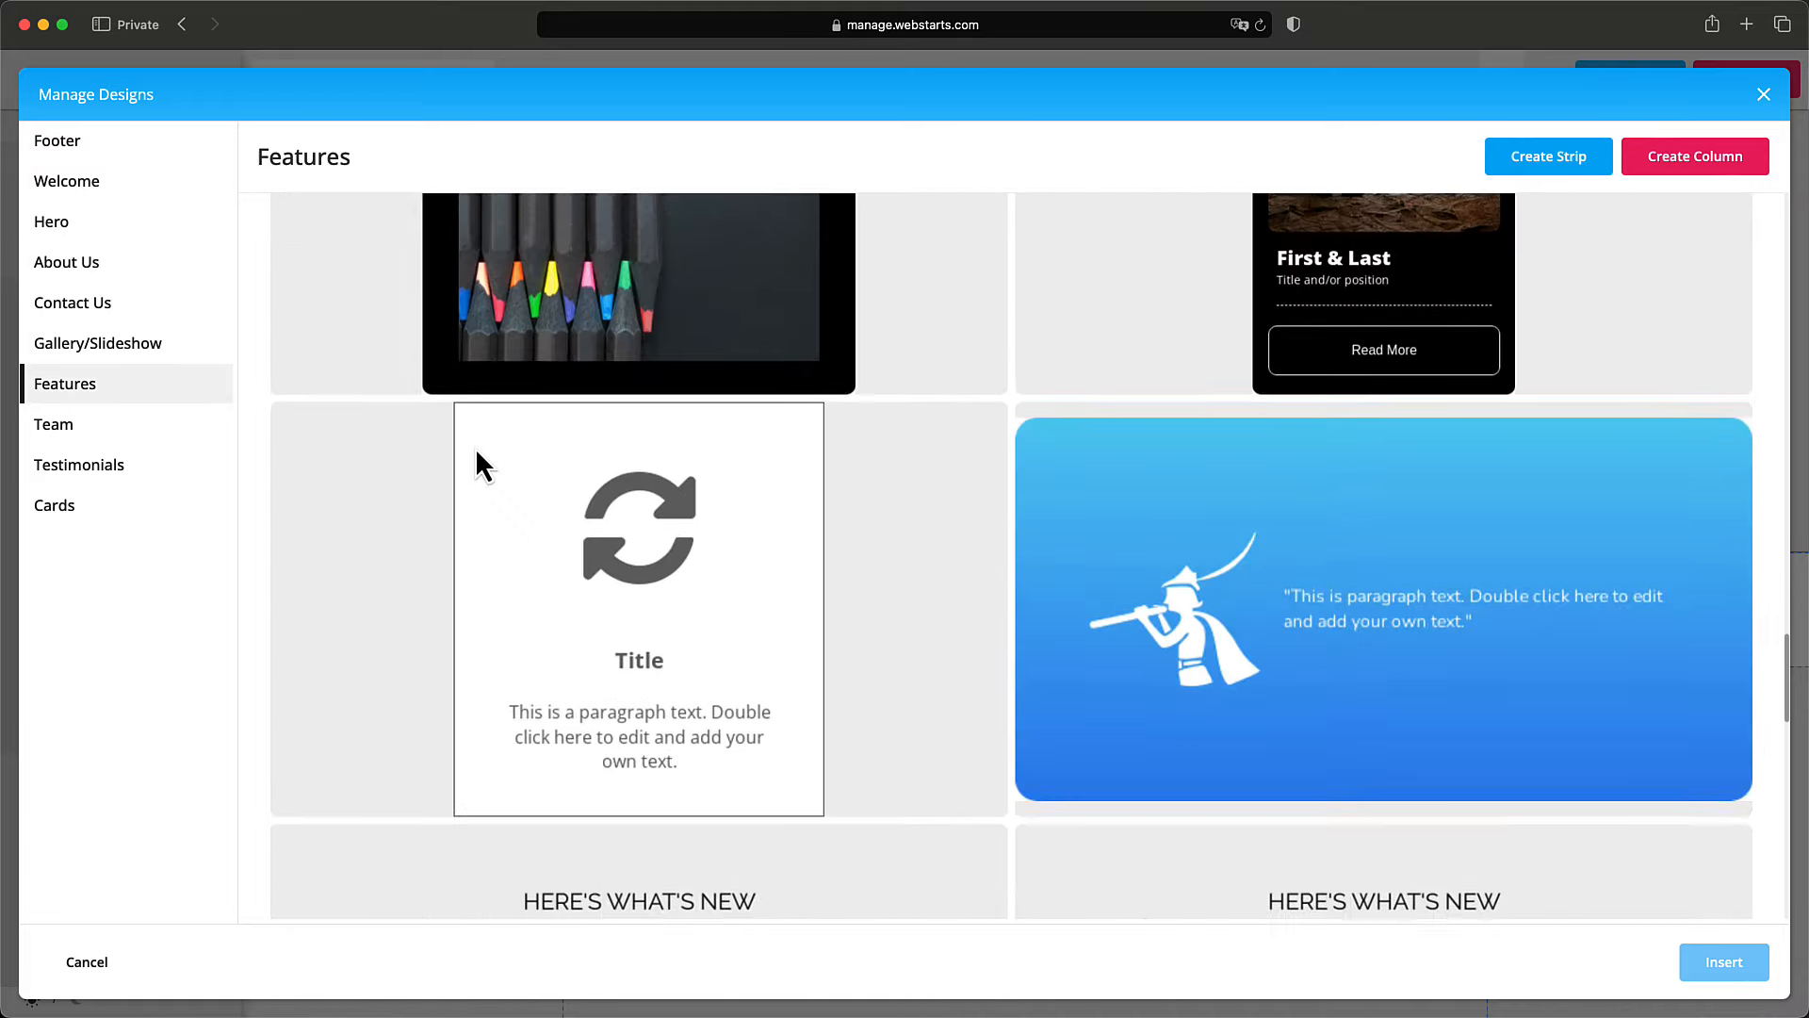
scroll(475, 449, down, 10)
click(1384, 472)
click(1725, 961)
click(859, 354)
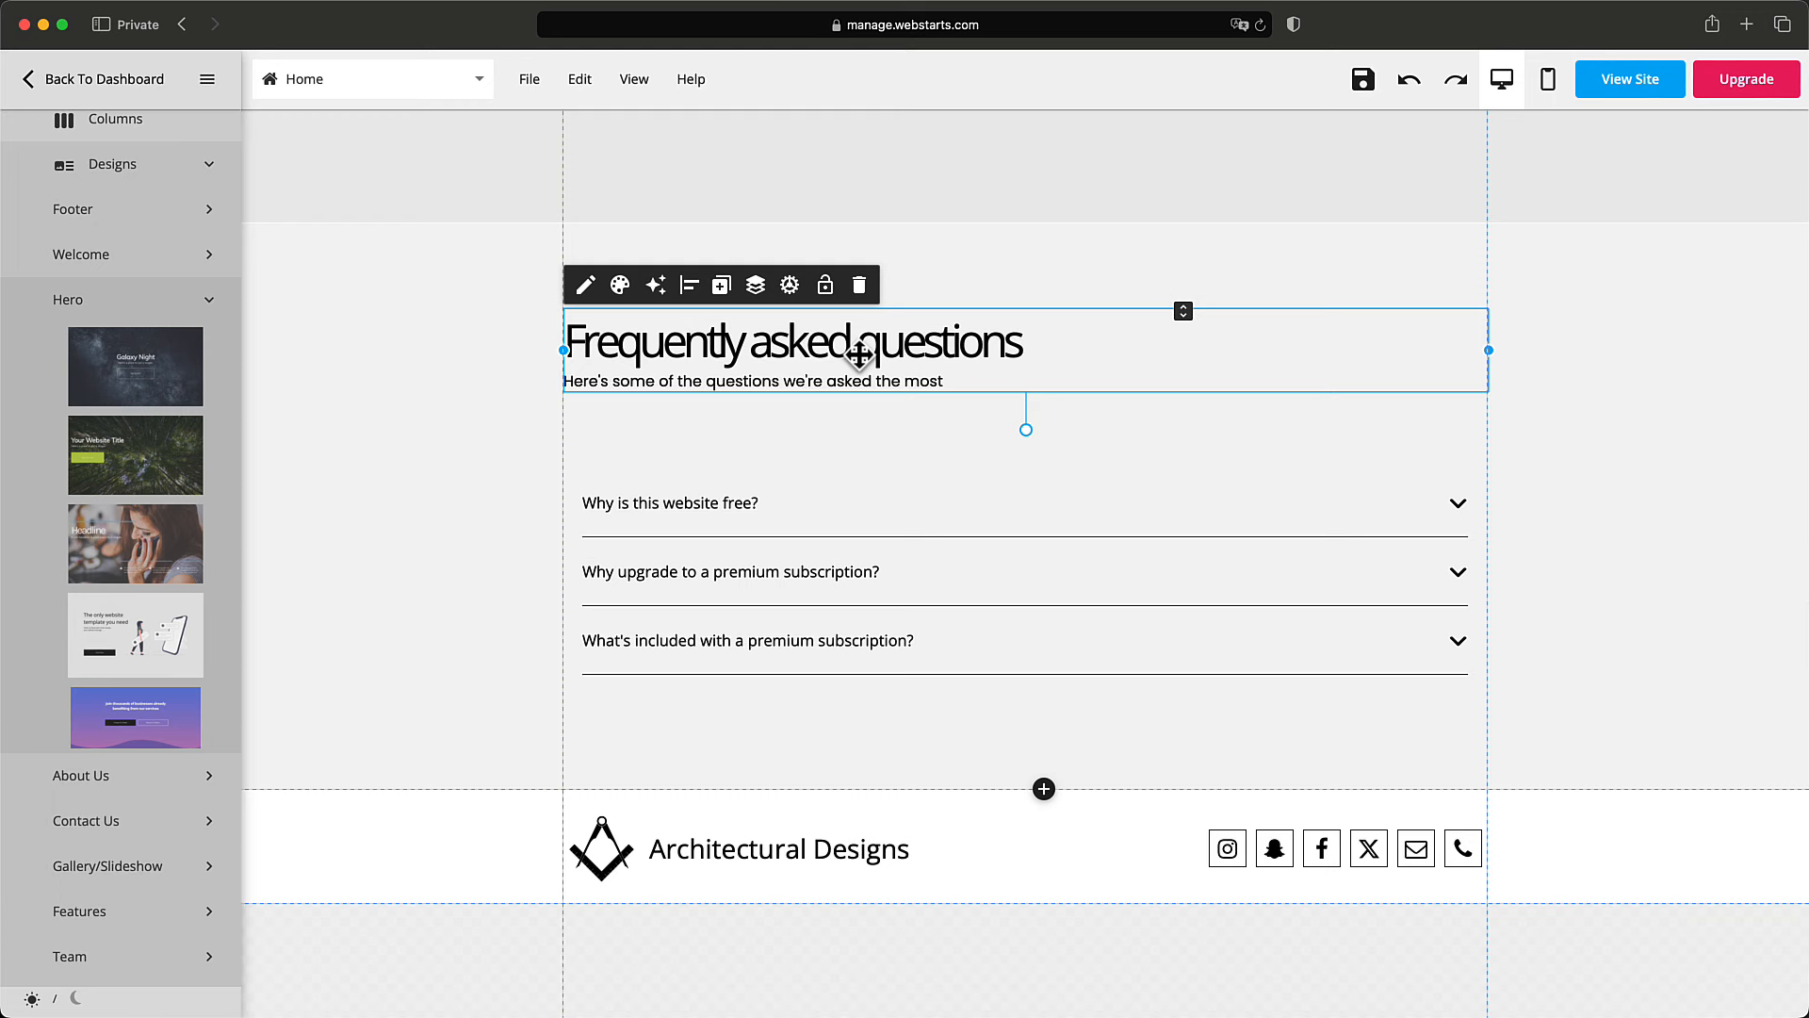
Restyle the 'Frequently asked questions' heading text as Heading Medium.
scroll(859, 355, up, 7)
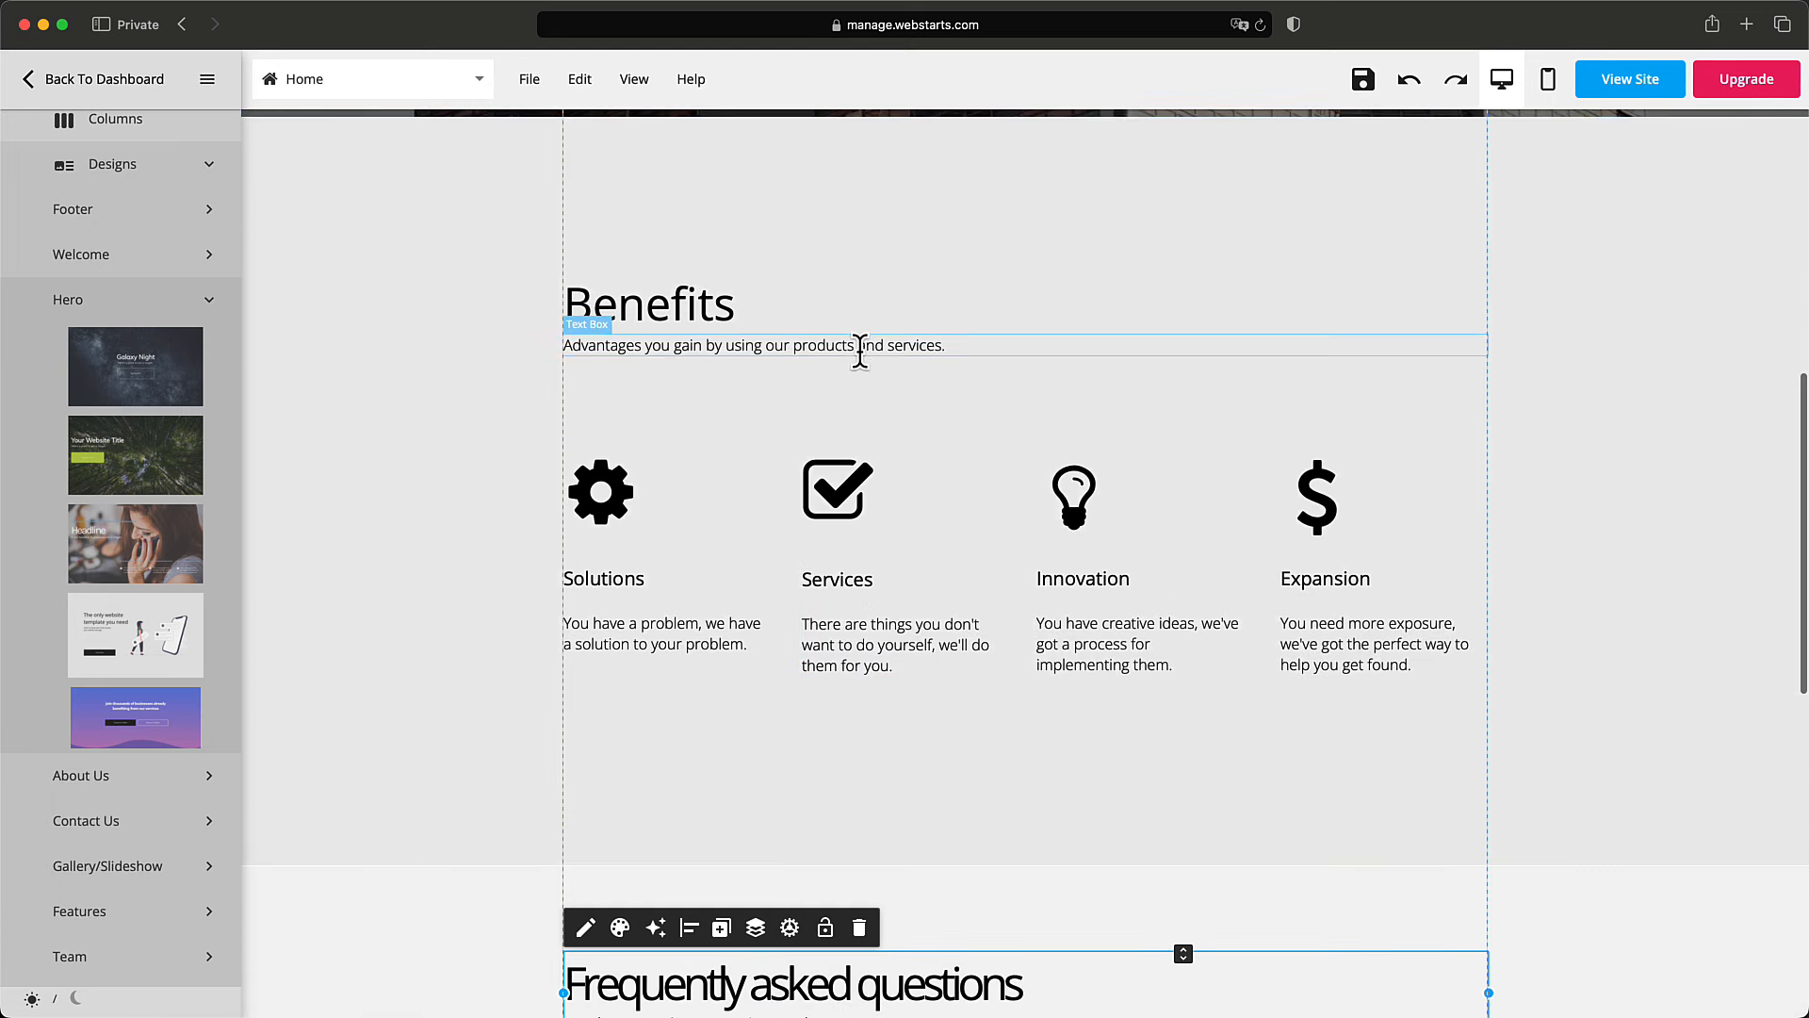
scroll(859, 354, down, 6)
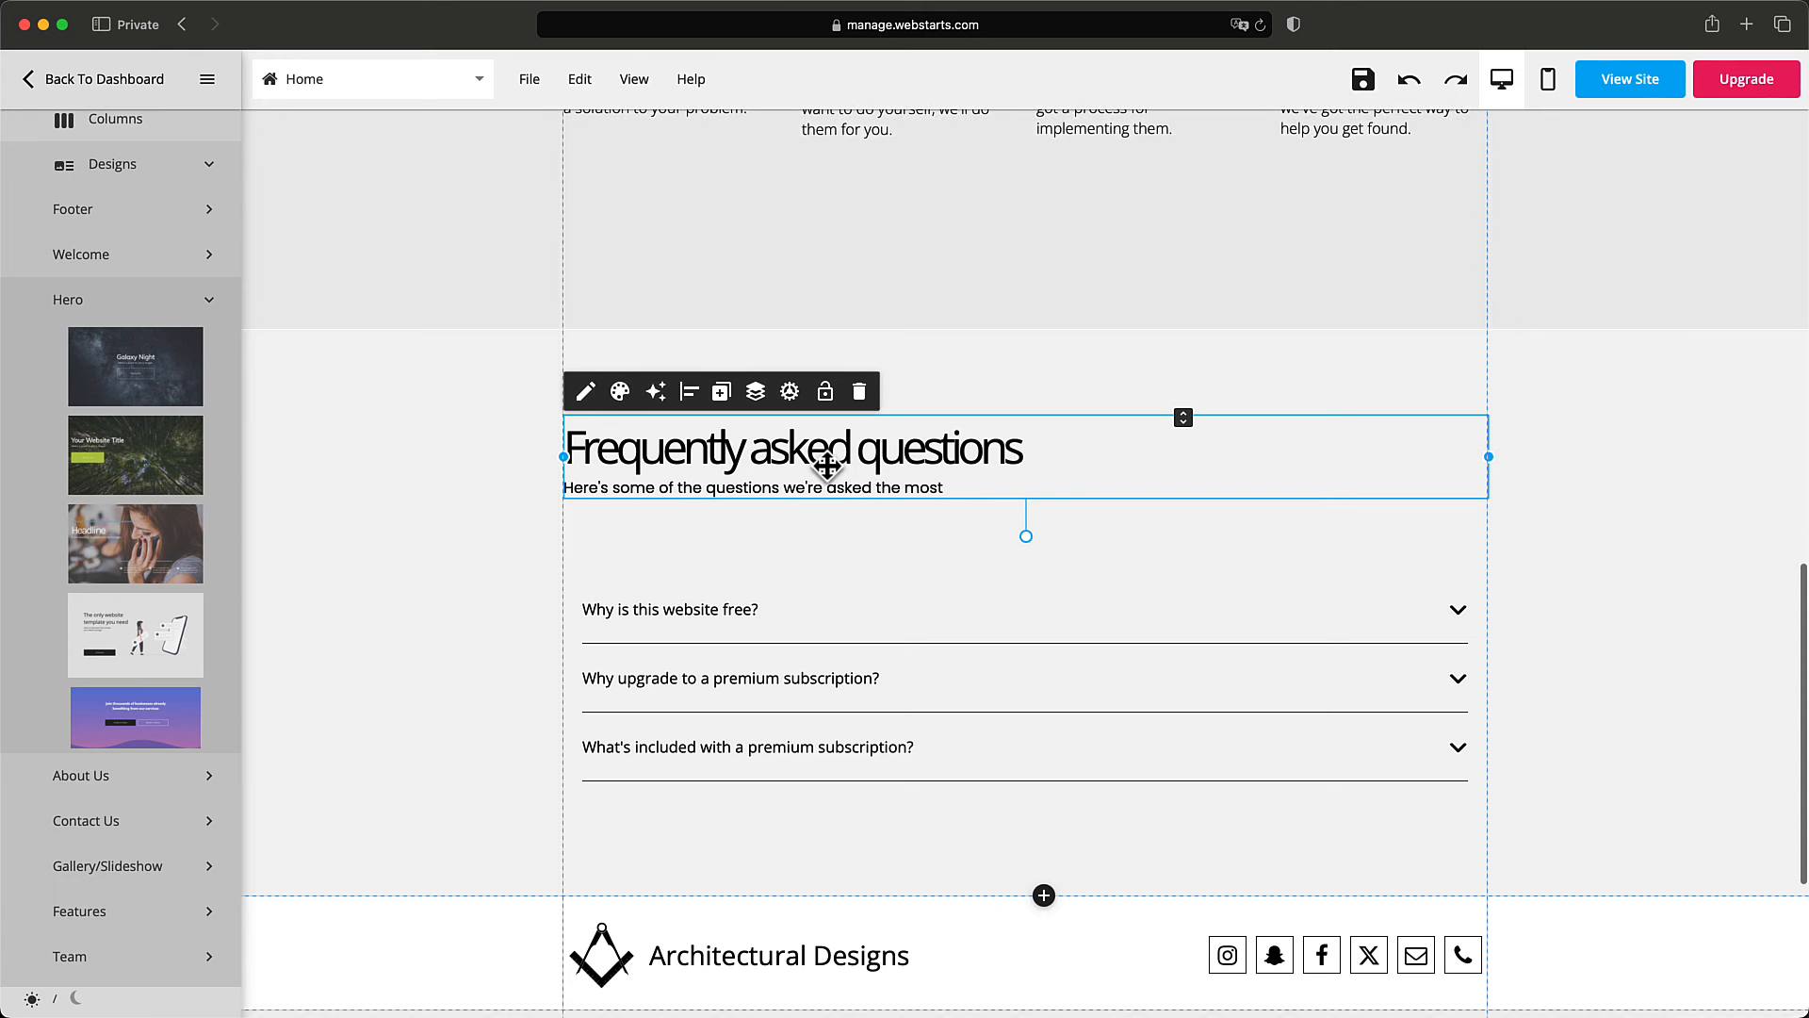
double_click(828, 464)
triple_click(825, 464)
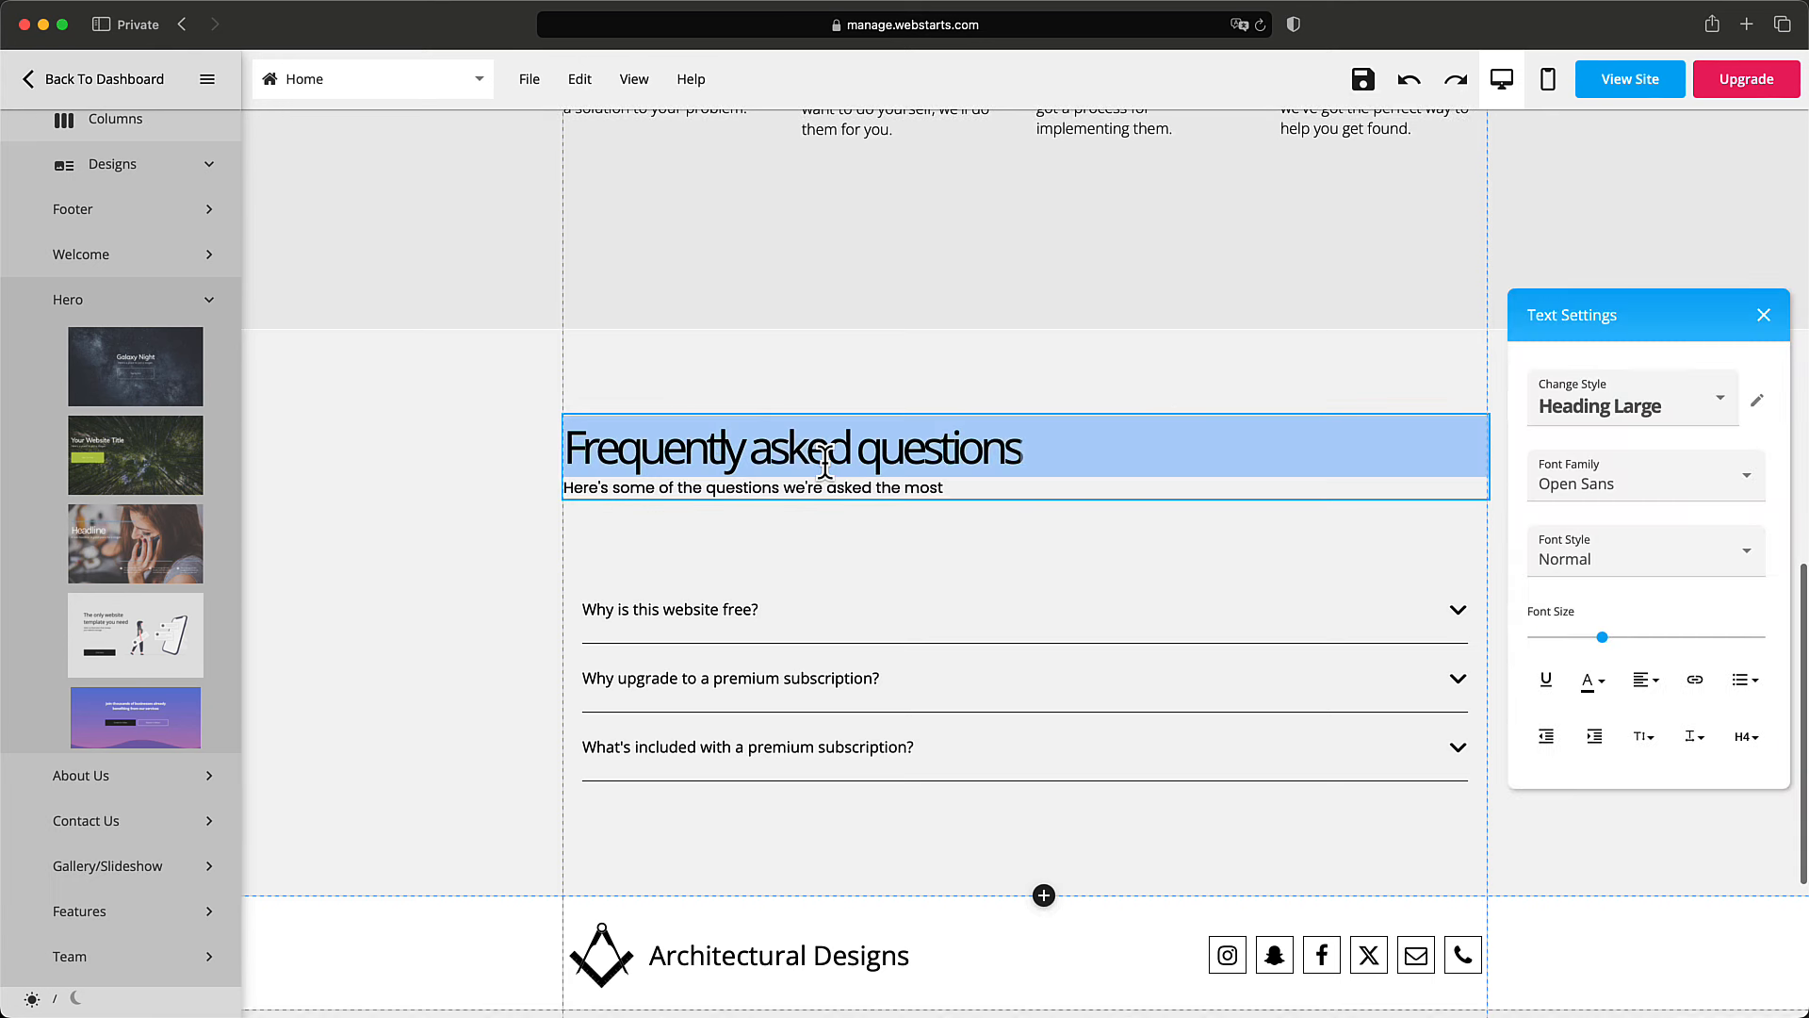
click(1583, 426)
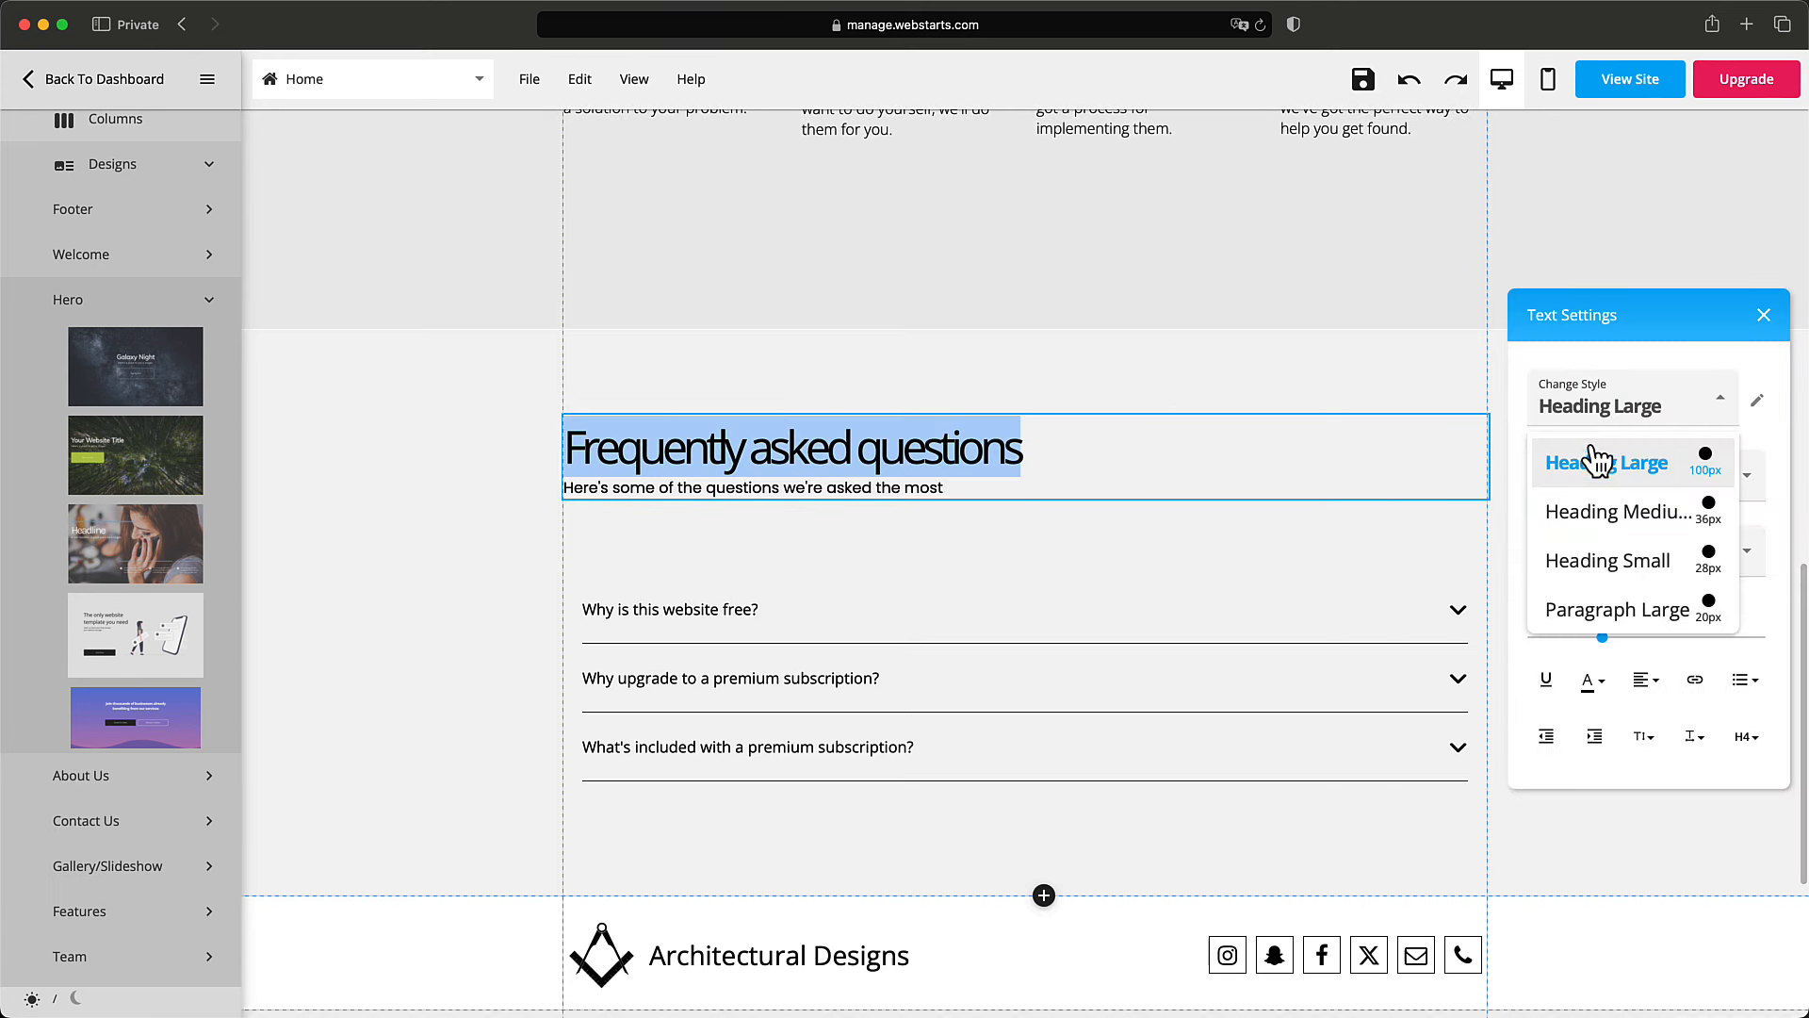
click(1612, 520)
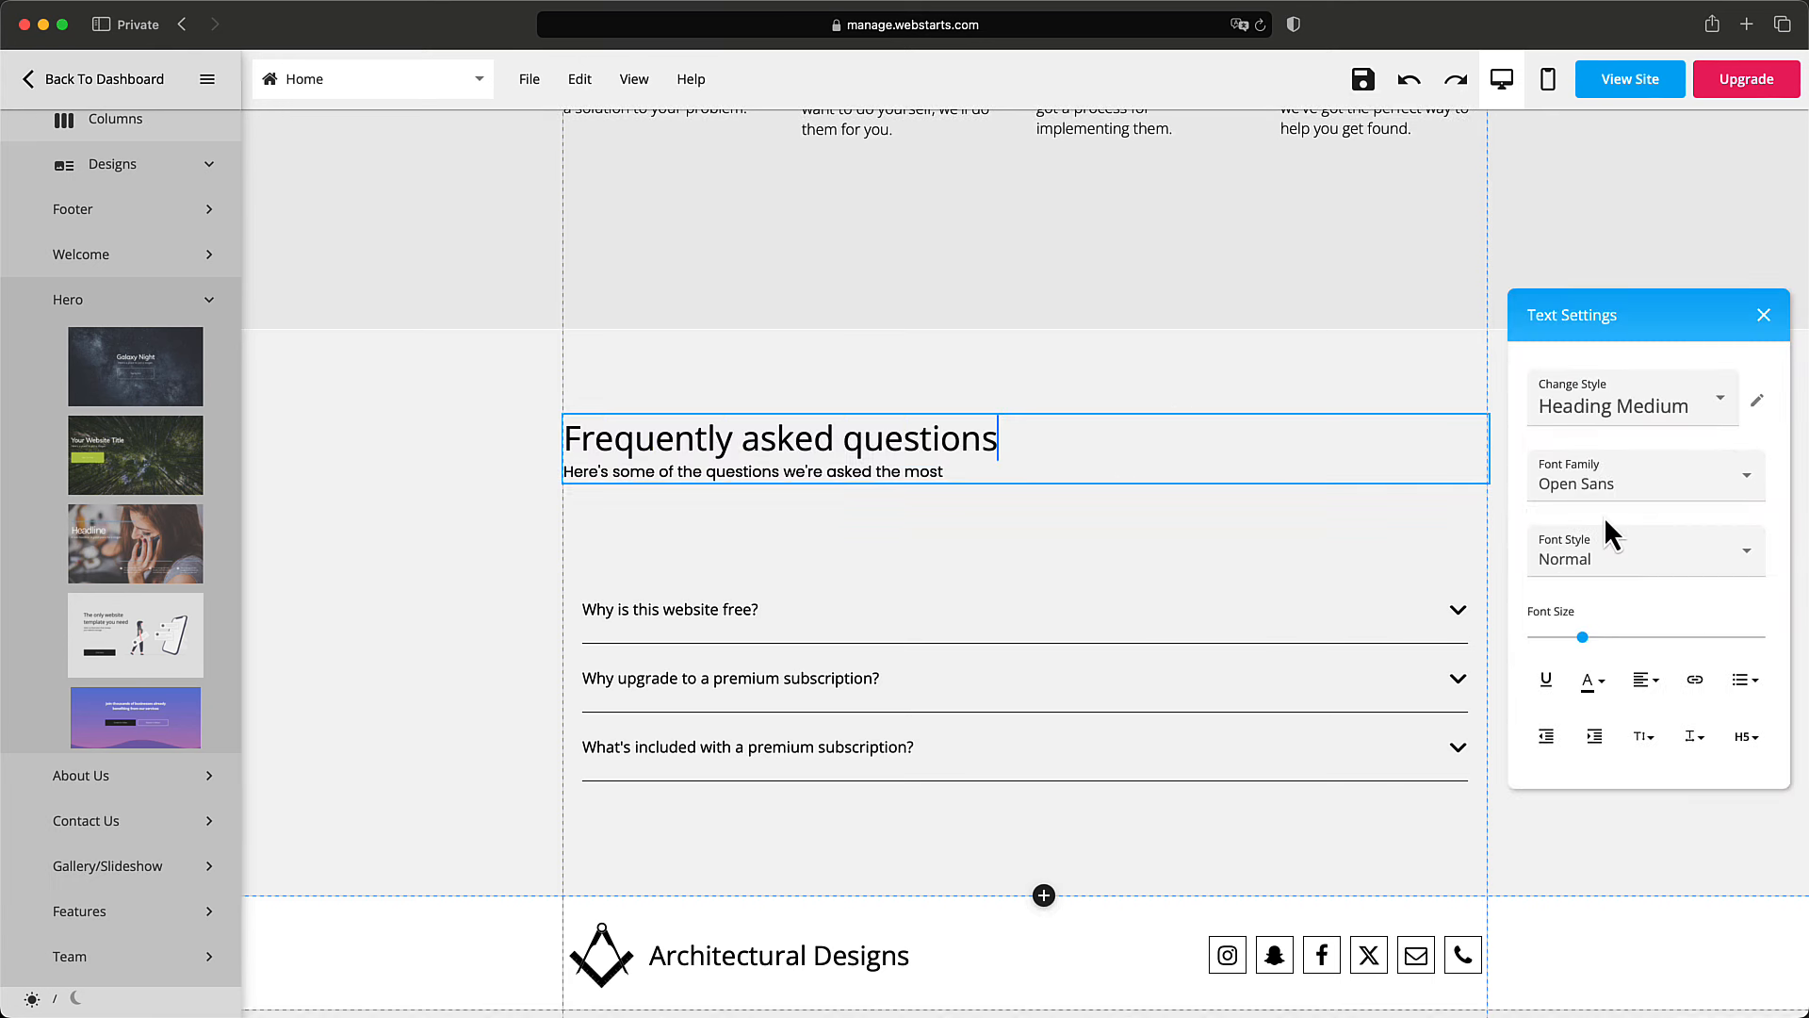
click(1169, 502)
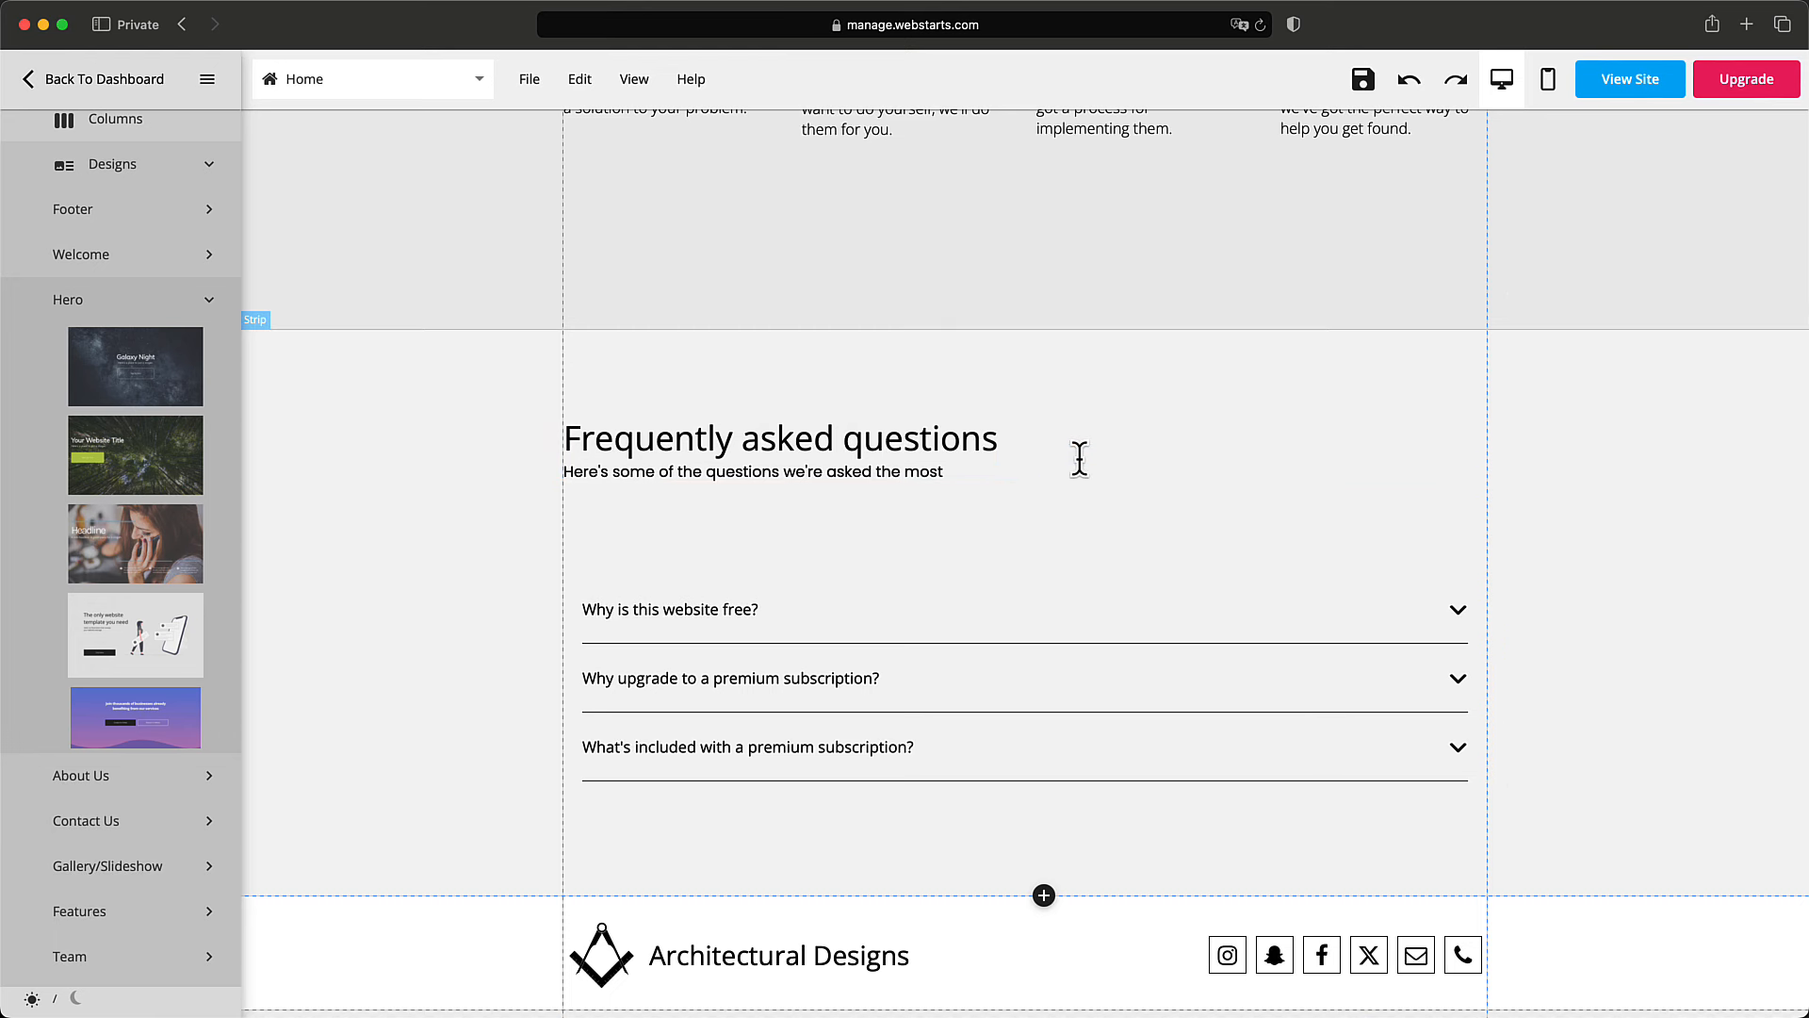
Select the FAQ heading box, the FAQ strip and the questions accordion.
click(1059, 448)
click(1137, 524)
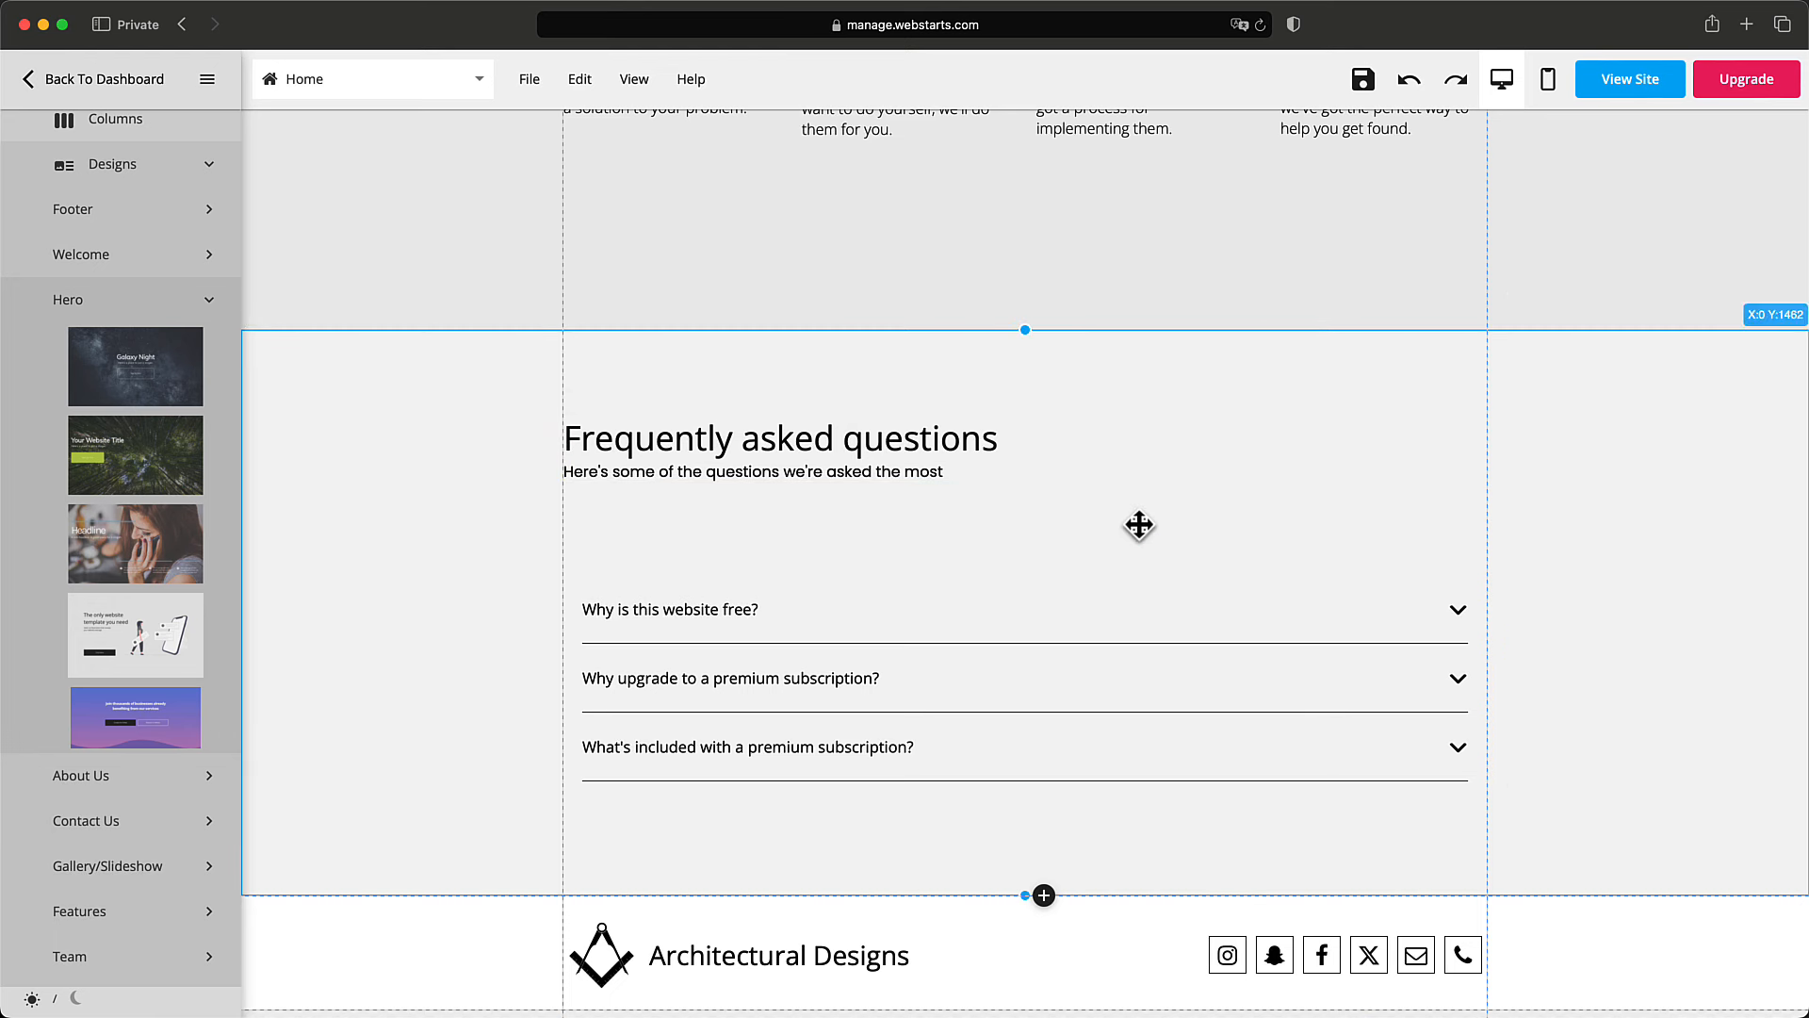
scroll(1135, 526, down, 3)
click(1140, 518)
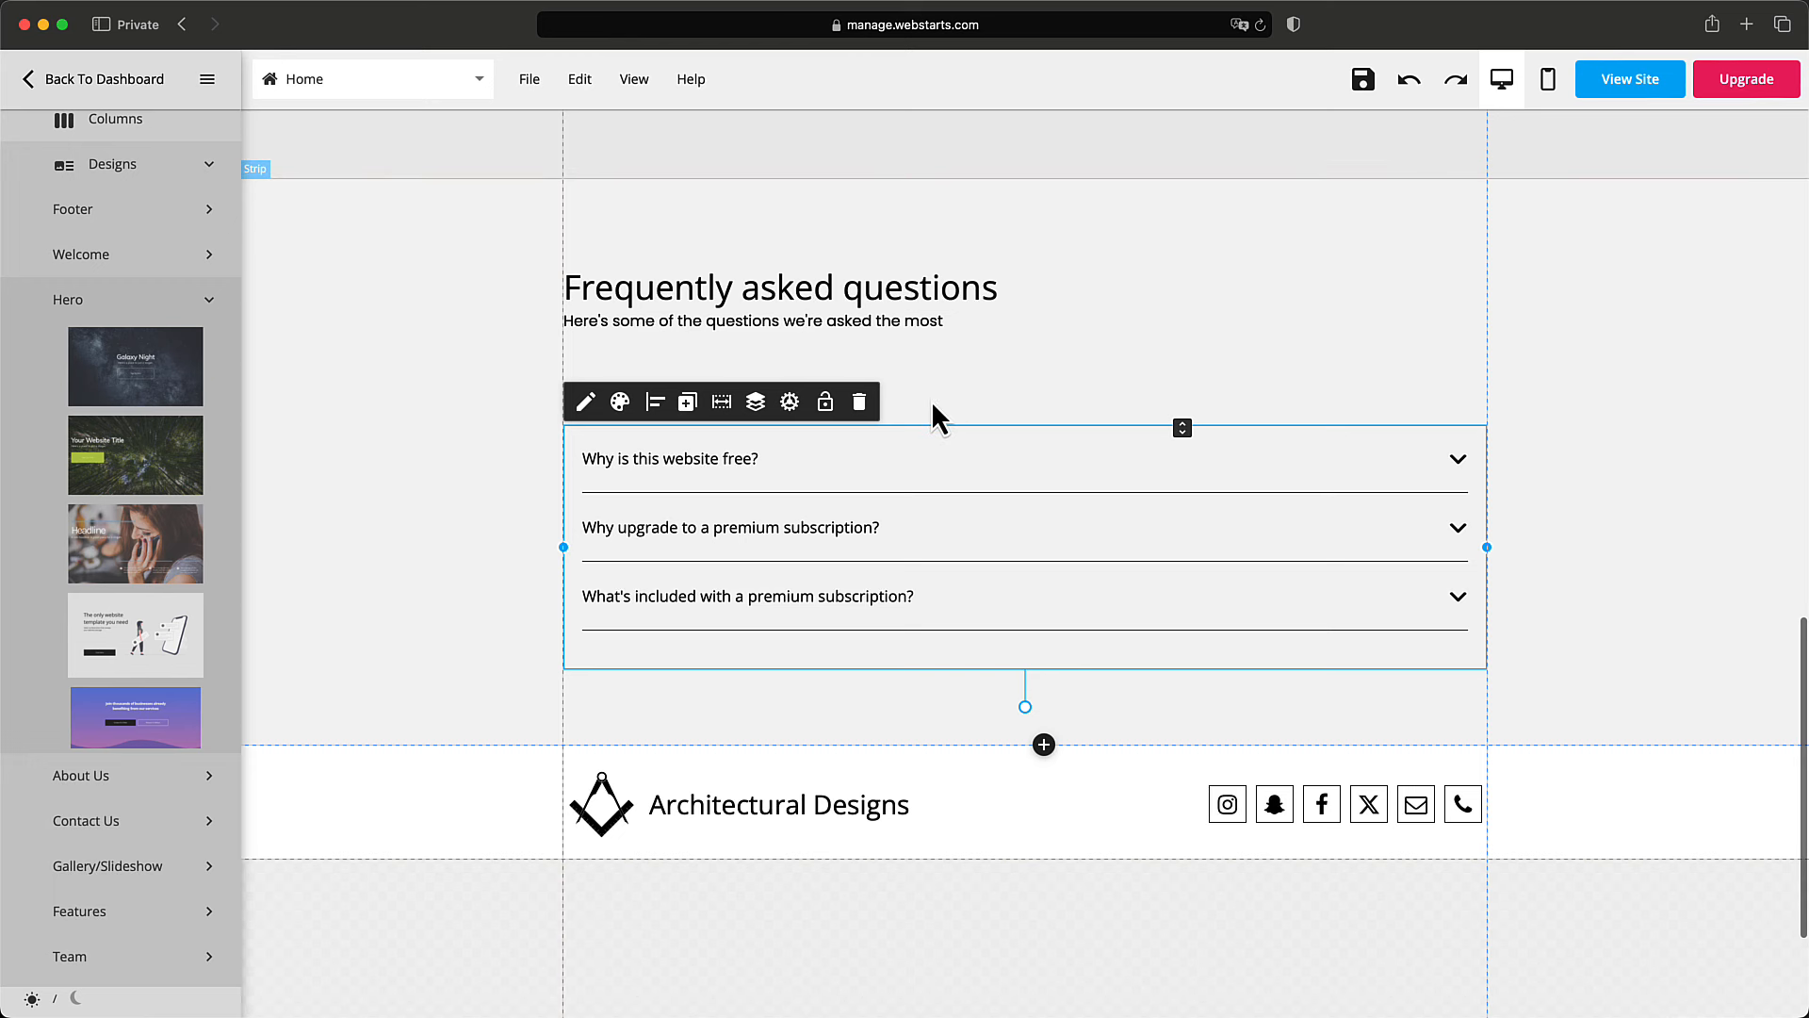
scroll(205, 193, up, 5)
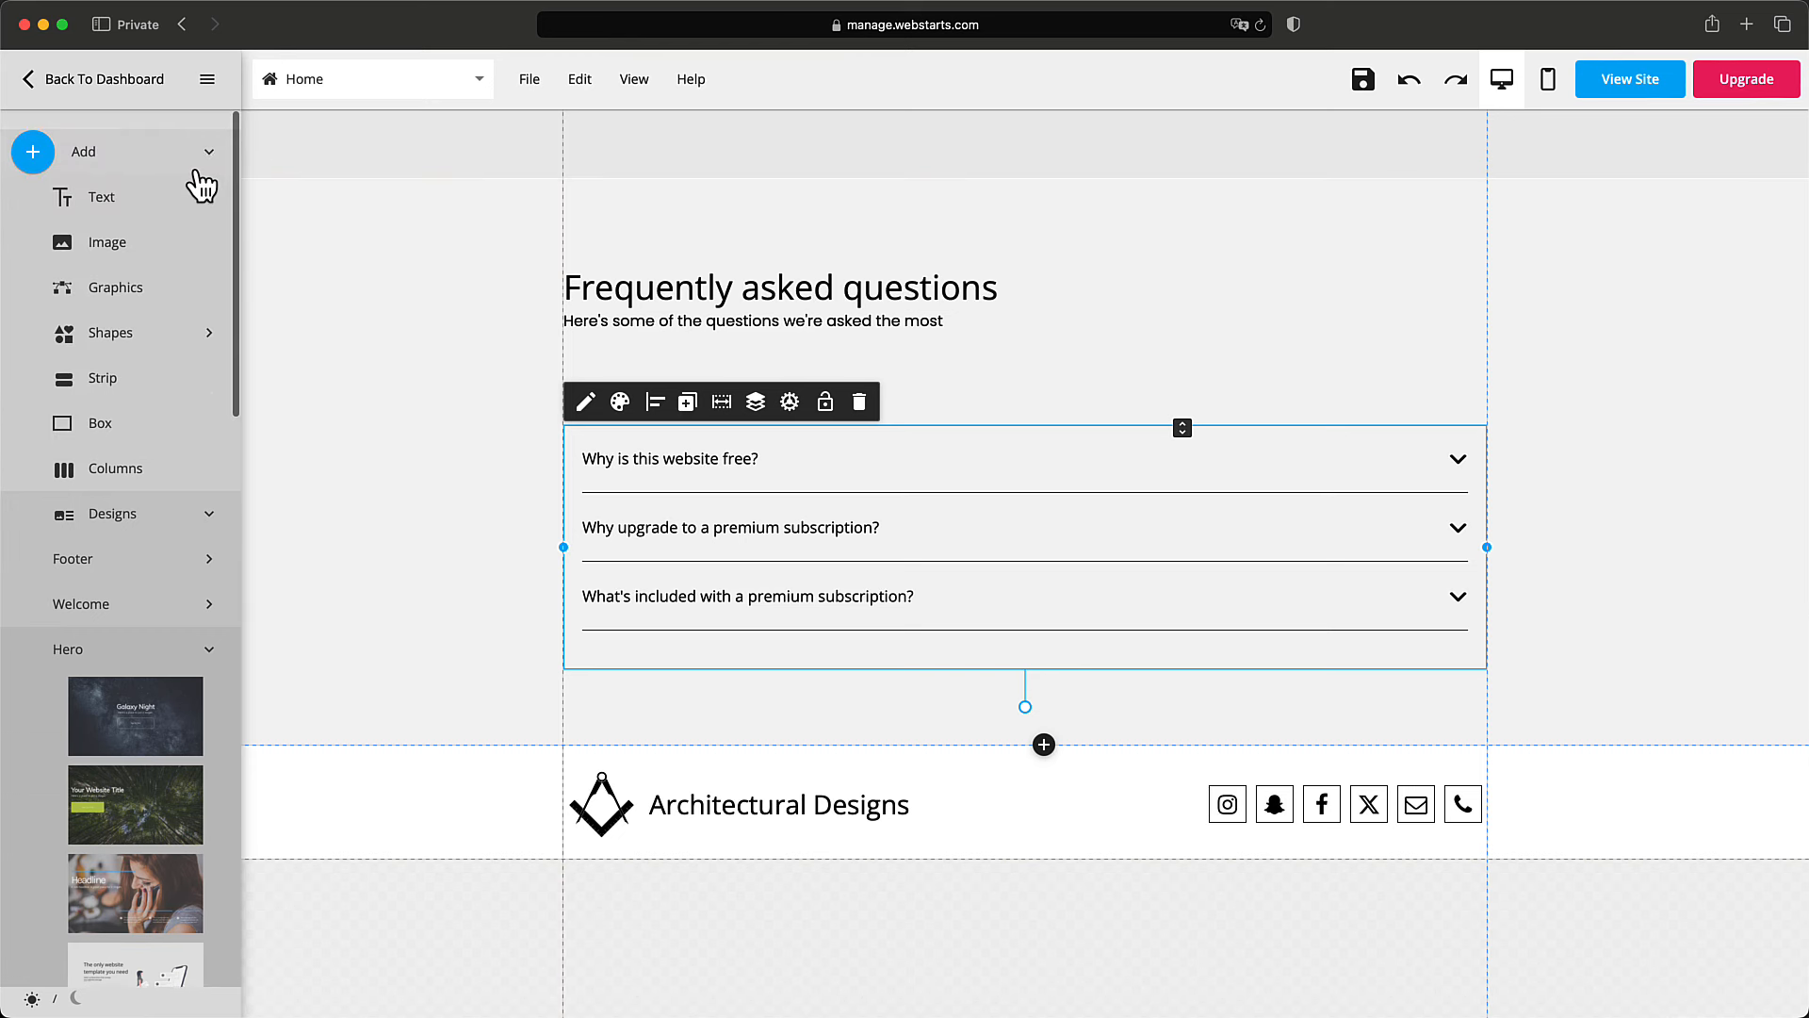
Collapse the Add panel, then apply the blue palette in Site Styles to the whole website.
click(211, 156)
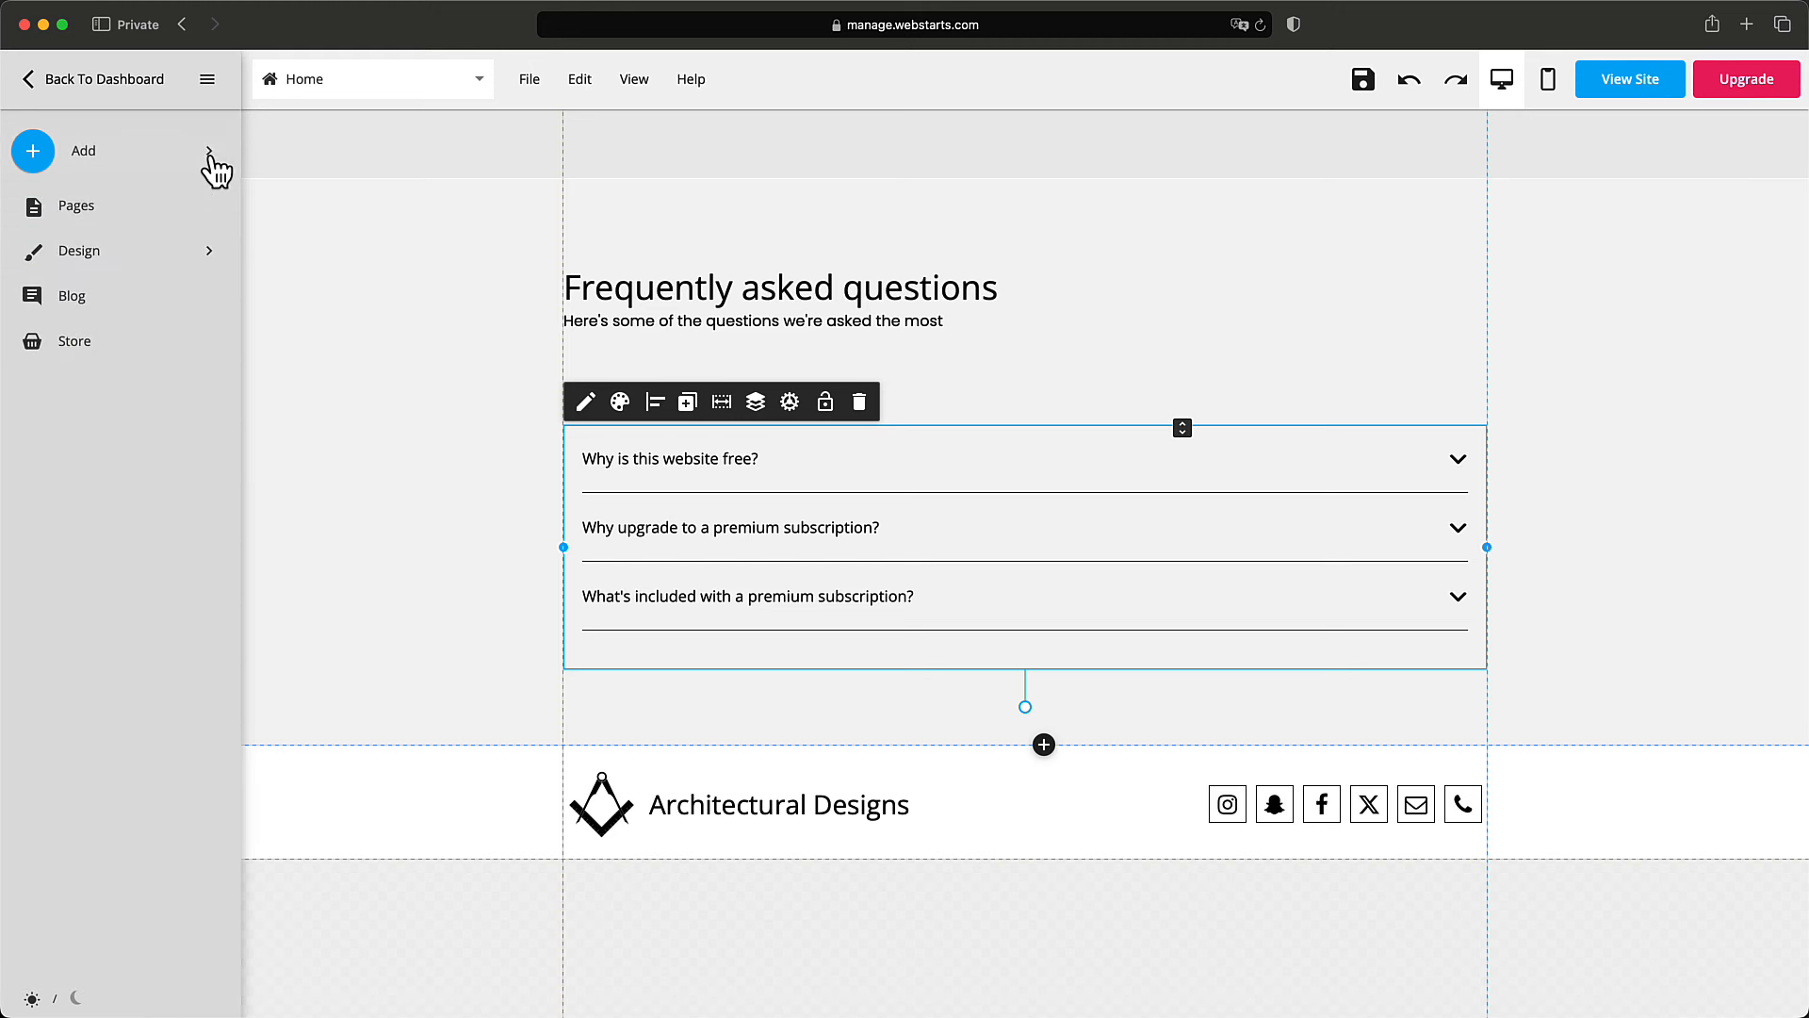
click(79, 264)
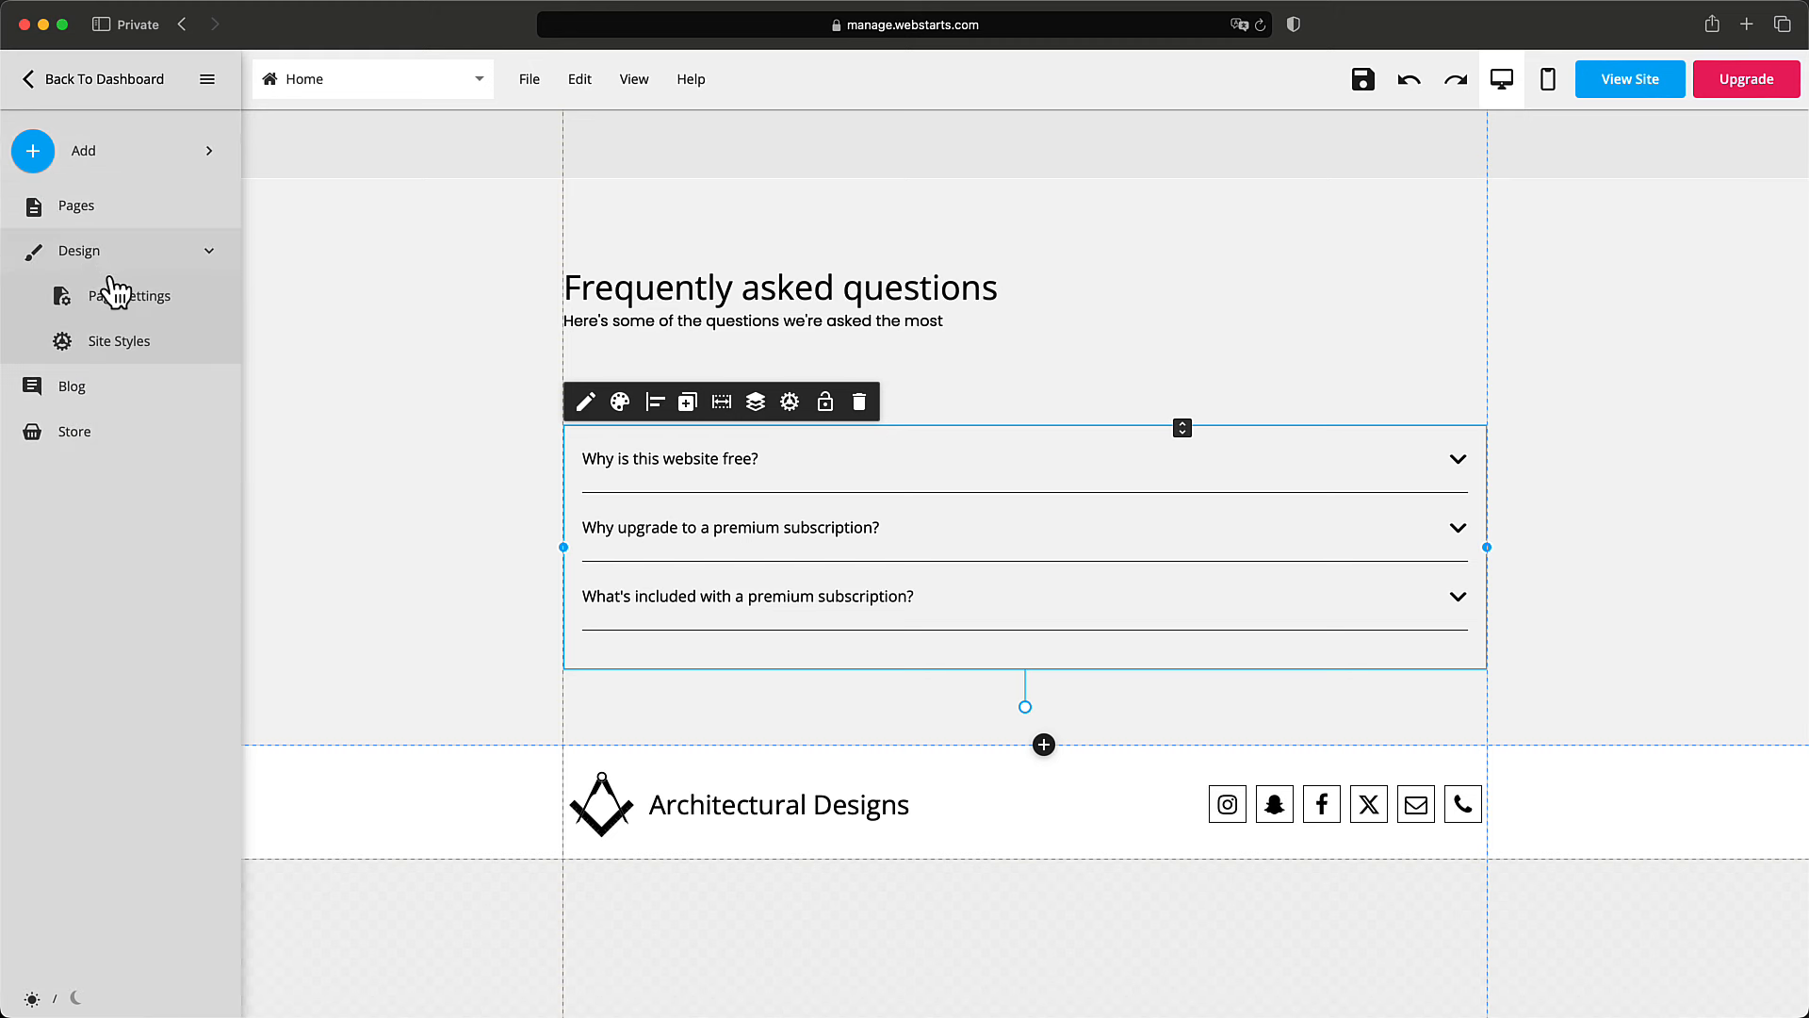
click(119, 343)
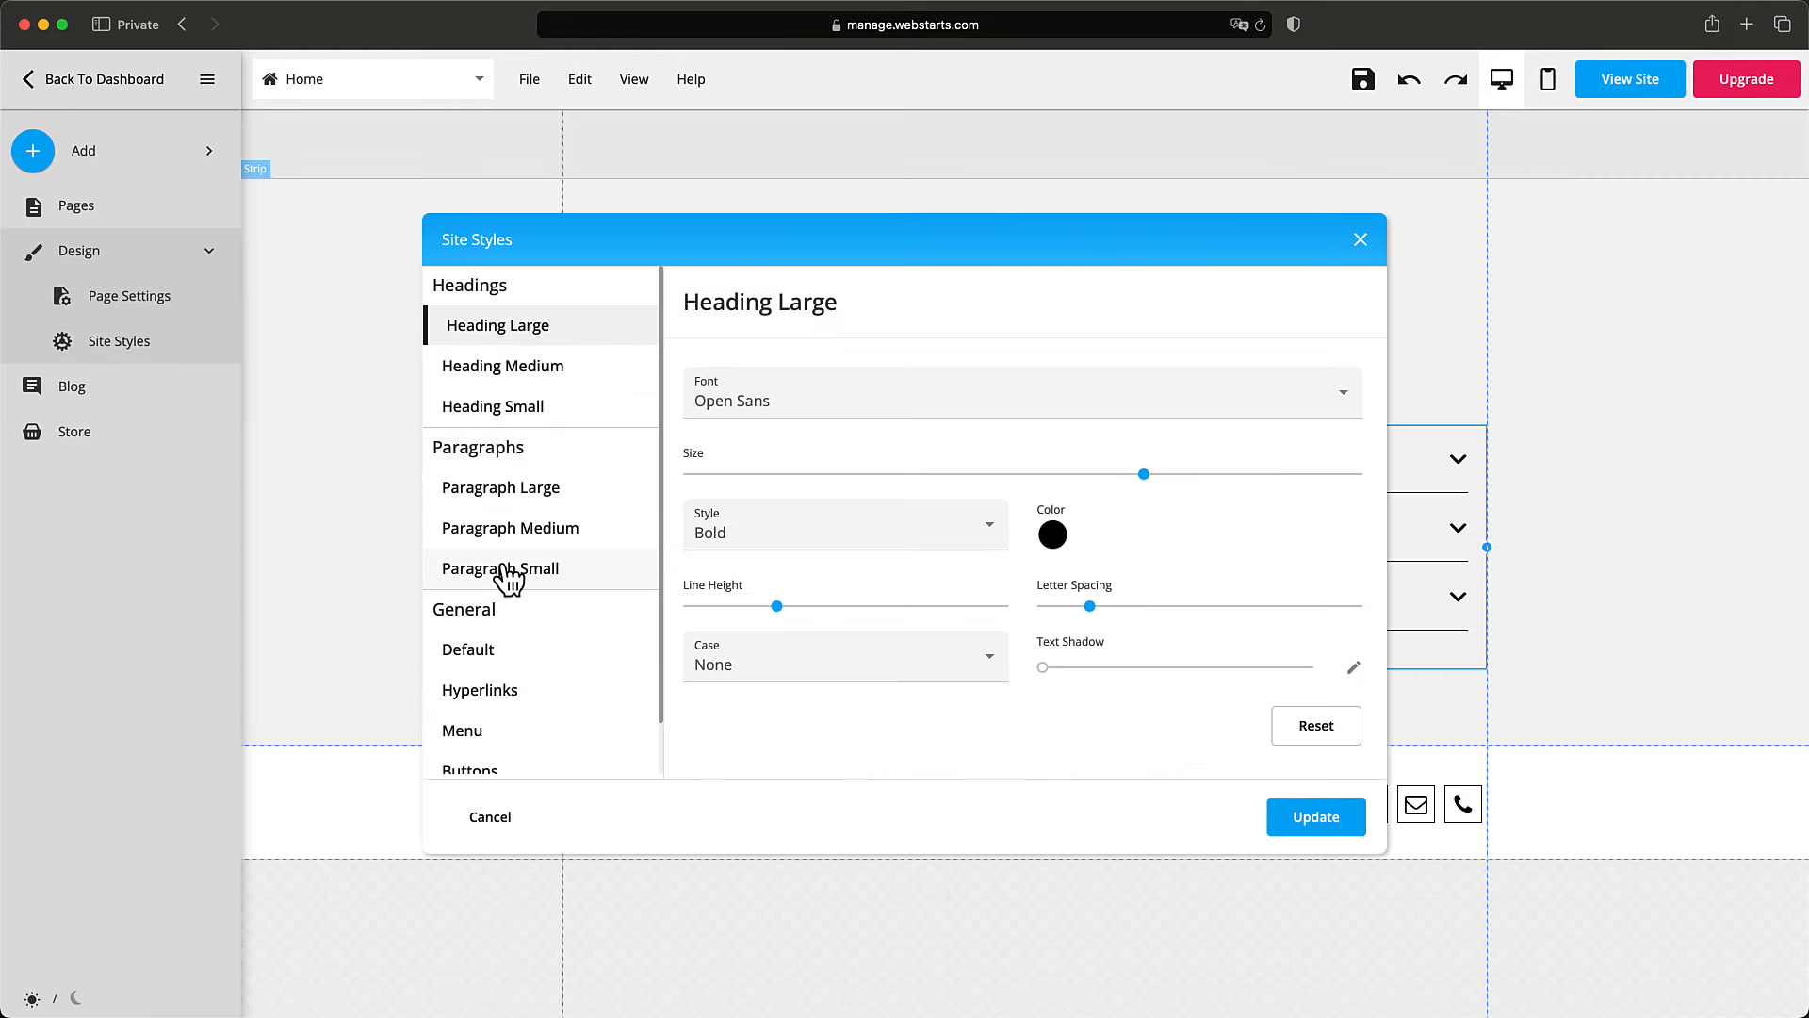
scroll(525, 739, down, 2)
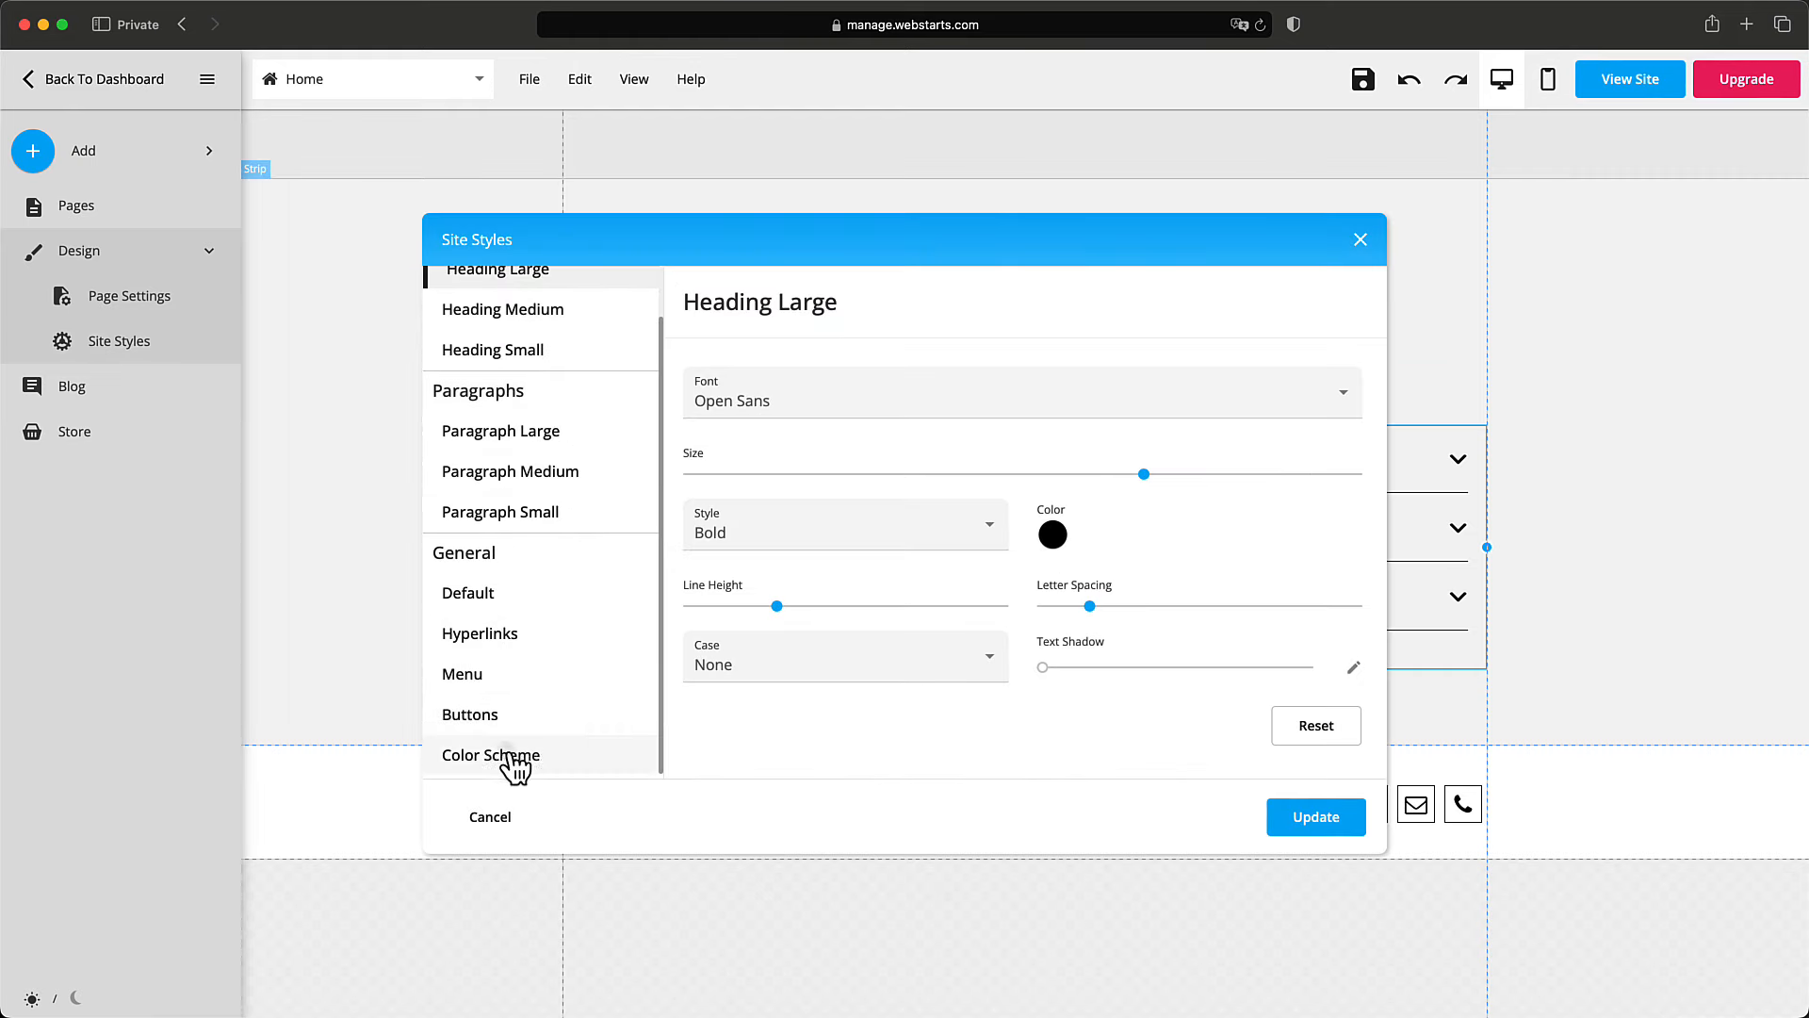
click(514, 758)
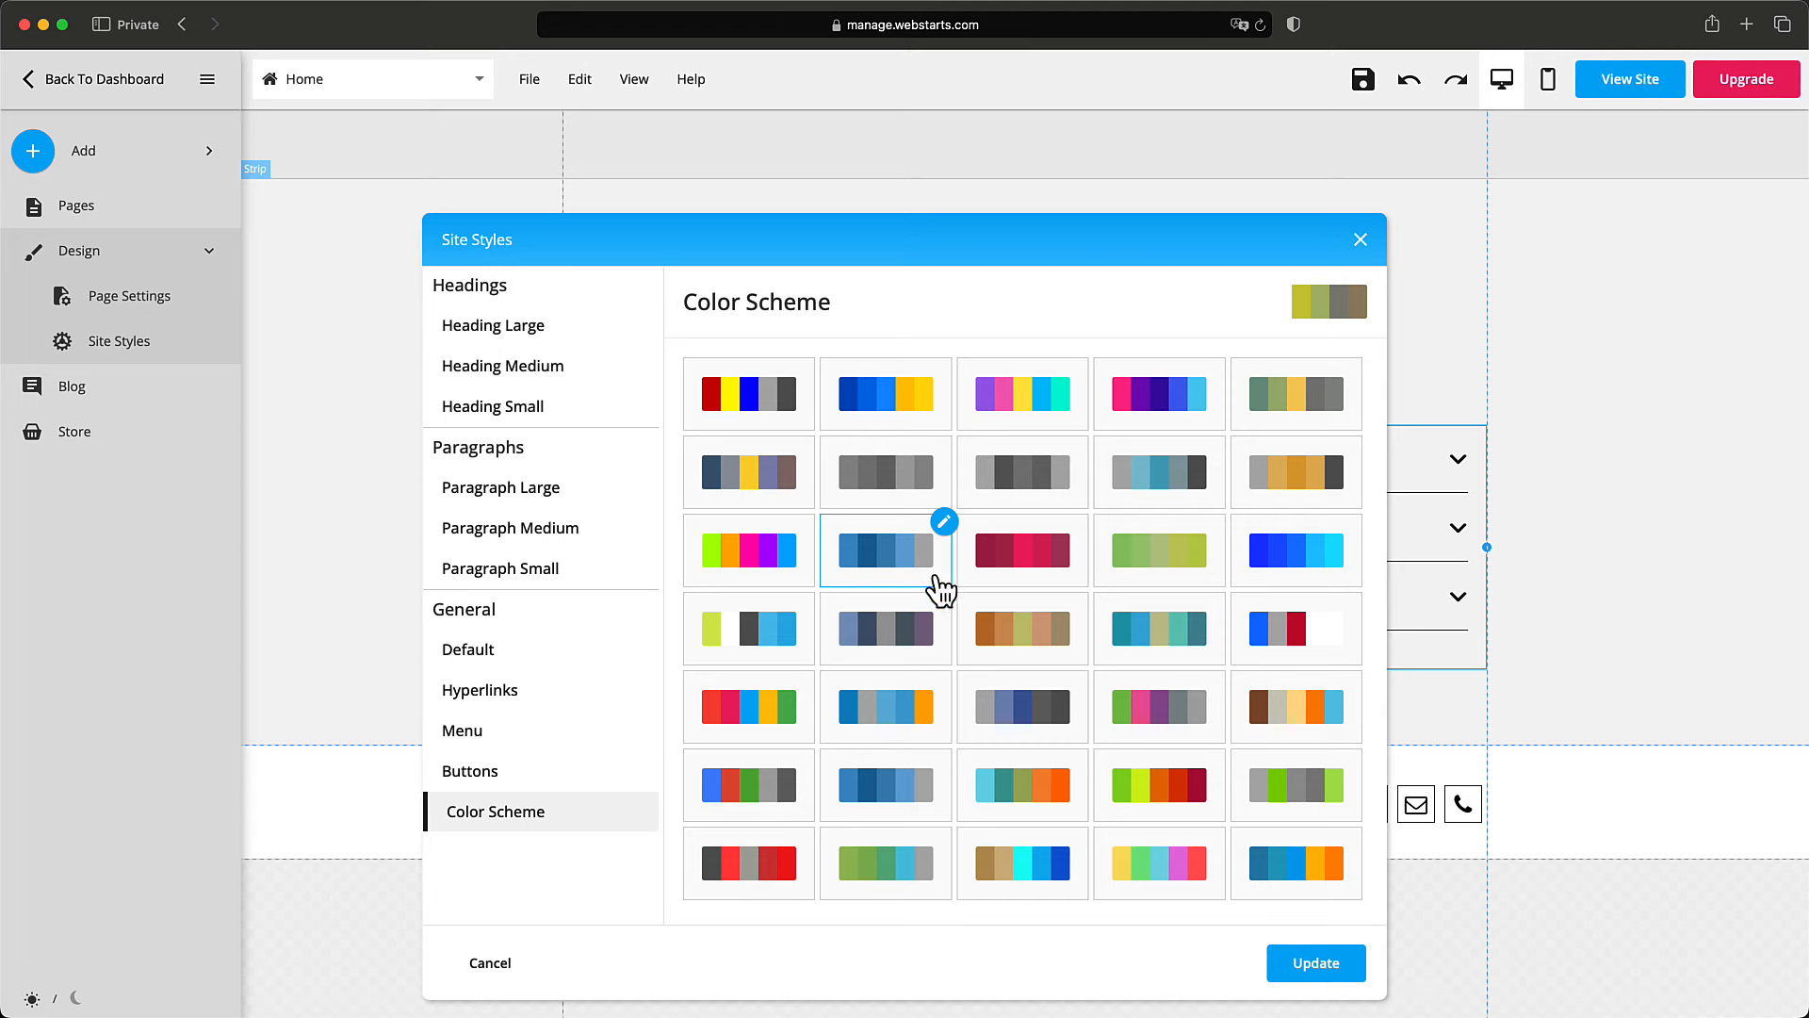
click(940, 589)
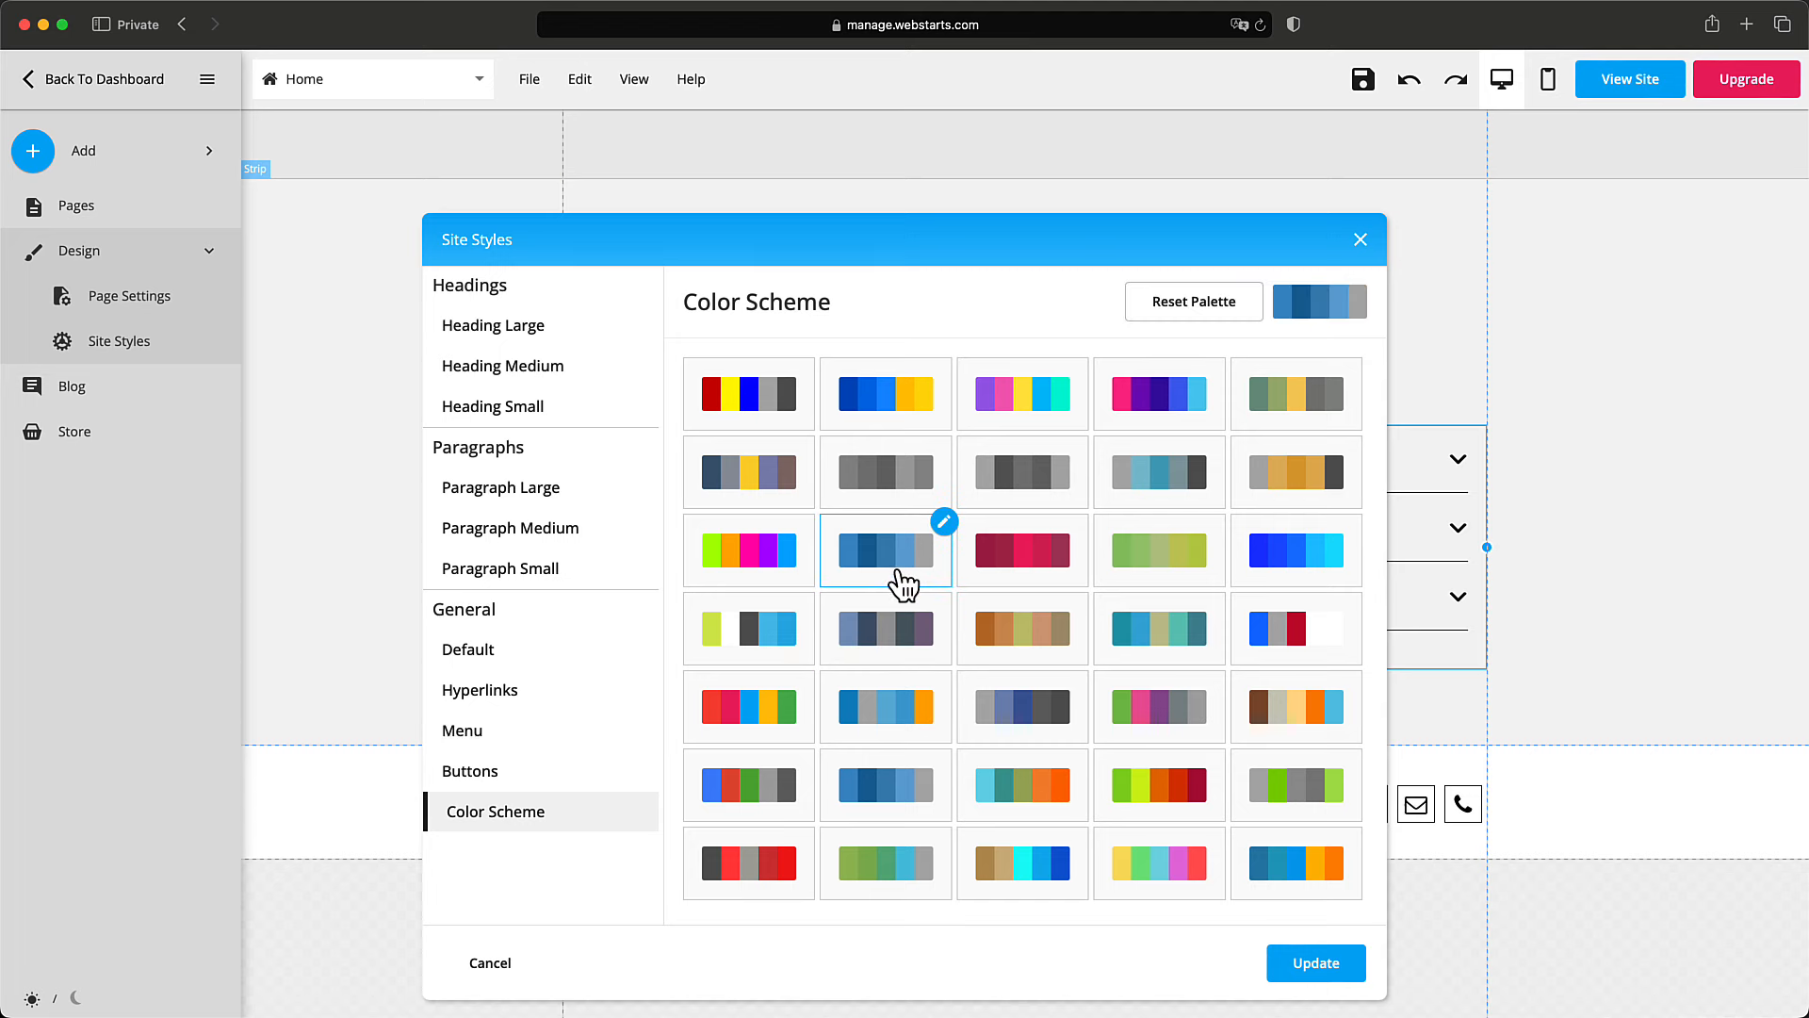
click(1334, 966)
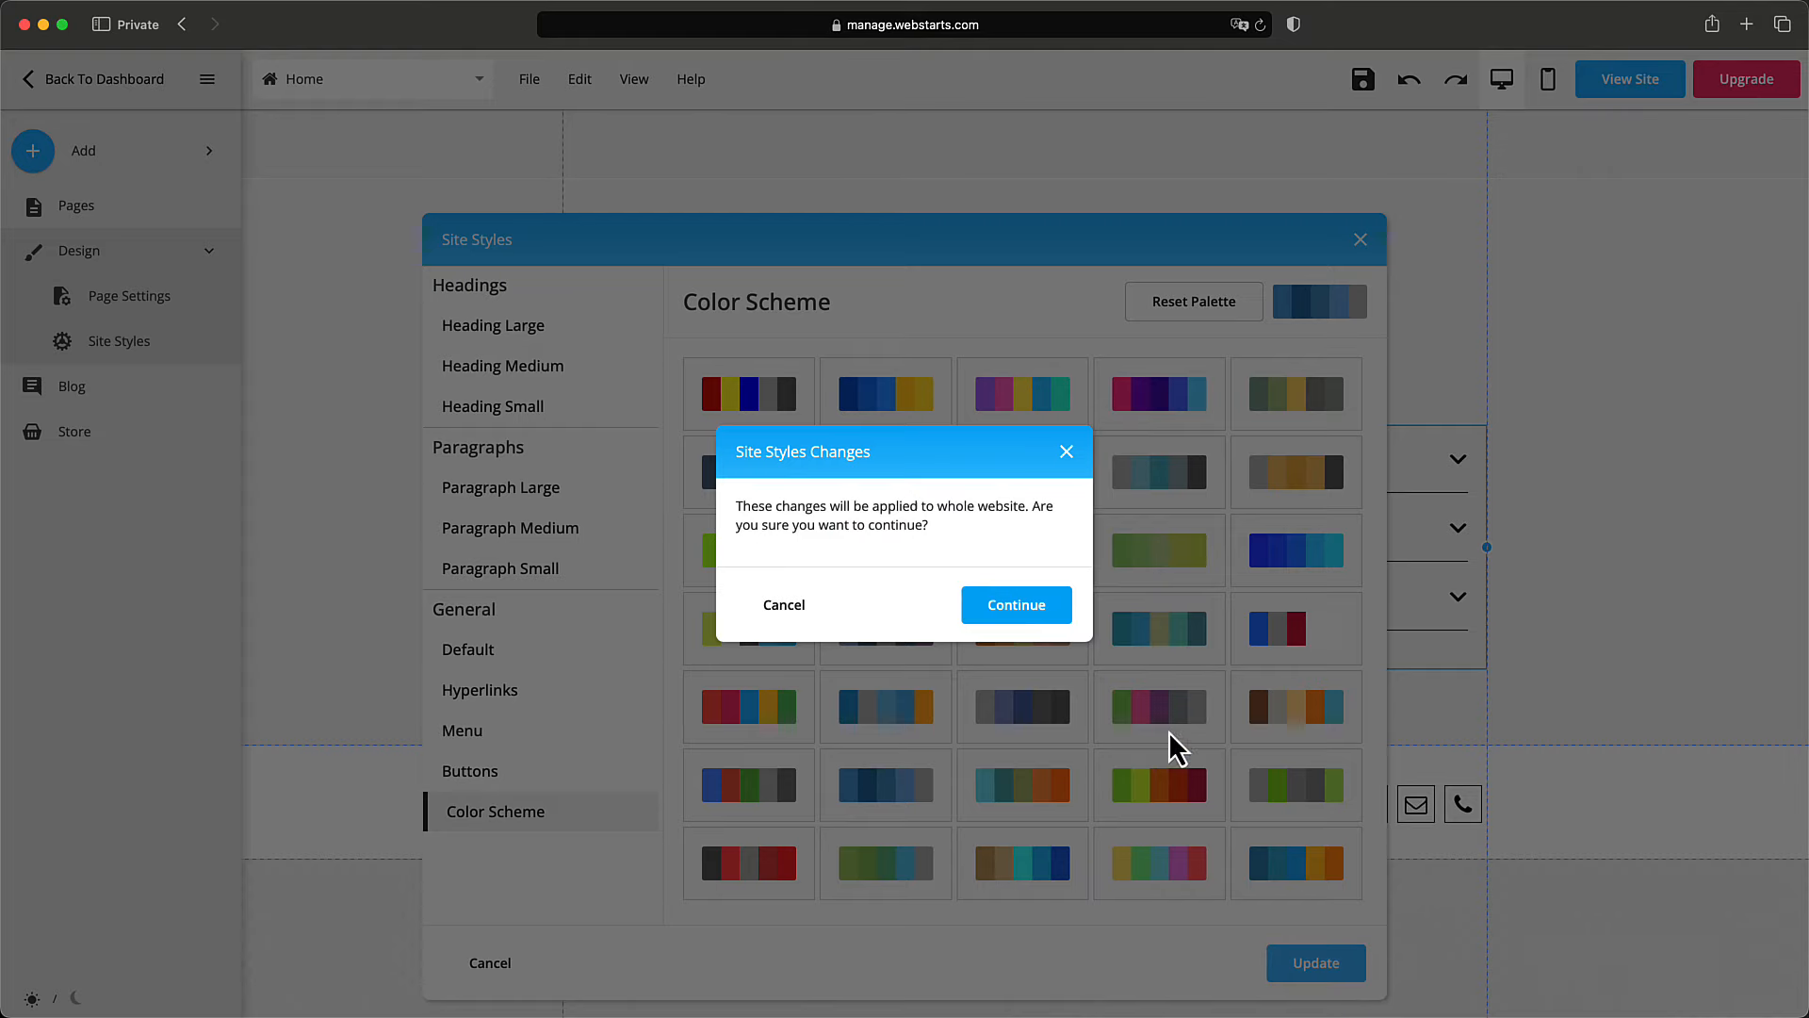
click(1016, 606)
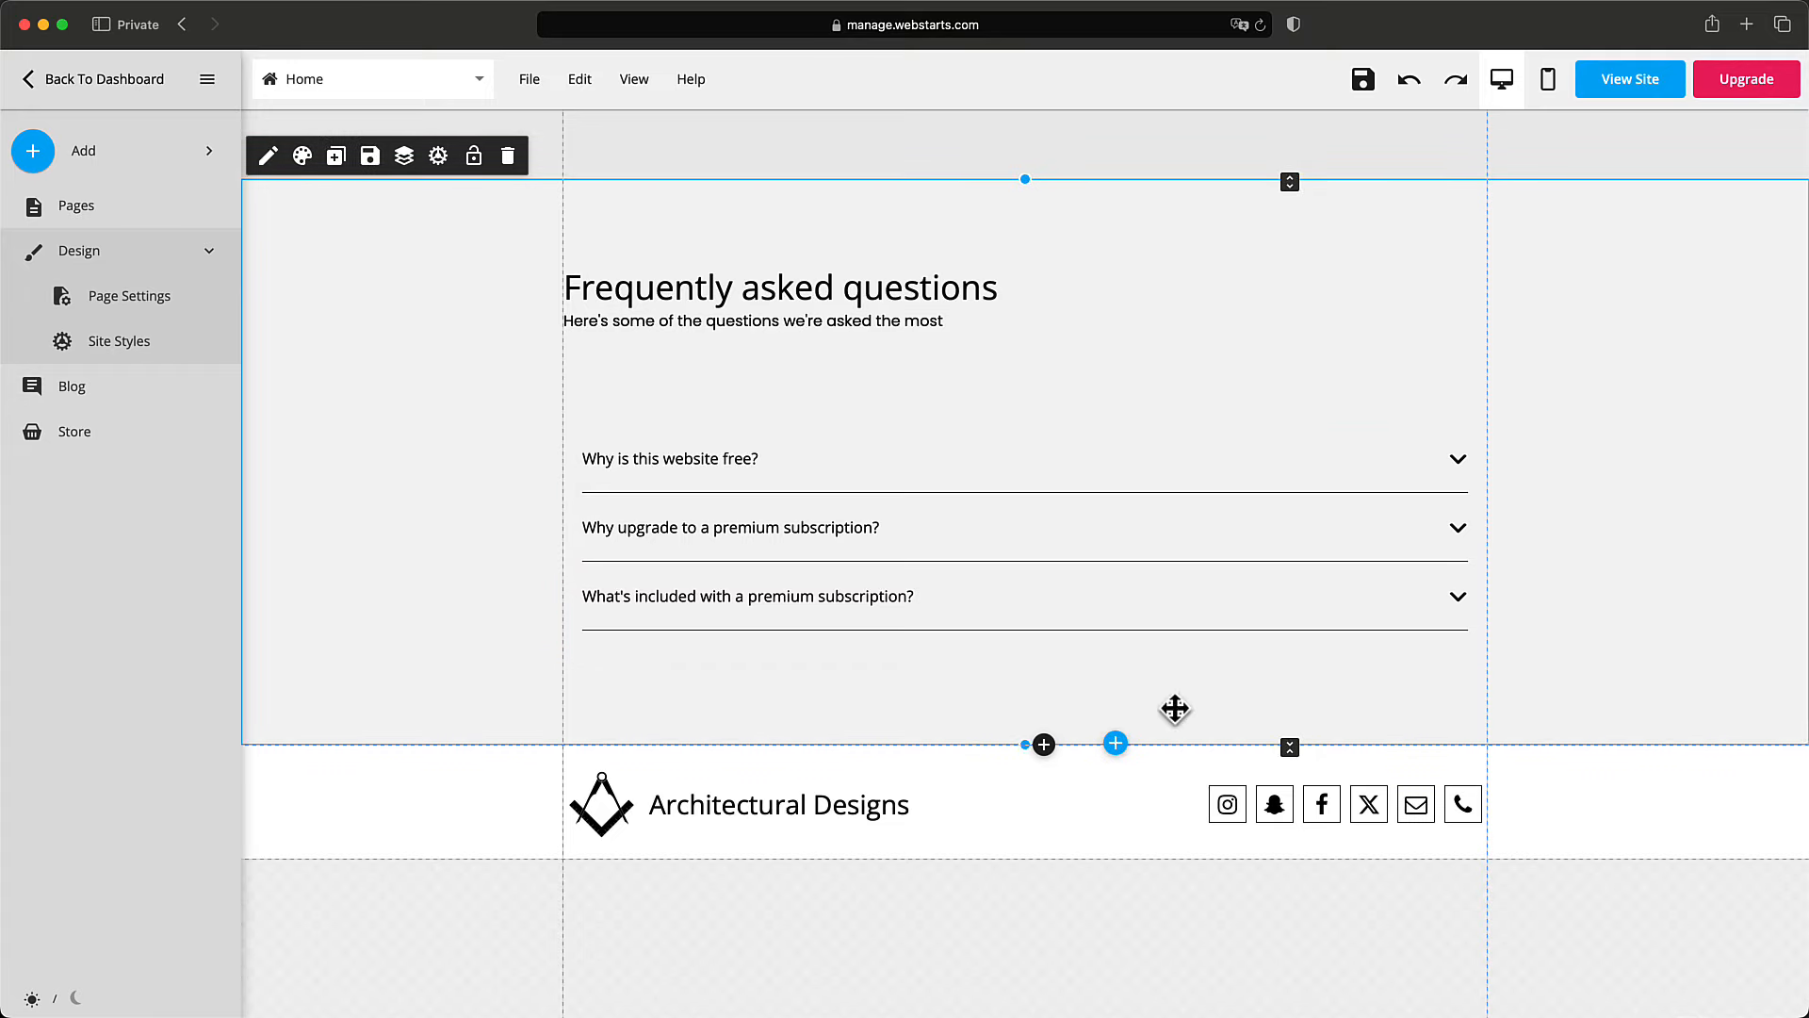
scroll(942, 613, up, 3)
click(302, 286)
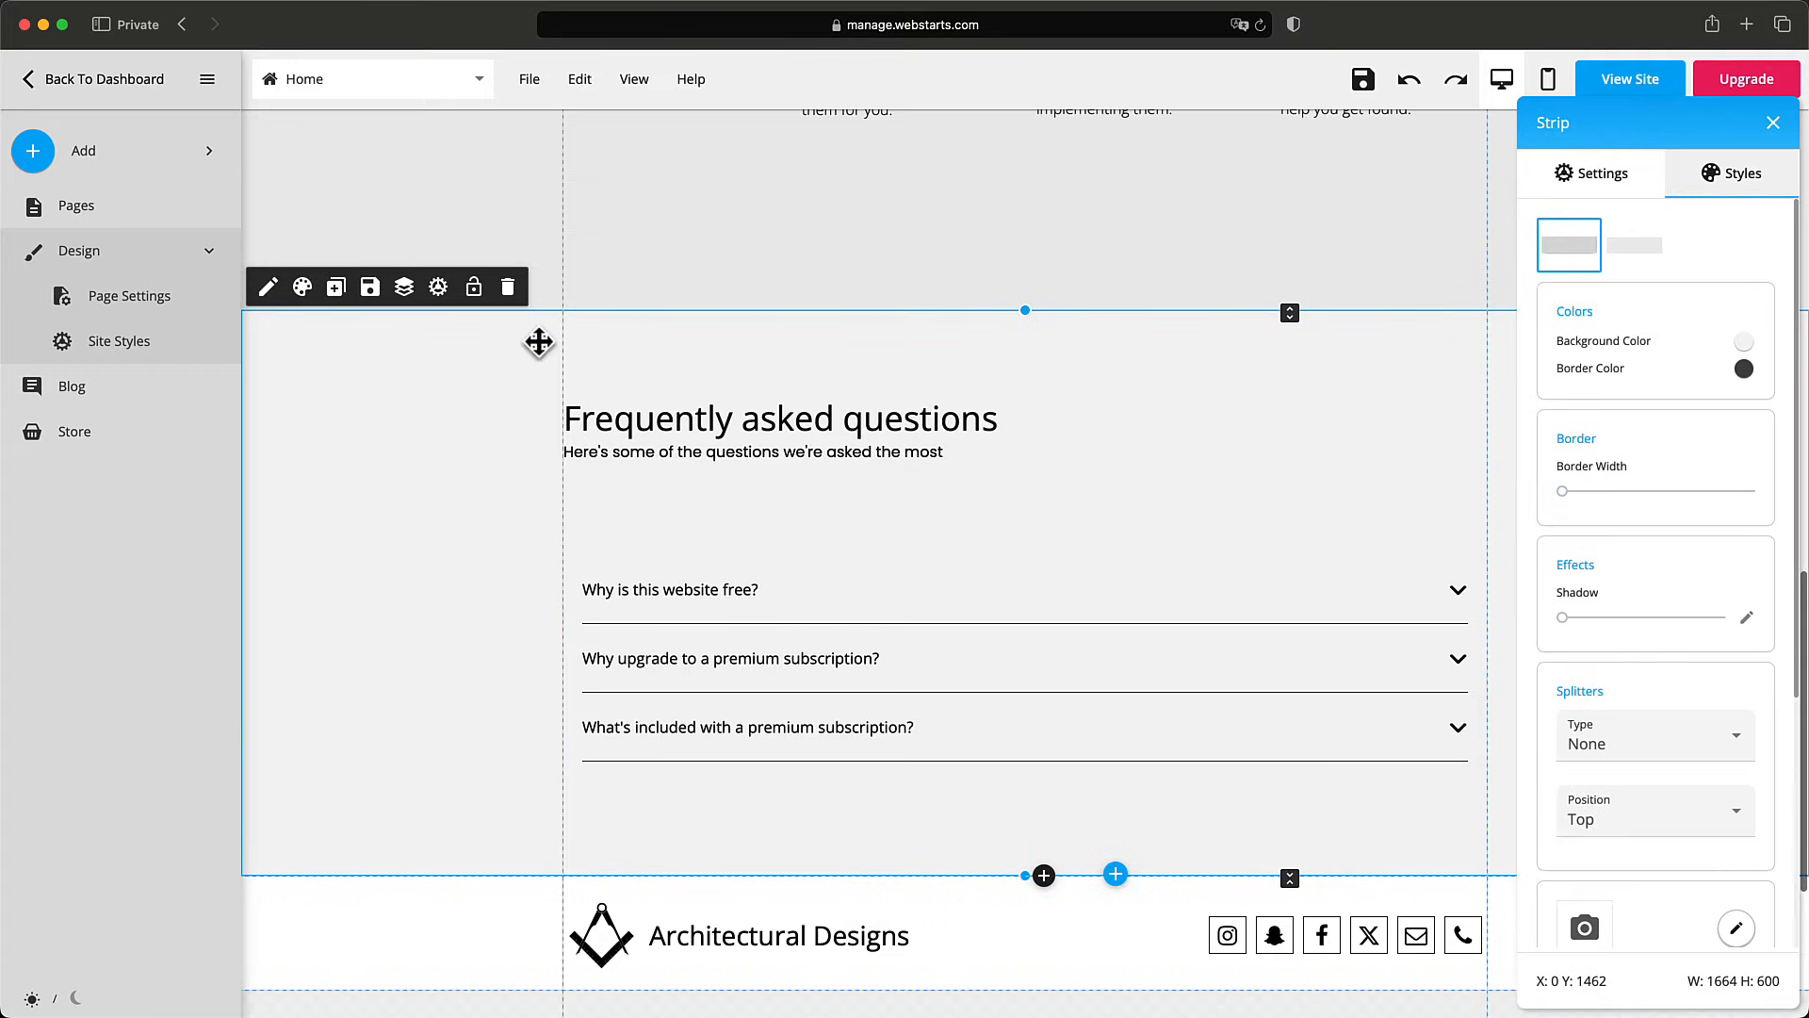
click(1745, 341)
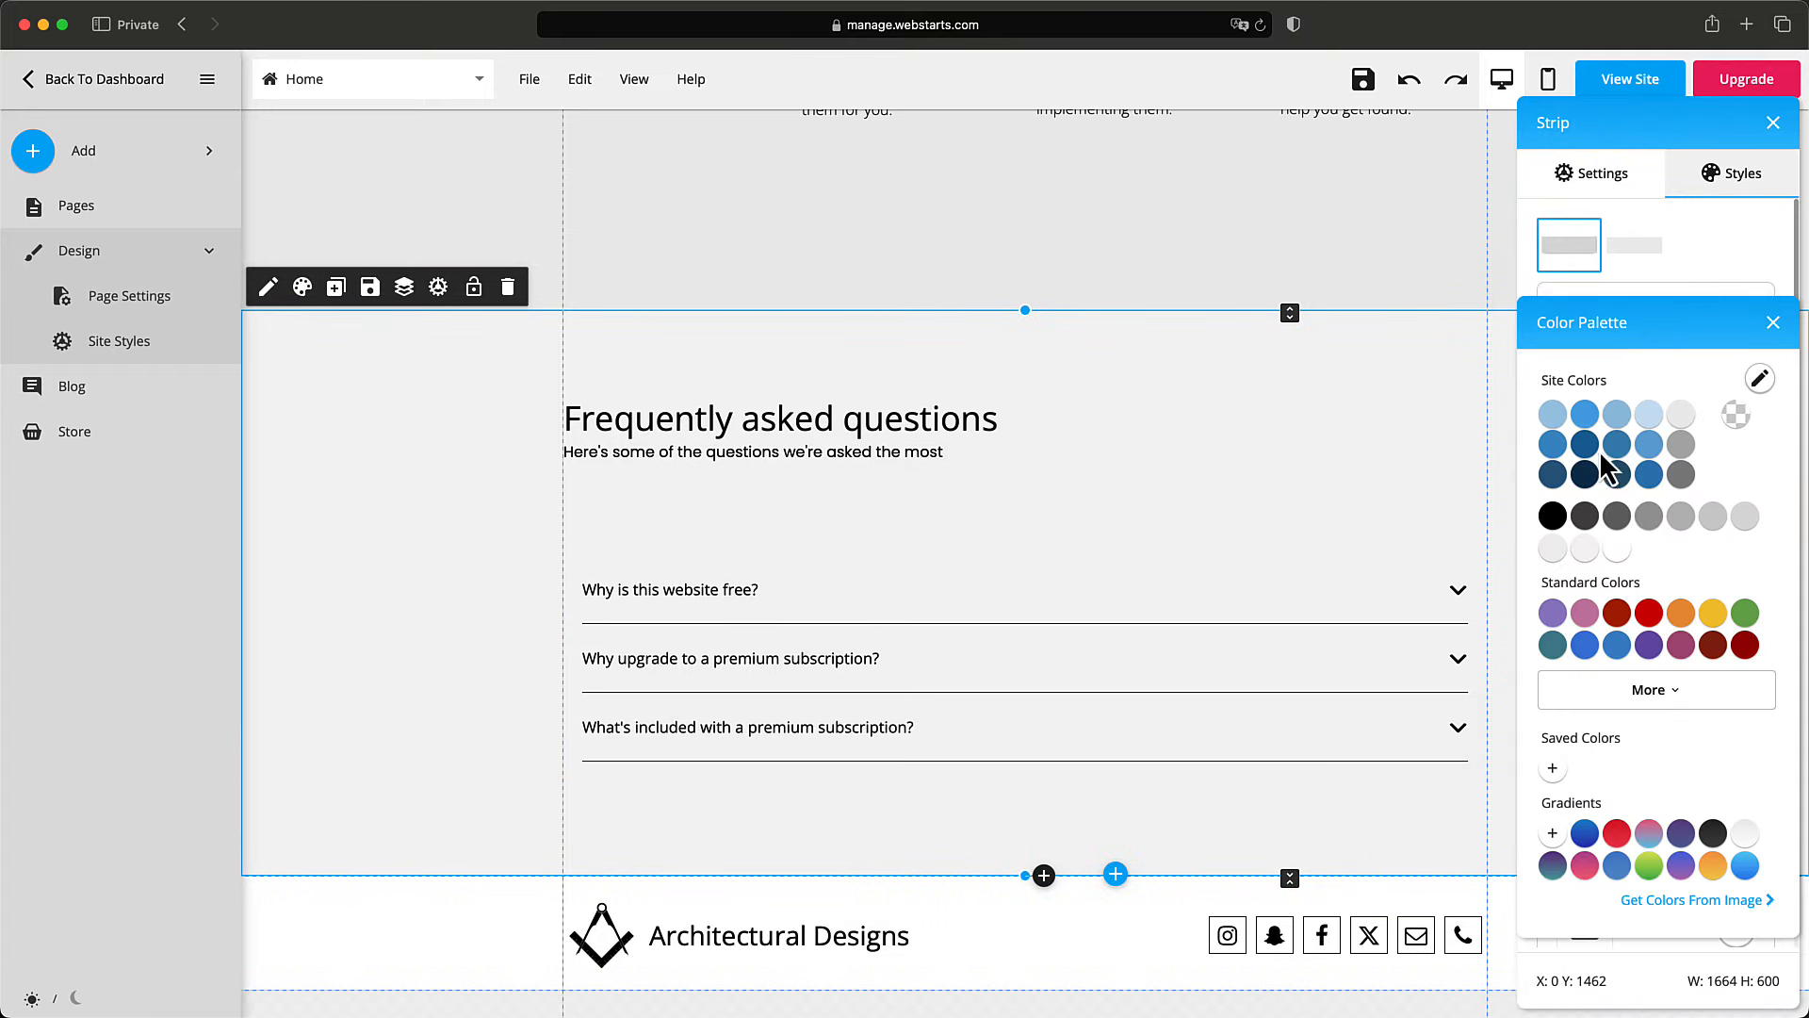
click(1617, 416)
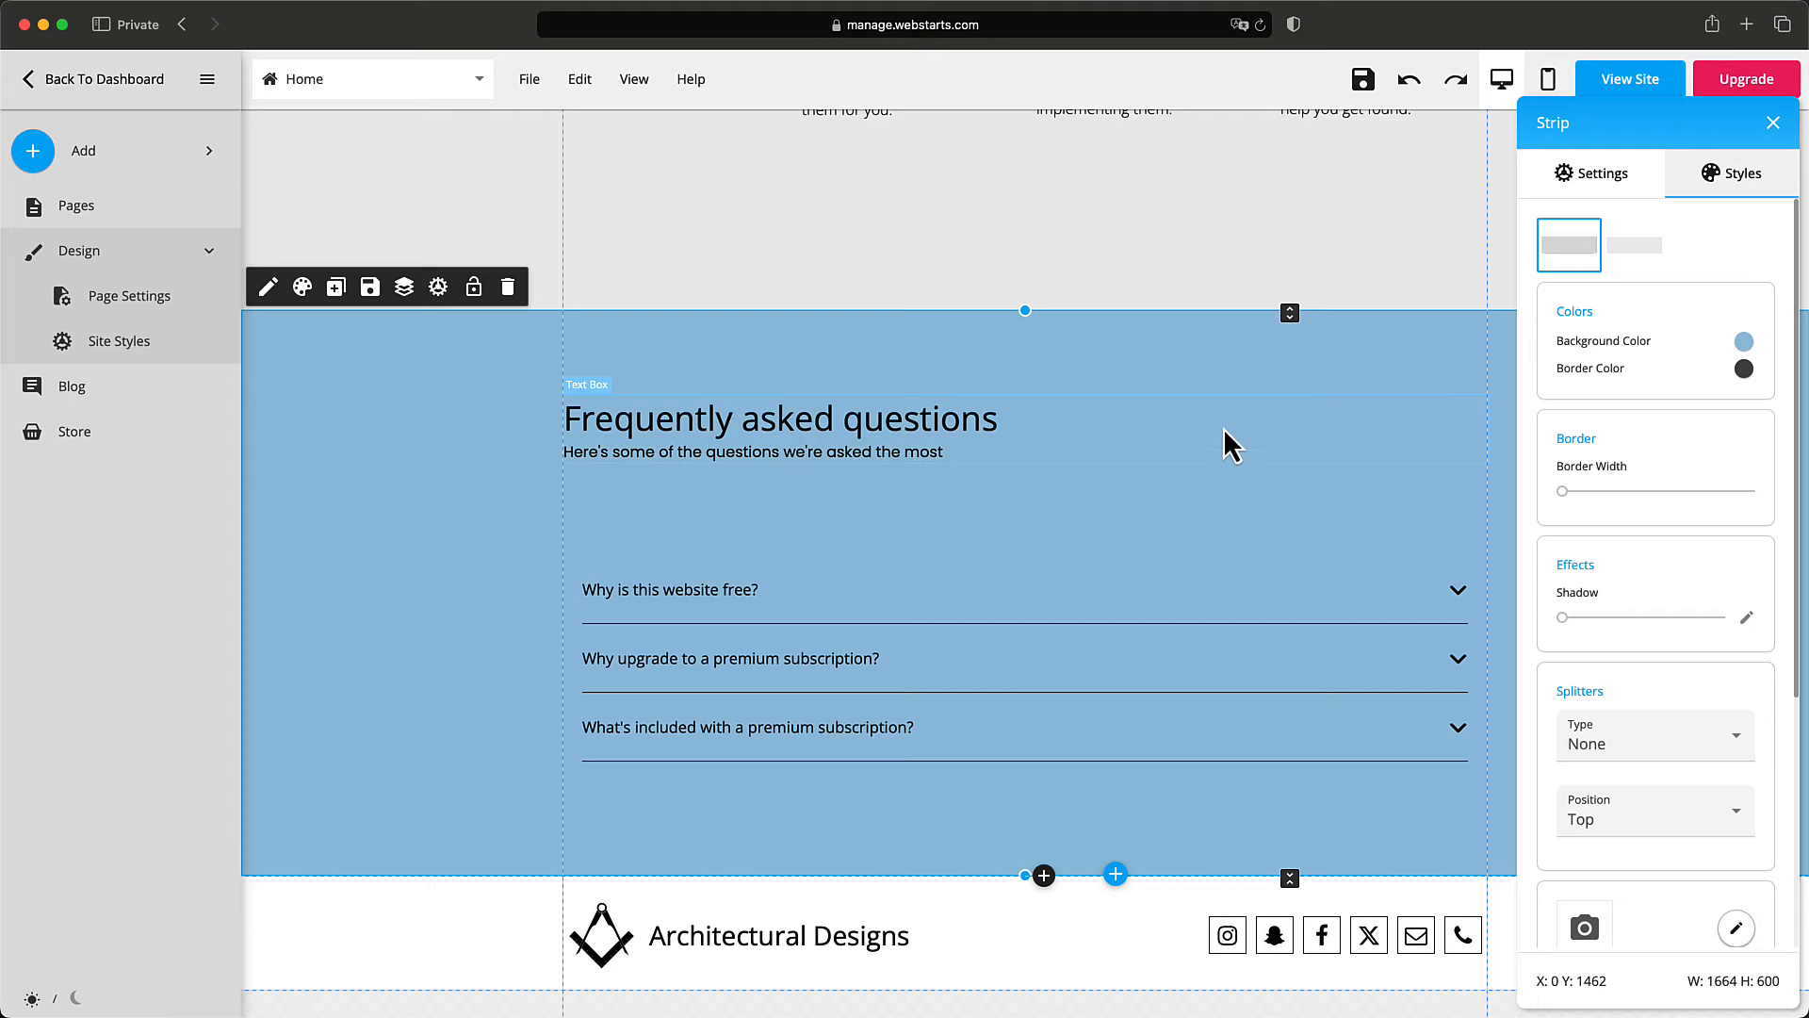
click(1135, 254)
scroll(1171, 282, up, 6)
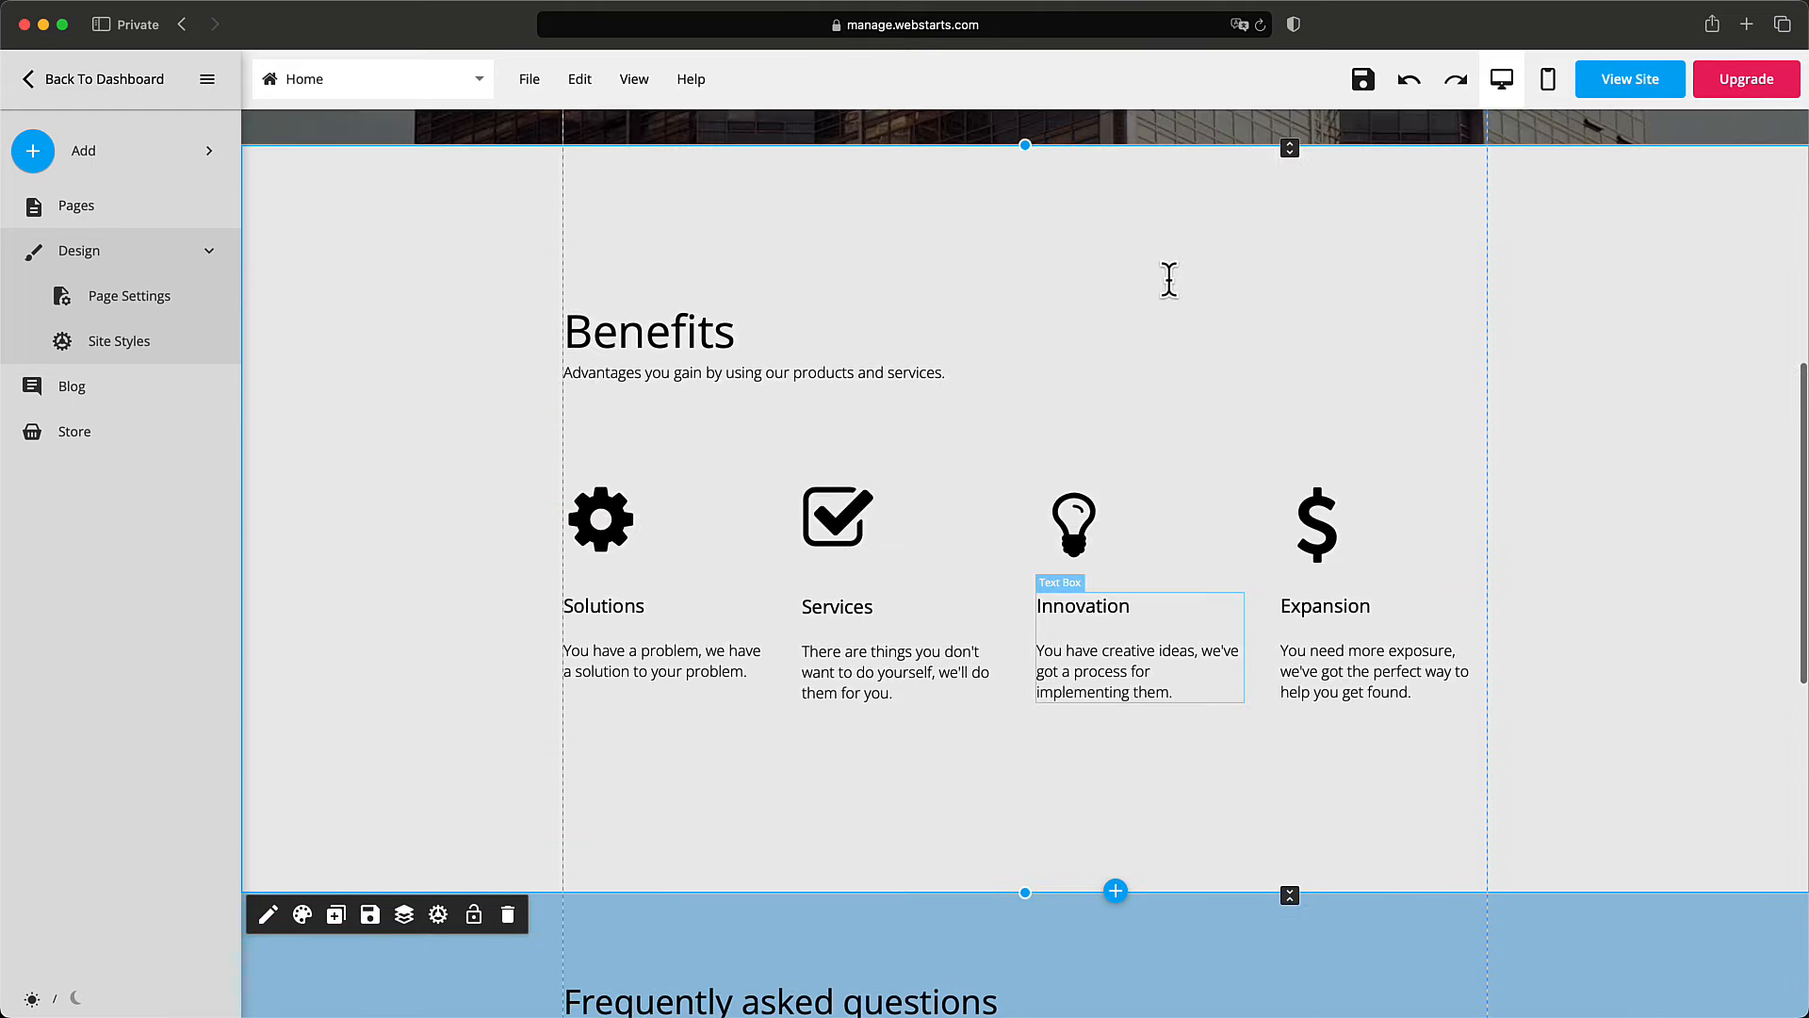
scroll(1169, 280, up, 8)
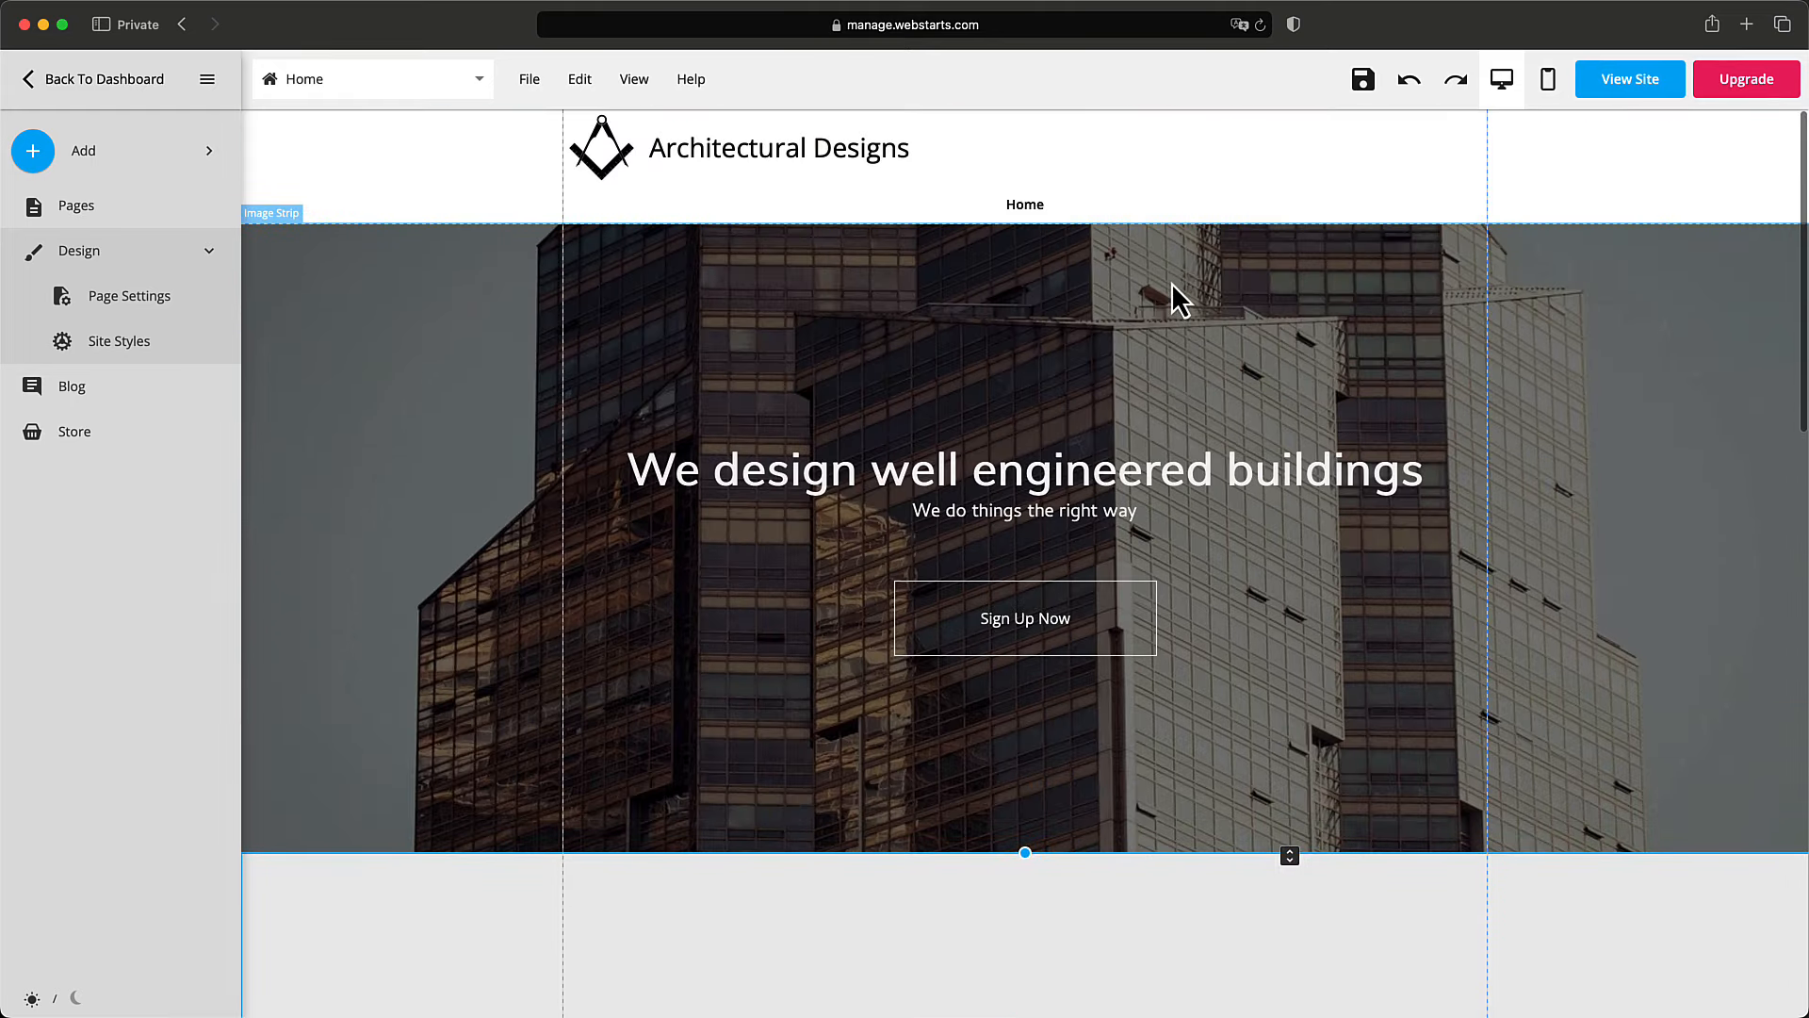
scroll(1178, 300, down, 15)
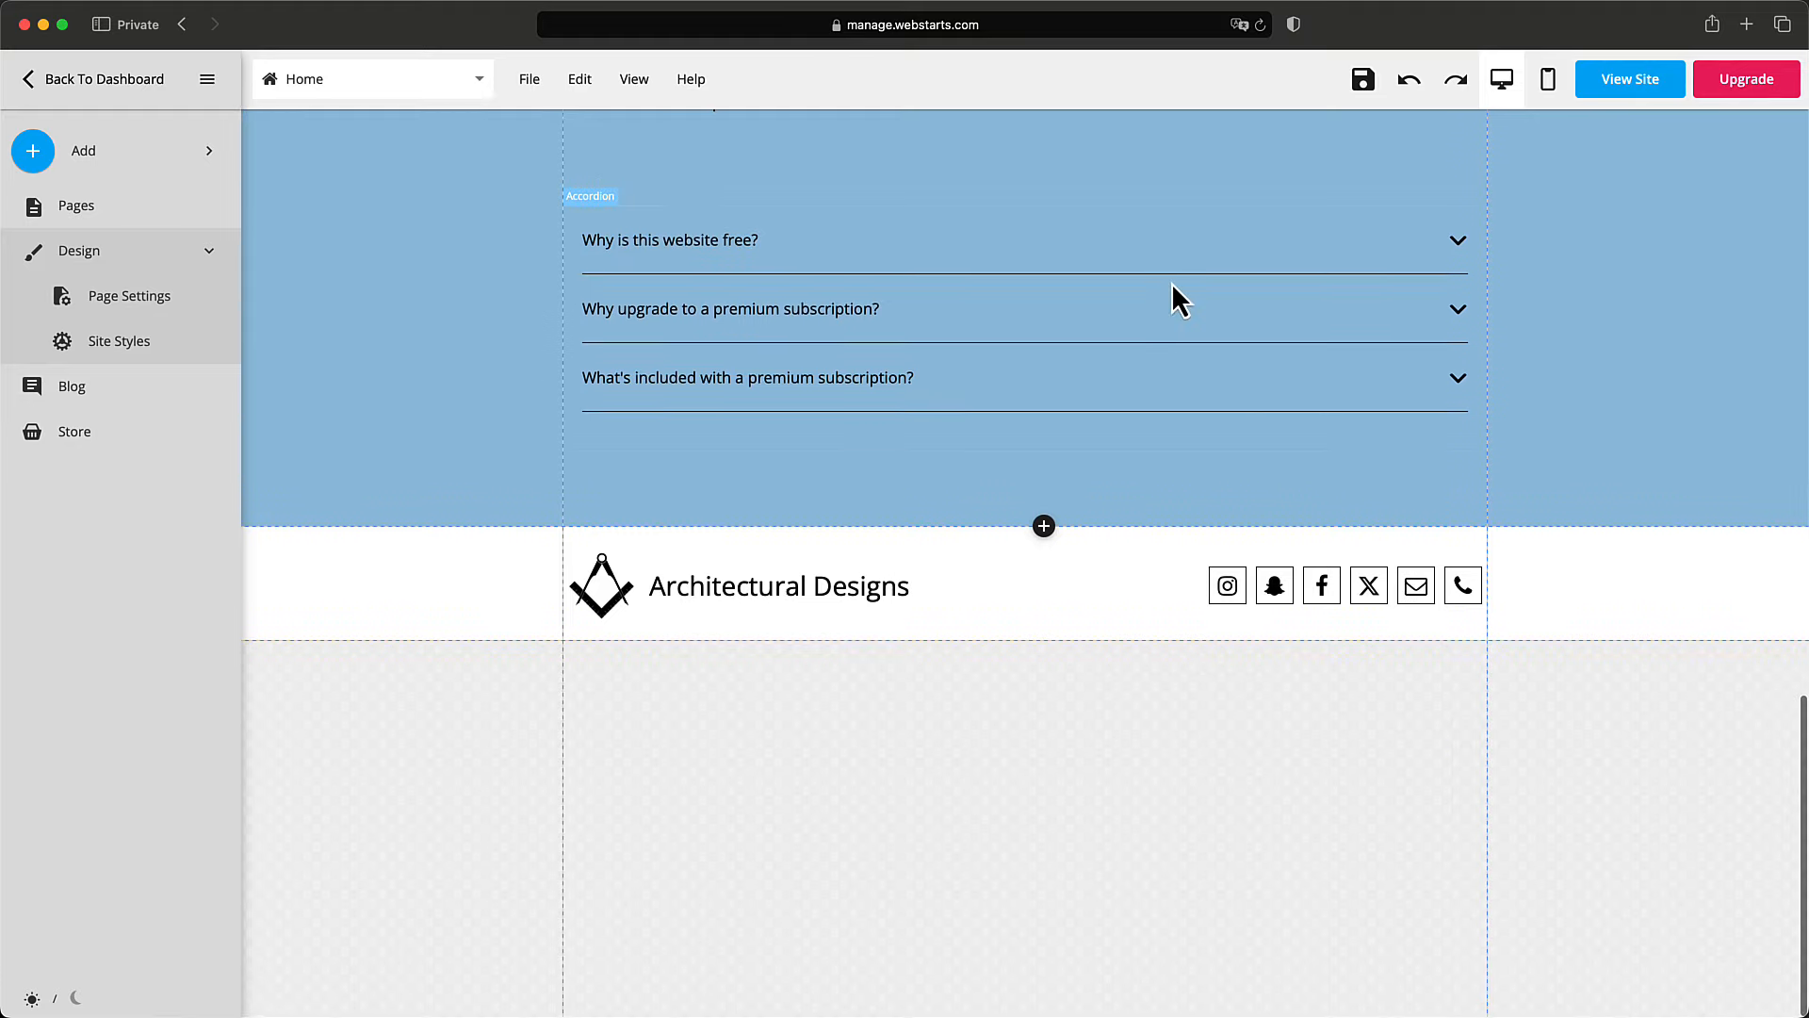
click(1119, 521)
scroll(1120, 519, up, 5)
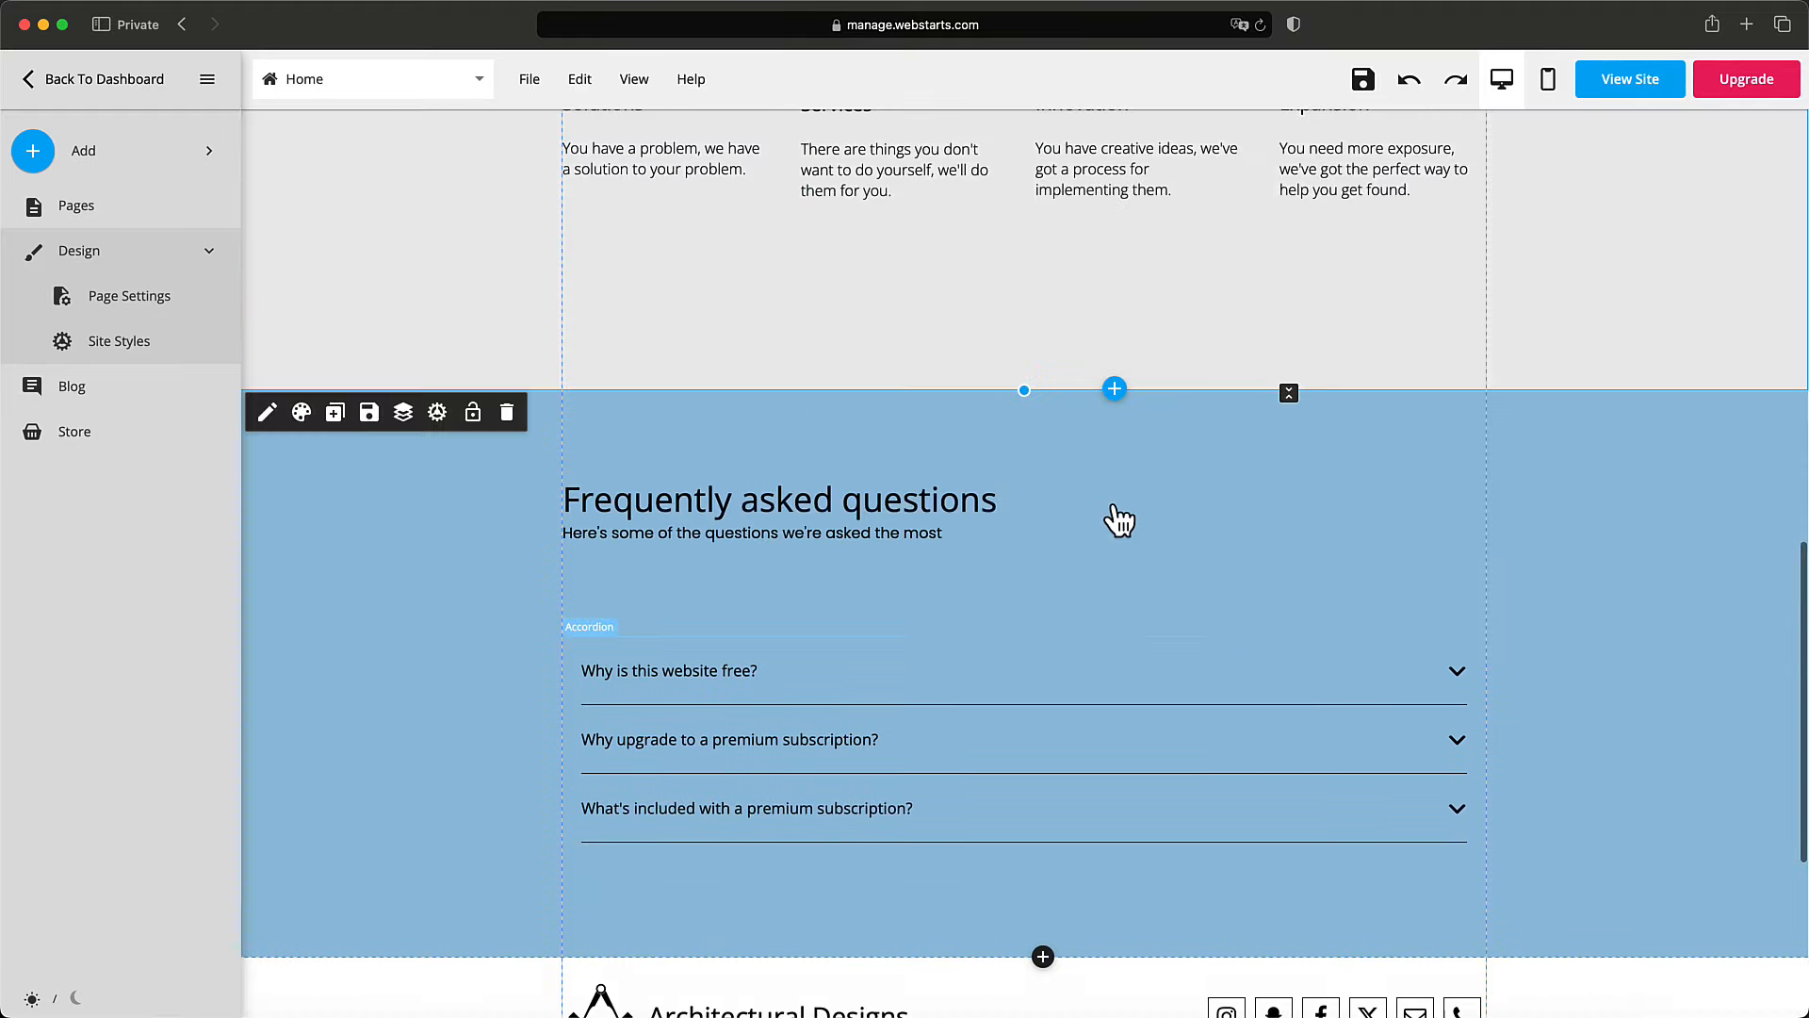
scroll(1113, 507, up, 10)
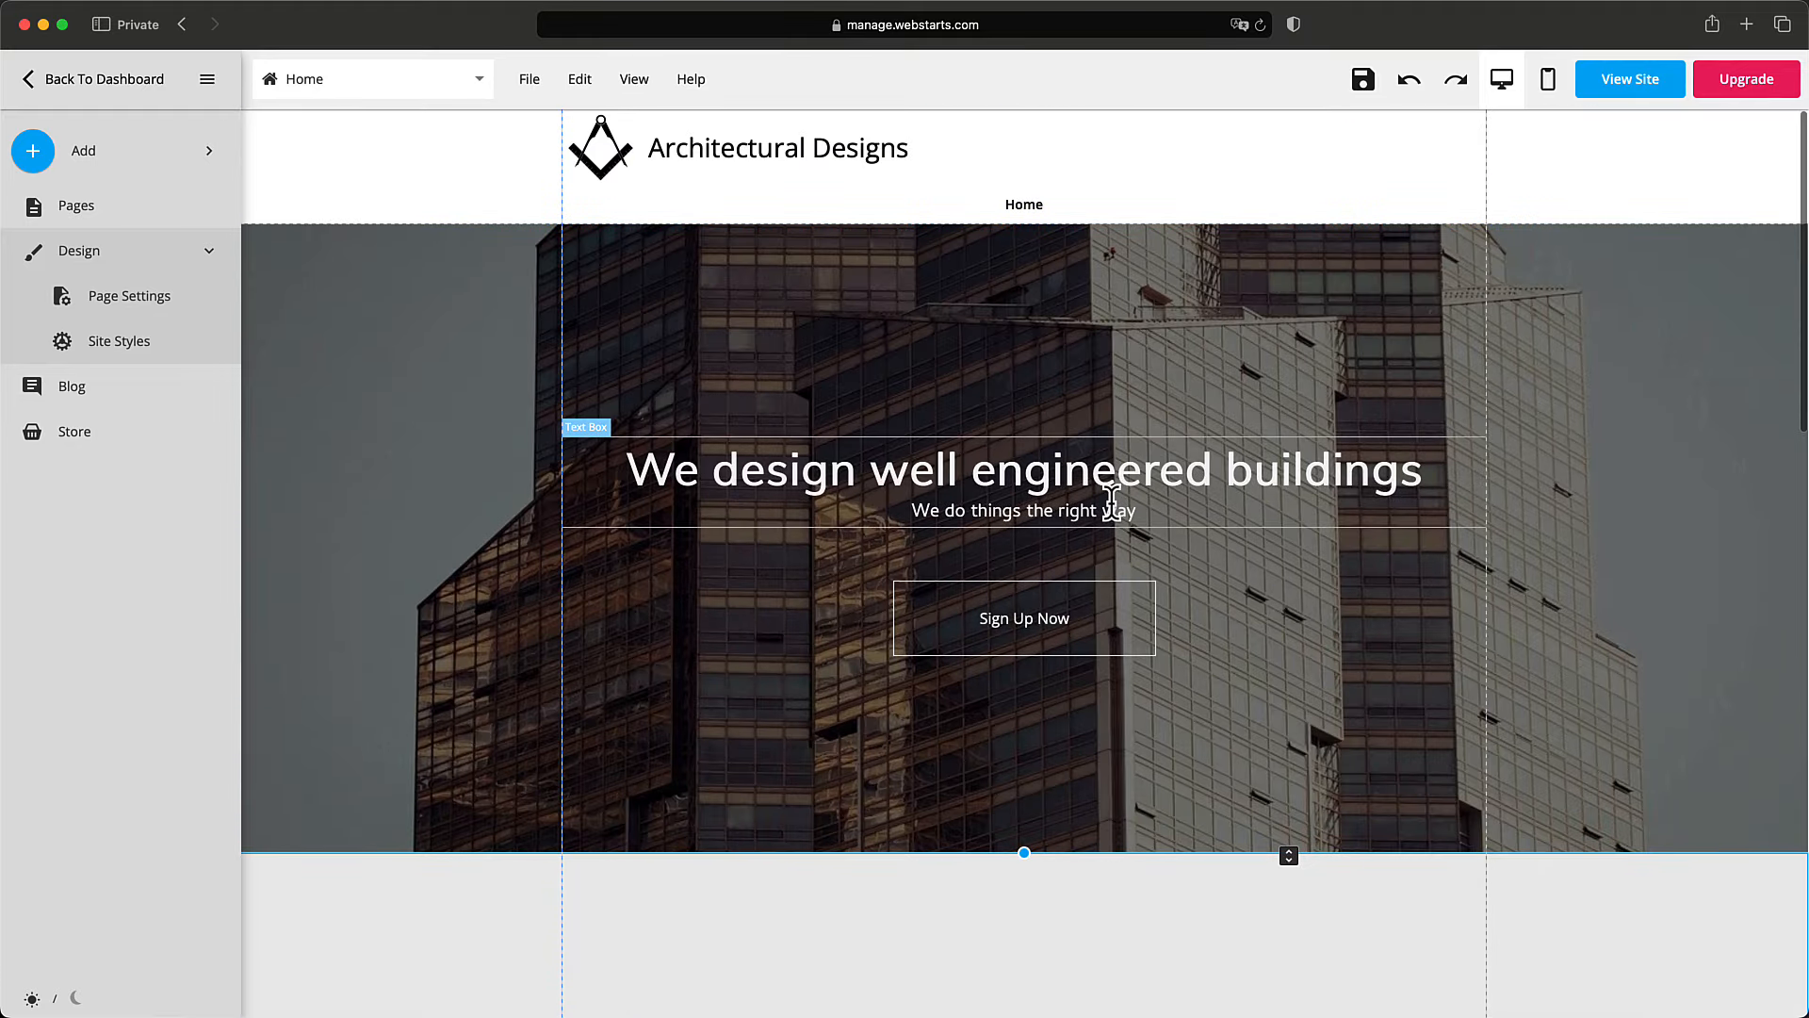
scroll(1113, 503, down, 10)
click(1115, 454)
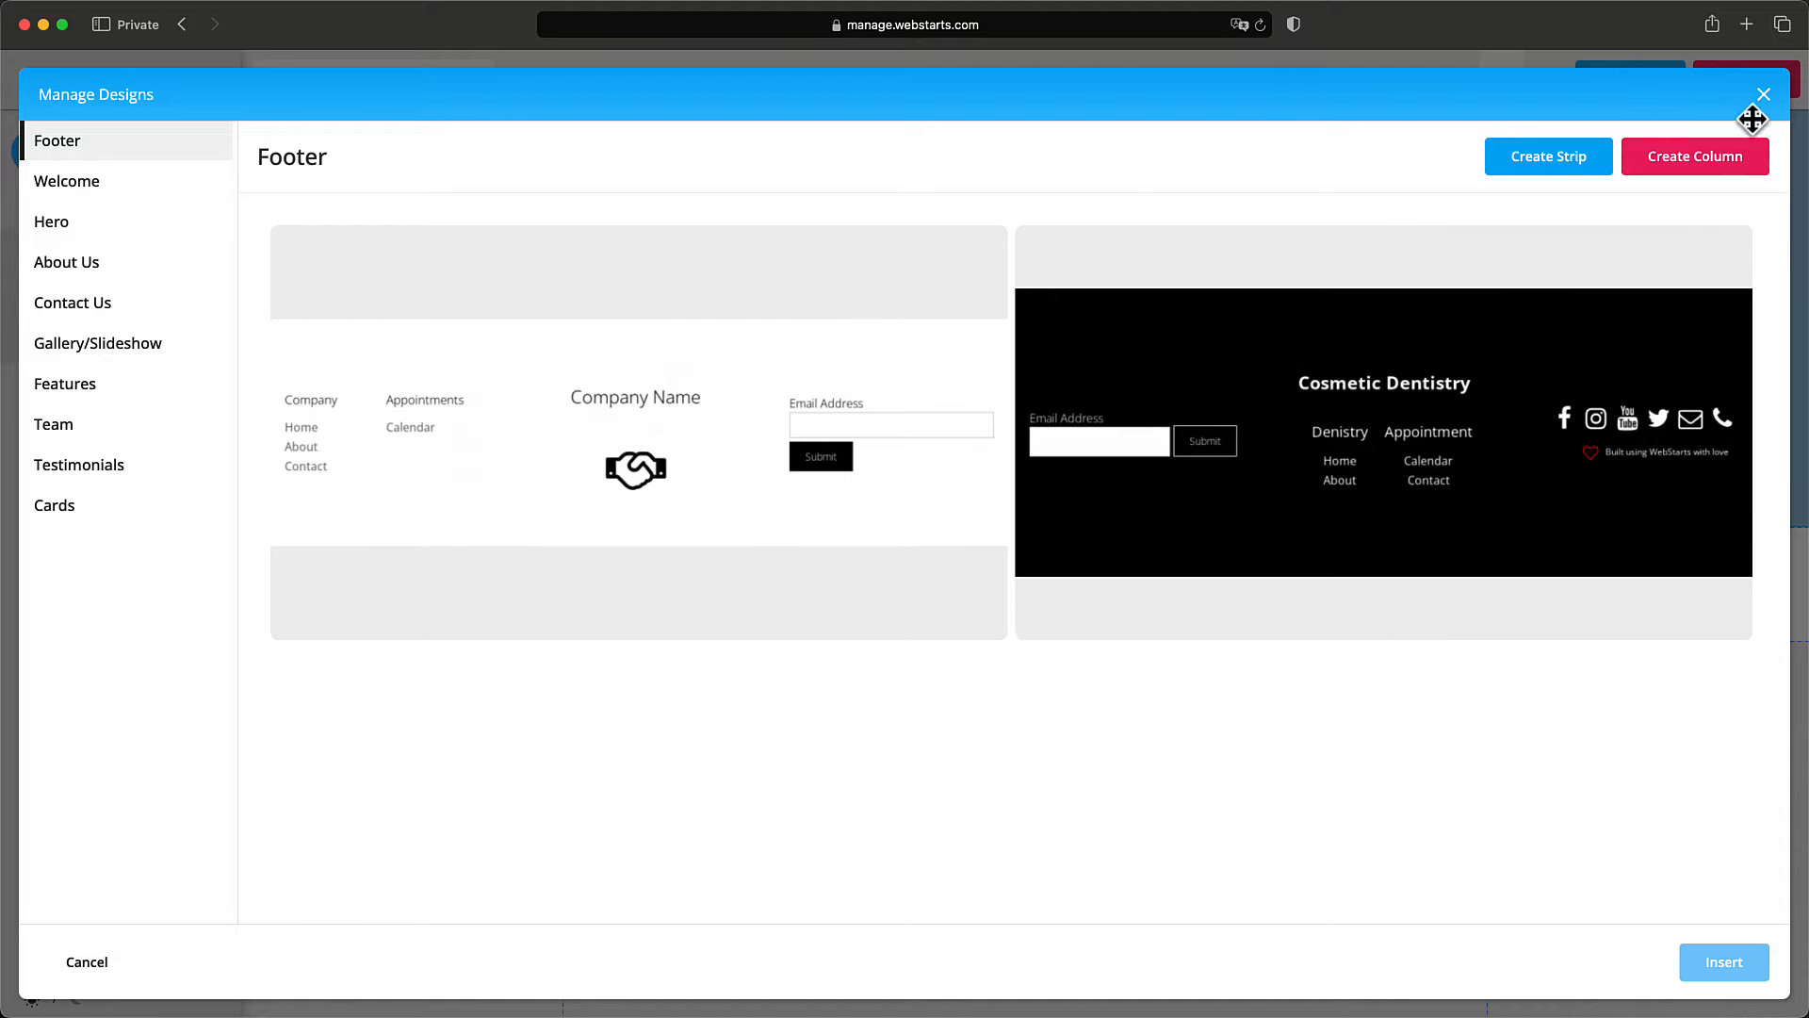
mouse_move(632, 415)
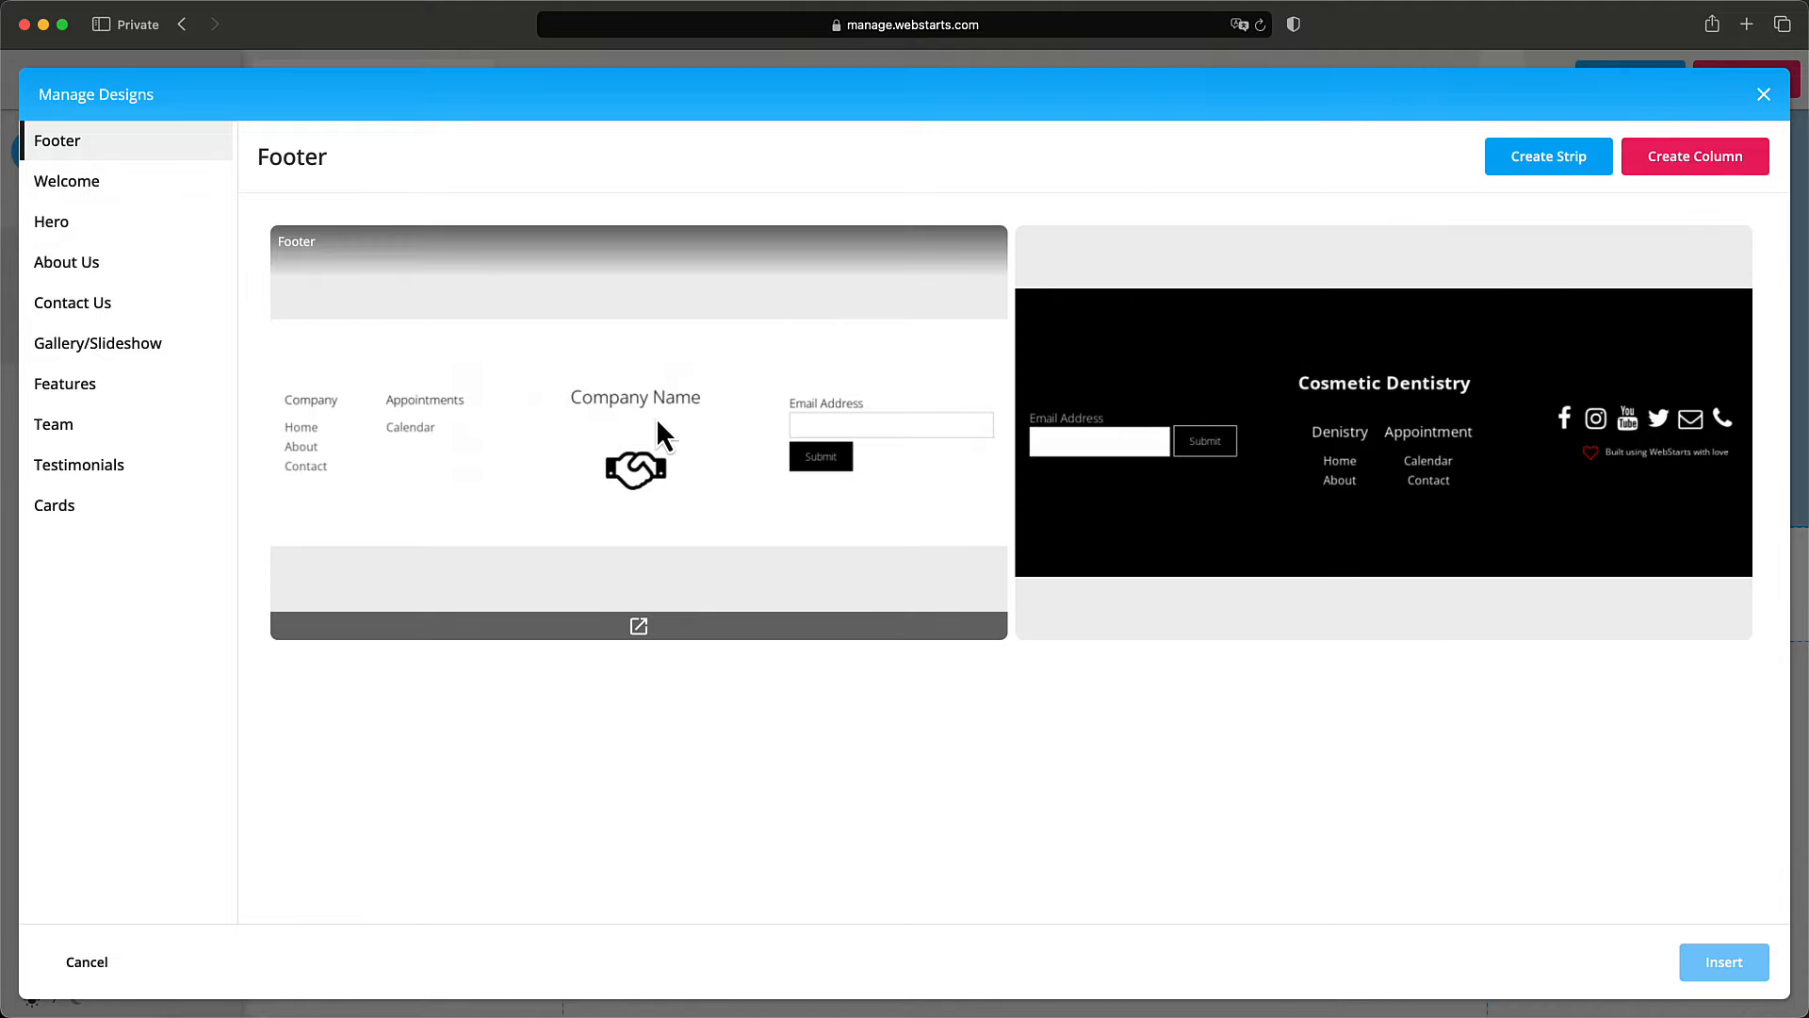
click(639, 627)
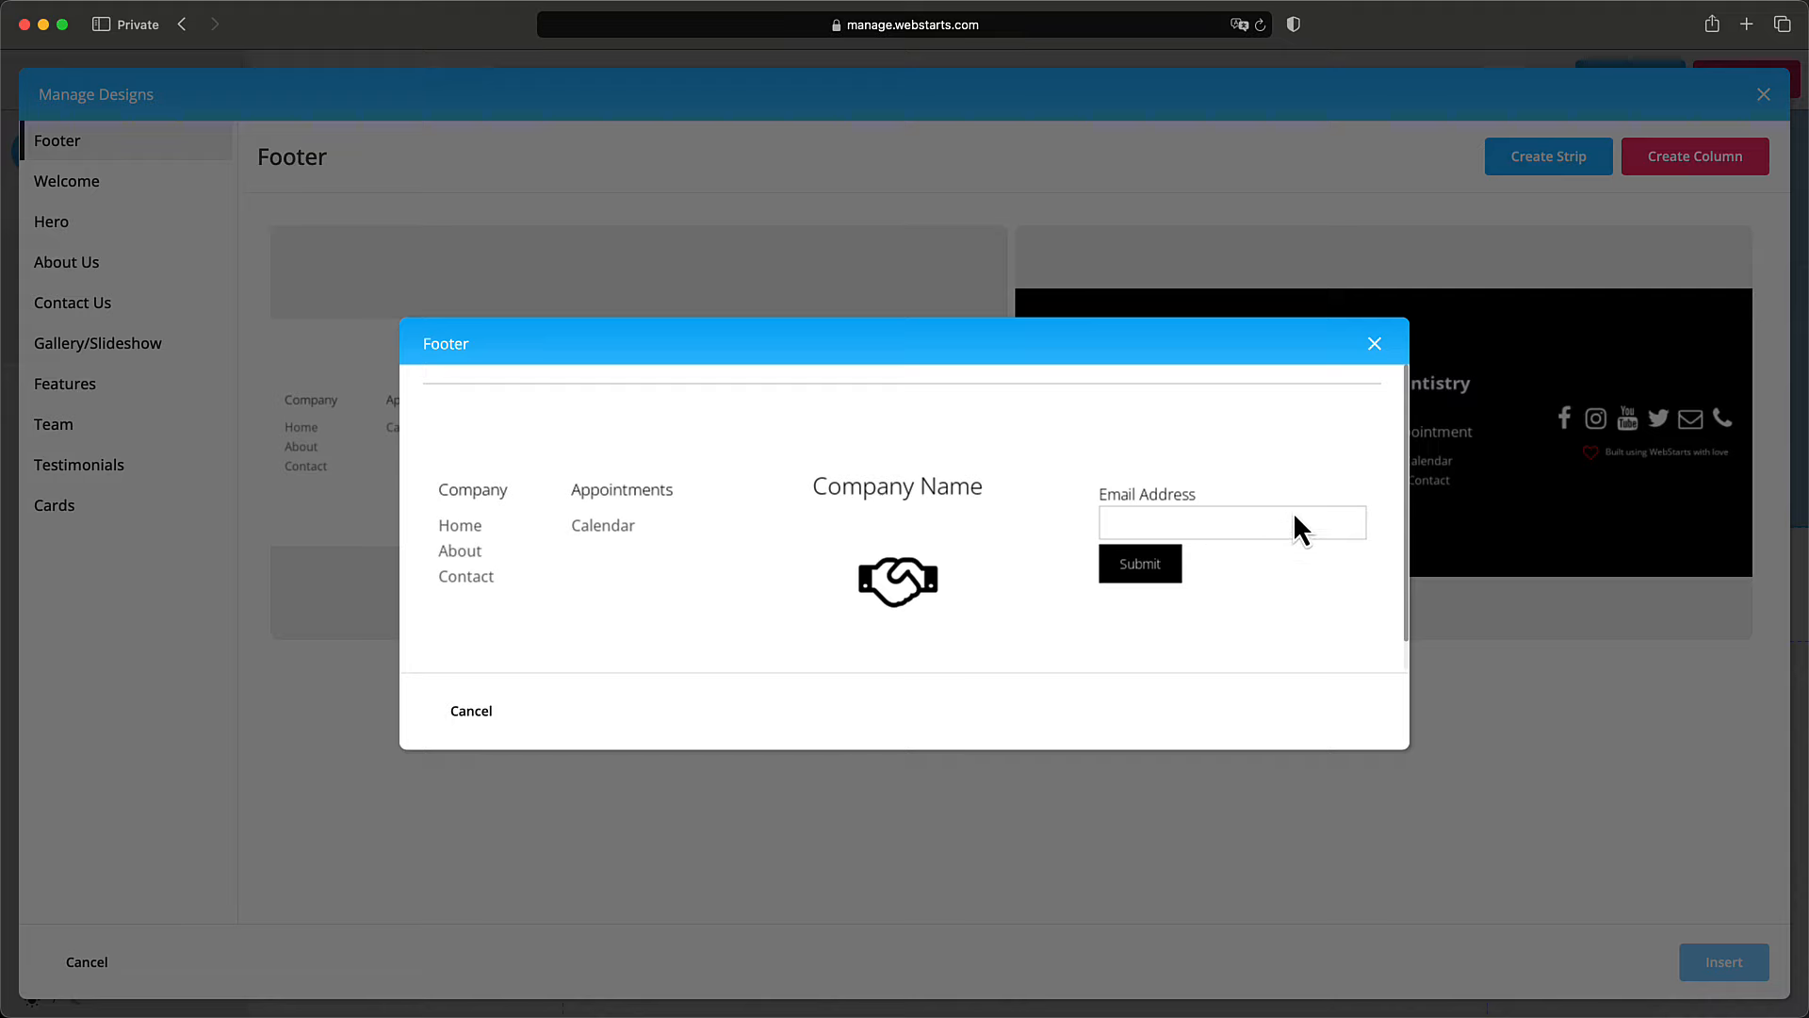
click(1376, 347)
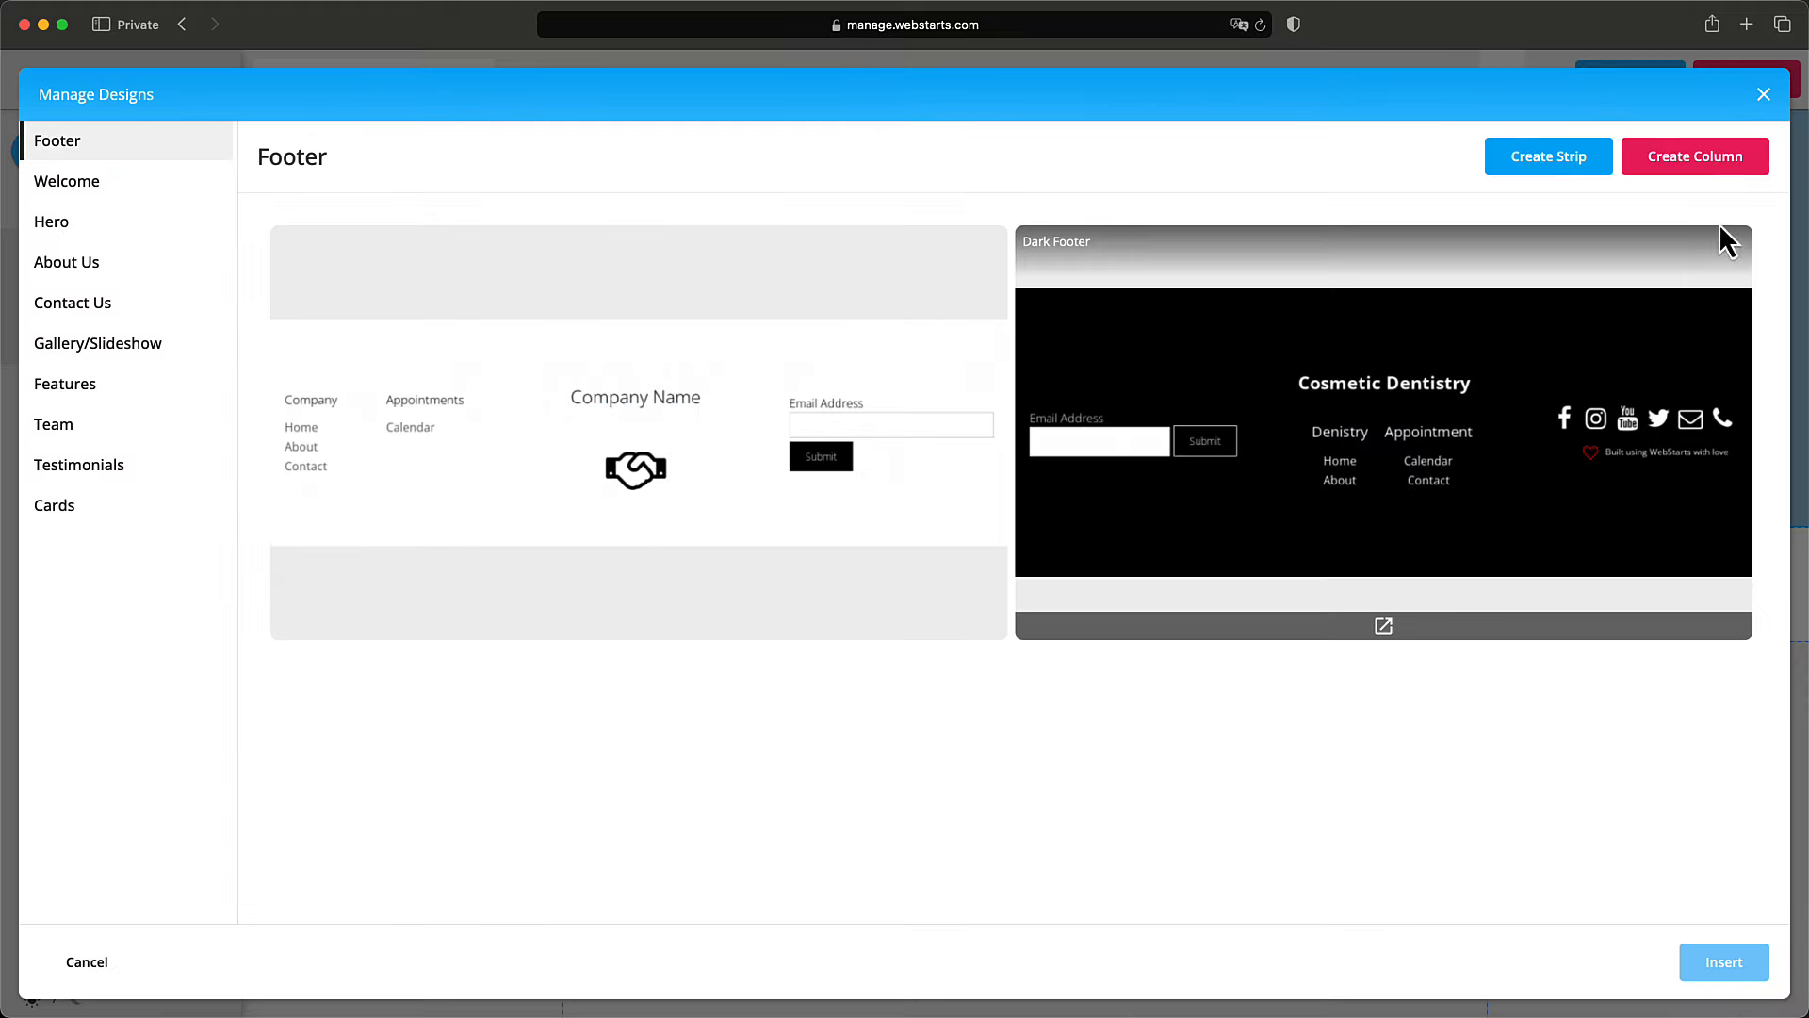
click(1765, 94)
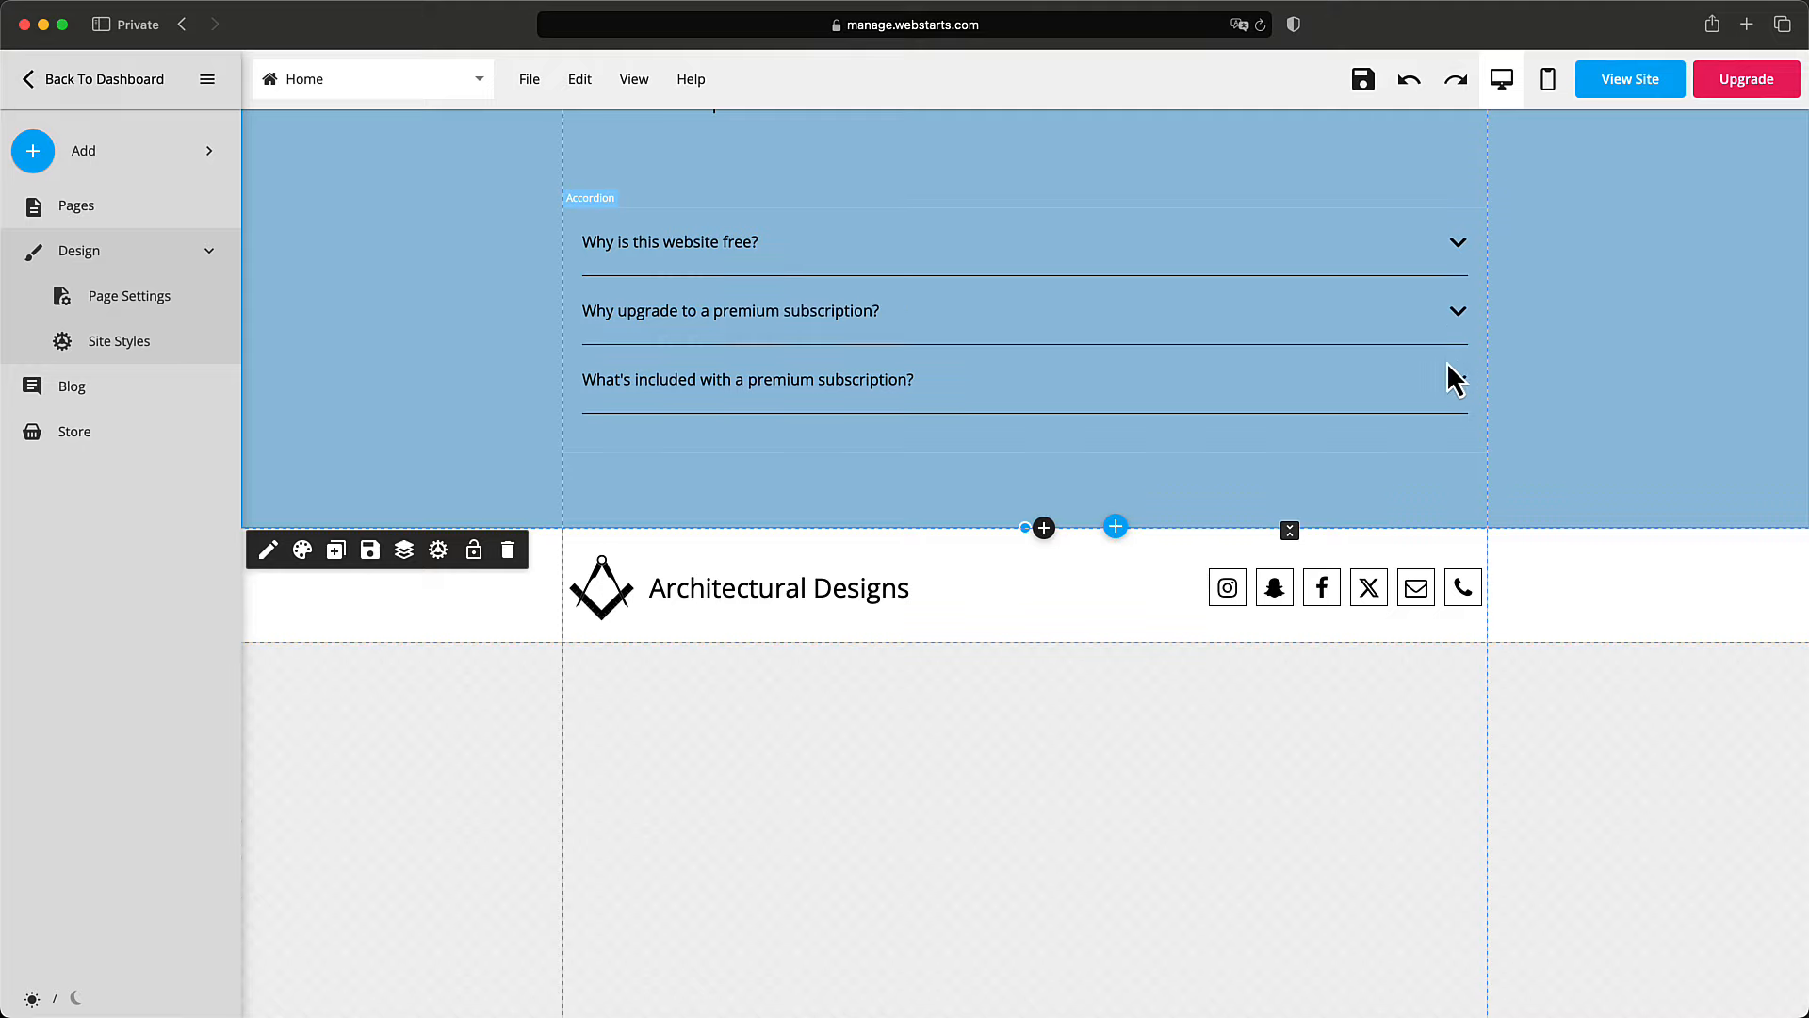
scroll(1456, 377, up, 15)
scroll(1452, 359, up, 3)
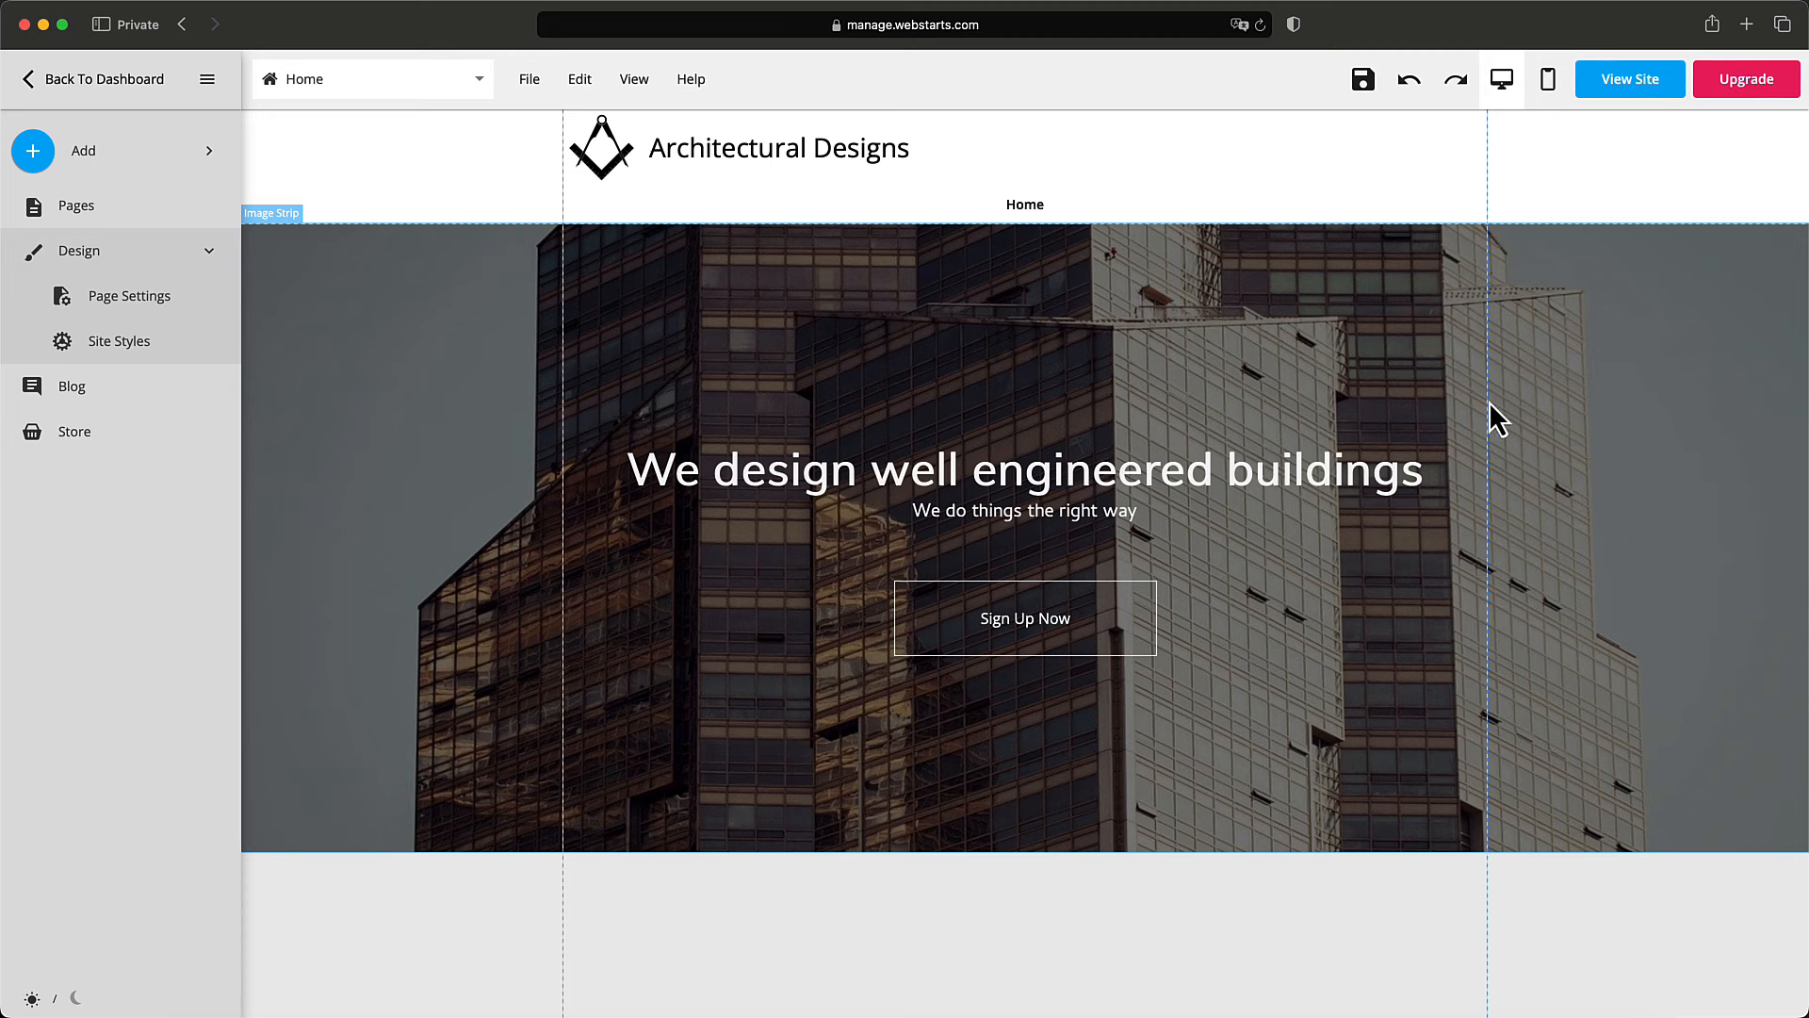
scroll(1467, 421, down, 4)
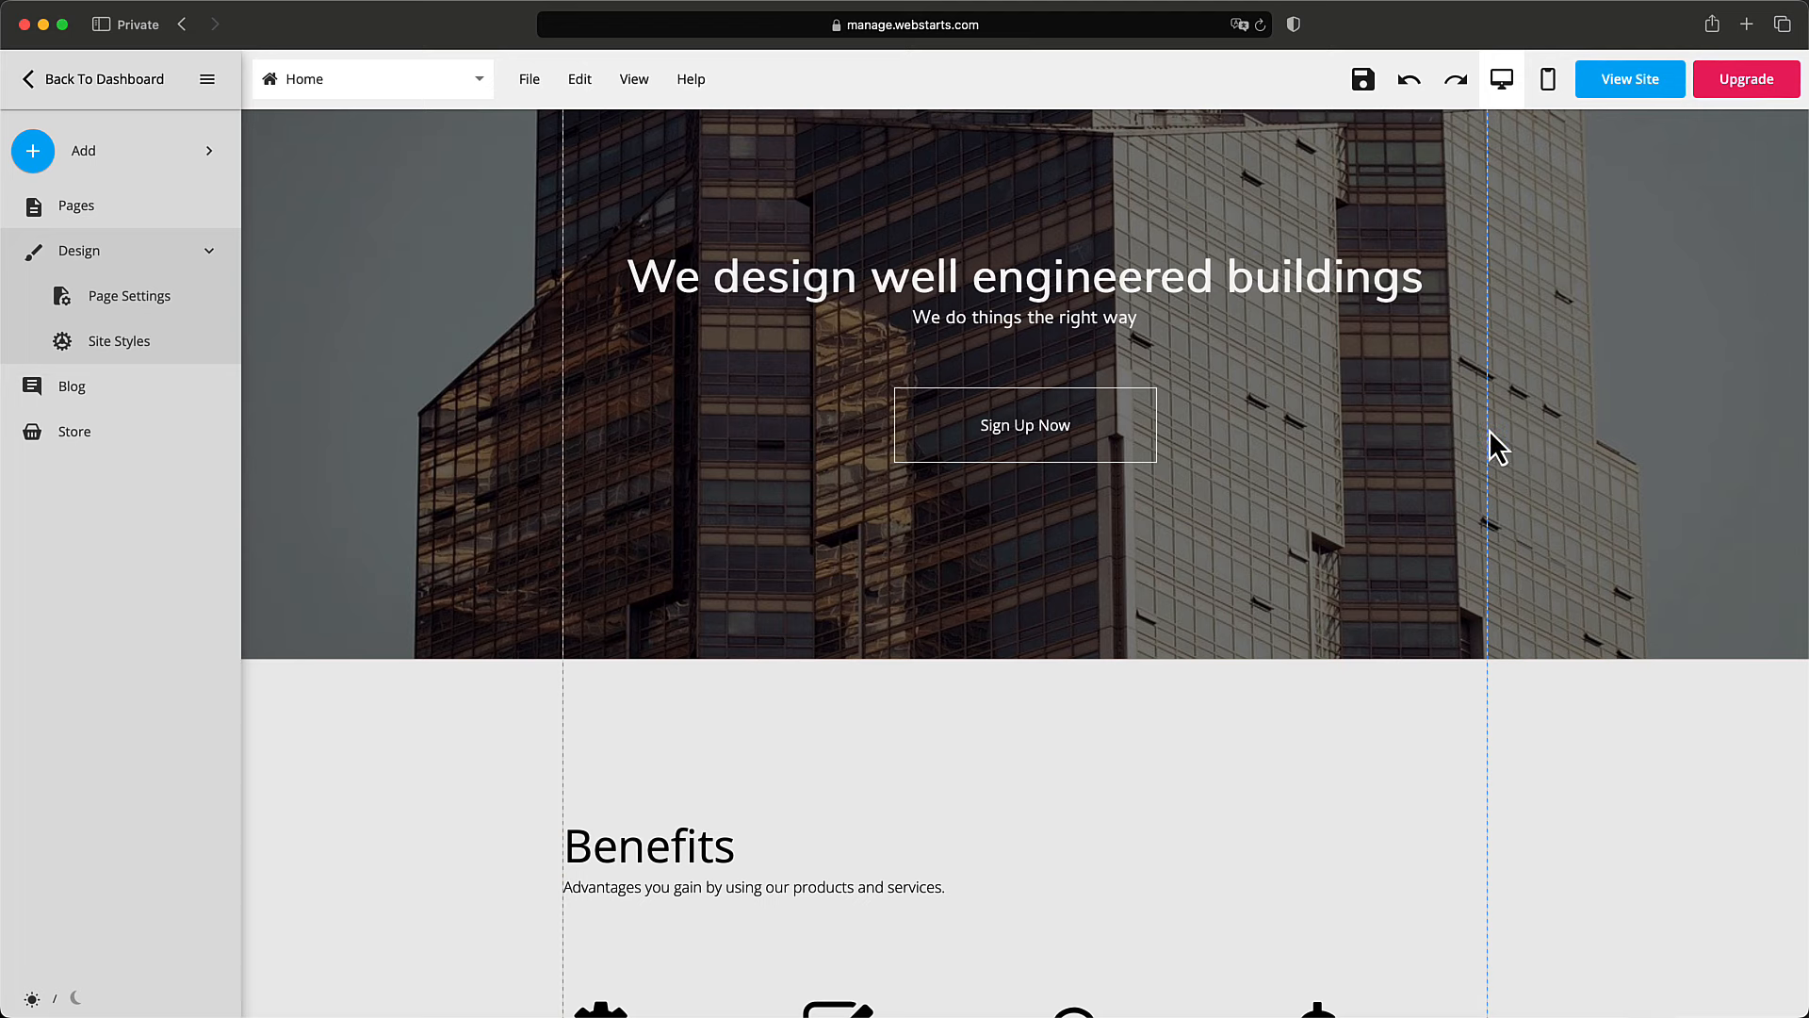
scroll(1510, 448, down, 20)
scroll(1511, 448, down, 8)
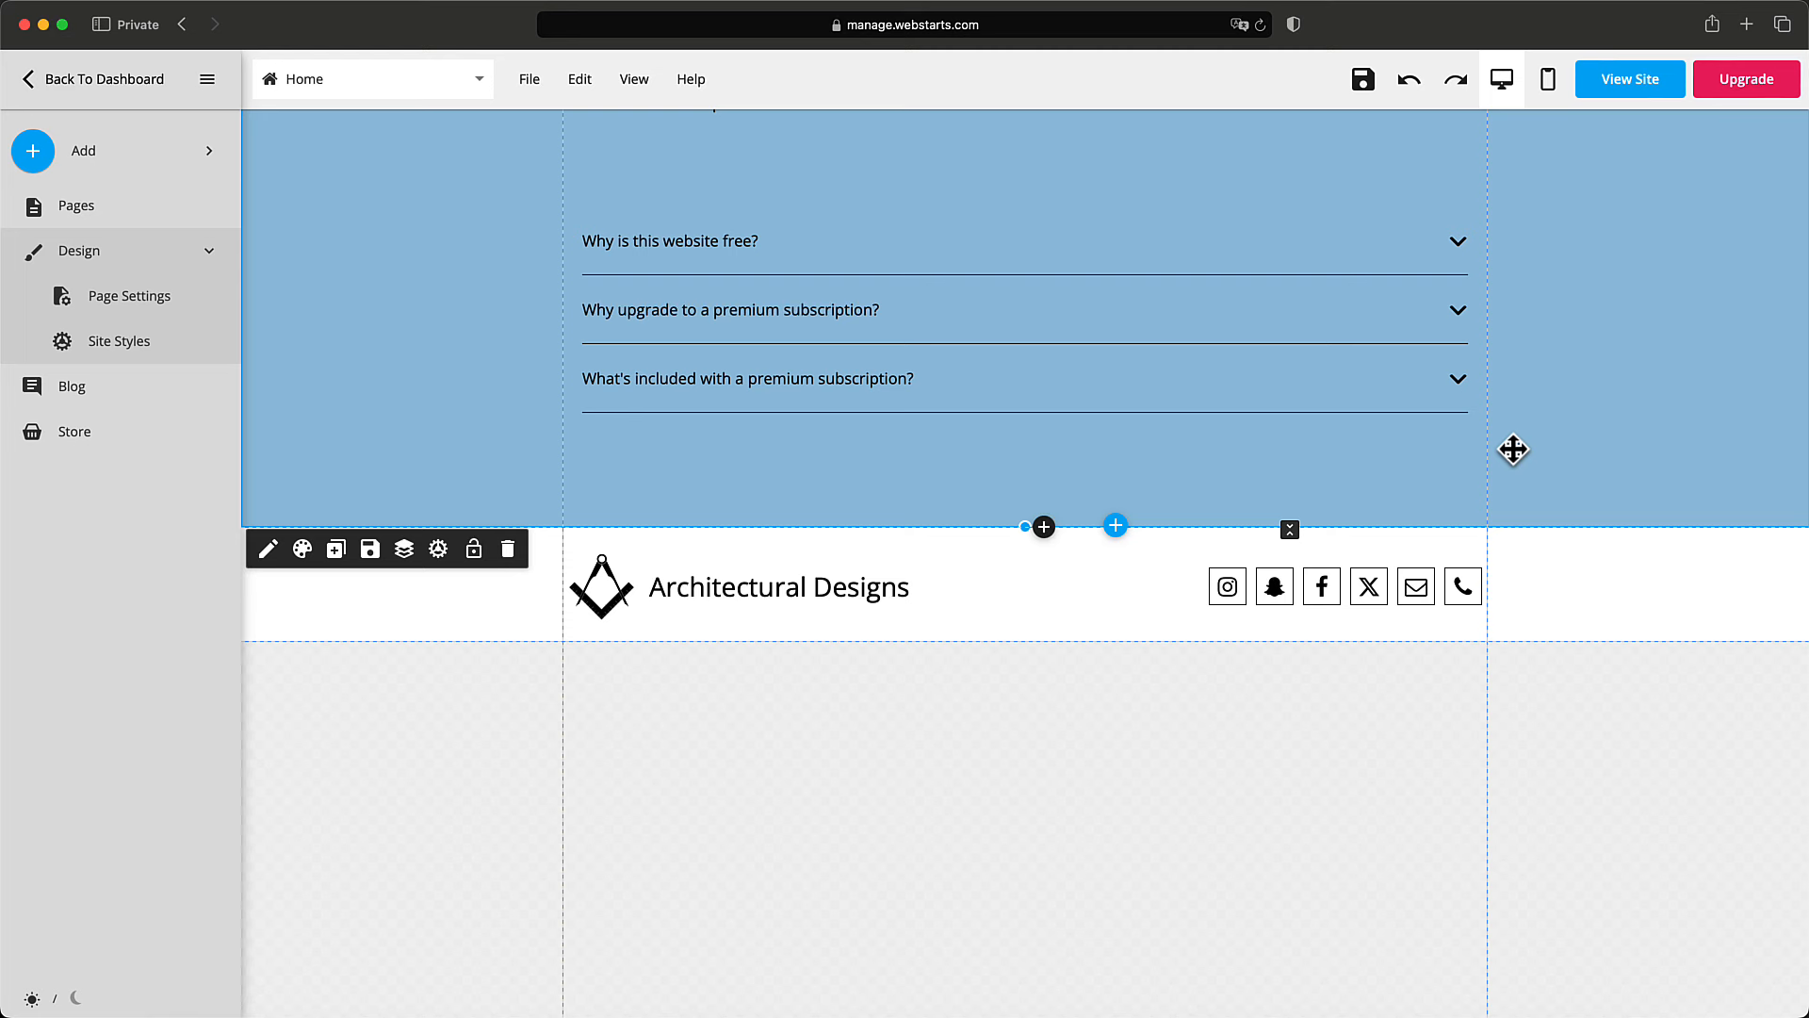
scroll(1513, 449, up, 3)
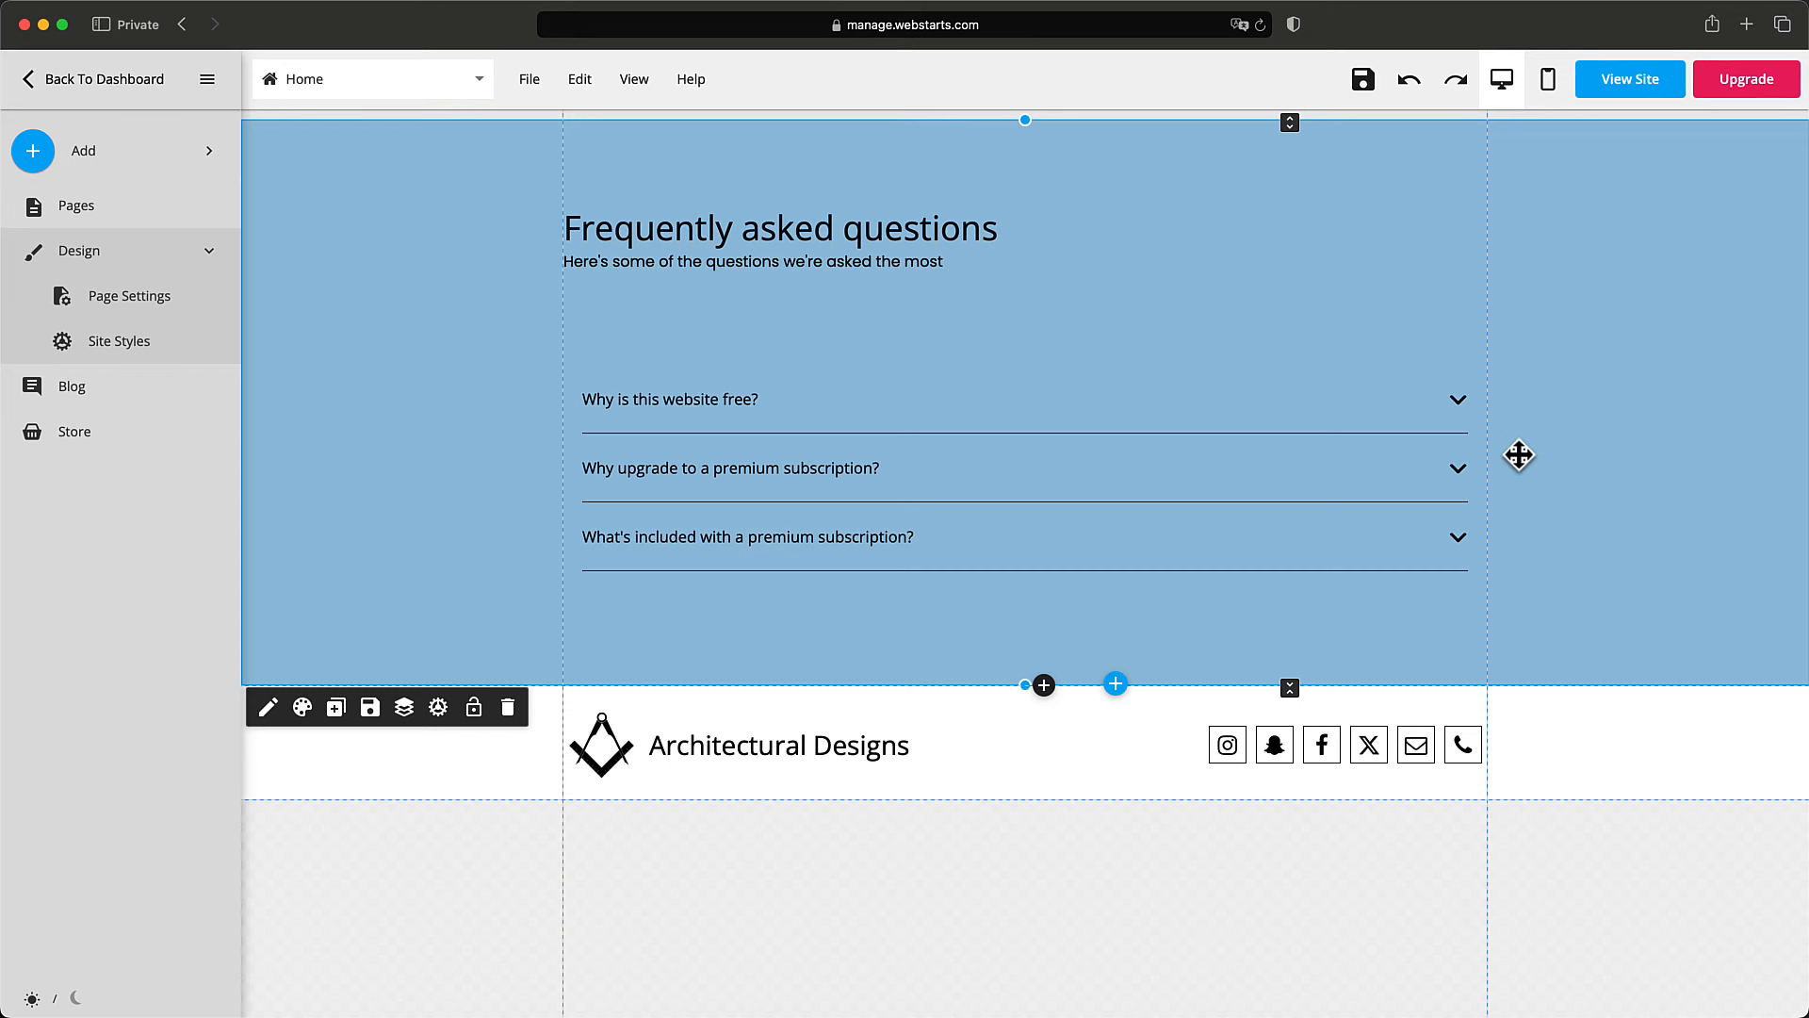
scroll(1514, 450, up, 3)
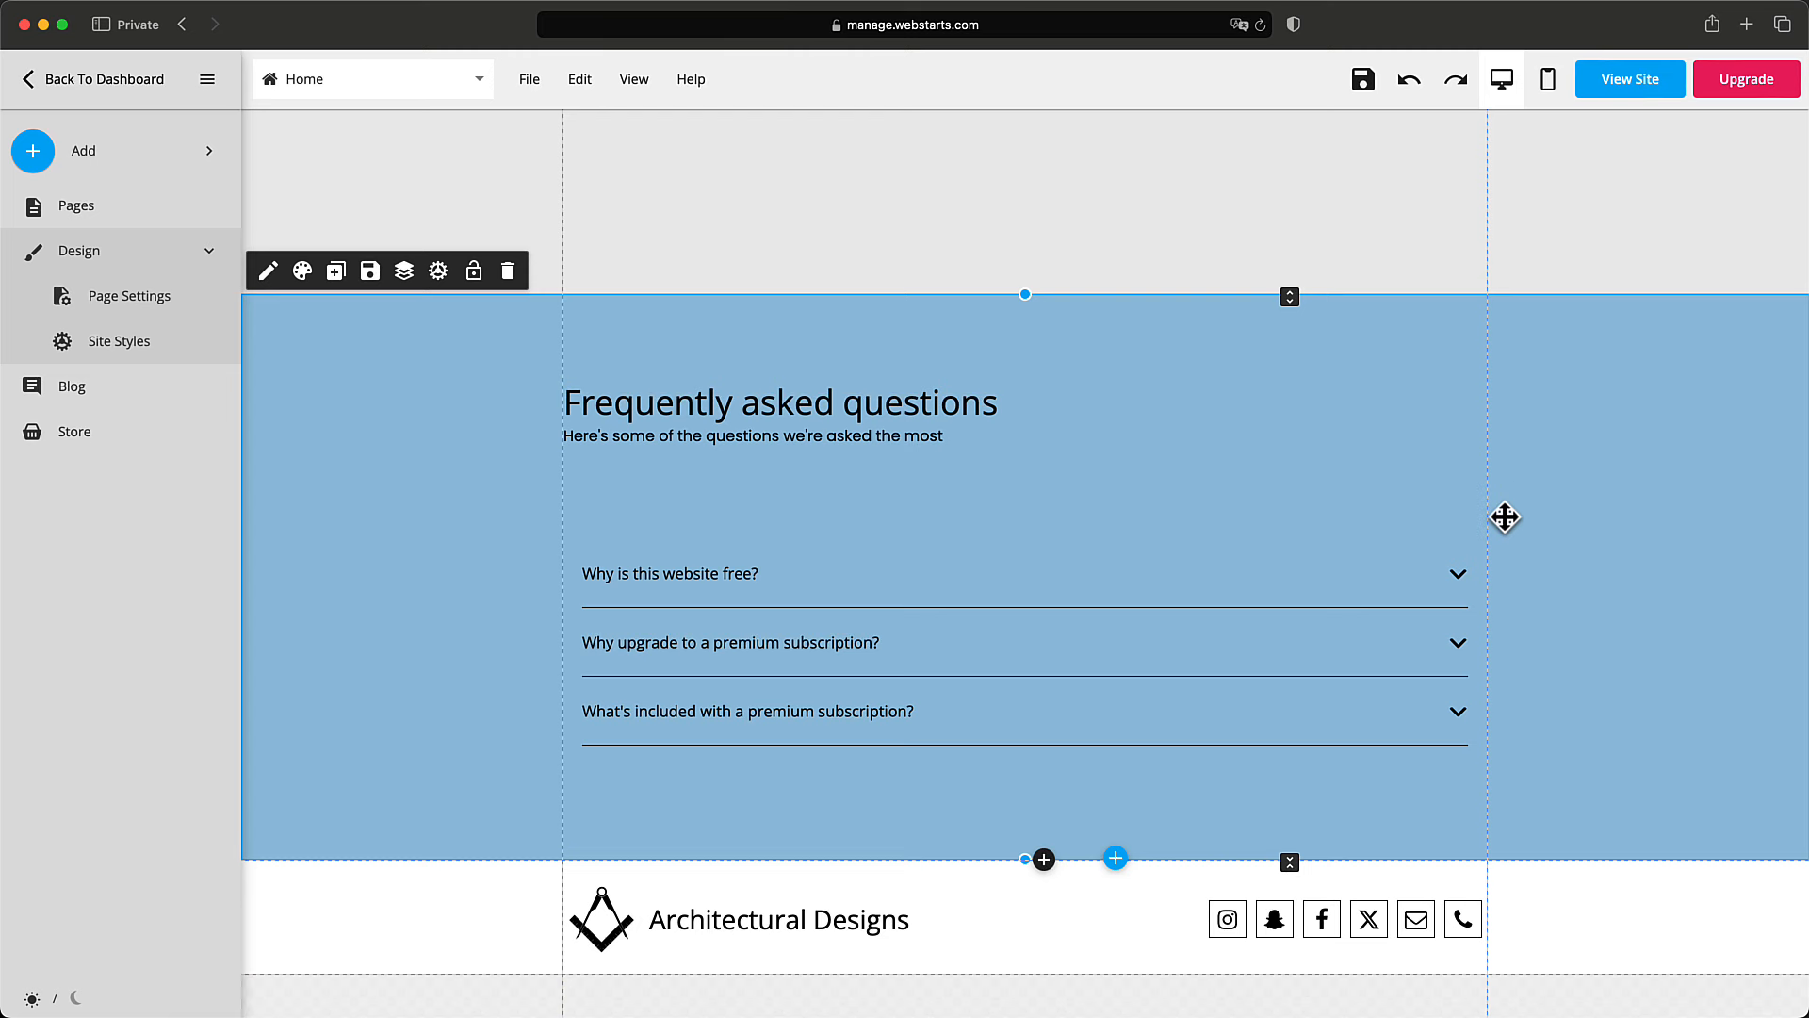
scroll(1505, 517, down, 2)
scroll(1505, 517, down, 2)
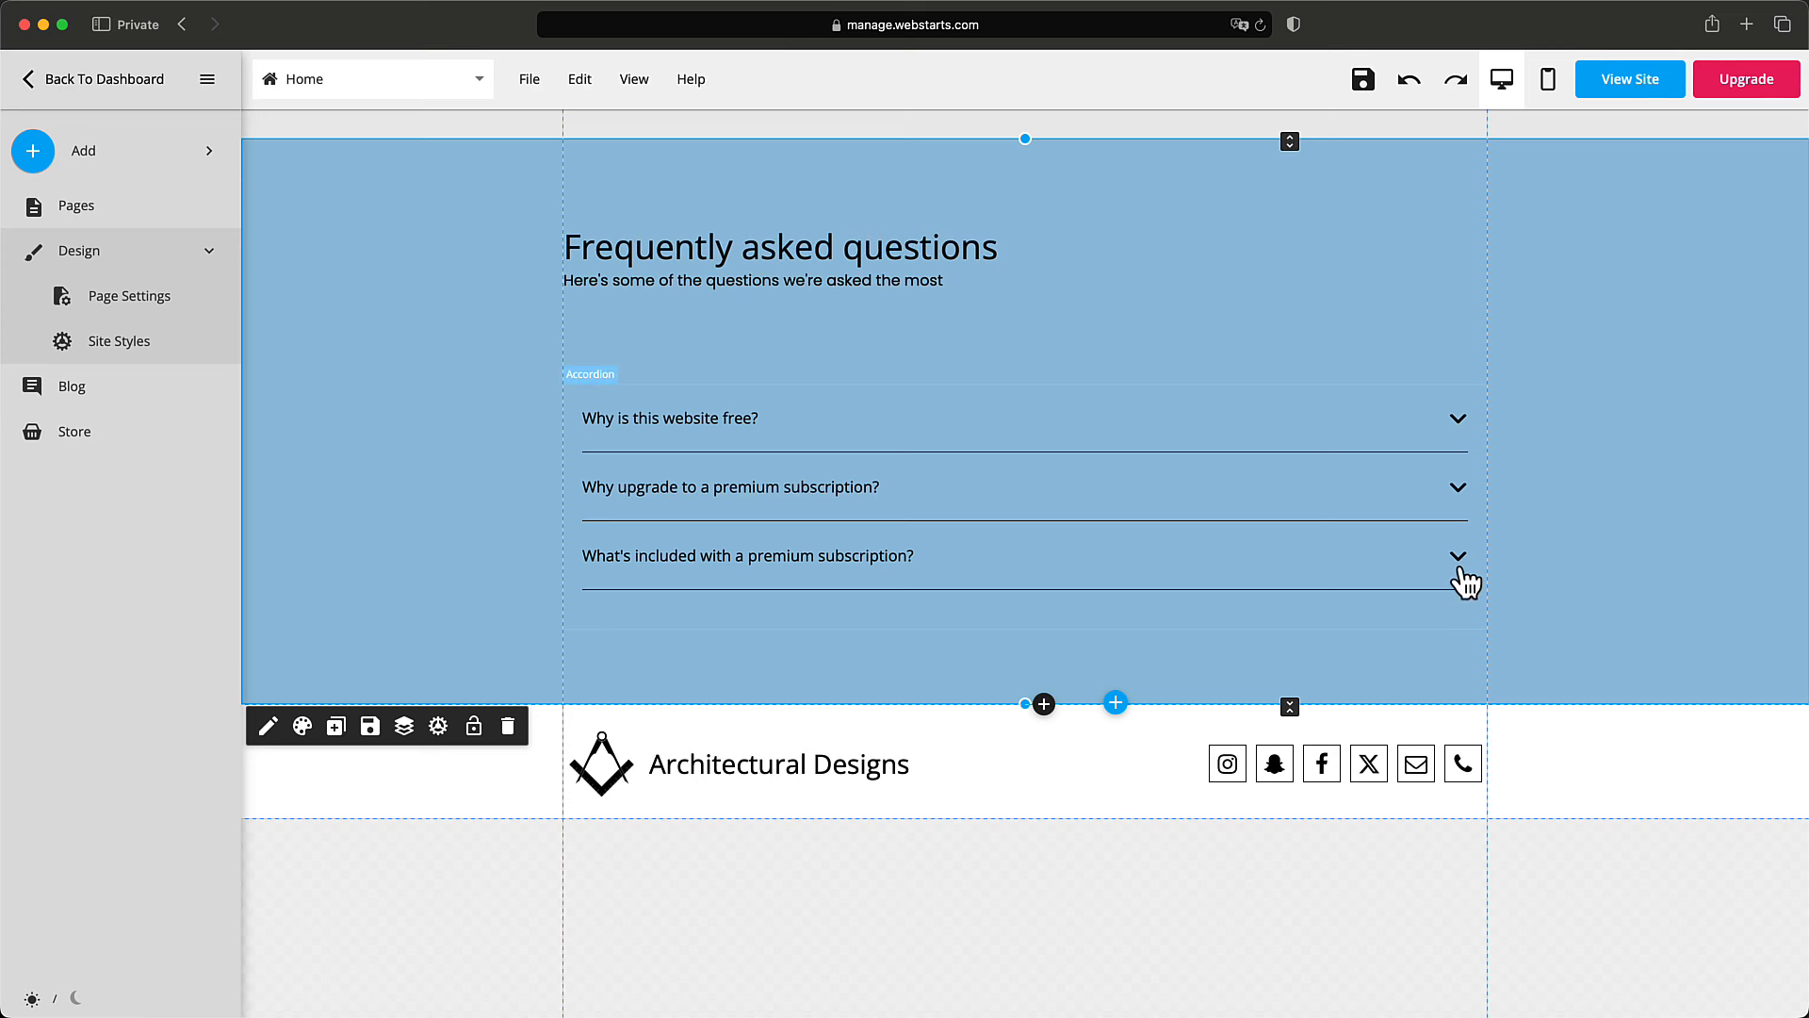
scroll(1462, 569, up, 15)
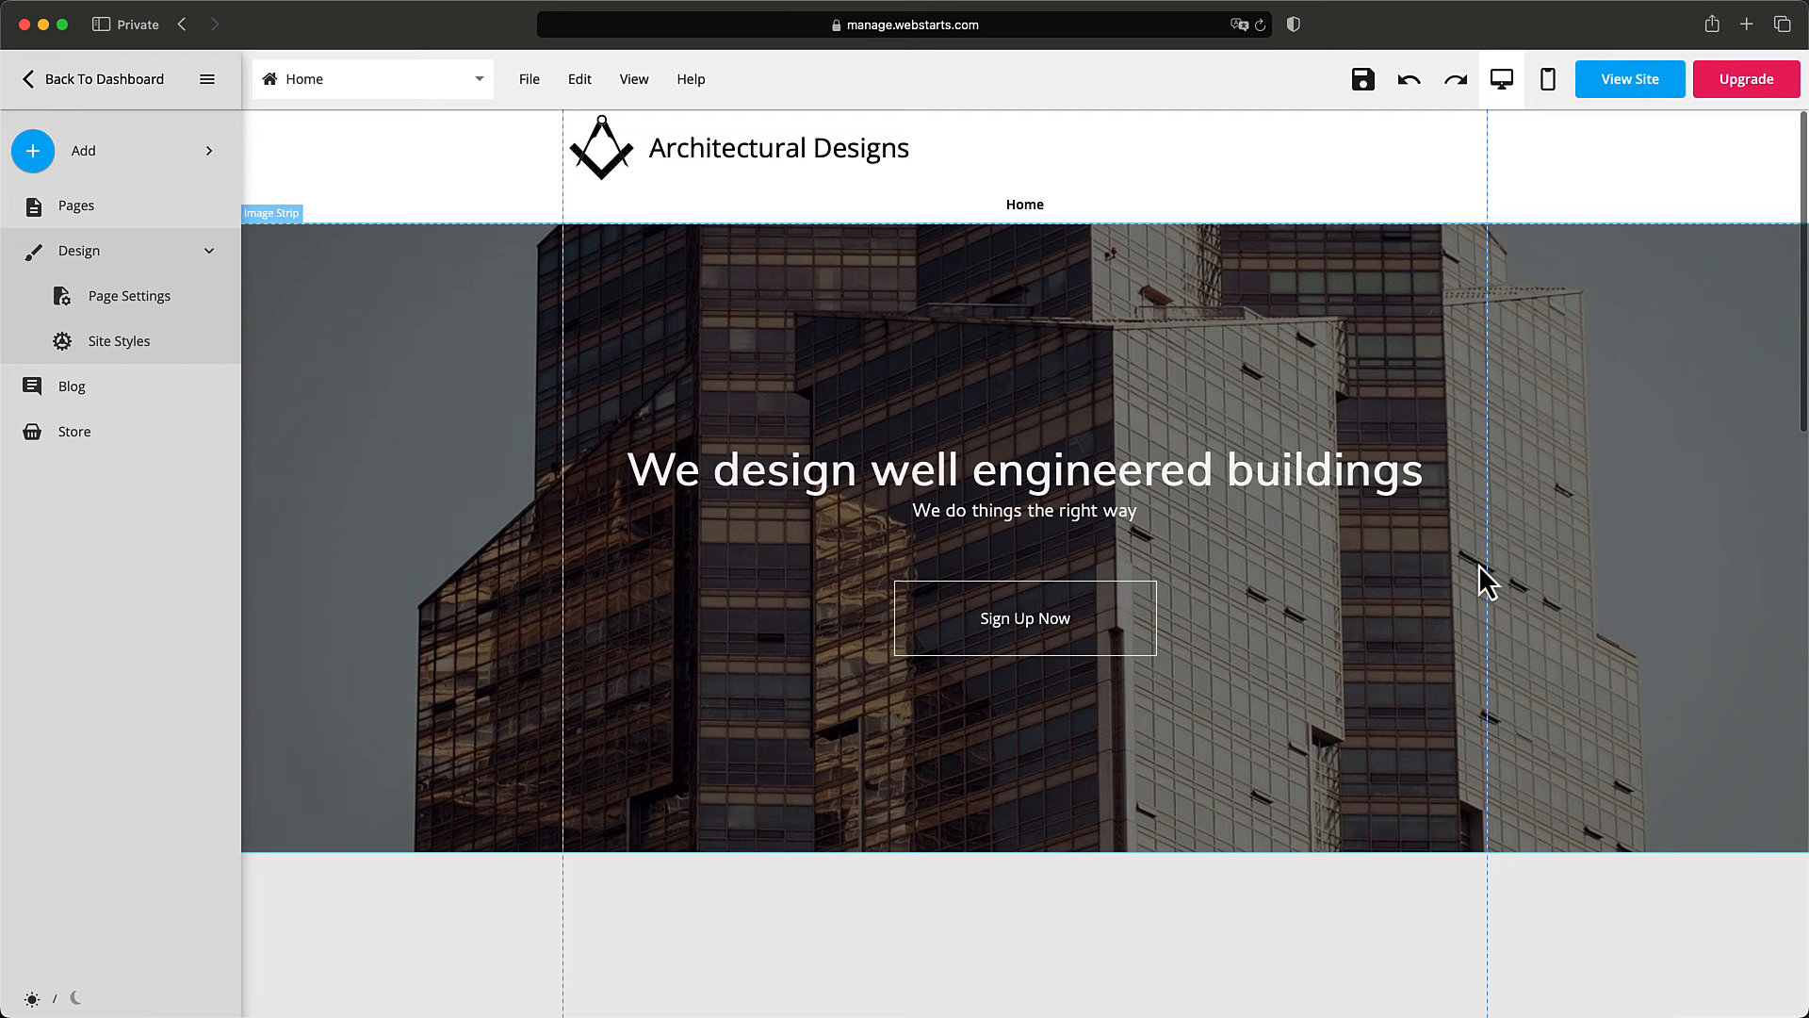
click(1411, 0)
click(1414, 12)
Start adding a new page from the page list, saving the home page changes first.
click(526, 83)
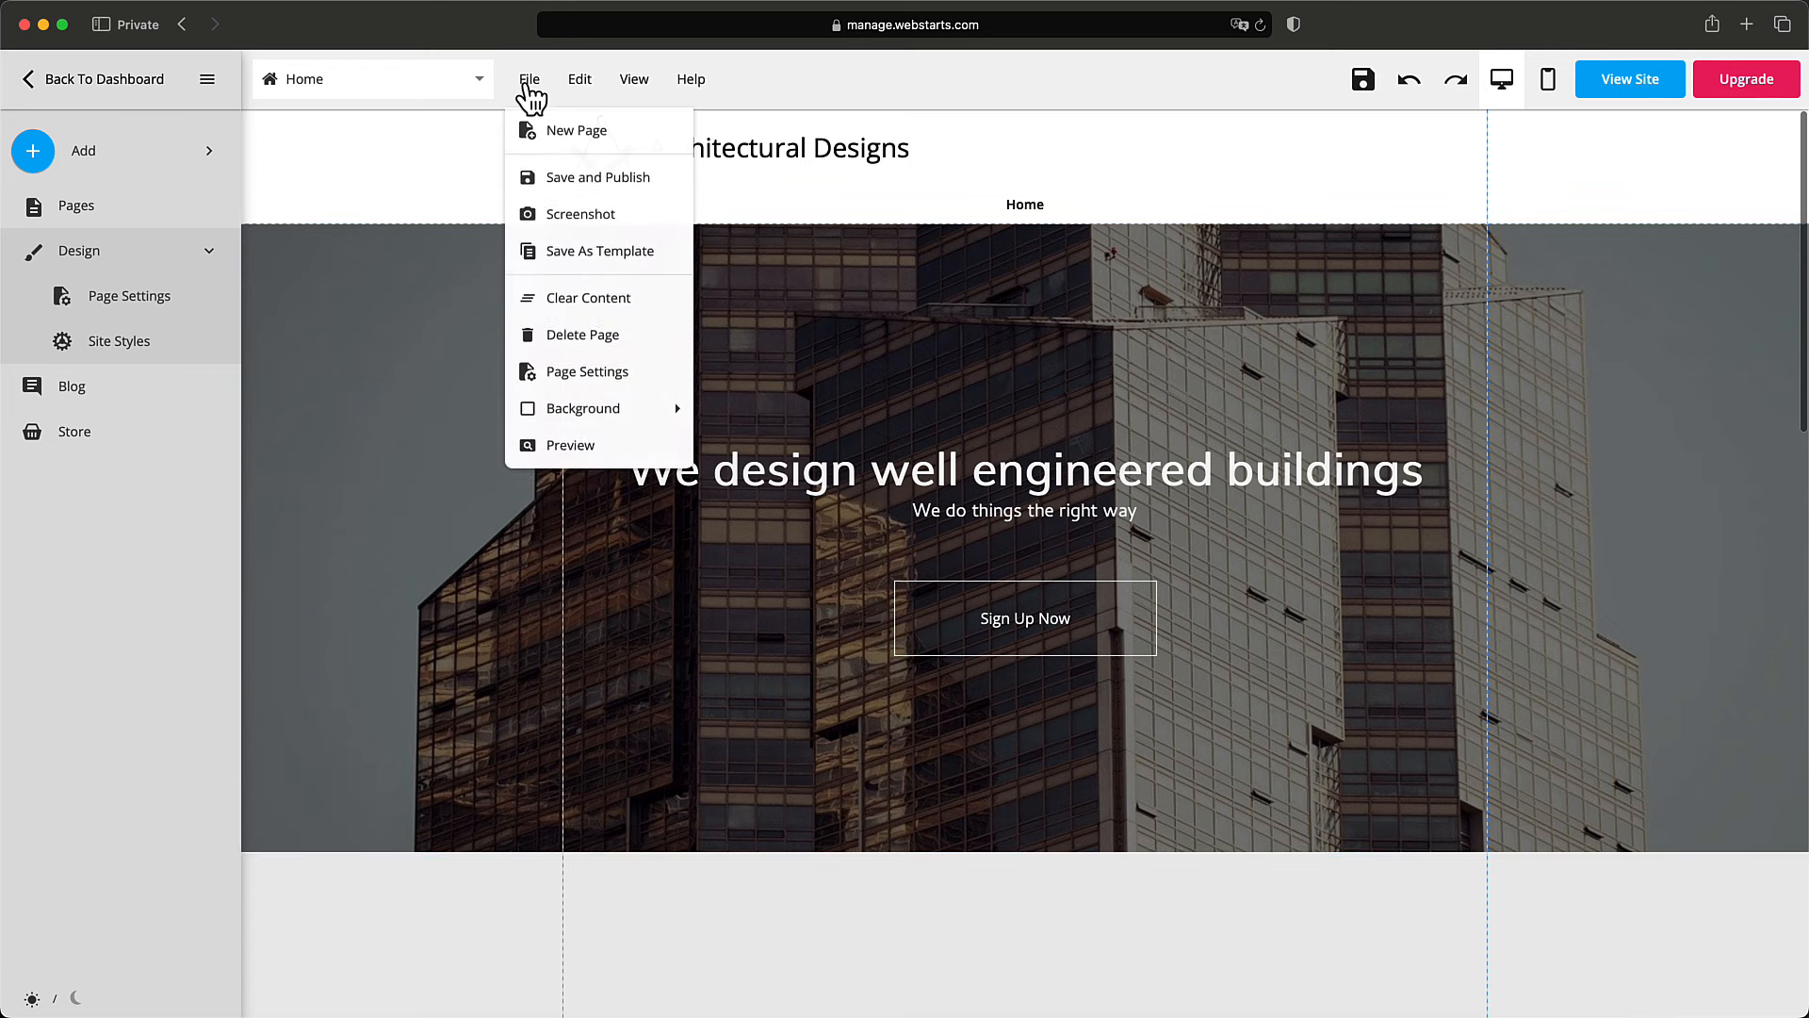
click(484, 82)
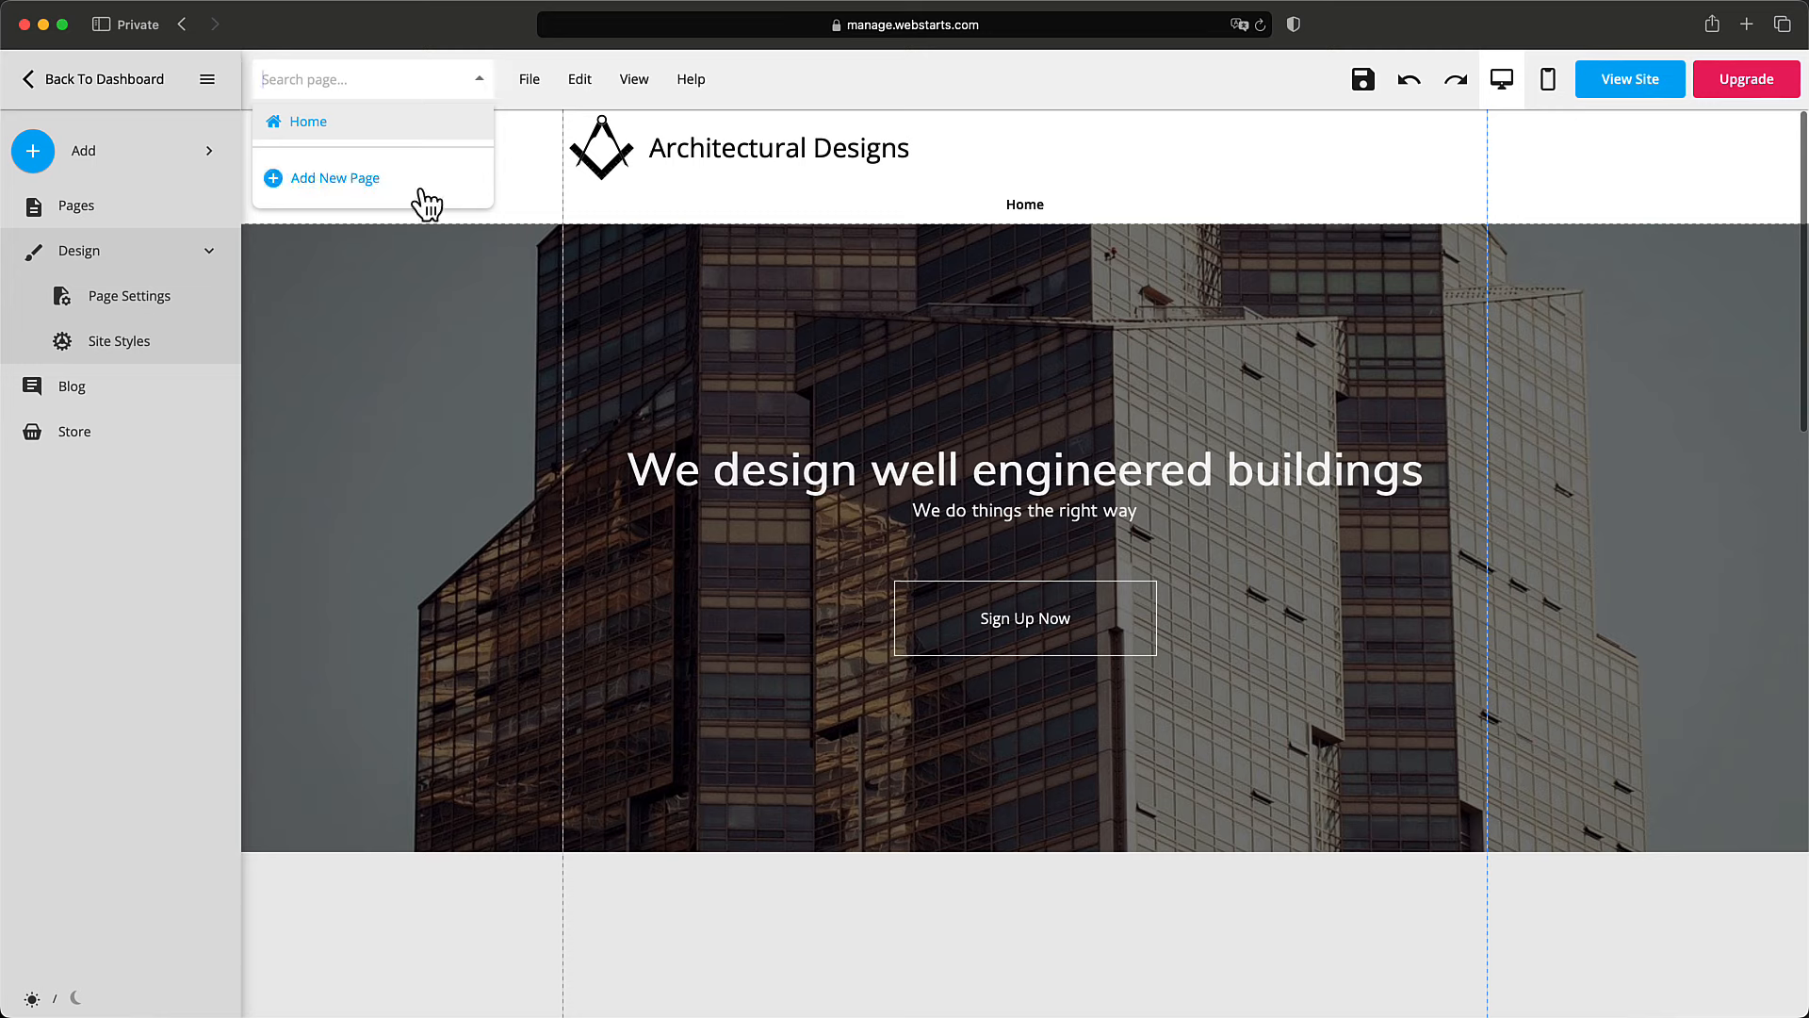
click(387, 189)
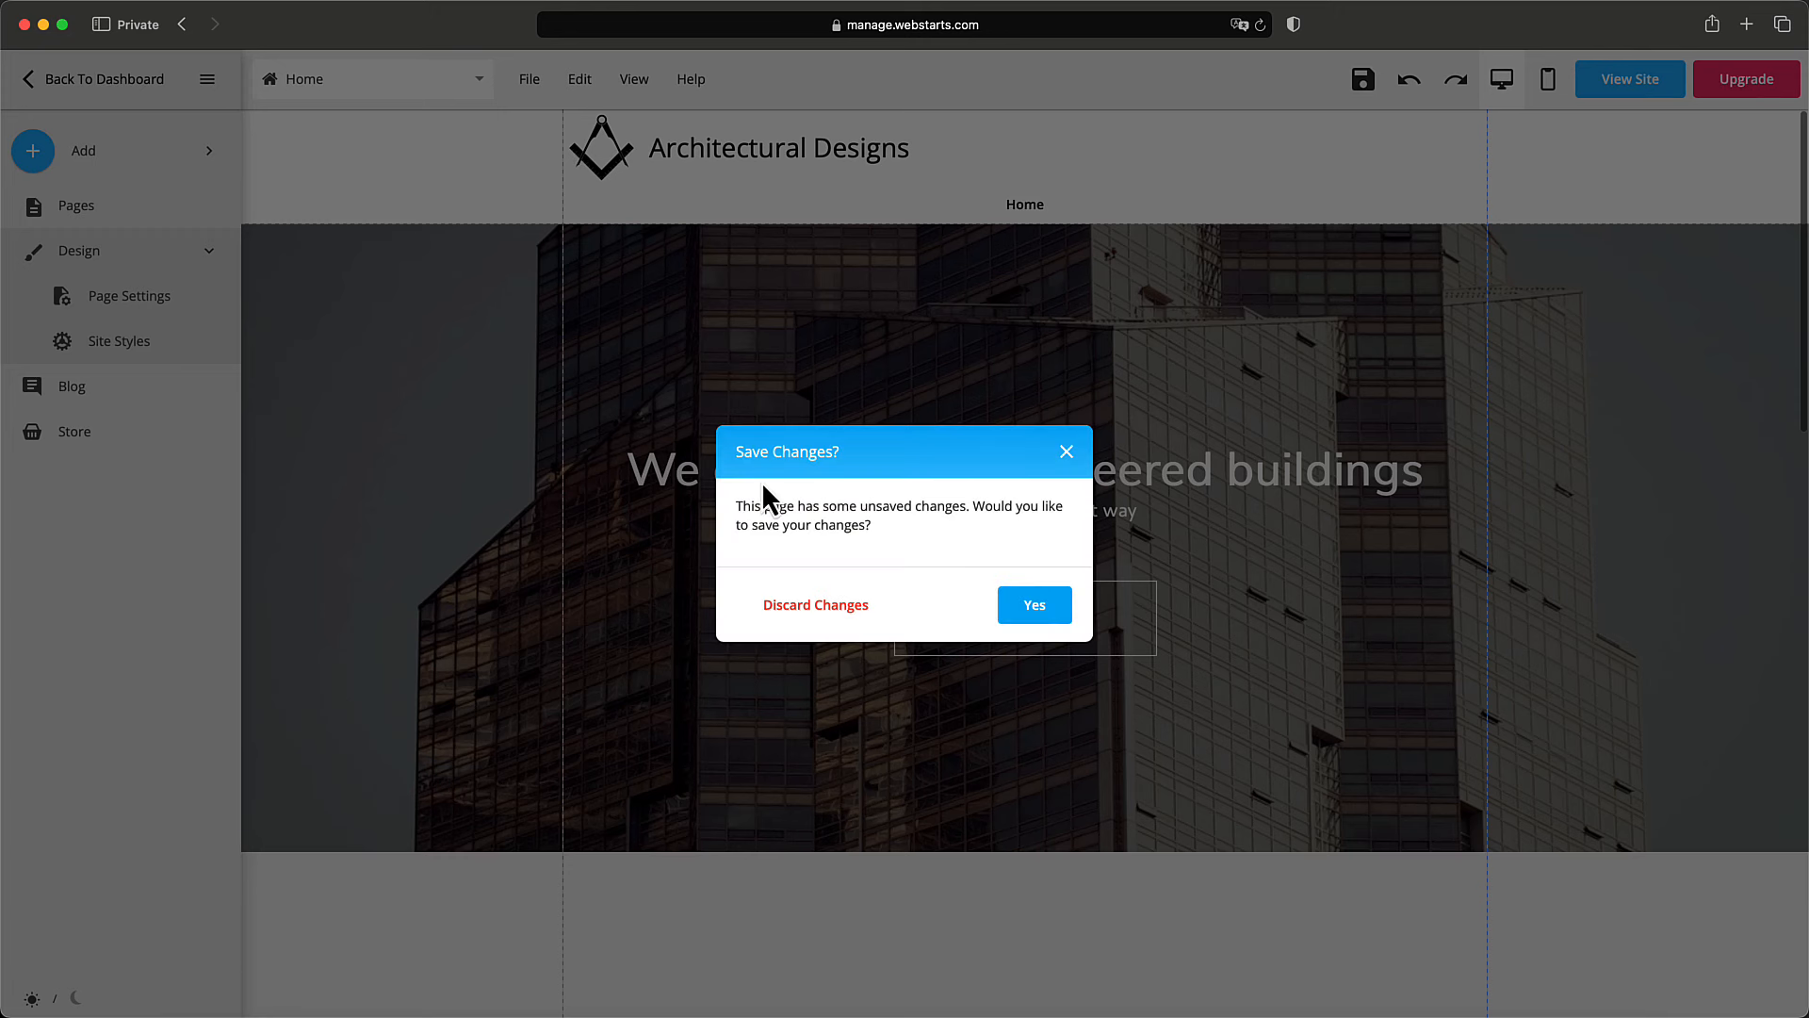
click(1027, 617)
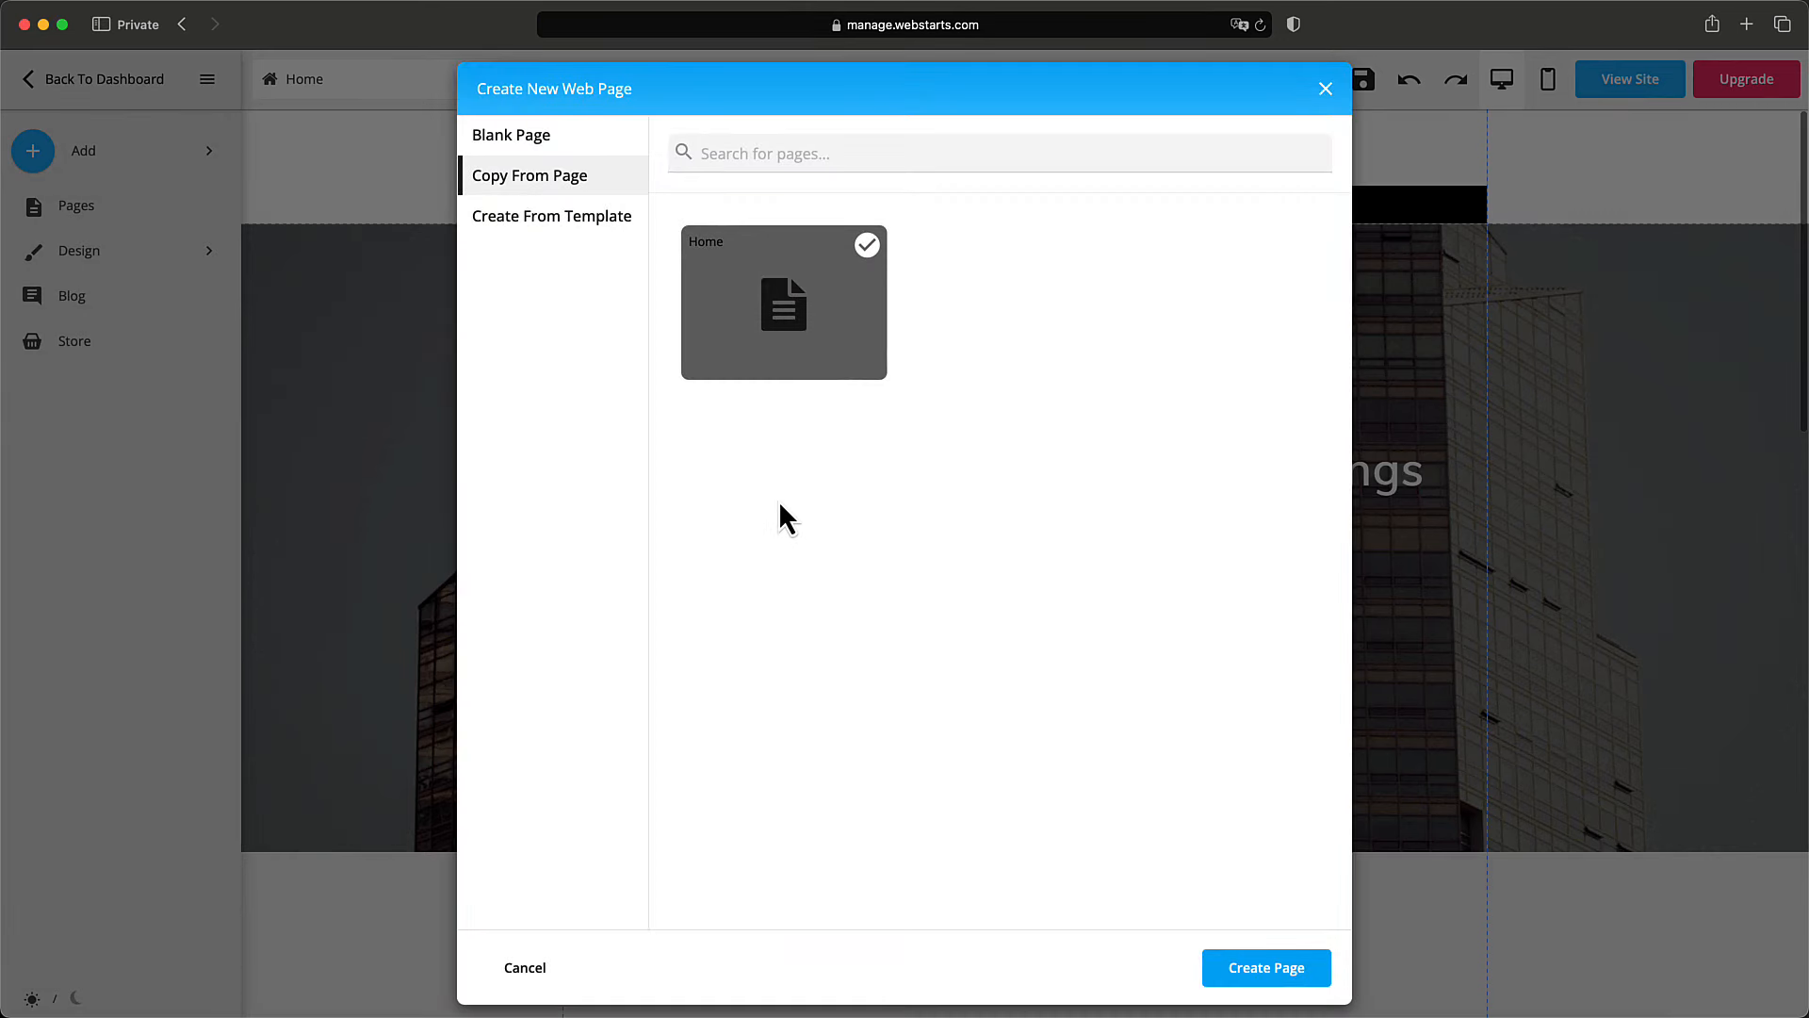
Compare the blank, copy-page and template options, then choose Blank Page.
click(530, 143)
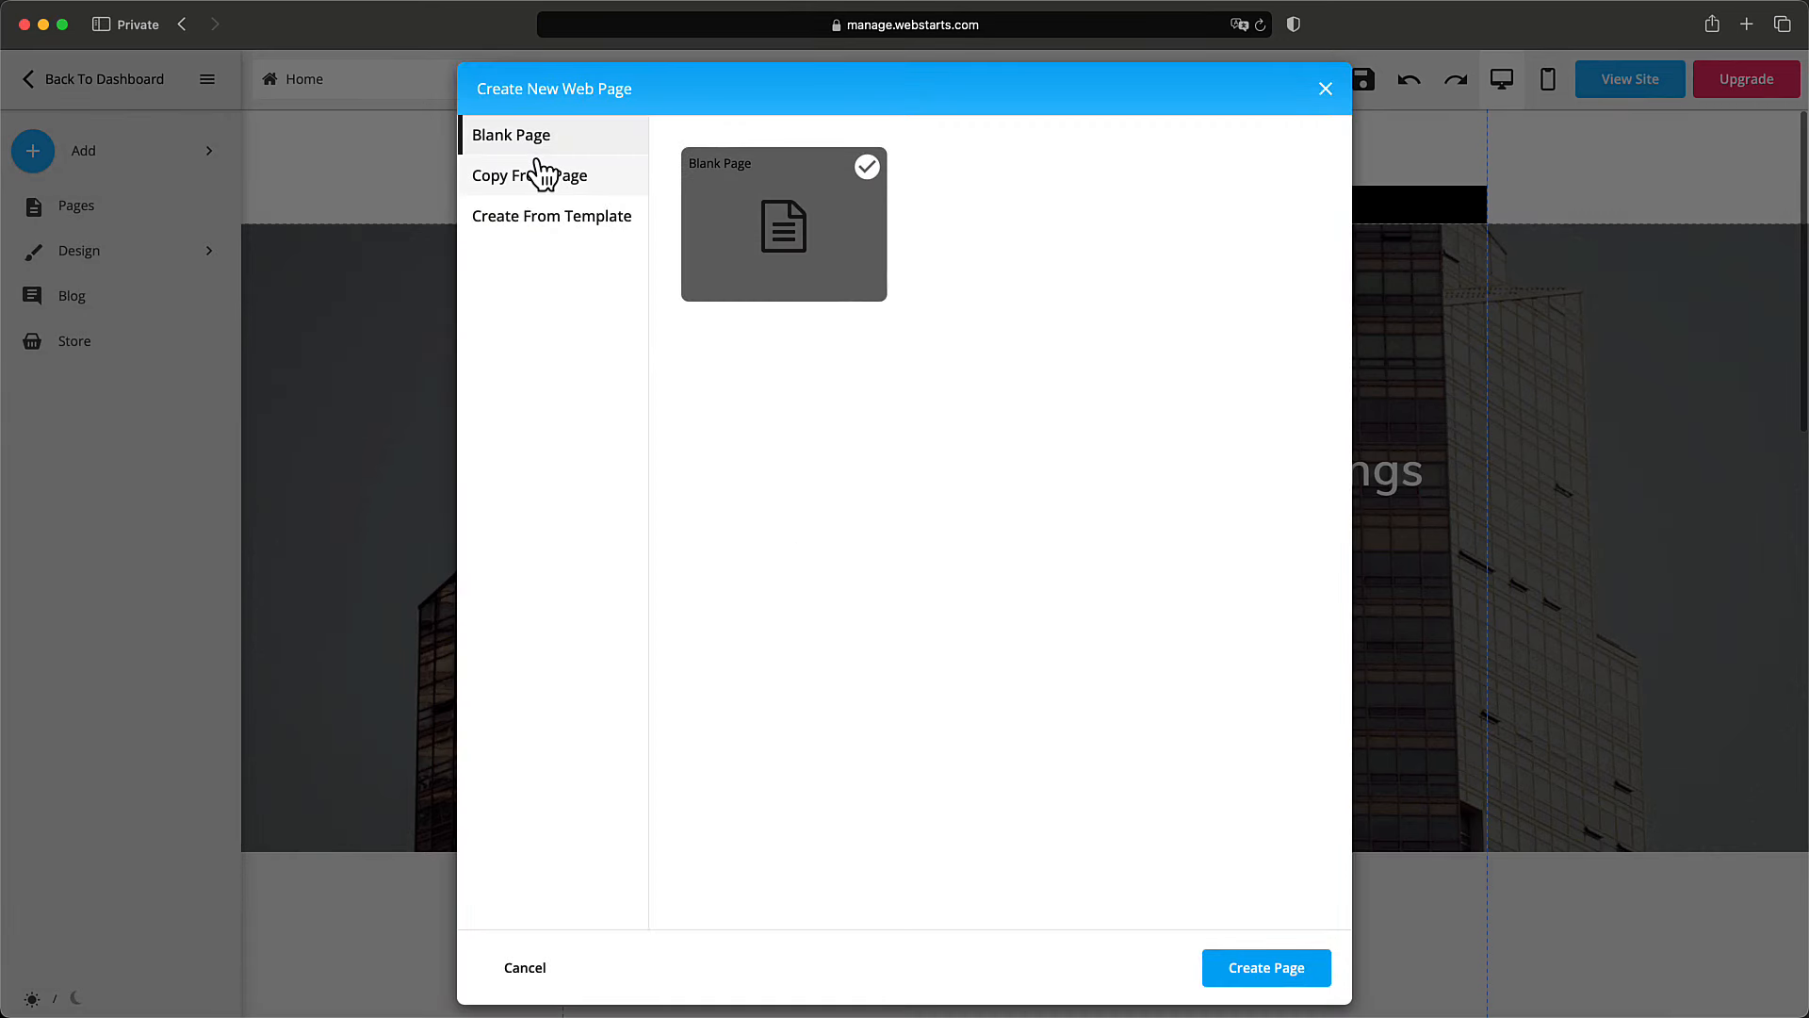
click(539, 173)
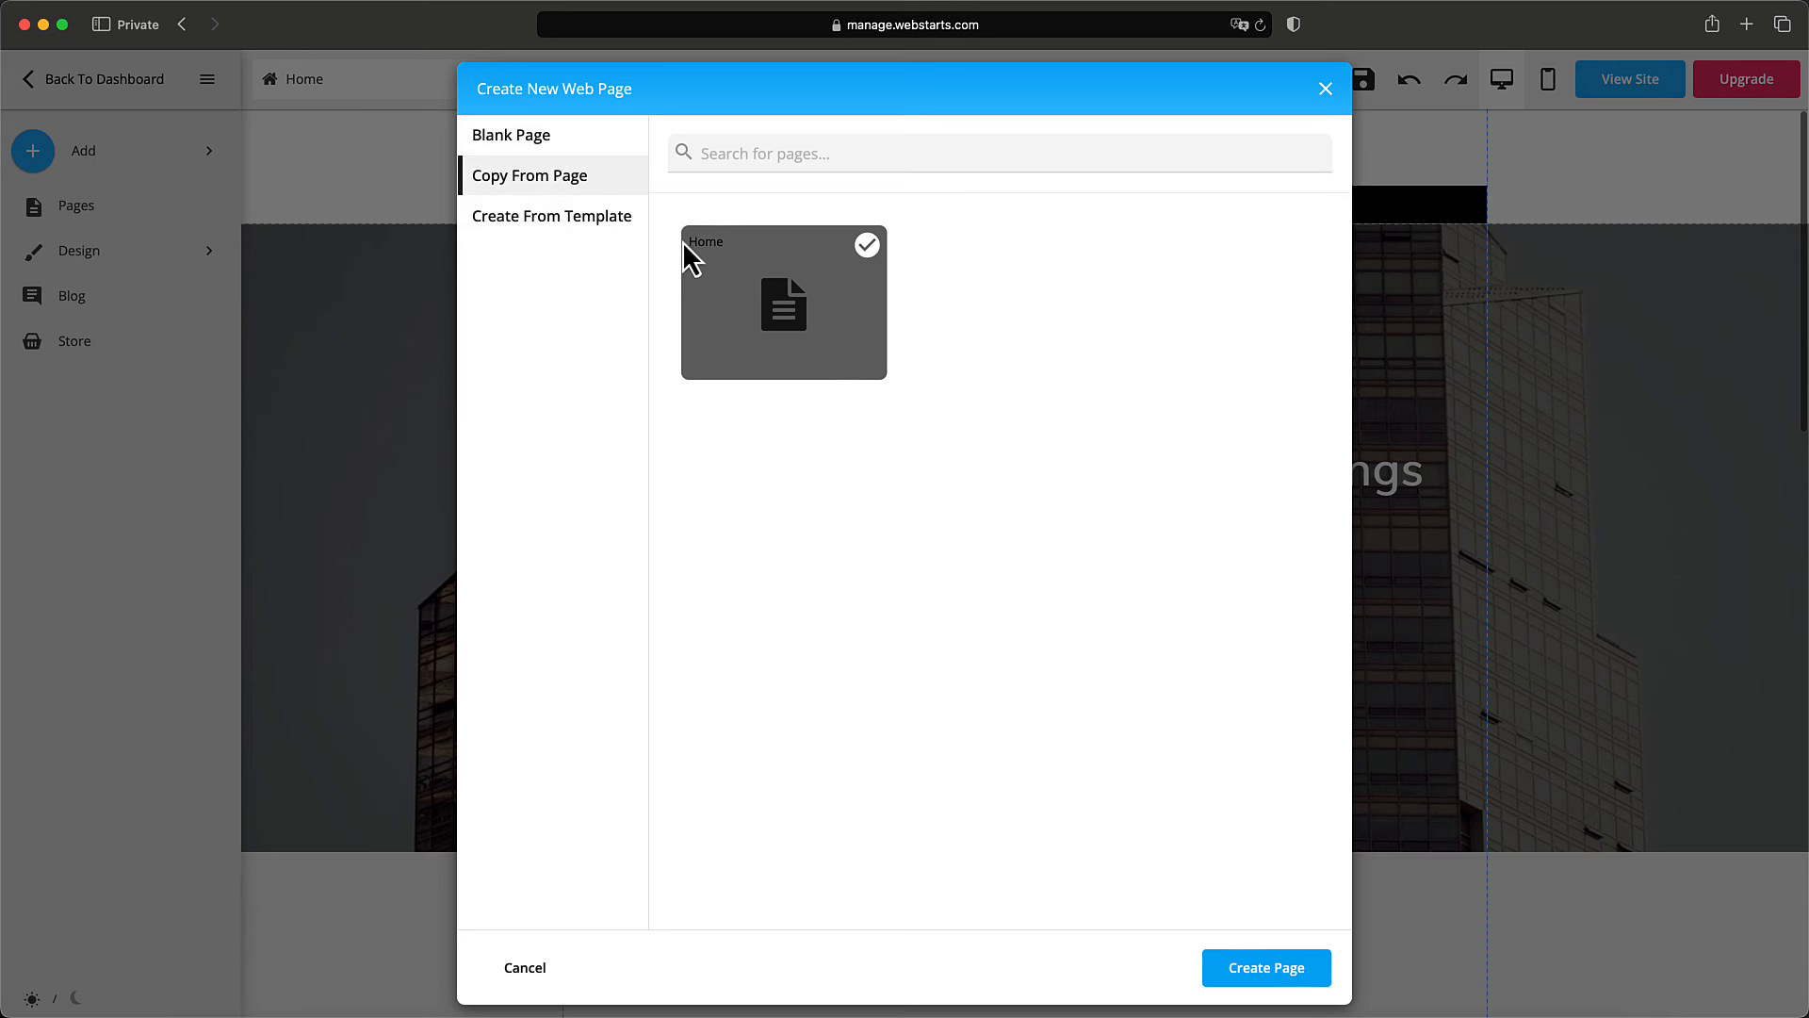
click(623, 225)
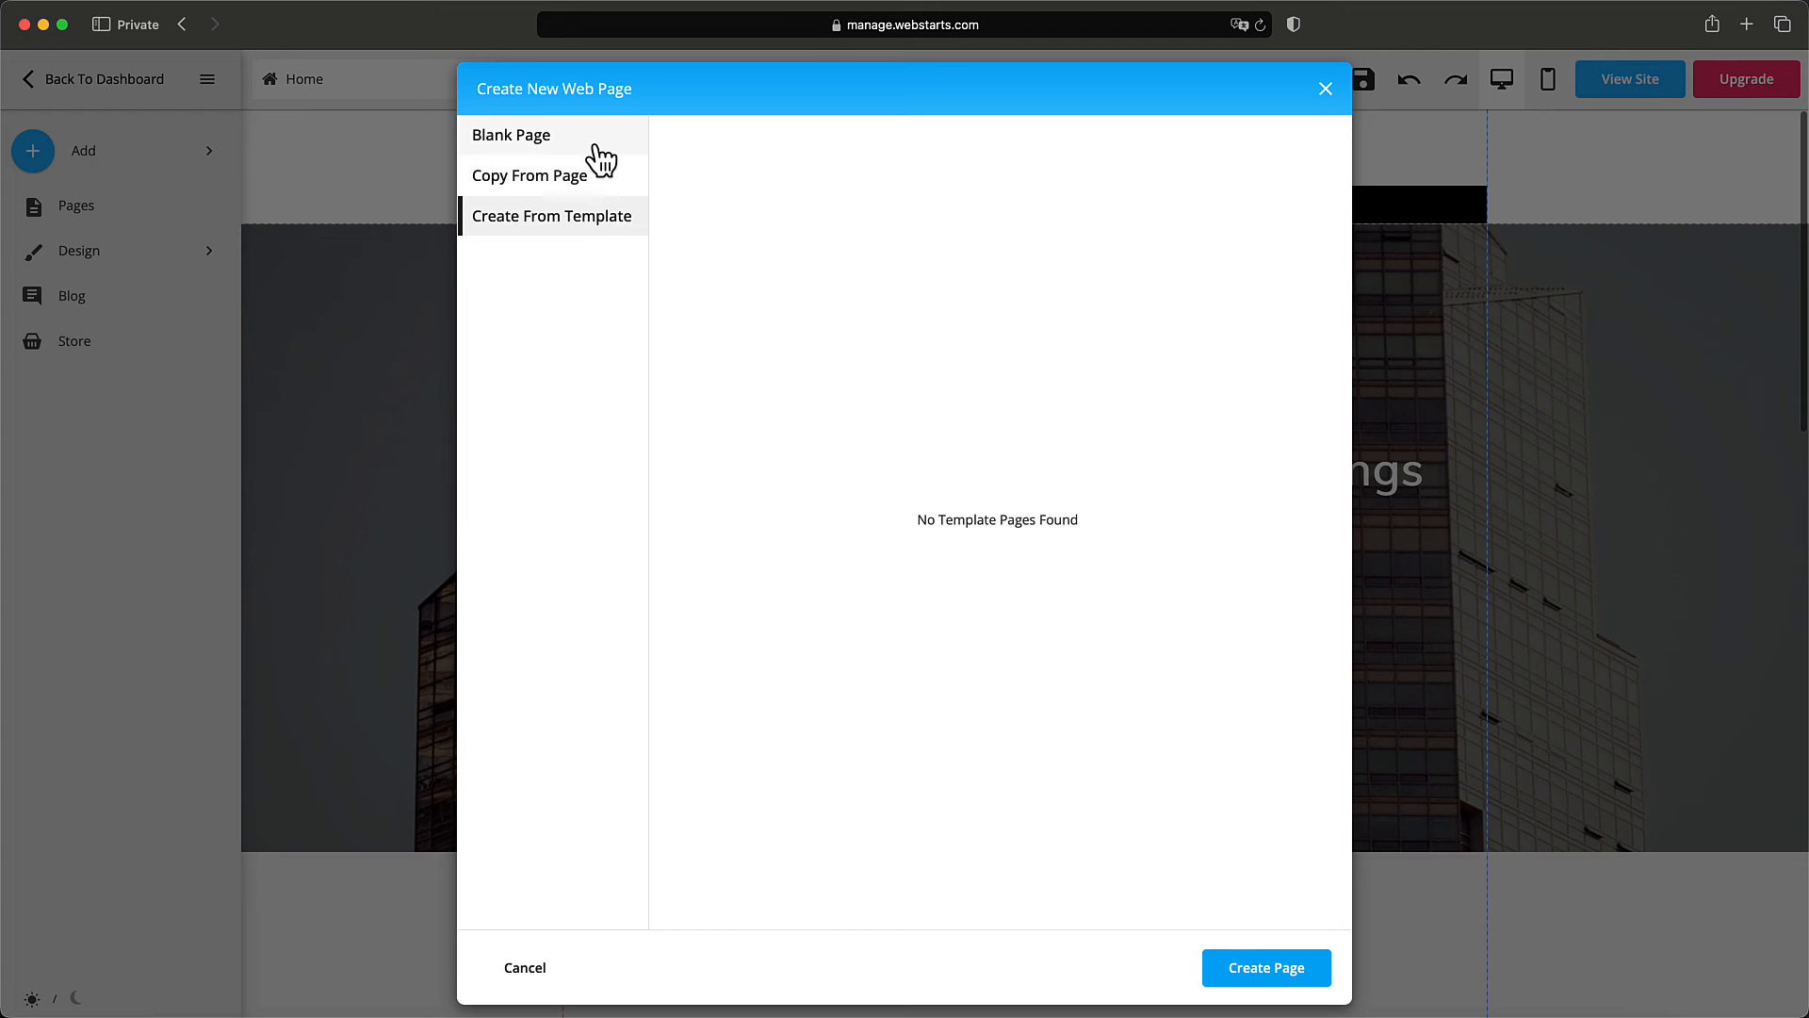
click(594, 146)
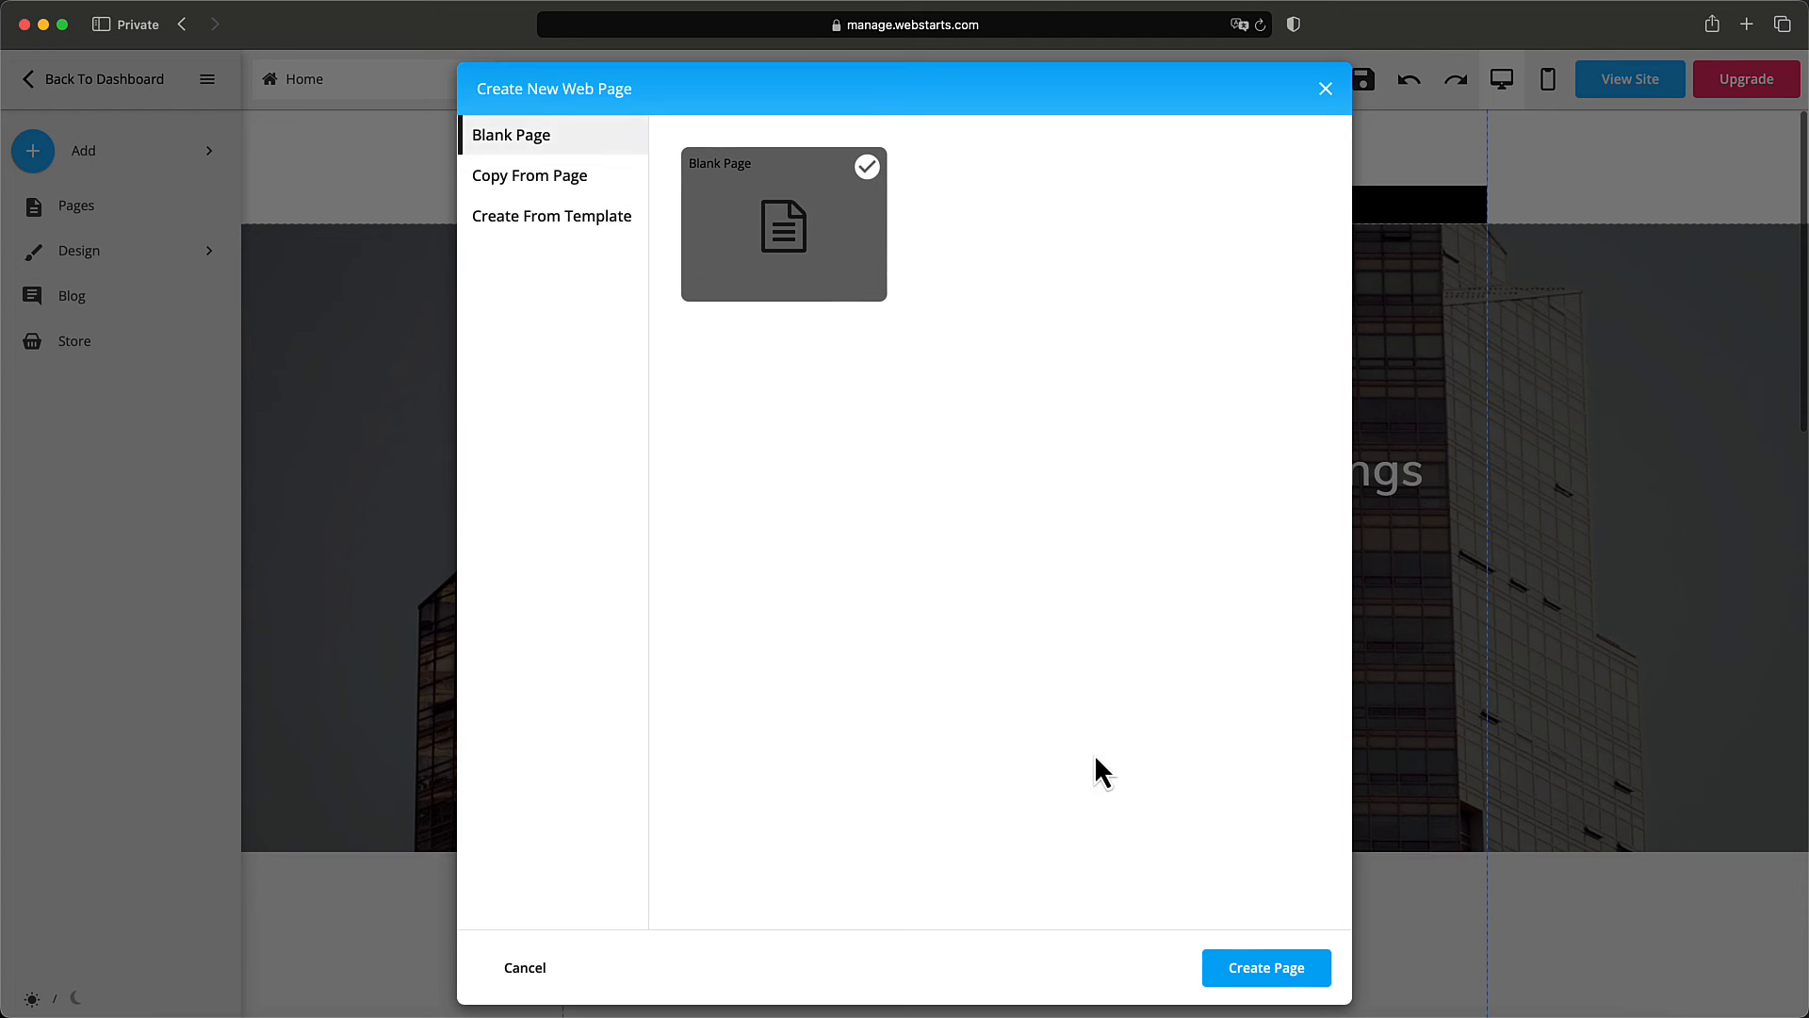
Create the blank page and name it 'About'.
click(1253, 980)
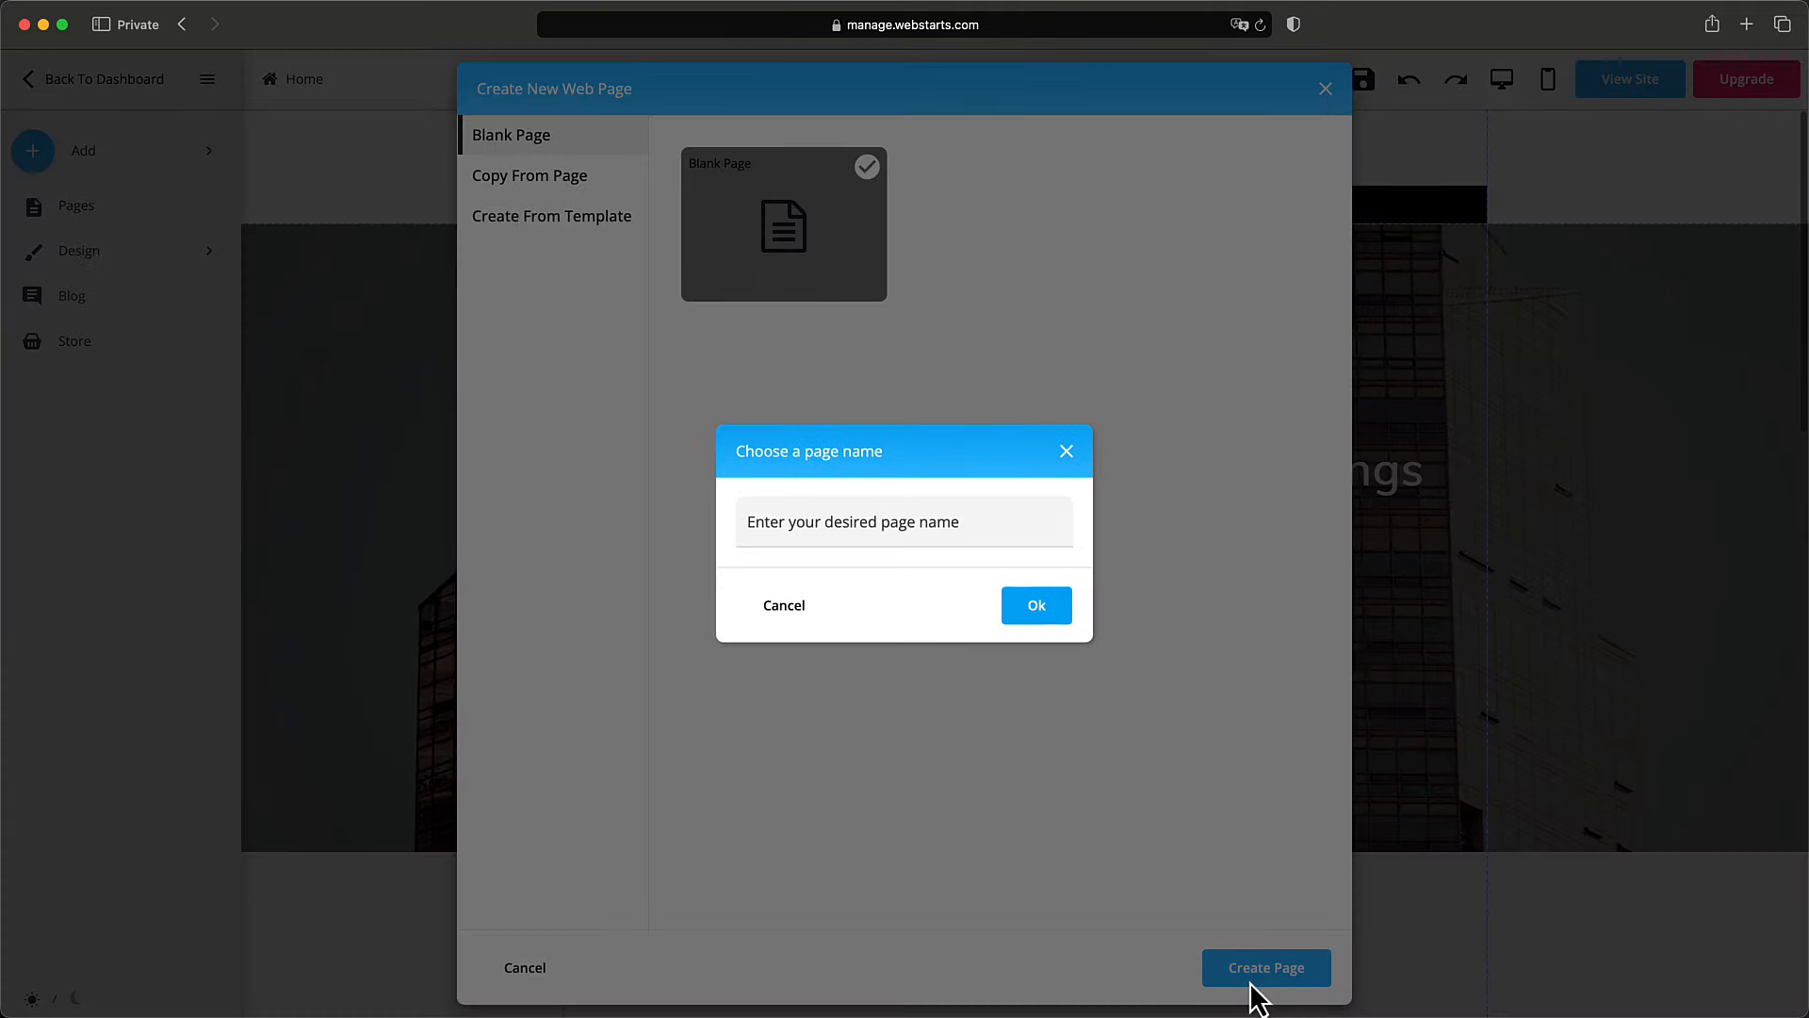
click(957, 519)
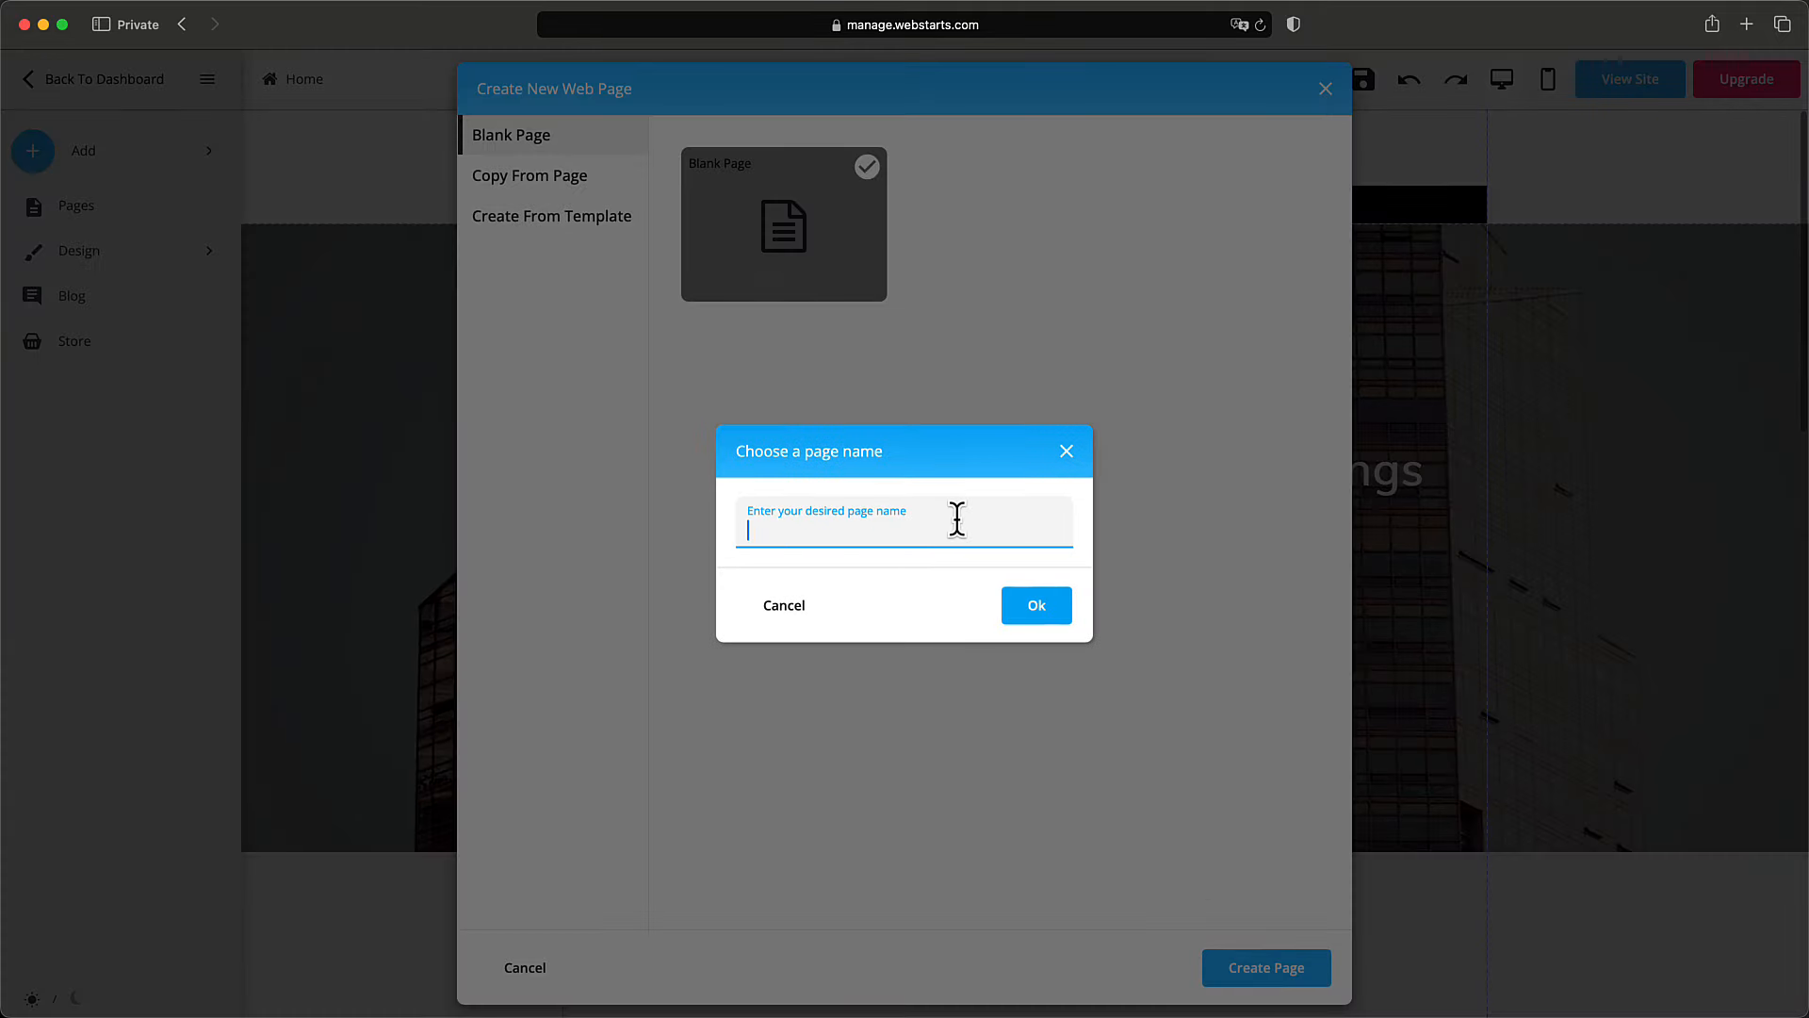
text(About)
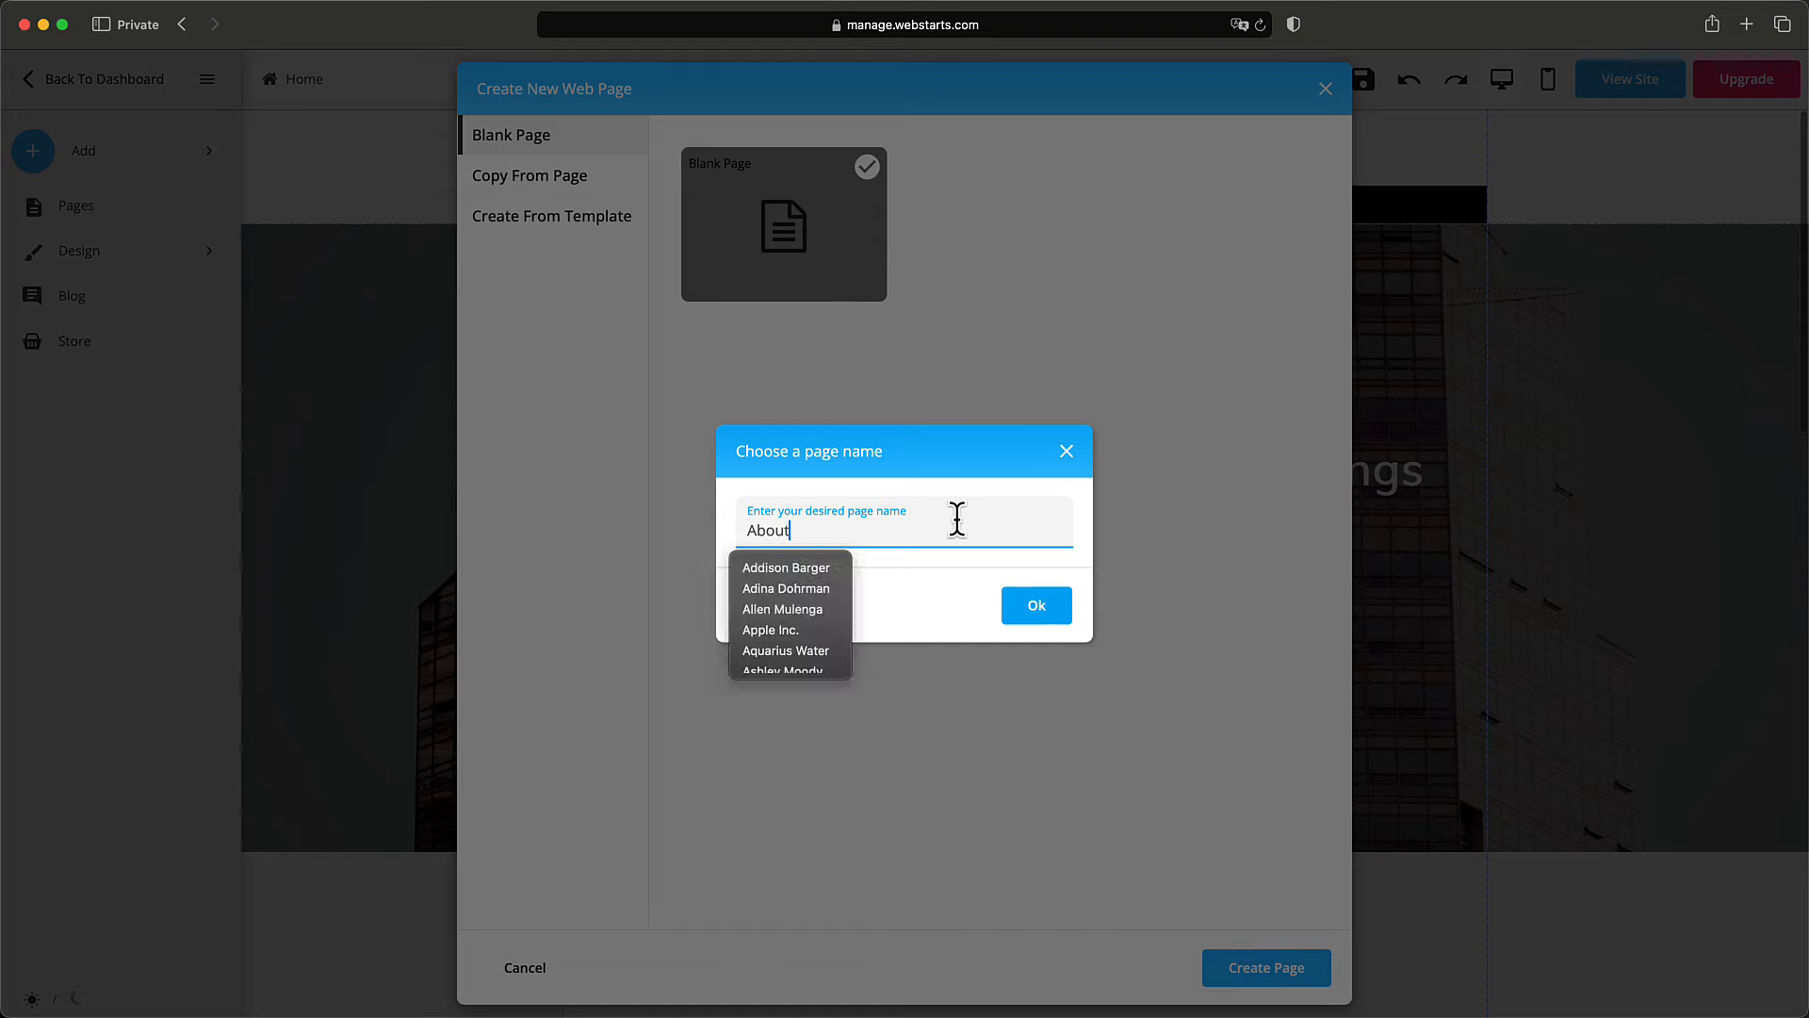
click(1032, 612)
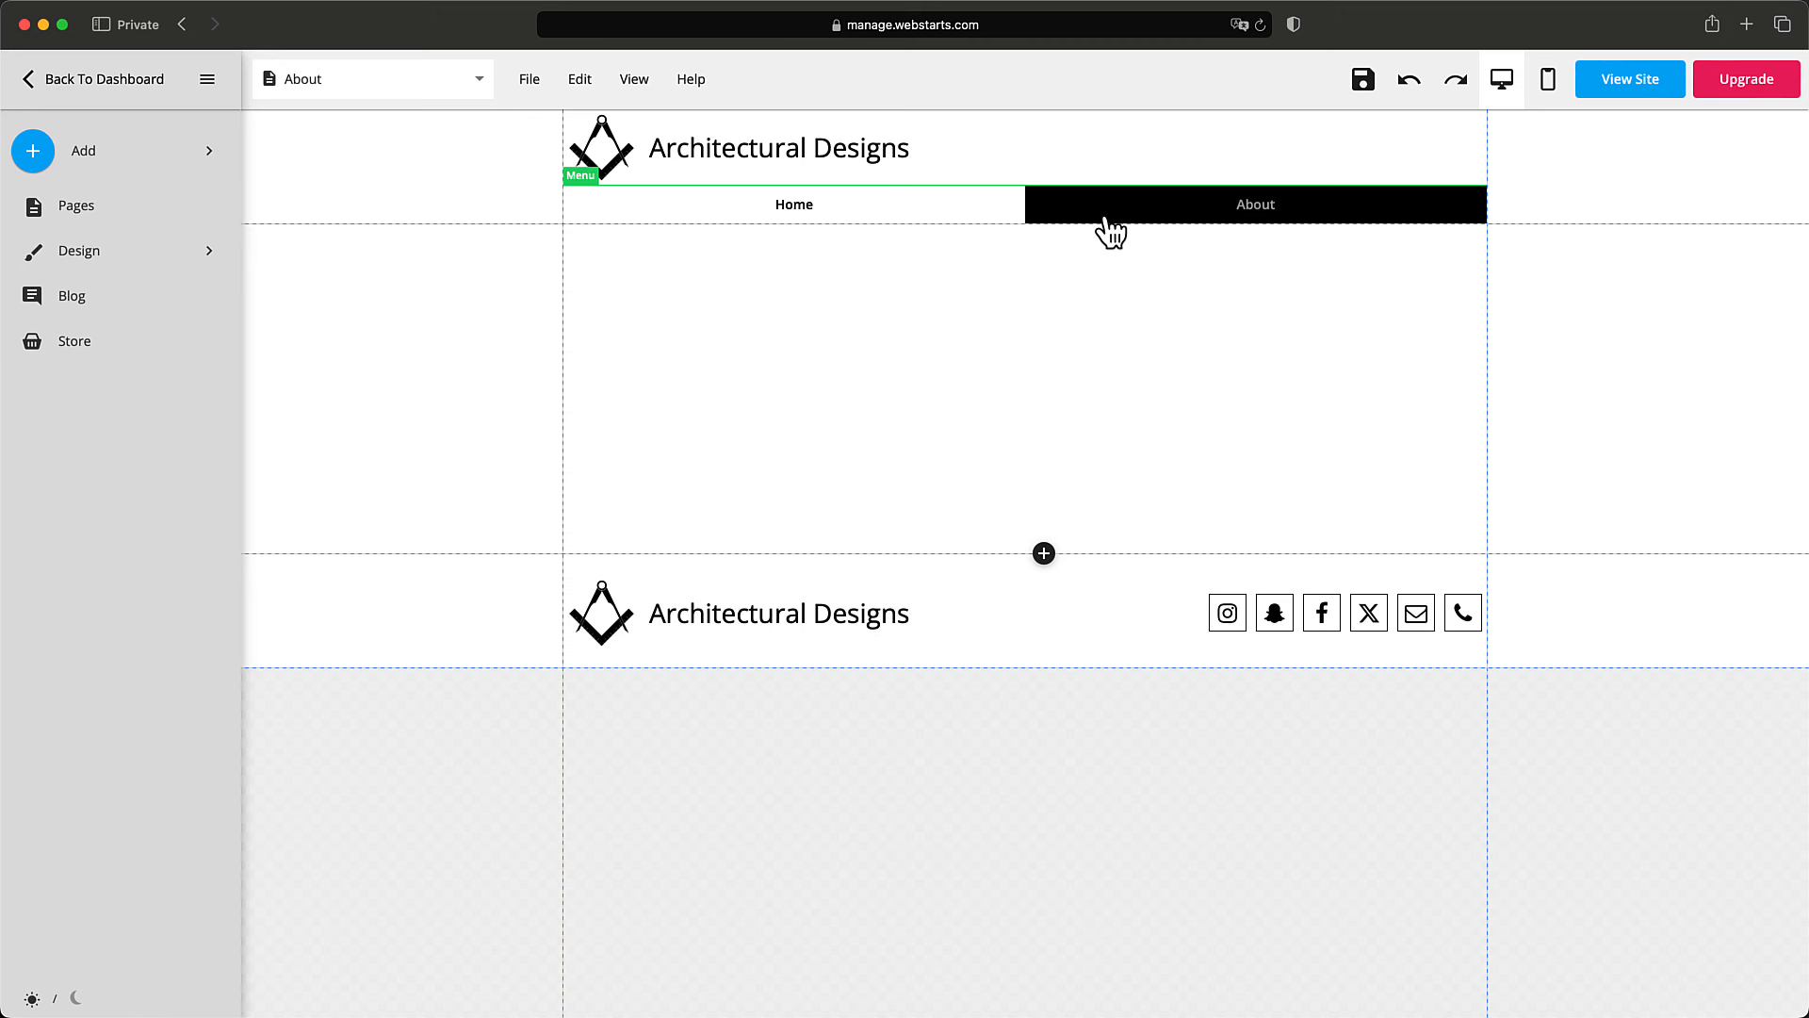
Cancel the Delete Page confirmation for About, then open the Pages manager.
click(530, 81)
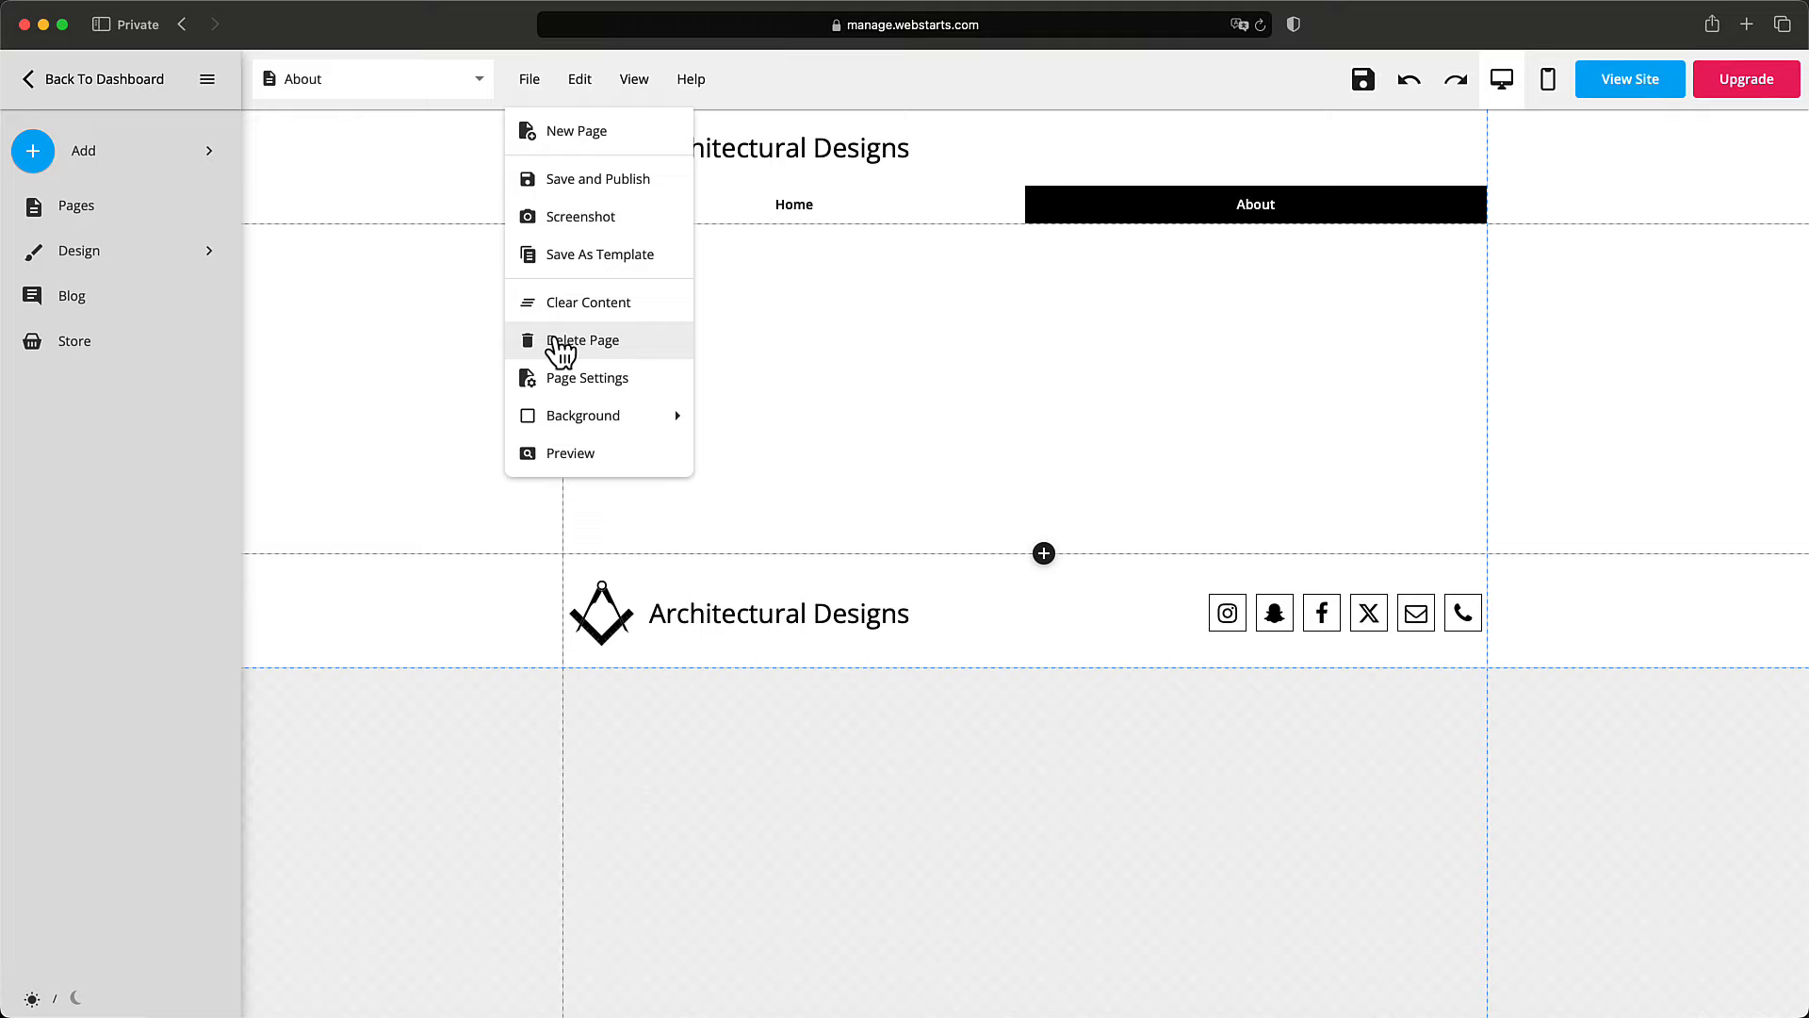
click(560, 343)
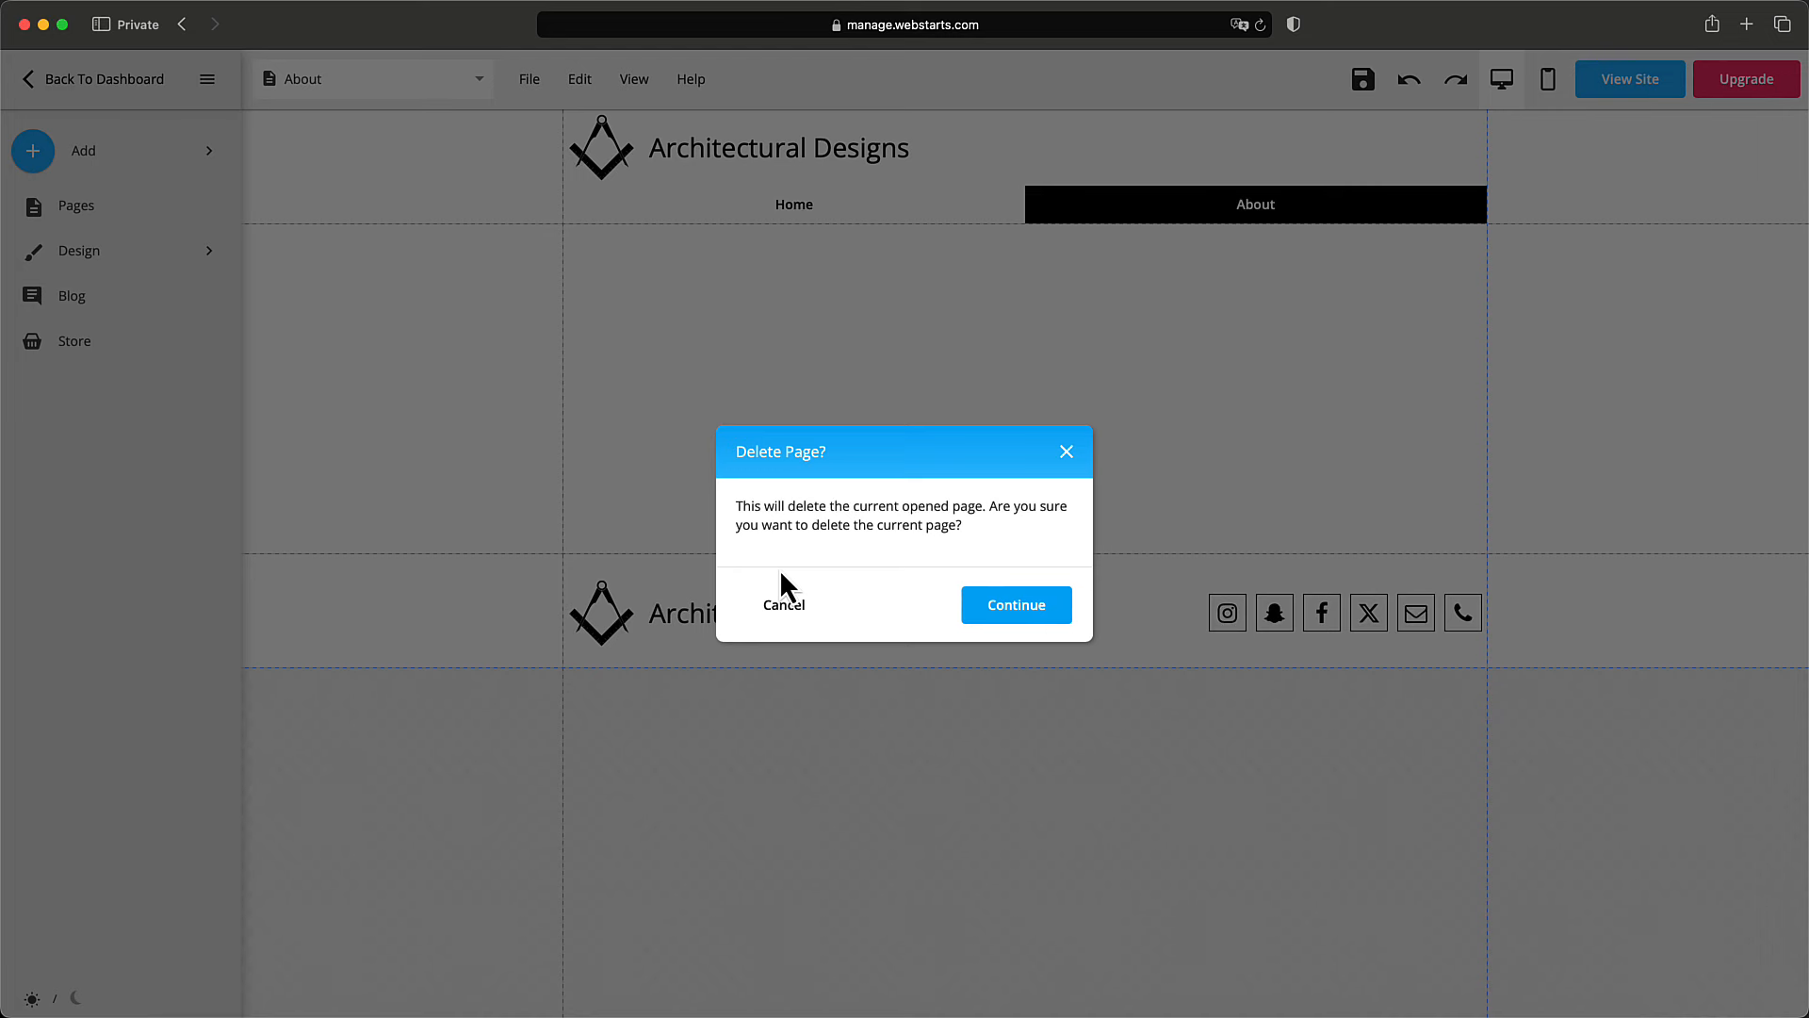
click(1067, 452)
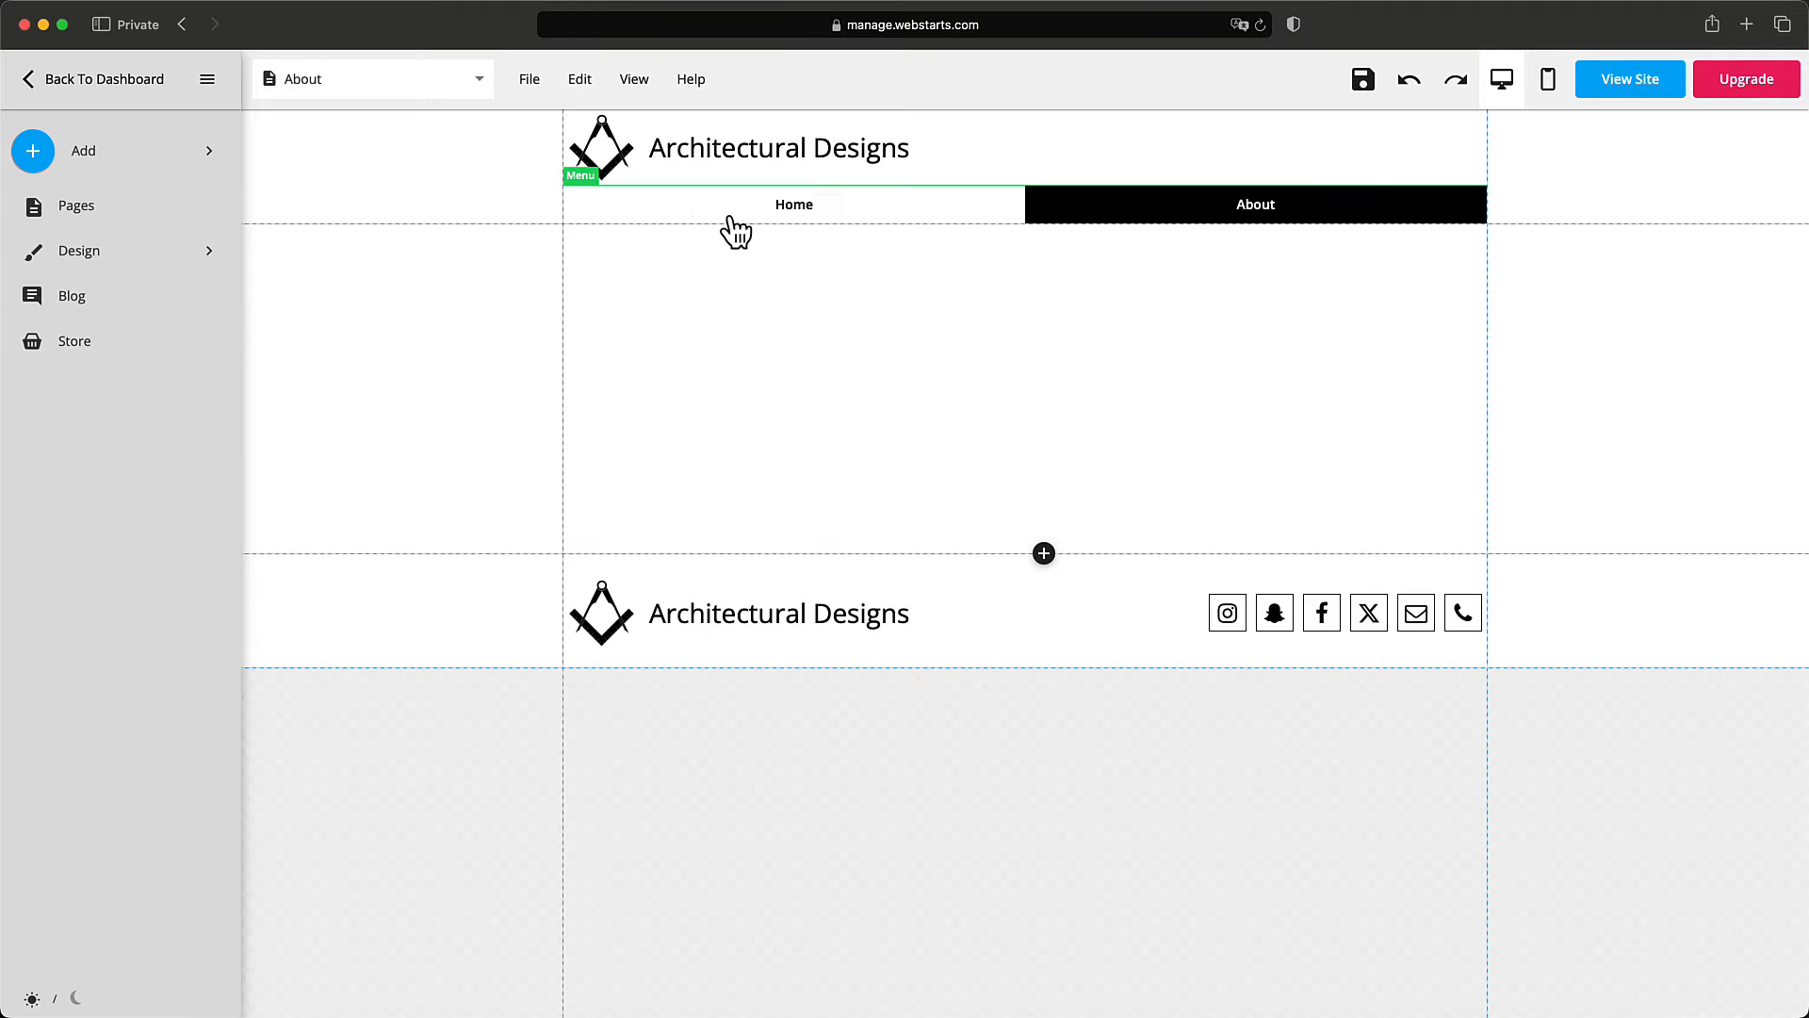
click(62, 209)
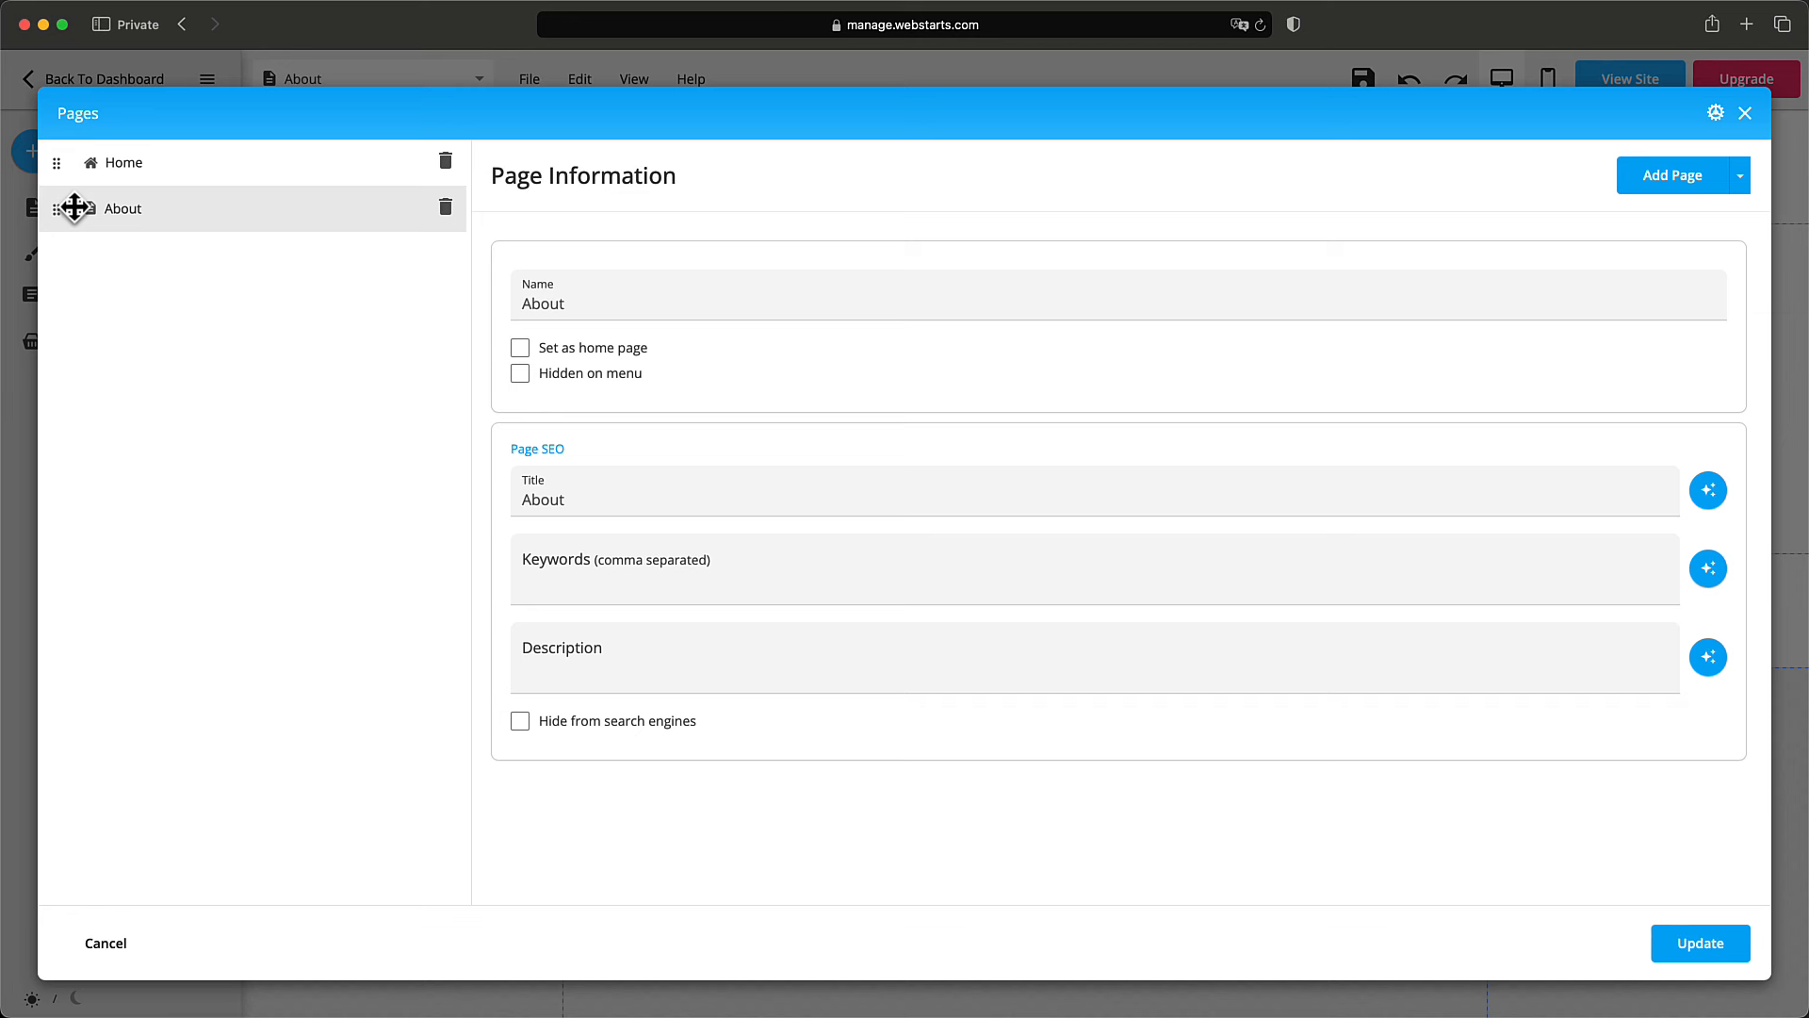
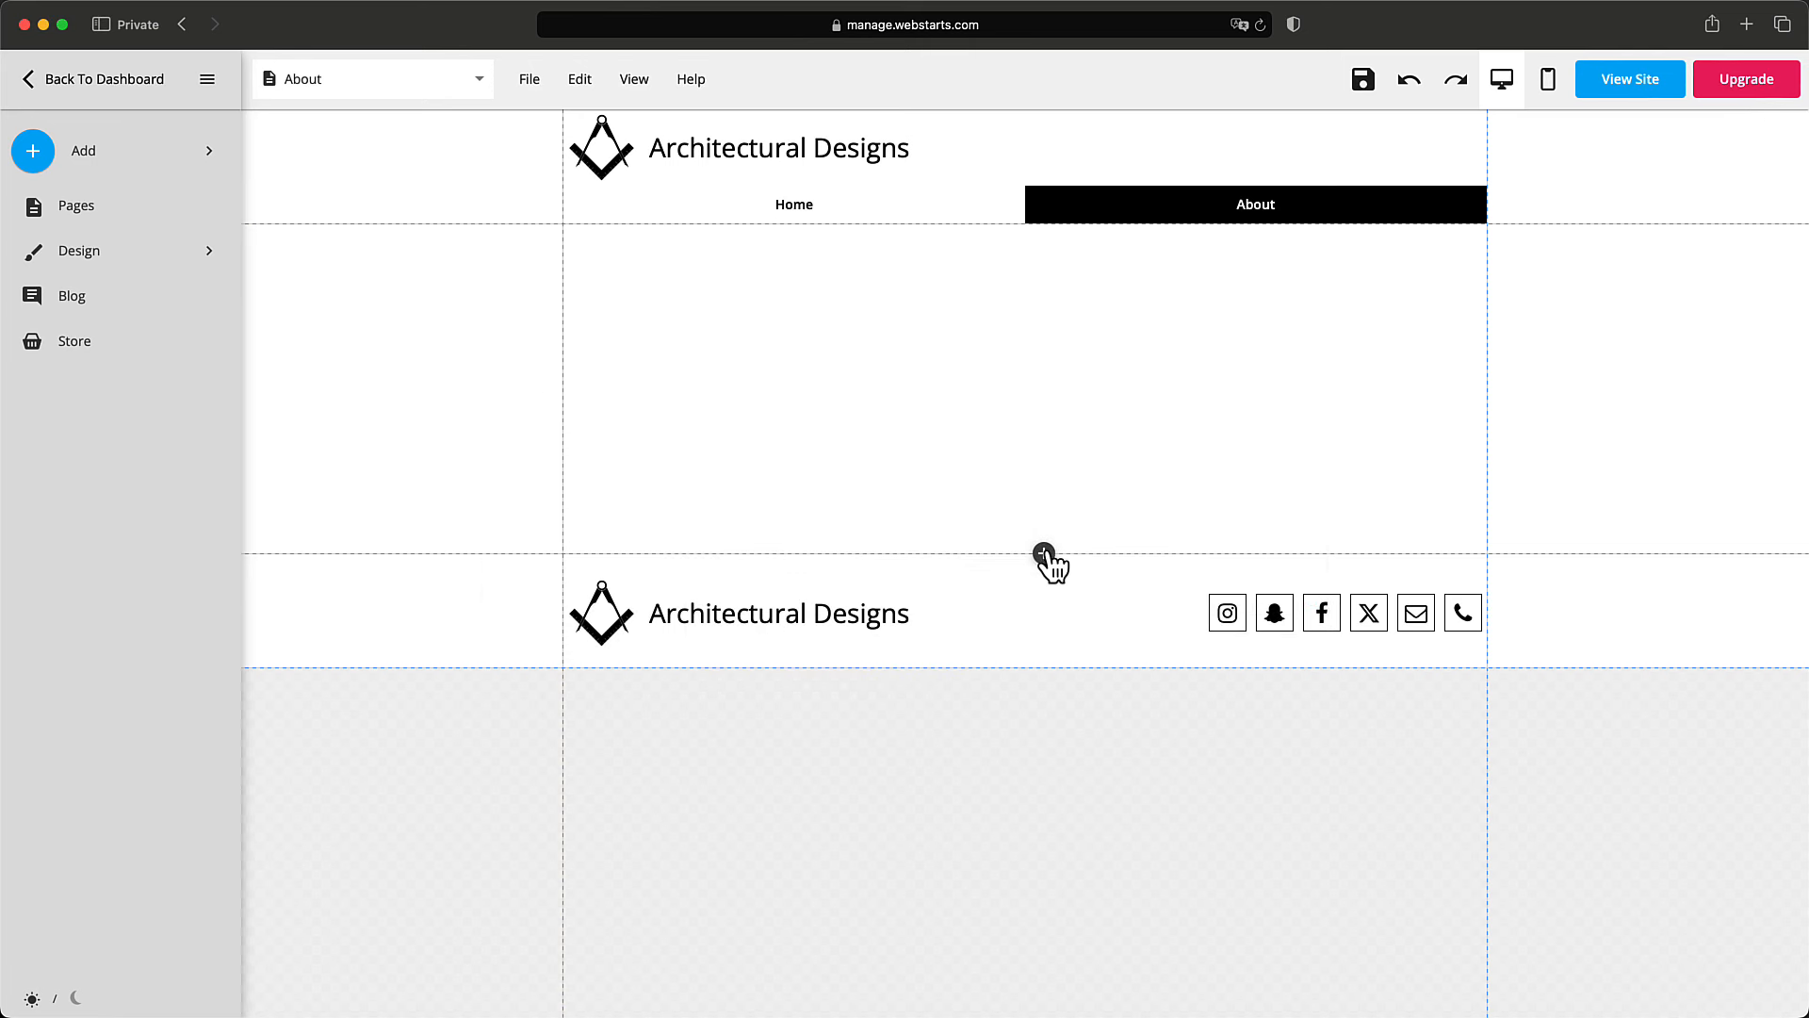
Browse the Add panel's section designs and show the About Us designs.
click(83, 153)
click(112, 511)
click(81, 473)
Insert the photo-and-text About Us design into the About page.
scroll(148, 707, down, 3)
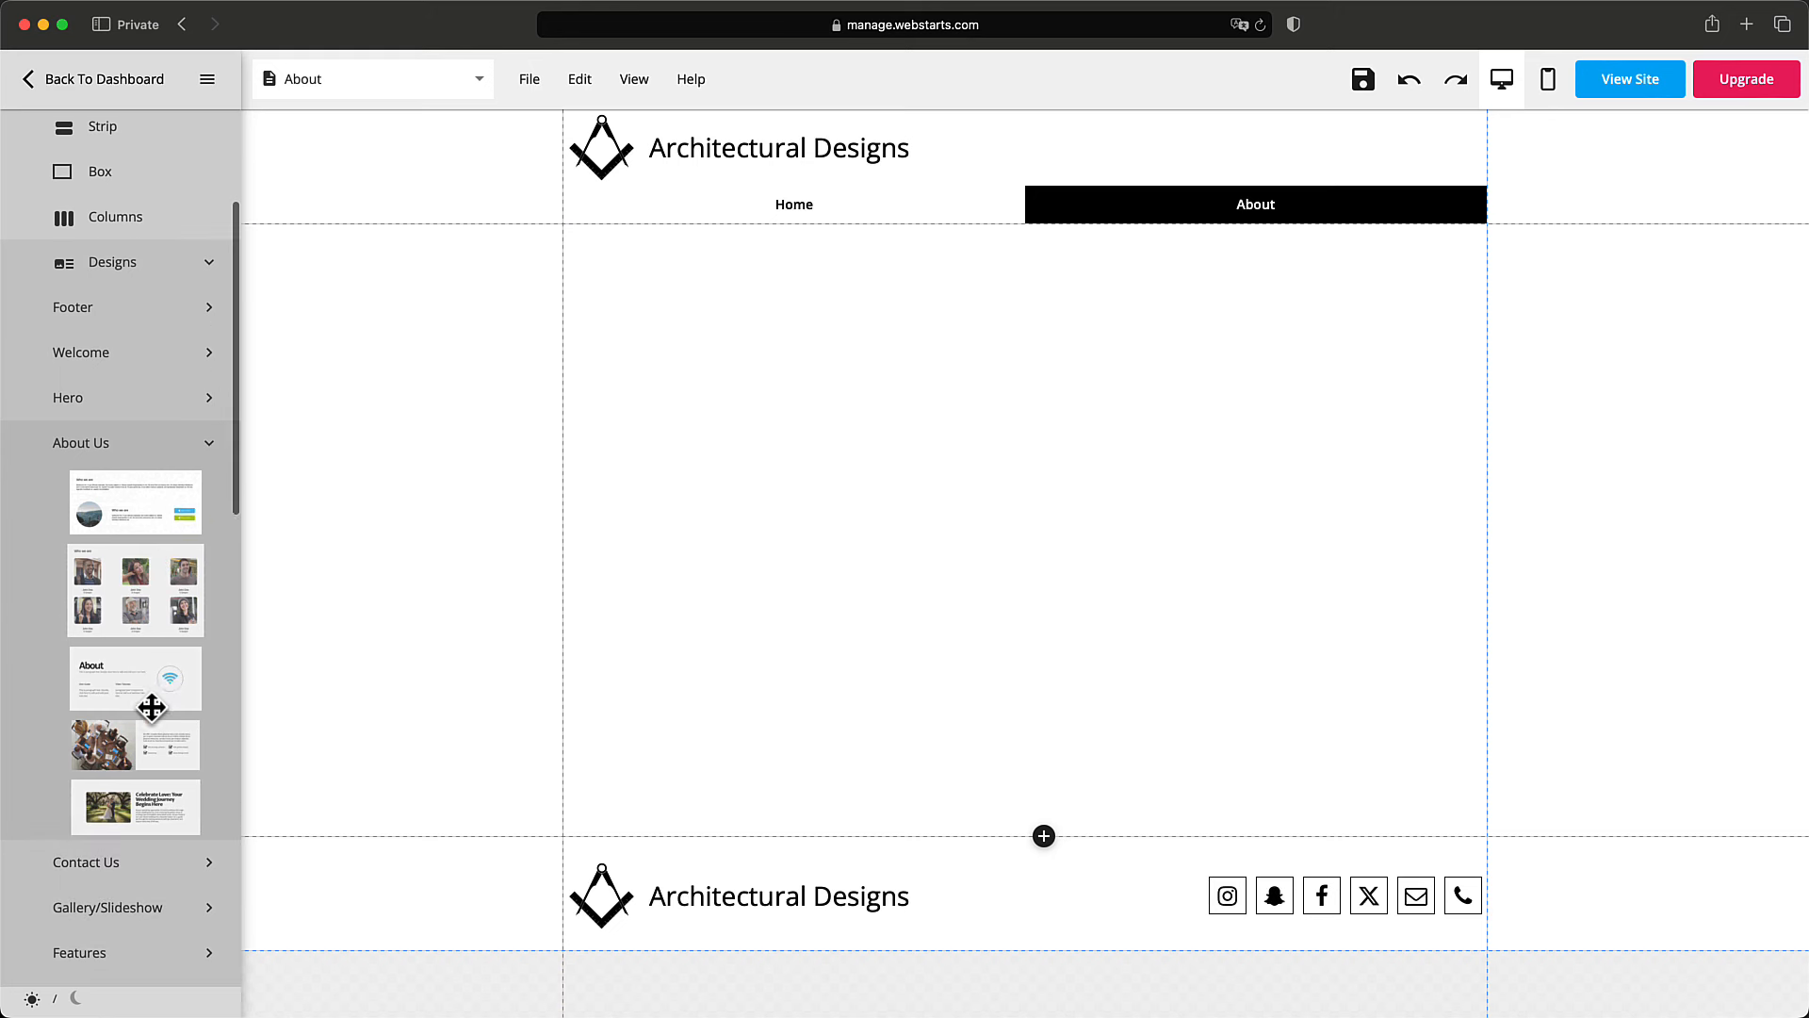
scroll(158, 703, down, 2)
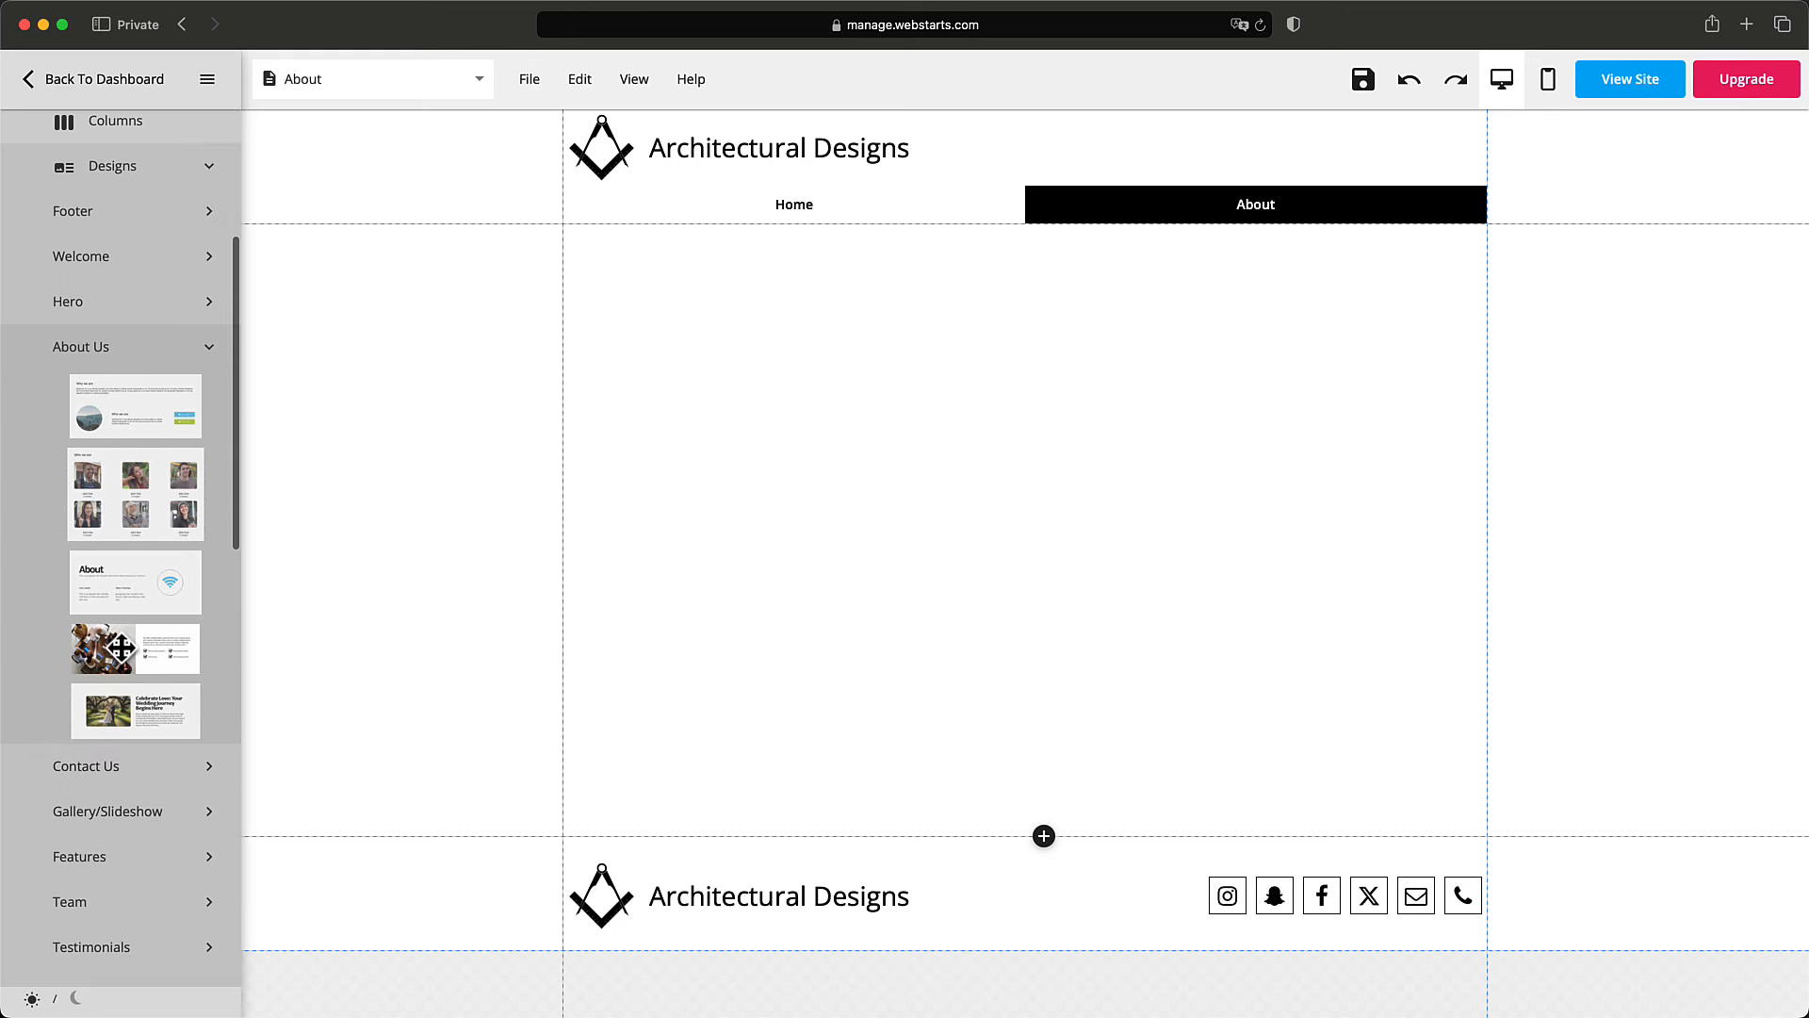
click(82, 181)
Replace the wedding photo with a stacked-hands image found by searching 'team'.
click(466, 235)
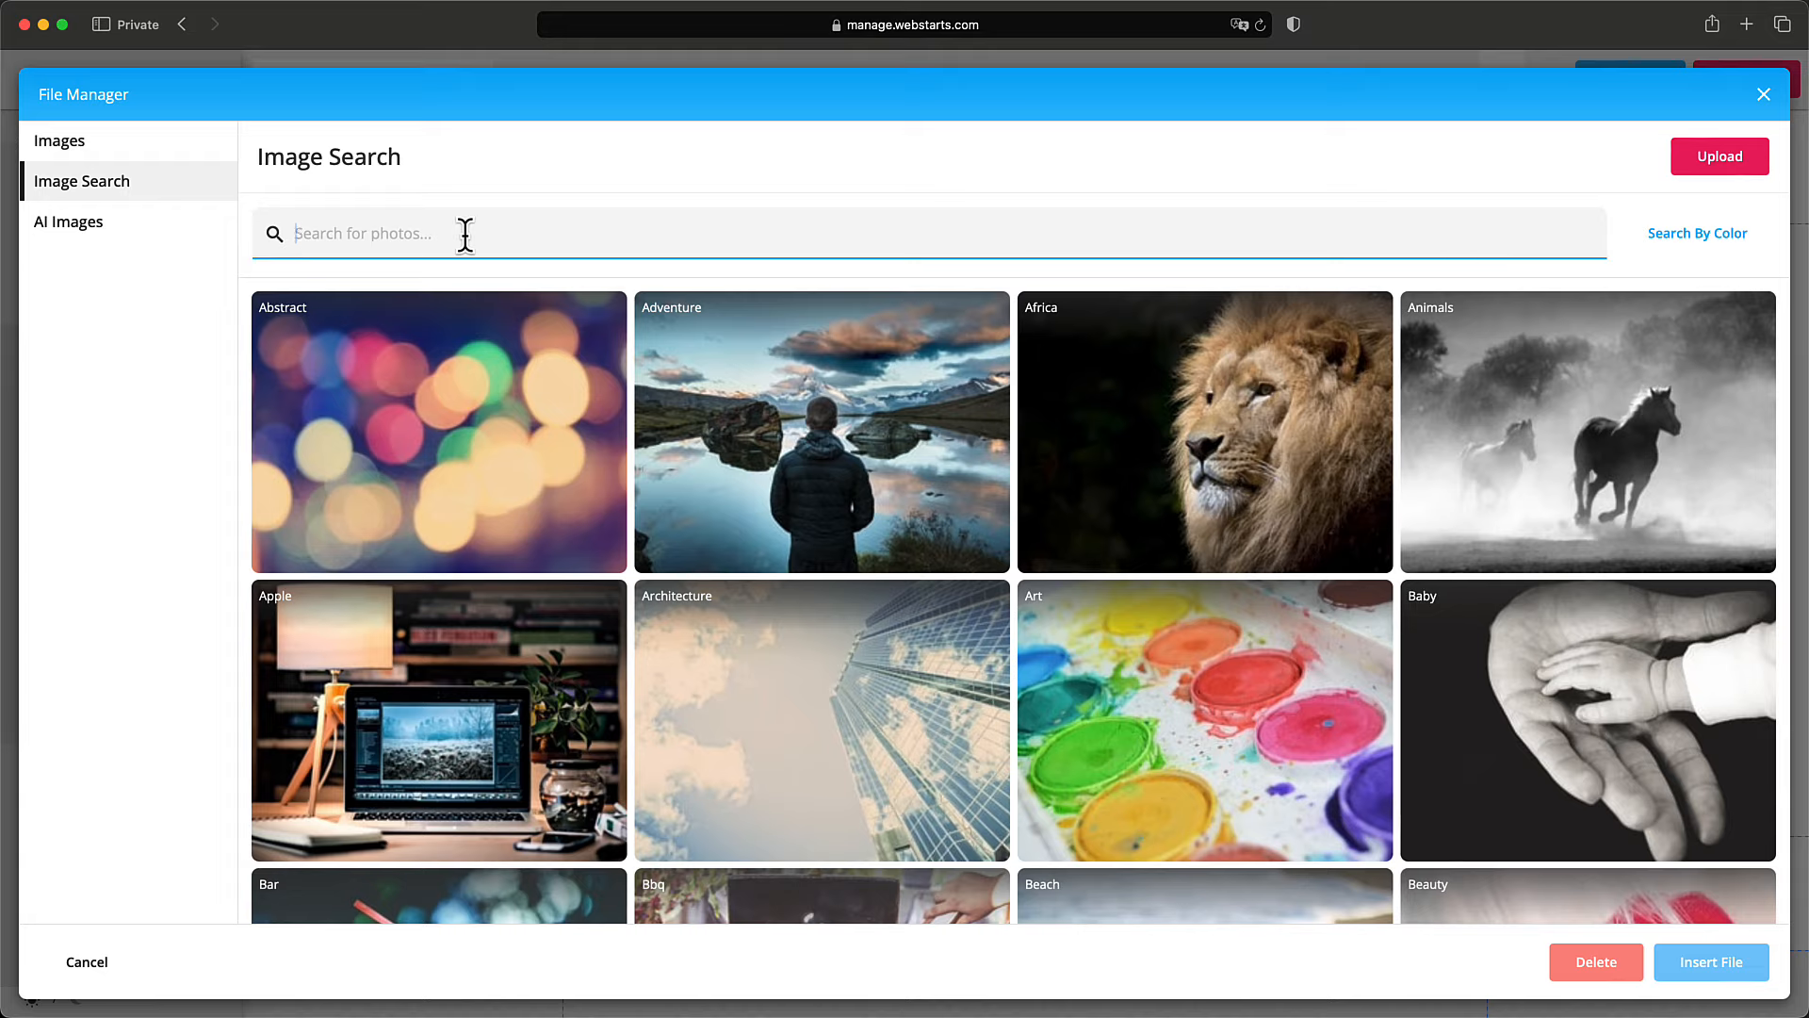
text(team)
key(Return)
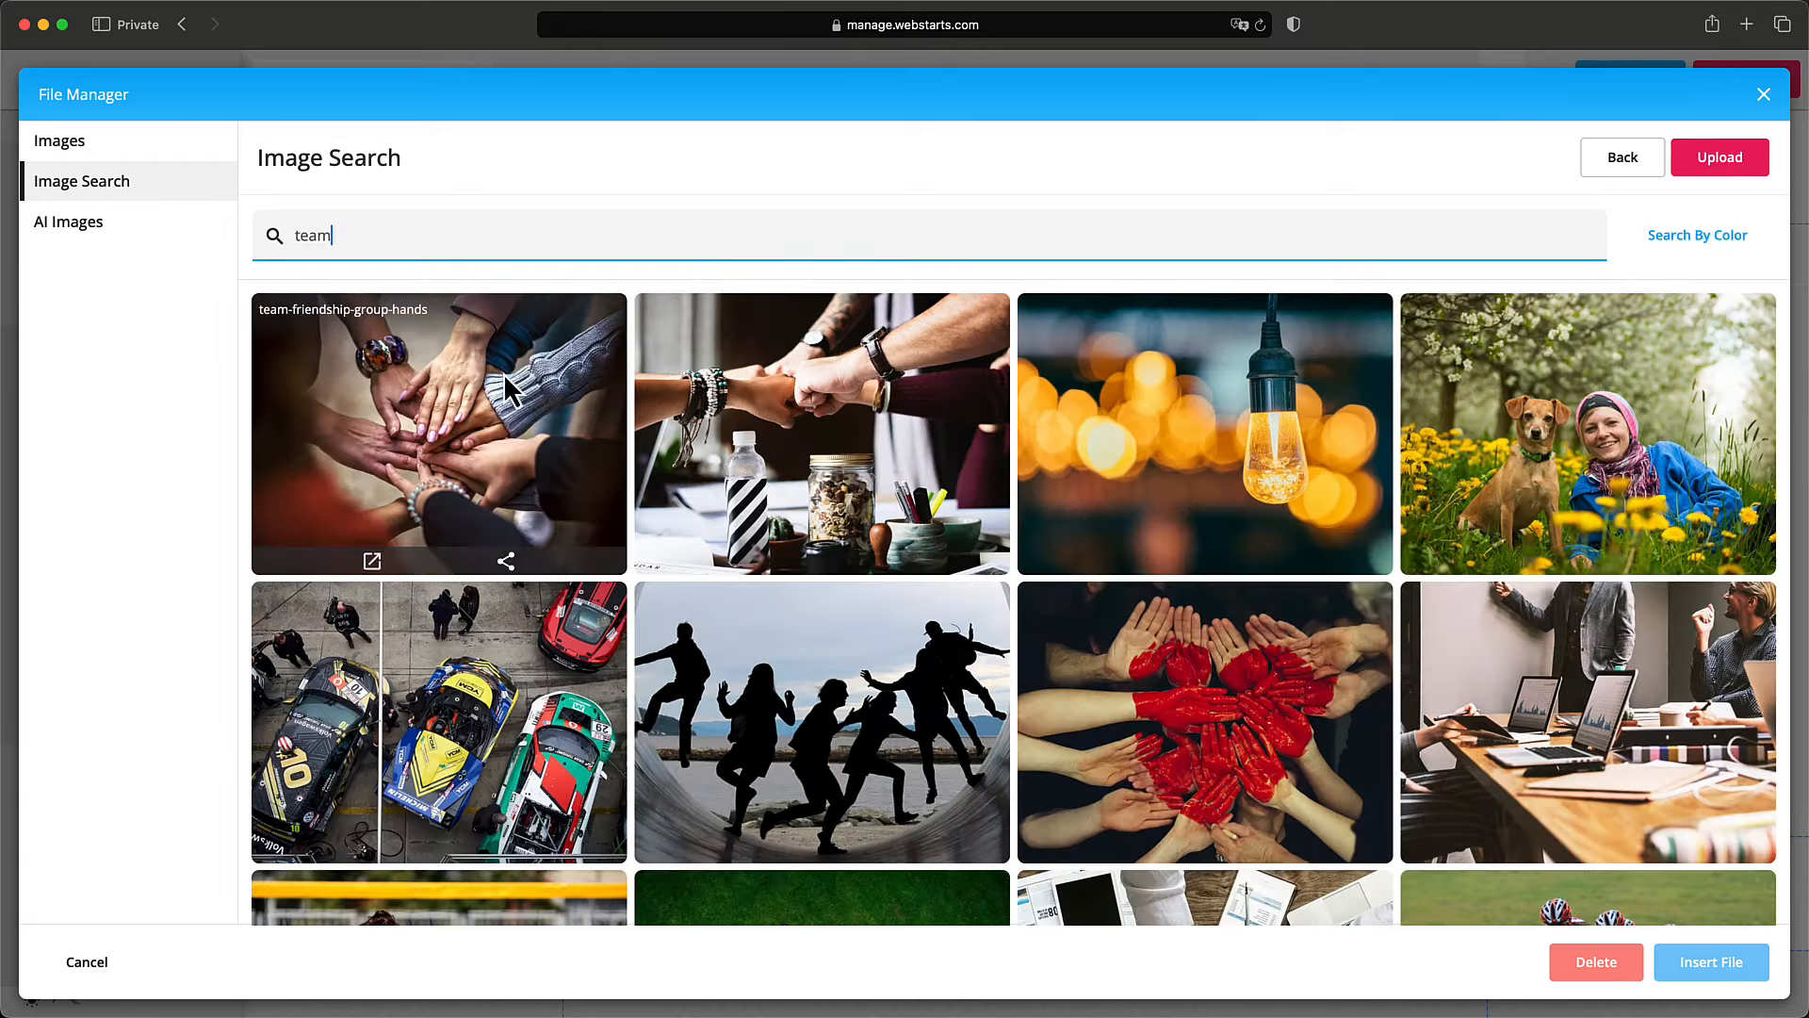
click(503, 374)
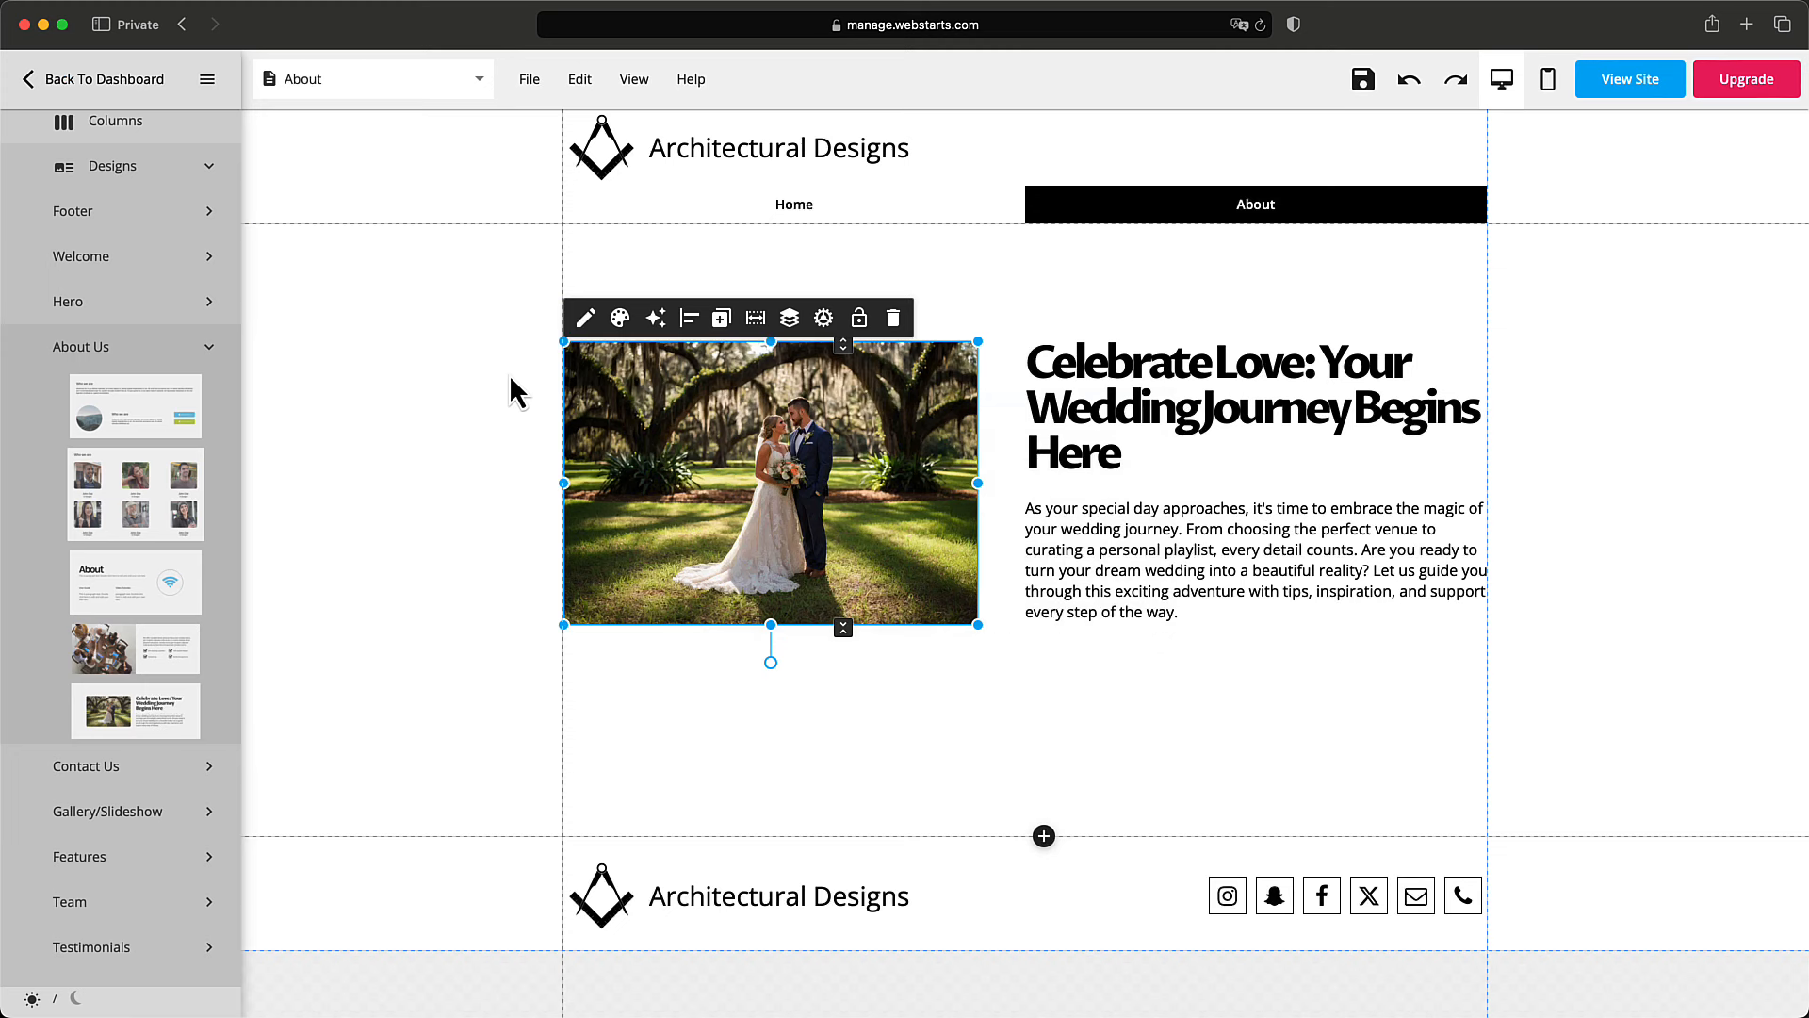
Apply the Heading Medium text style to the About heading.
click(1121, 424)
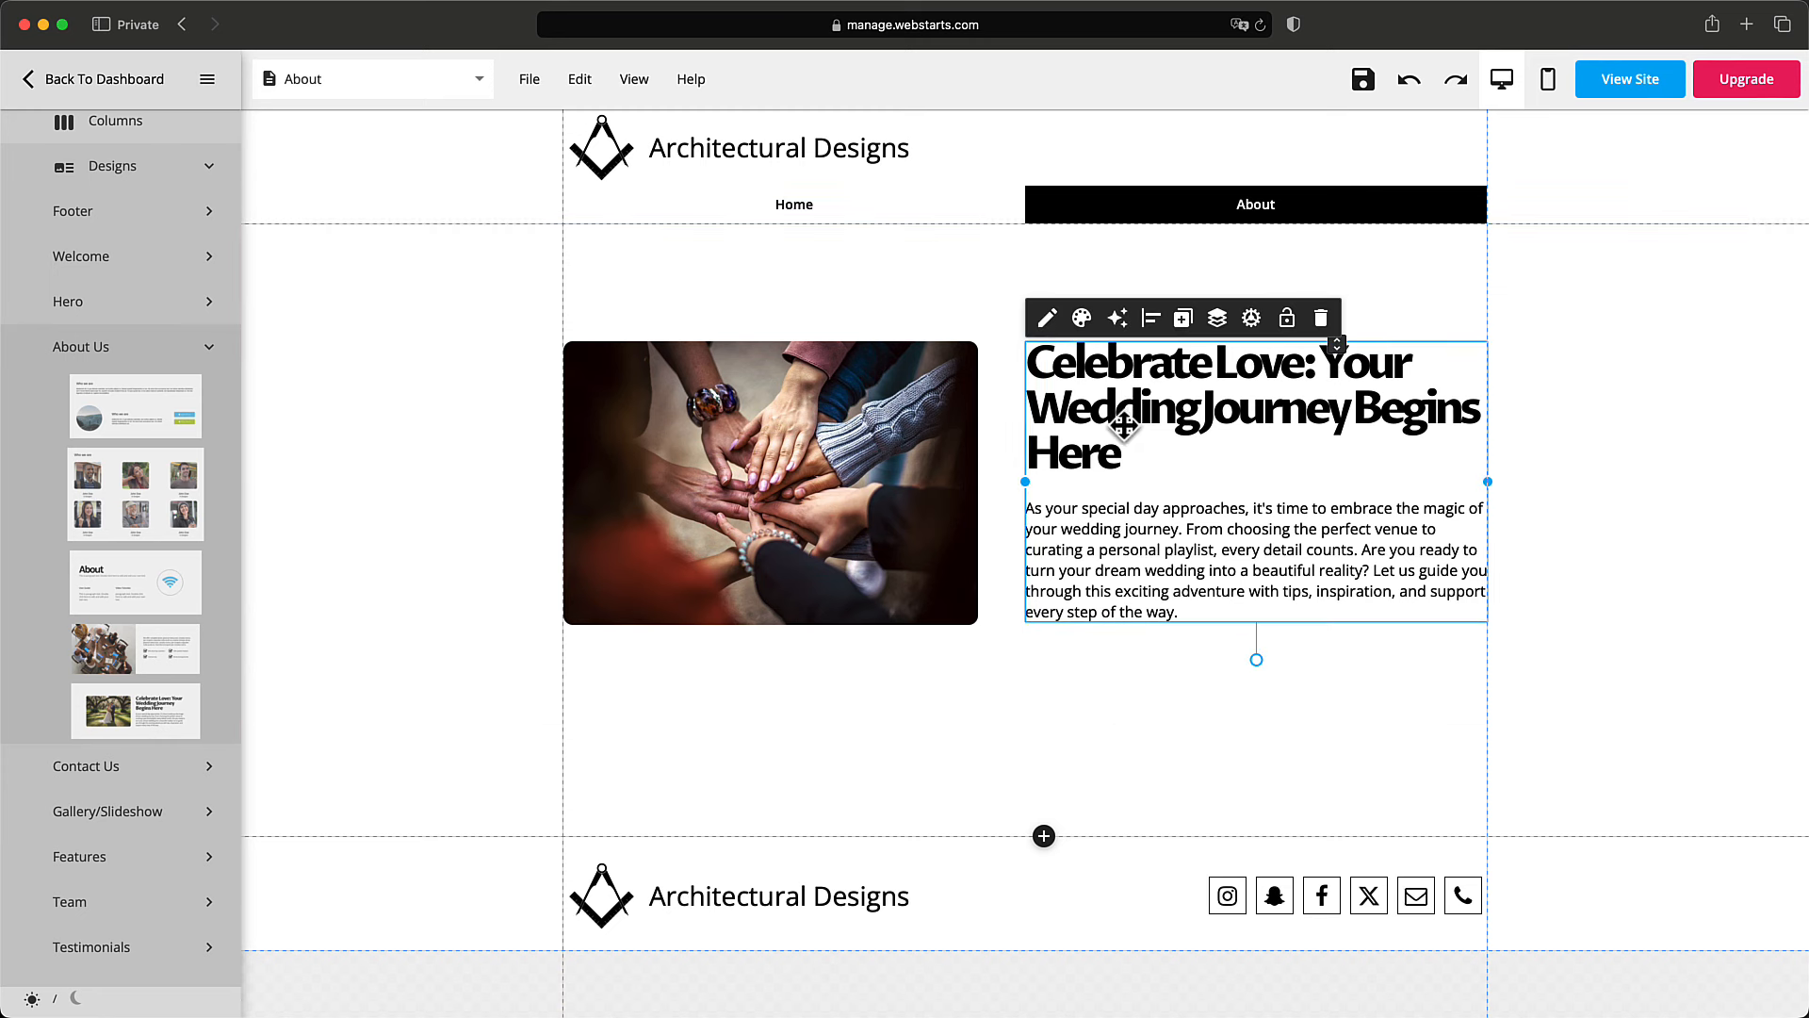
click(1047, 315)
triple_click(1122, 453)
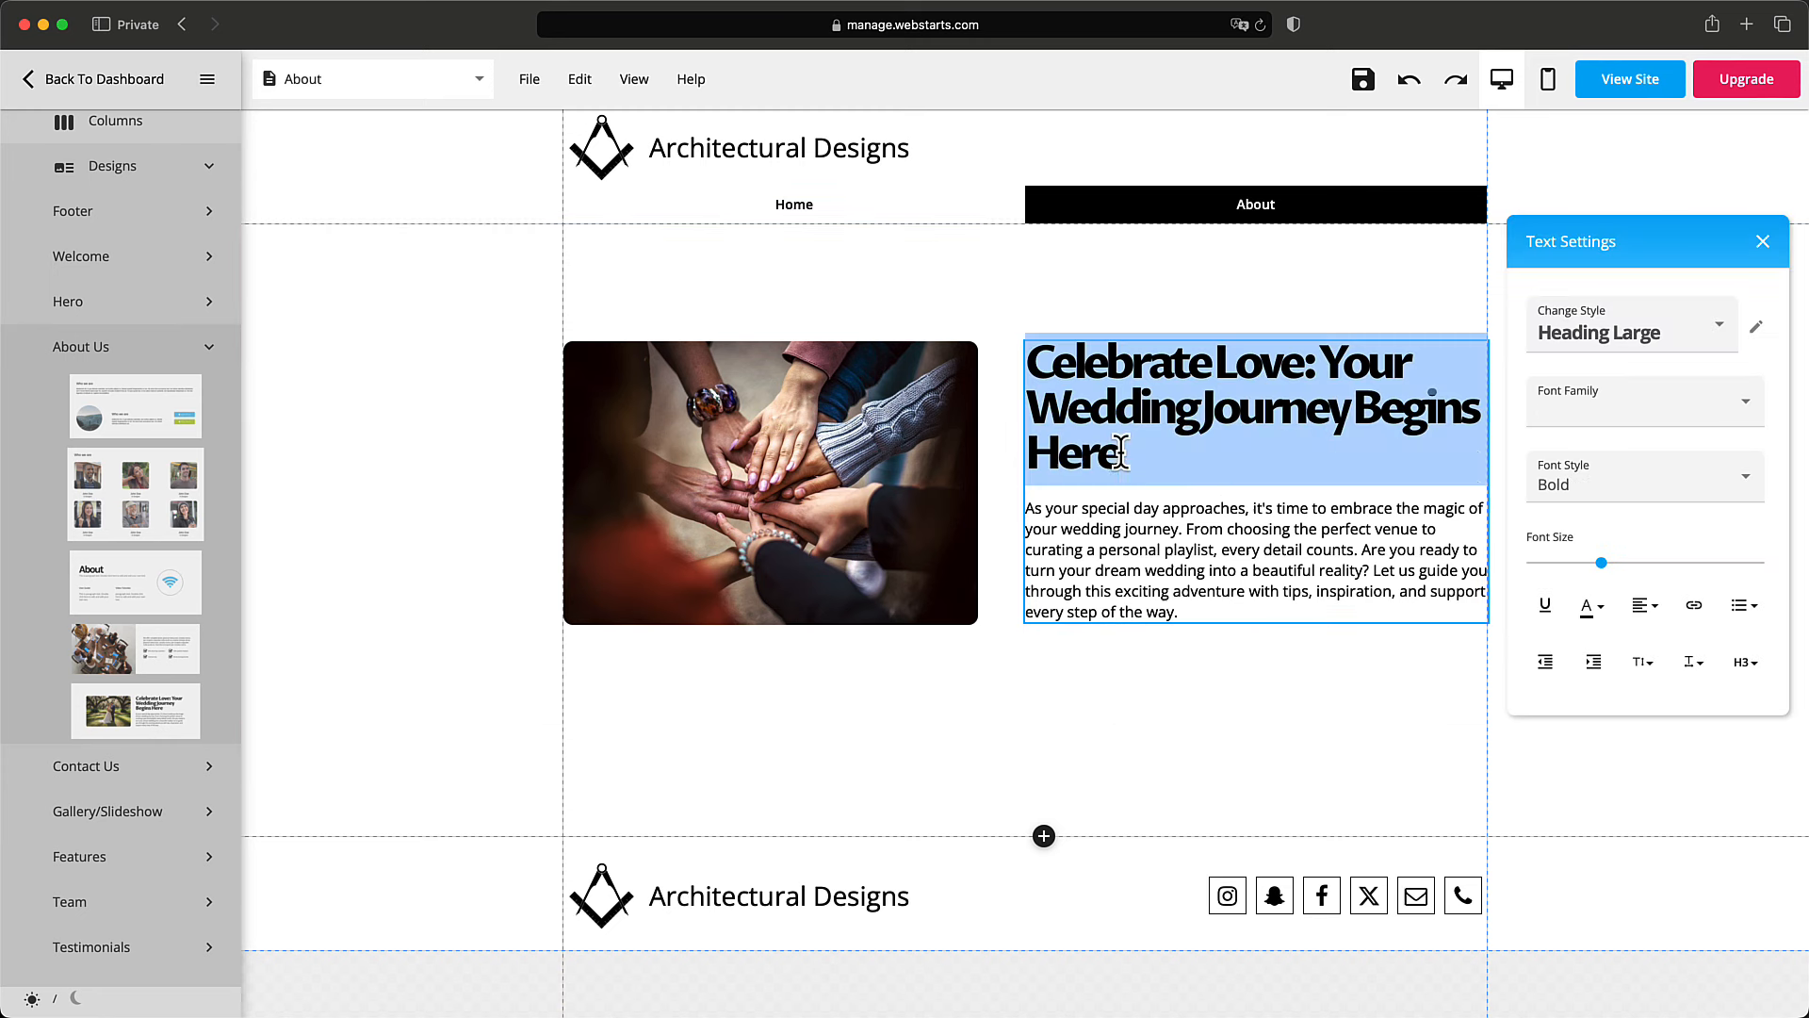
click(1617, 339)
click(1602, 437)
click(1318, 300)
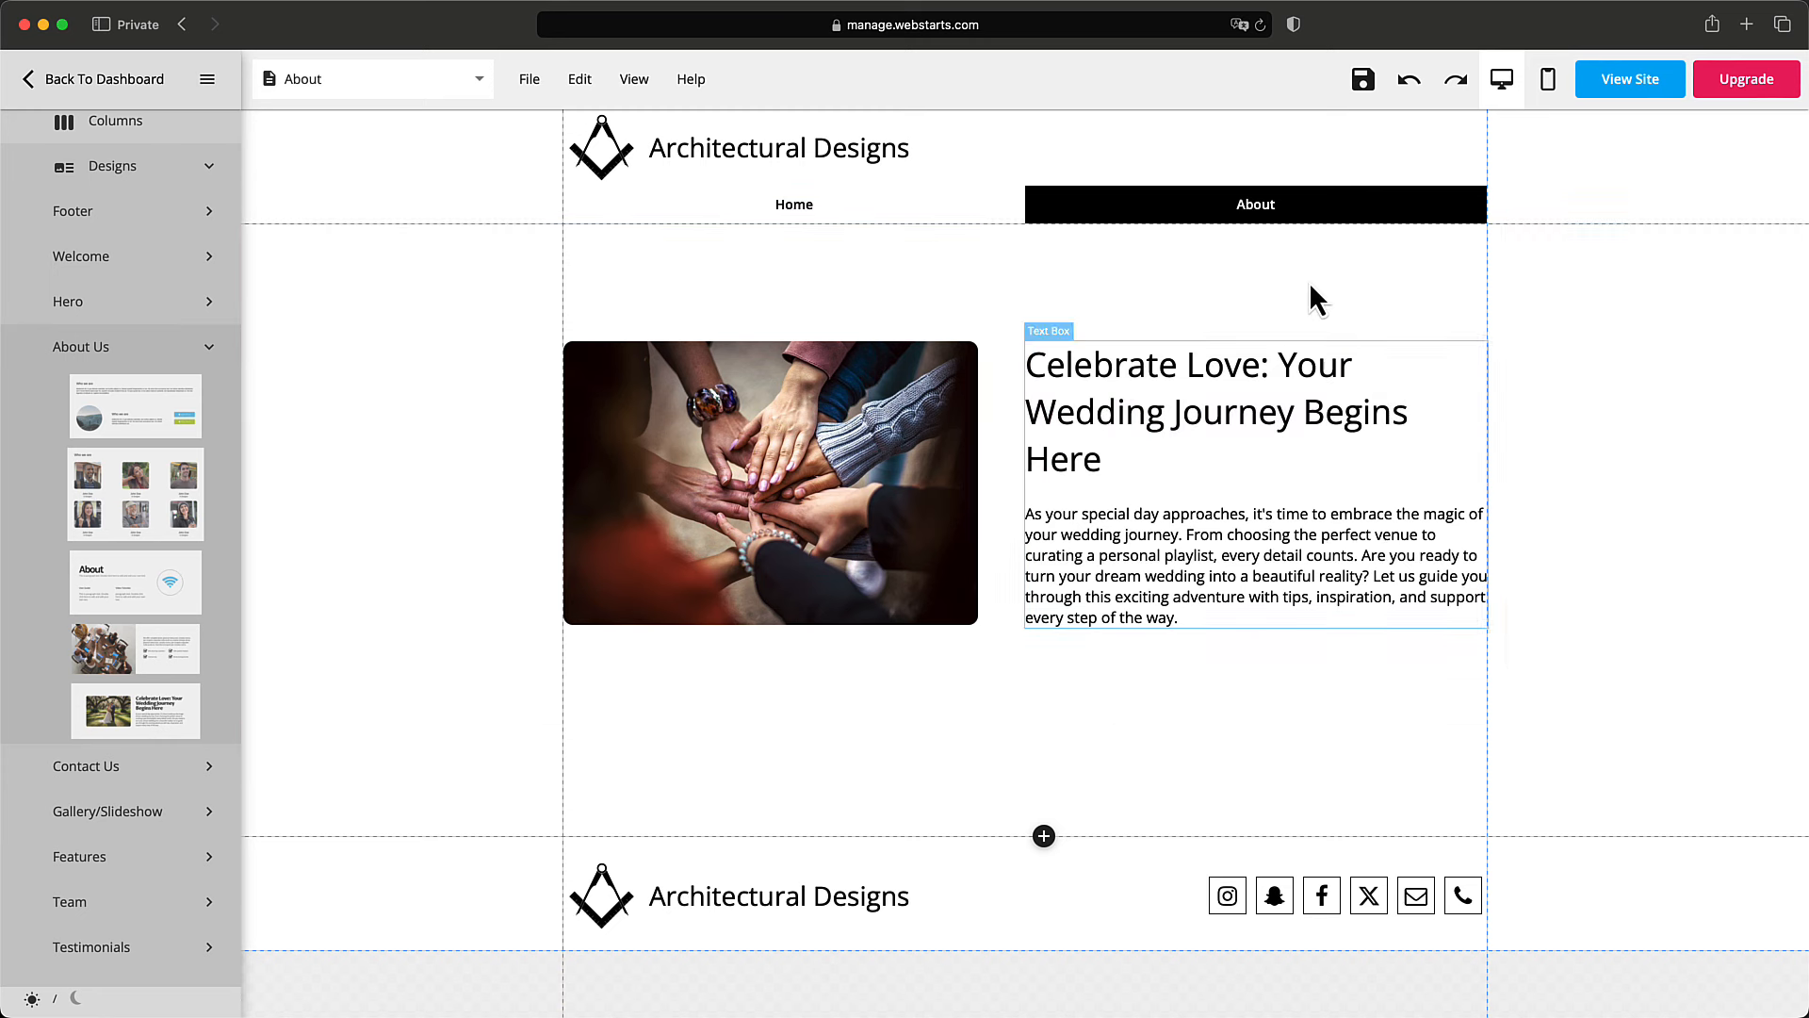
Apply Paragraph Medium to the paragraph, then open the team photo's style settings.
click(1272, 514)
click(1272, 515)
drag(1192, 617, 1024, 513)
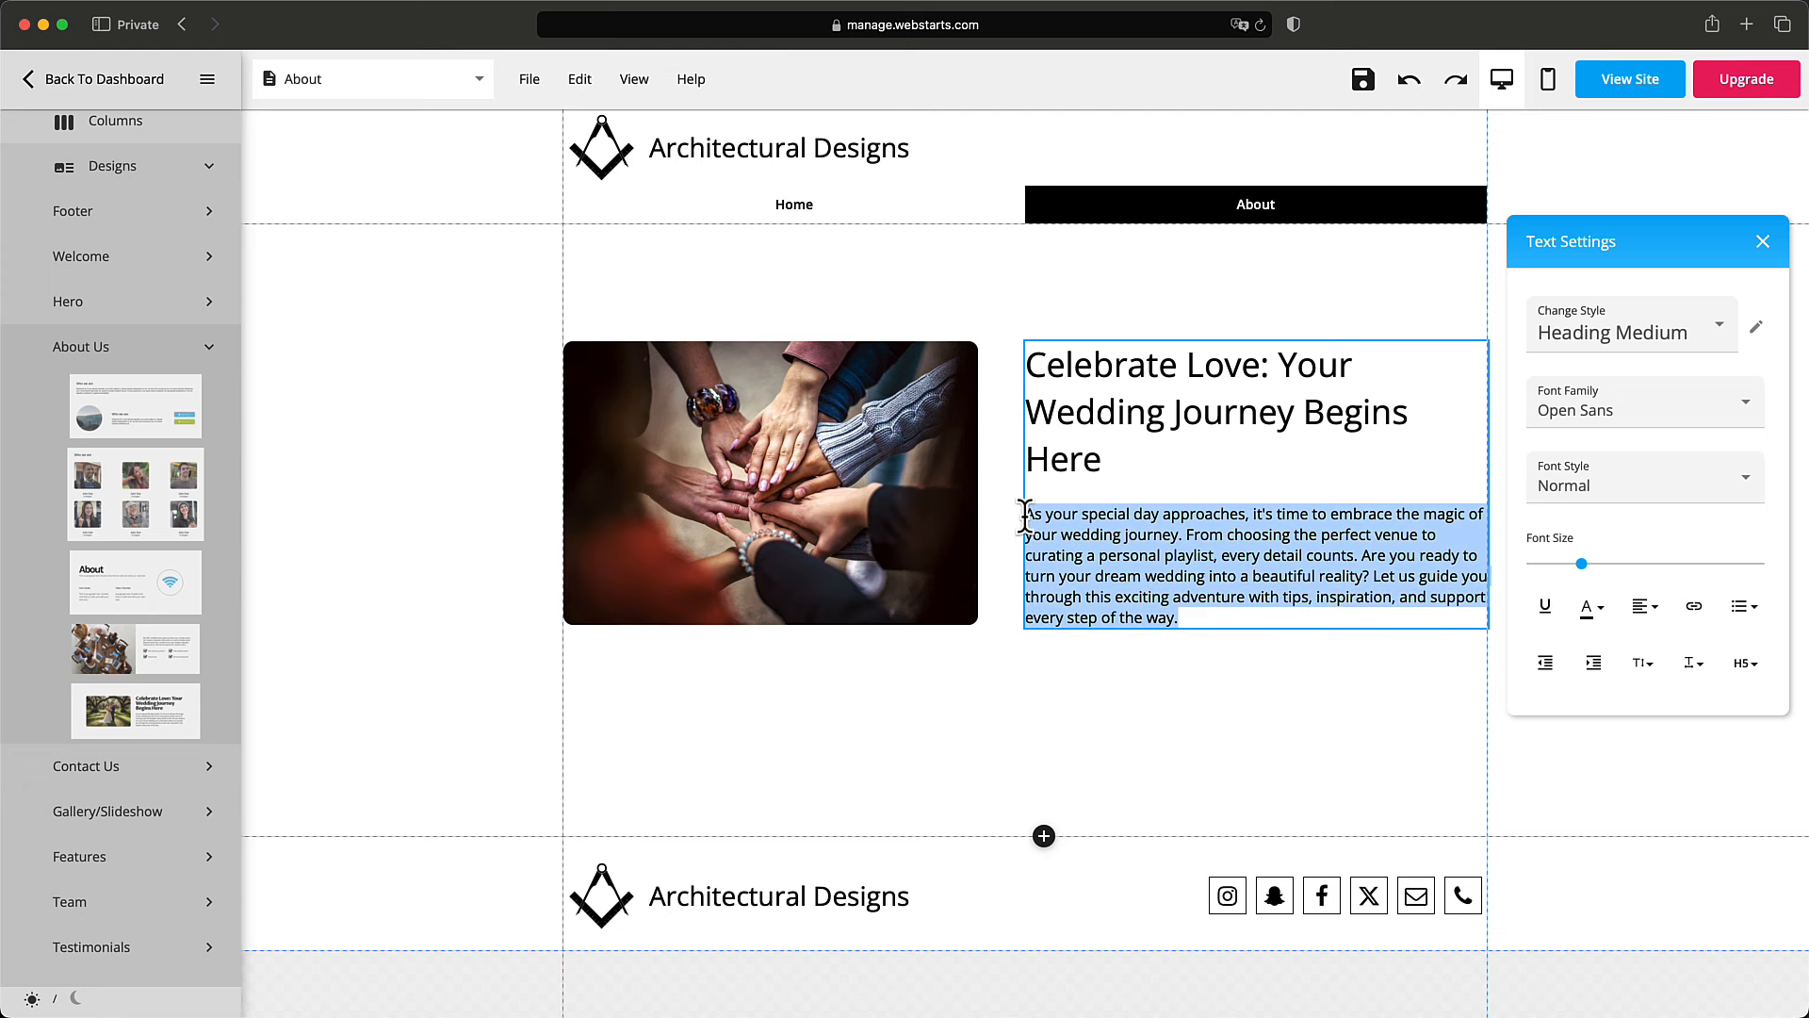
click(1620, 349)
click(1614, 523)
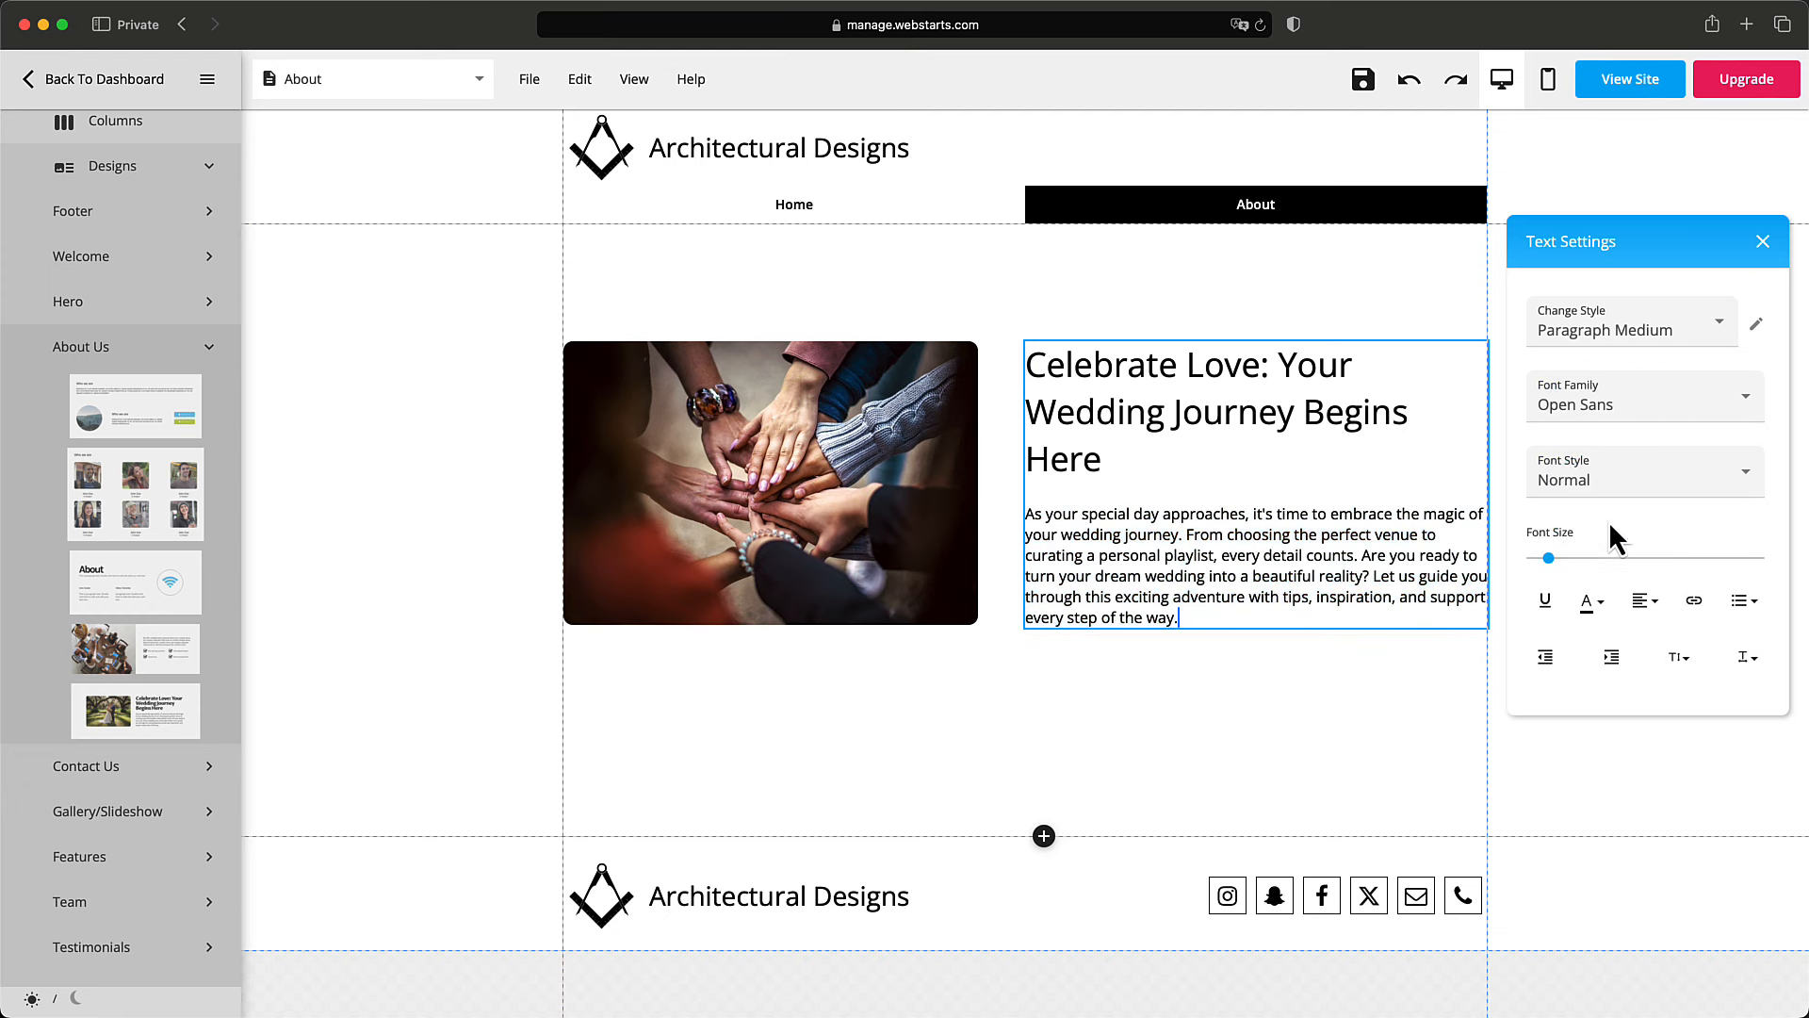
click(1393, 673)
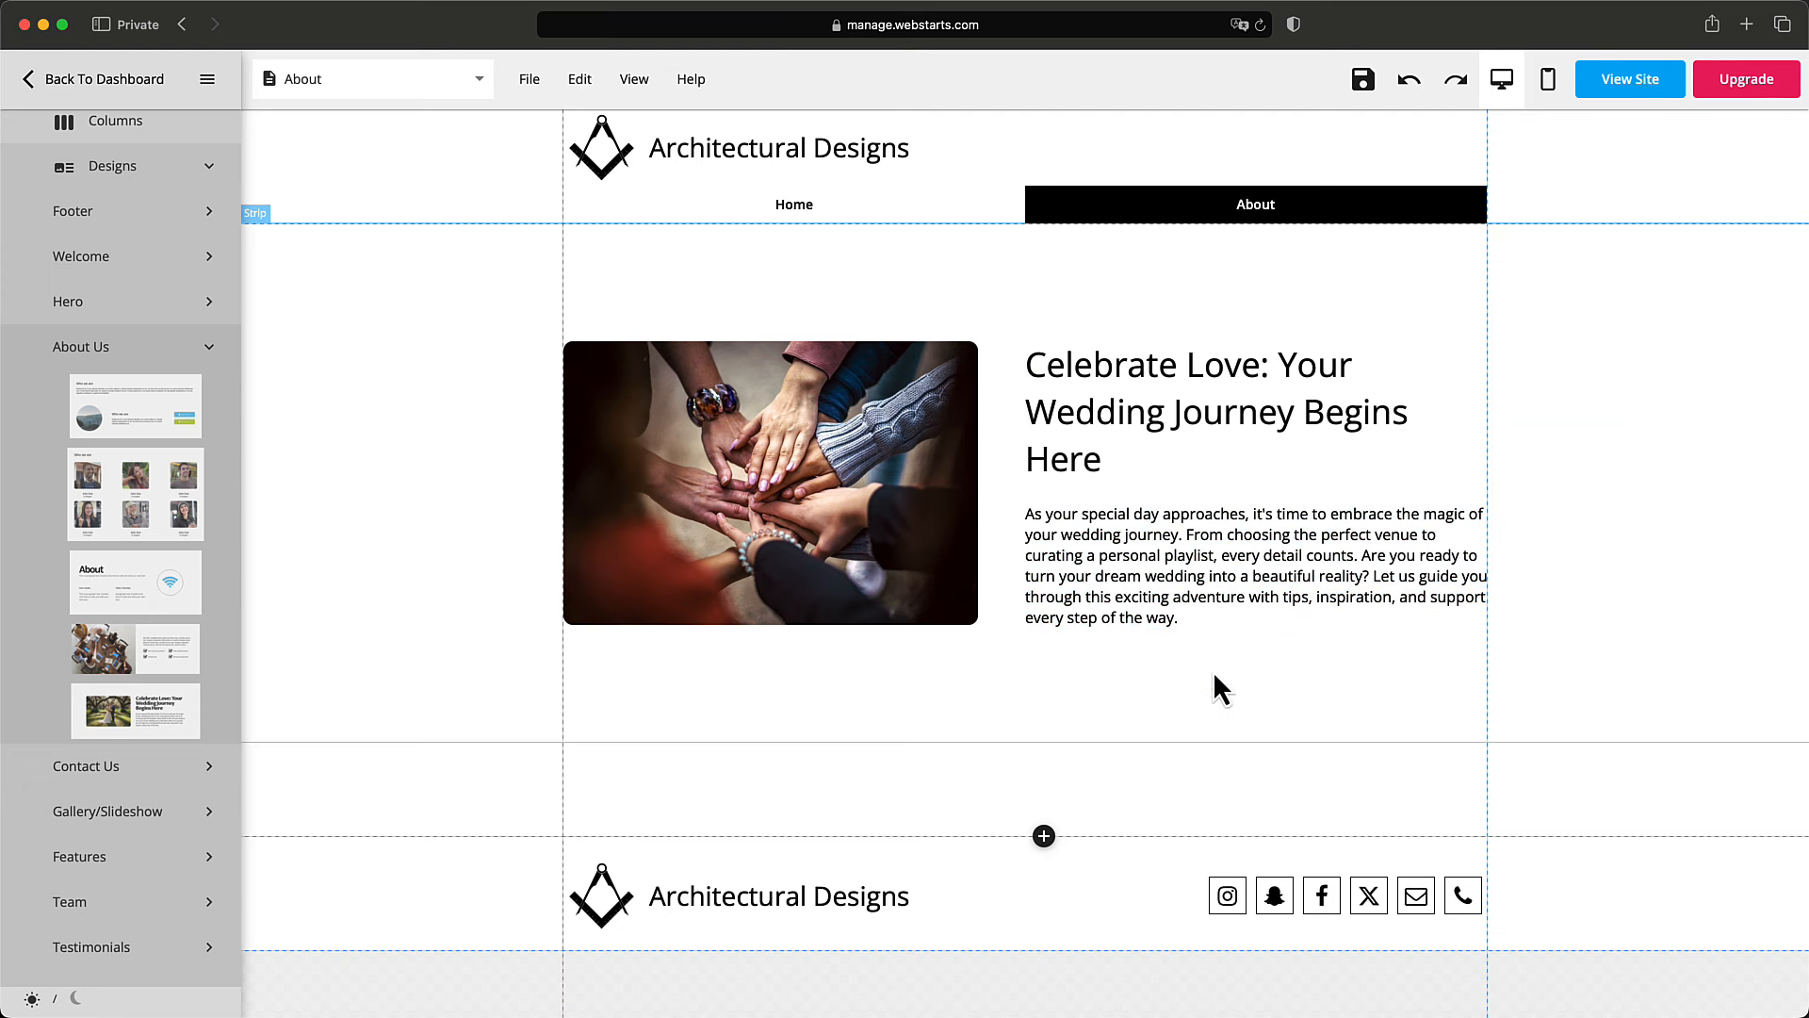
click(898, 566)
click(619, 318)
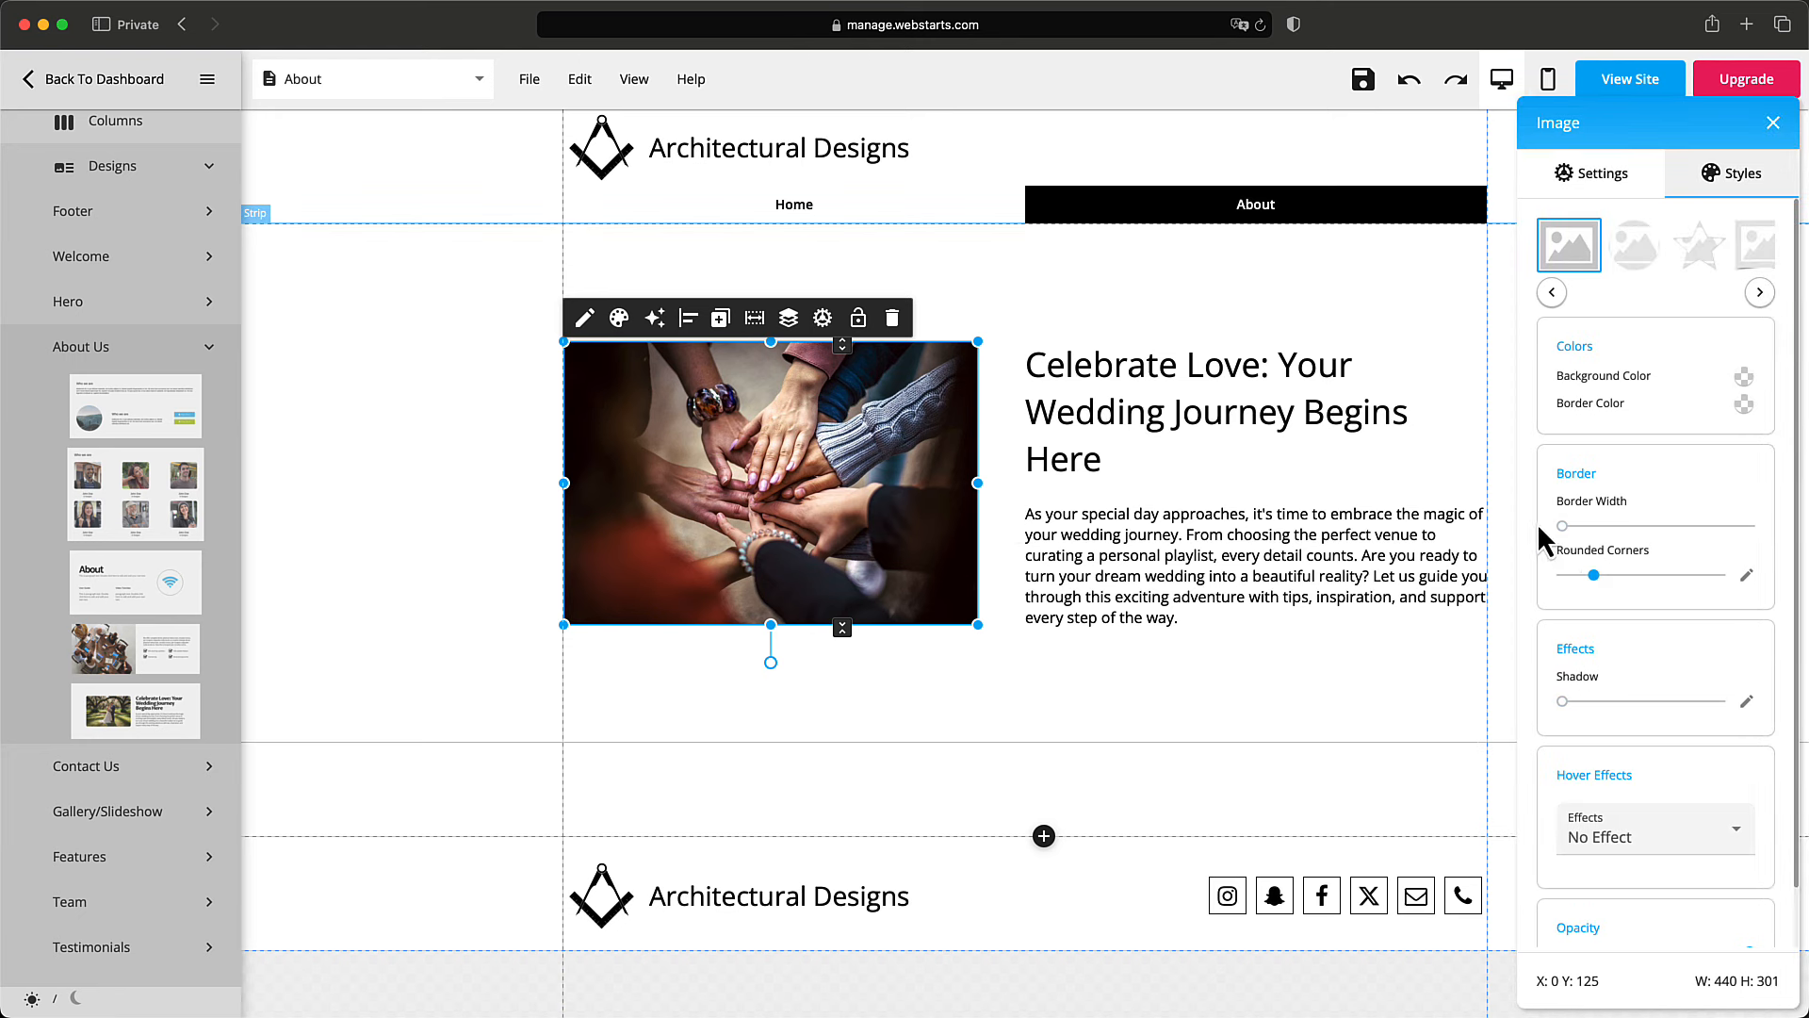
Cancel adding a section below the About section, keeping the footer directly beneath, and save.
click(1316, 711)
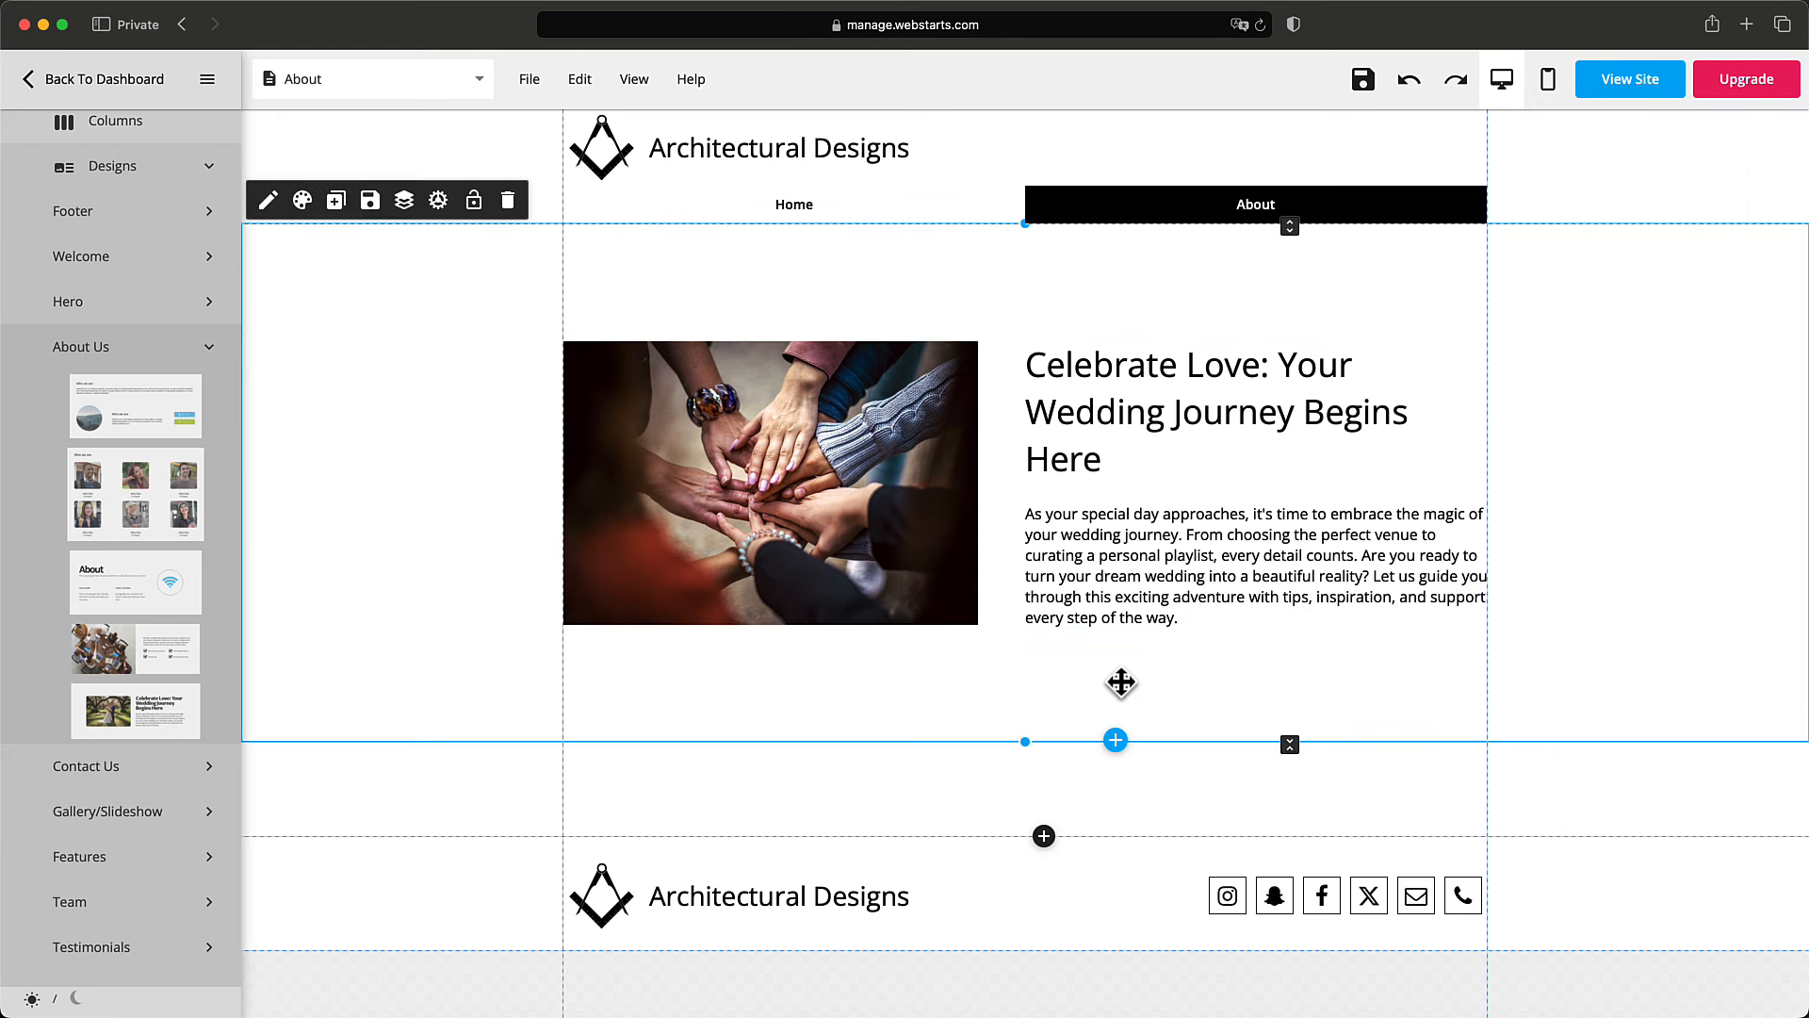
scroll(1122, 707, down, 3)
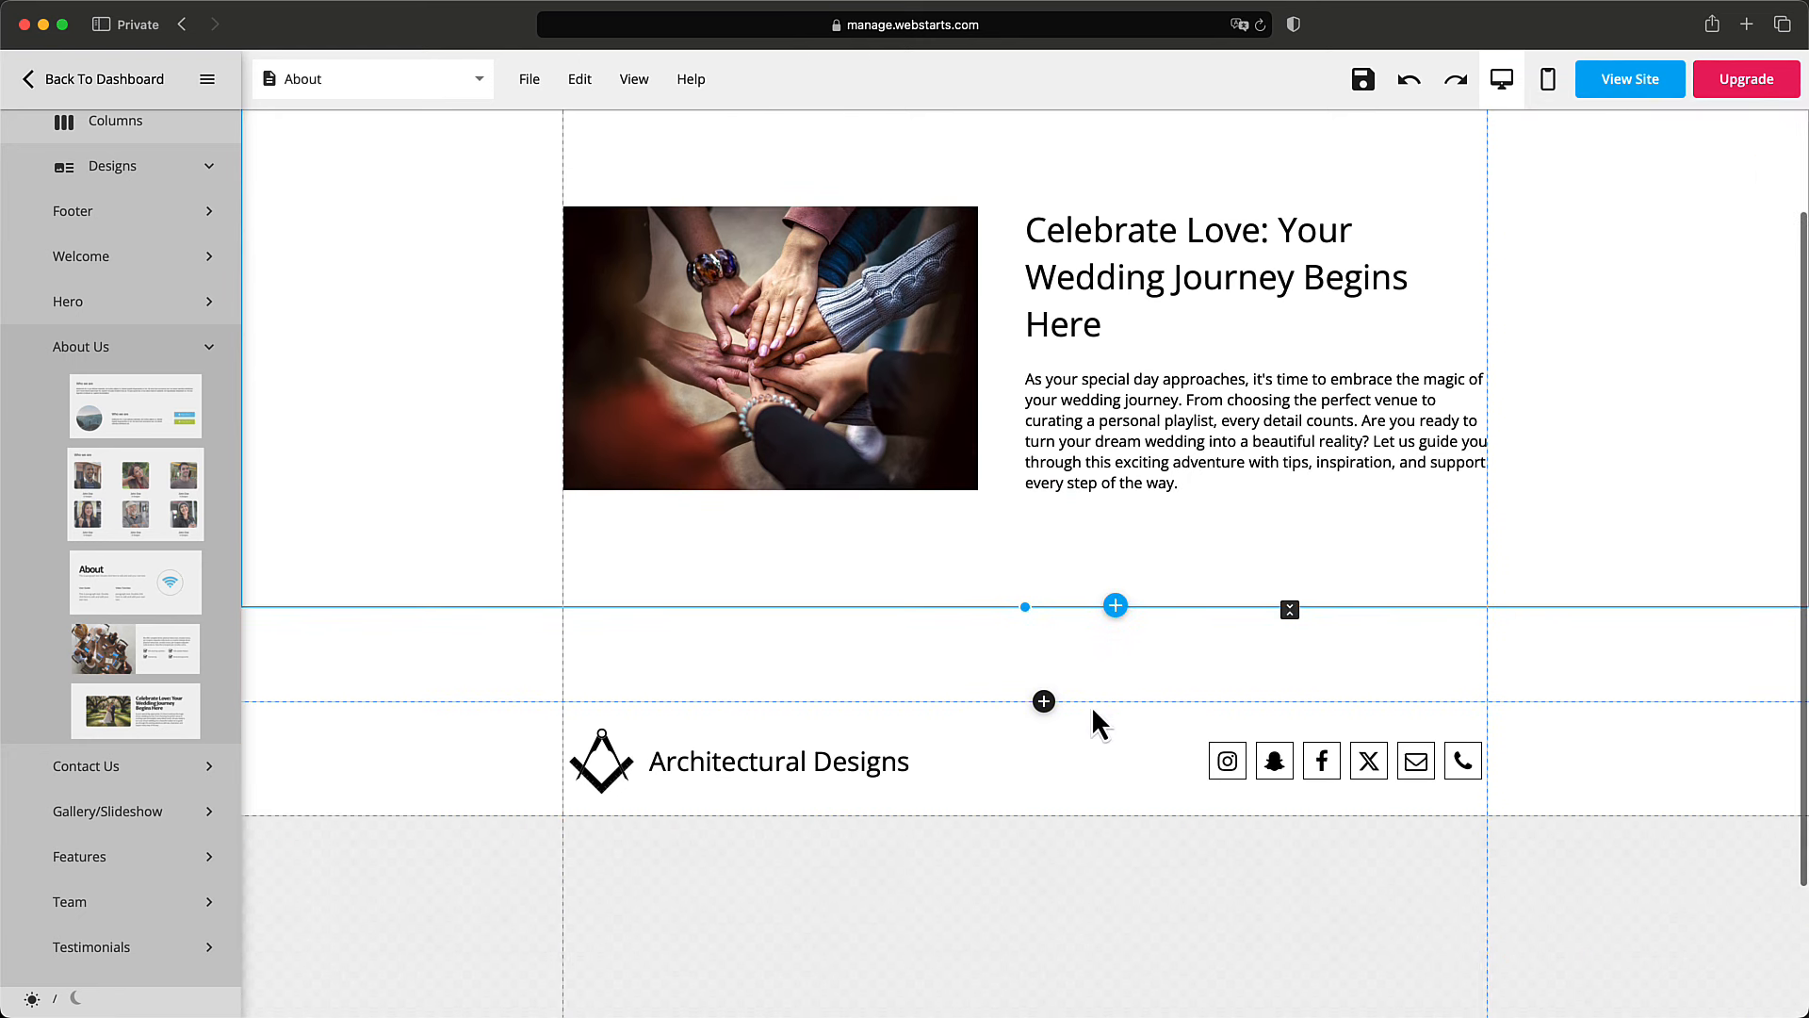
click(1115, 605)
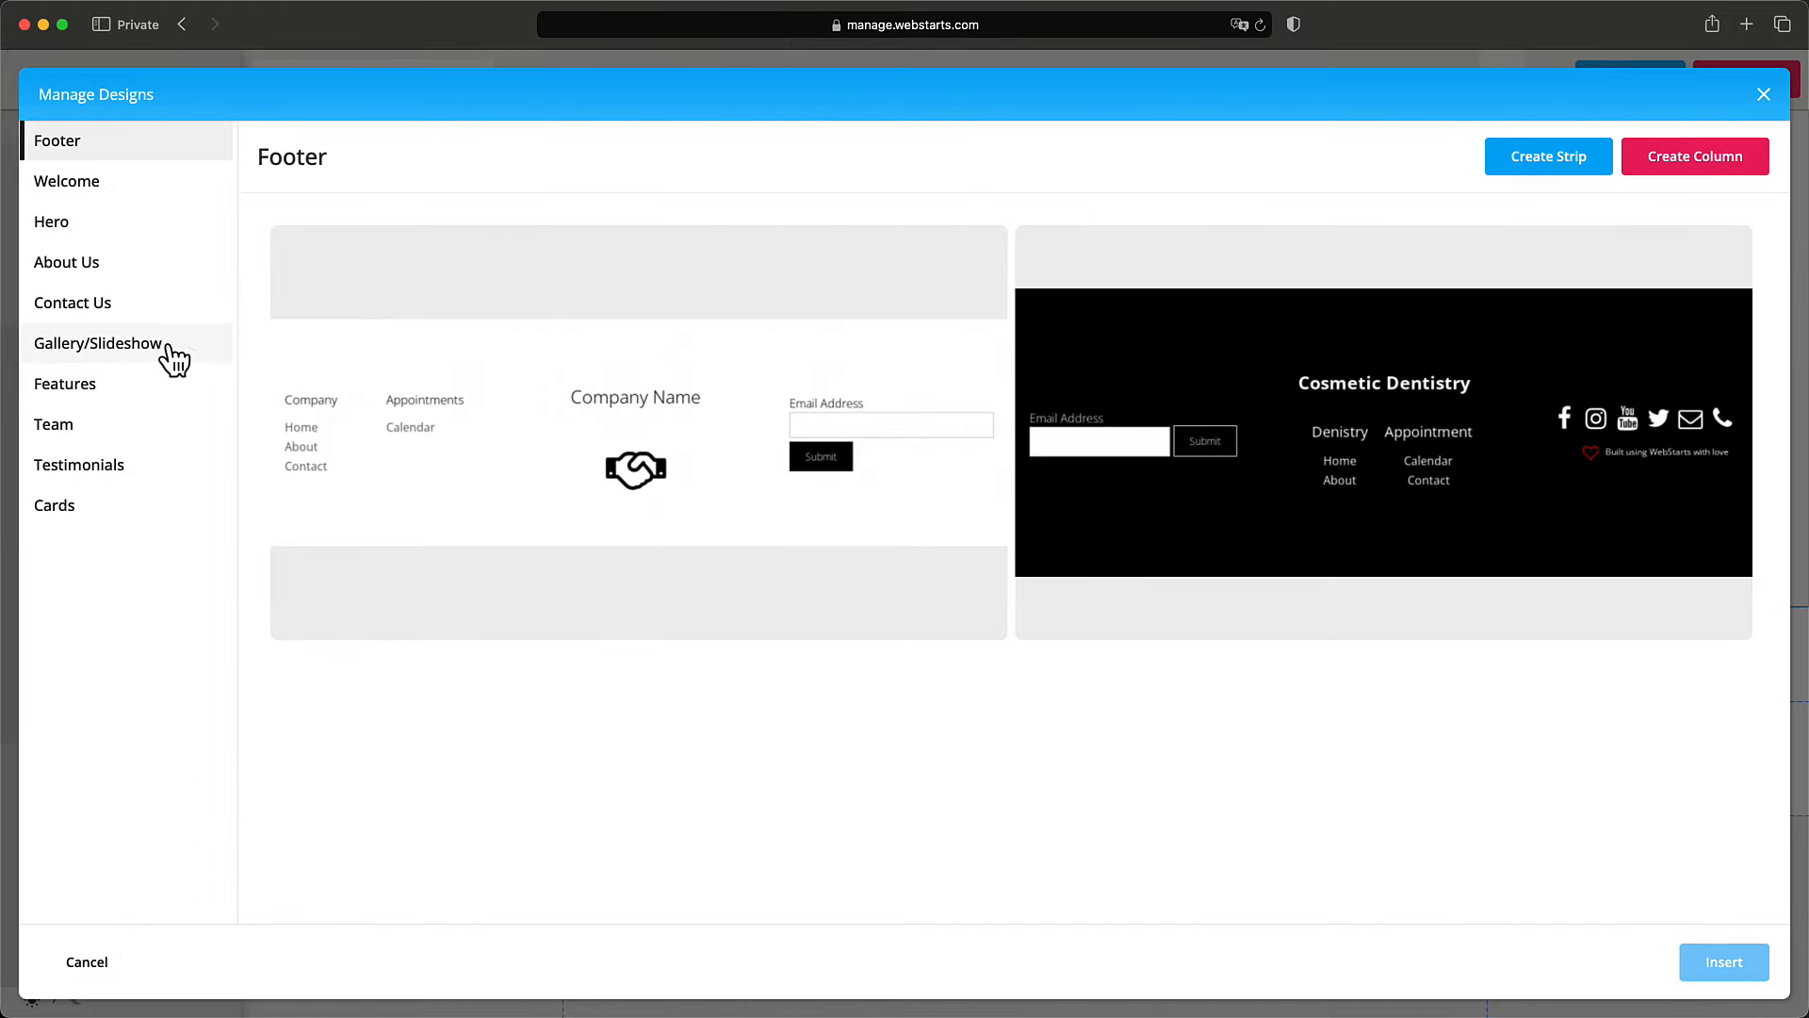
click(1764, 96)
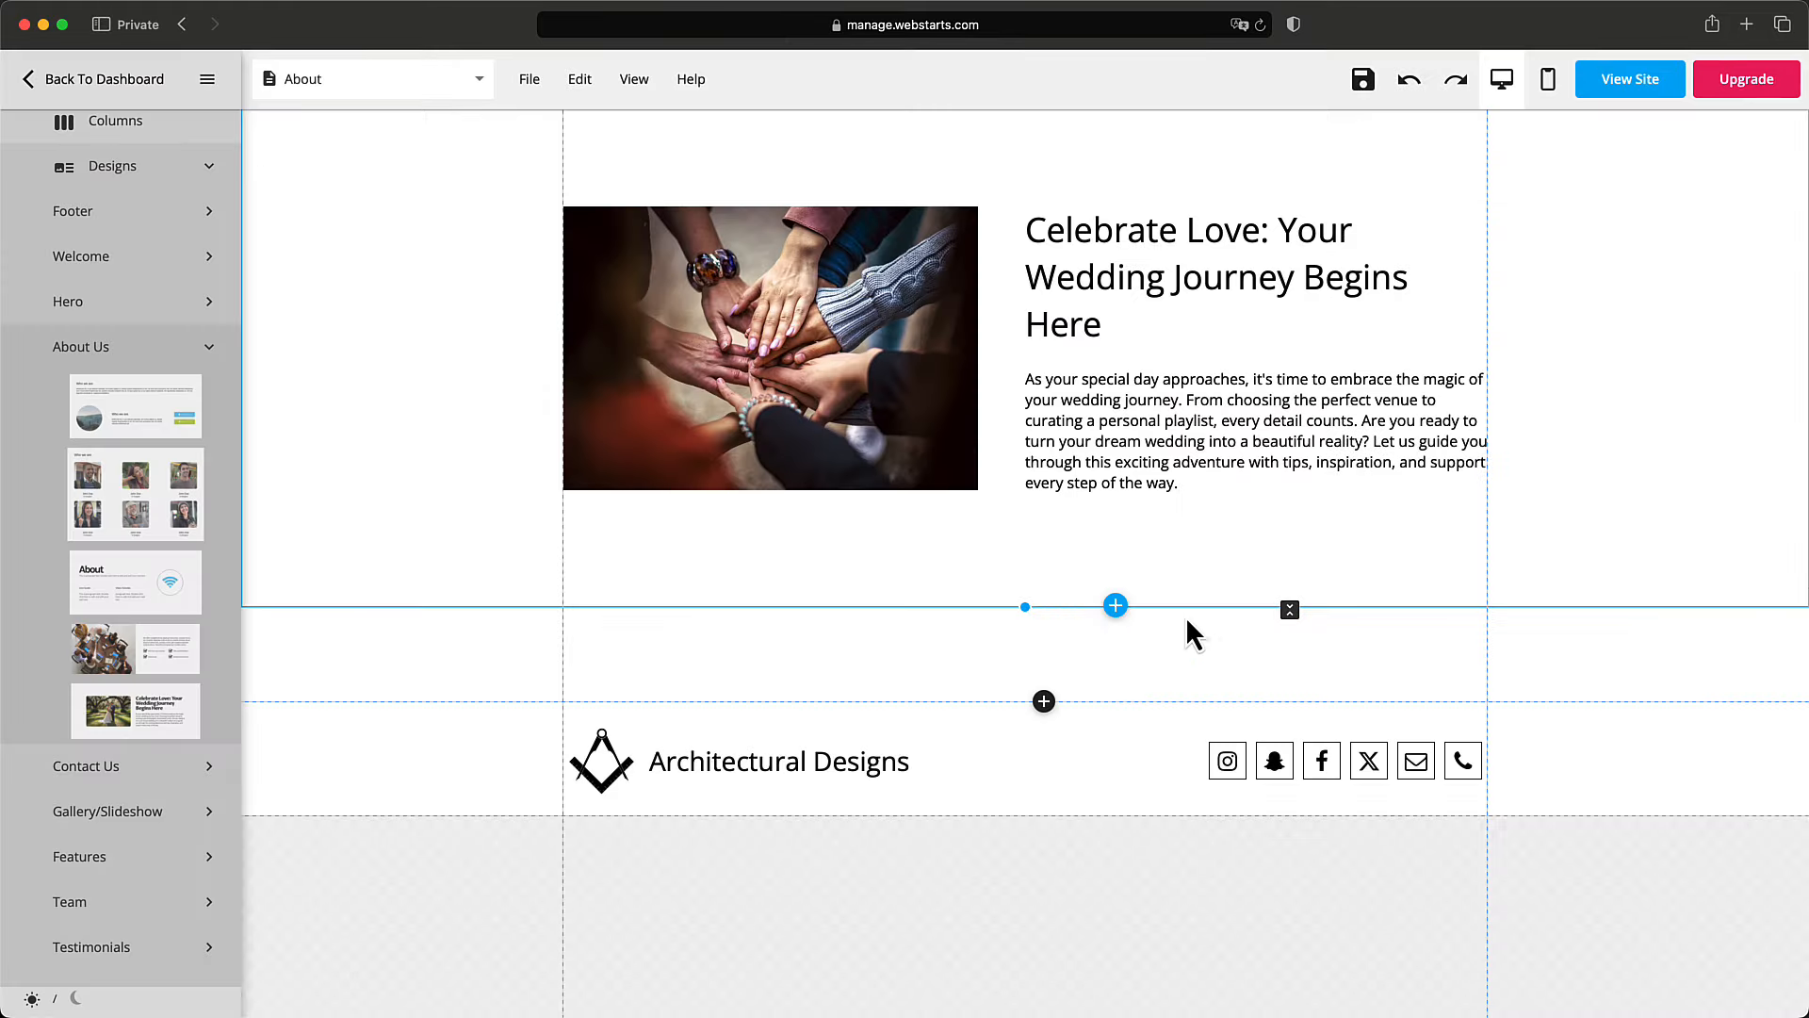
scroll(1151, 580, up, 3)
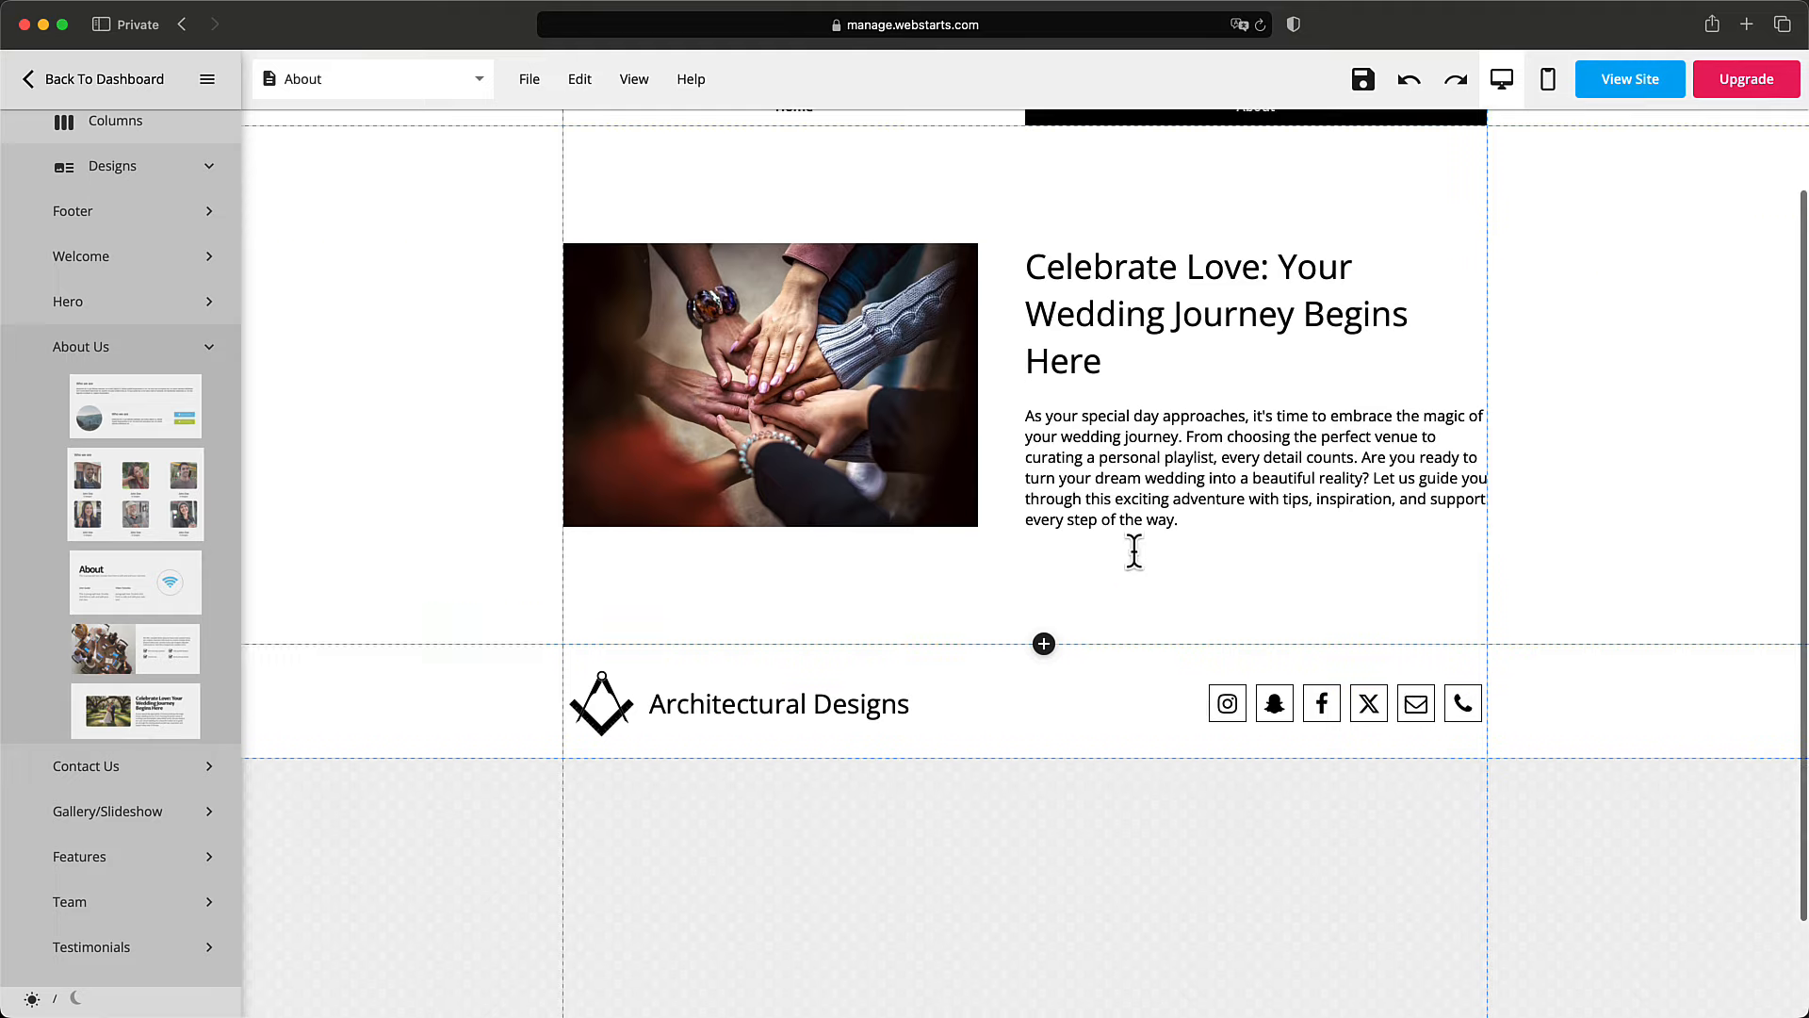
click(1359, 90)
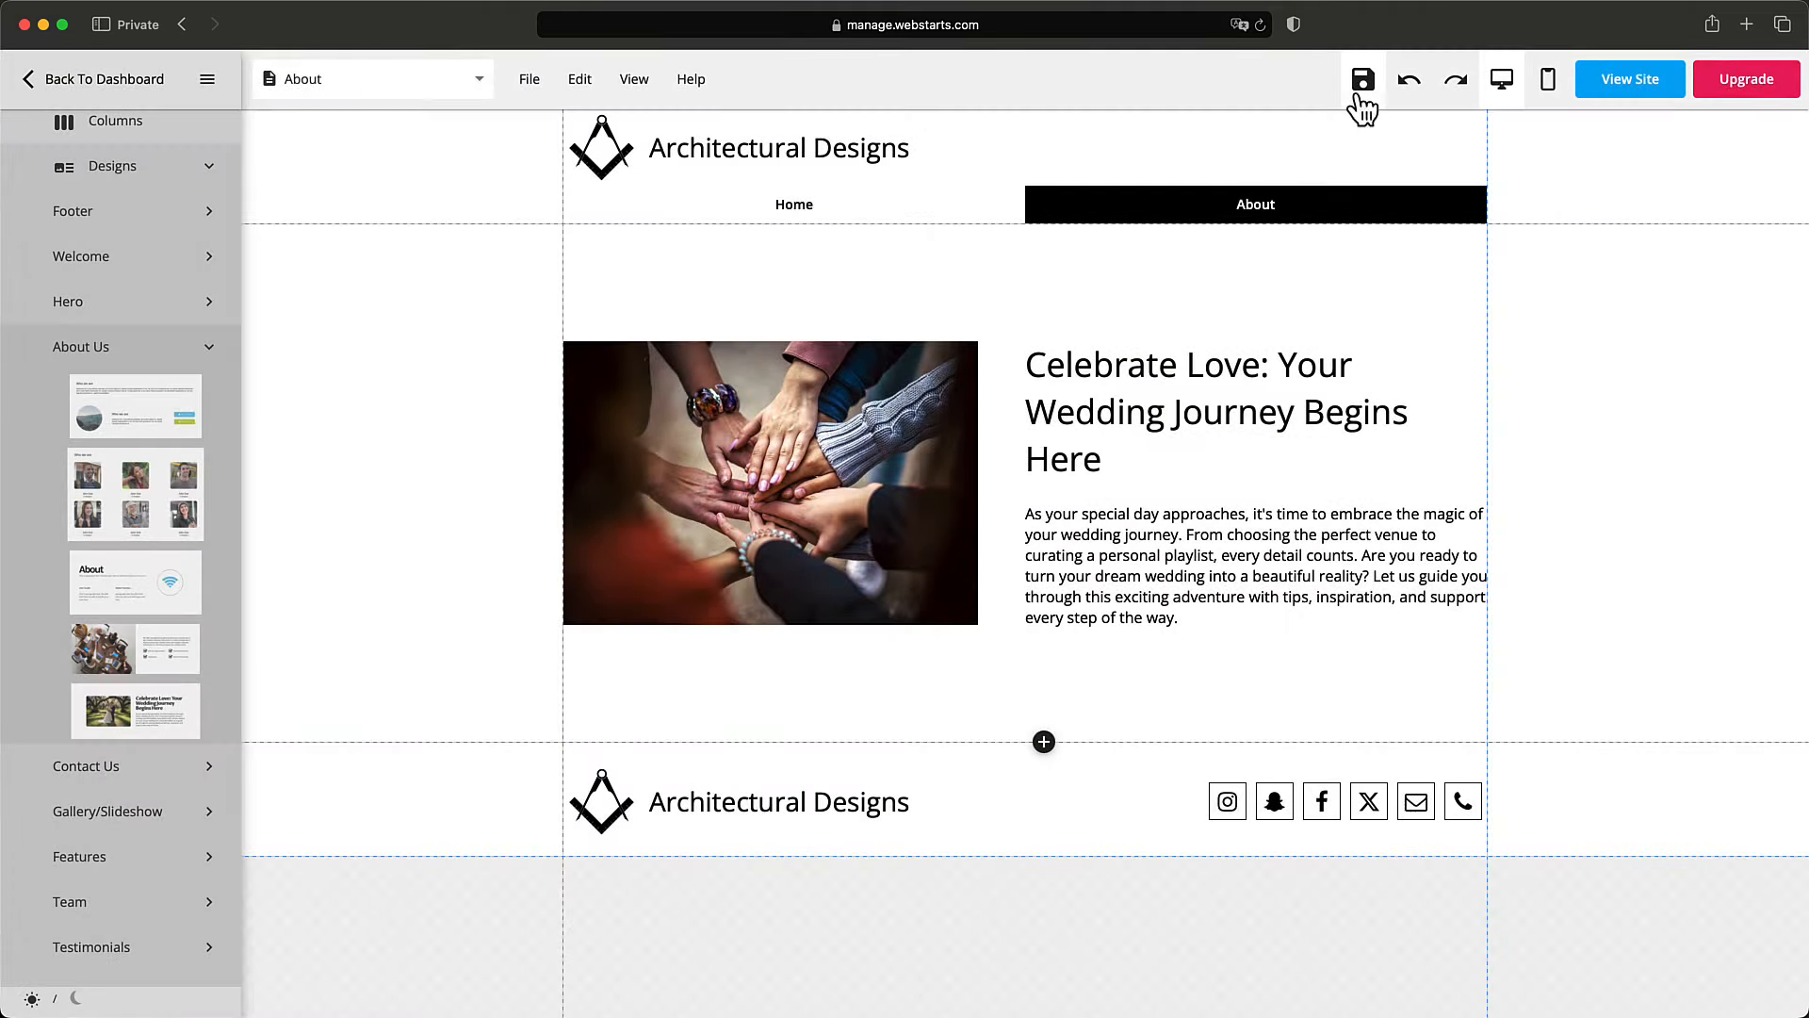
click(1286, 203)
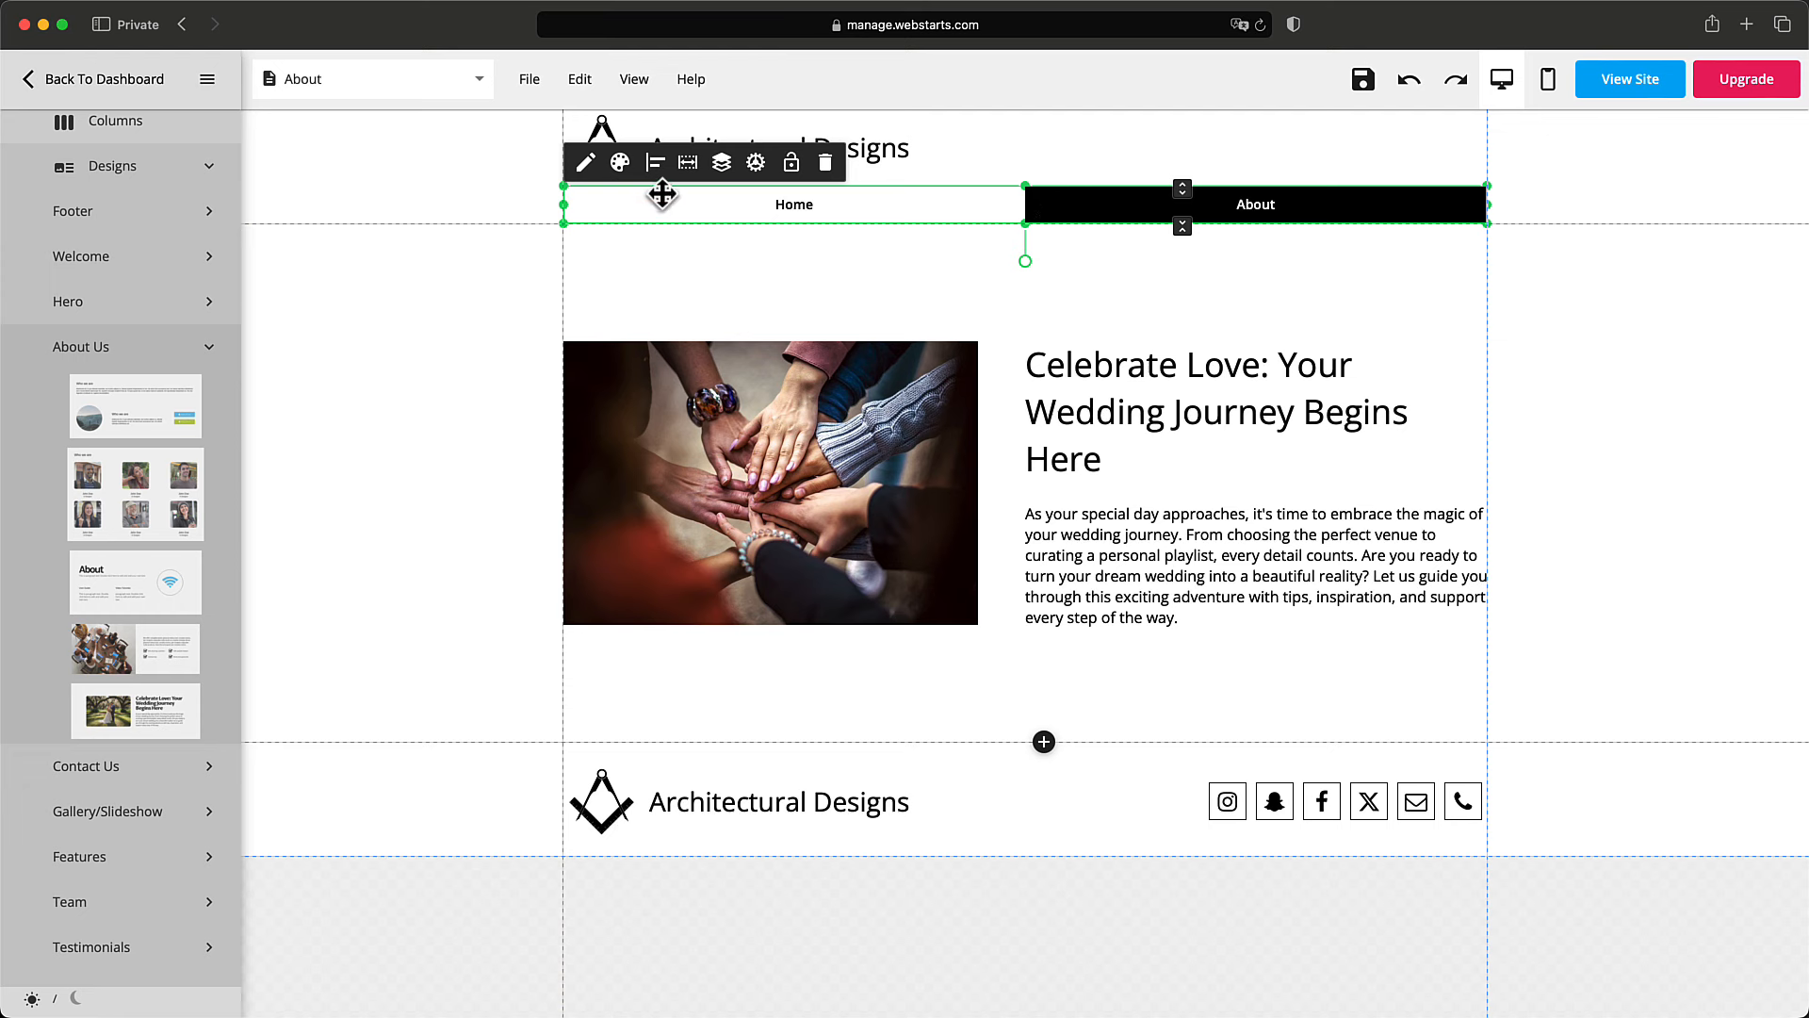
Change the header navigation menu to a hamburger icon.
click(620, 162)
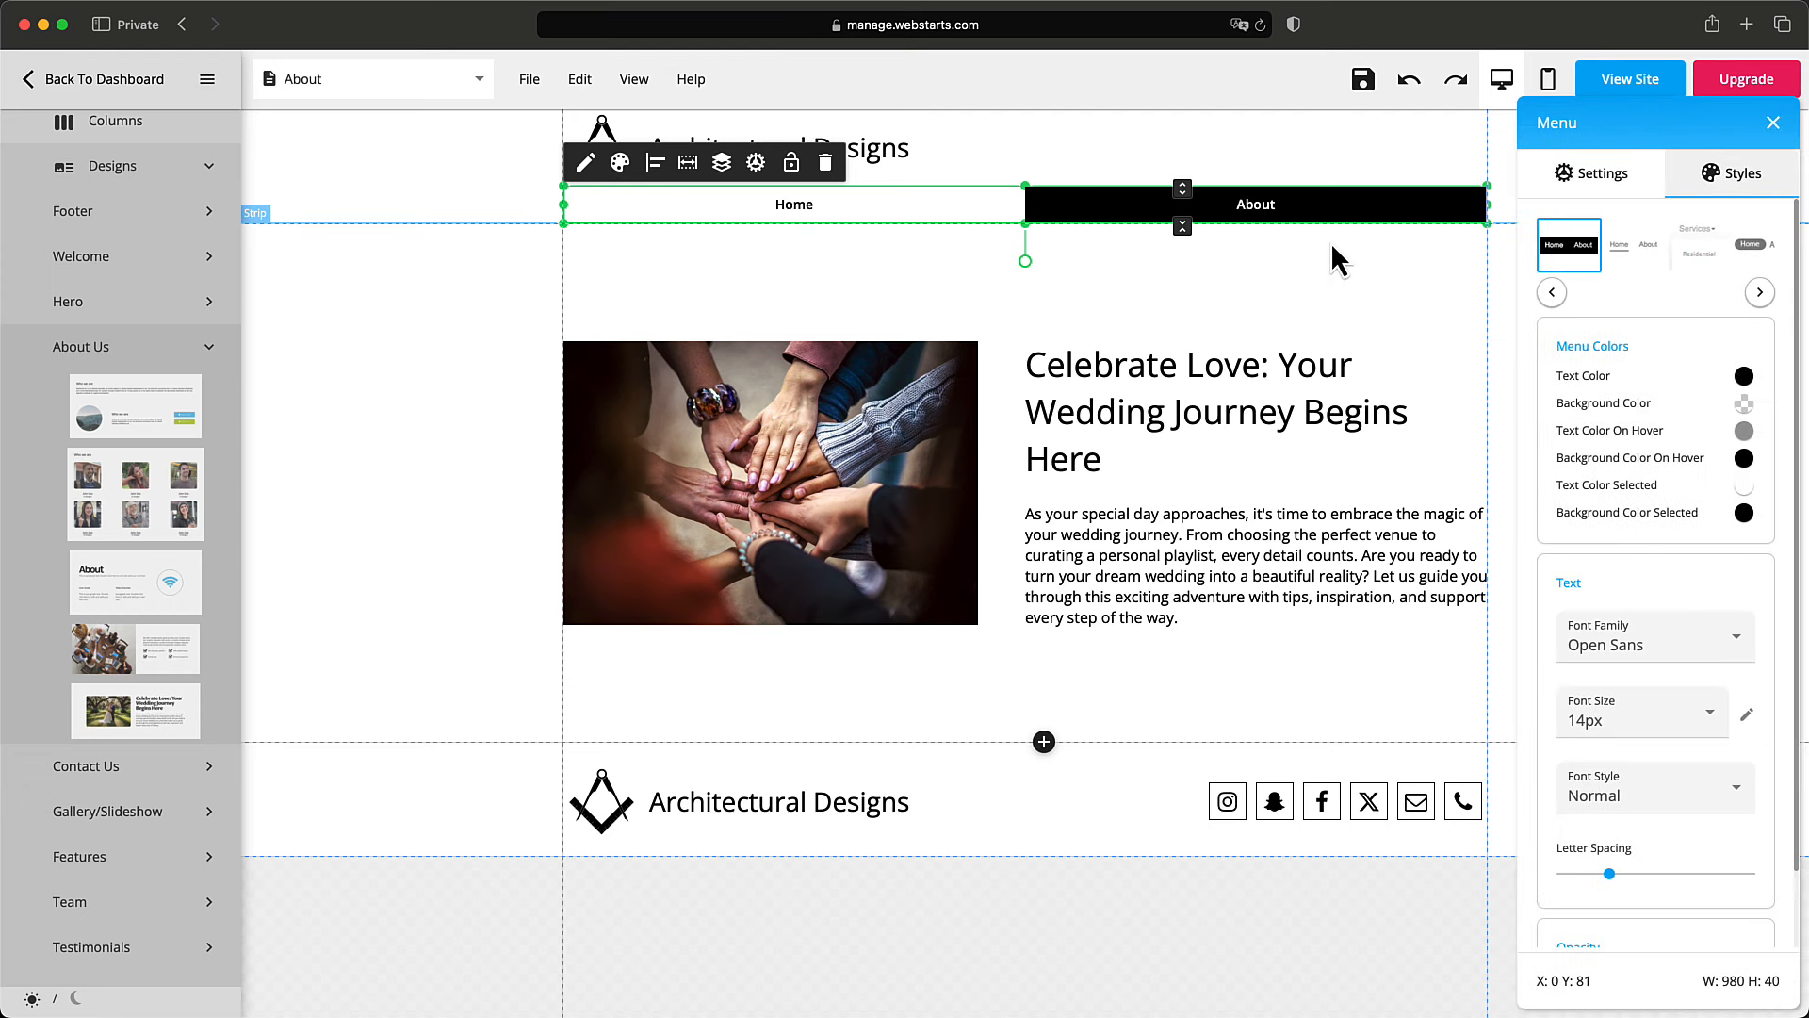
click(1638, 267)
click(1774, 122)
click(1382, 210)
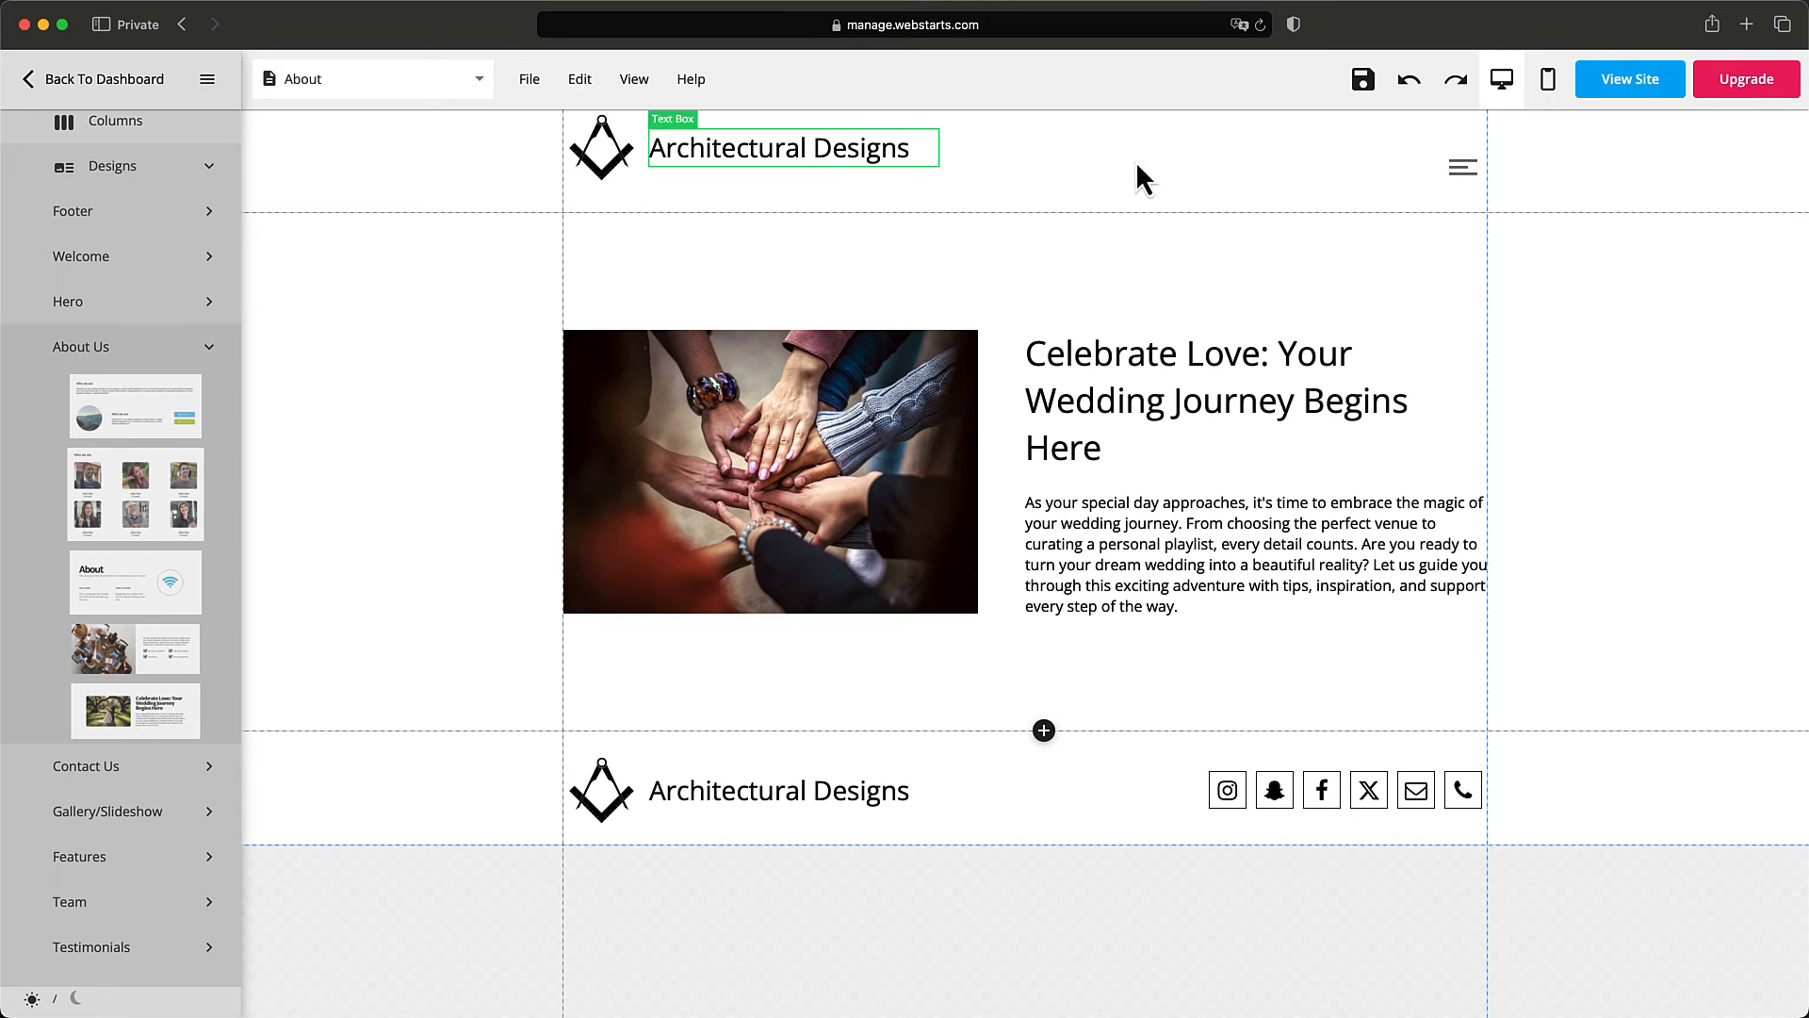
Make the hamburger menu's lines black.
click(1463, 167)
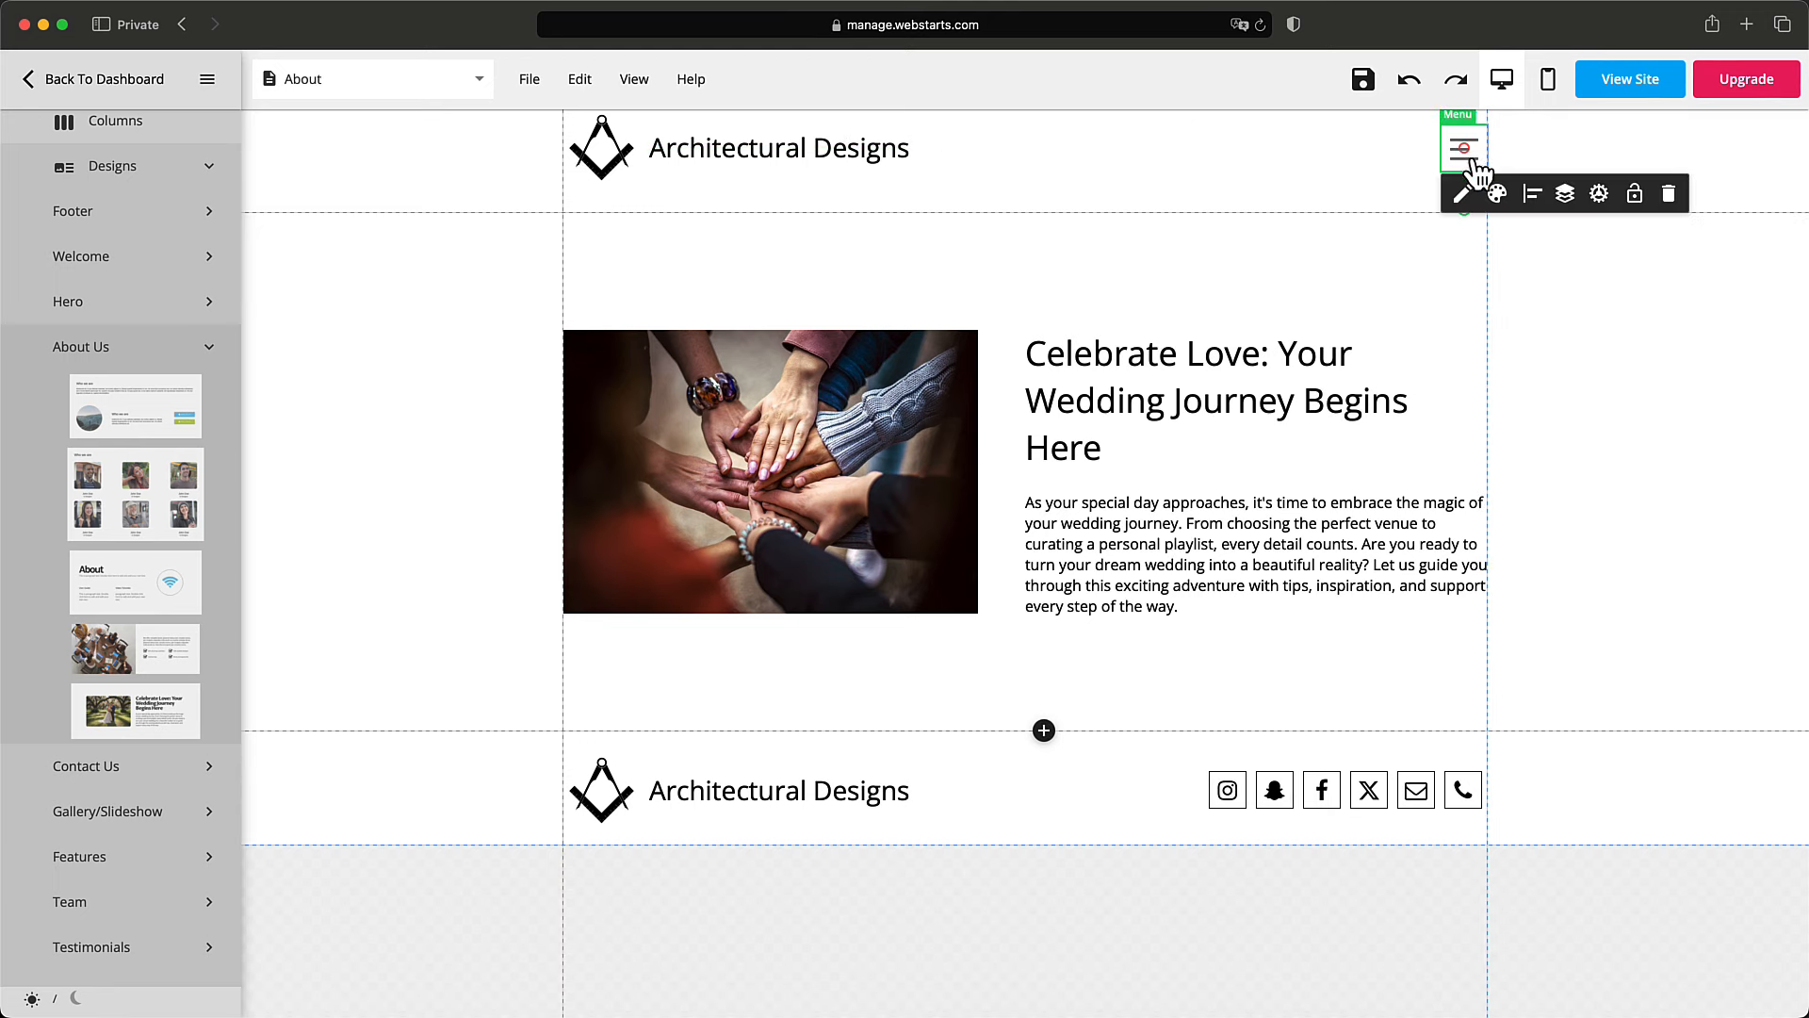
click(1498, 195)
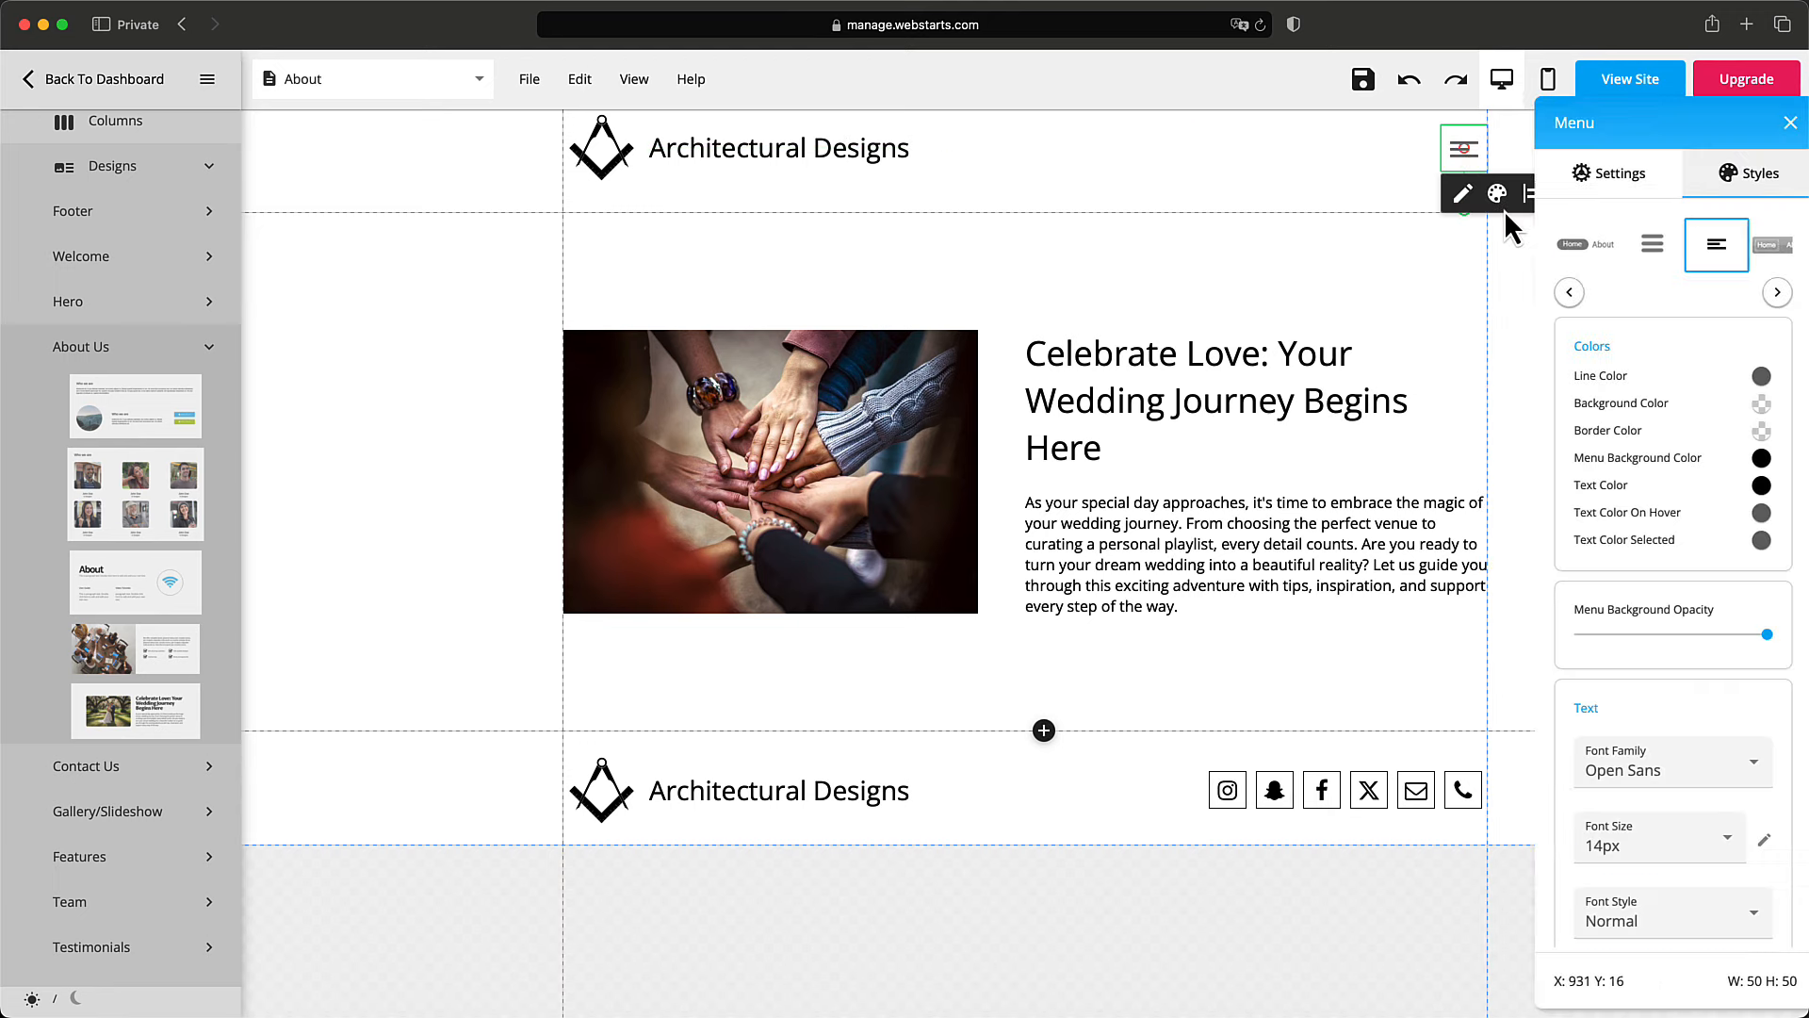
click(1760, 378)
click(1553, 548)
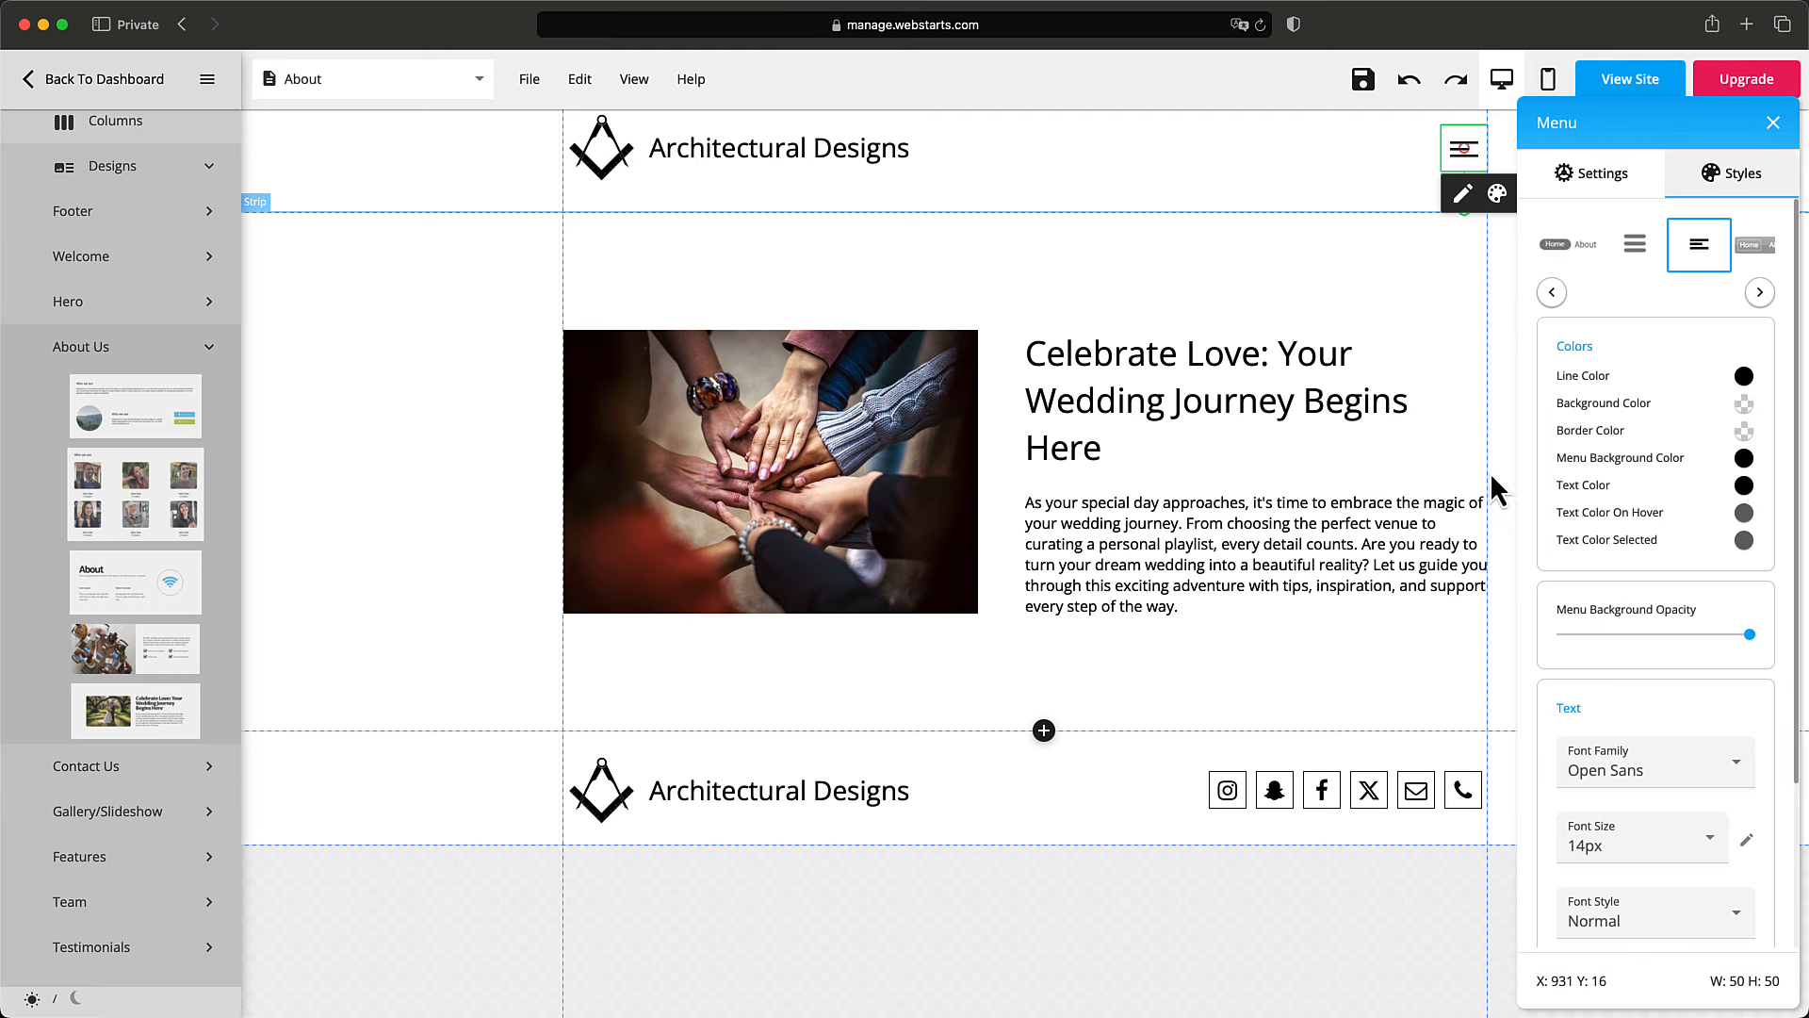
click(1372, 203)
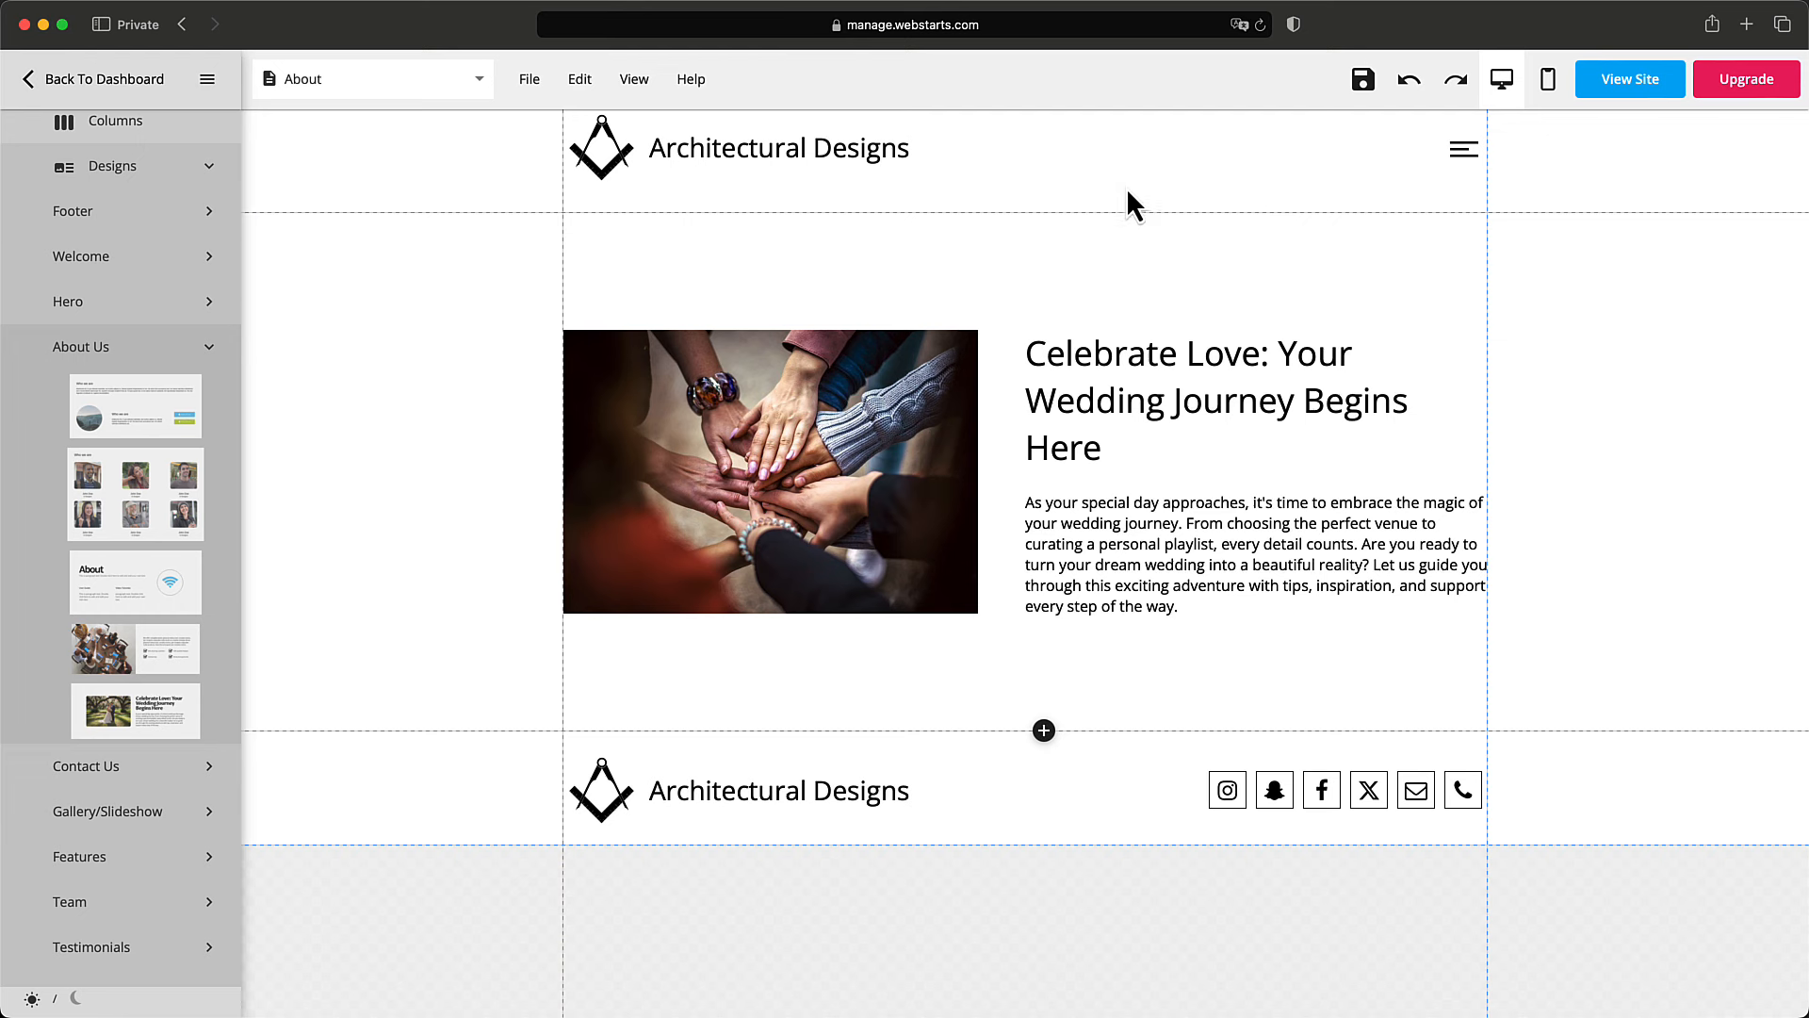
Lower the header logo and hamburger icon, centring the icon vertically in the header.
drag(608, 157, 697, 172)
drag(1466, 159, 1468, 179)
click(1533, 212)
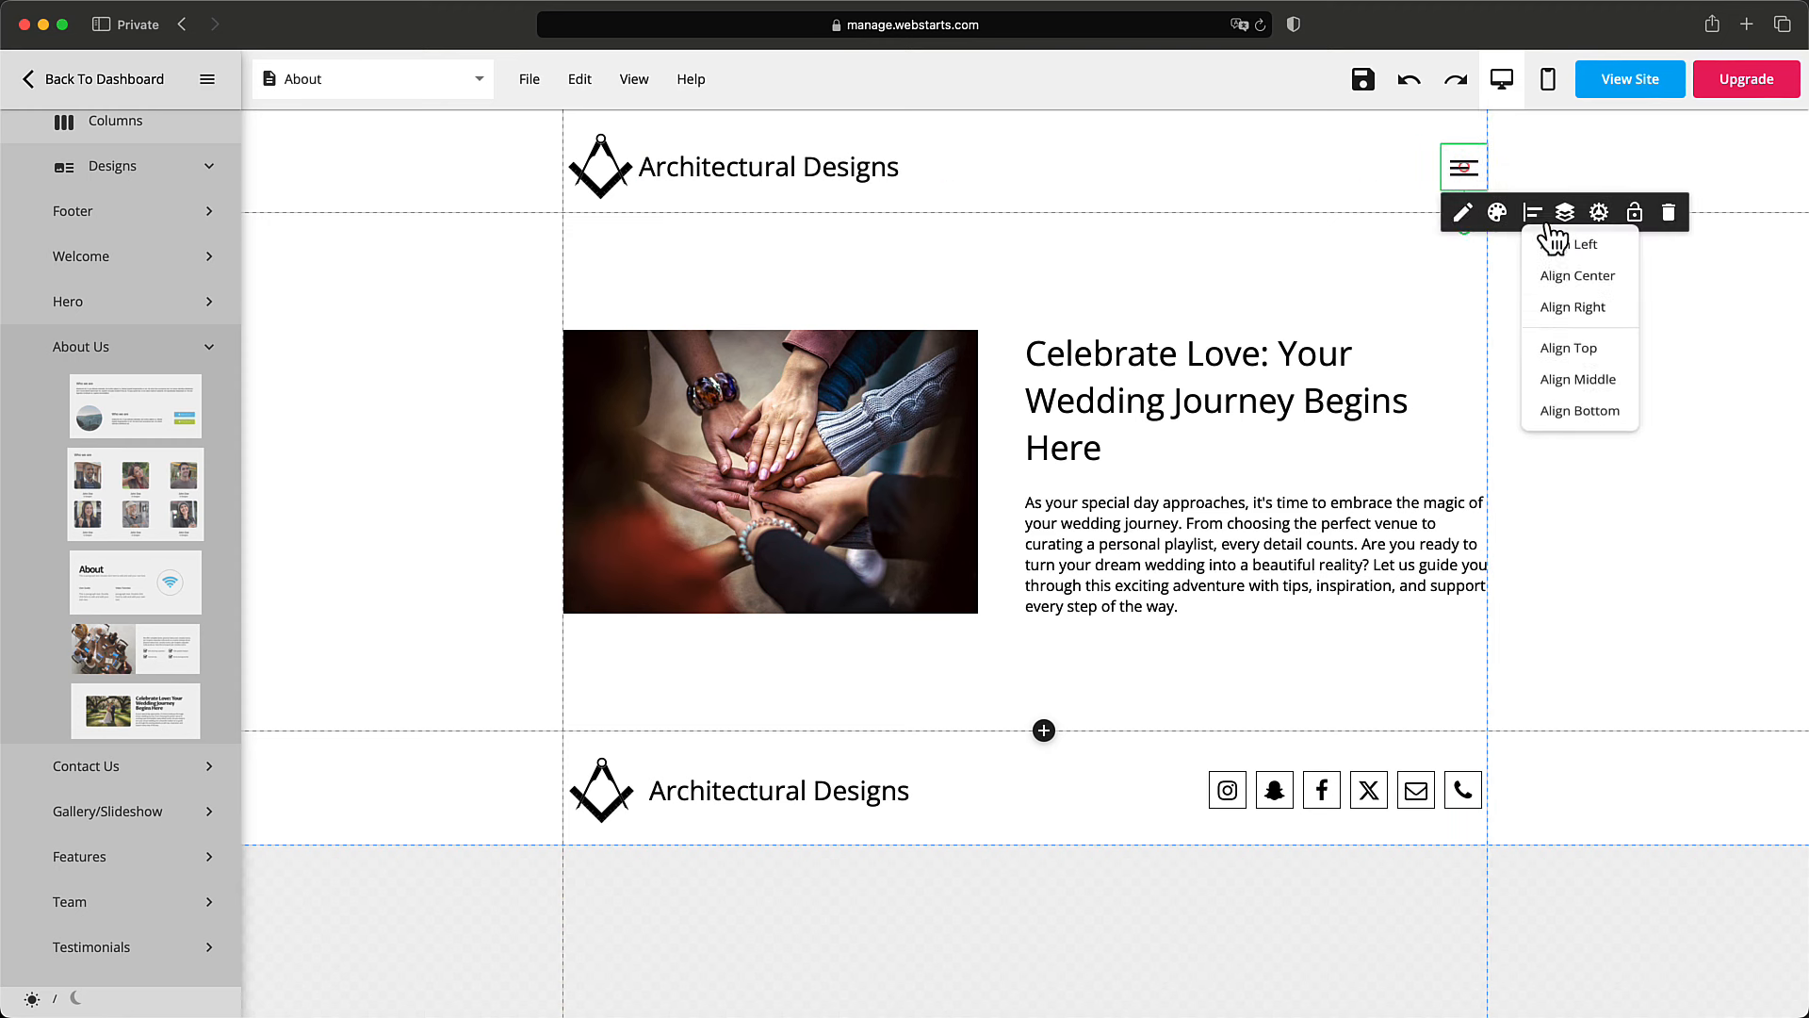
click(1591, 394)
Vertically centre the Architectural Designs title and the logo in the header.
click(732, 178)
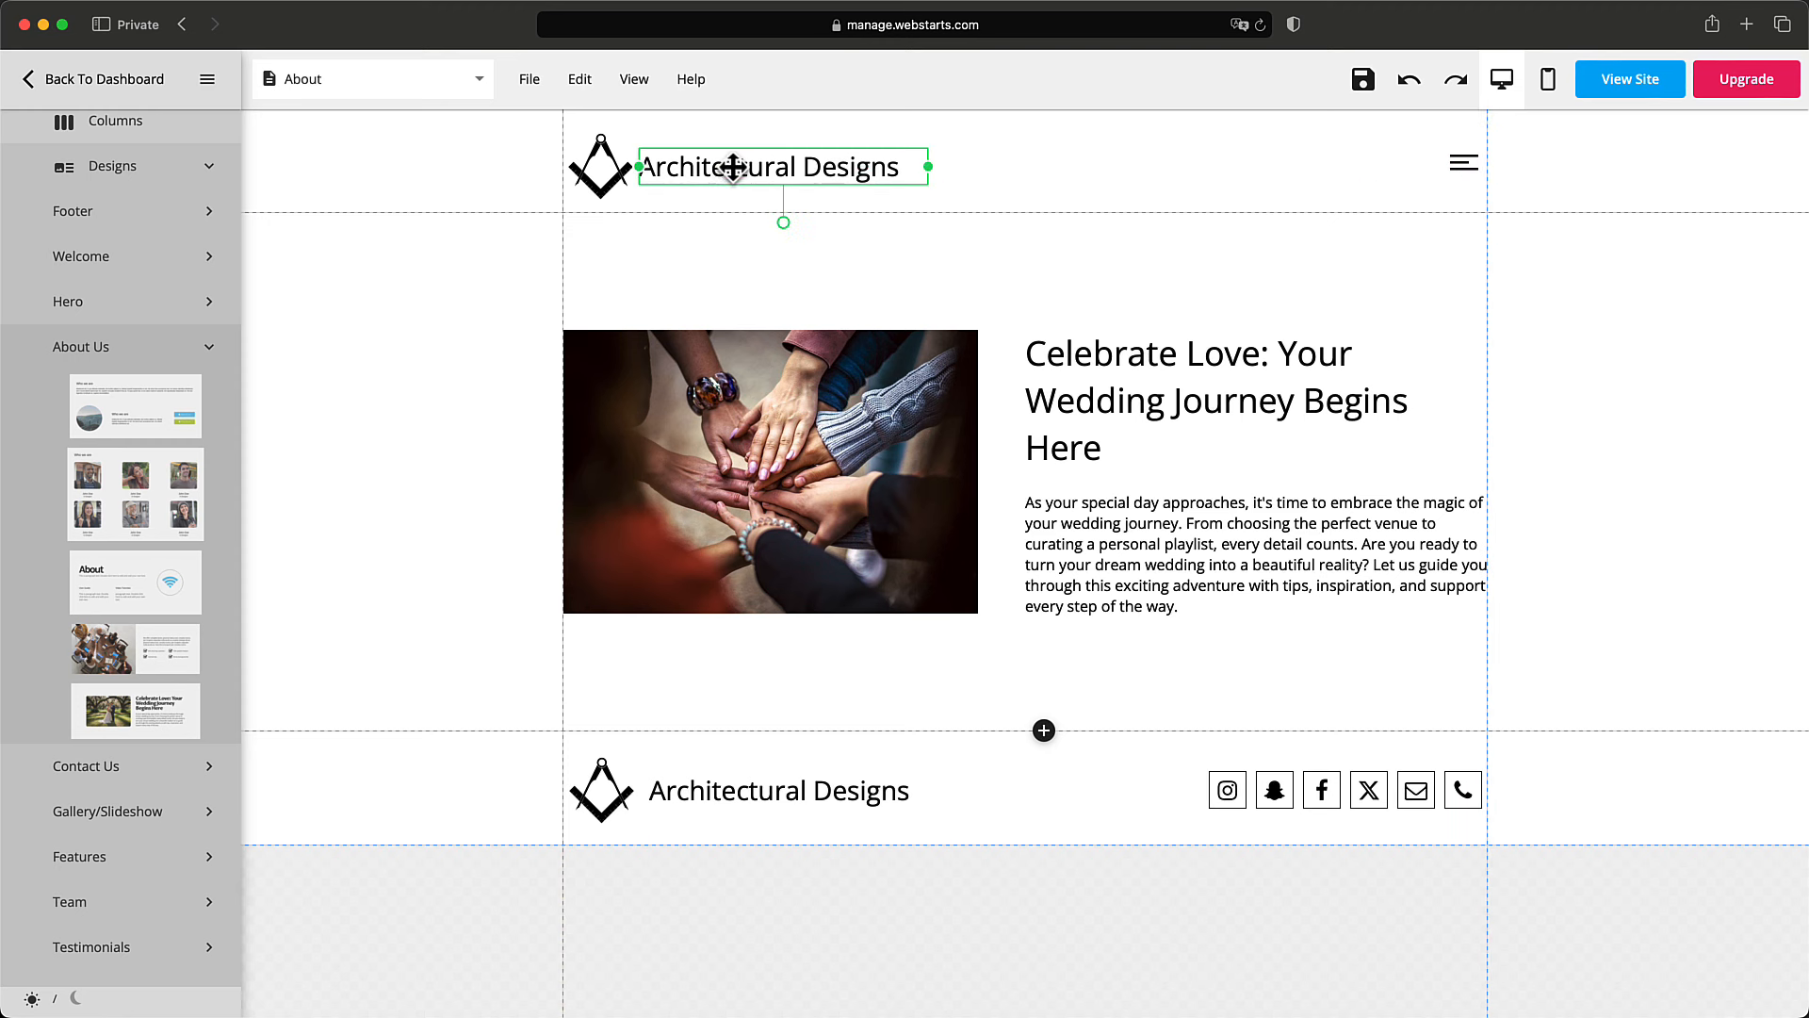
click(769, 209)
click(790, 391)
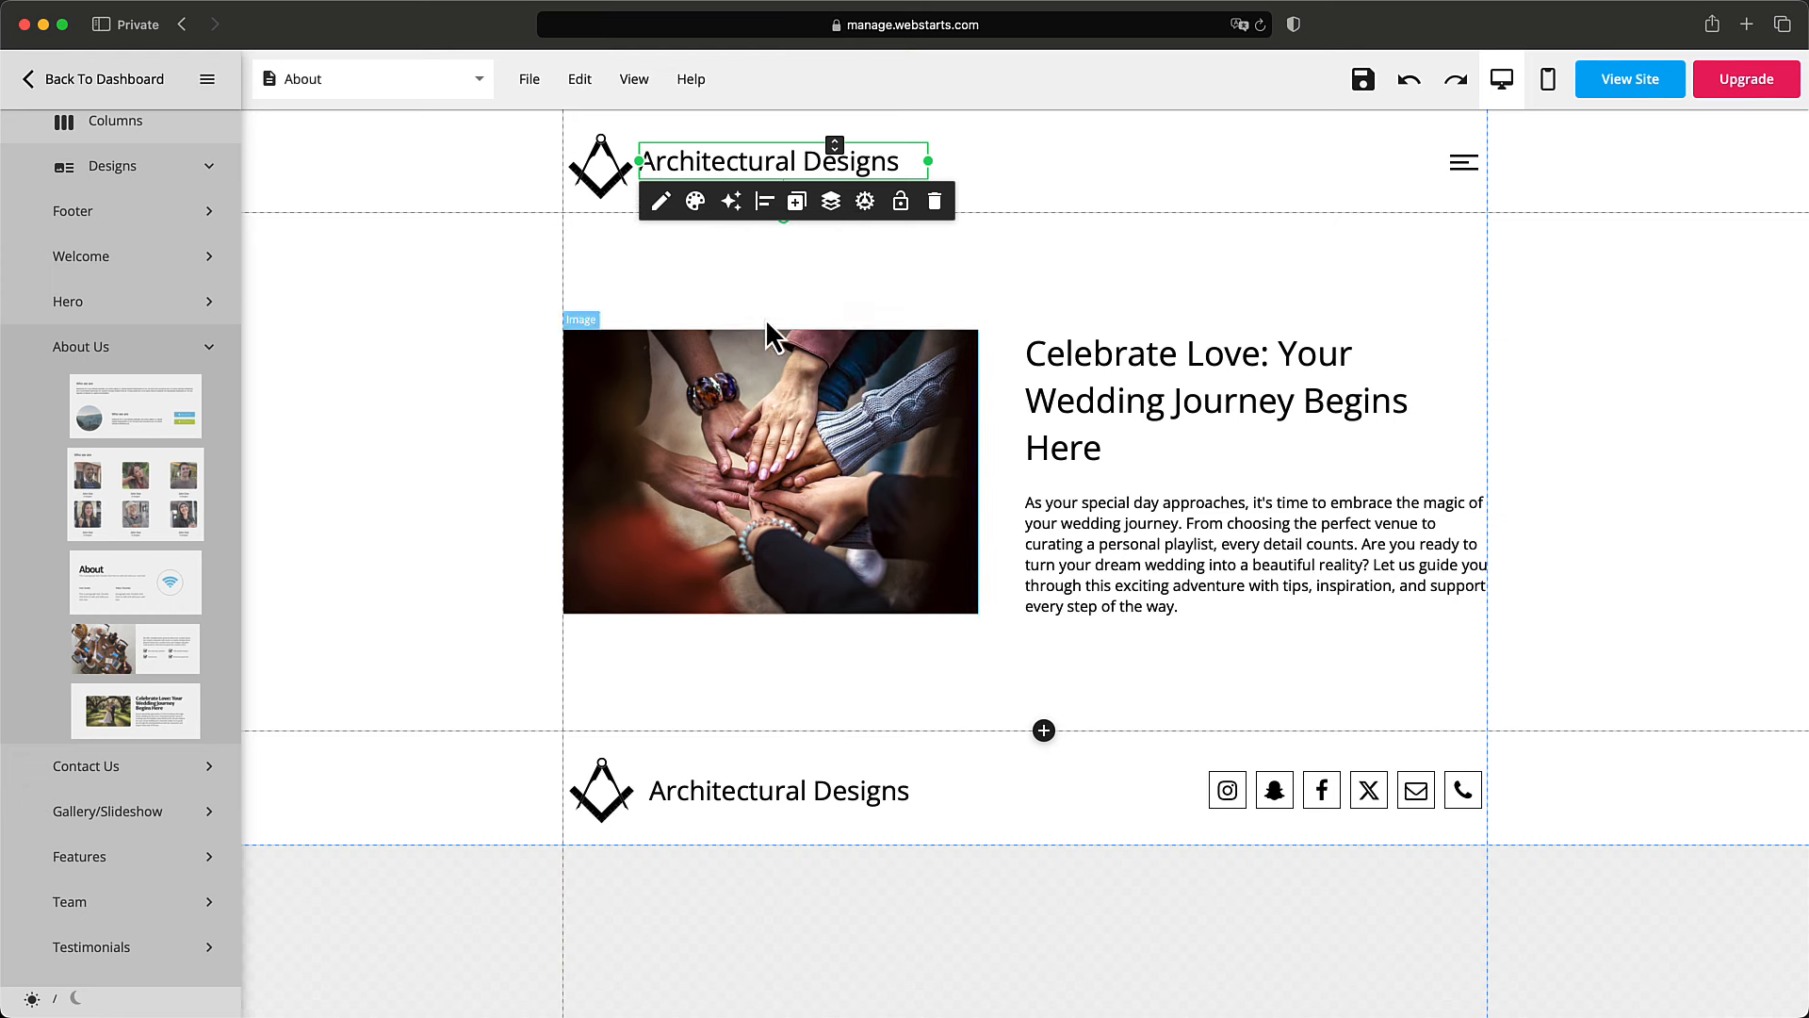
click(608, 175)
click(654, 226)
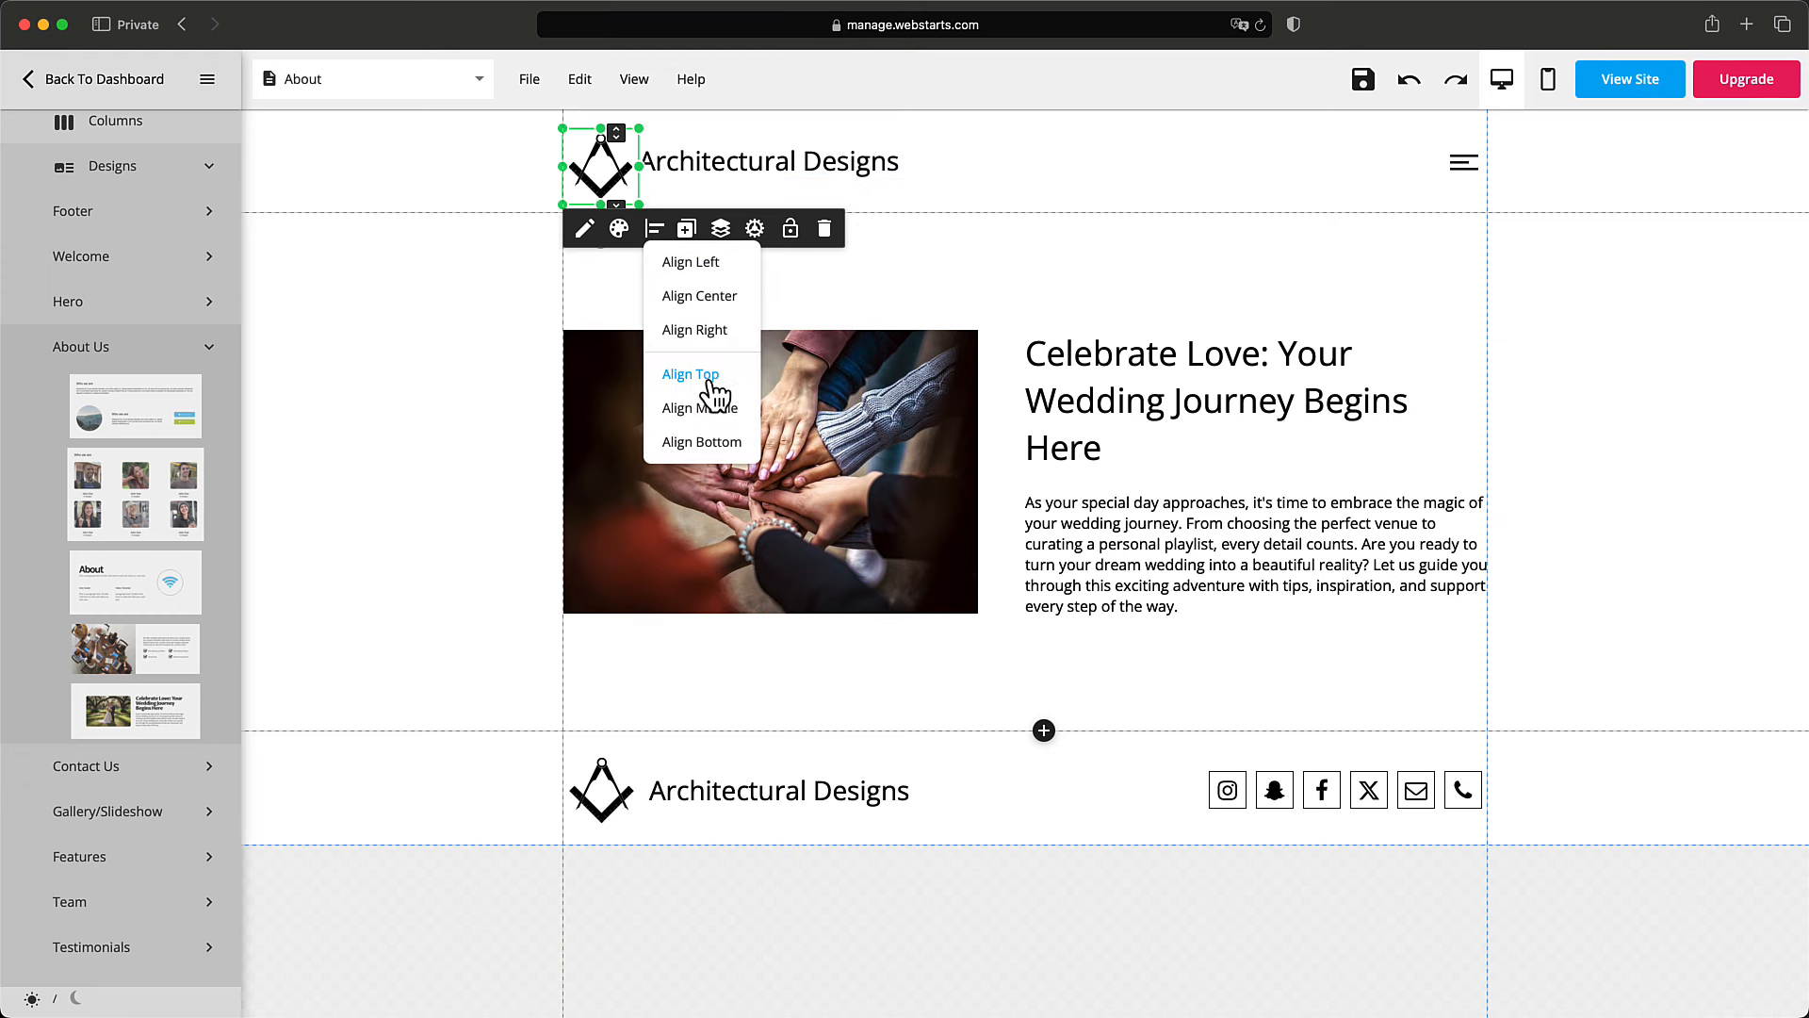
click(720, 406)
click(1337, 237)
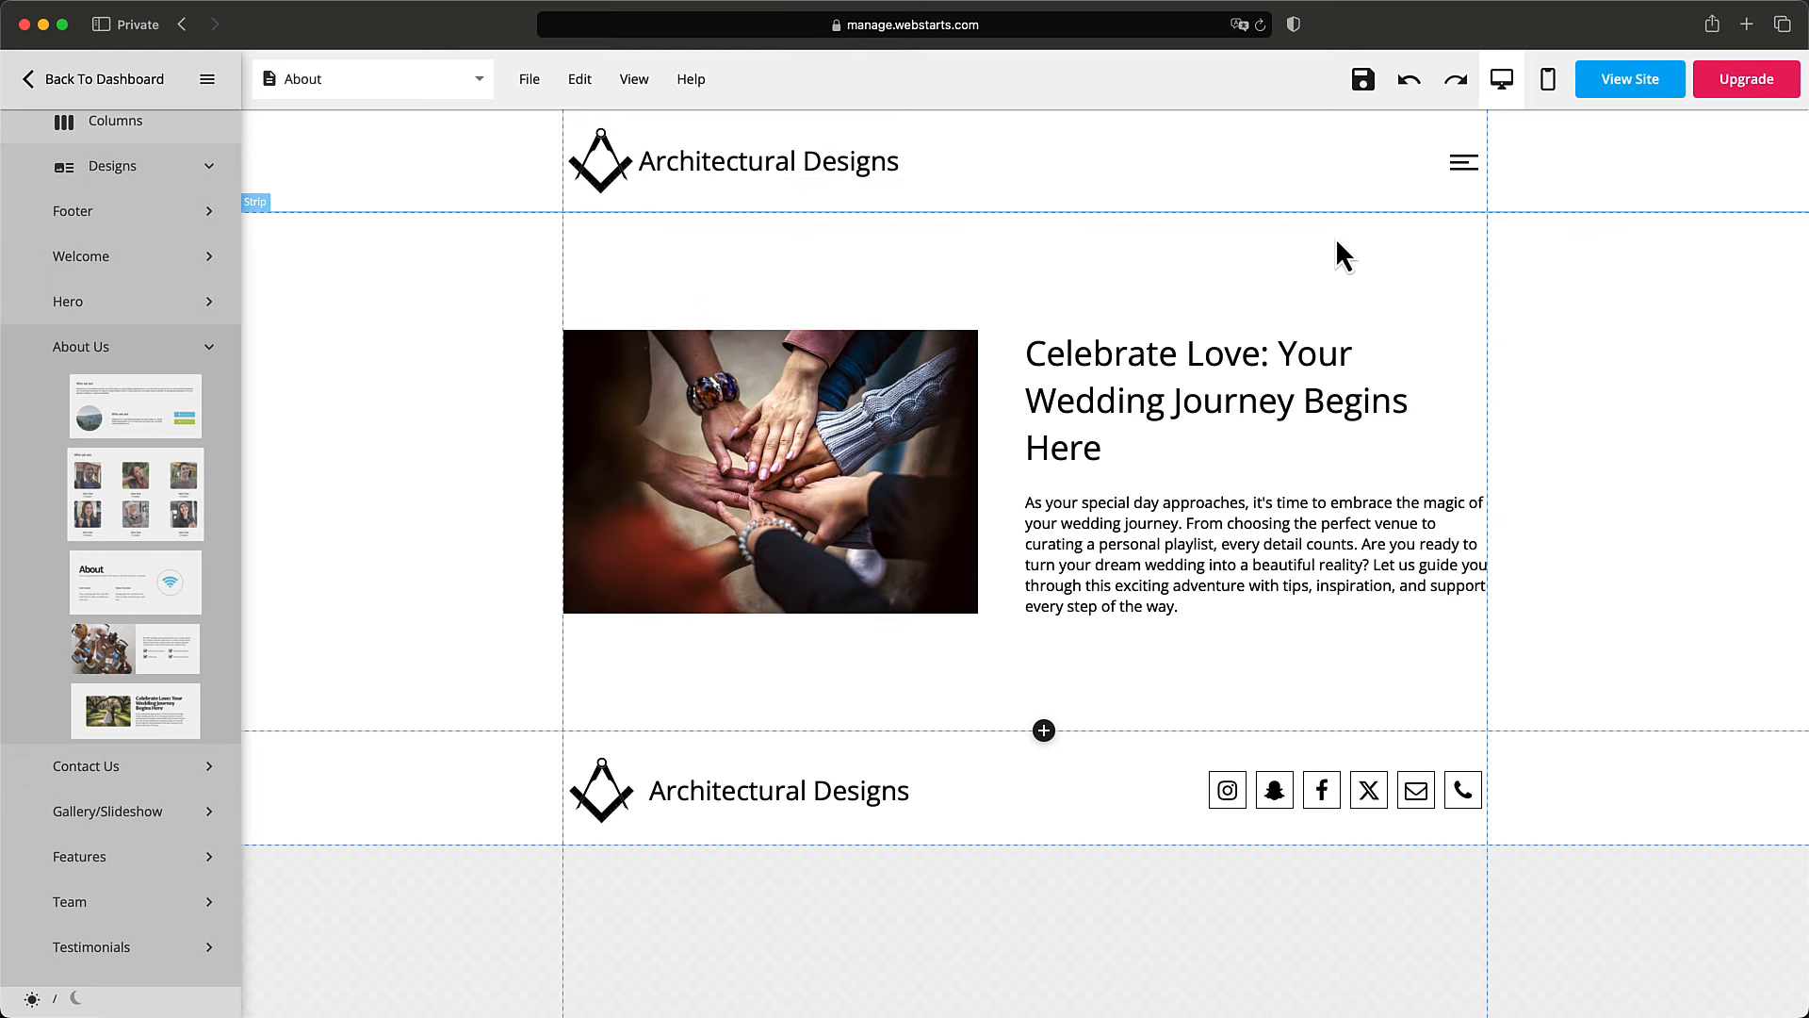
Vertically centre the footer title and social icons in the footer strip.
click(779, 790)
click(774, 745)
click(846, 924)
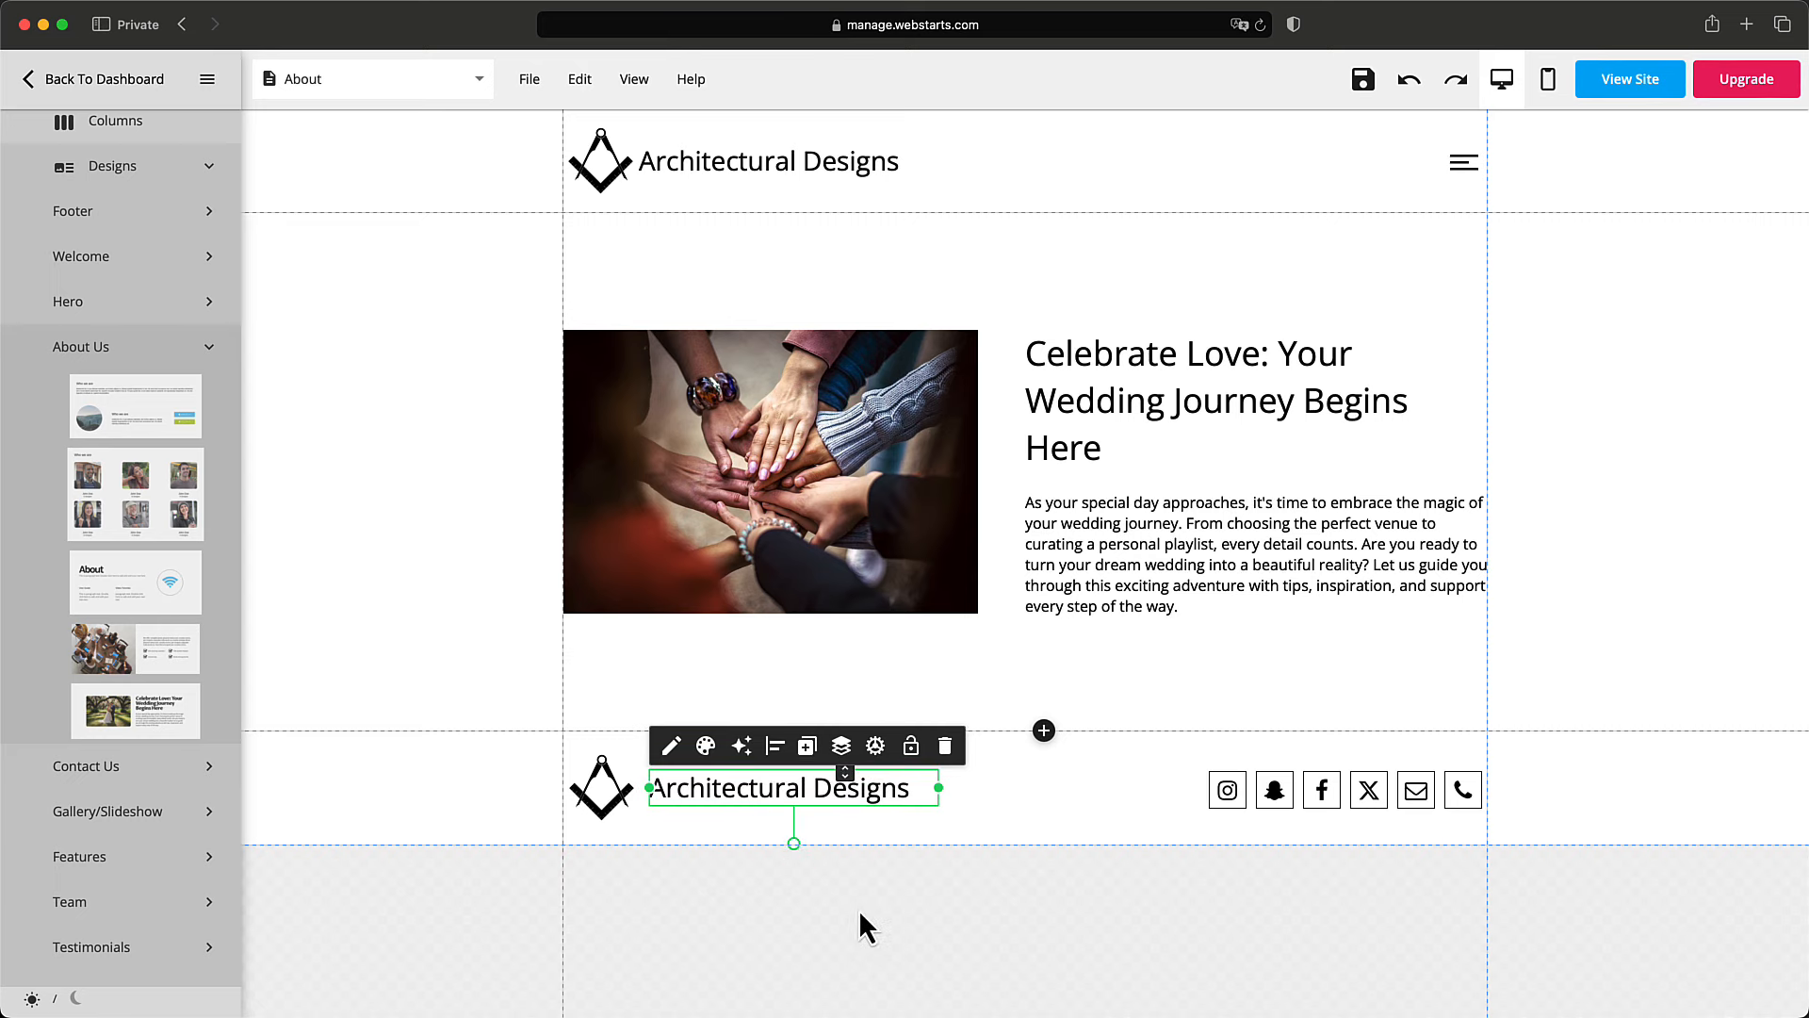
click(1265, 810)
click(1296, 739)
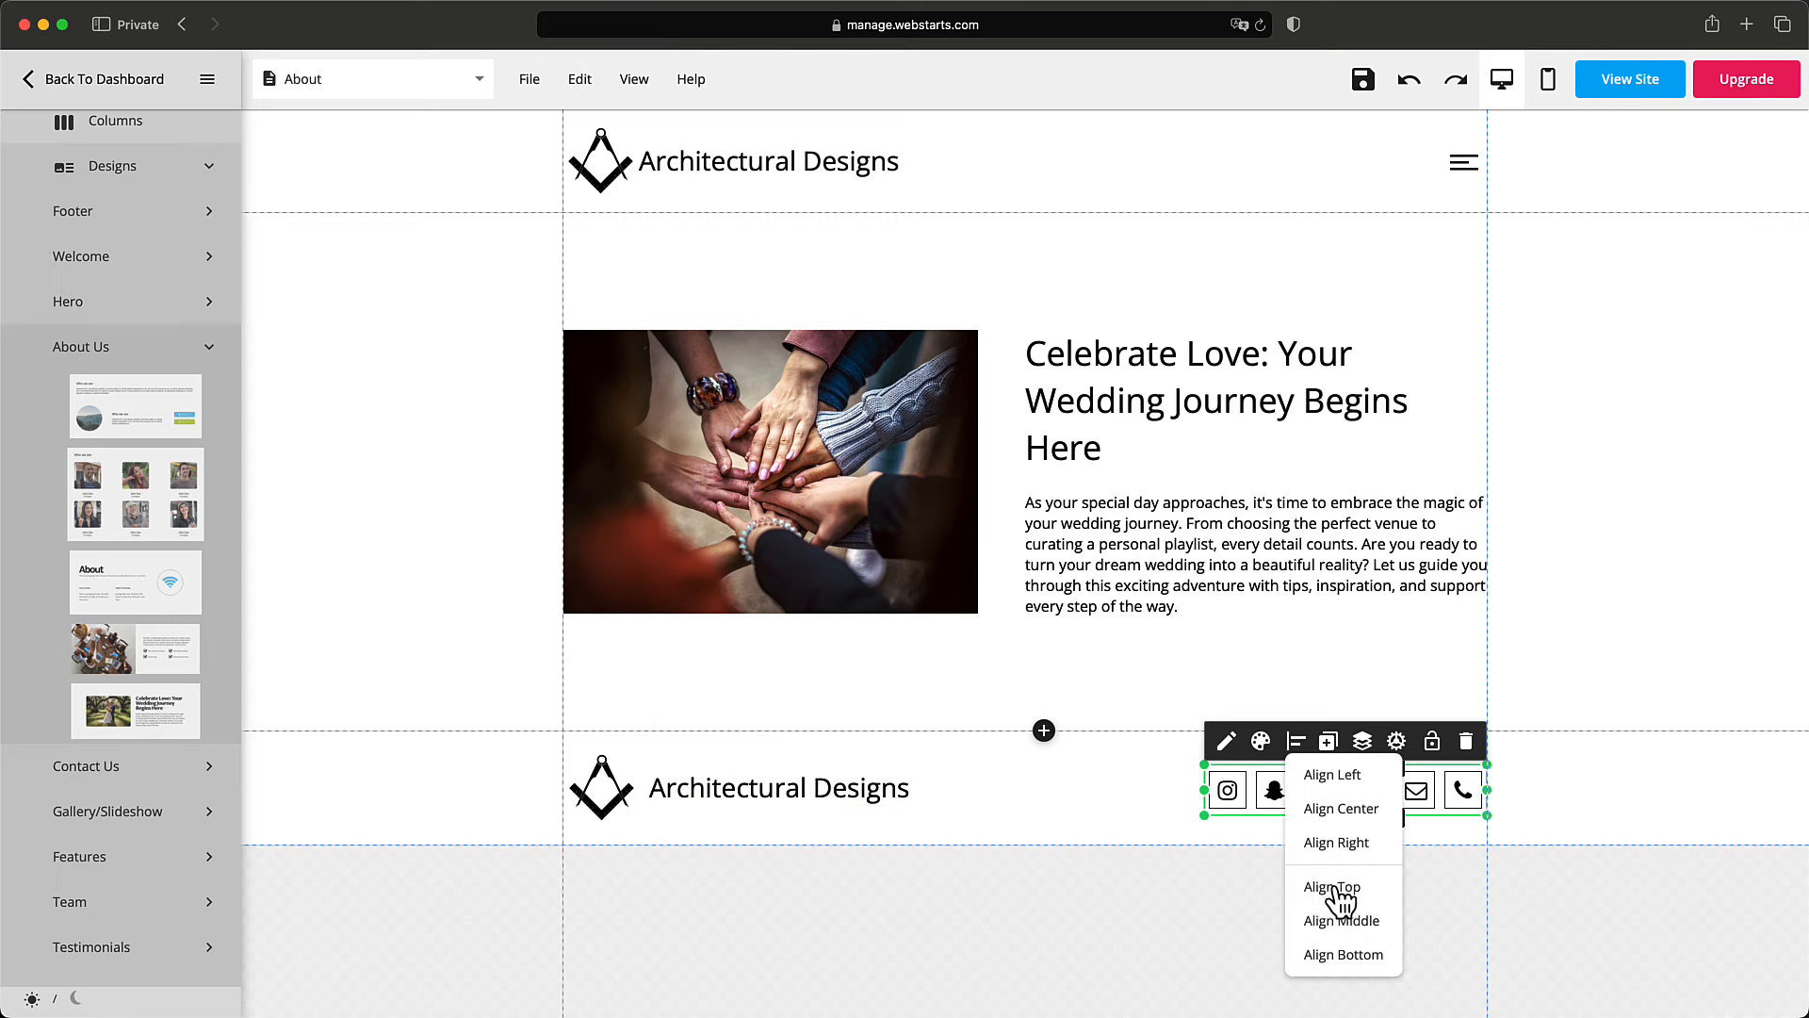
click(1331, 924)
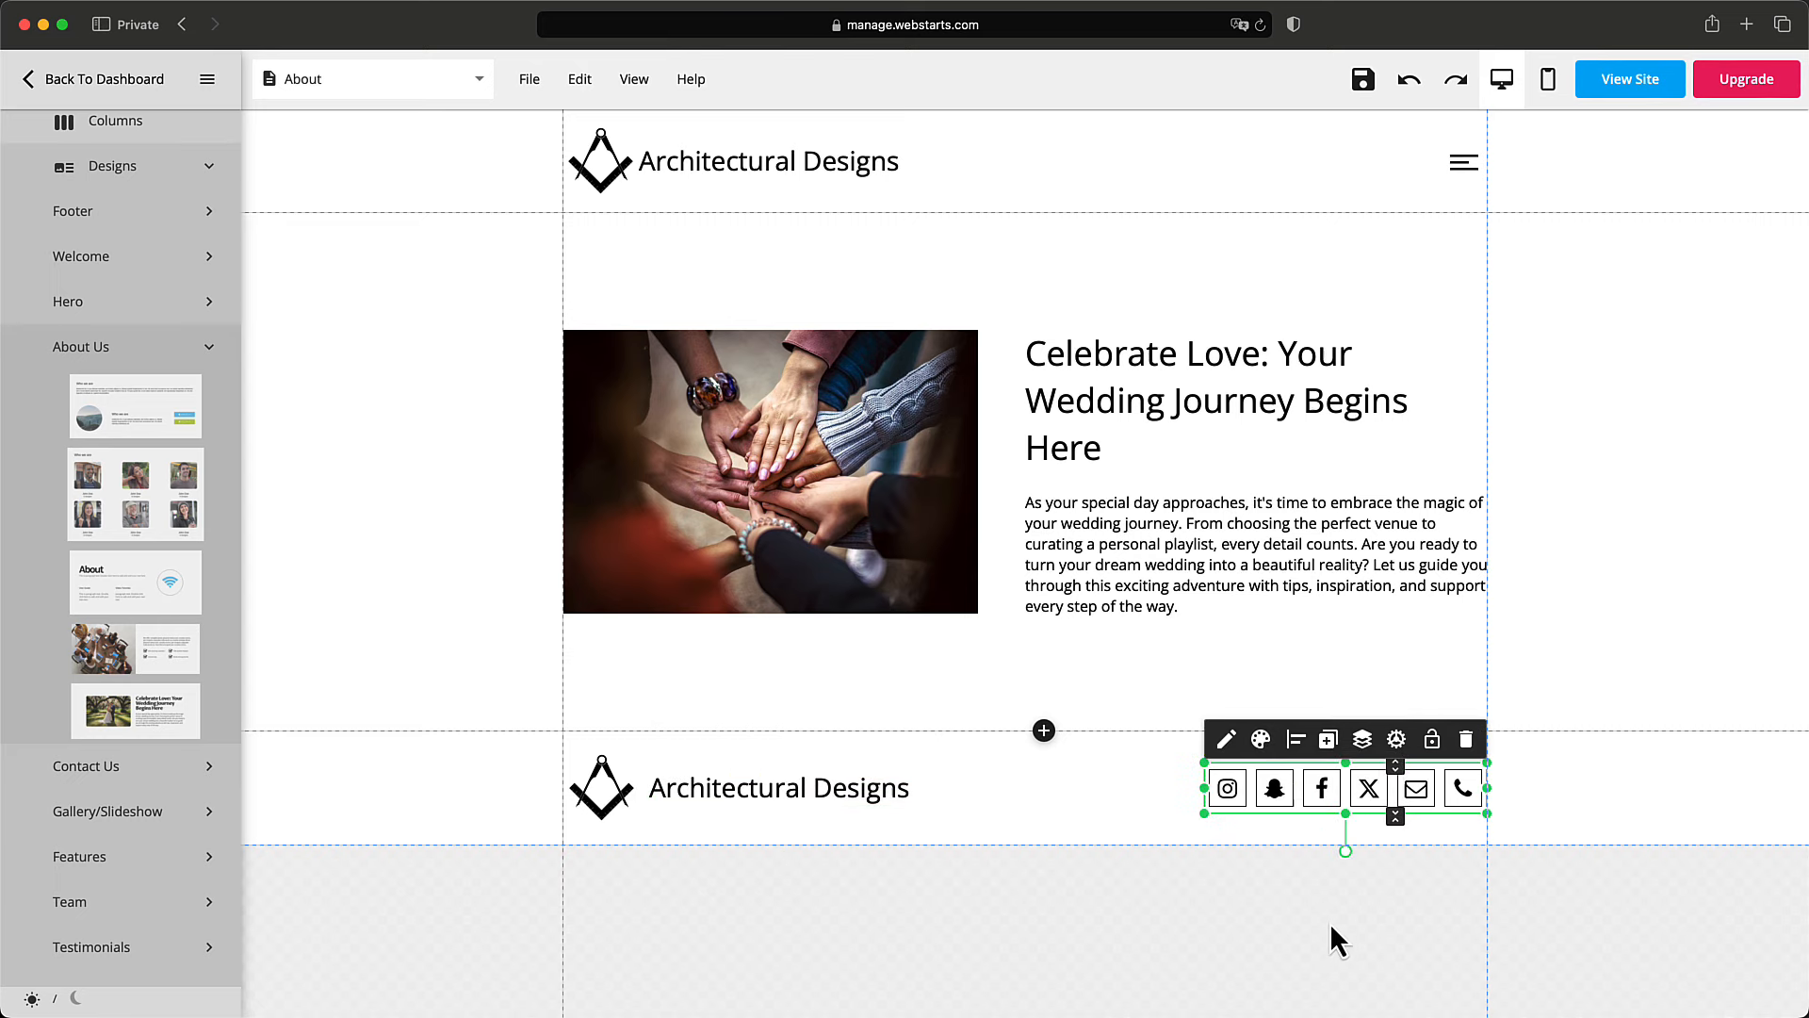
click(1553, 87)
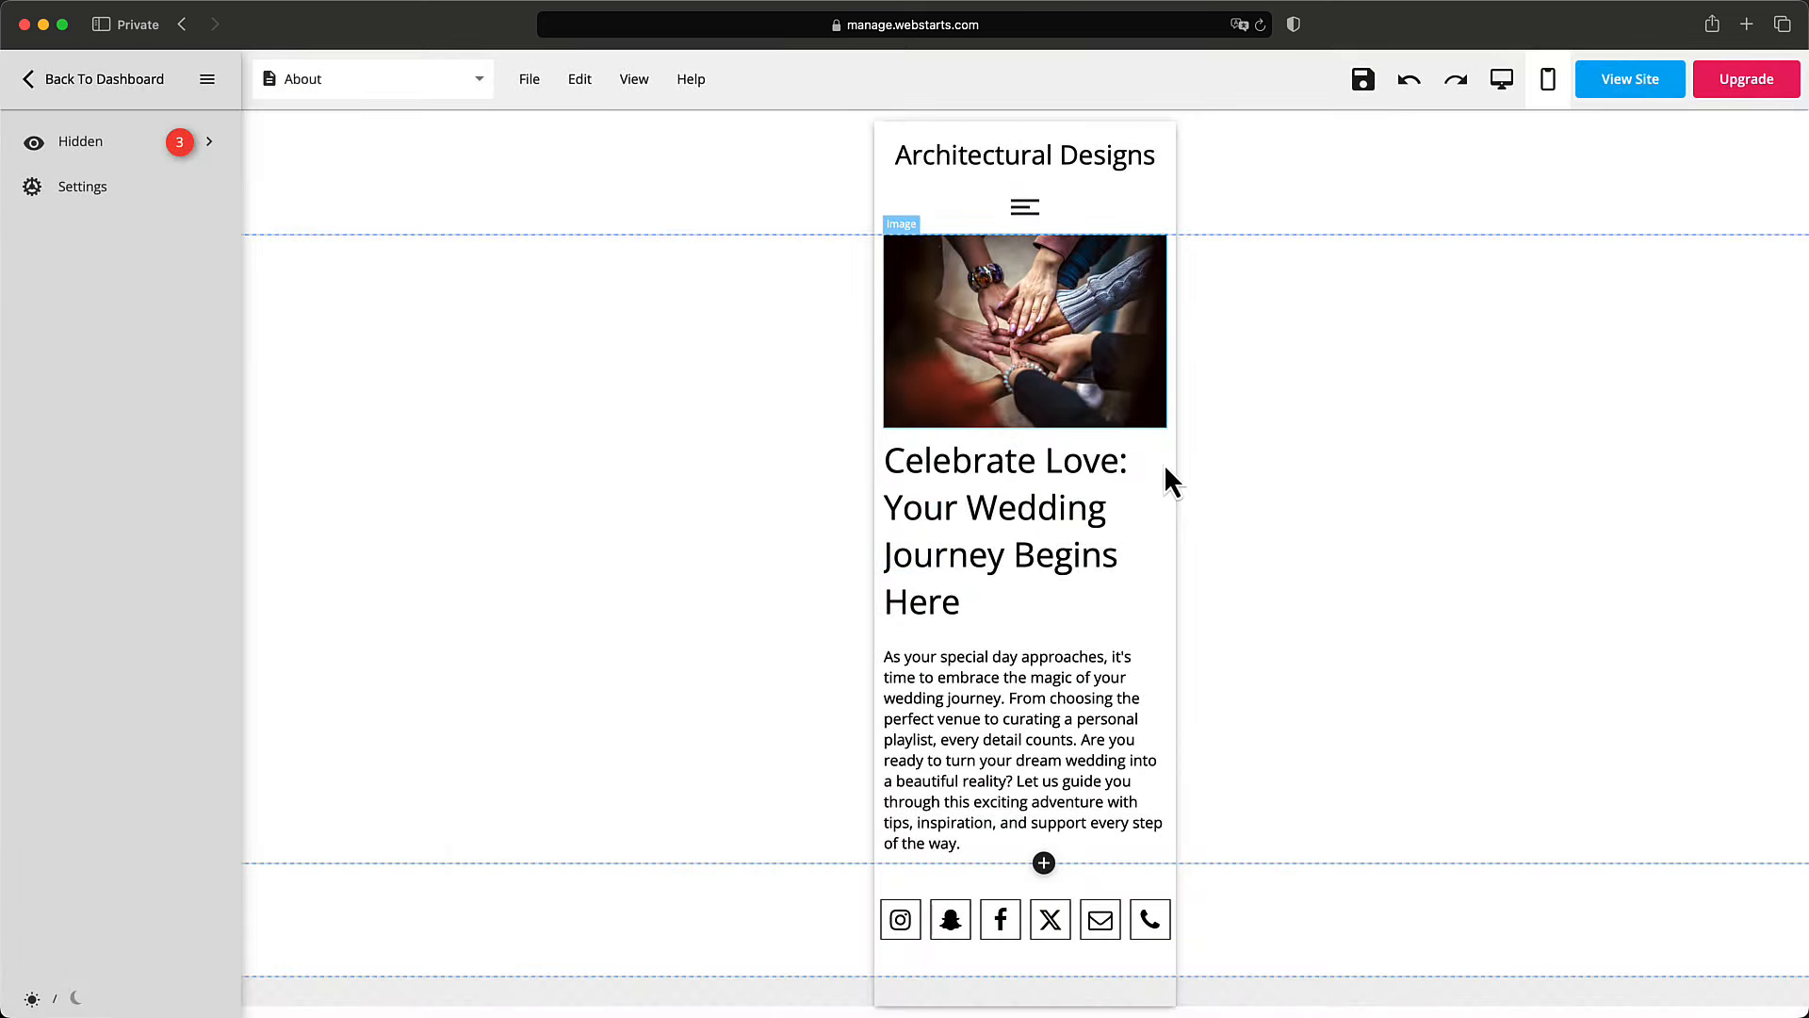
In the mobile layout, list the elements hidden on mobile.
click(1503, 81)
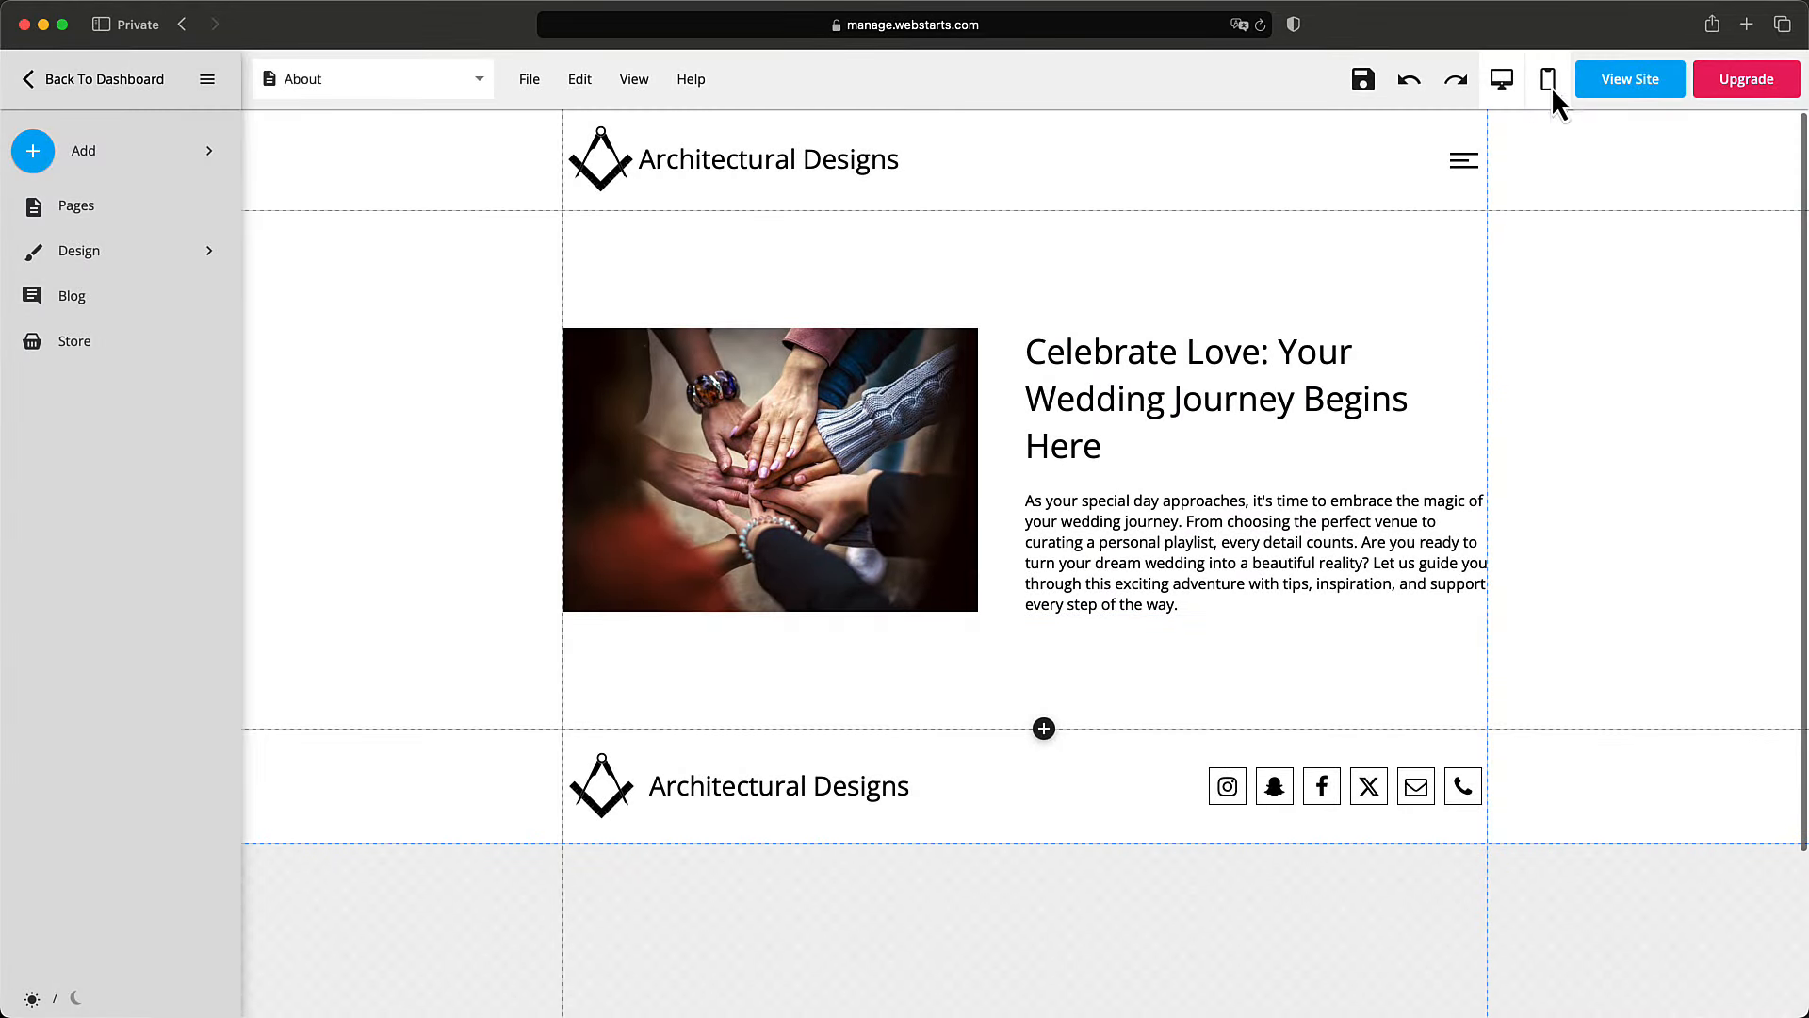
click(1548, 83)
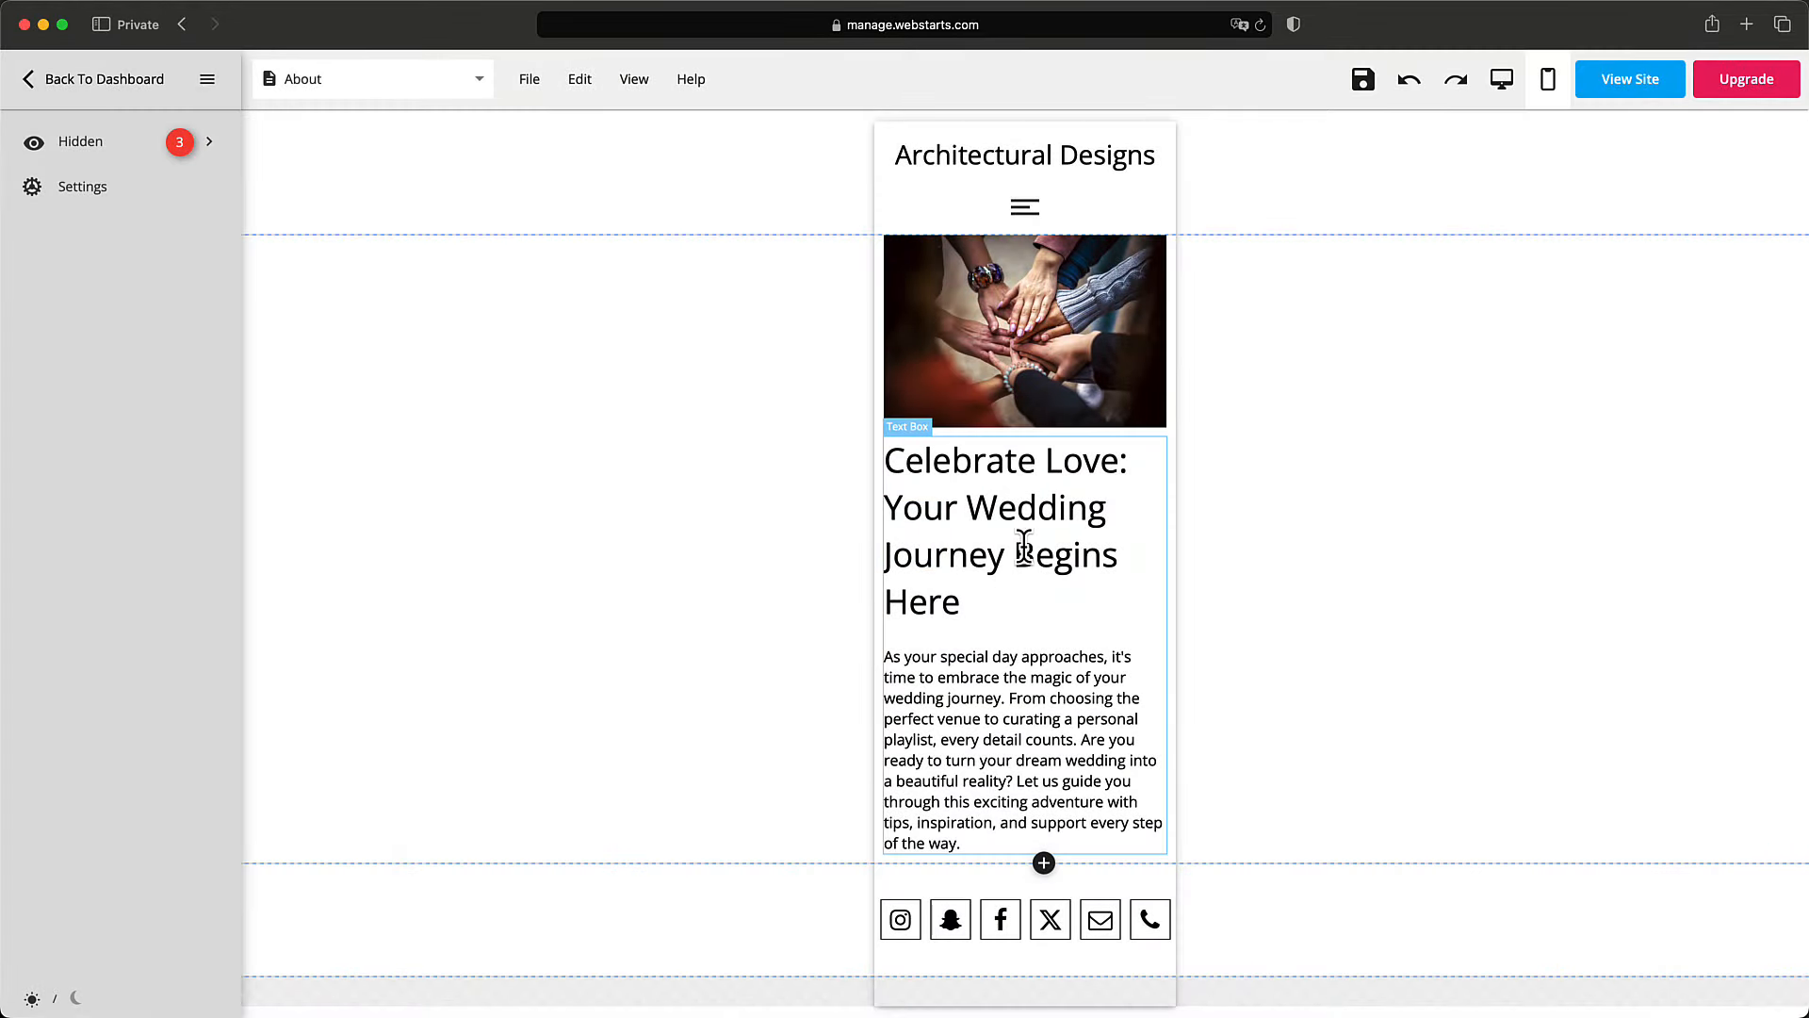
click(1012, 394)
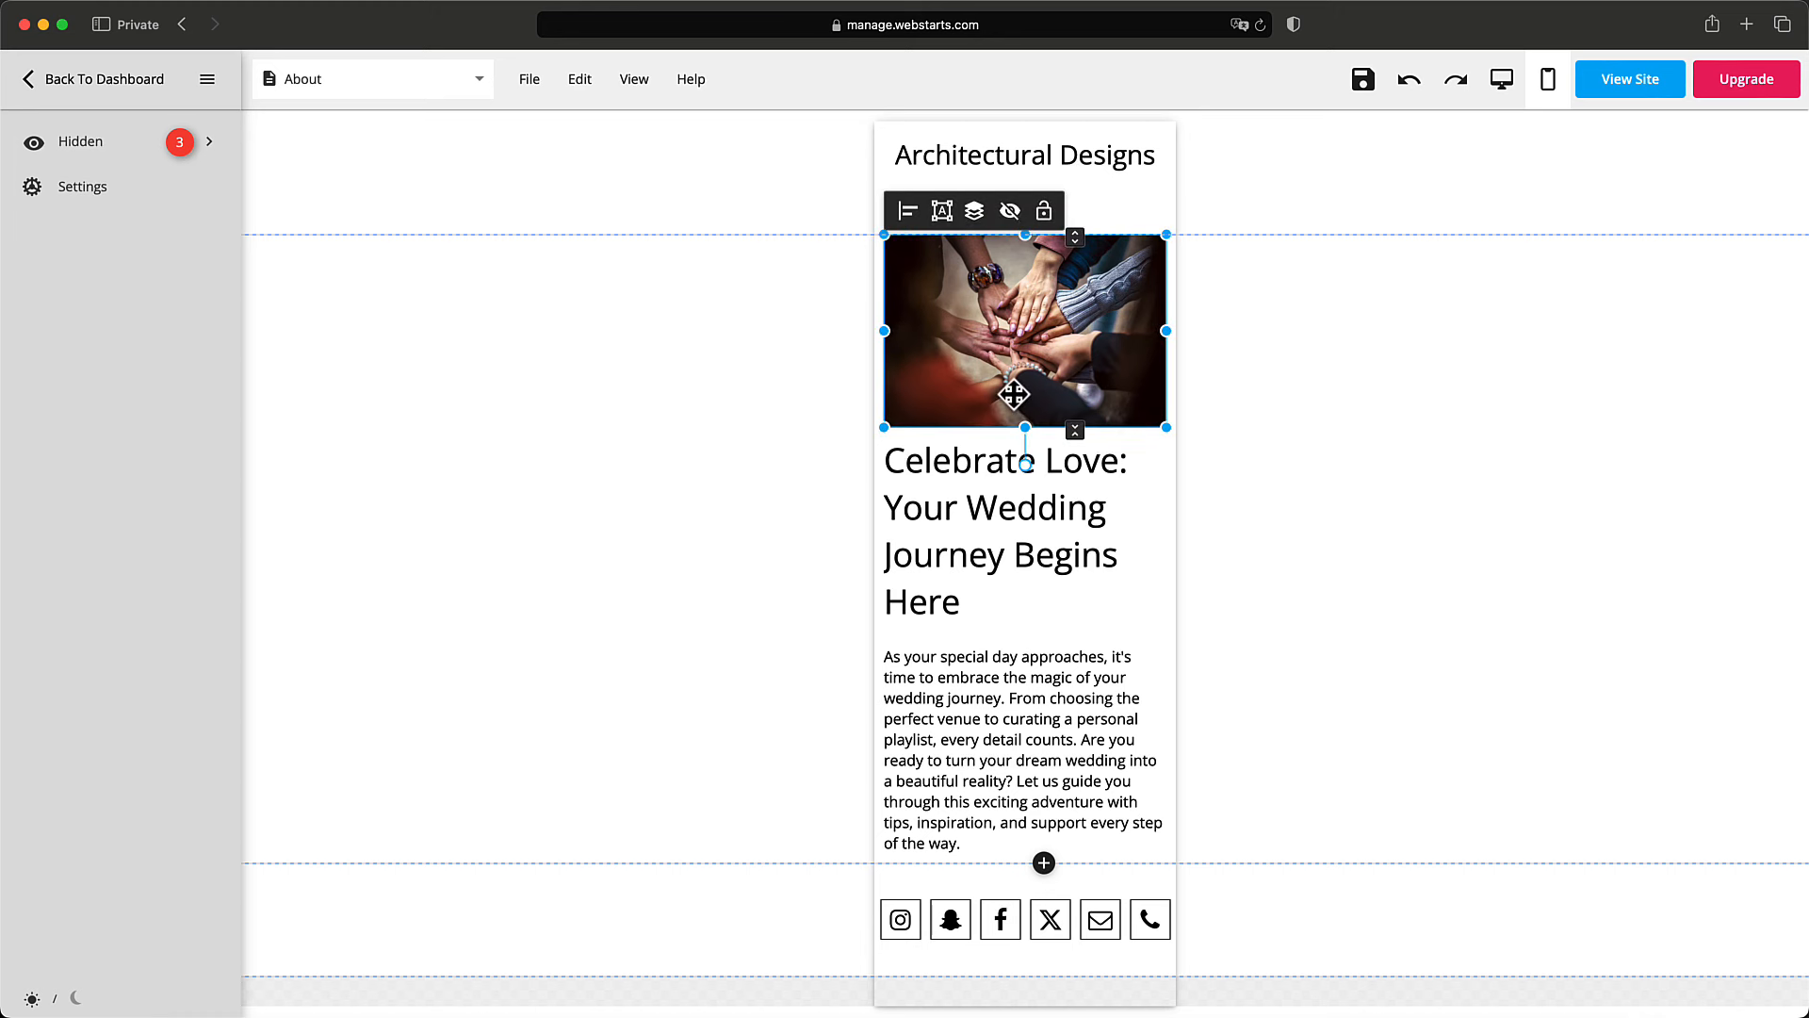
click(208, 148)
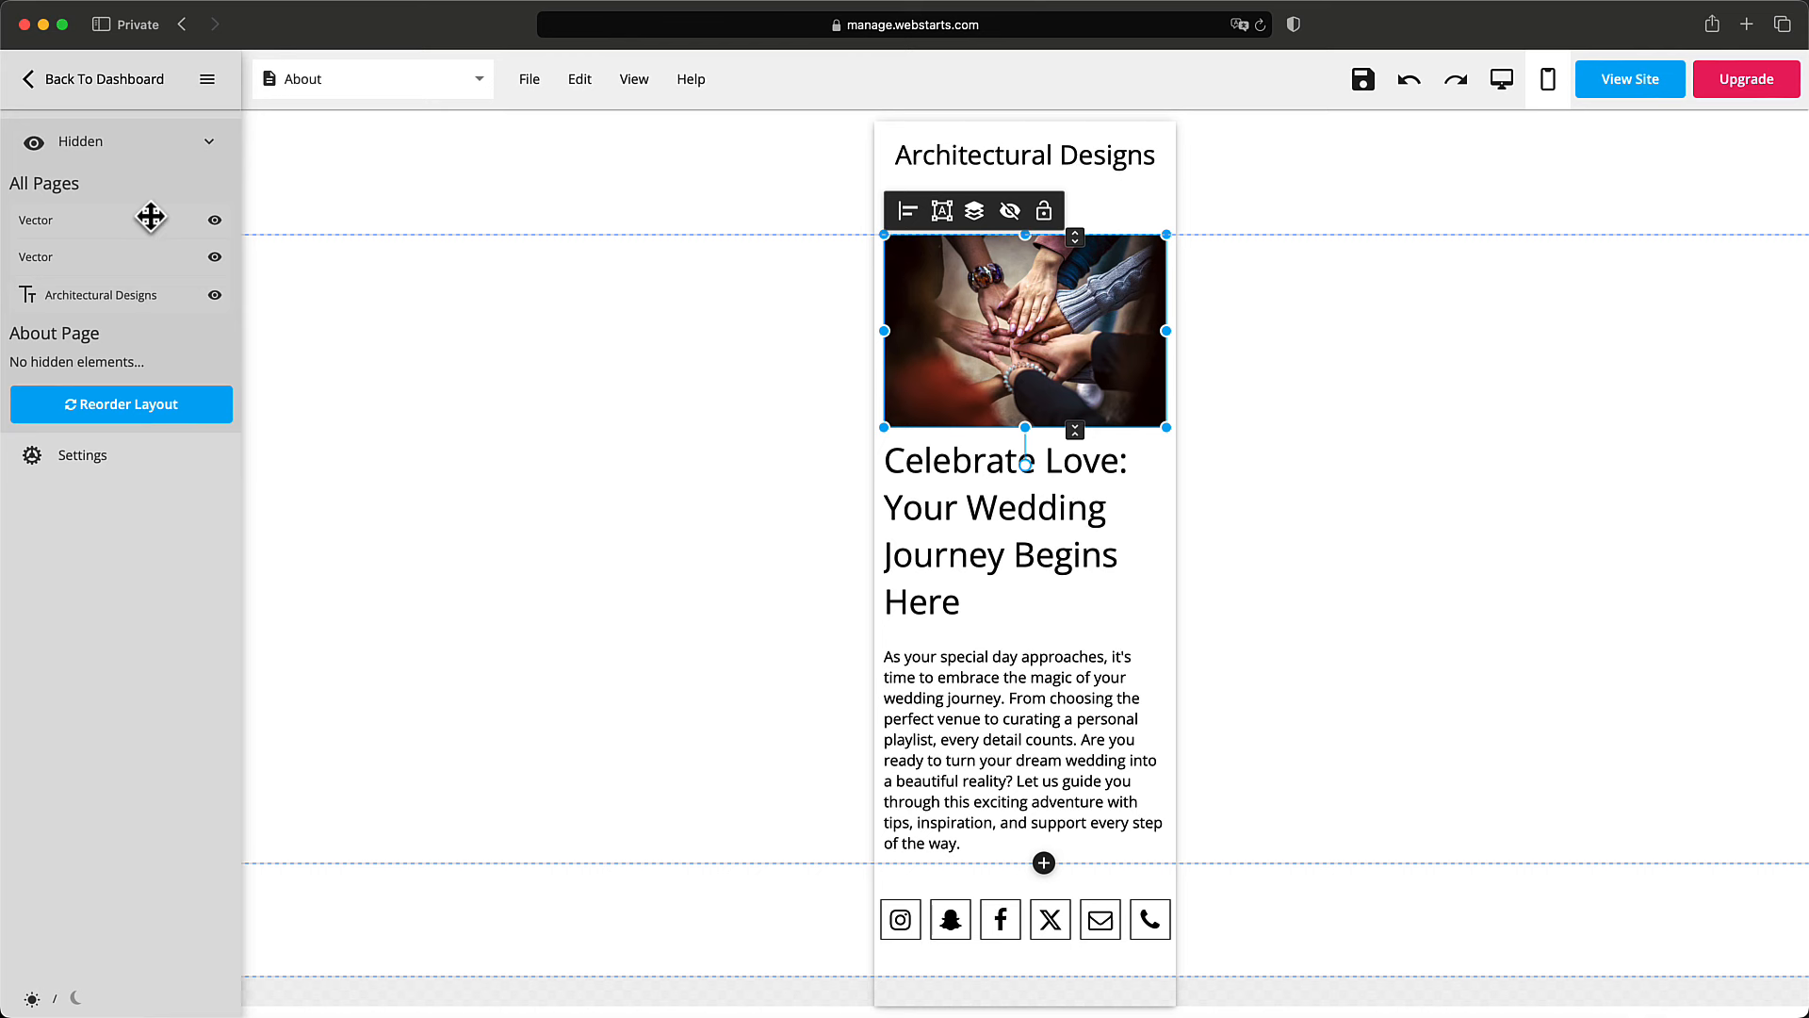
Unhide the header logo, footer logo and footer title on mobile.
click(1233, 289)
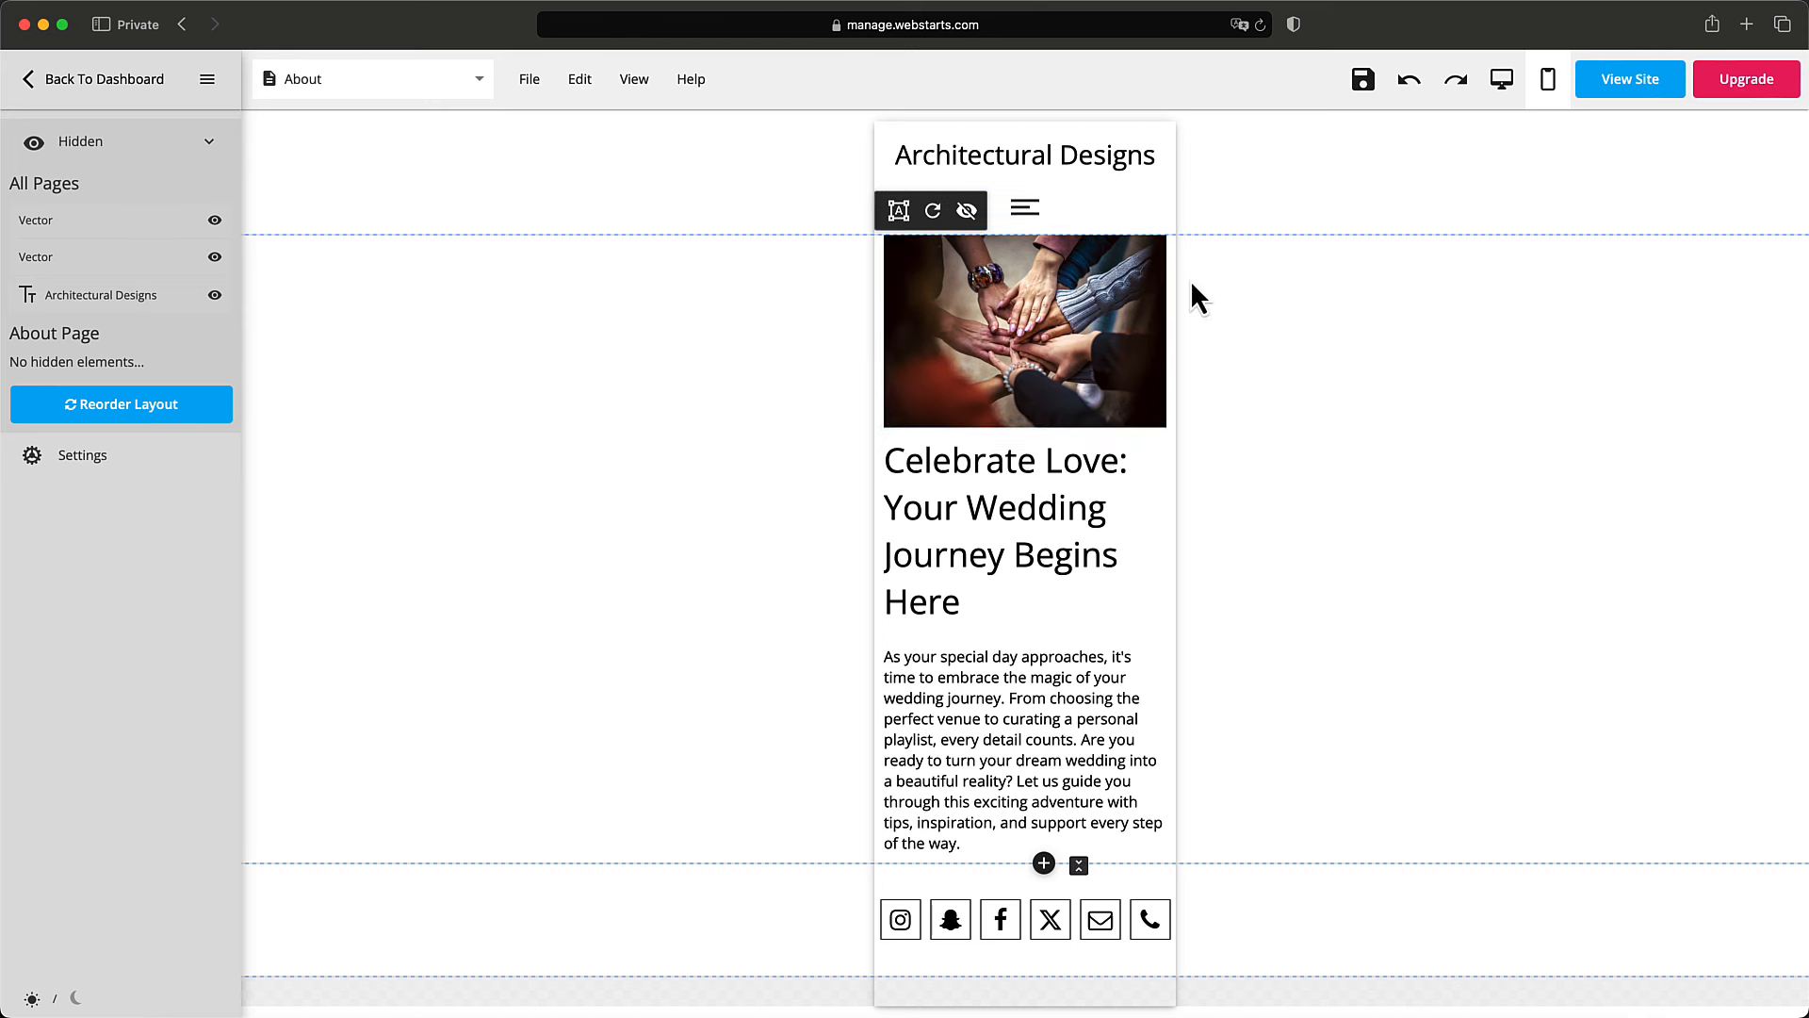
click(215, 220)
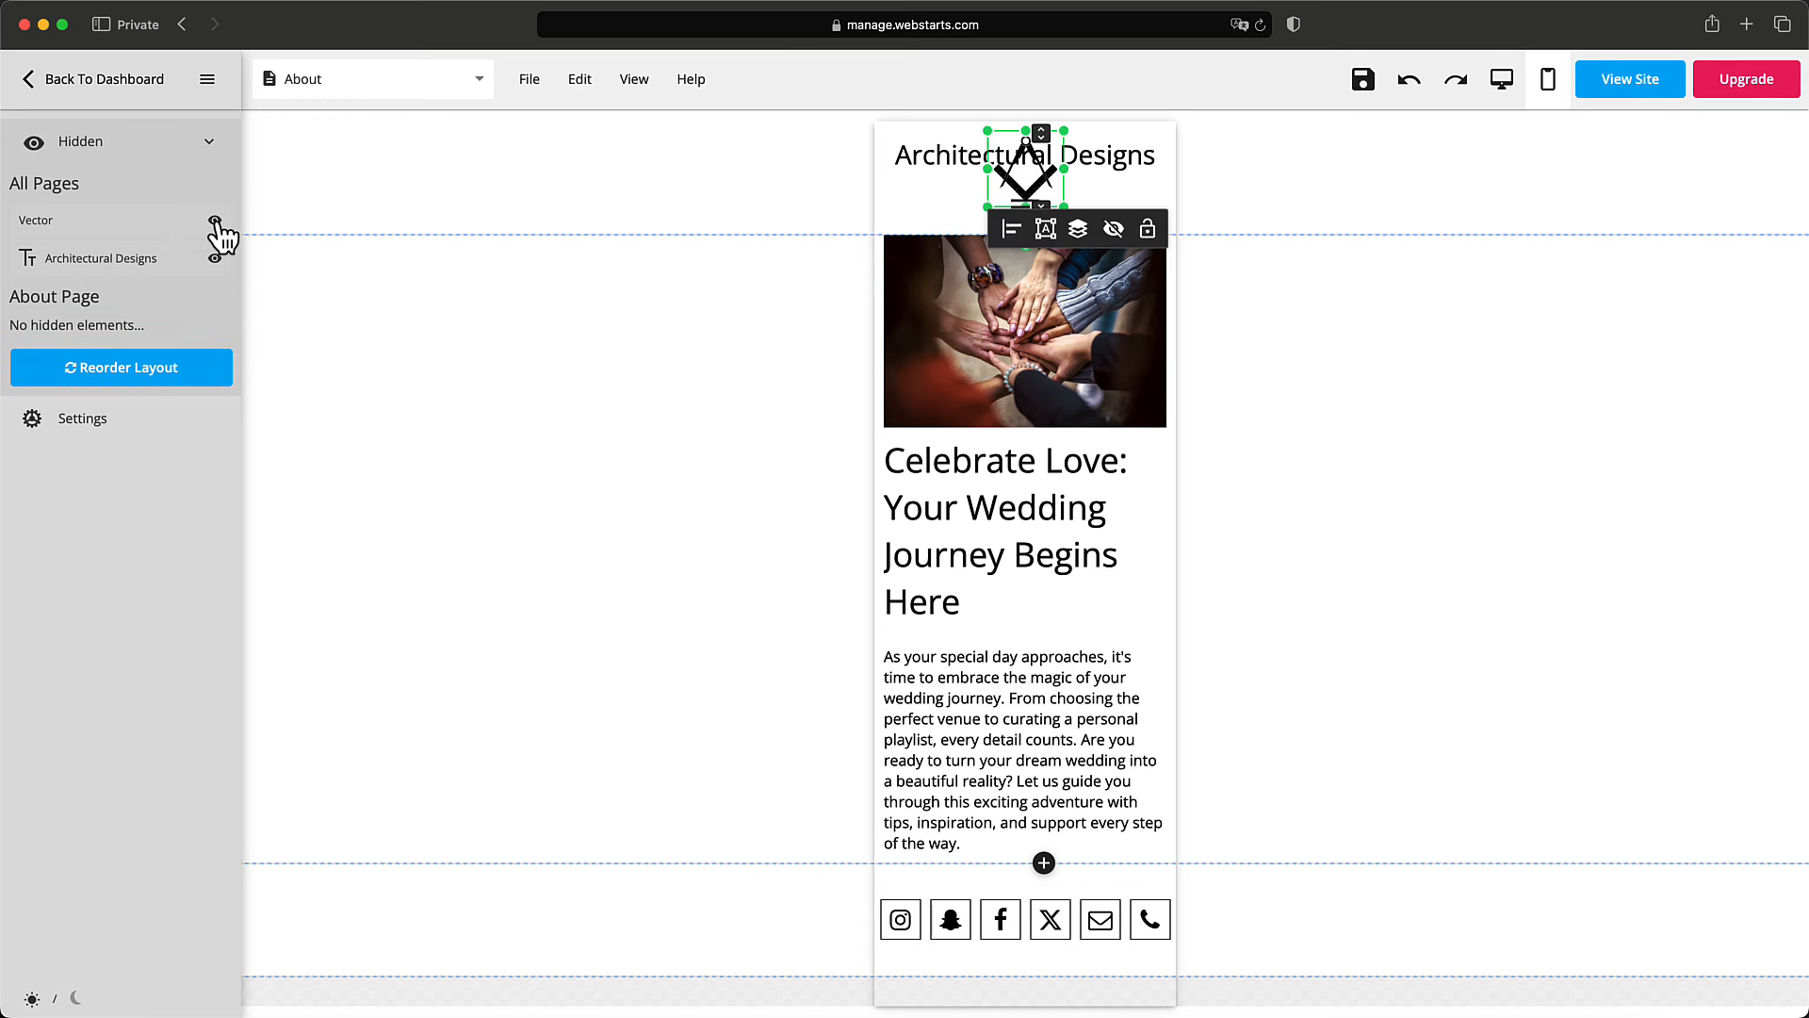
click(216, 225)
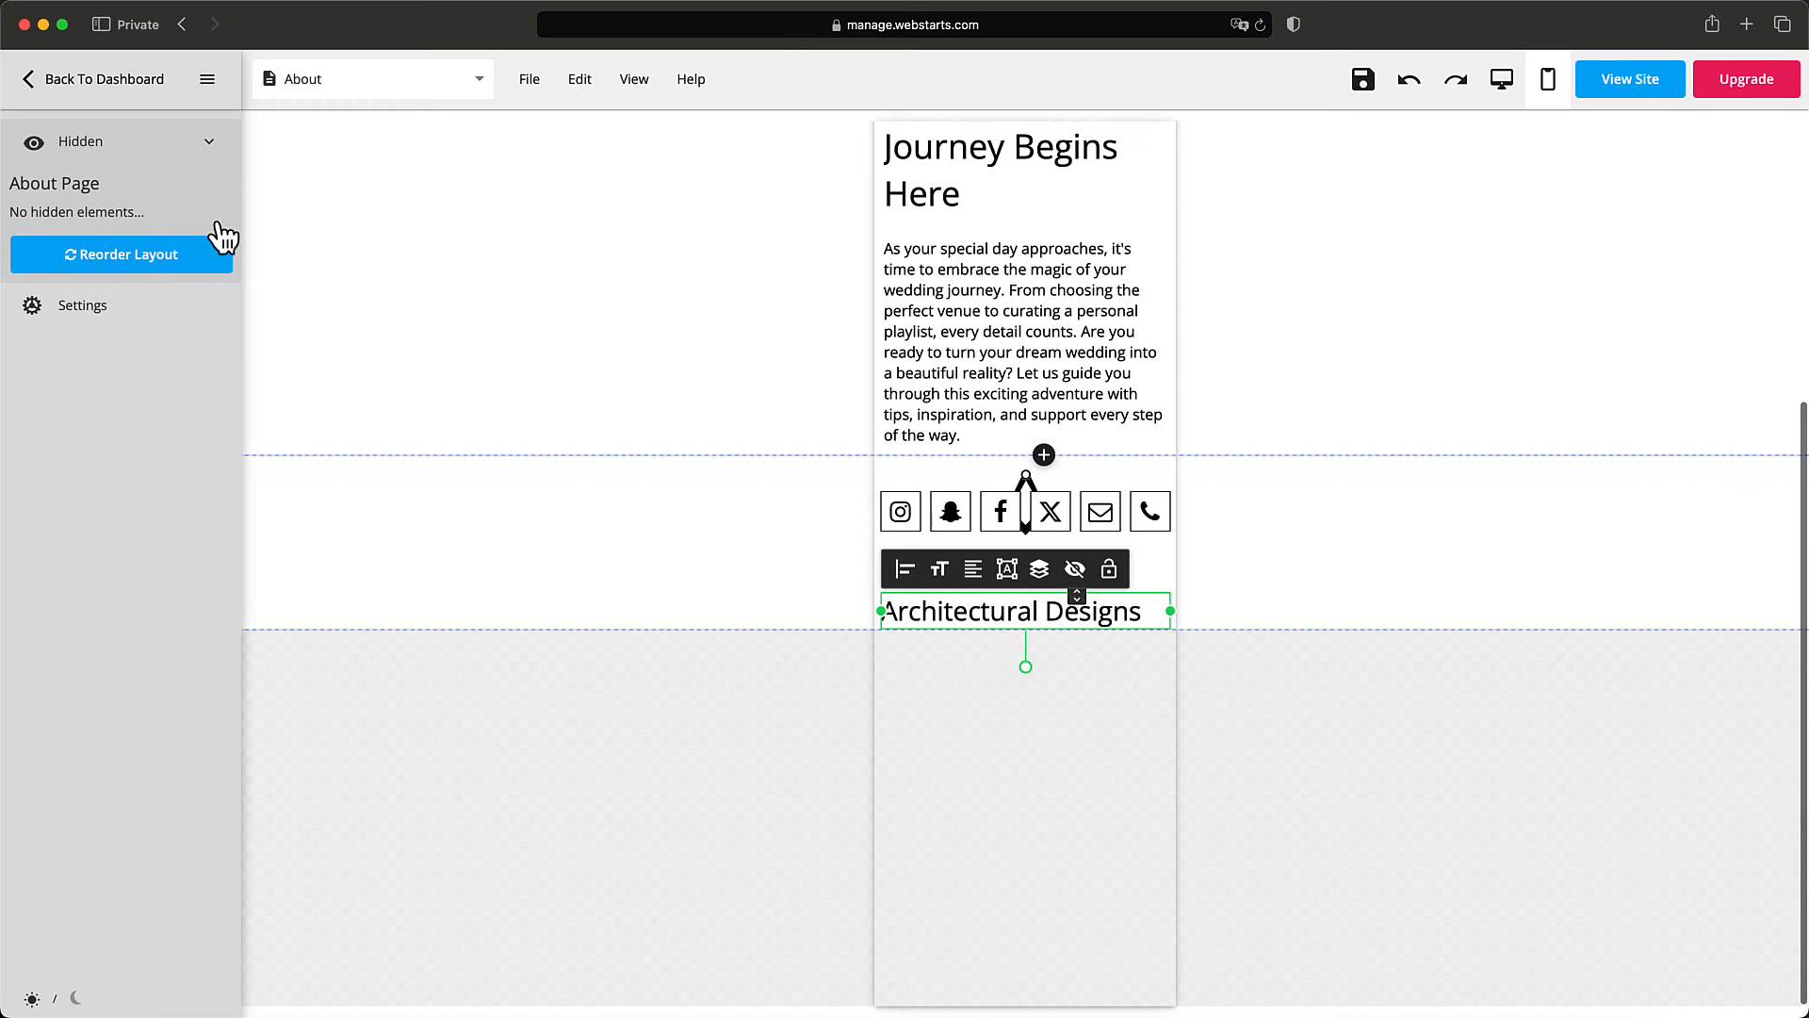
click(1187, 733)
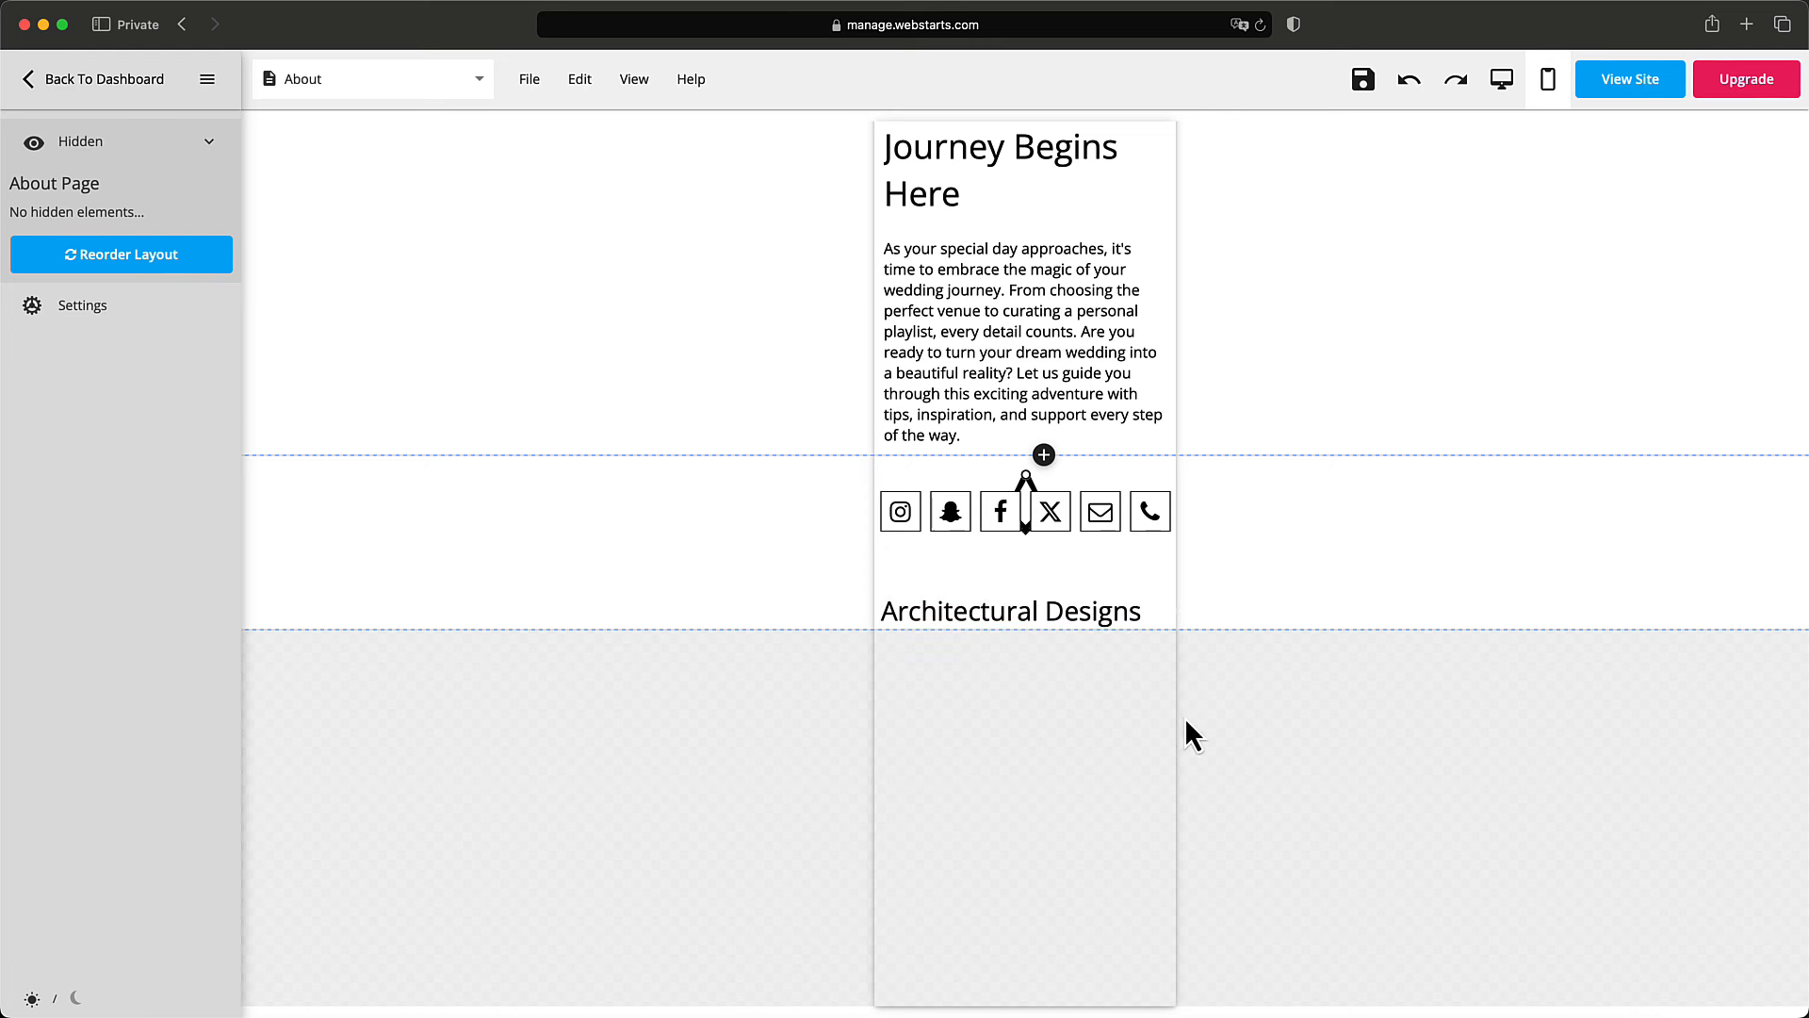
Reorder the mobile header to stack logo, title and menu vertically.
scroll(1185, 717, up, 5)
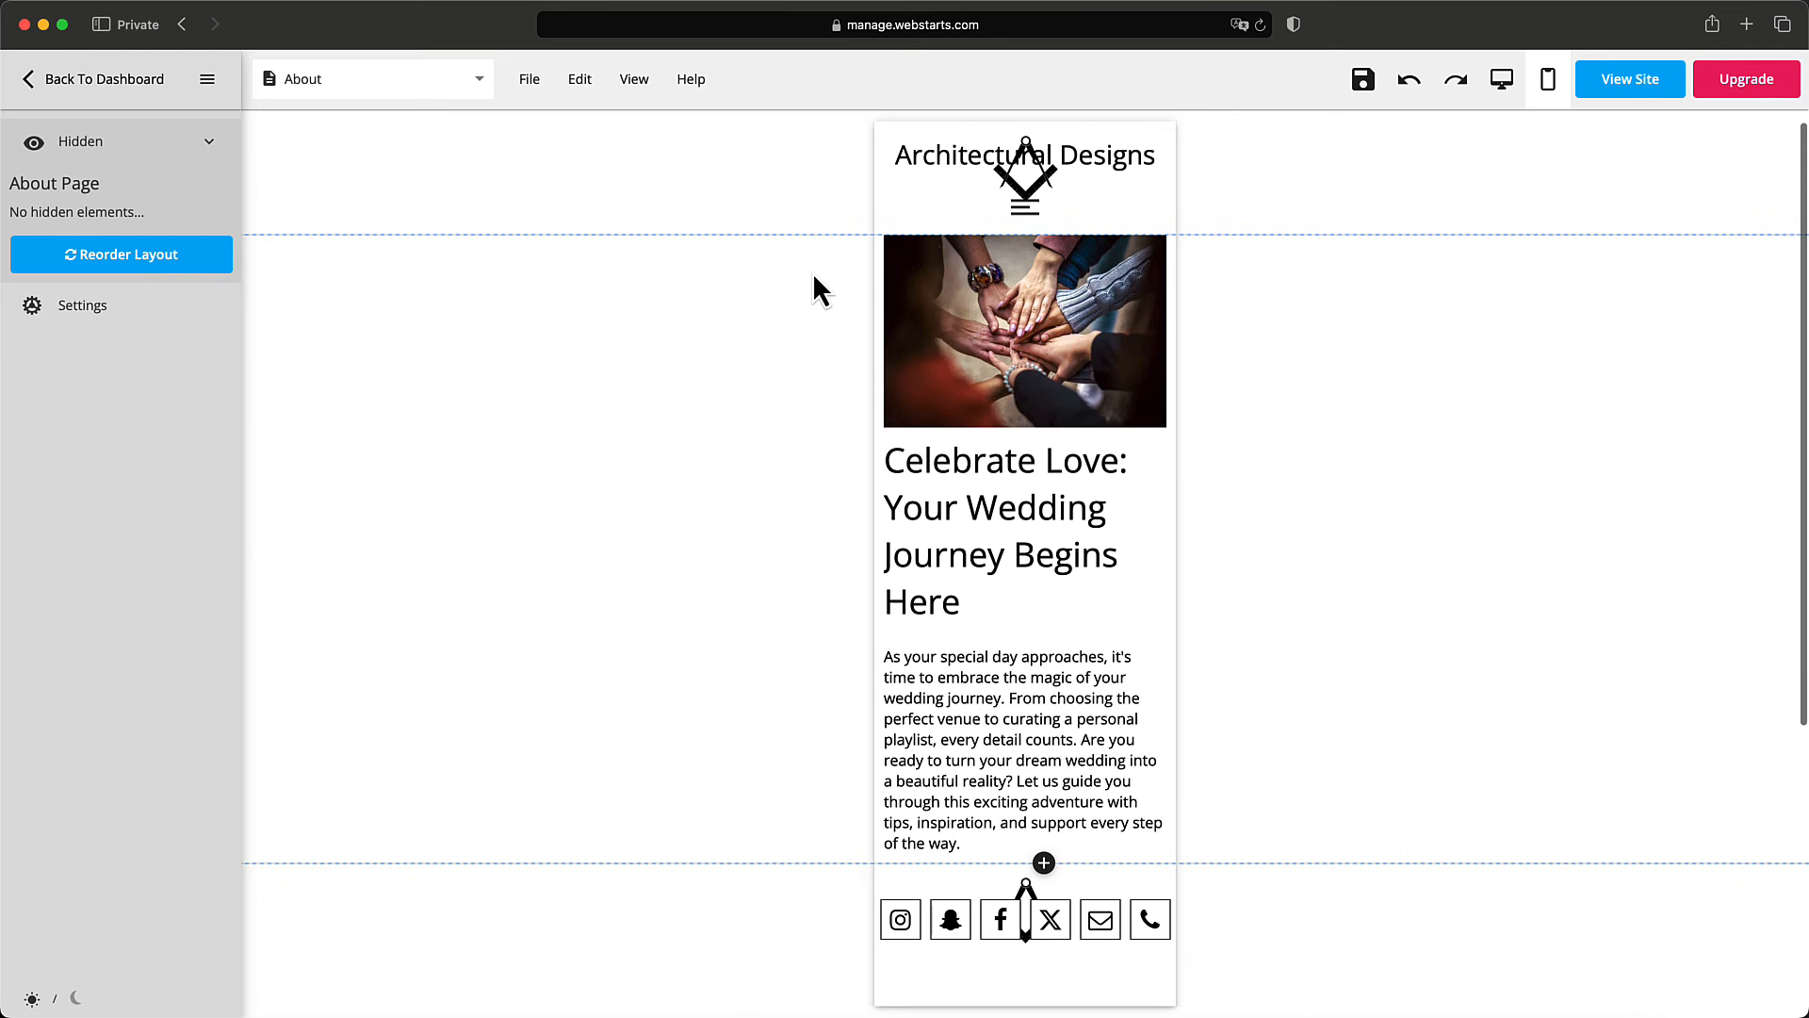
click(943, 219)
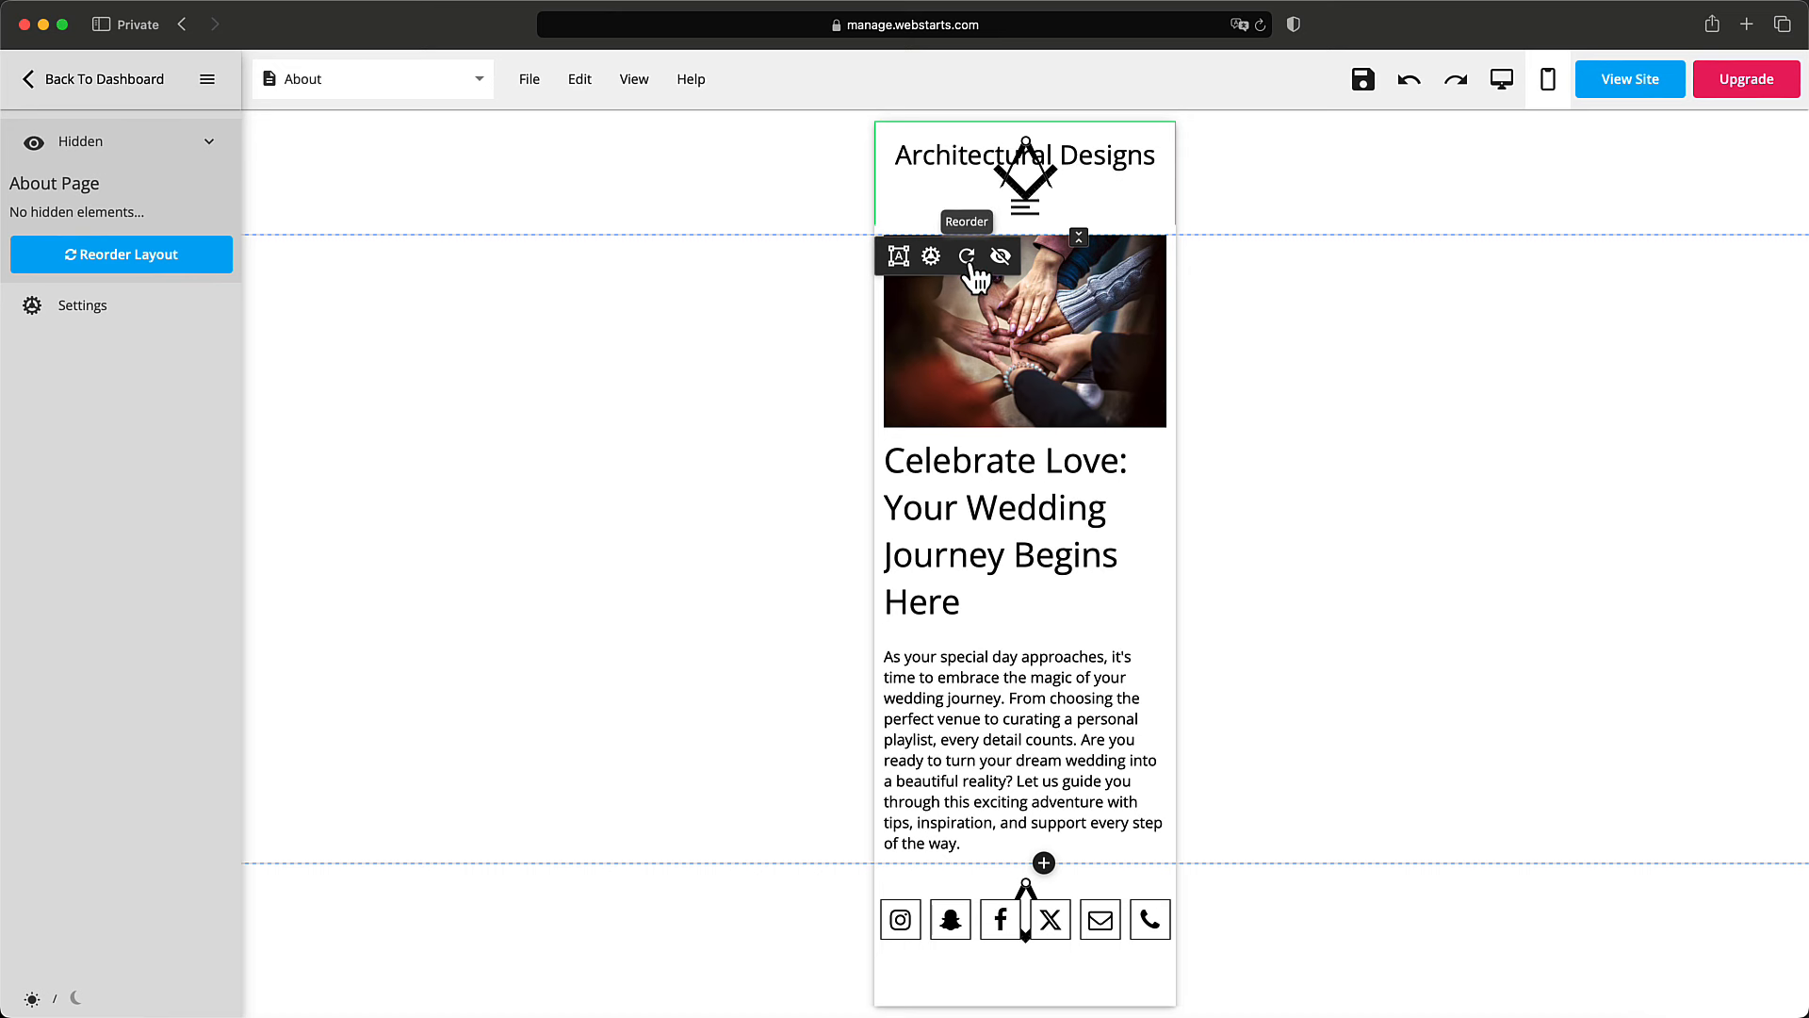
click(966, 257)
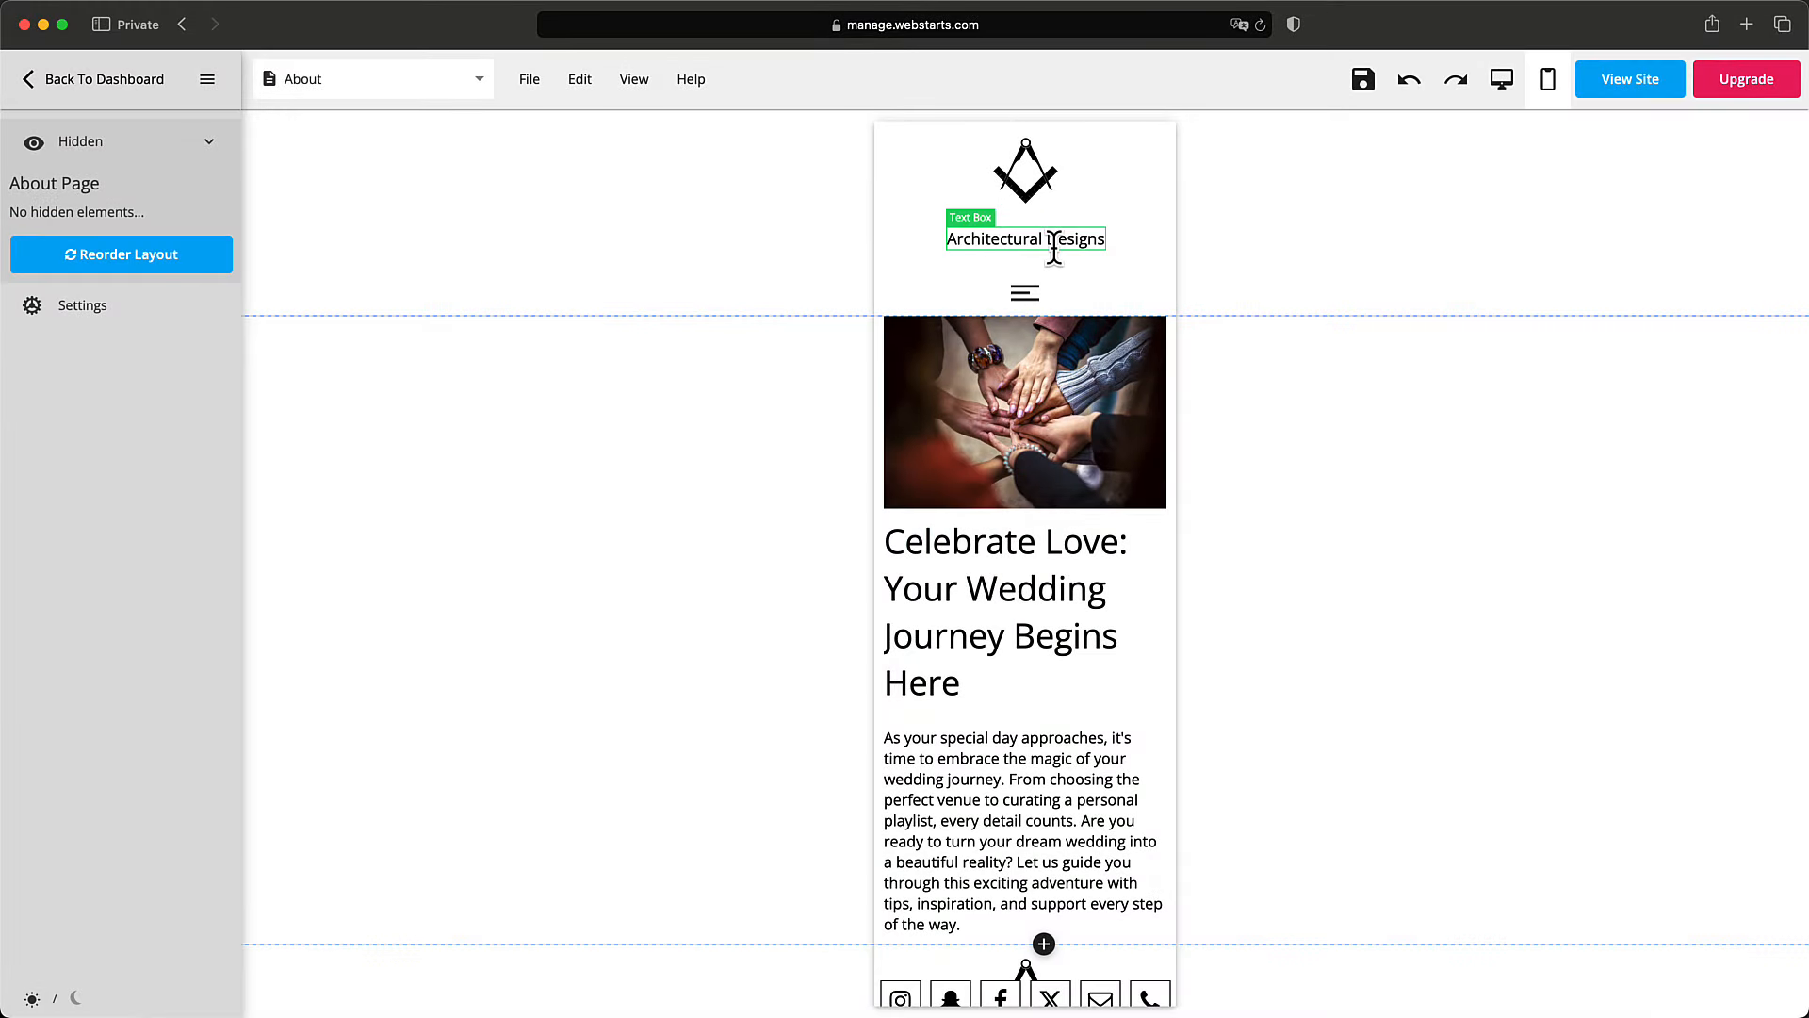
scroll(1055, 246, down, 5)
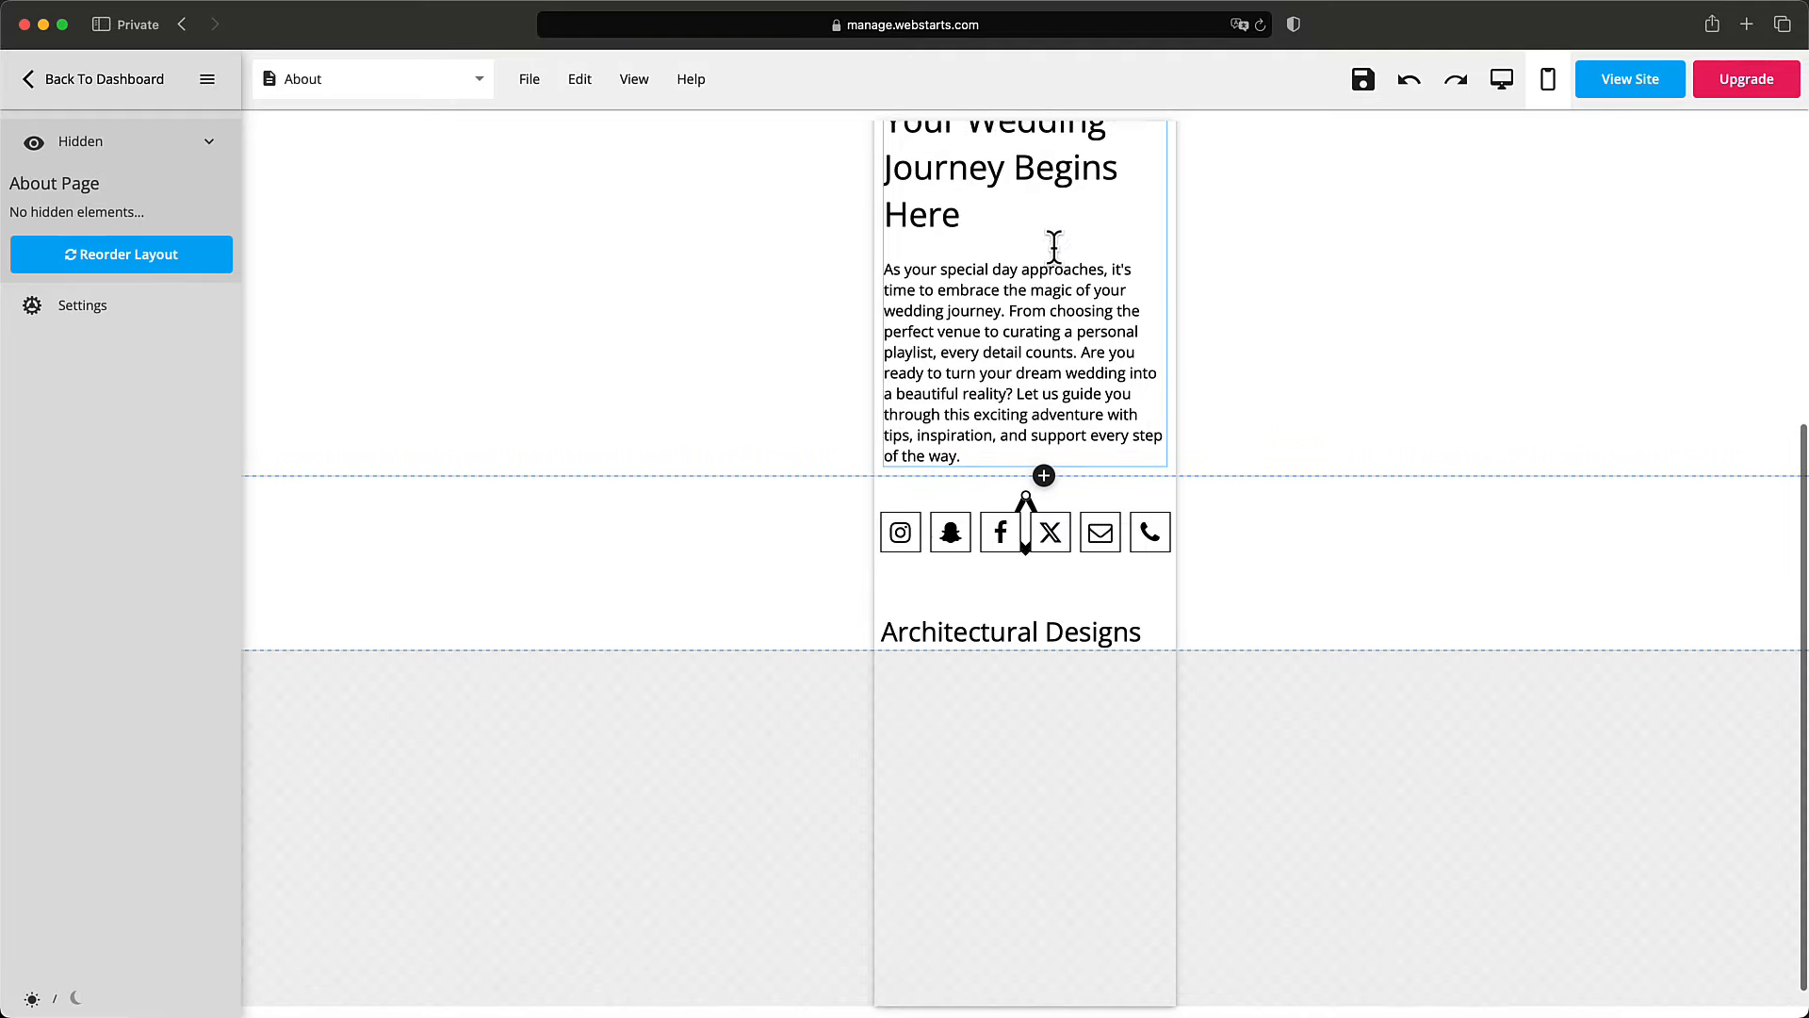
Restack the mobile footer, centre its title text and make the footer taller.
click(921, 565)
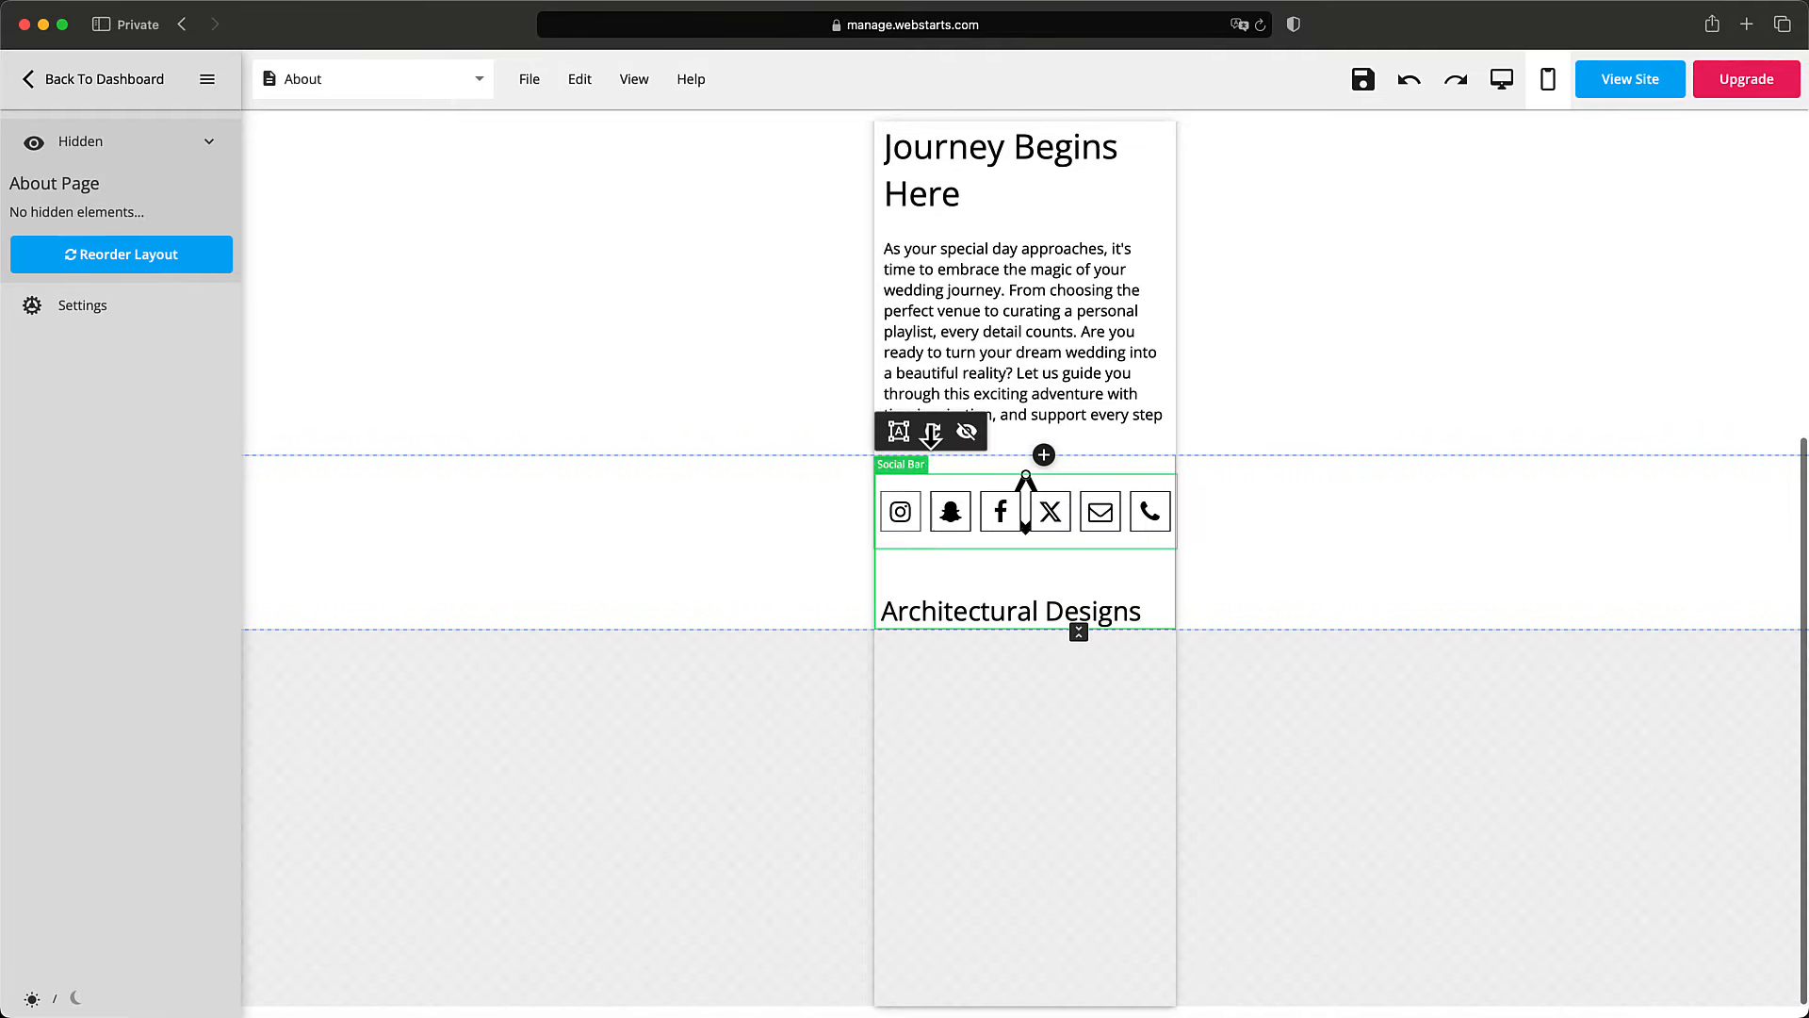
click(933, 433)
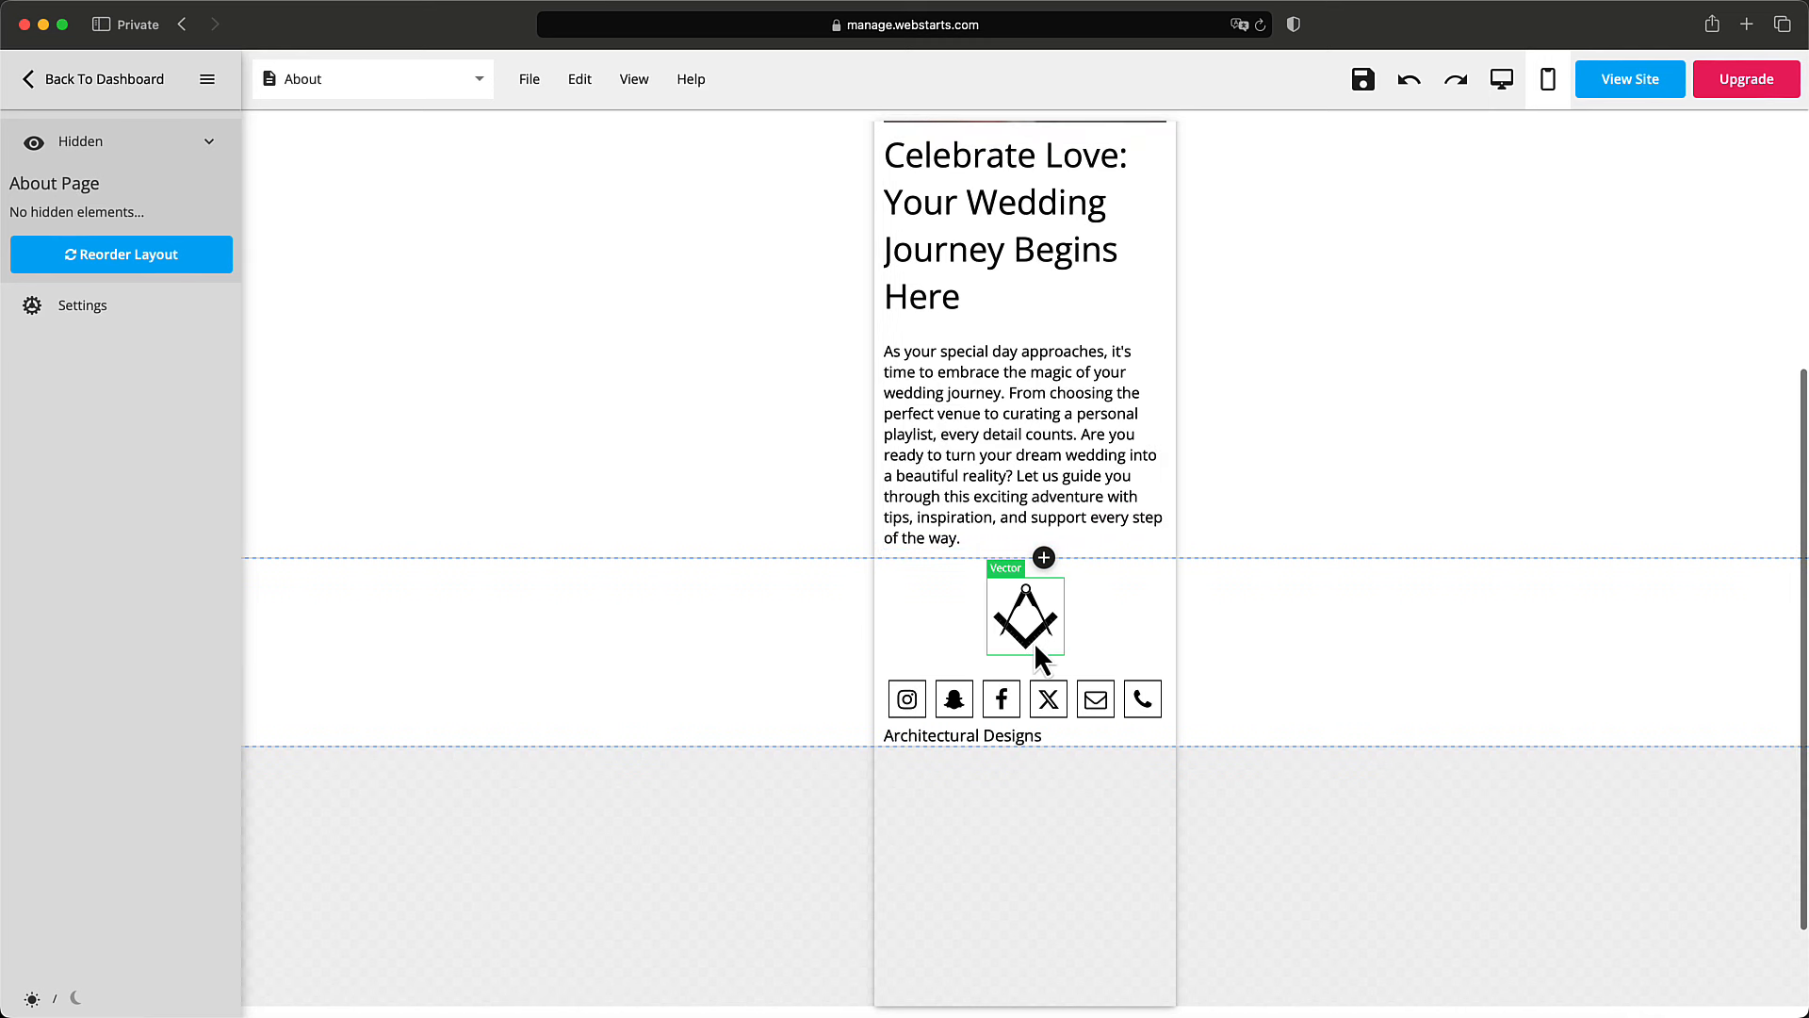
click(1014, 745)
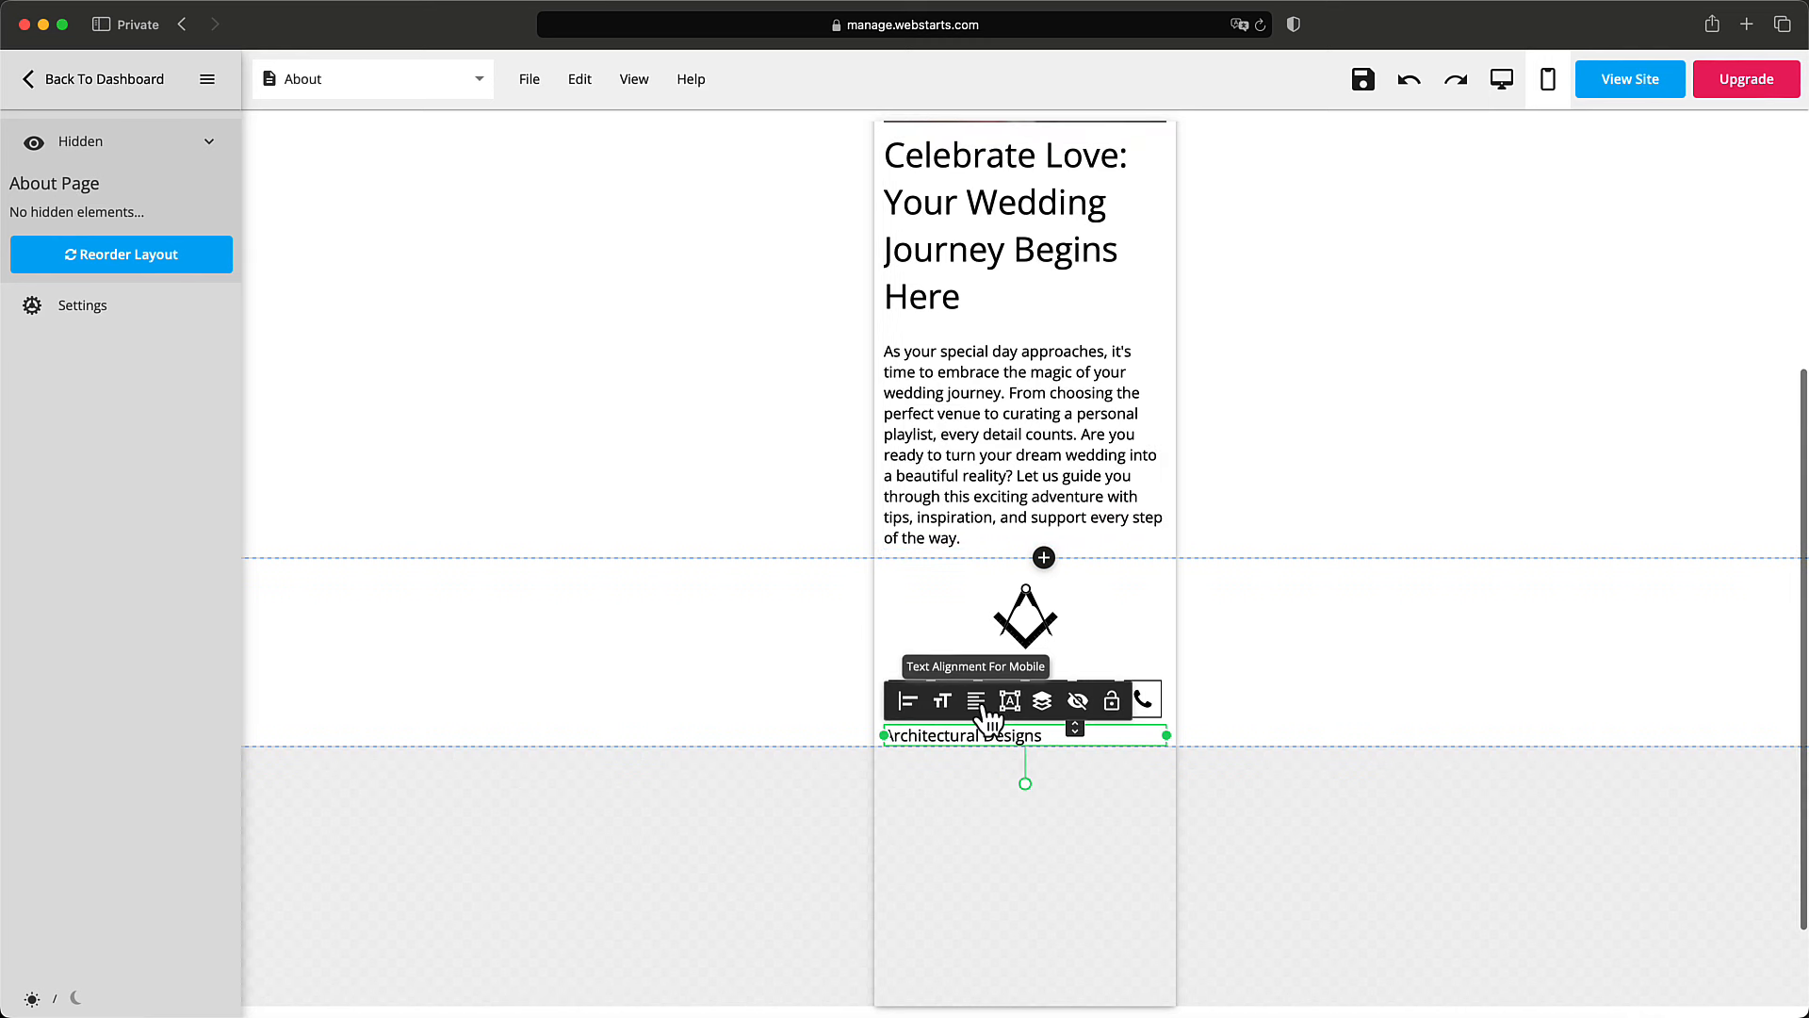
click(976, 700)
click(1006, 771)
click(1022, 780)
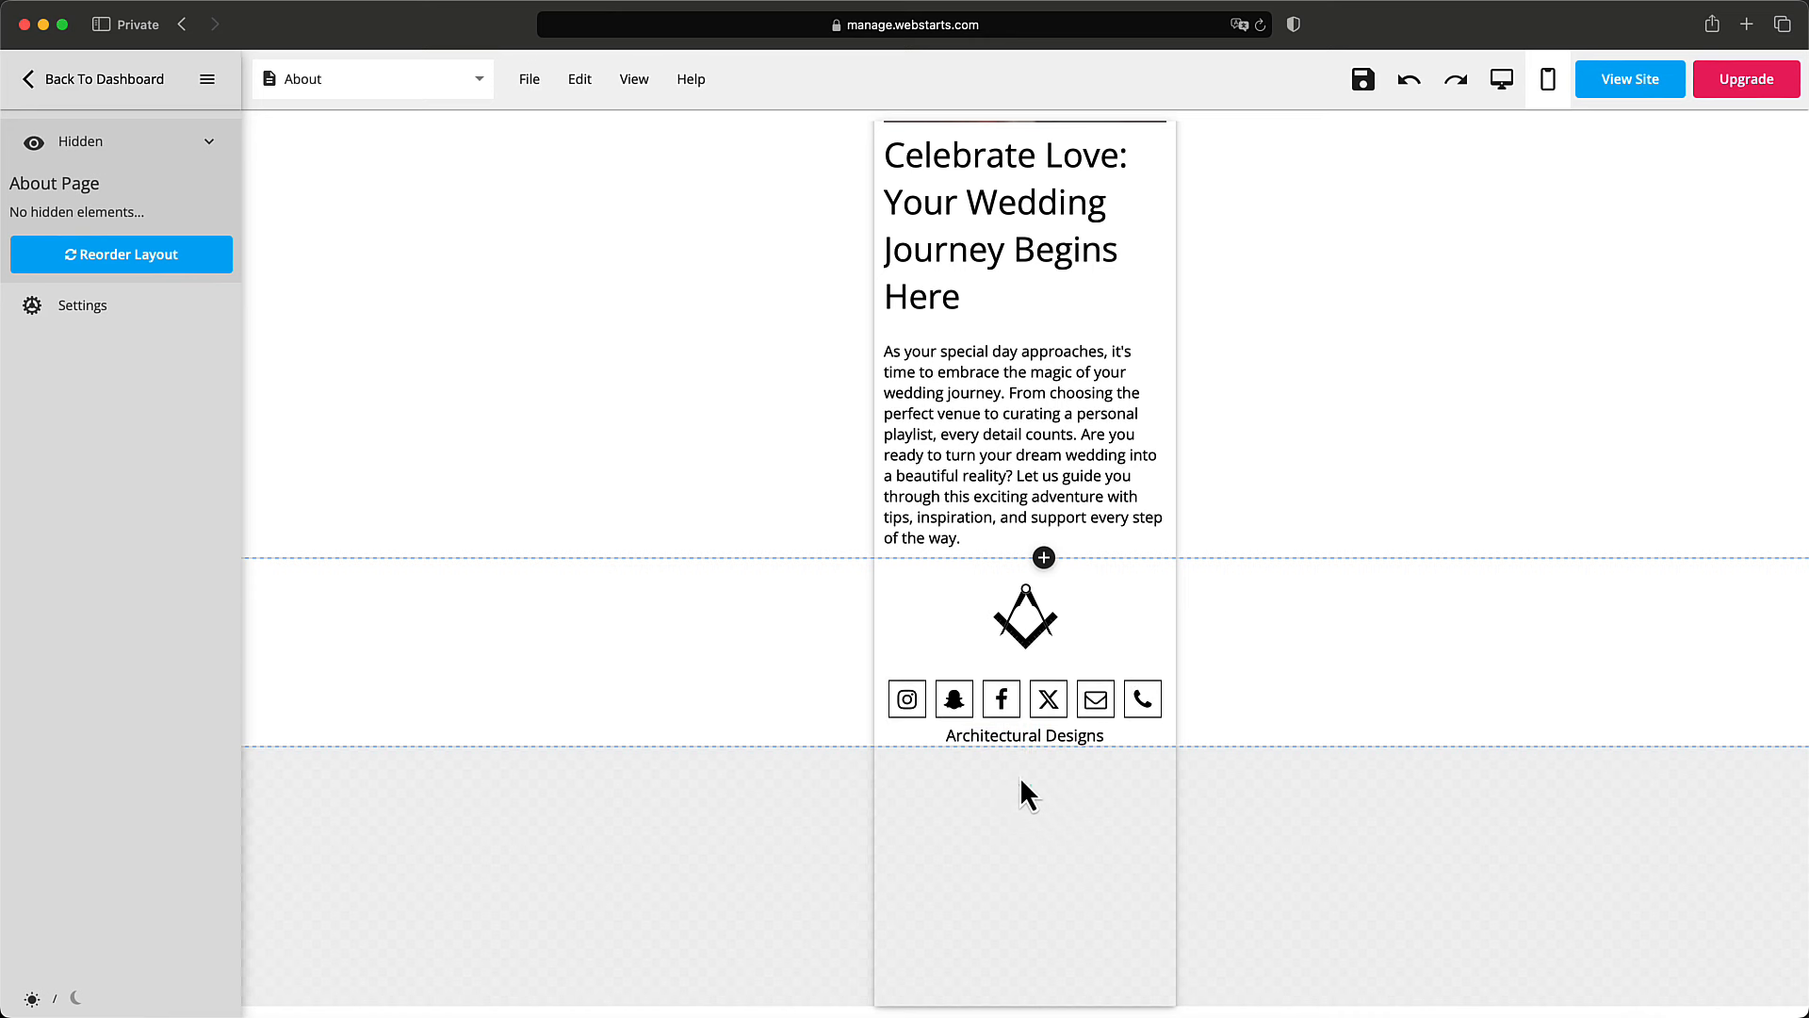
drag(1099, 733, 1099, 799)
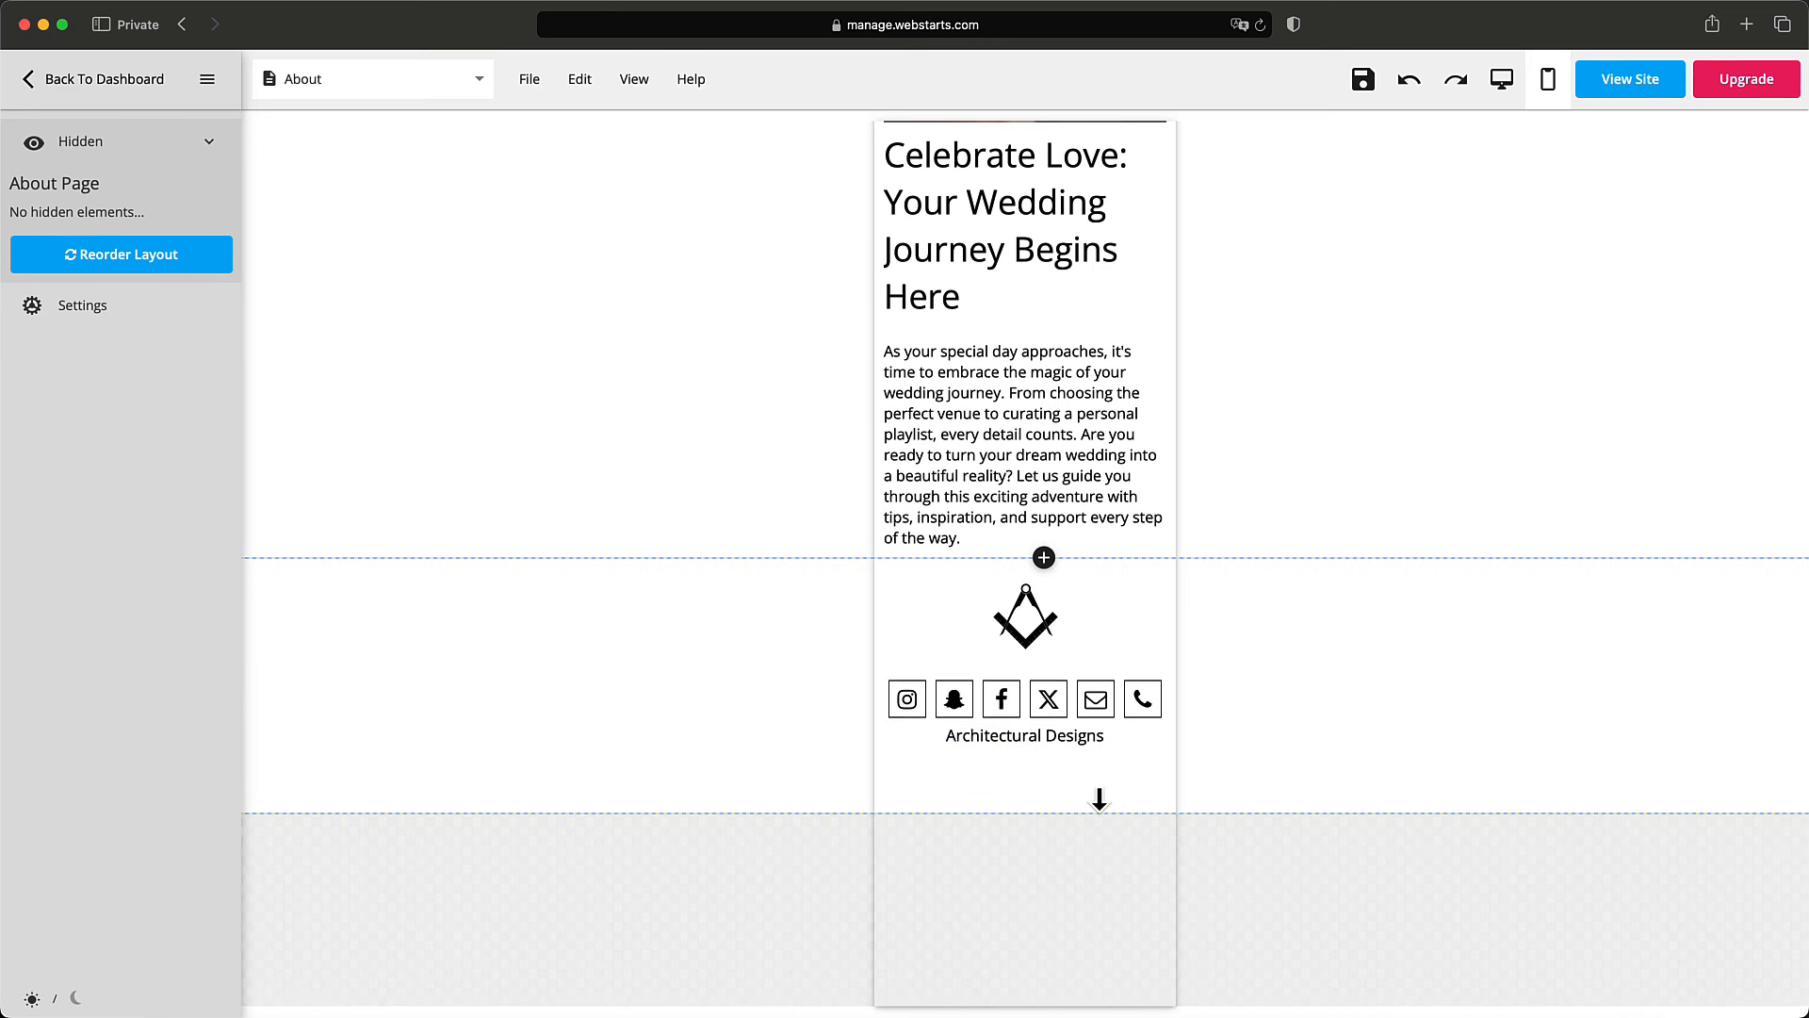
Centre the footer social icons horizontally on mobile.
click(1098, 702)
click(909, 650)
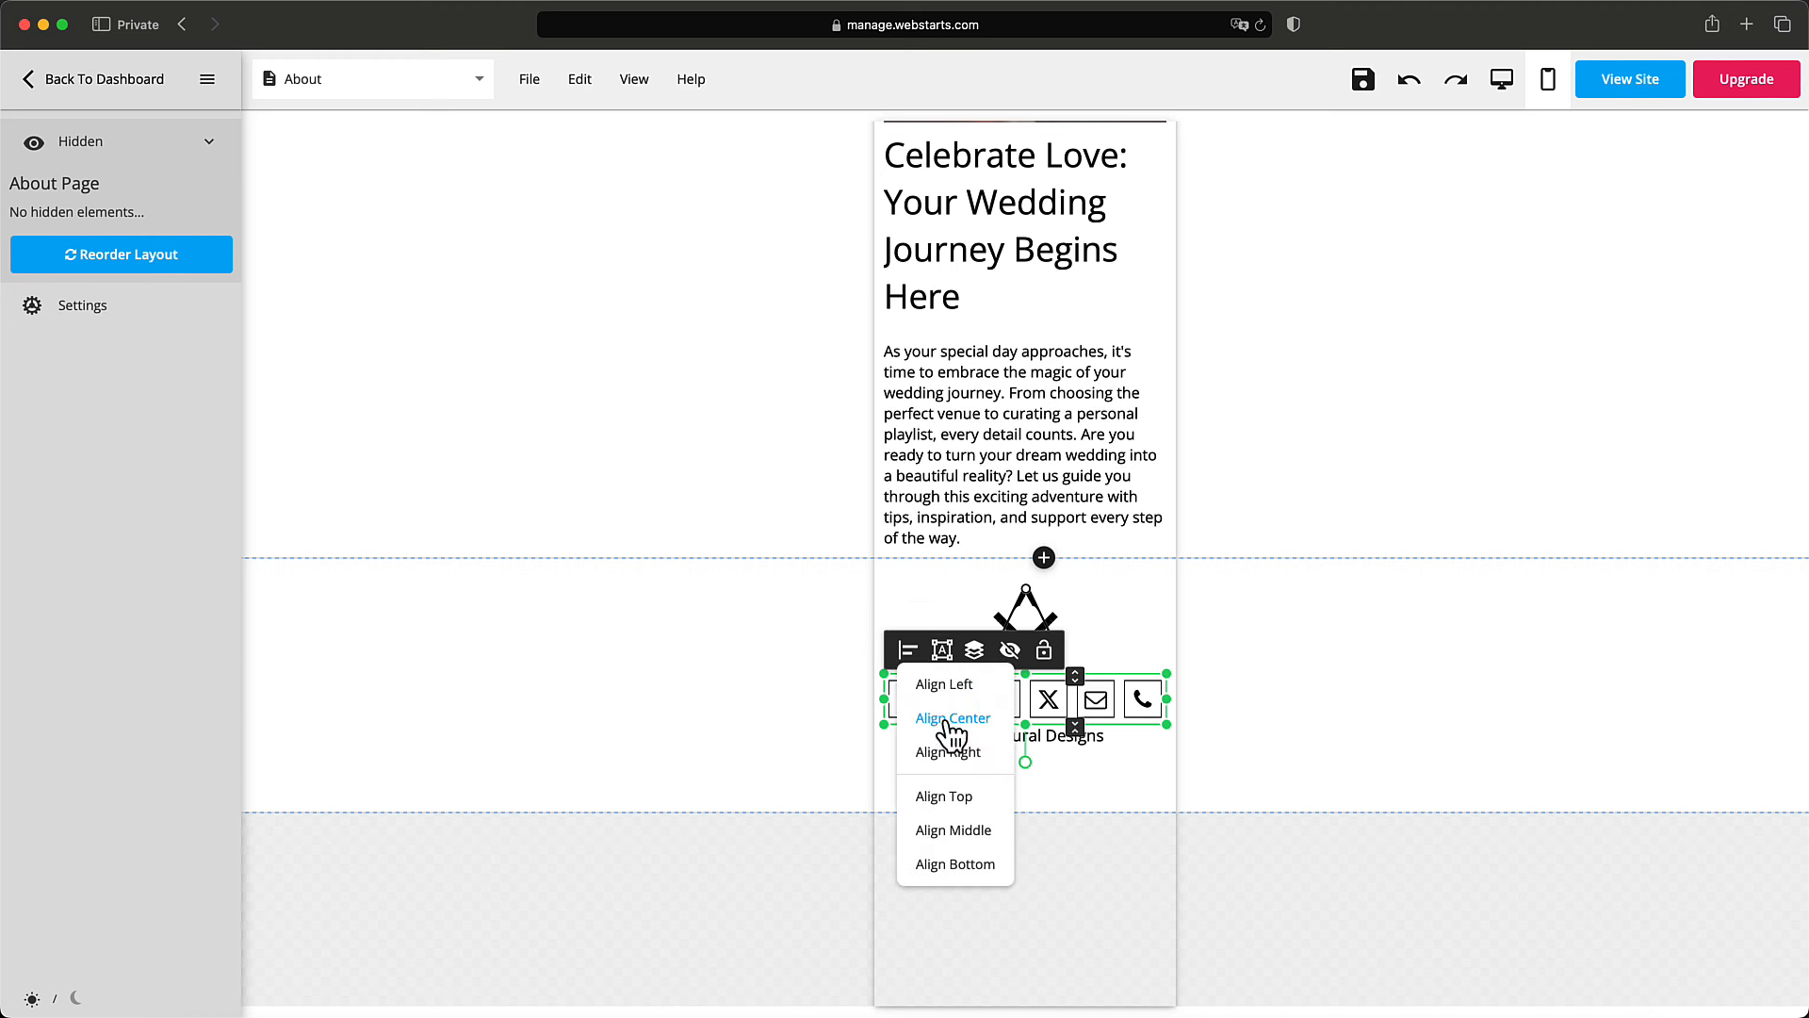
click(940, 728)
click(1079, 806)
scroll(1078, 786, up, 5)
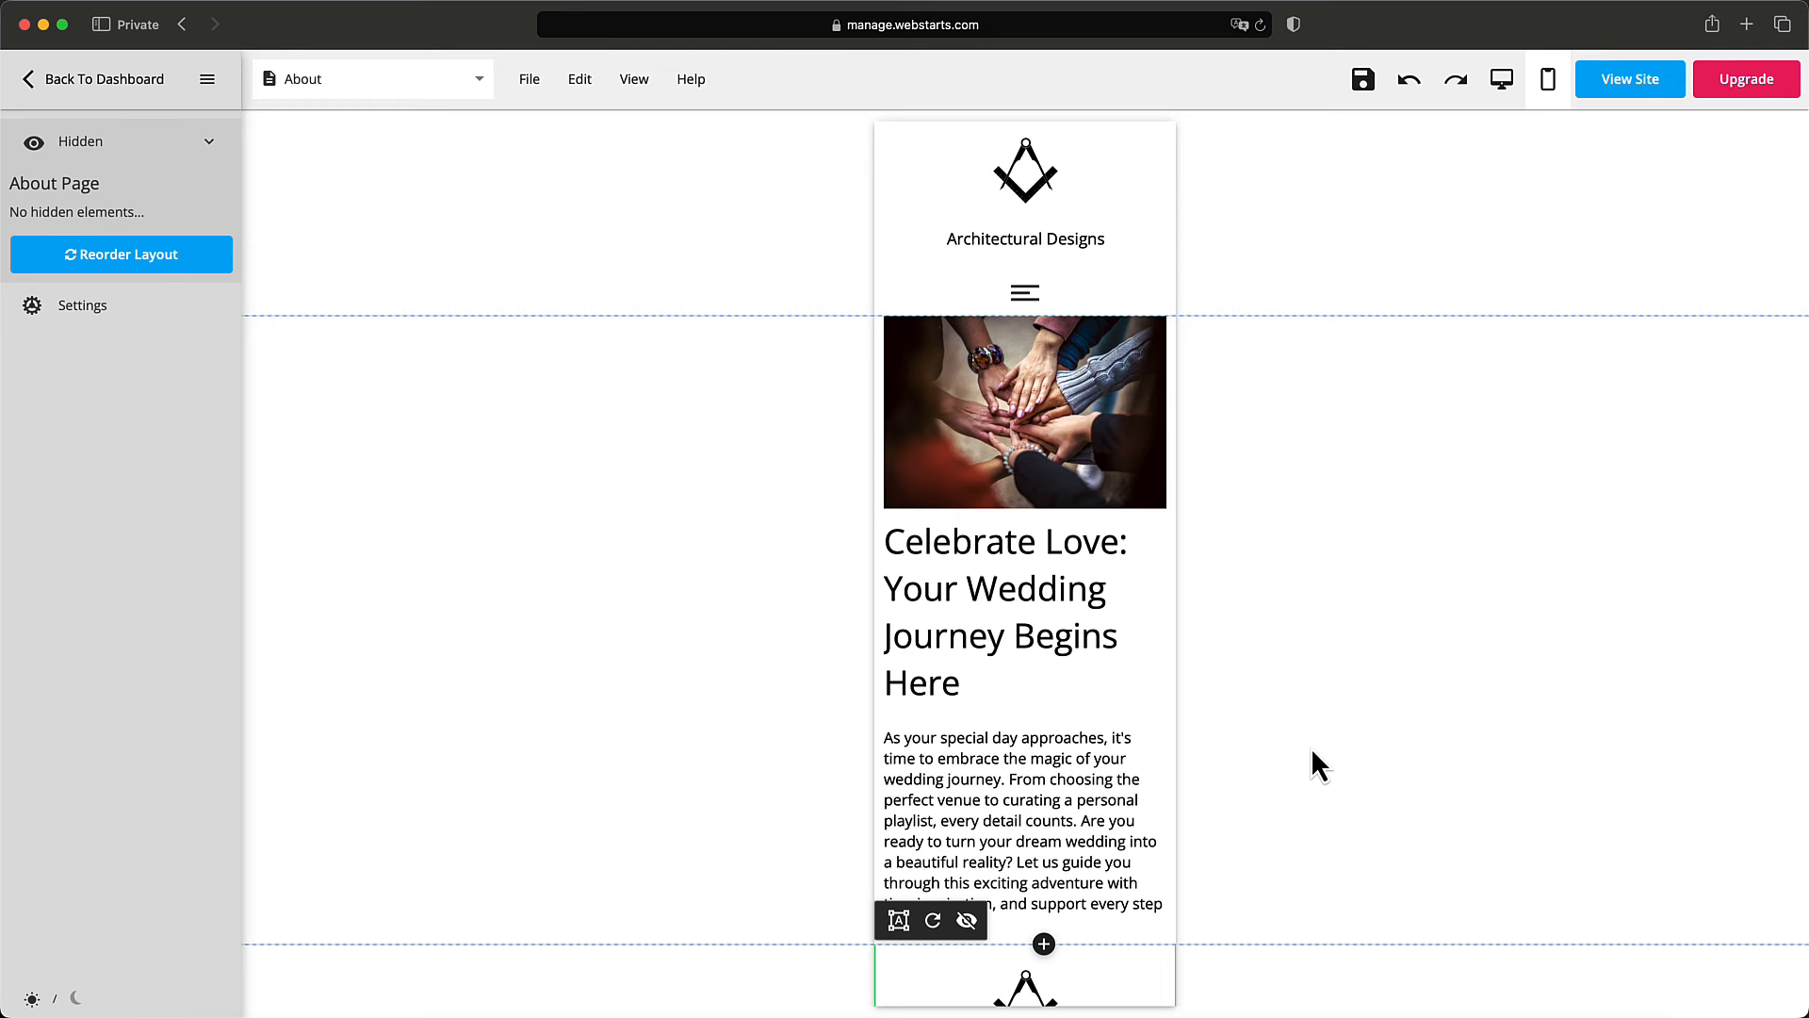
scroll(1279, 754, down, 3)
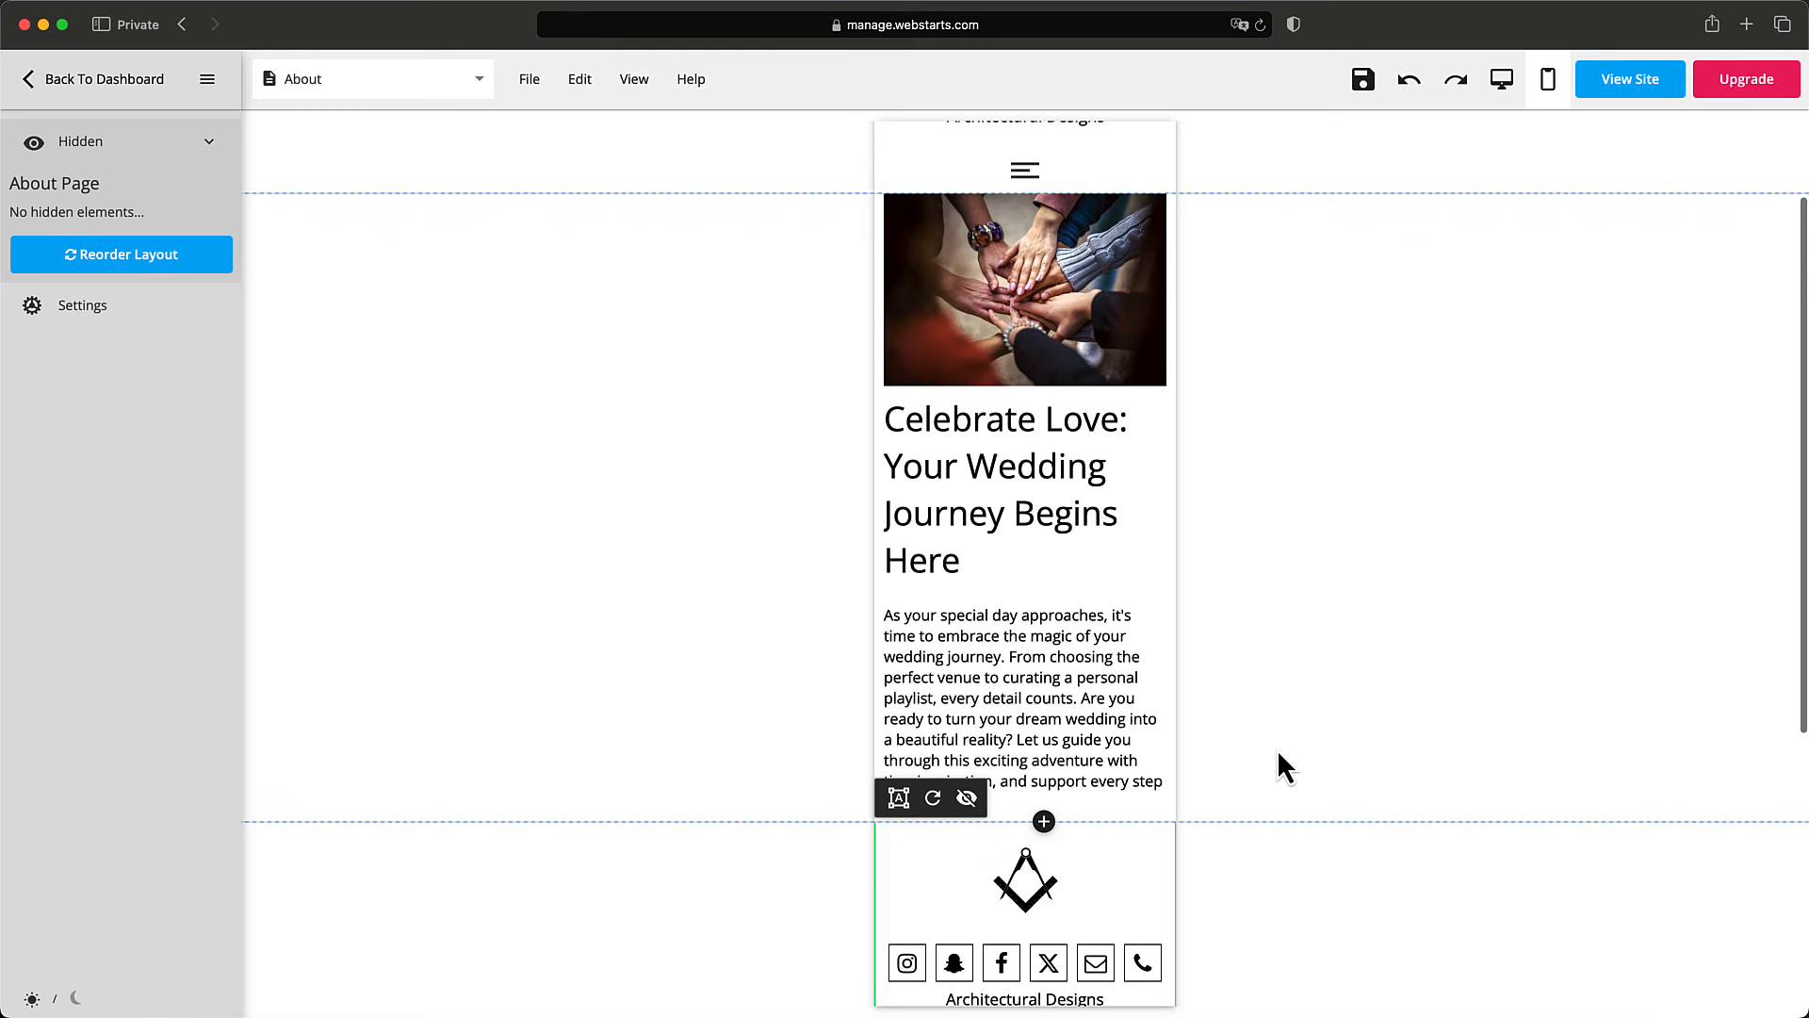
scroll(1279, 754, down, 5)
scroll(1279, 754, down, 1)
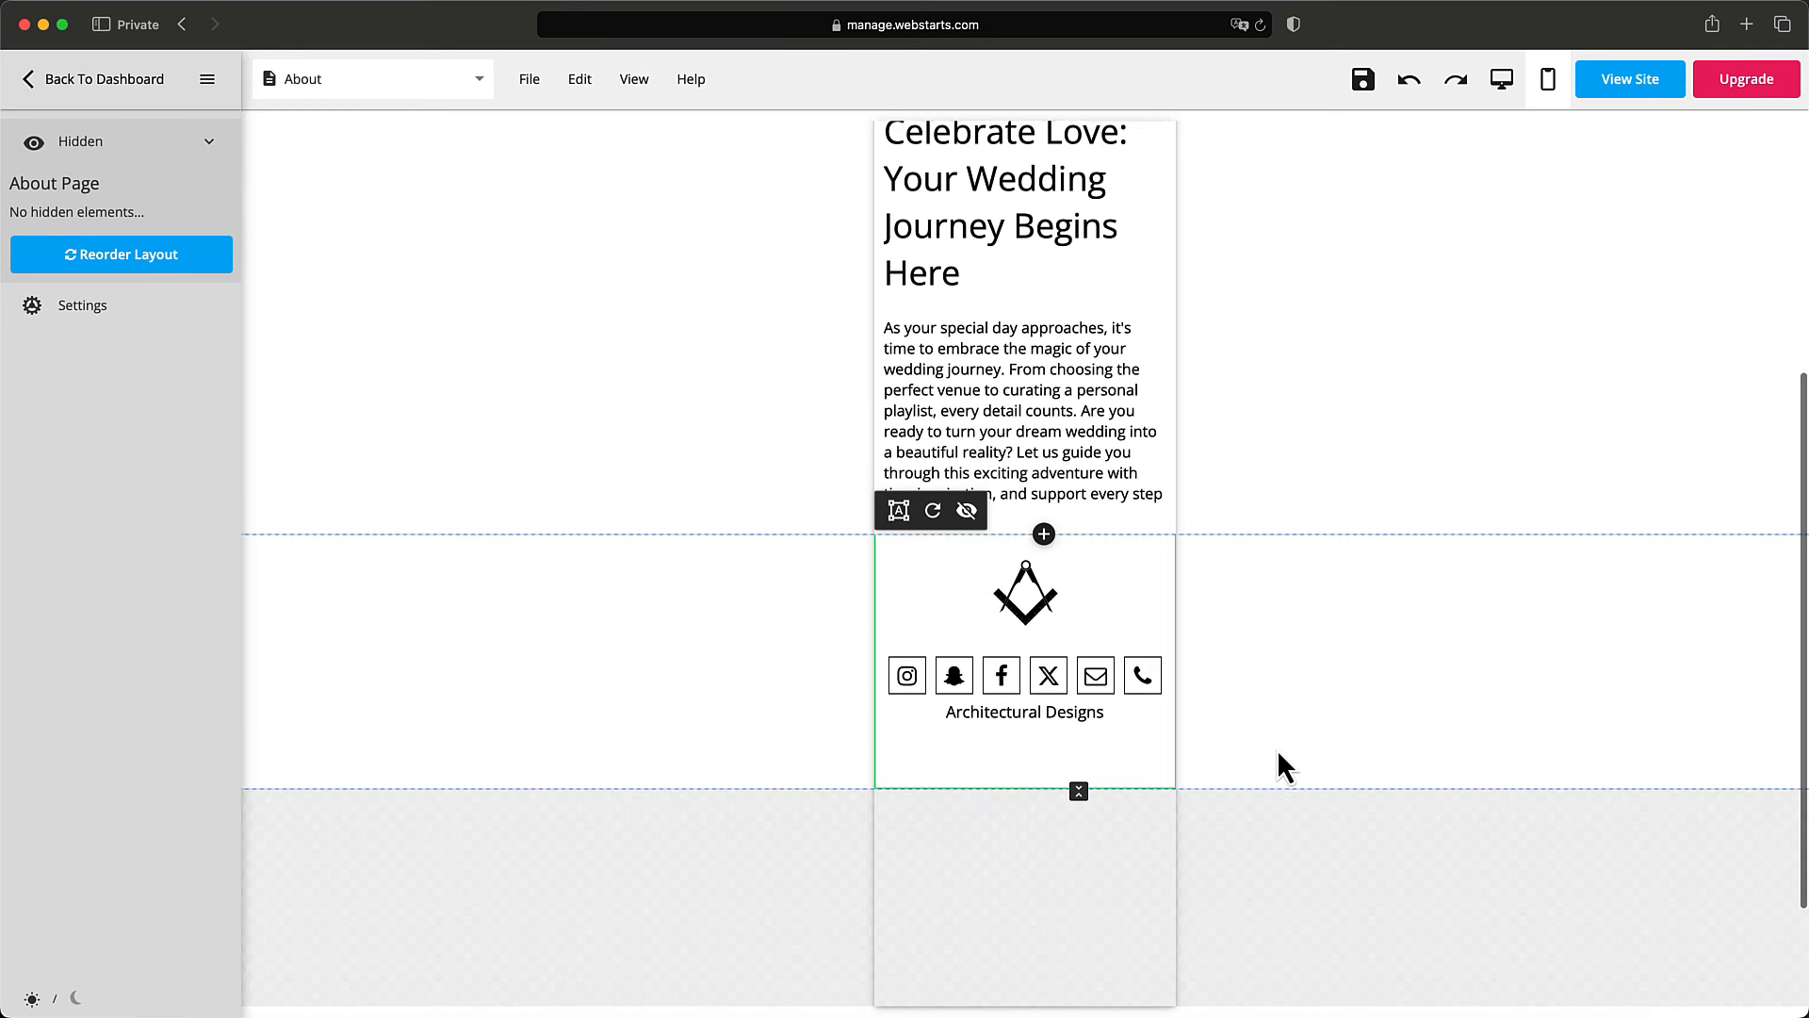
scroll(1279, 754, up, 2)
scroll(1279, 754, up, 5)
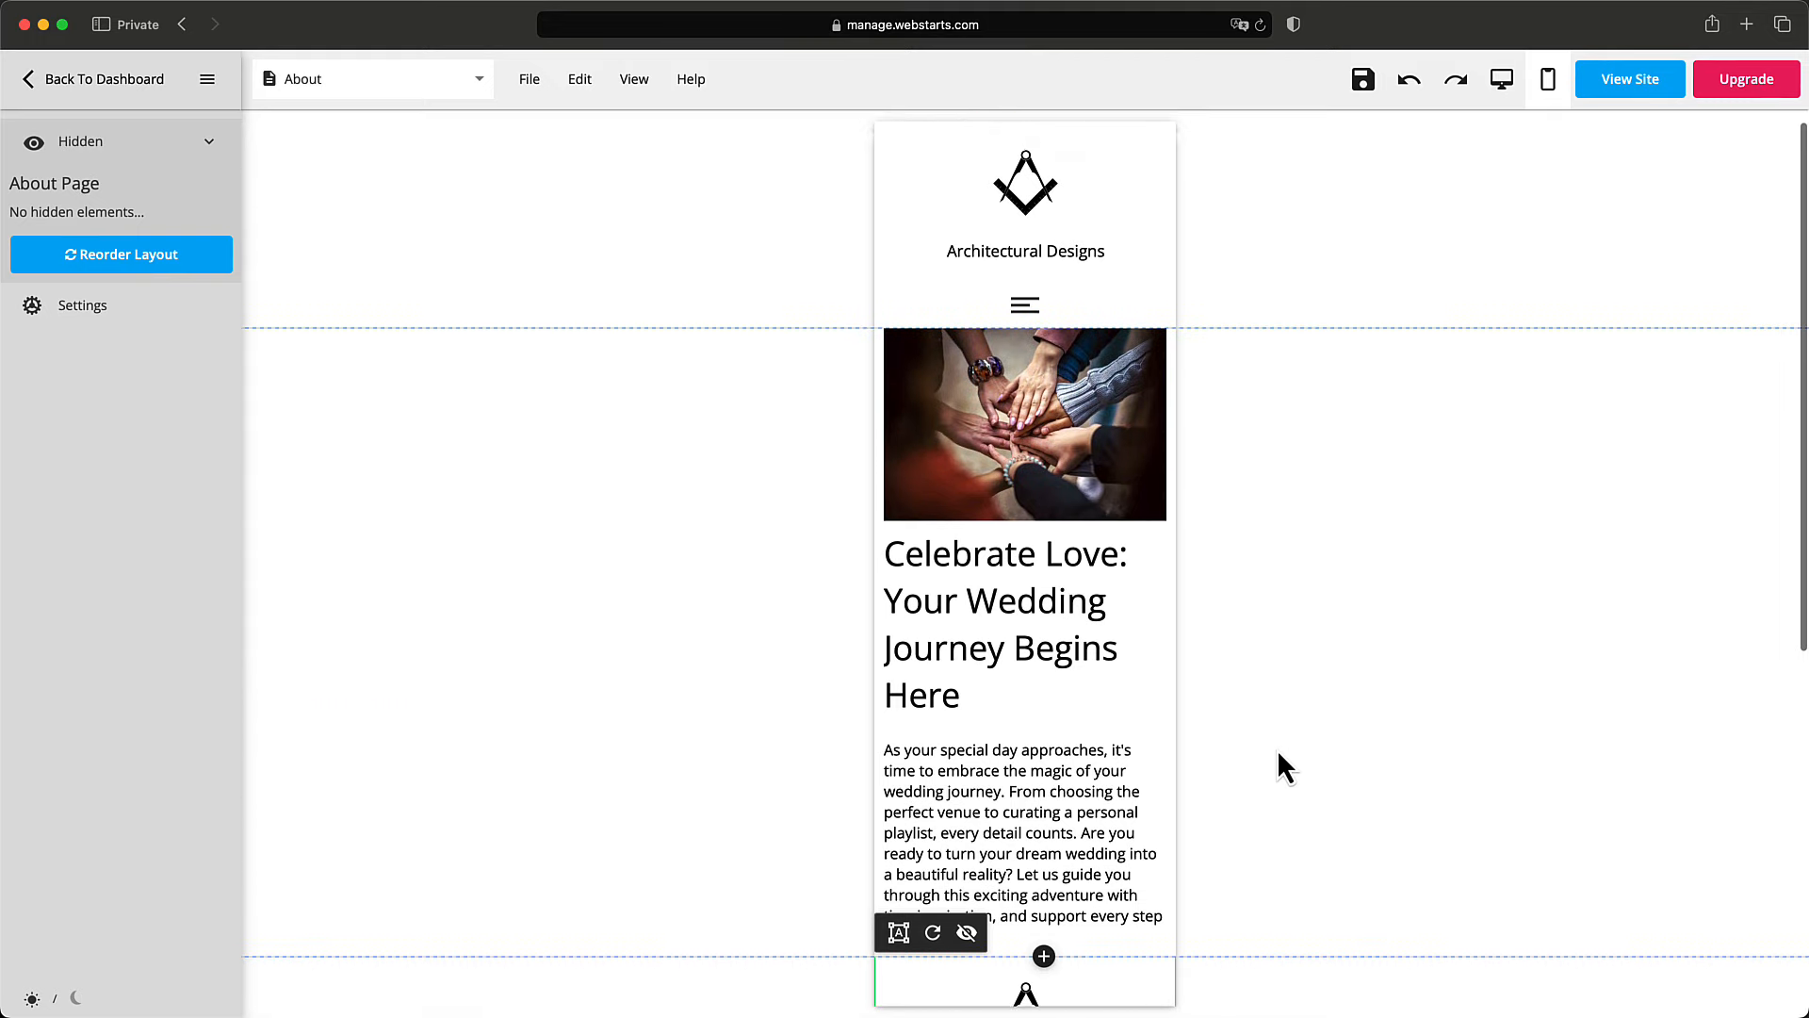
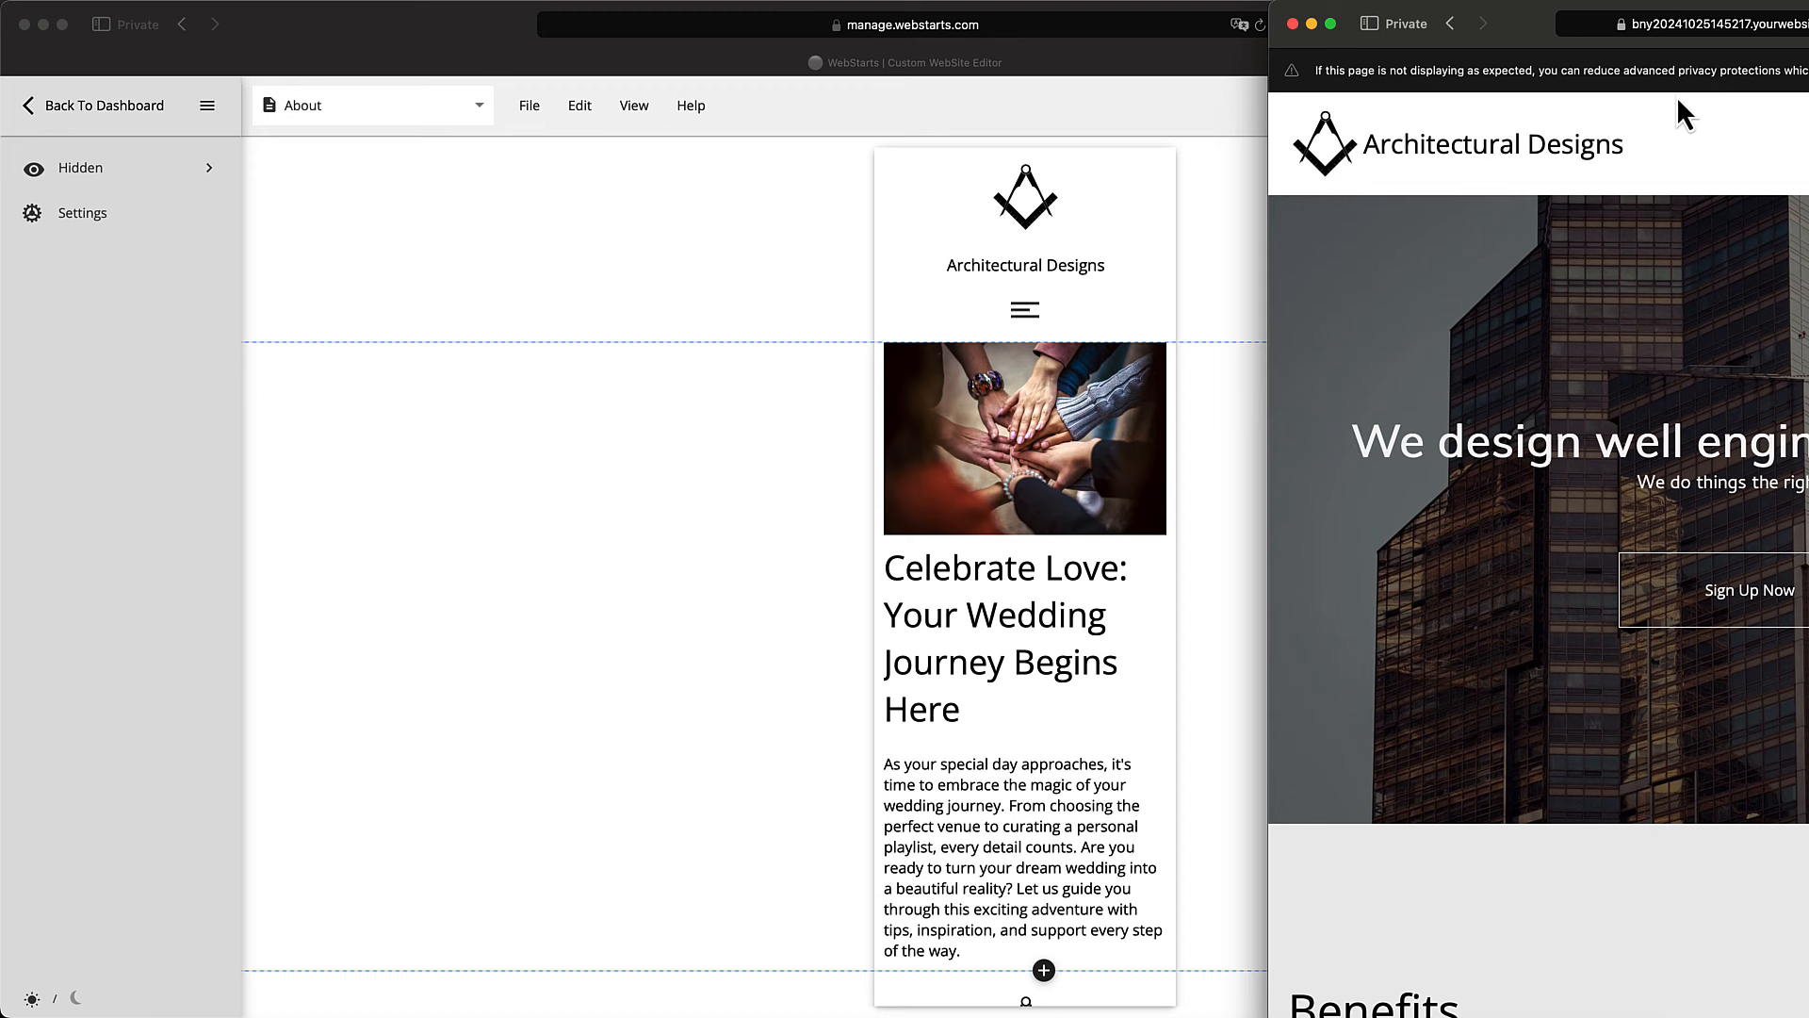
Return the live site to the About page with the hands photo and wedding-journey heading.
click(1450, 25)
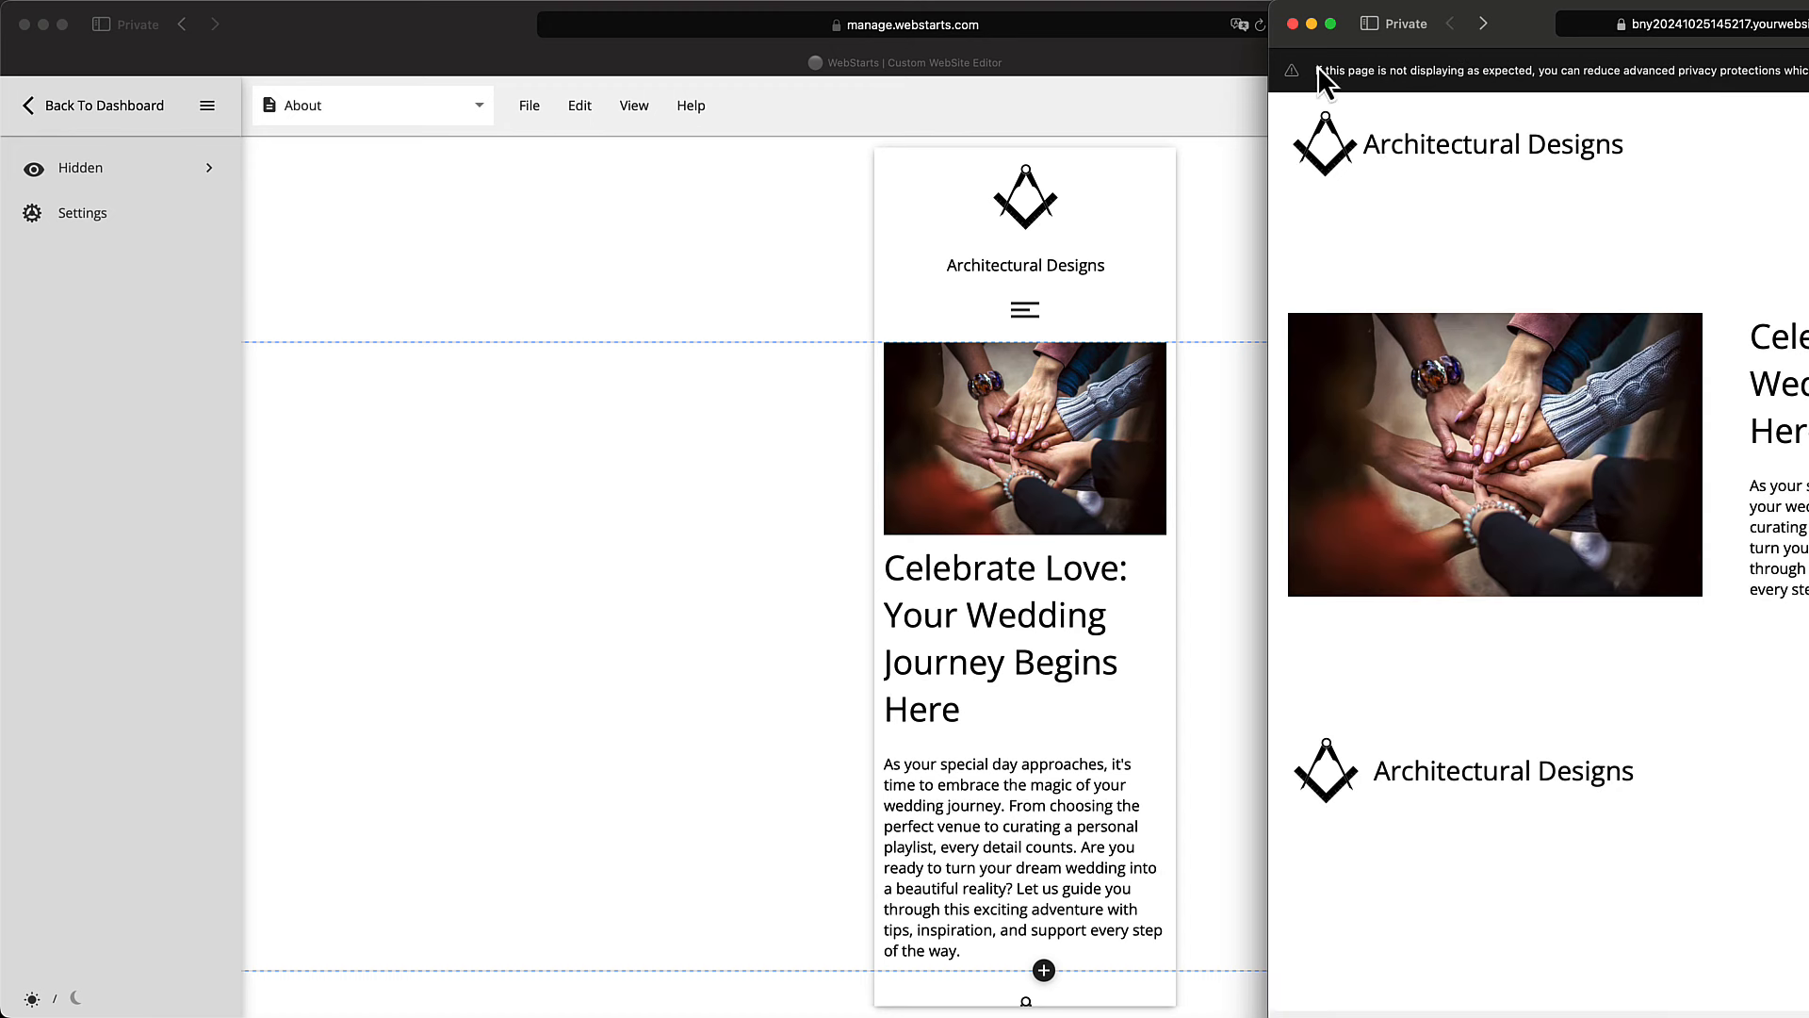
Close the live preview and Settings panel, then edit the Home page in mobile view.
click(1293, 23)
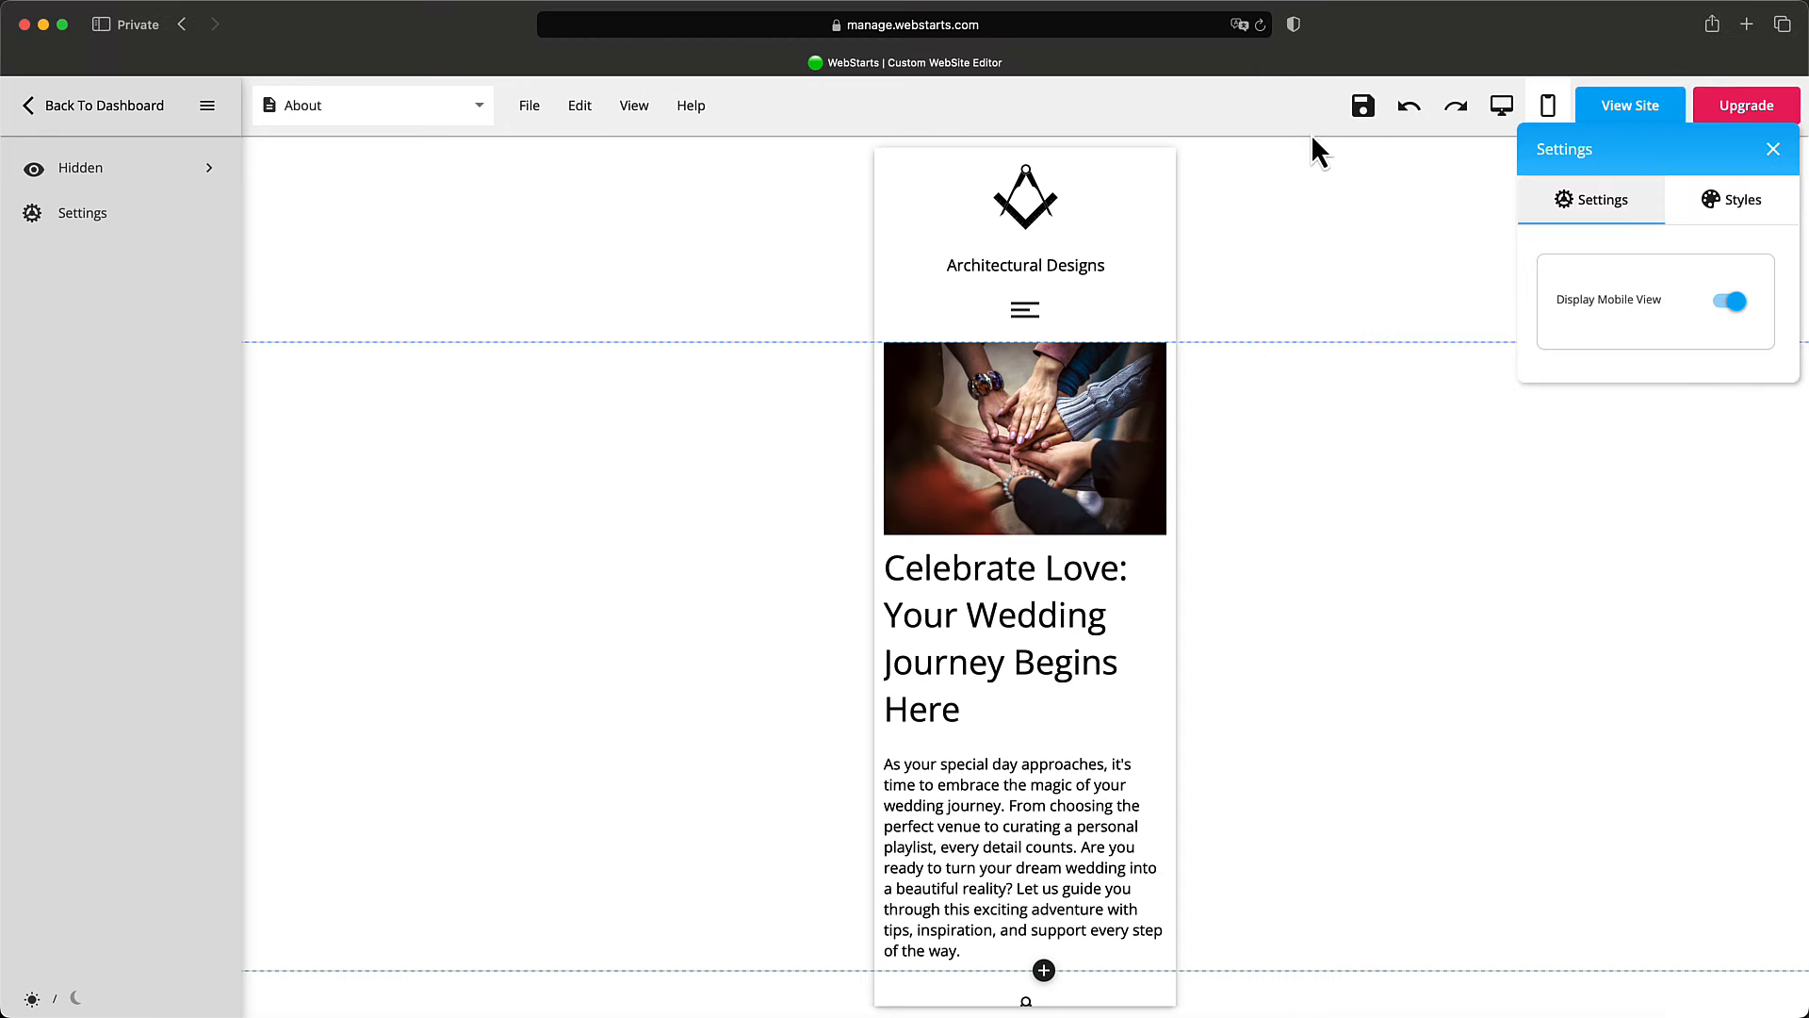
click(1773, 149)
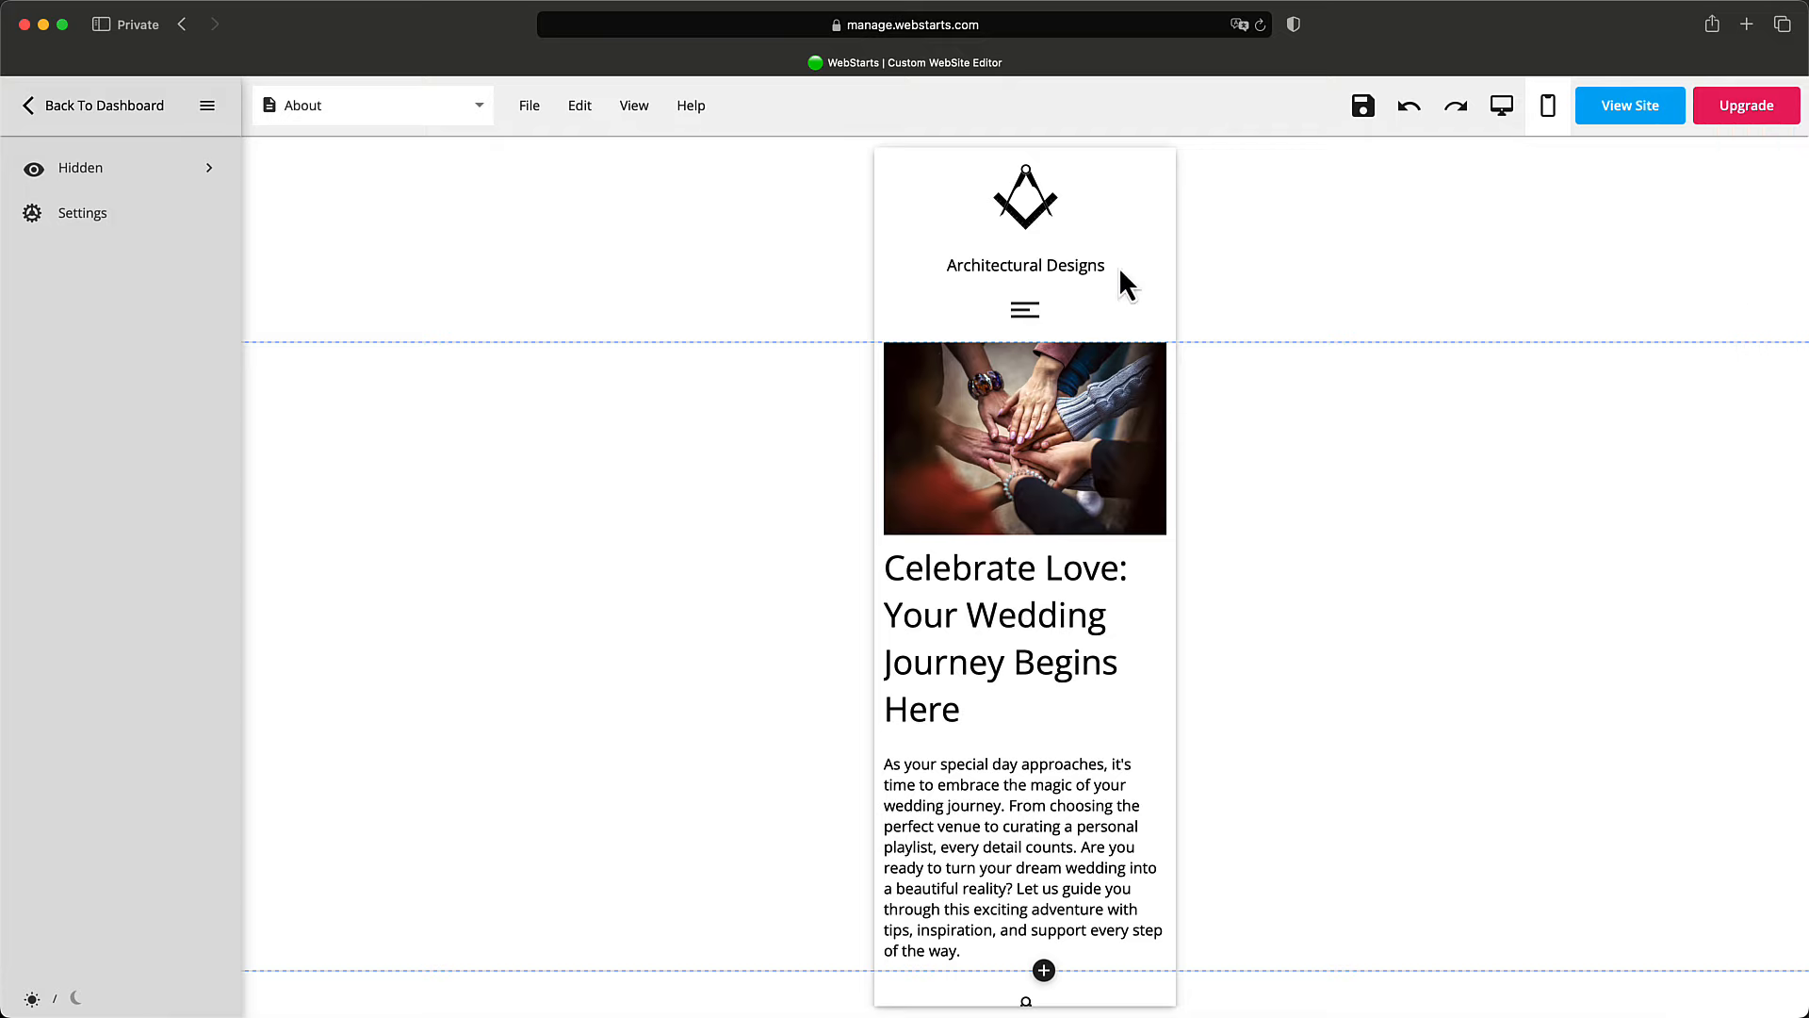
click(400, 113)
click(415, 144)
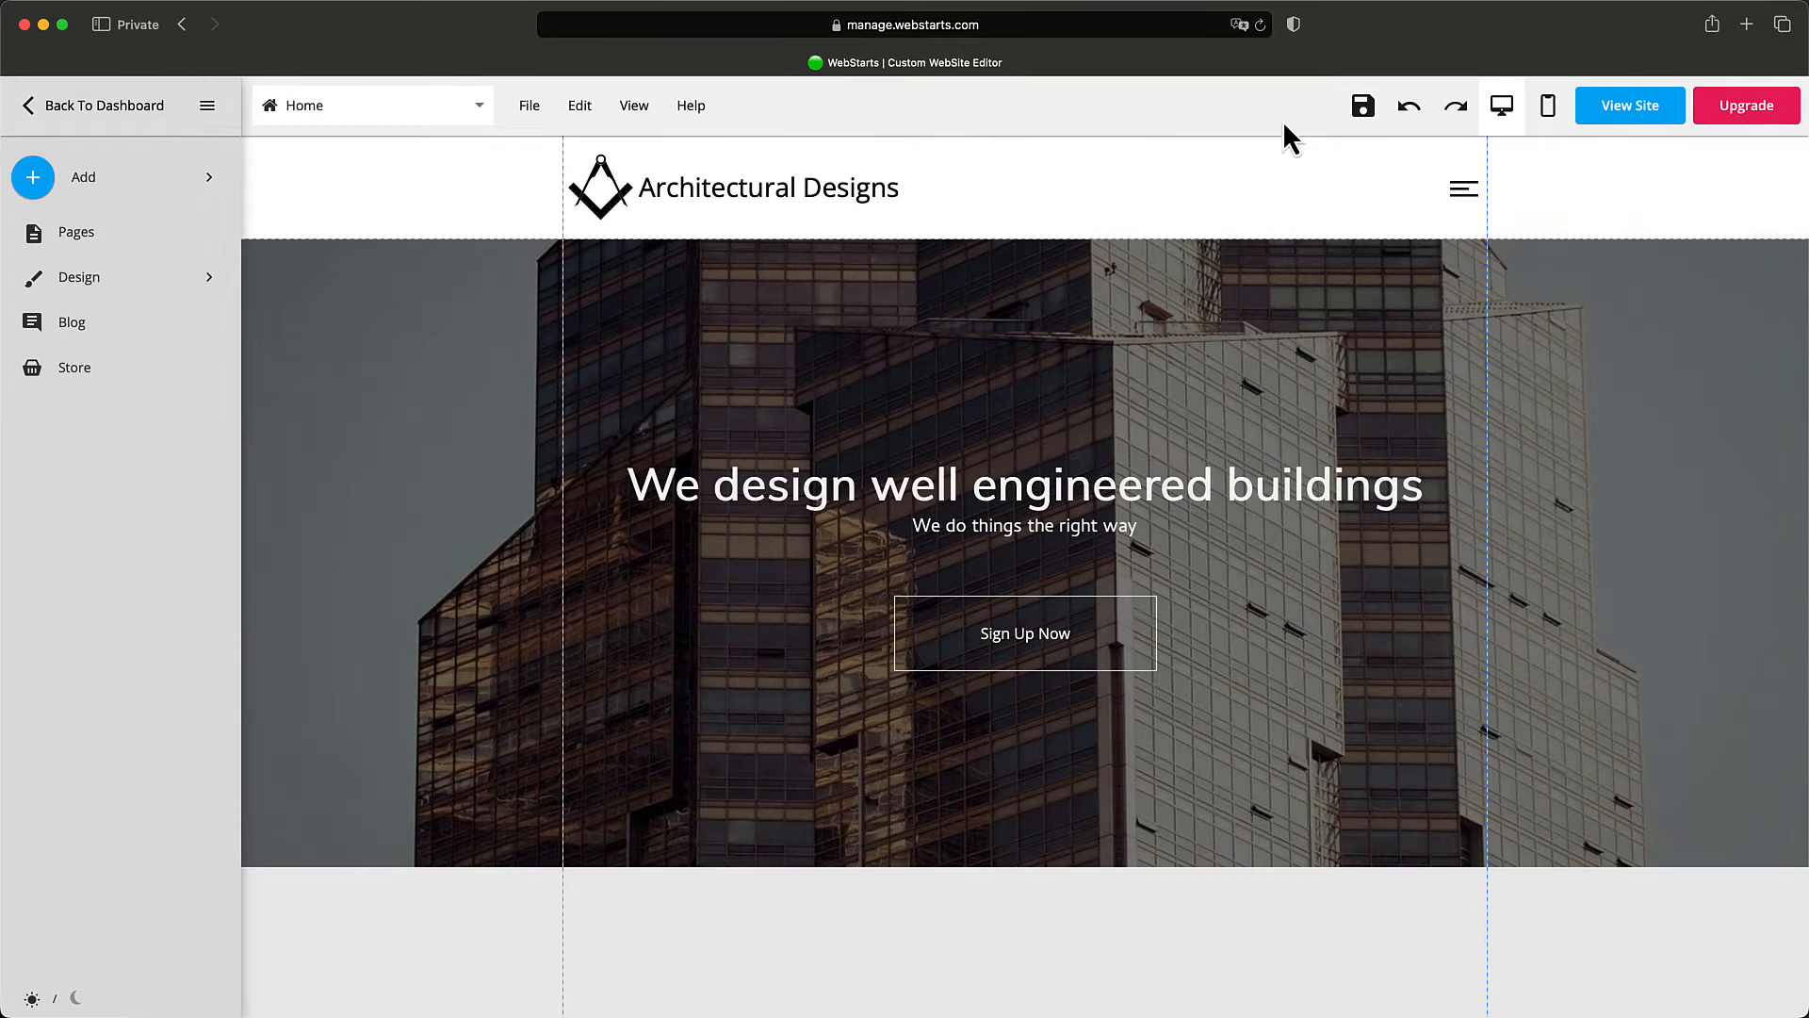
click(1548, 105)
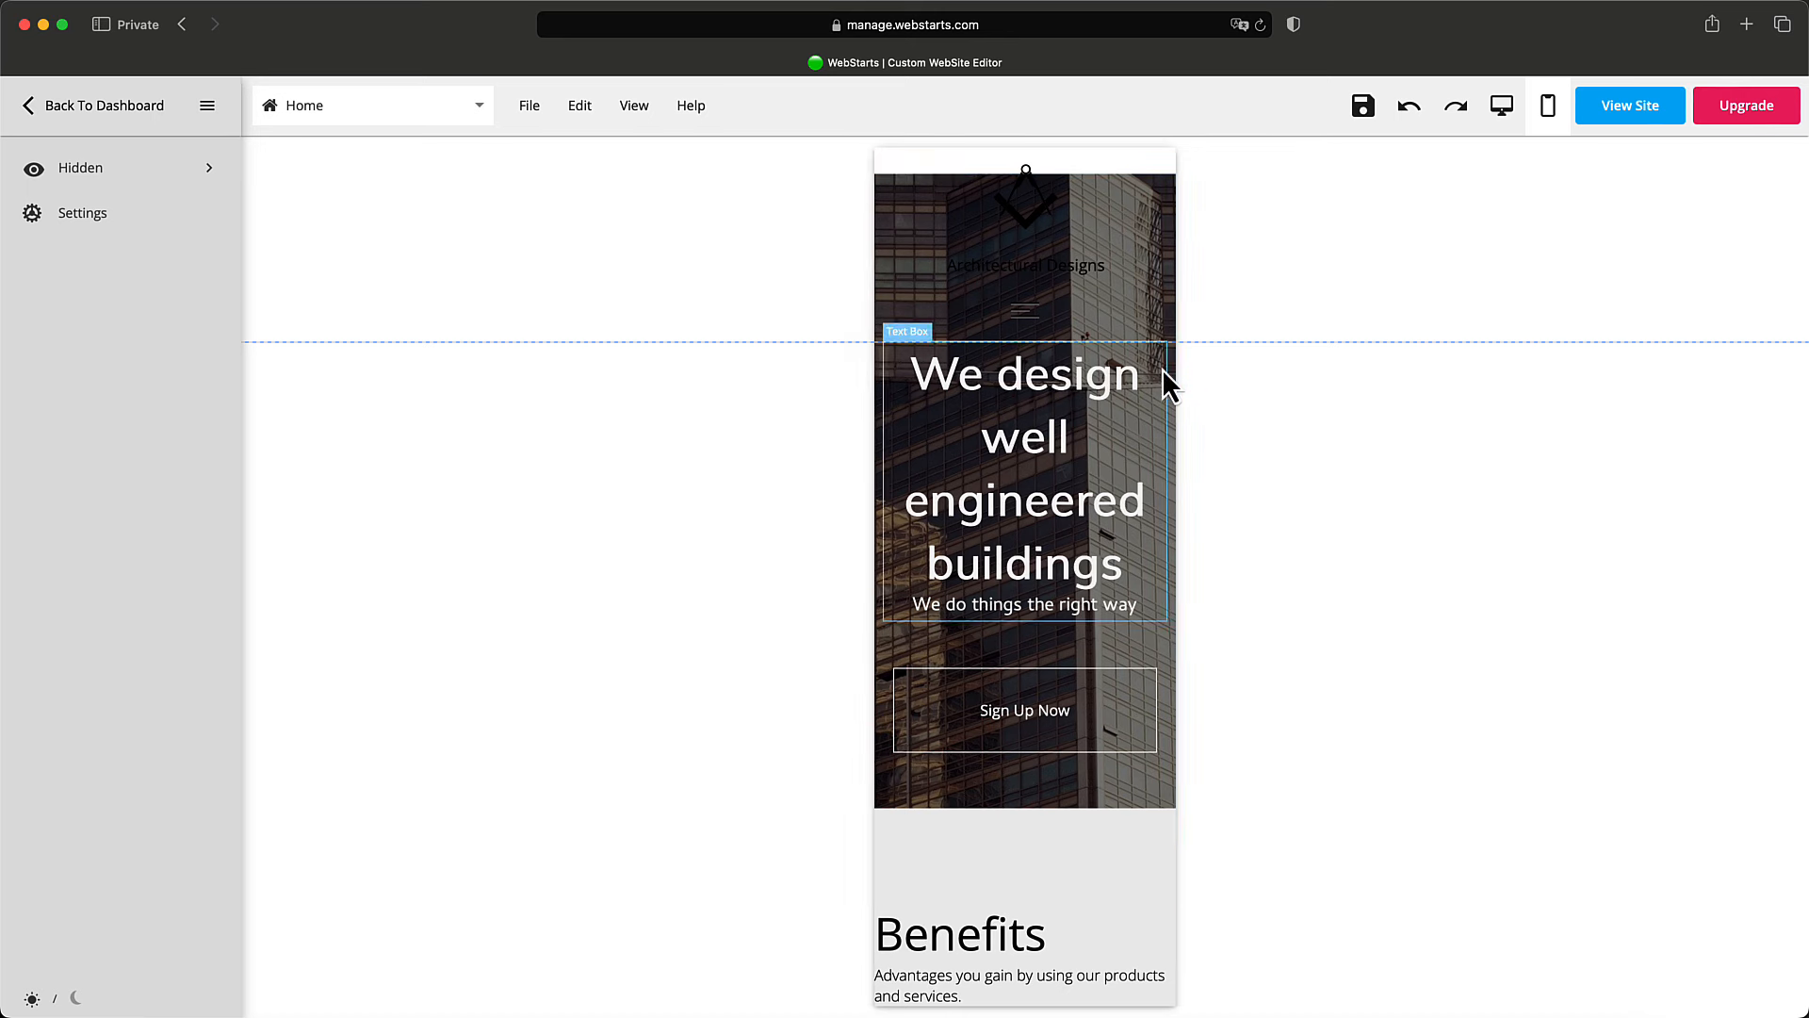
Move the hero section below the header and bring Sign Up Now up under the tagline.
click(1169, 382)
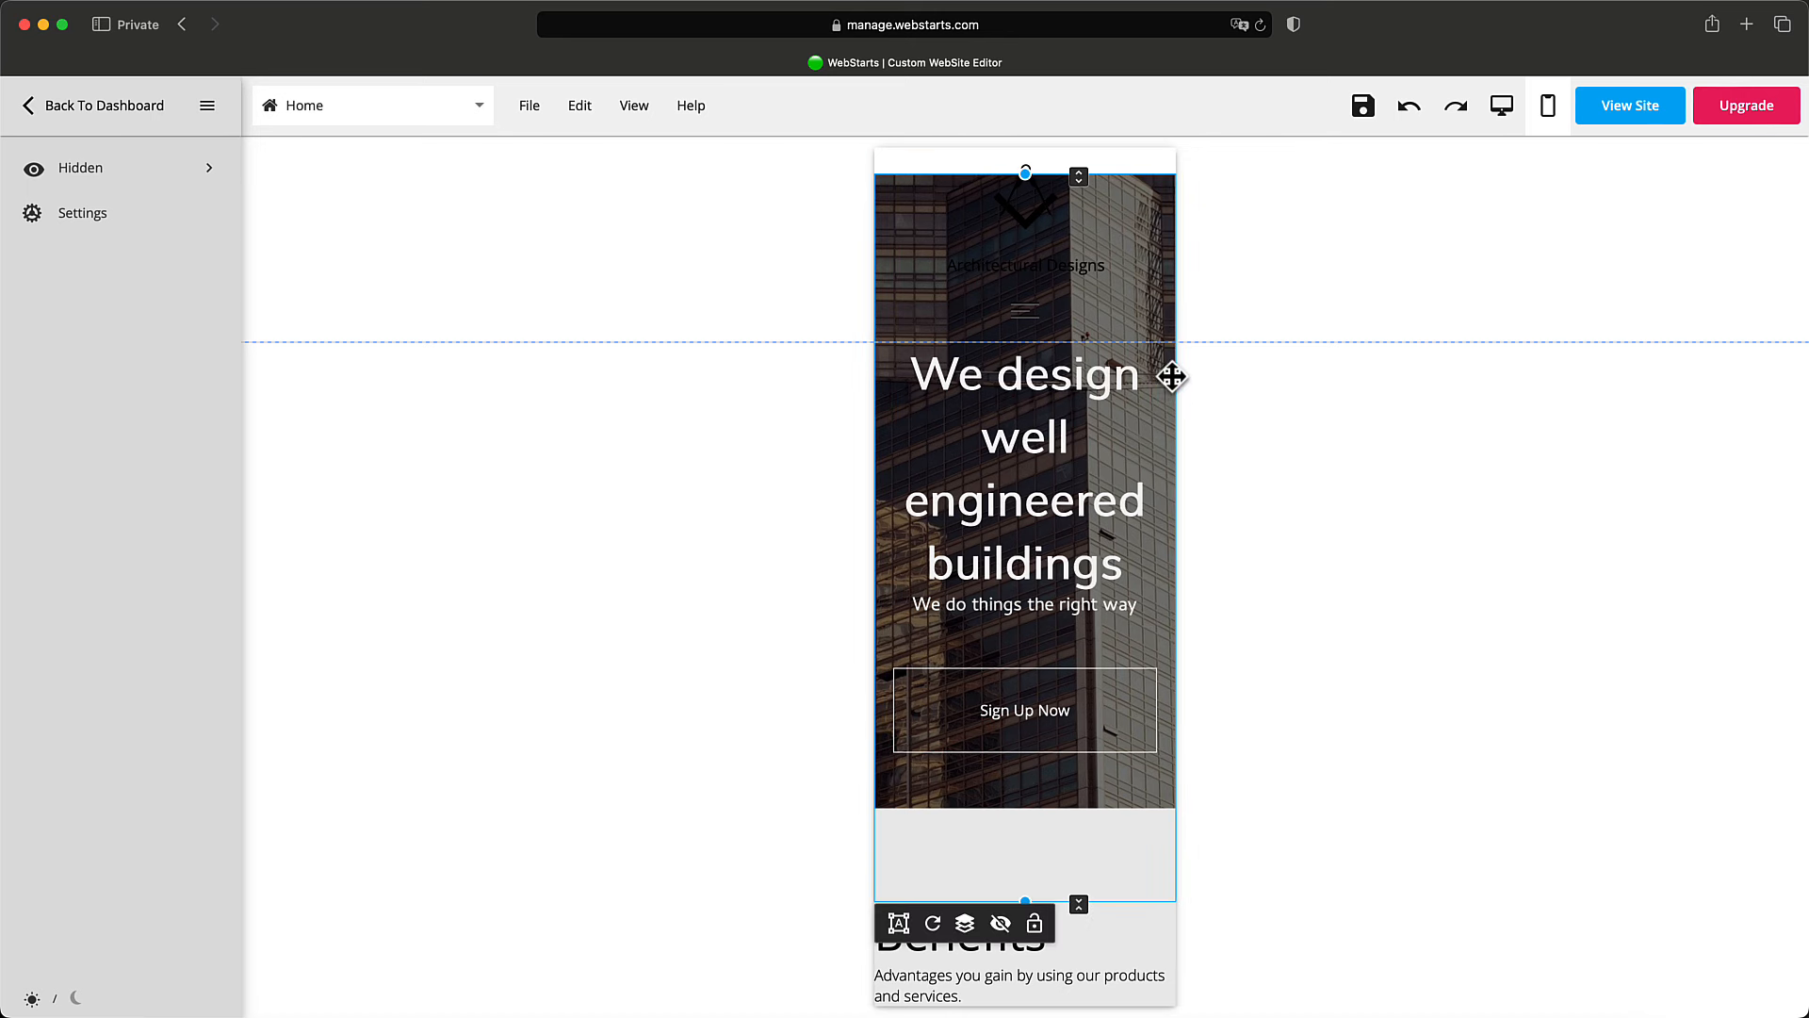
drag(1172, 372, 1191, 545)
scroll(1222, 537, down, 3)
drag(1171, 651, 1171, 810)
drag(1170, 361, 1174, 224)
scroll(1168, 261, up, 3)
scroll(1170, 264, up, 1)
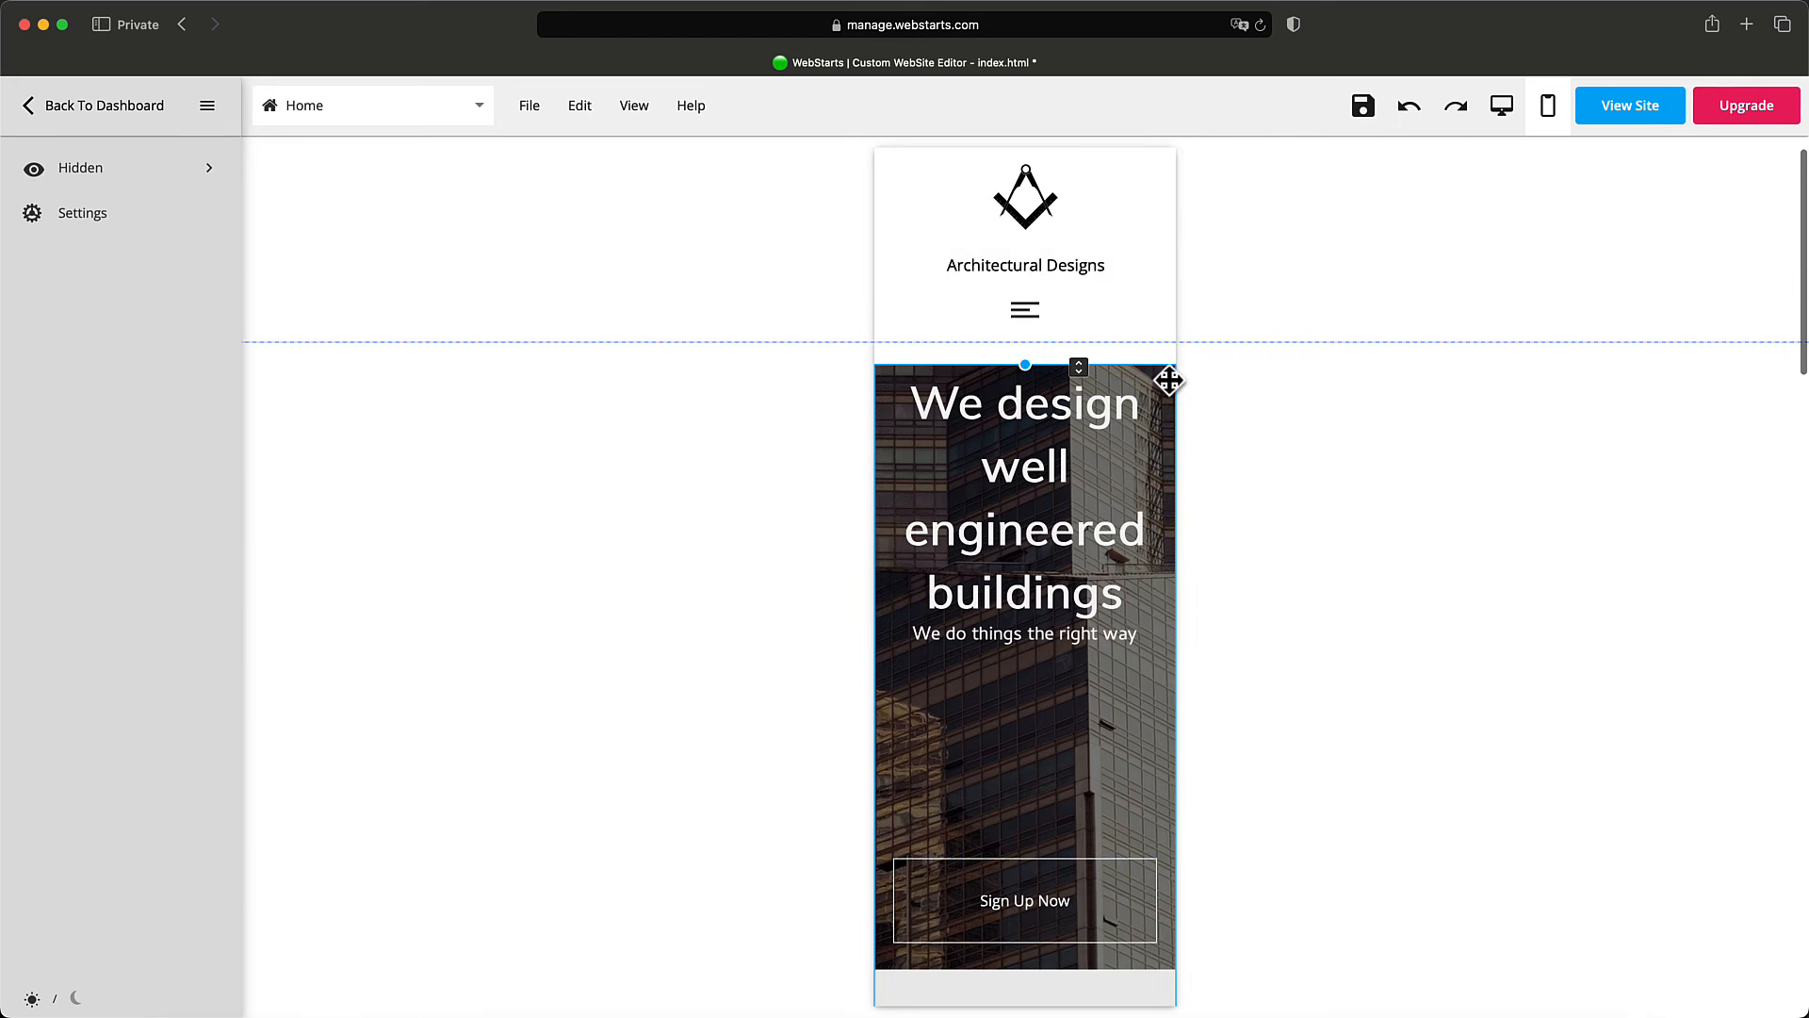
drag(1167, 377, 1169, 356)
scroll(1115, 405, down, 3)
drag(1074, 714, 1074, 533)
Shorten the mobile hero strip so the Benefits section sits close beneath it.
click(1213, 546)
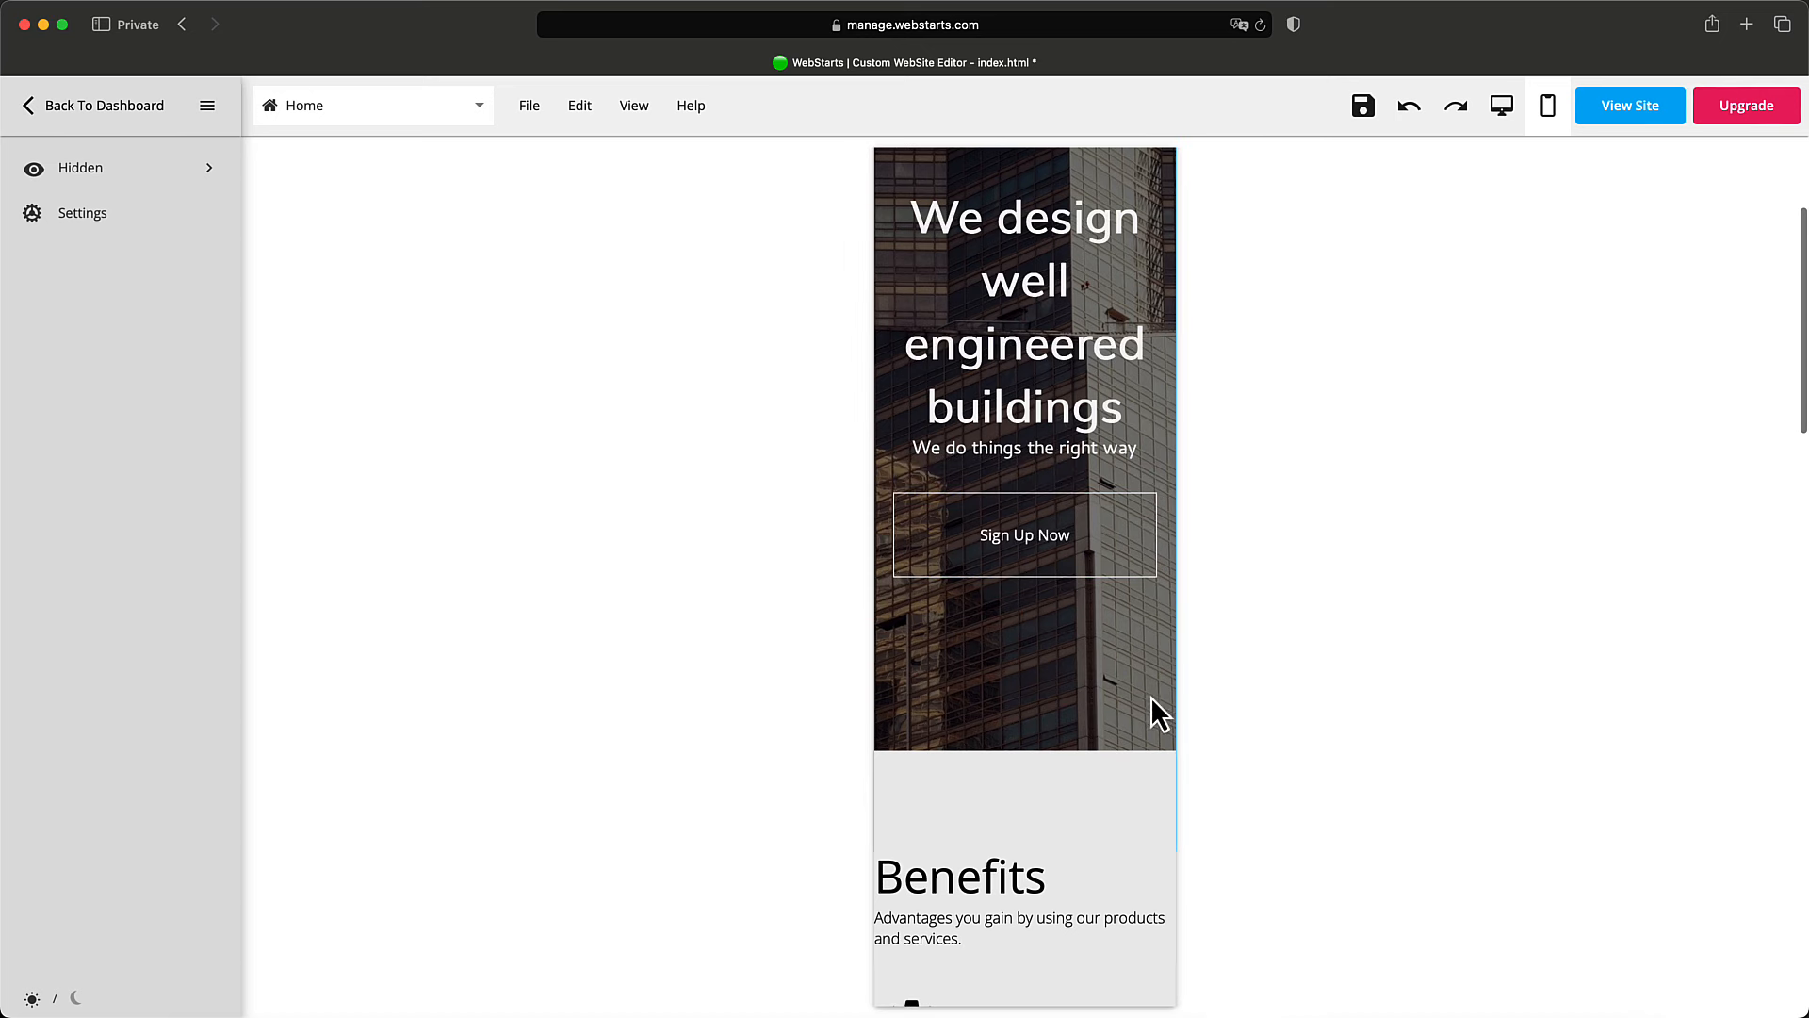
click(1100, 720)
scroll(1090, 751, down, 1)
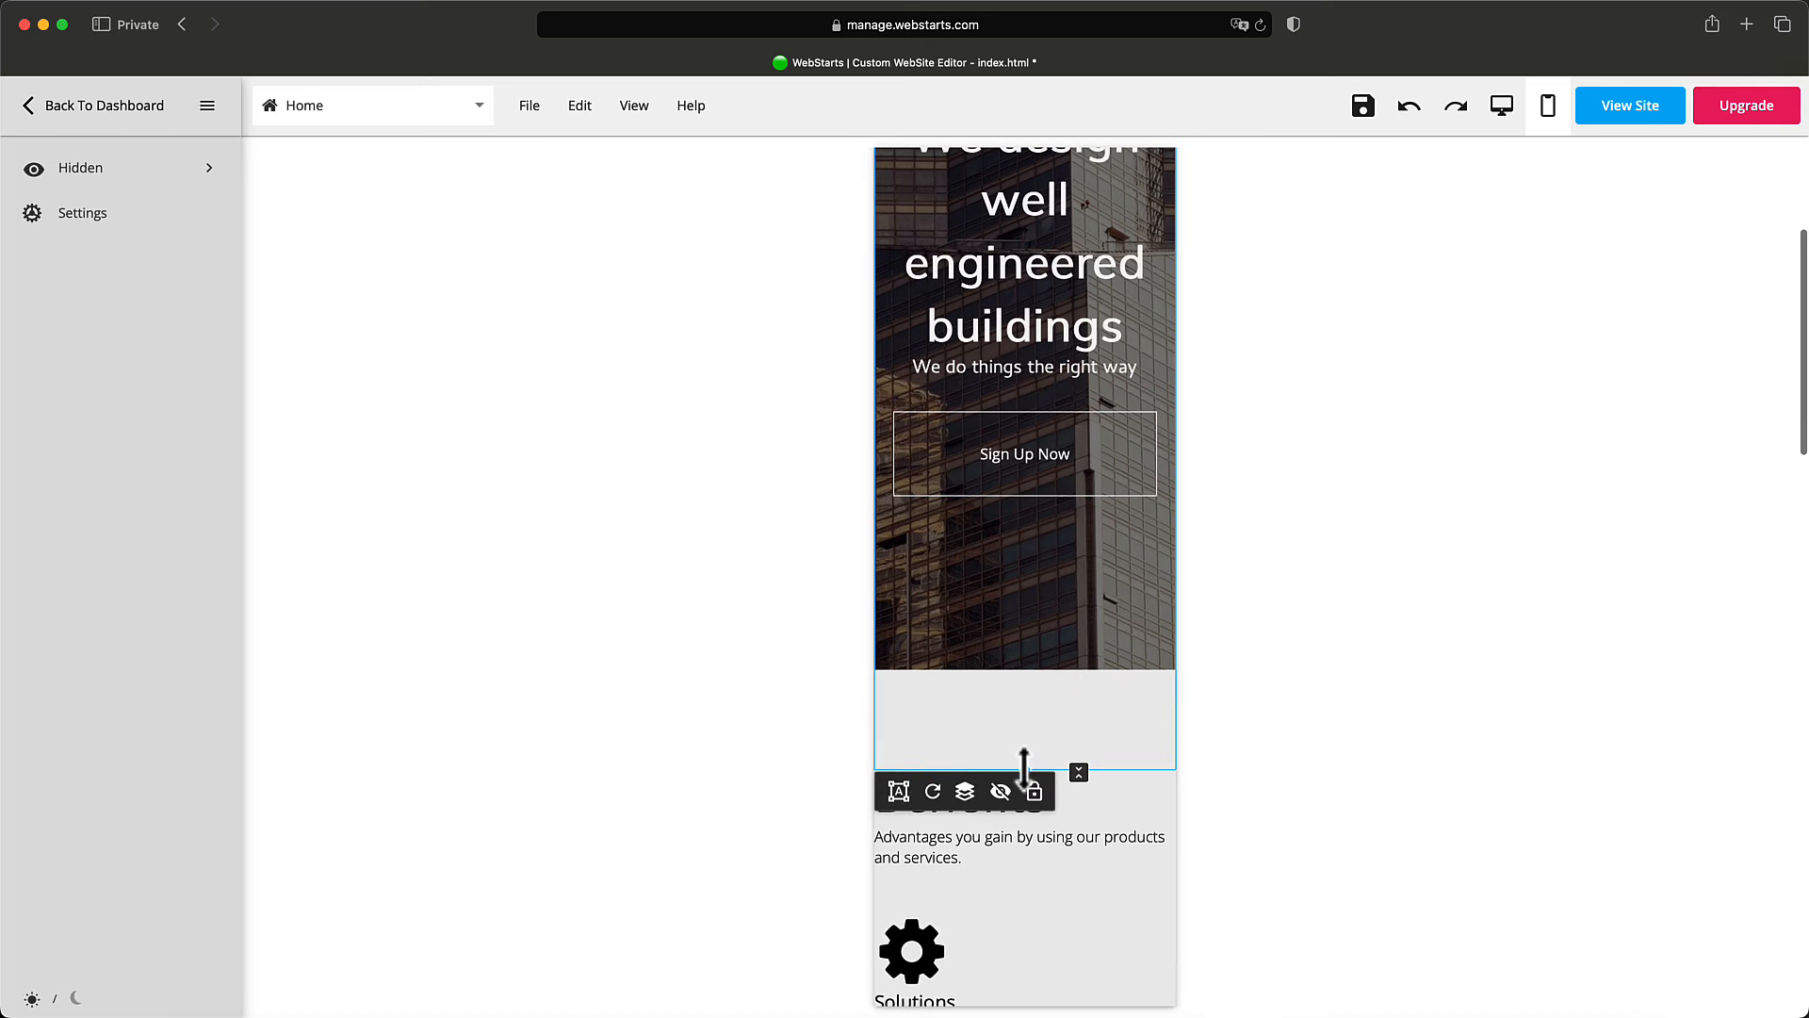
drag(1025, 757, 1030, 669)
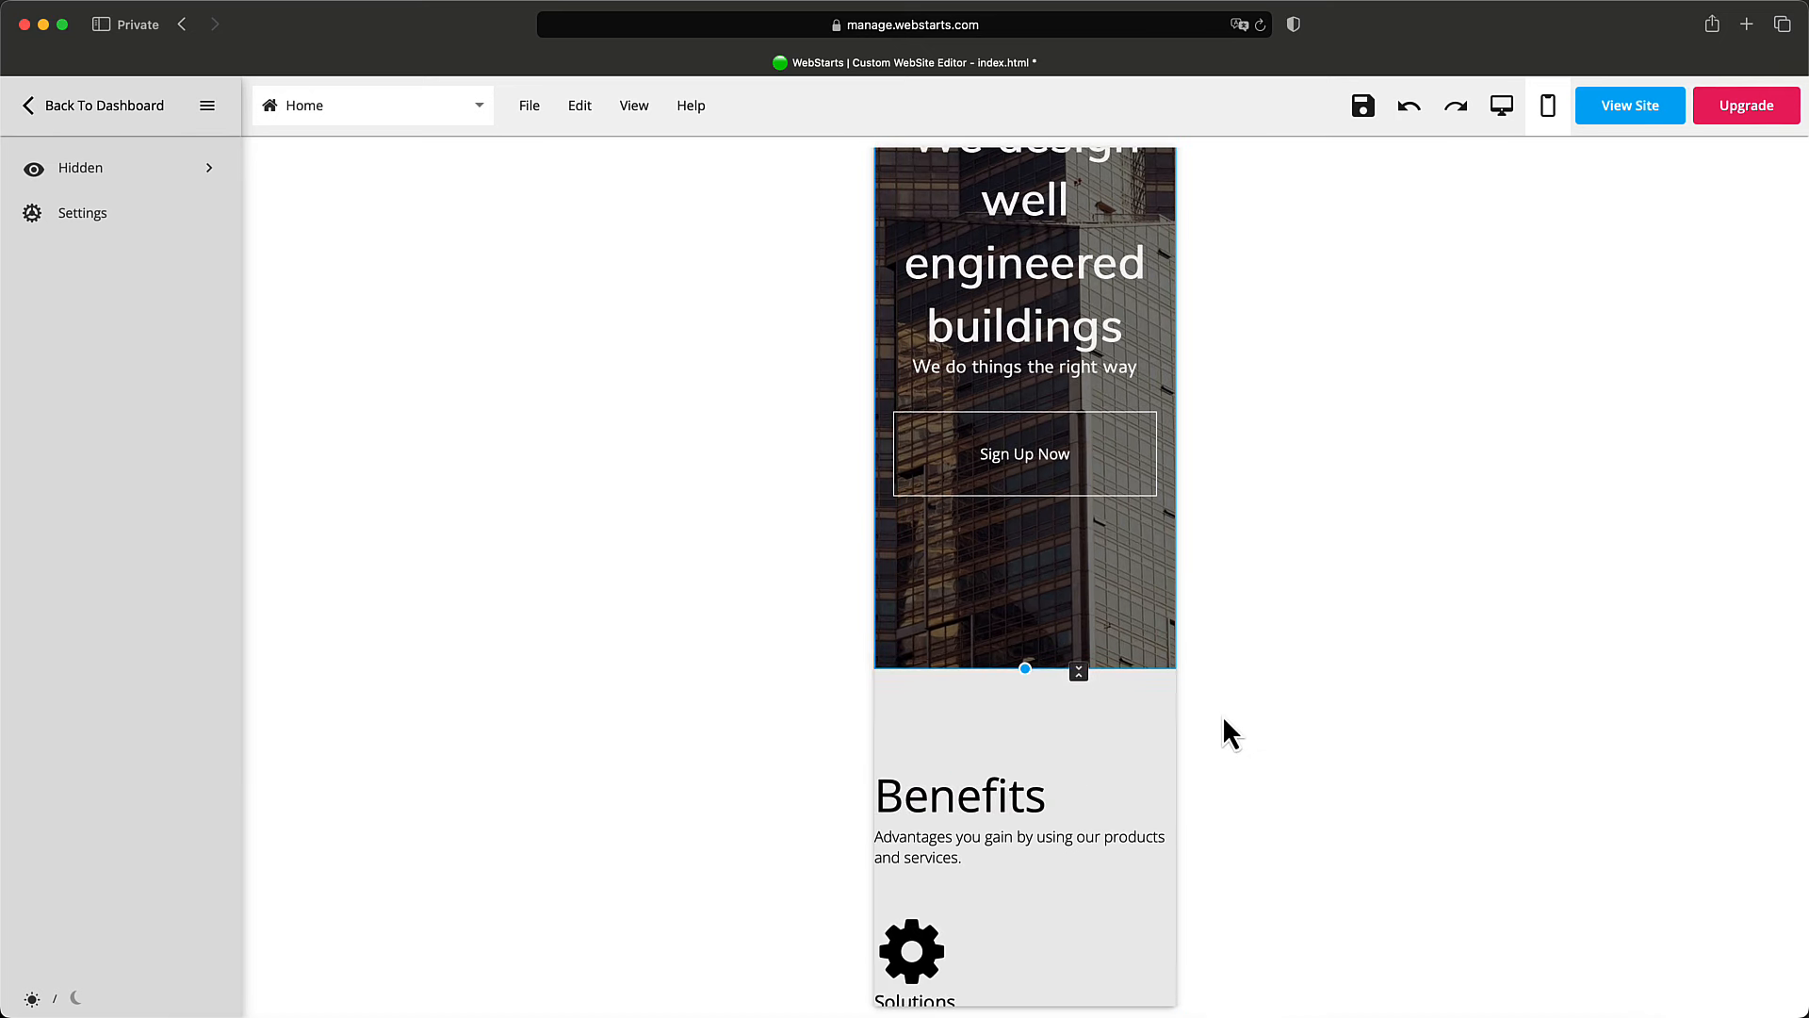
scroll(1223, 720, down, 5)
scroll(1223, 720, down, 13)
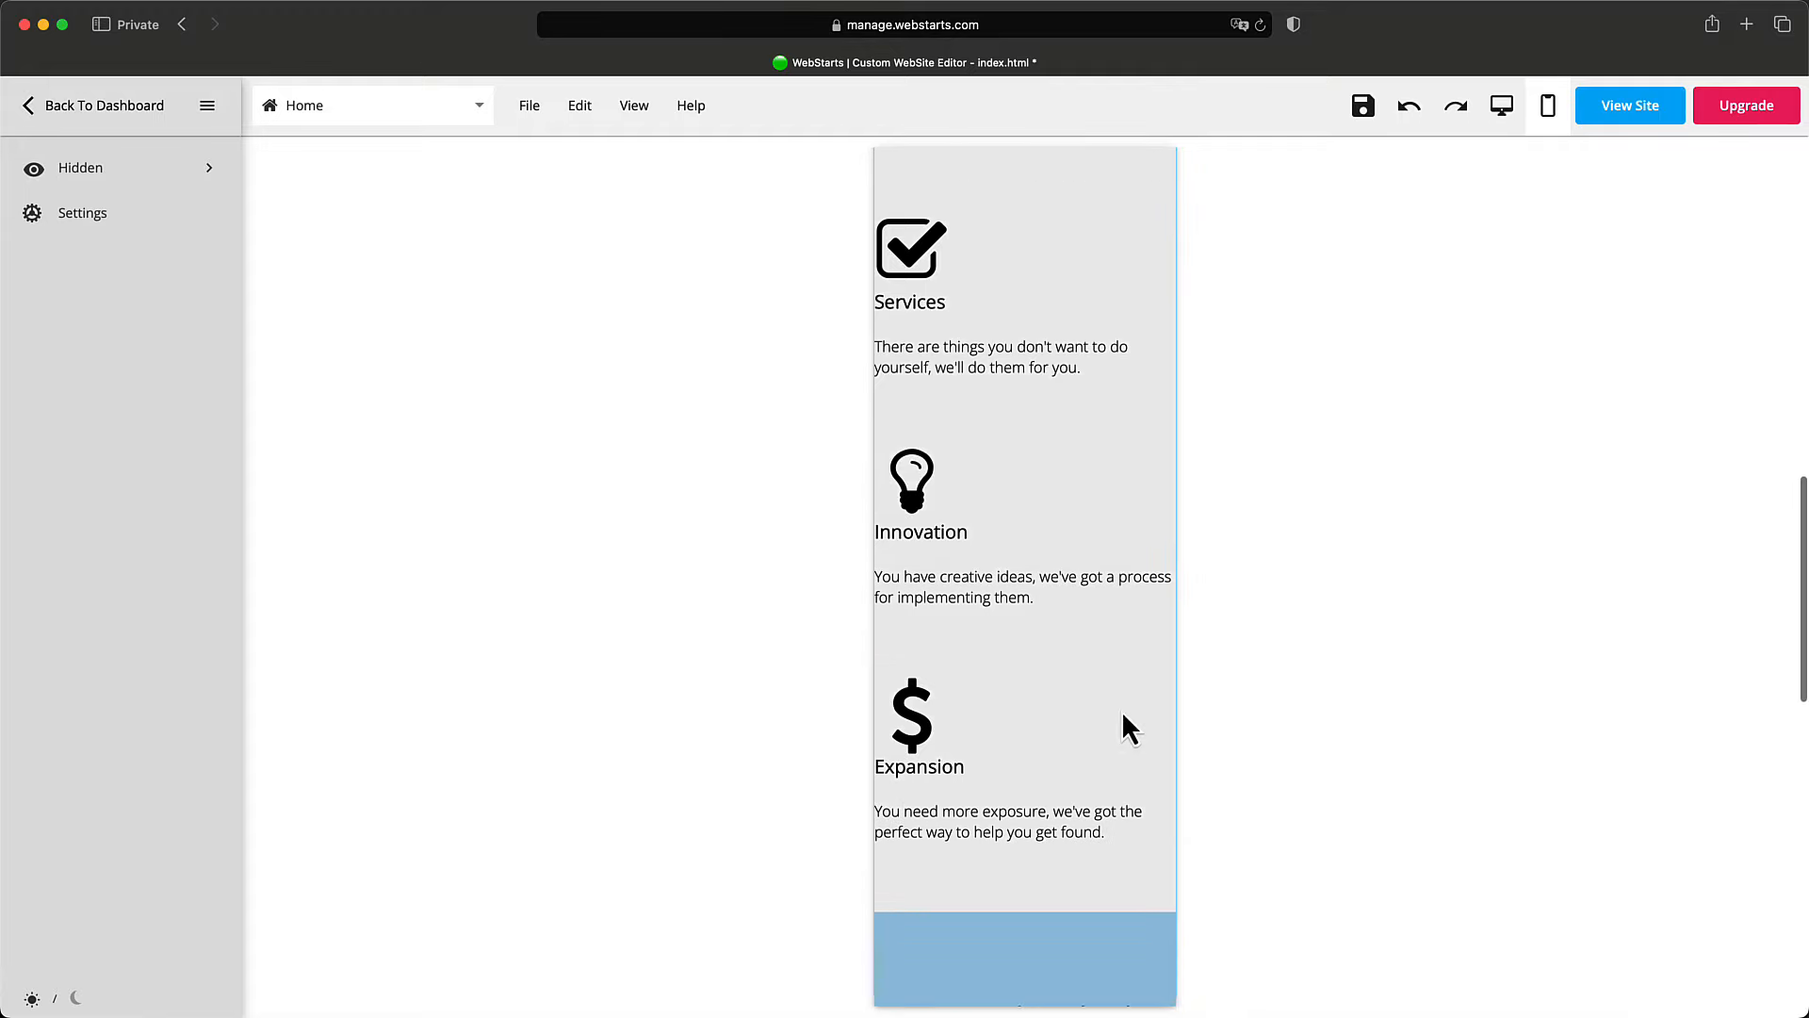
scroll(1121, 711, up, 20)
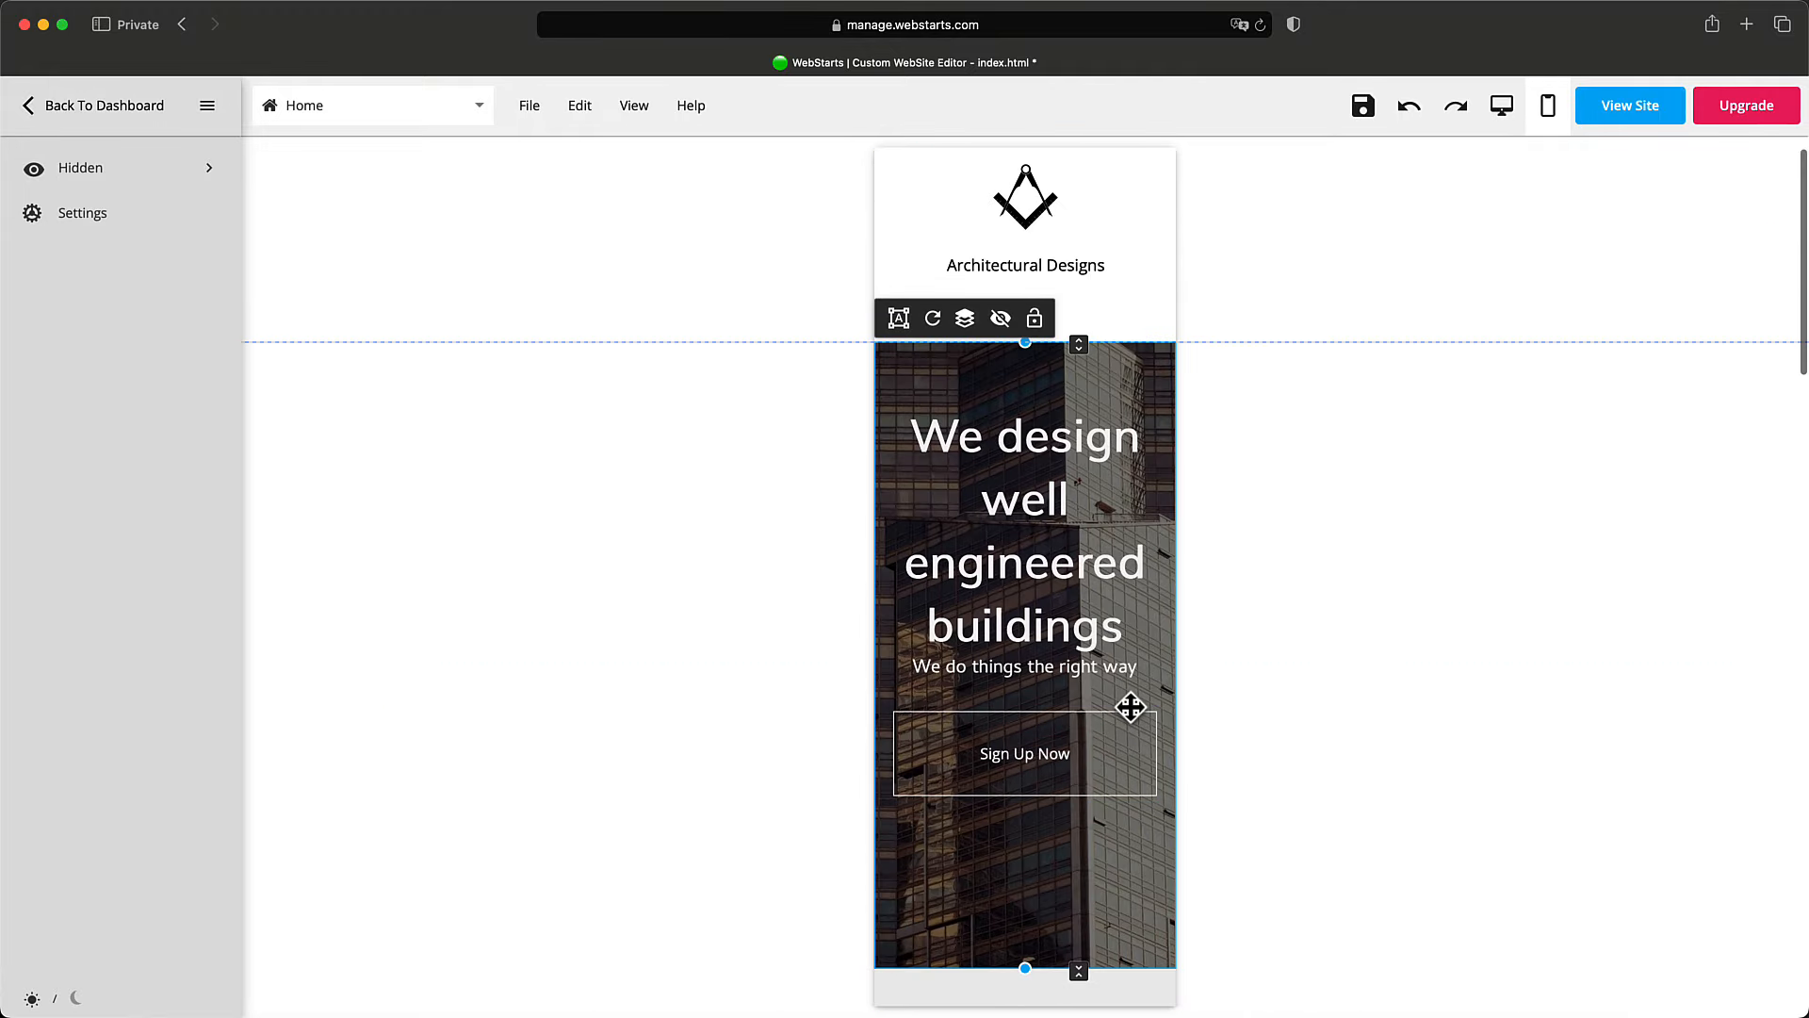
Save the page and open the published site in its own browser window.
click(1363, 110)
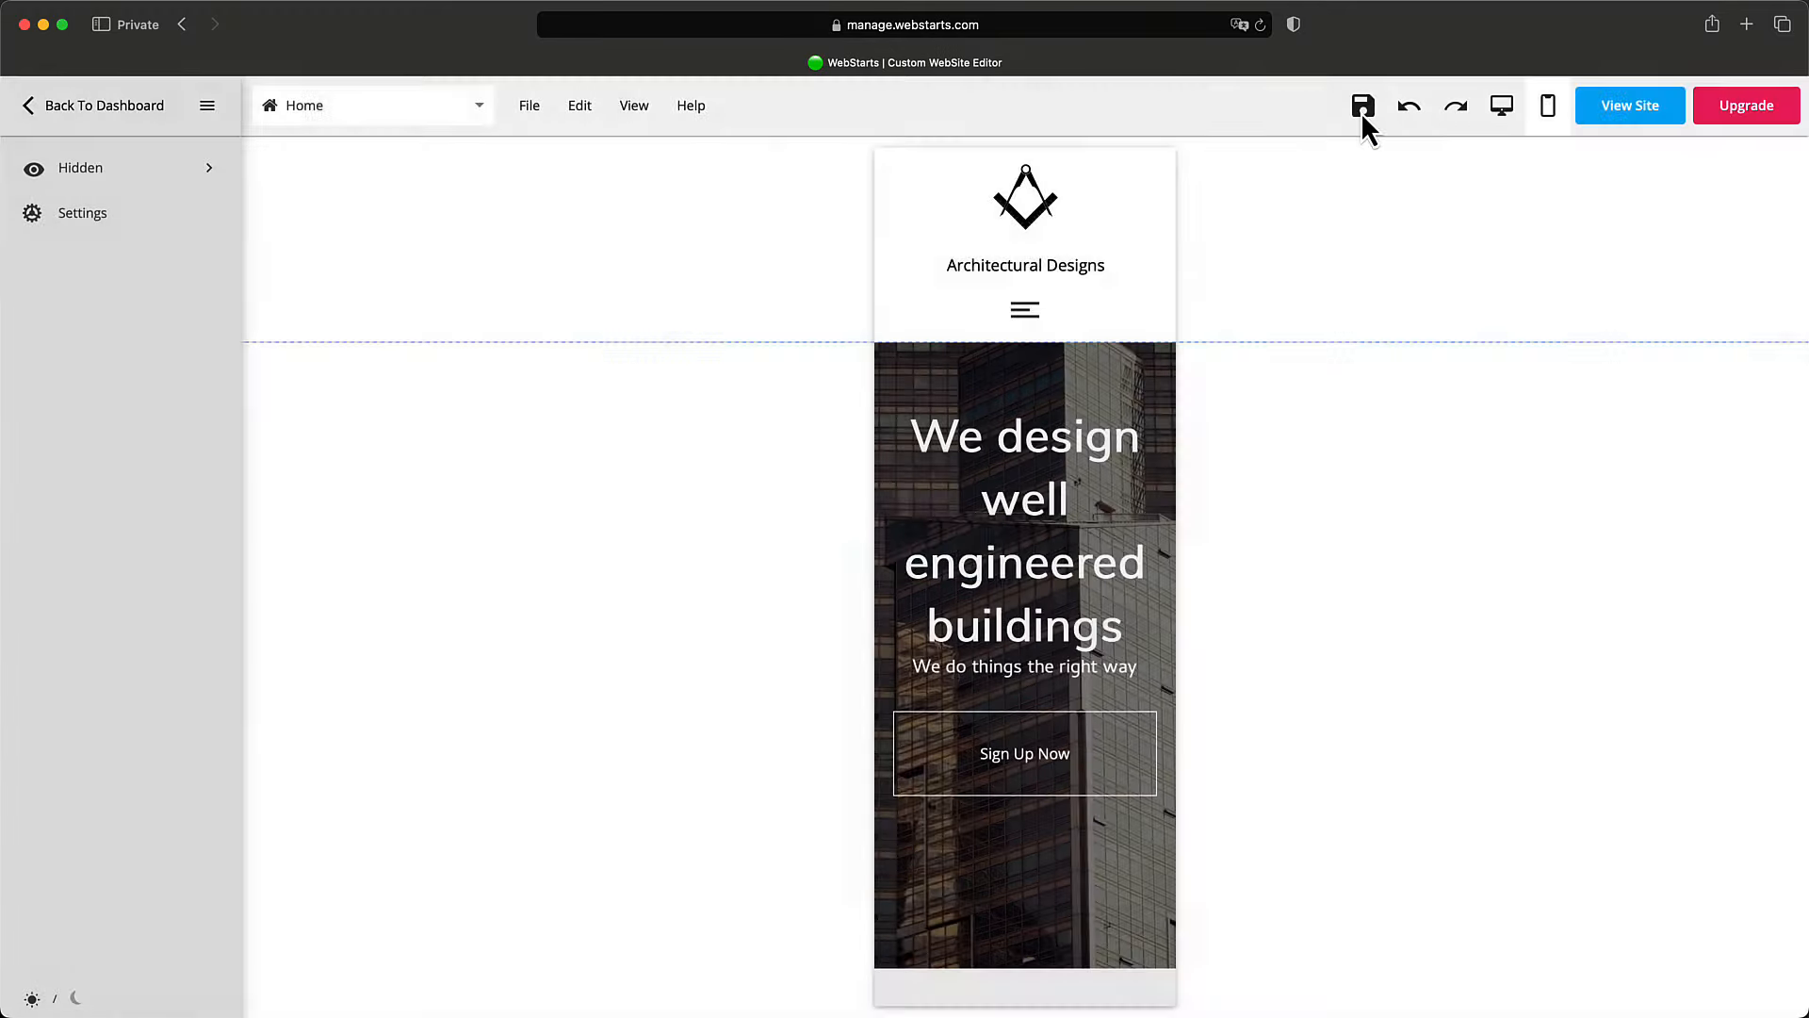
click(1630, 106)
drag(1168, 62, 1176, 141)
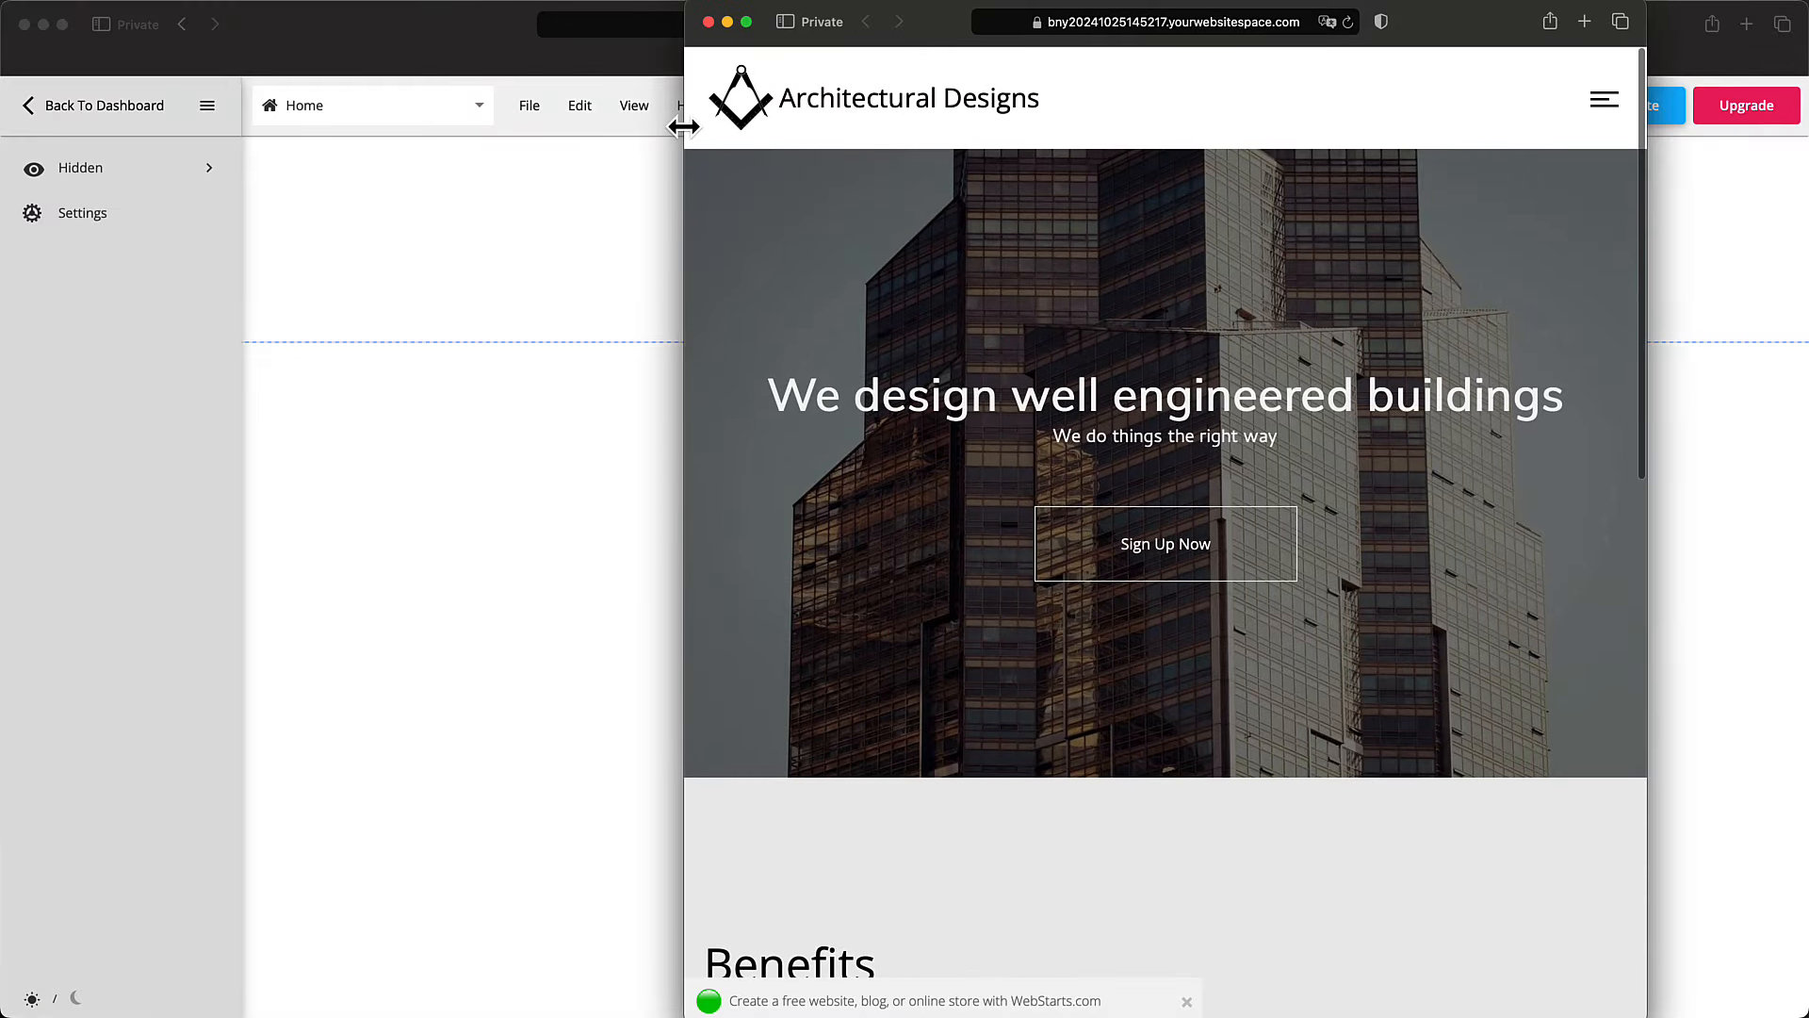
Narrow the live site window to phone width, reload to check the stacked hero, then close it.
drag(682, 123, 1106, 173)
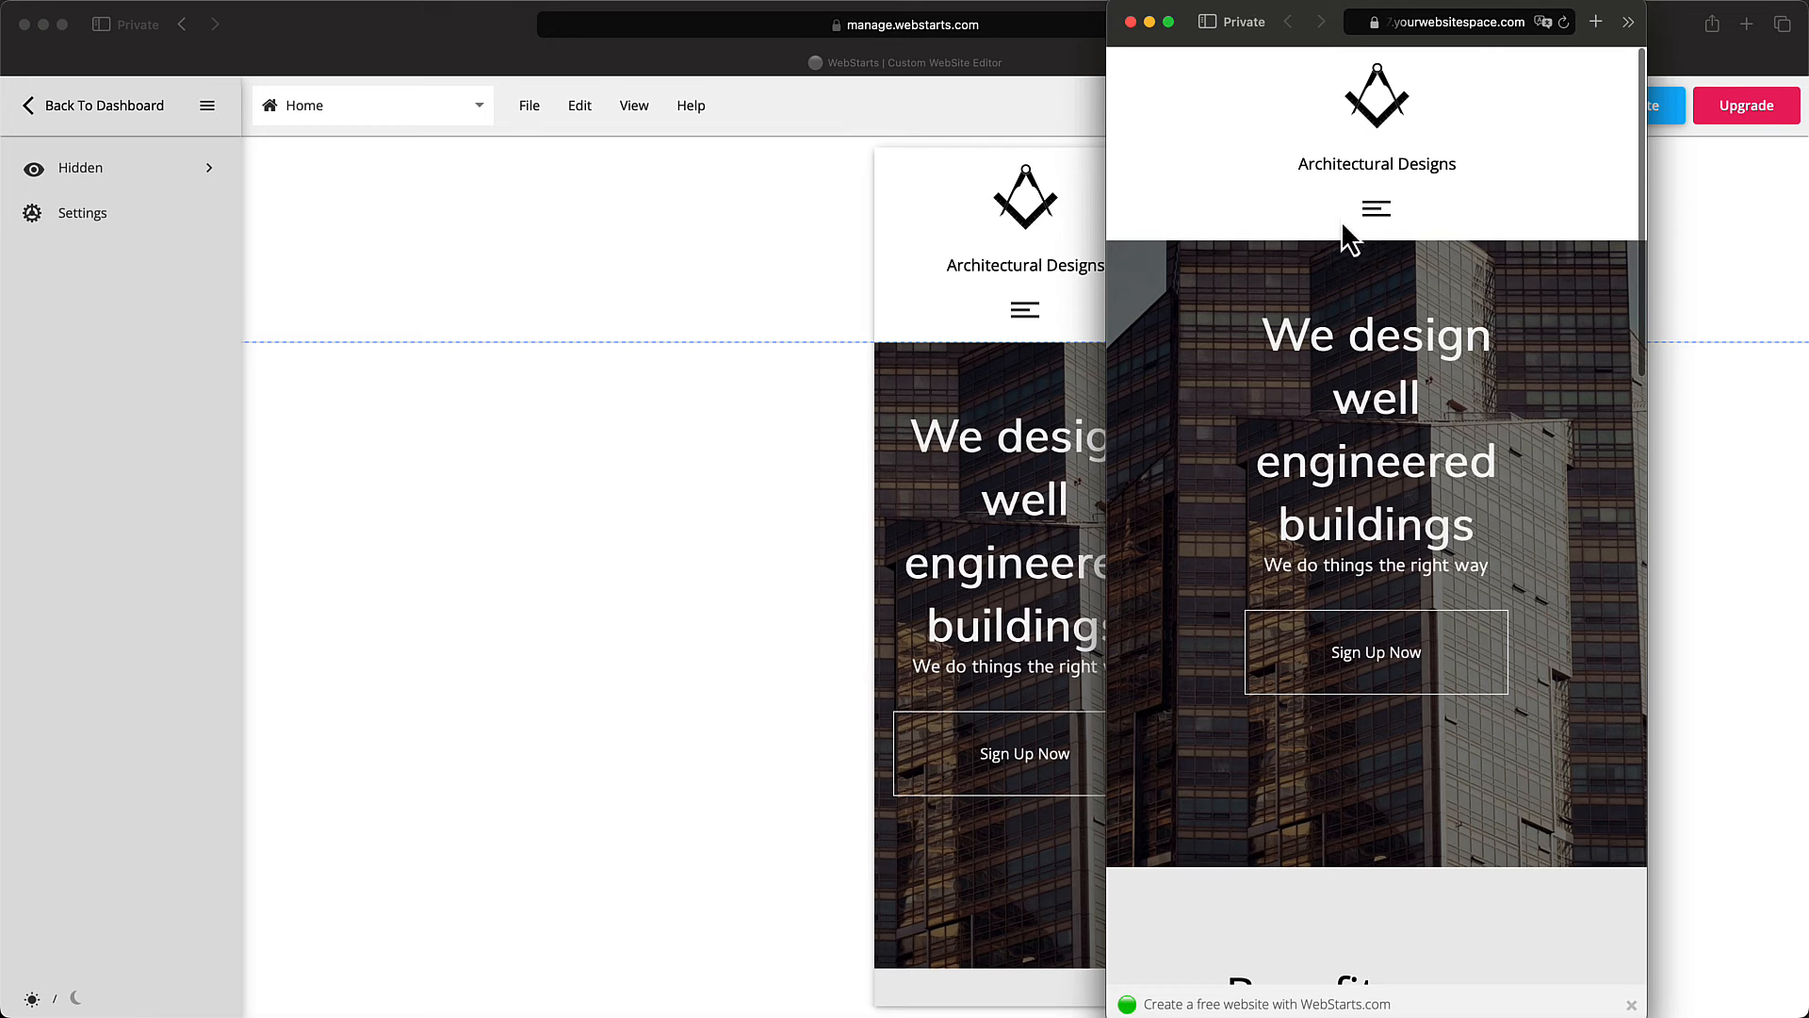
click(1564, 23)
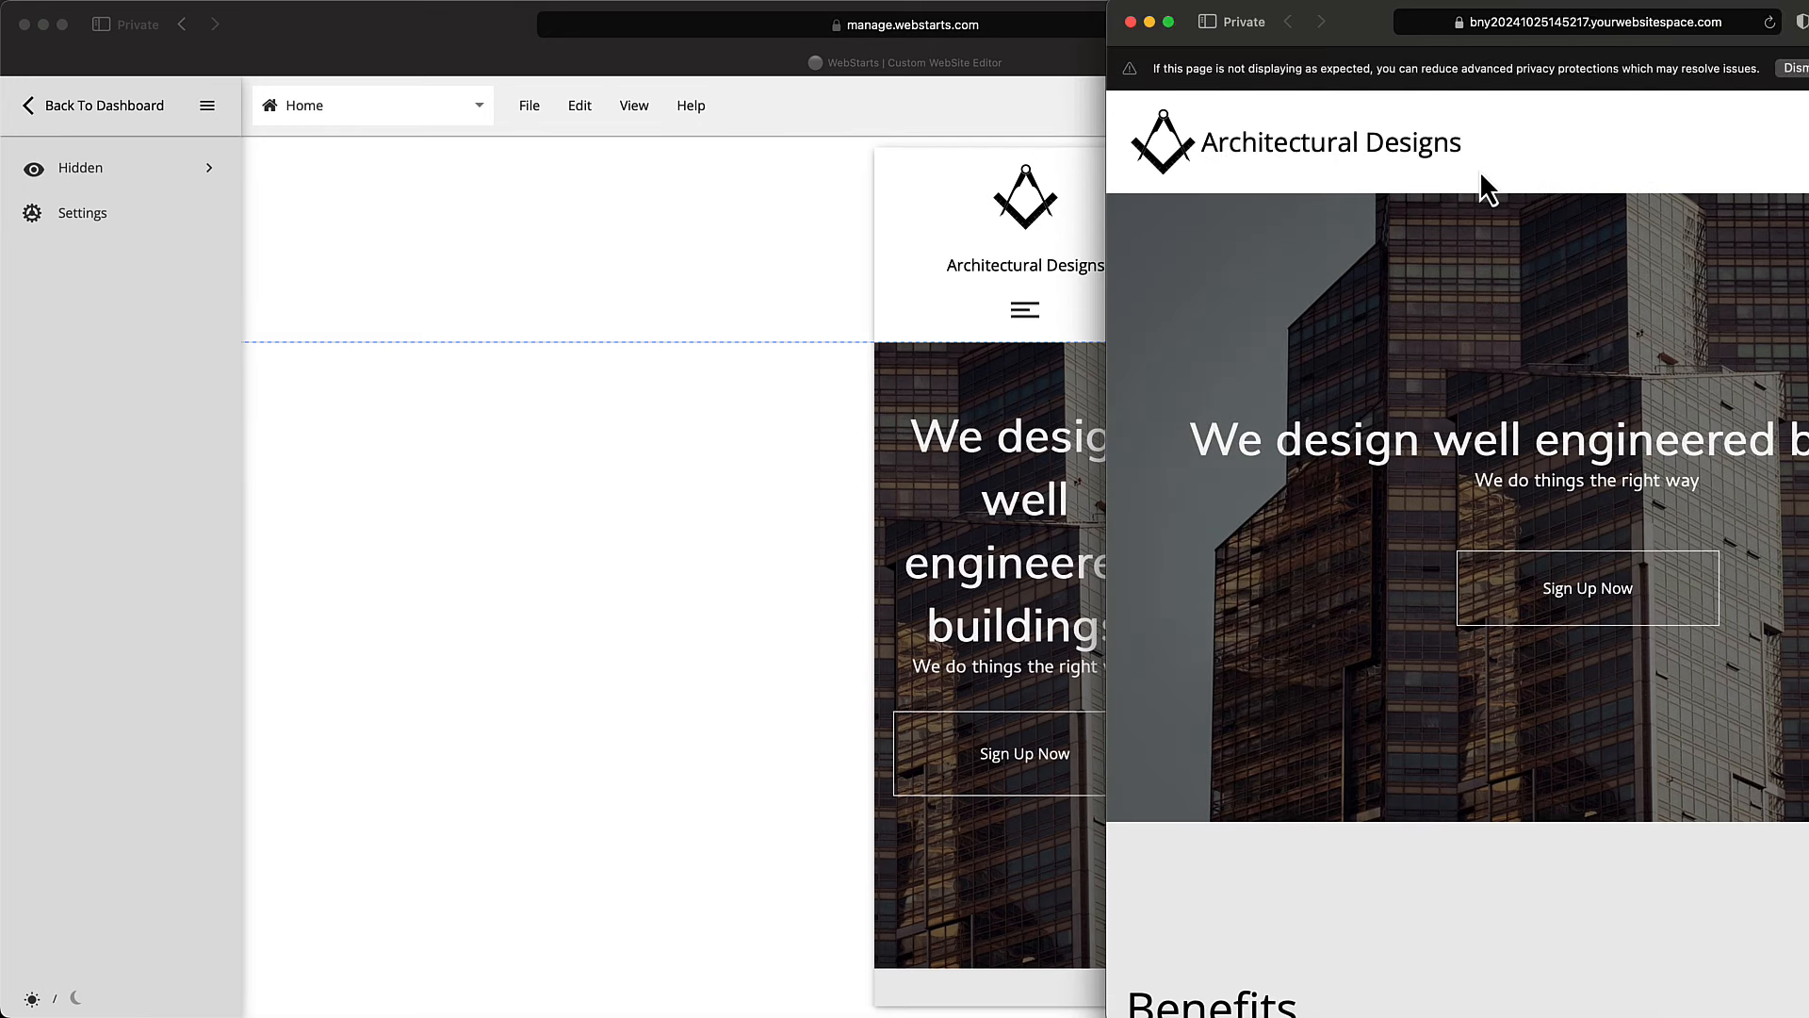
click(1131, 22)
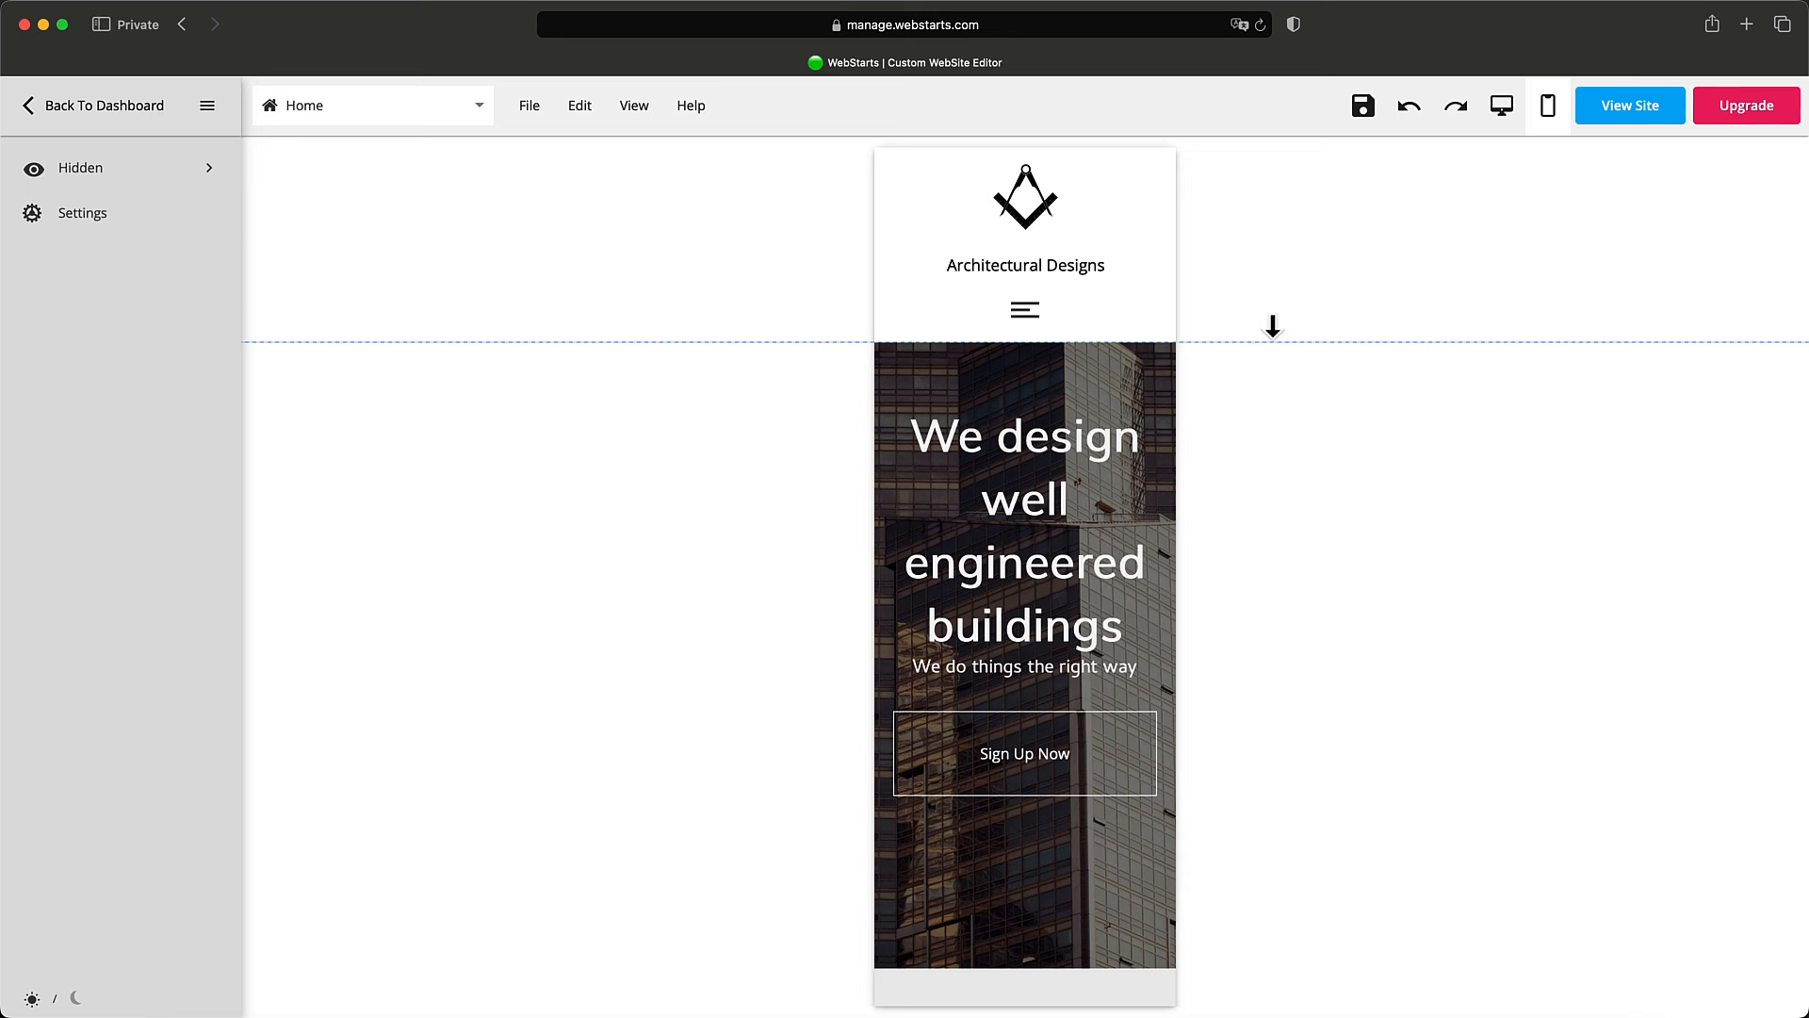
Raise the hero heading and place Sign Up Now directly under the tagline.
click(1062, 730)
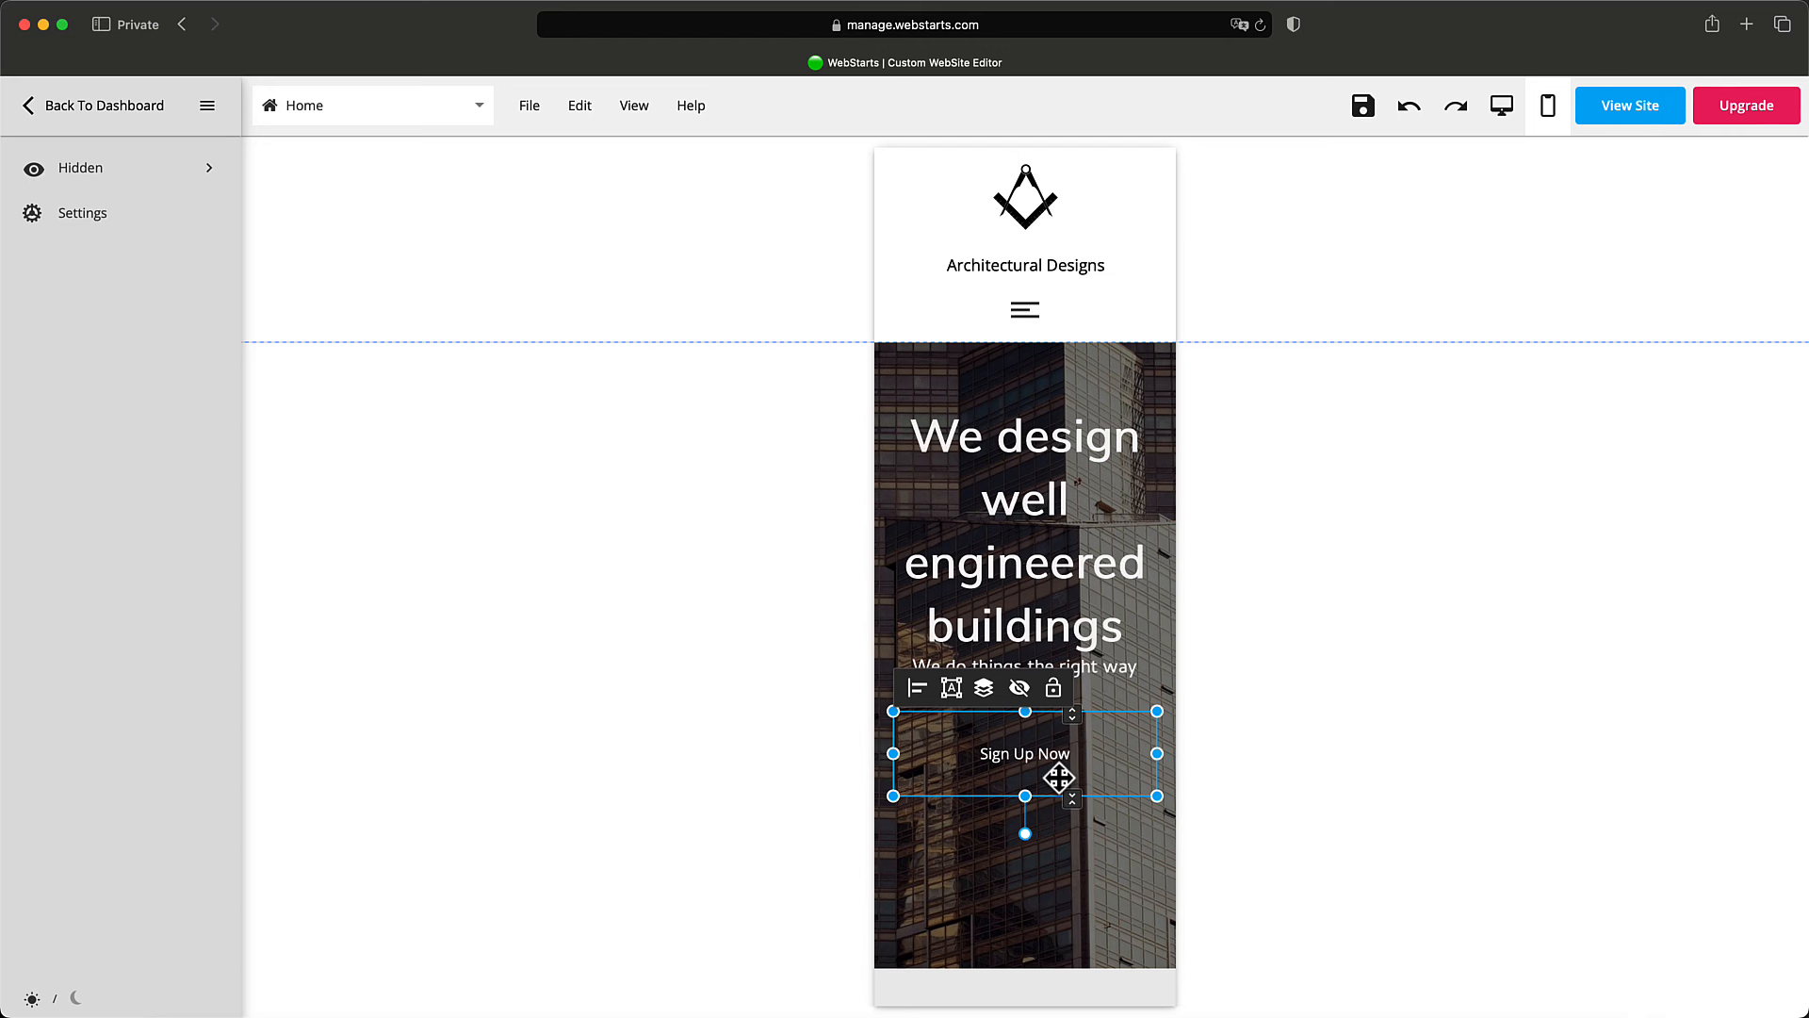
drag(1024, 782, 1025, 780)
drag(1085, 625, 1090, 603)
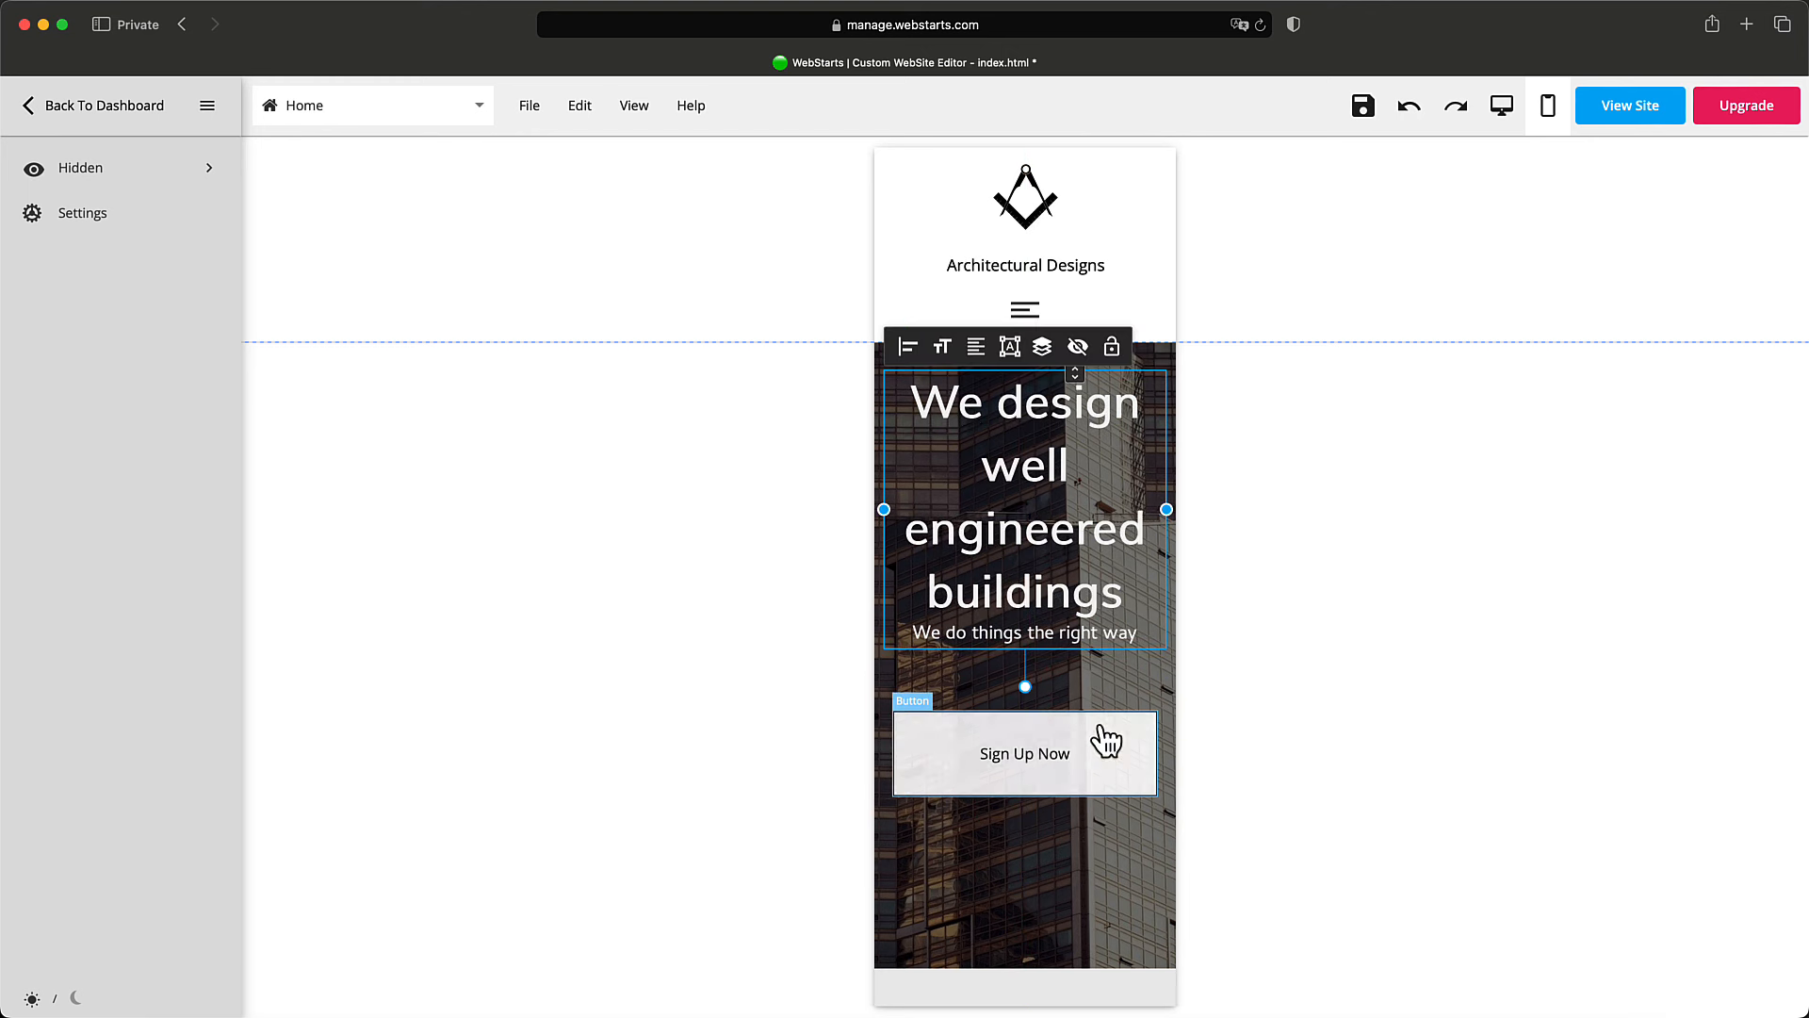
drag(1102, 732, 1175, 715)
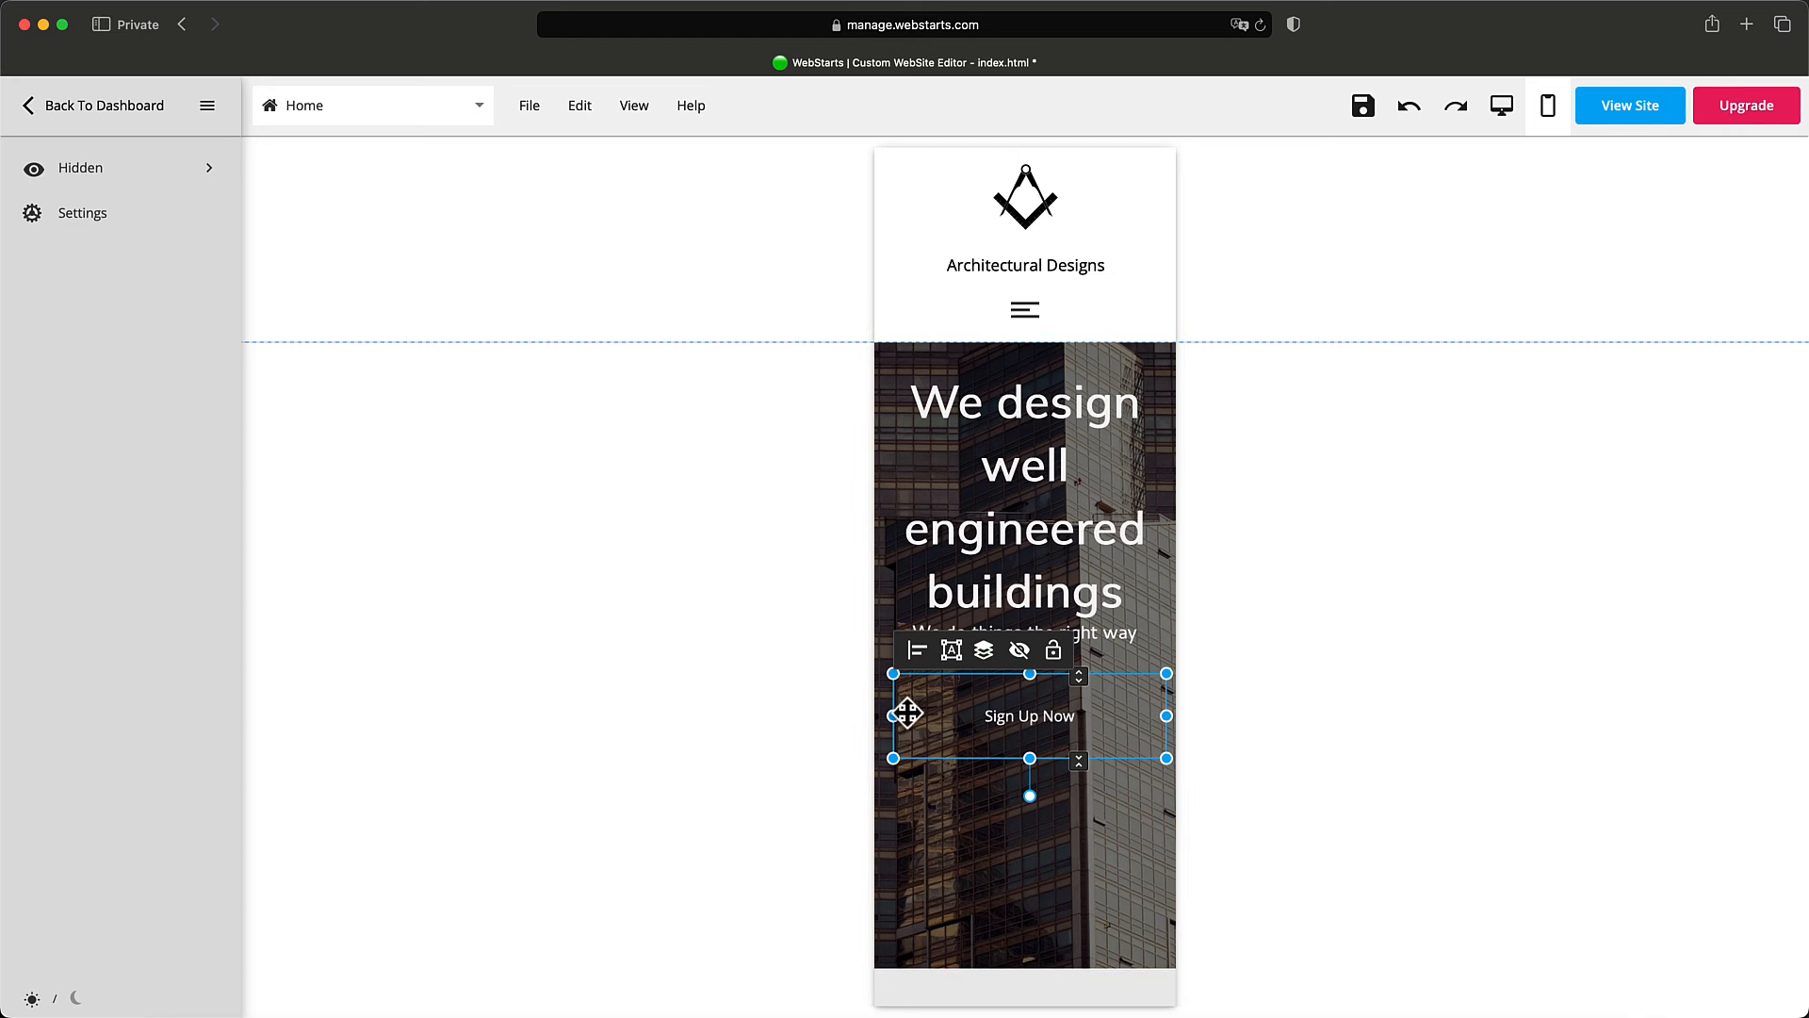
Stretch Sign Up Now to full column width at W:320 H:85 and save the page.
drag(893, 717, 876, 718)
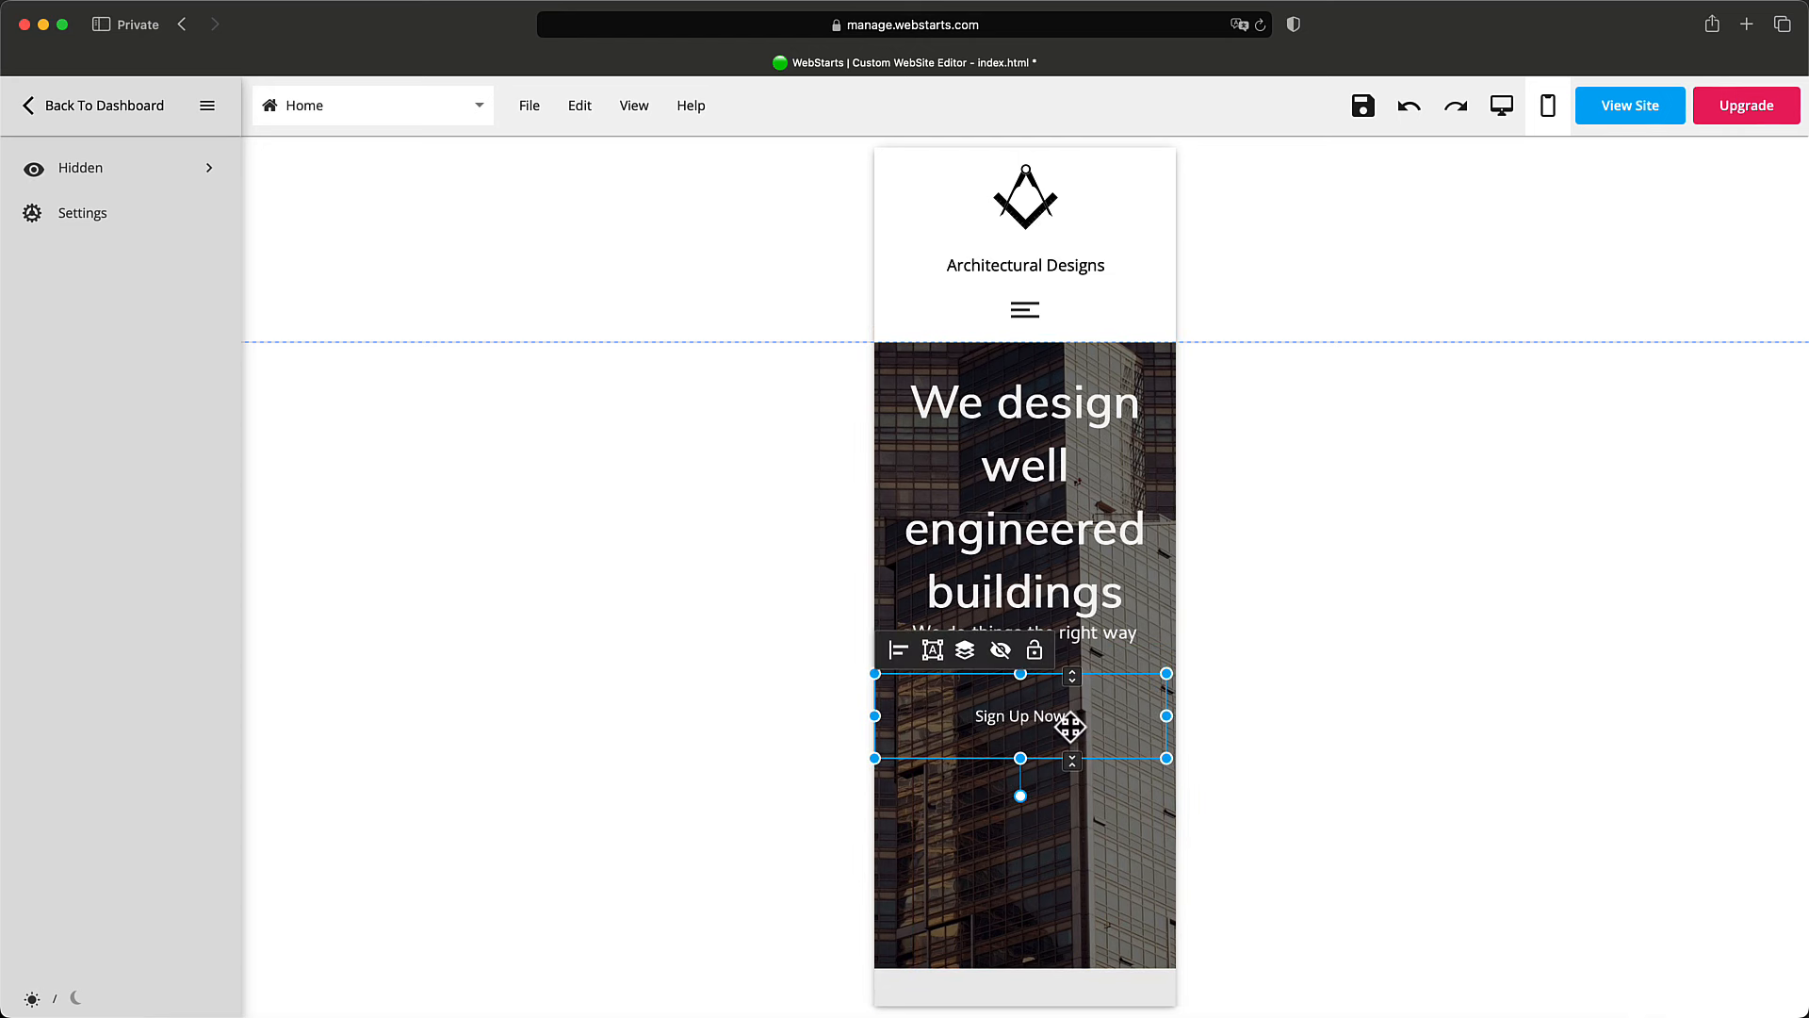
drag(1168, 720, 1176, 717)
drag(1025, 757, 1026, 750)
click(1244, 738)
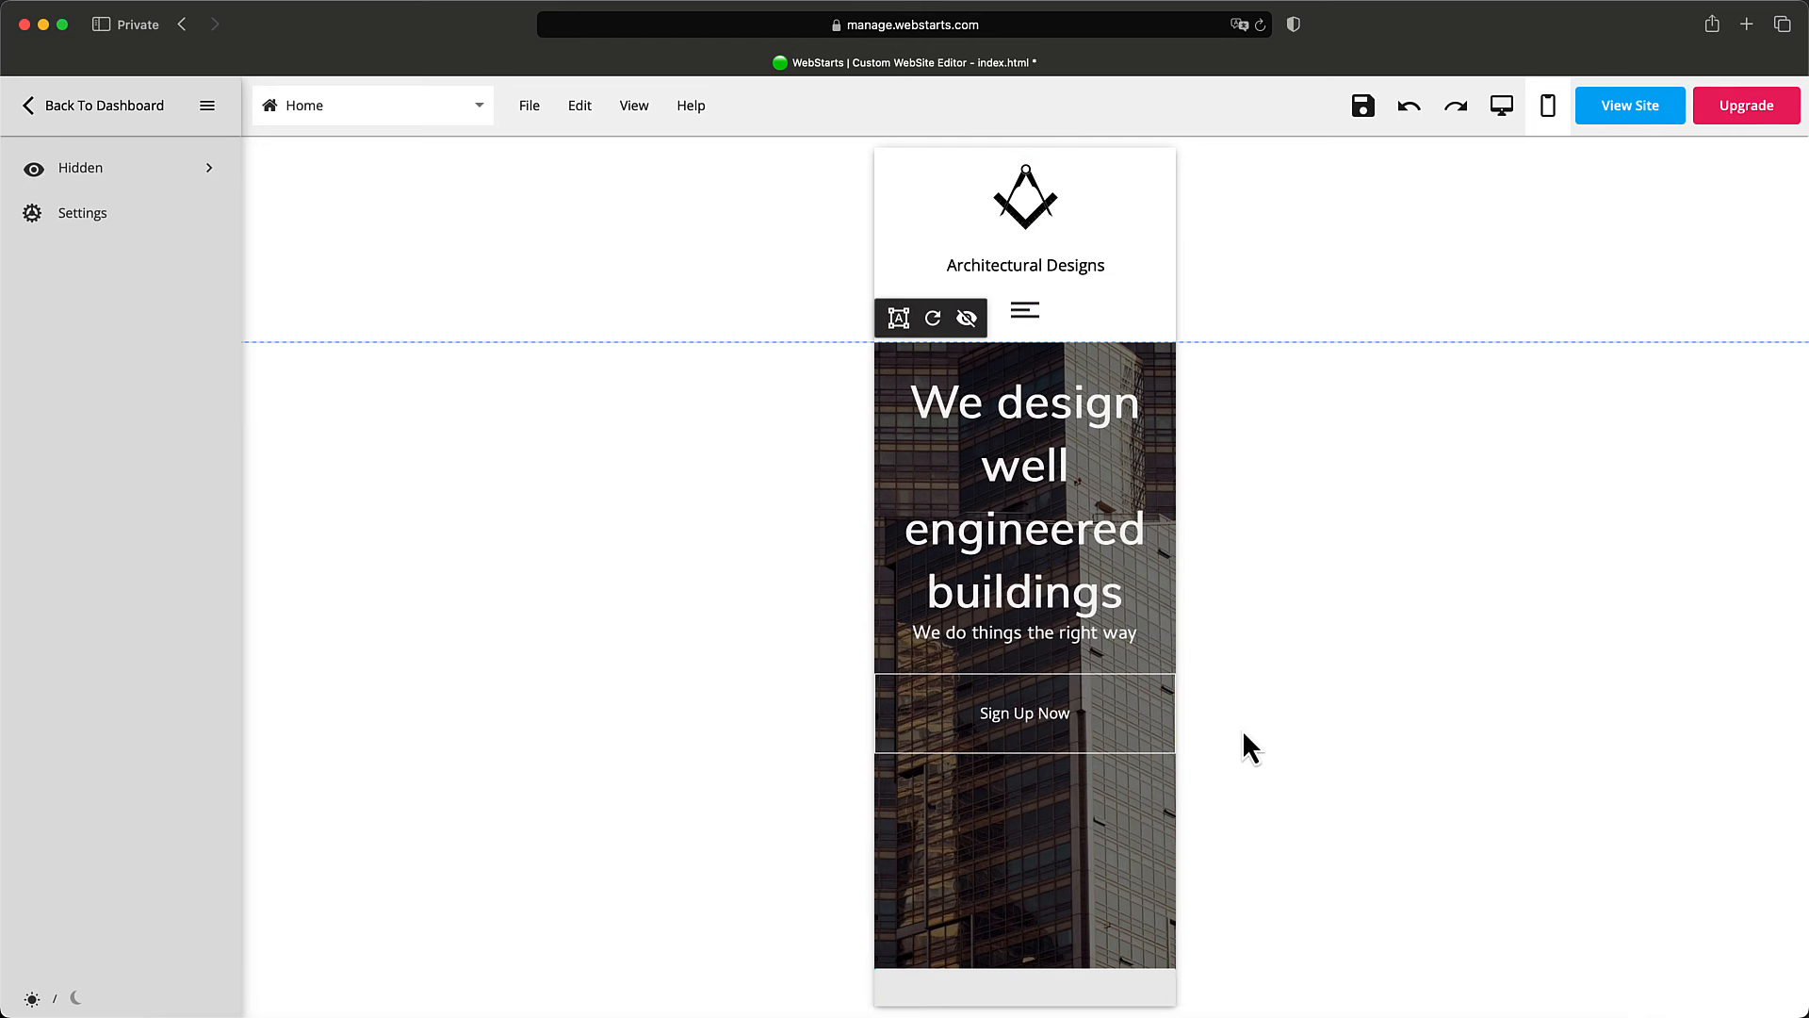
click(1363, 105)
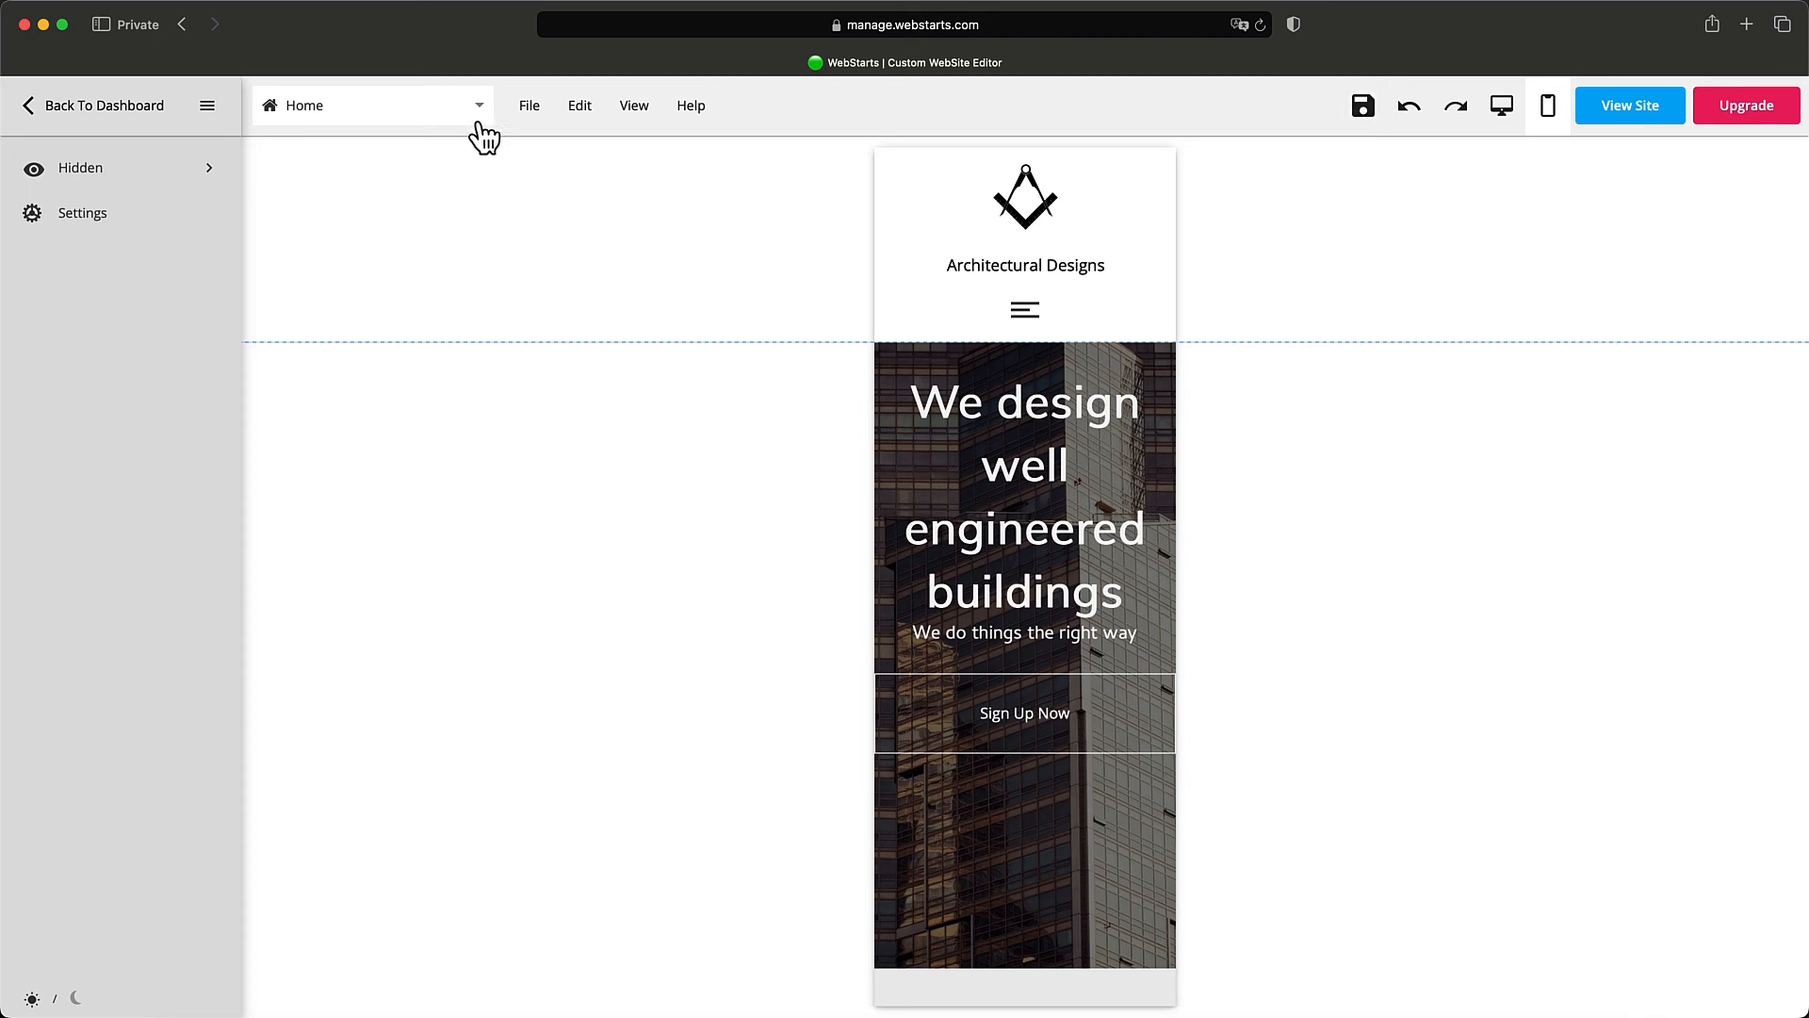
click(1018, 311)
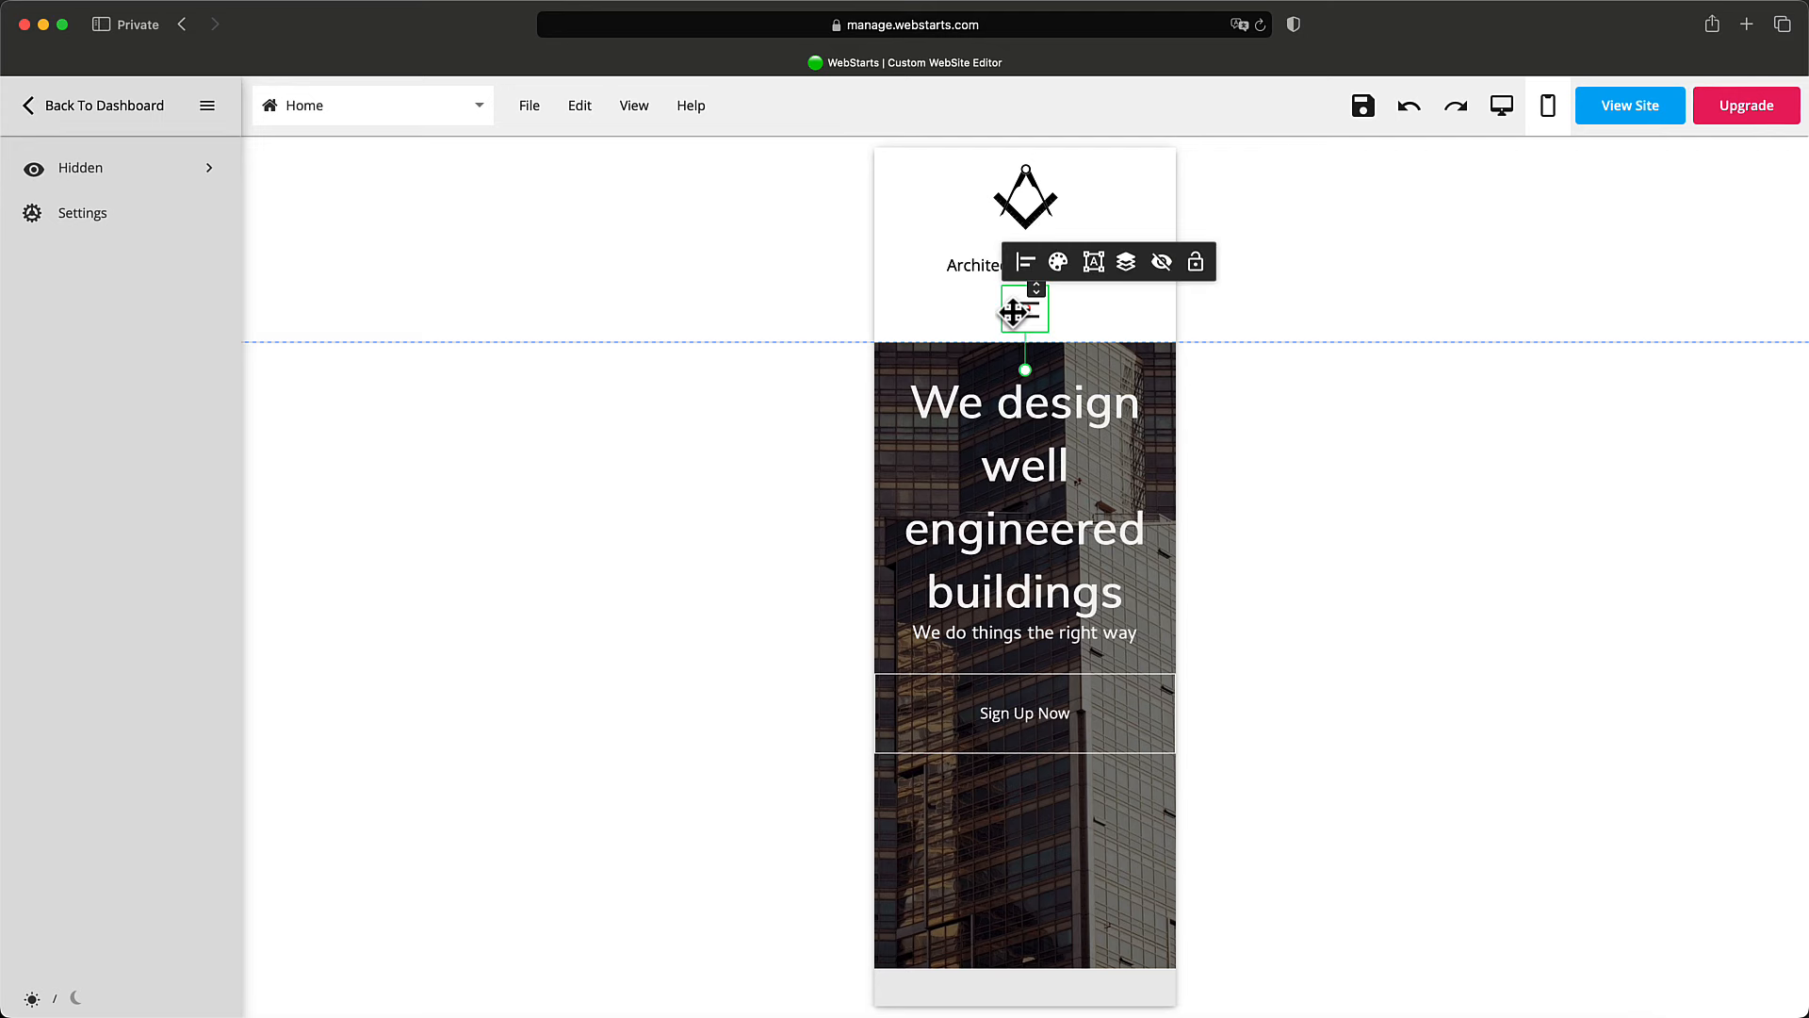
click(1613, 115)
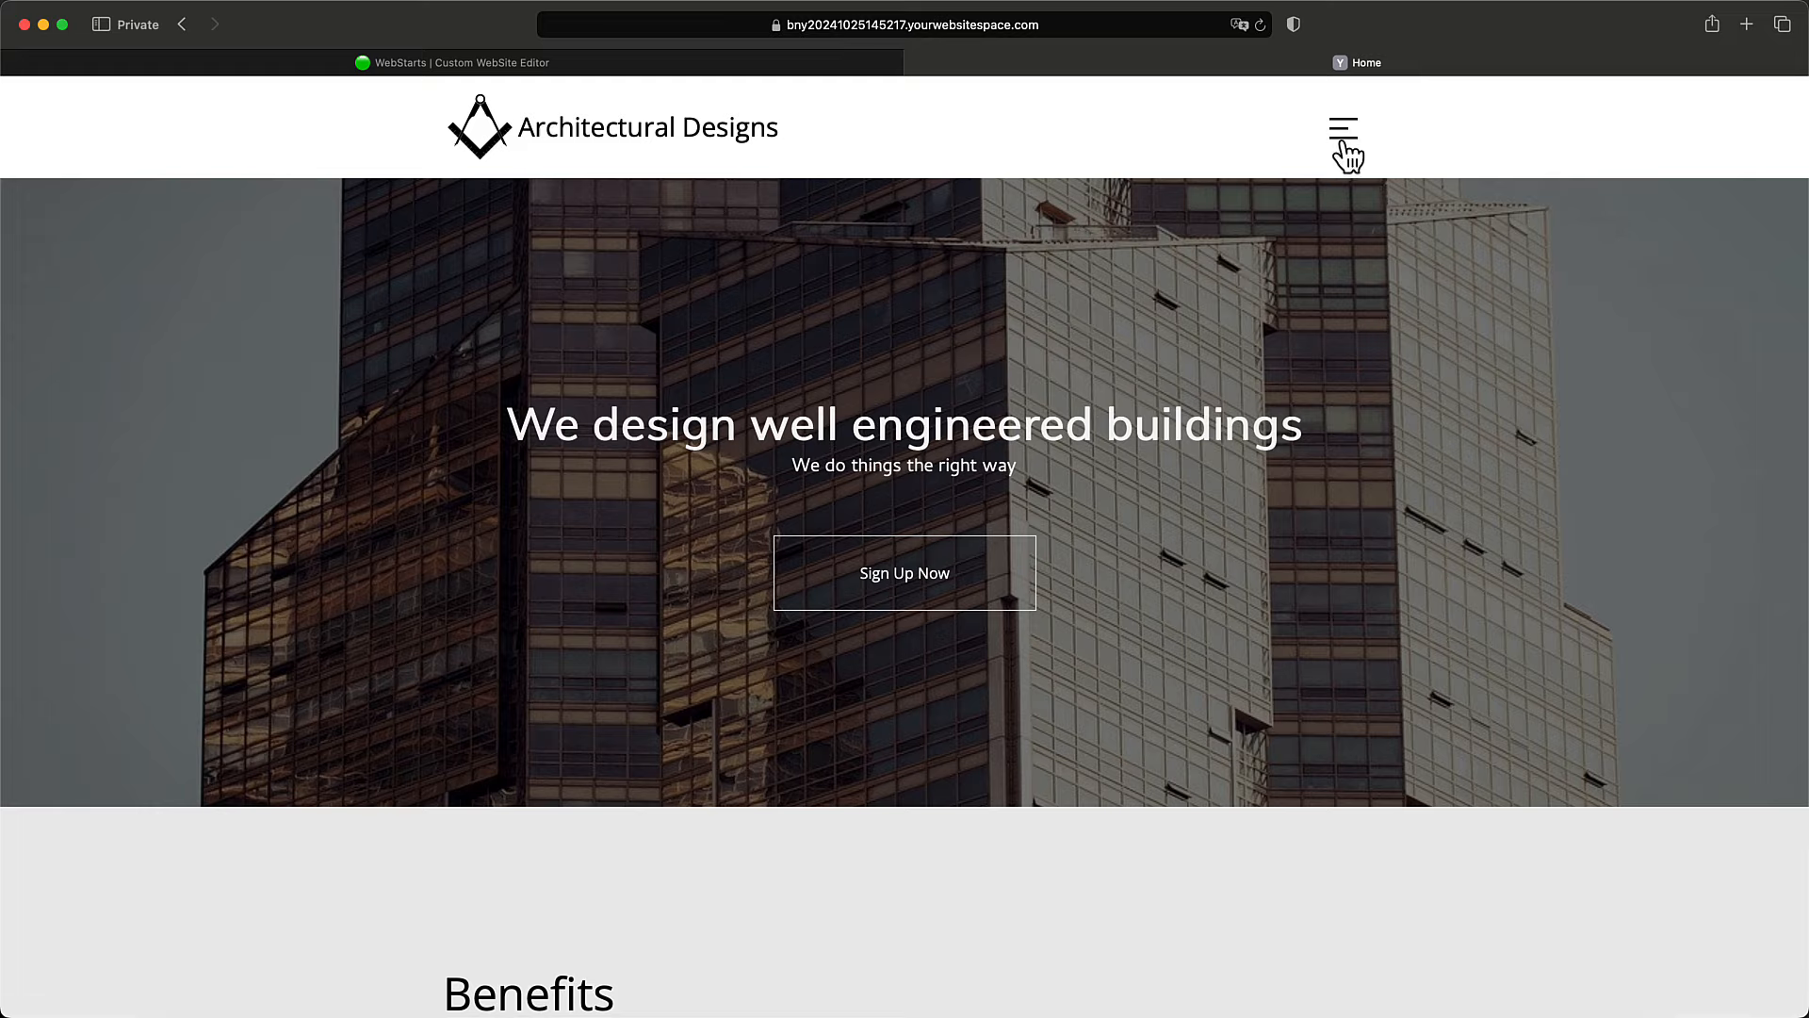
click(1344, 132)
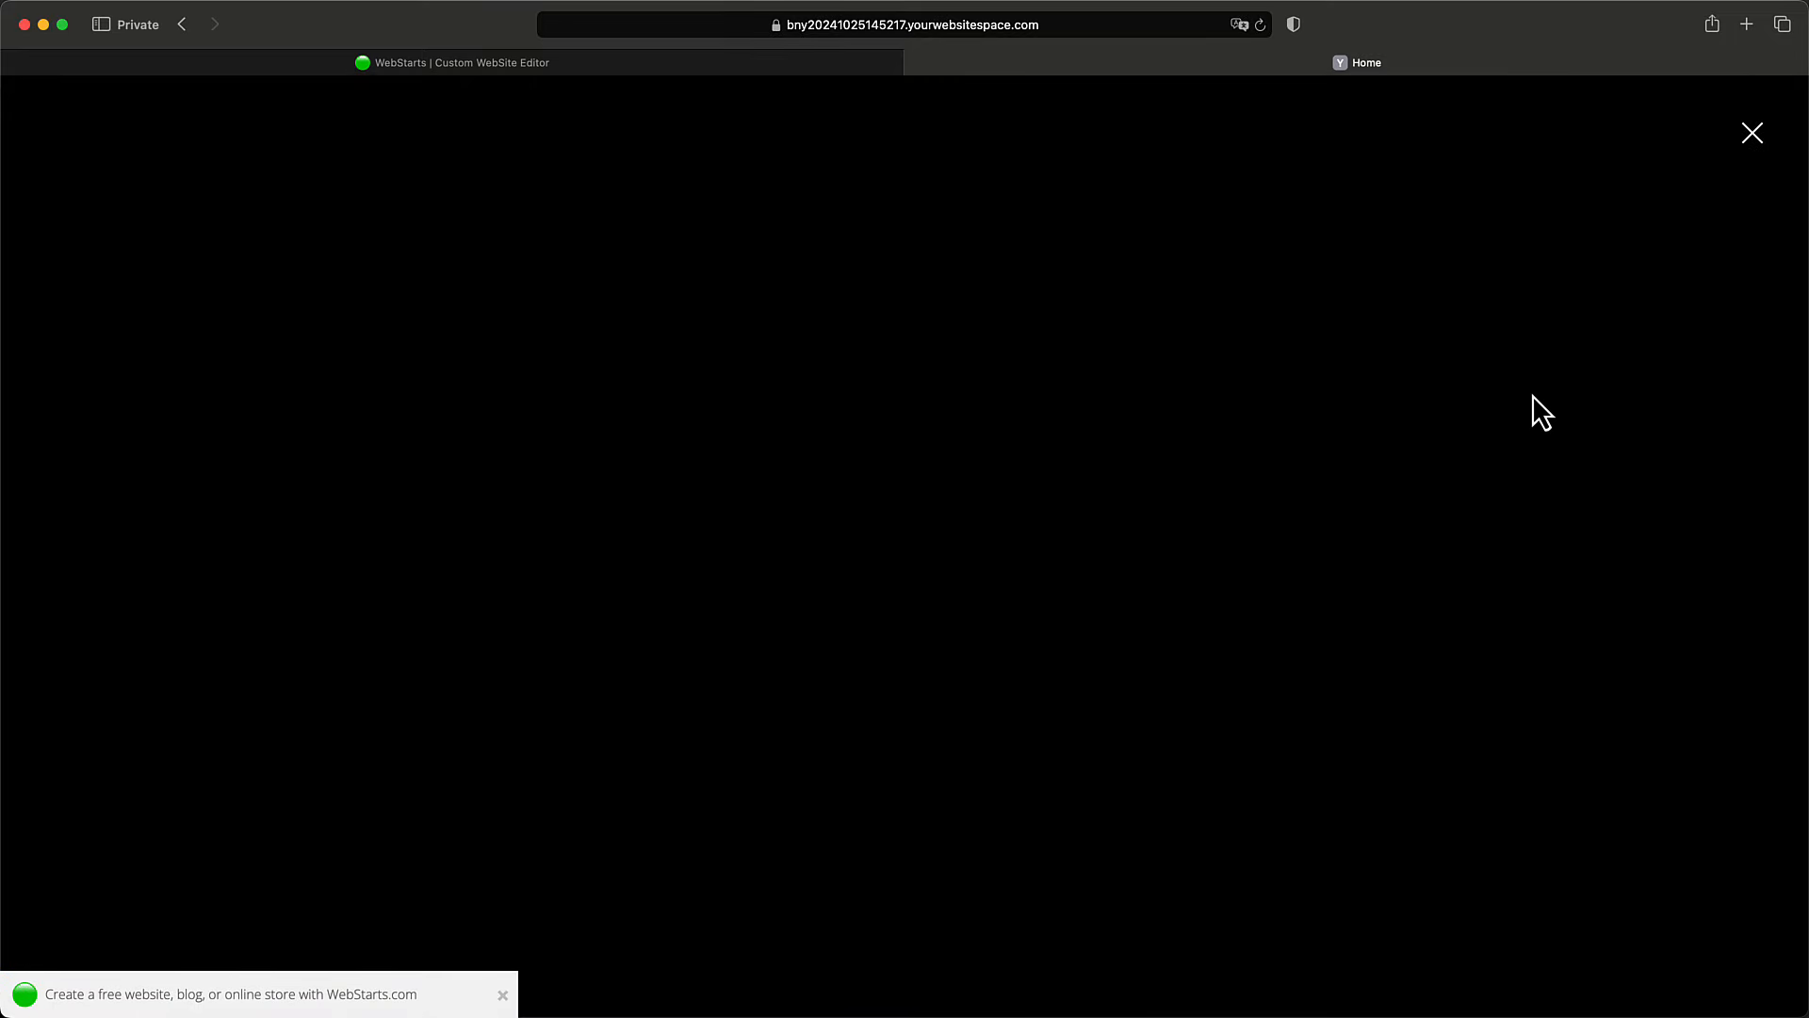
click(1753, 133)
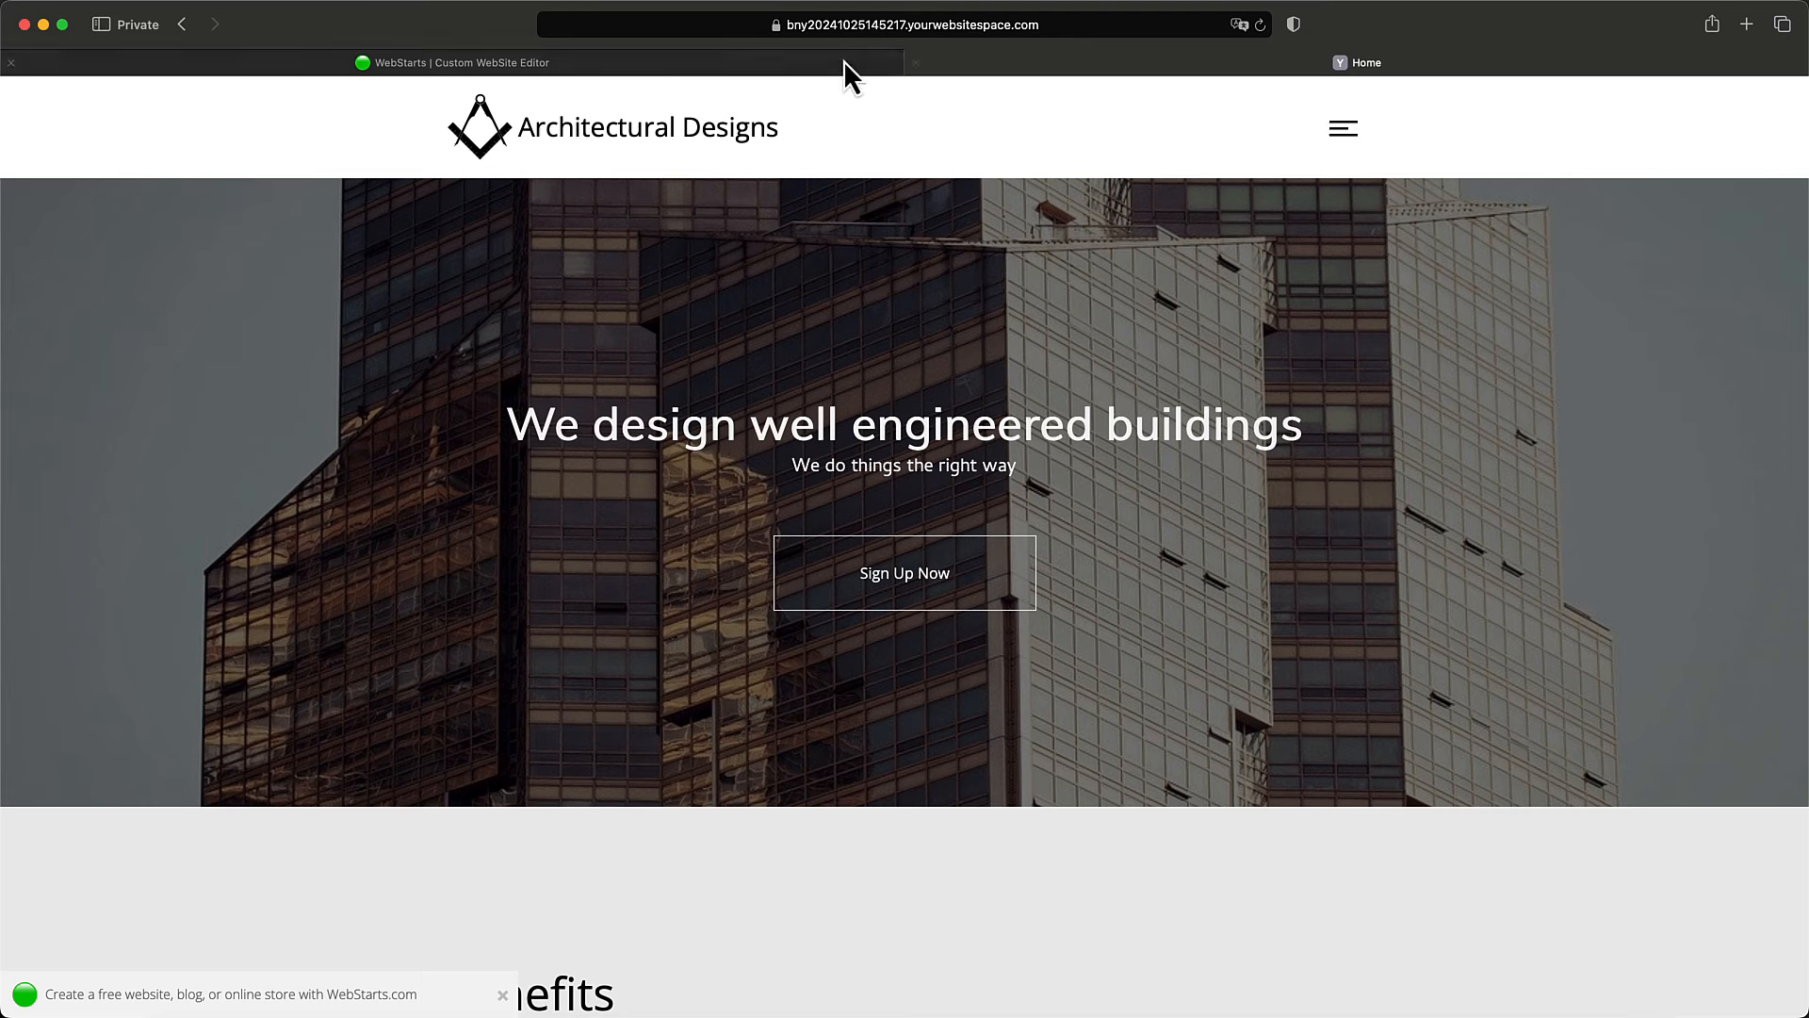
click(916, 63)
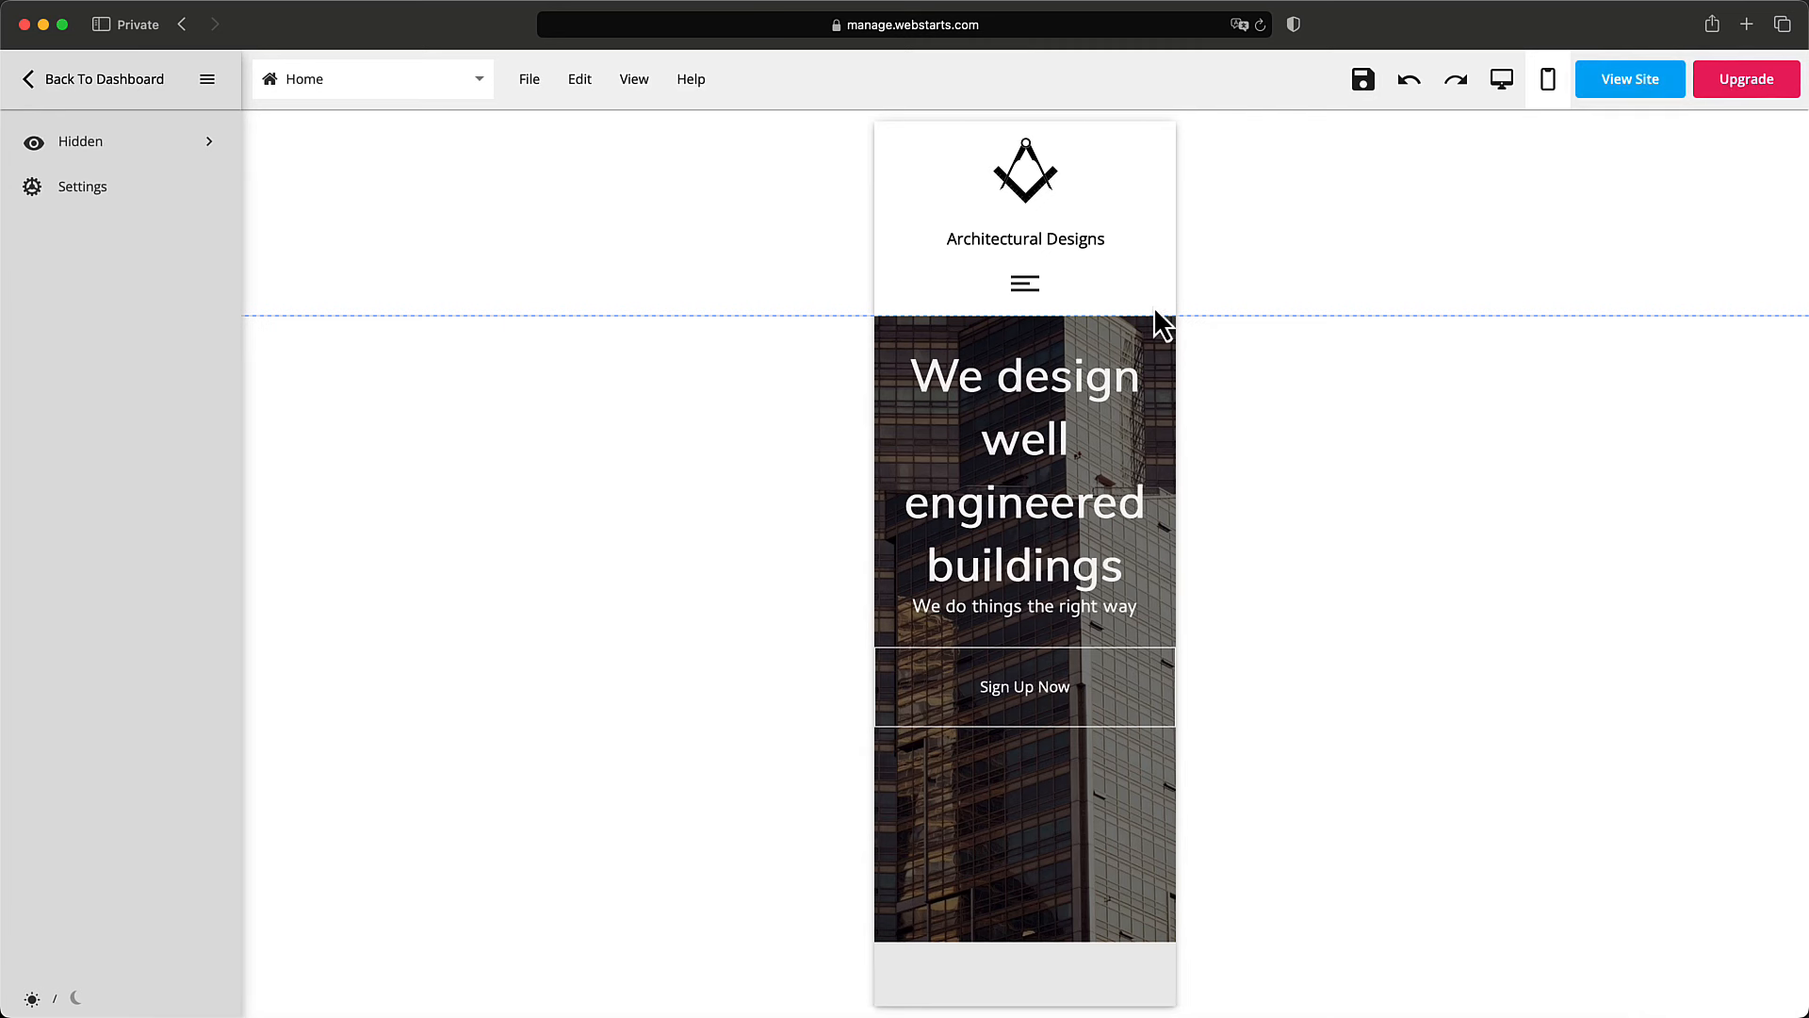
Select the hamburger menu in desktop view and open its Edit Style settings.
click(1039, 285)
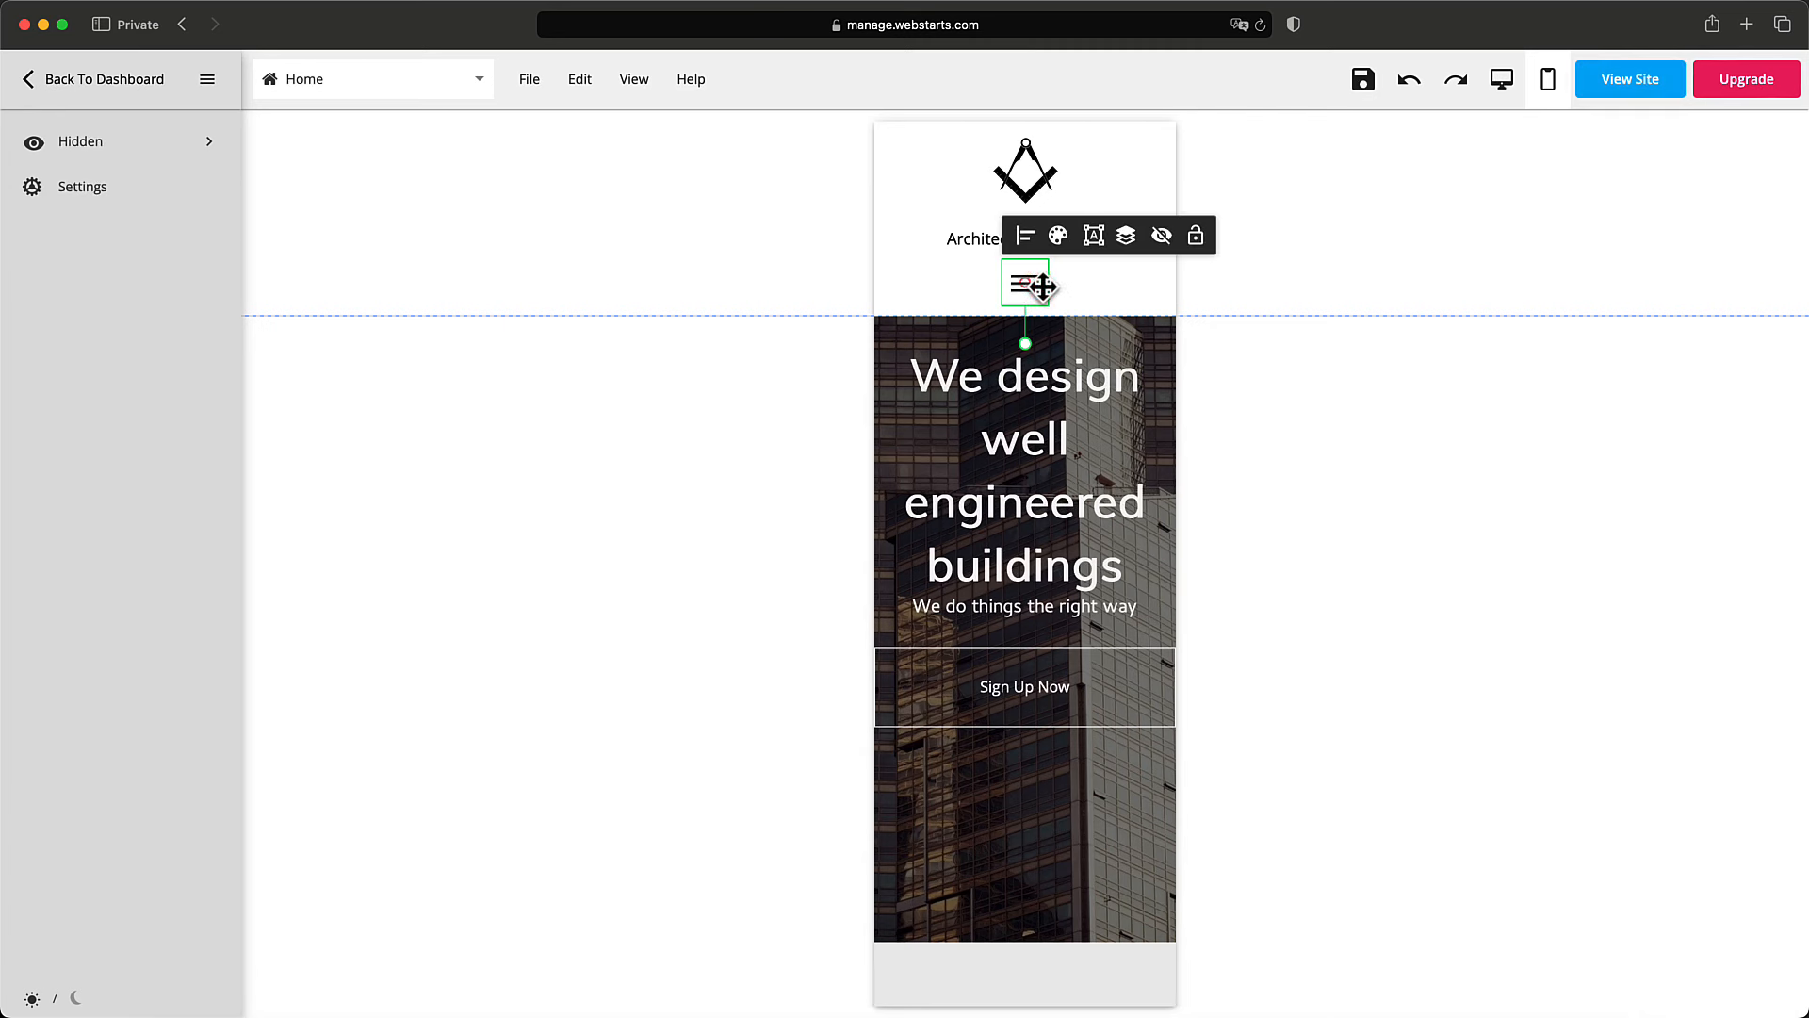
click(1058, 238)
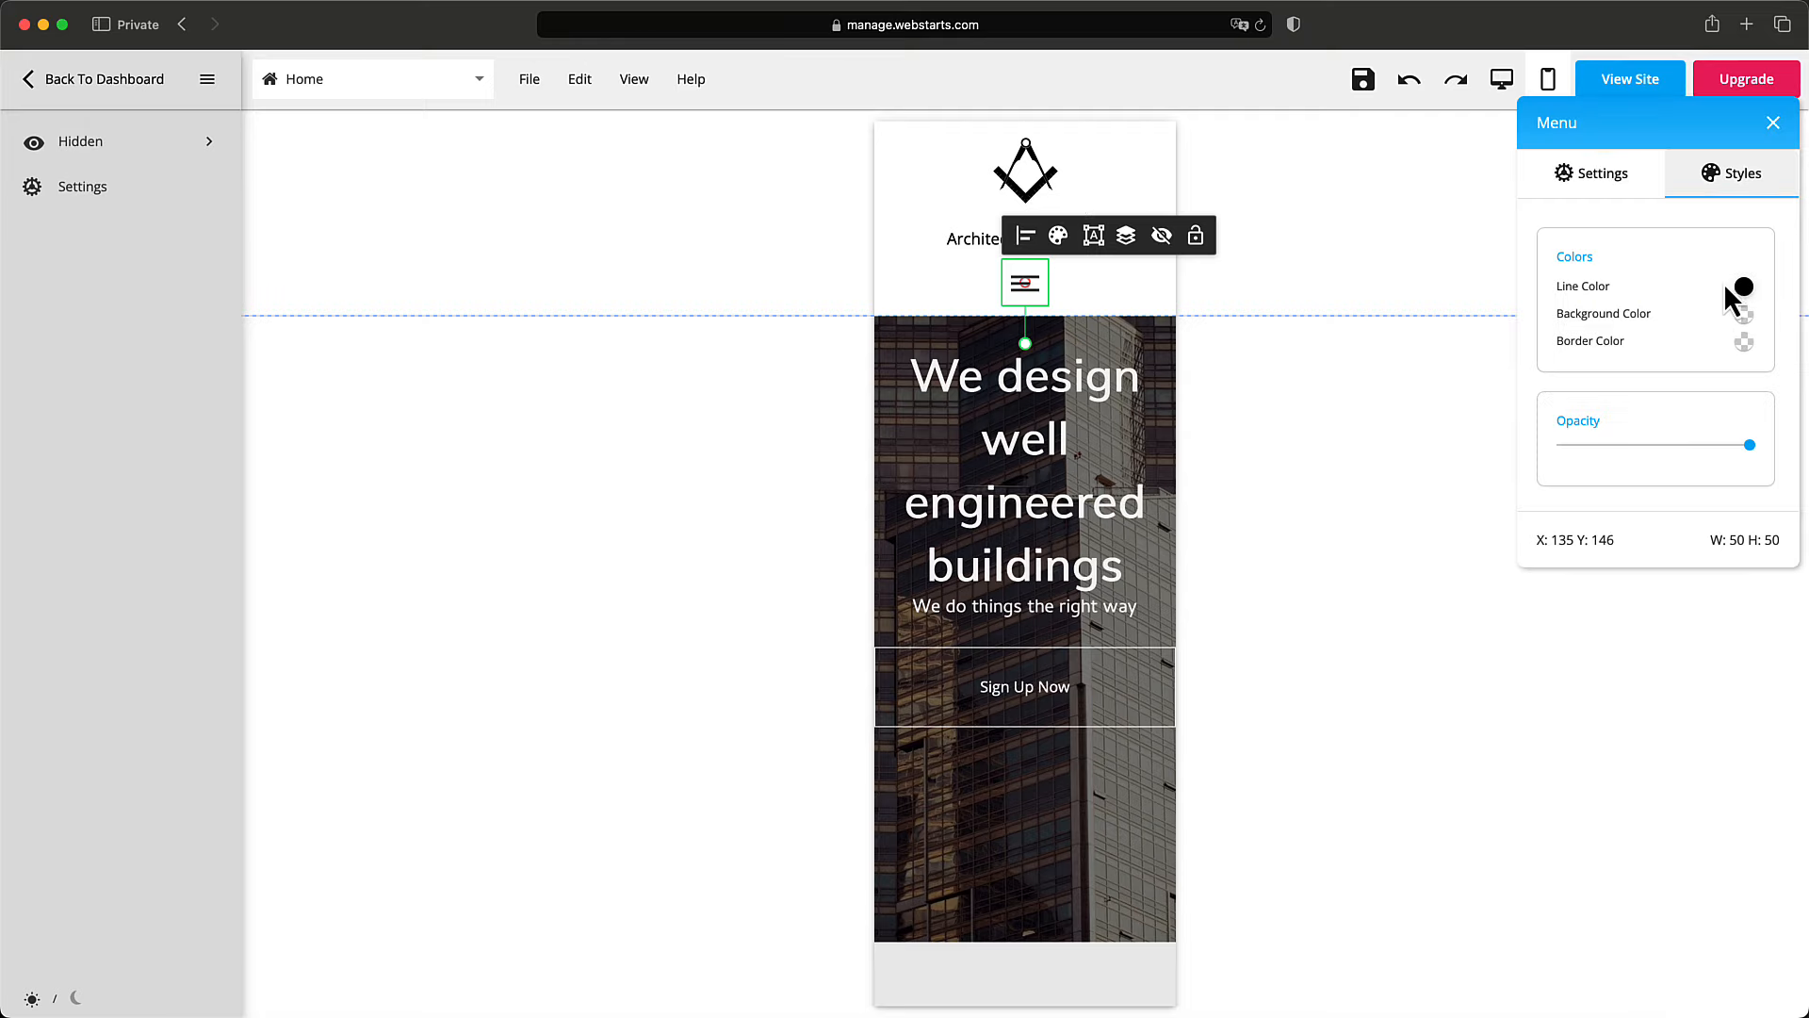
click(1773, 124)
click(1504, 83)
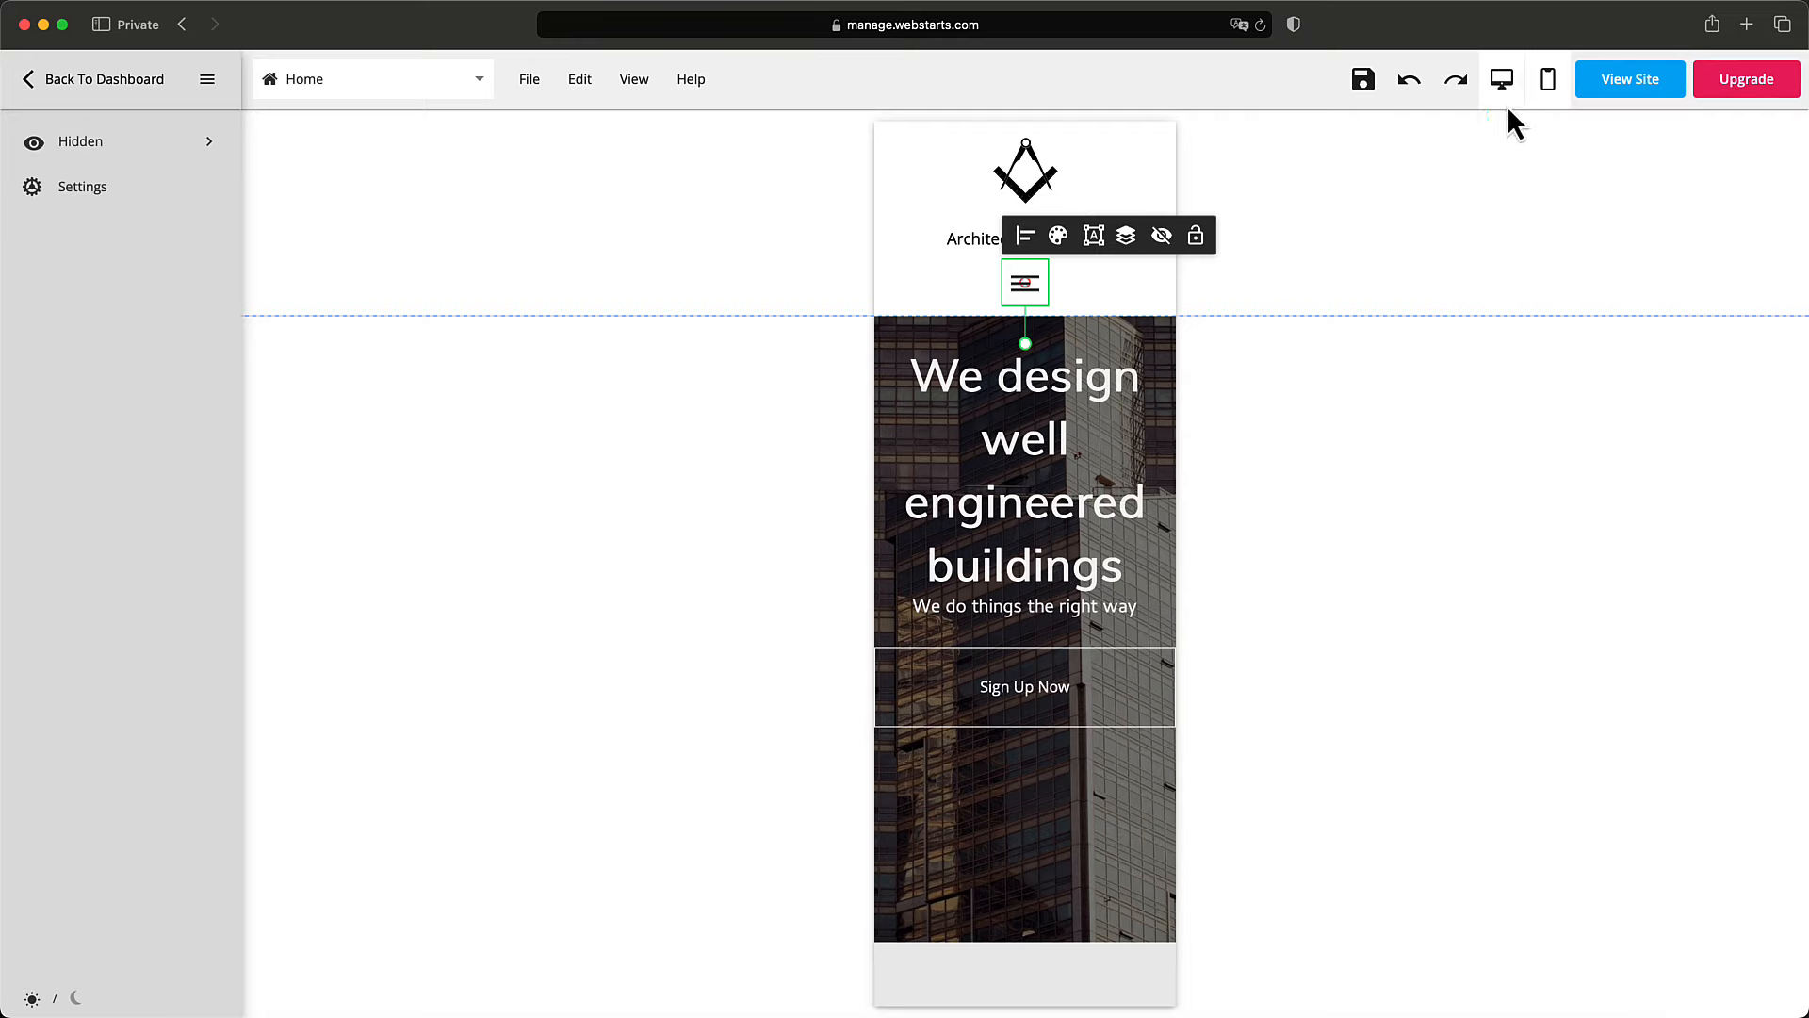
click(1477, 170)
click(1498, 208)
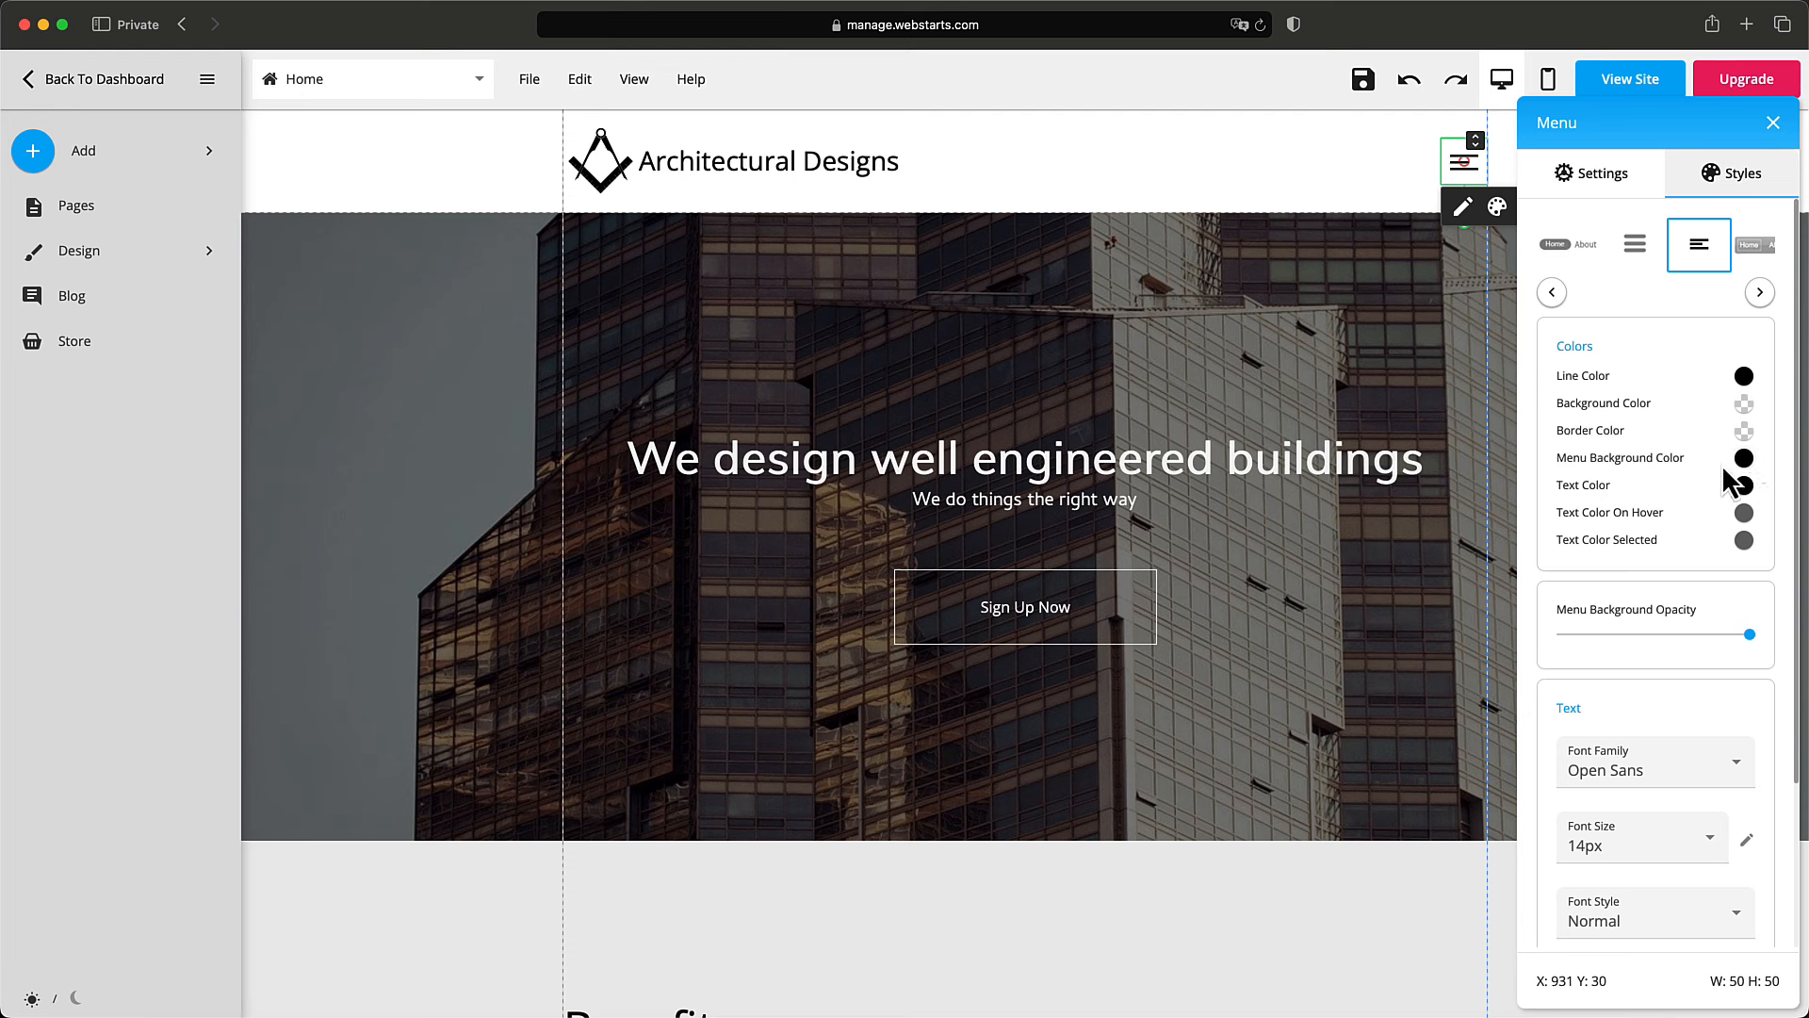
Set the menu Text Color to white and Text Color Selected to grey, then save.
click(1744, 511)
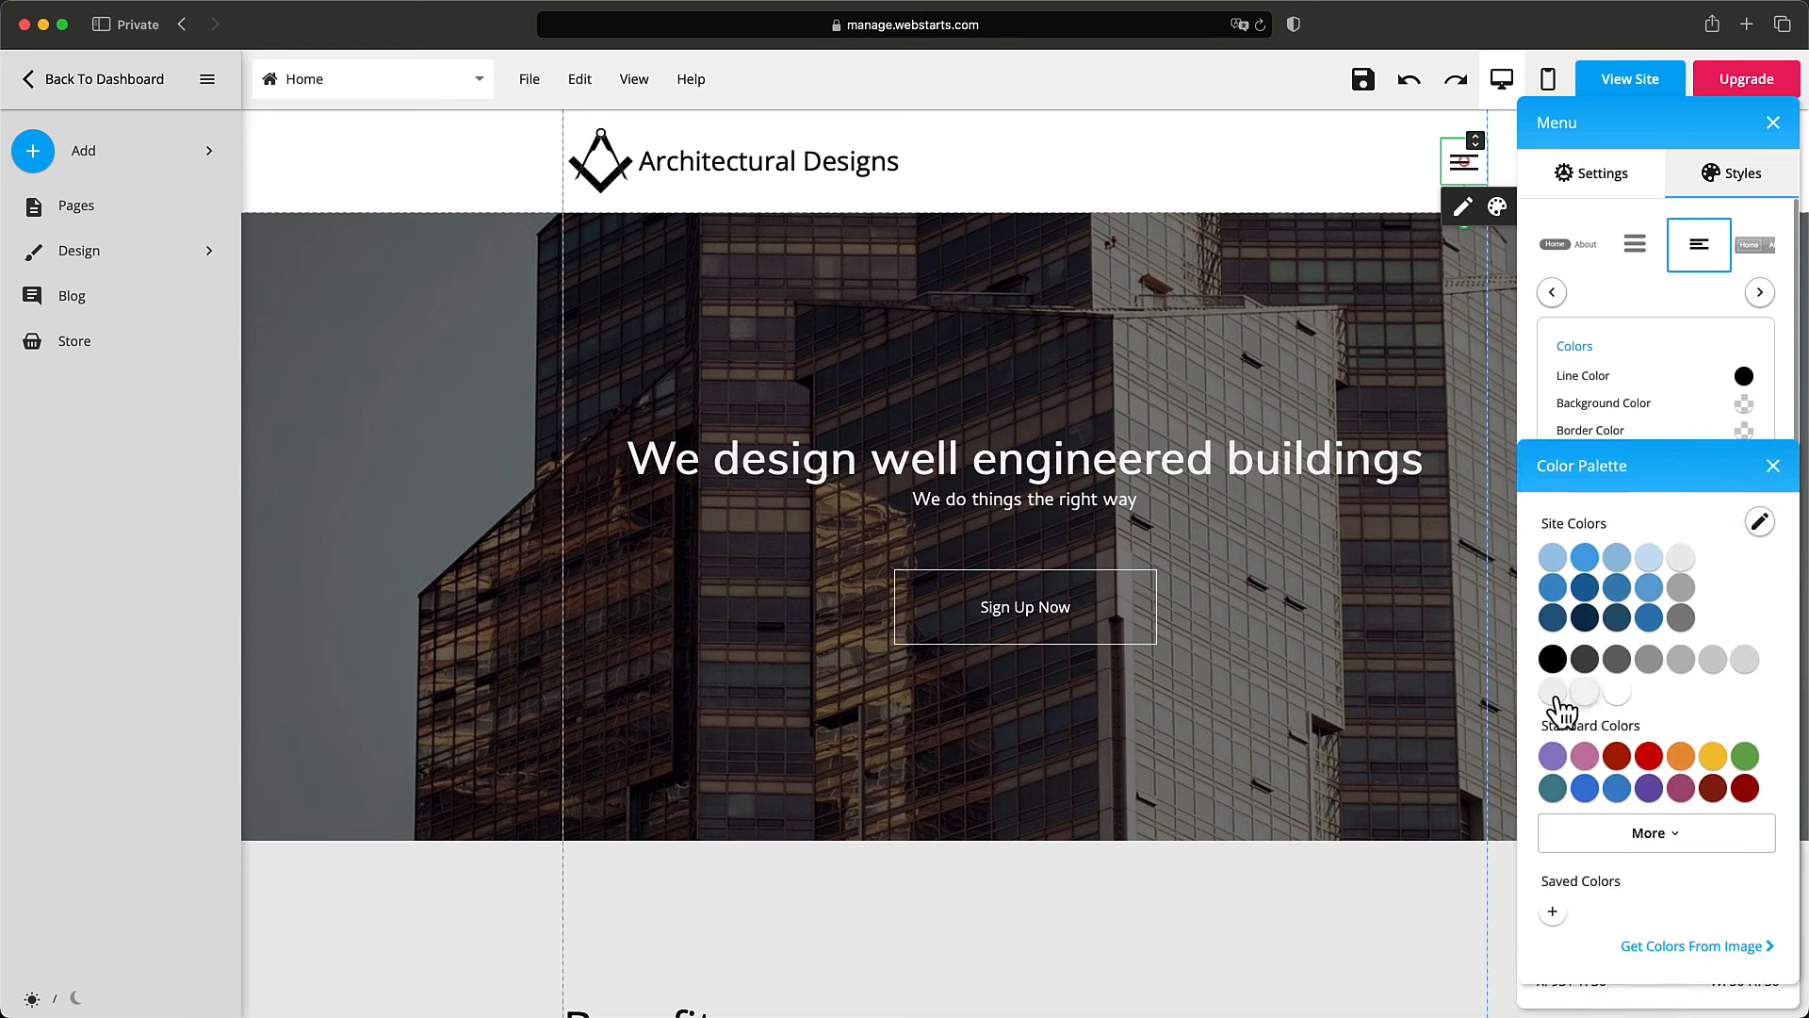
click(1587, 695)
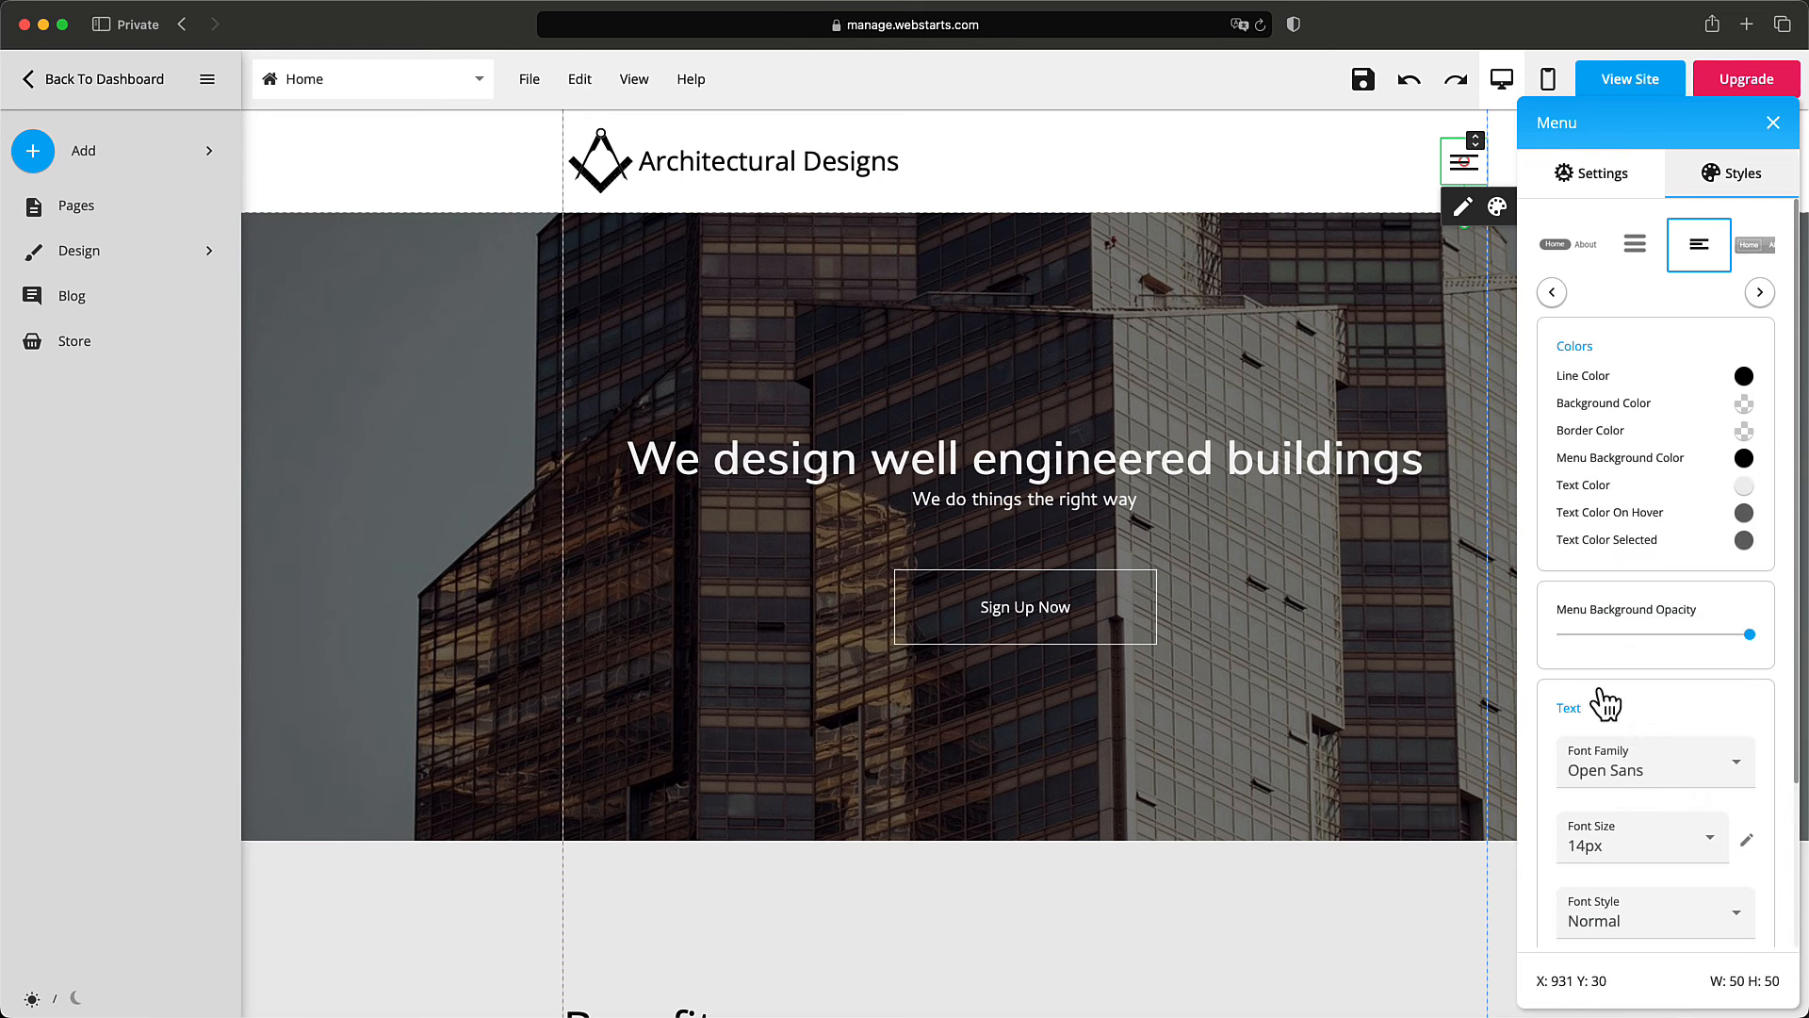
click(1748, 521)
click(1680, 702)
click(1772, 124)
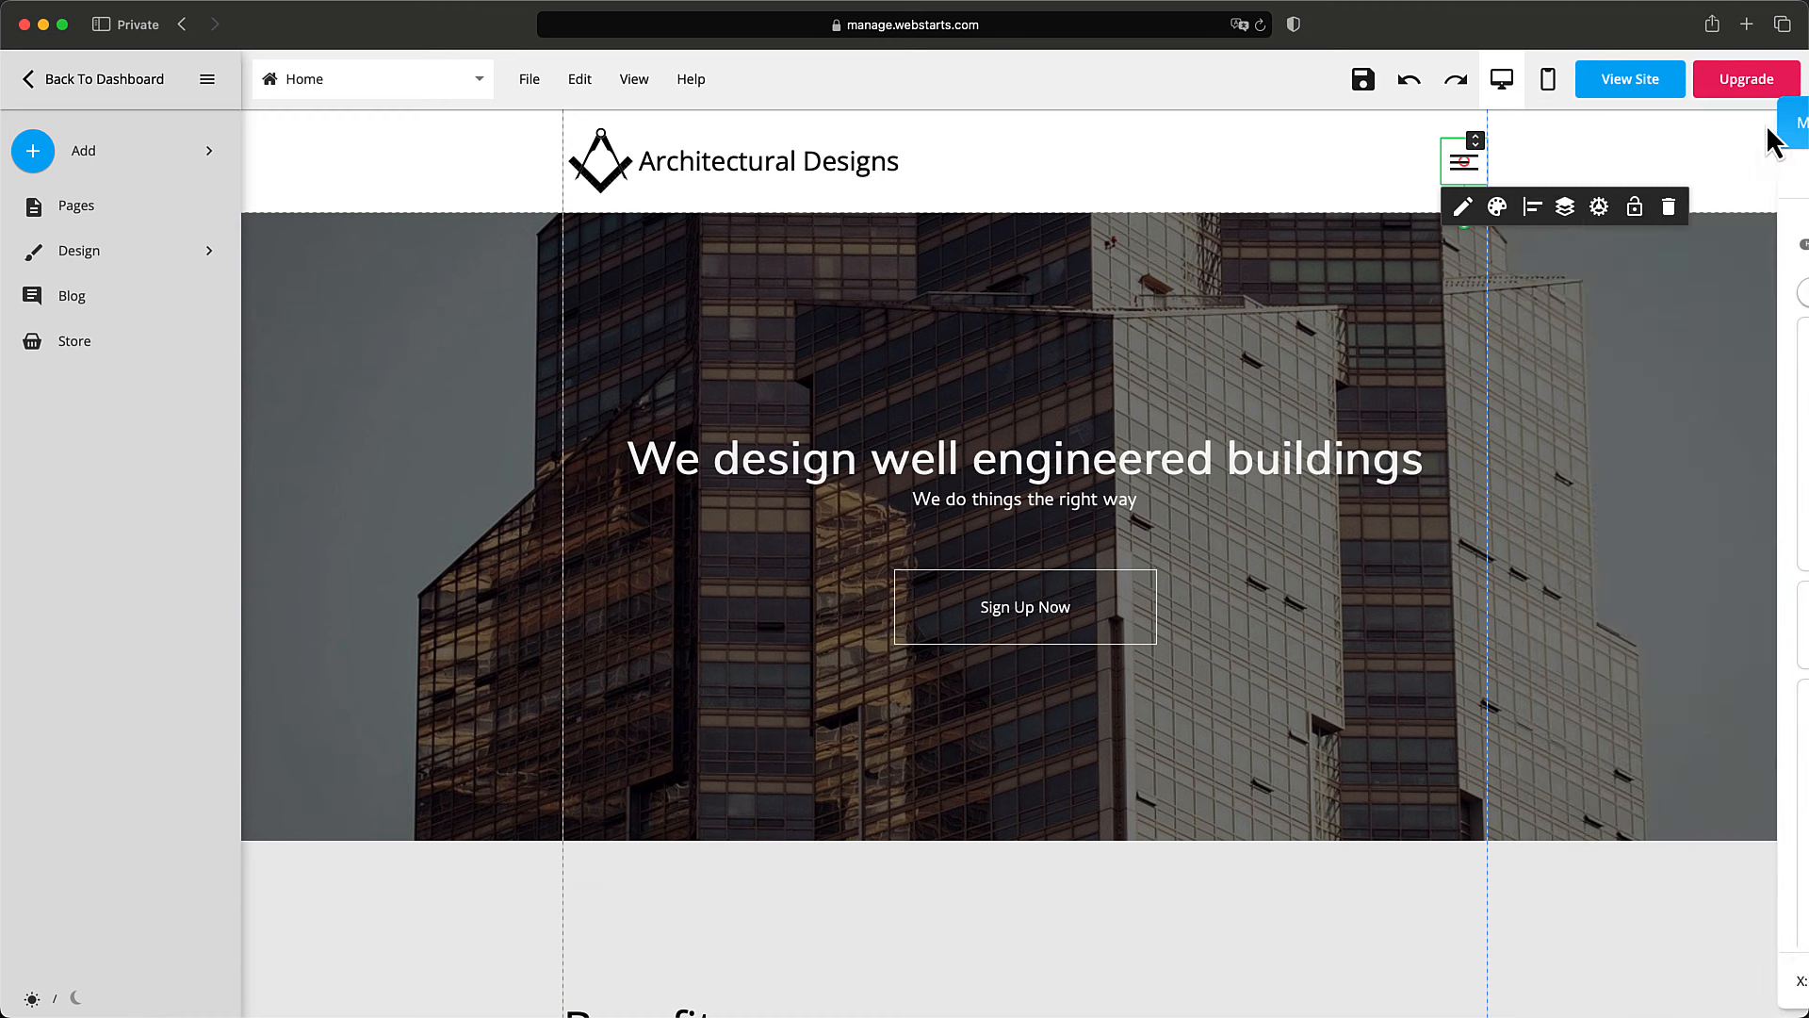
click(1372, 93)
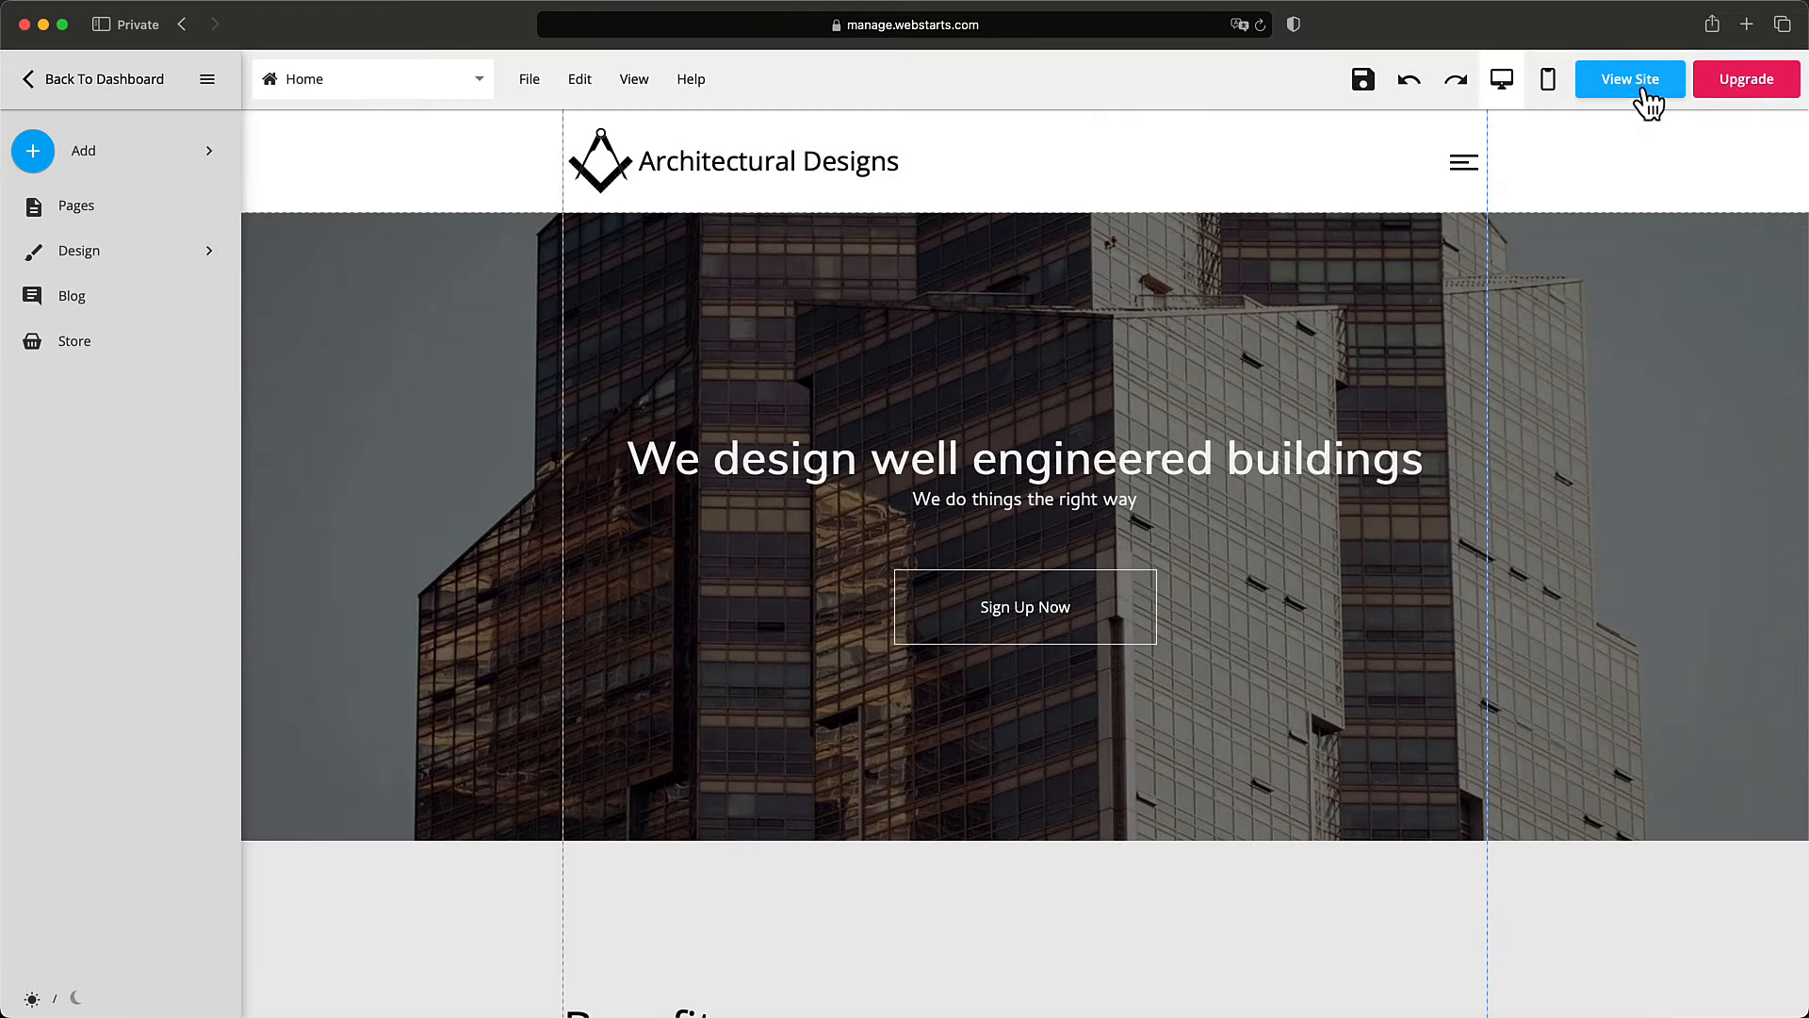
click(1637, 86)
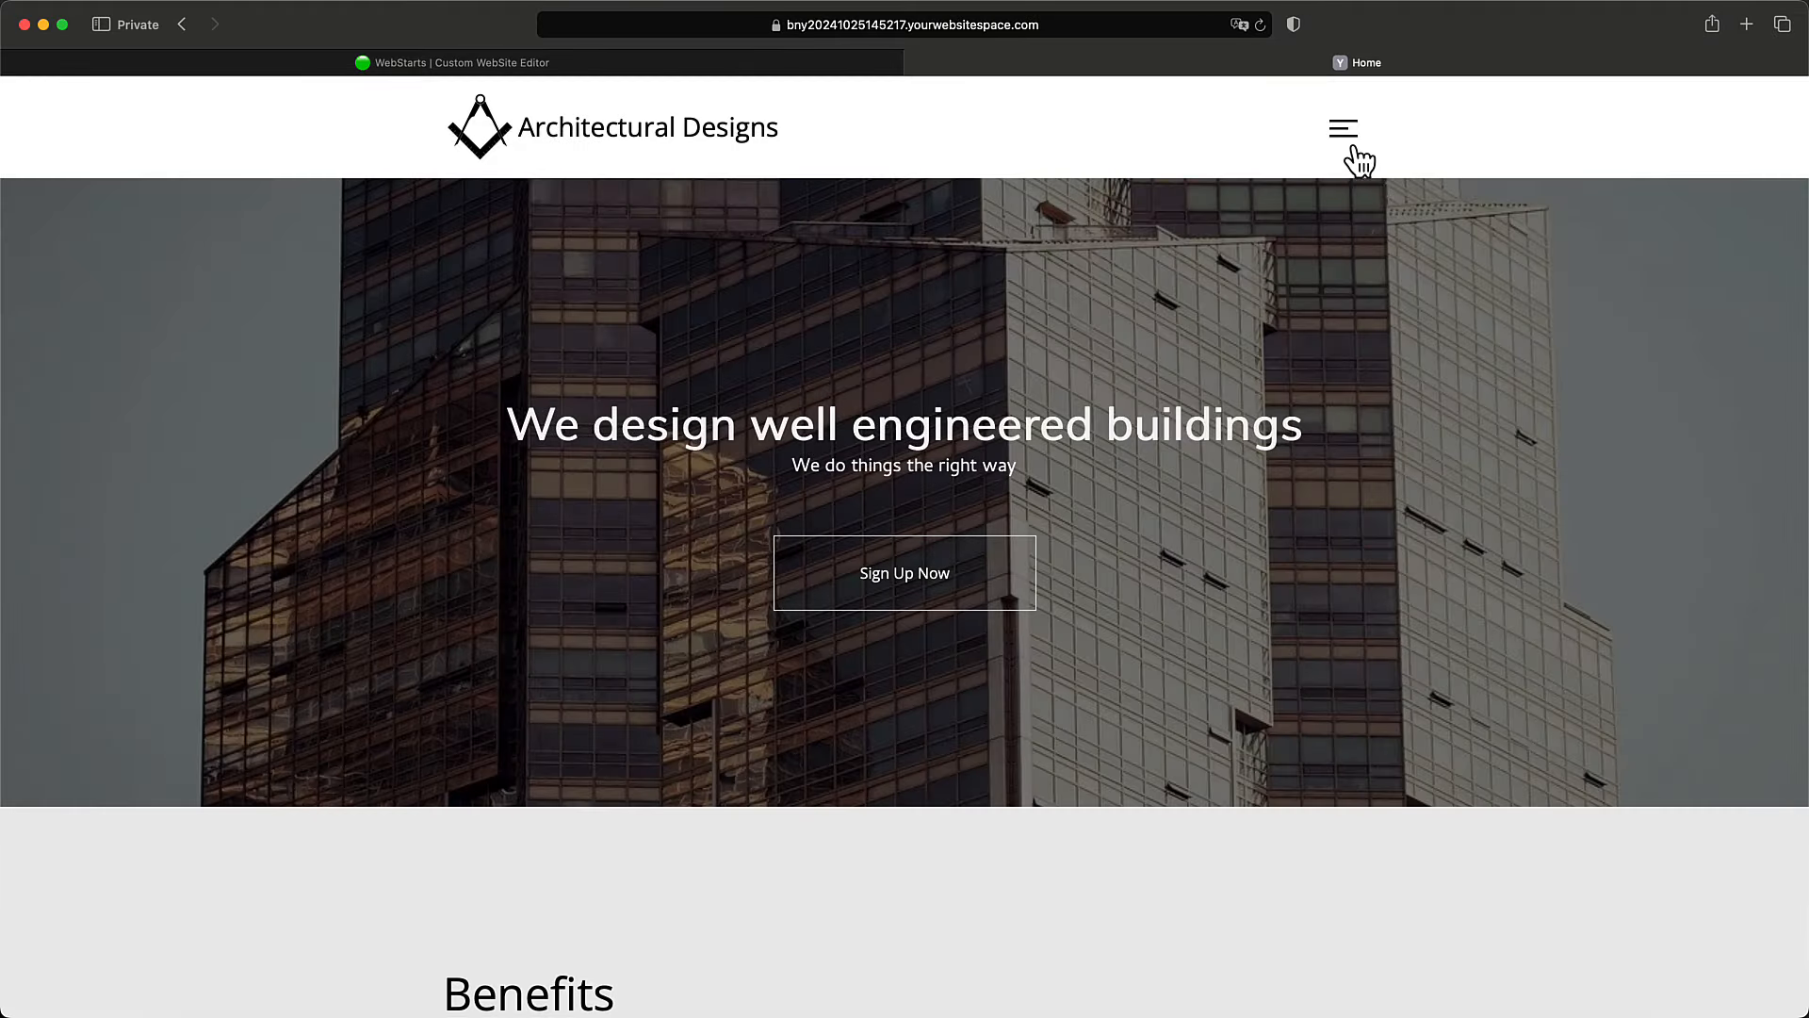
click(1346, 132)
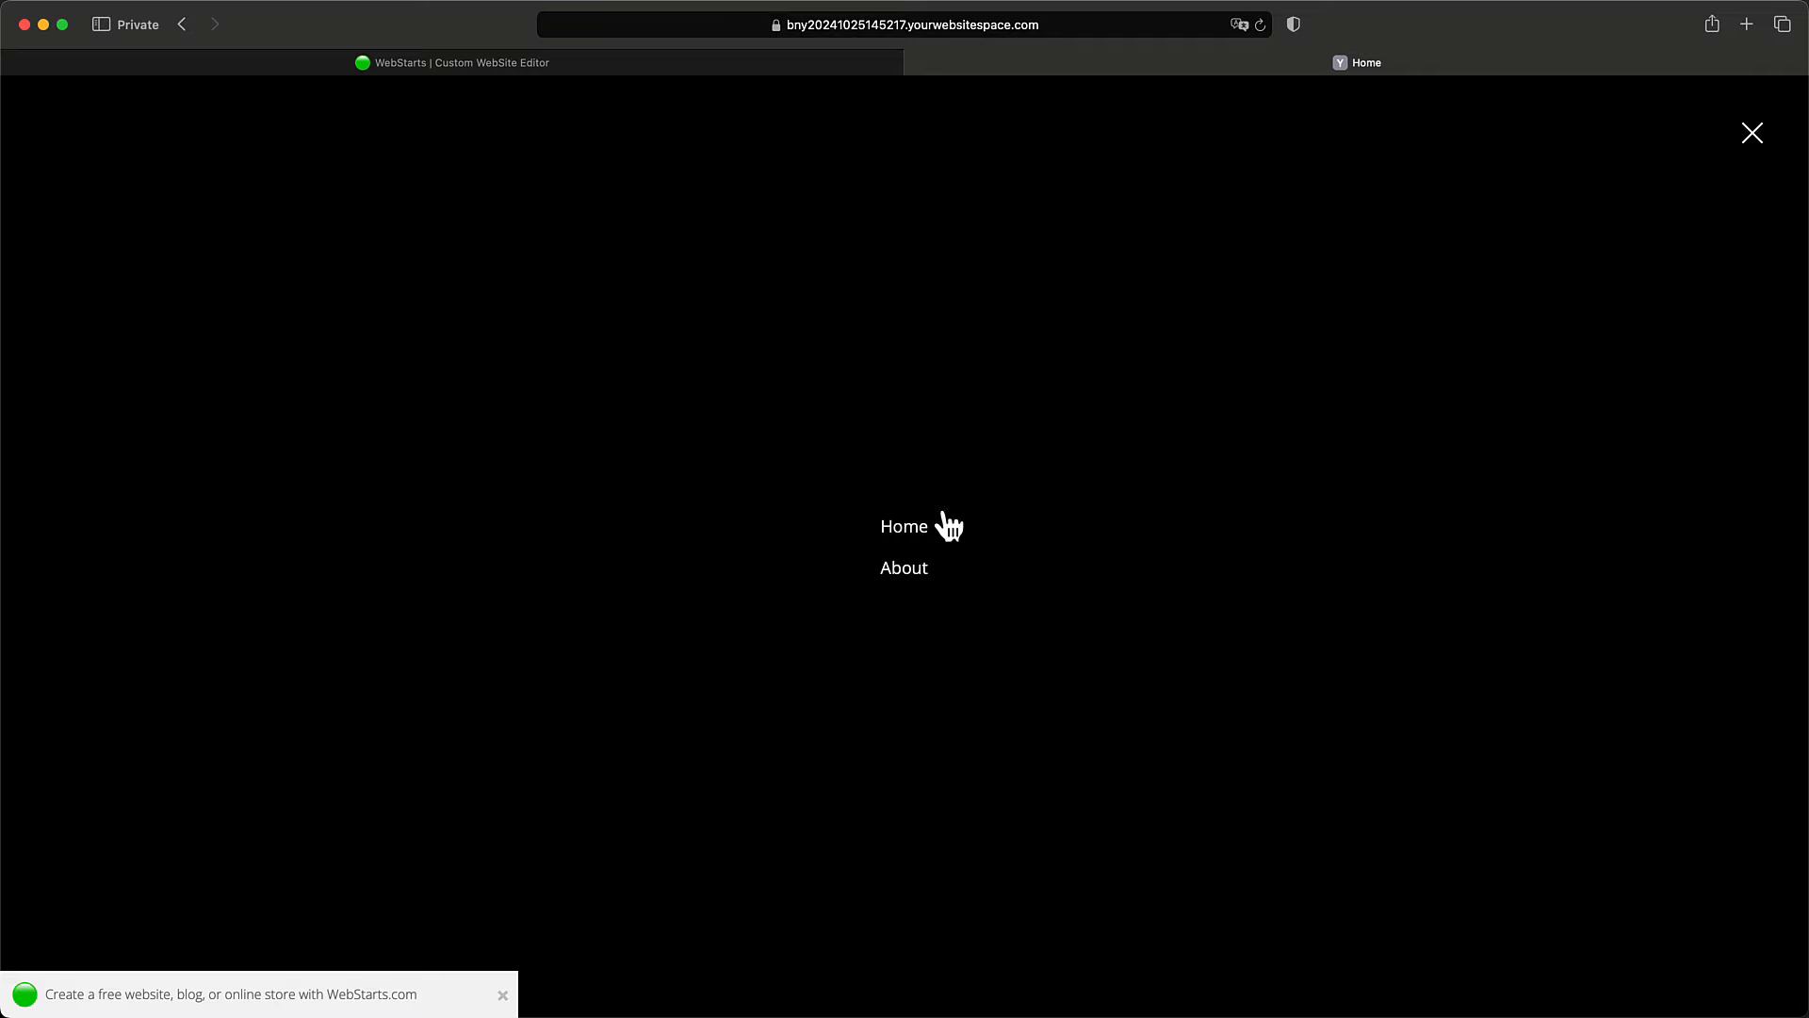
click(914, 581)
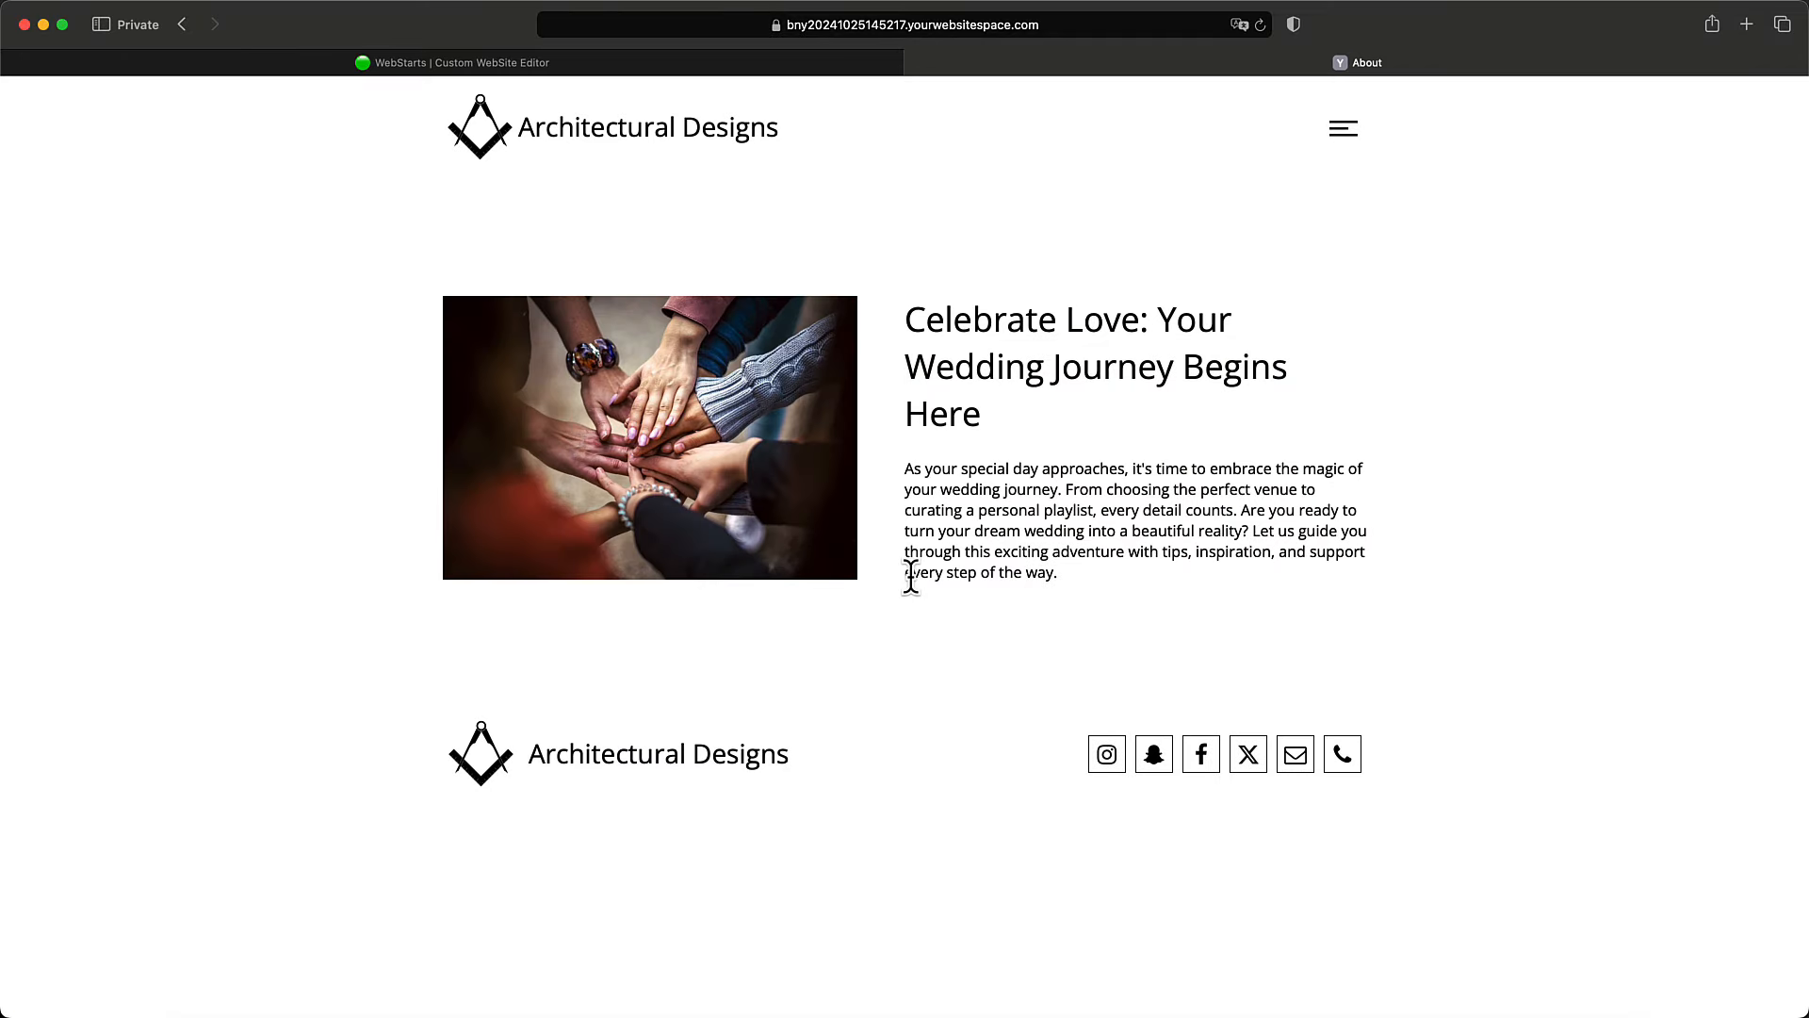
click(1343, 132)
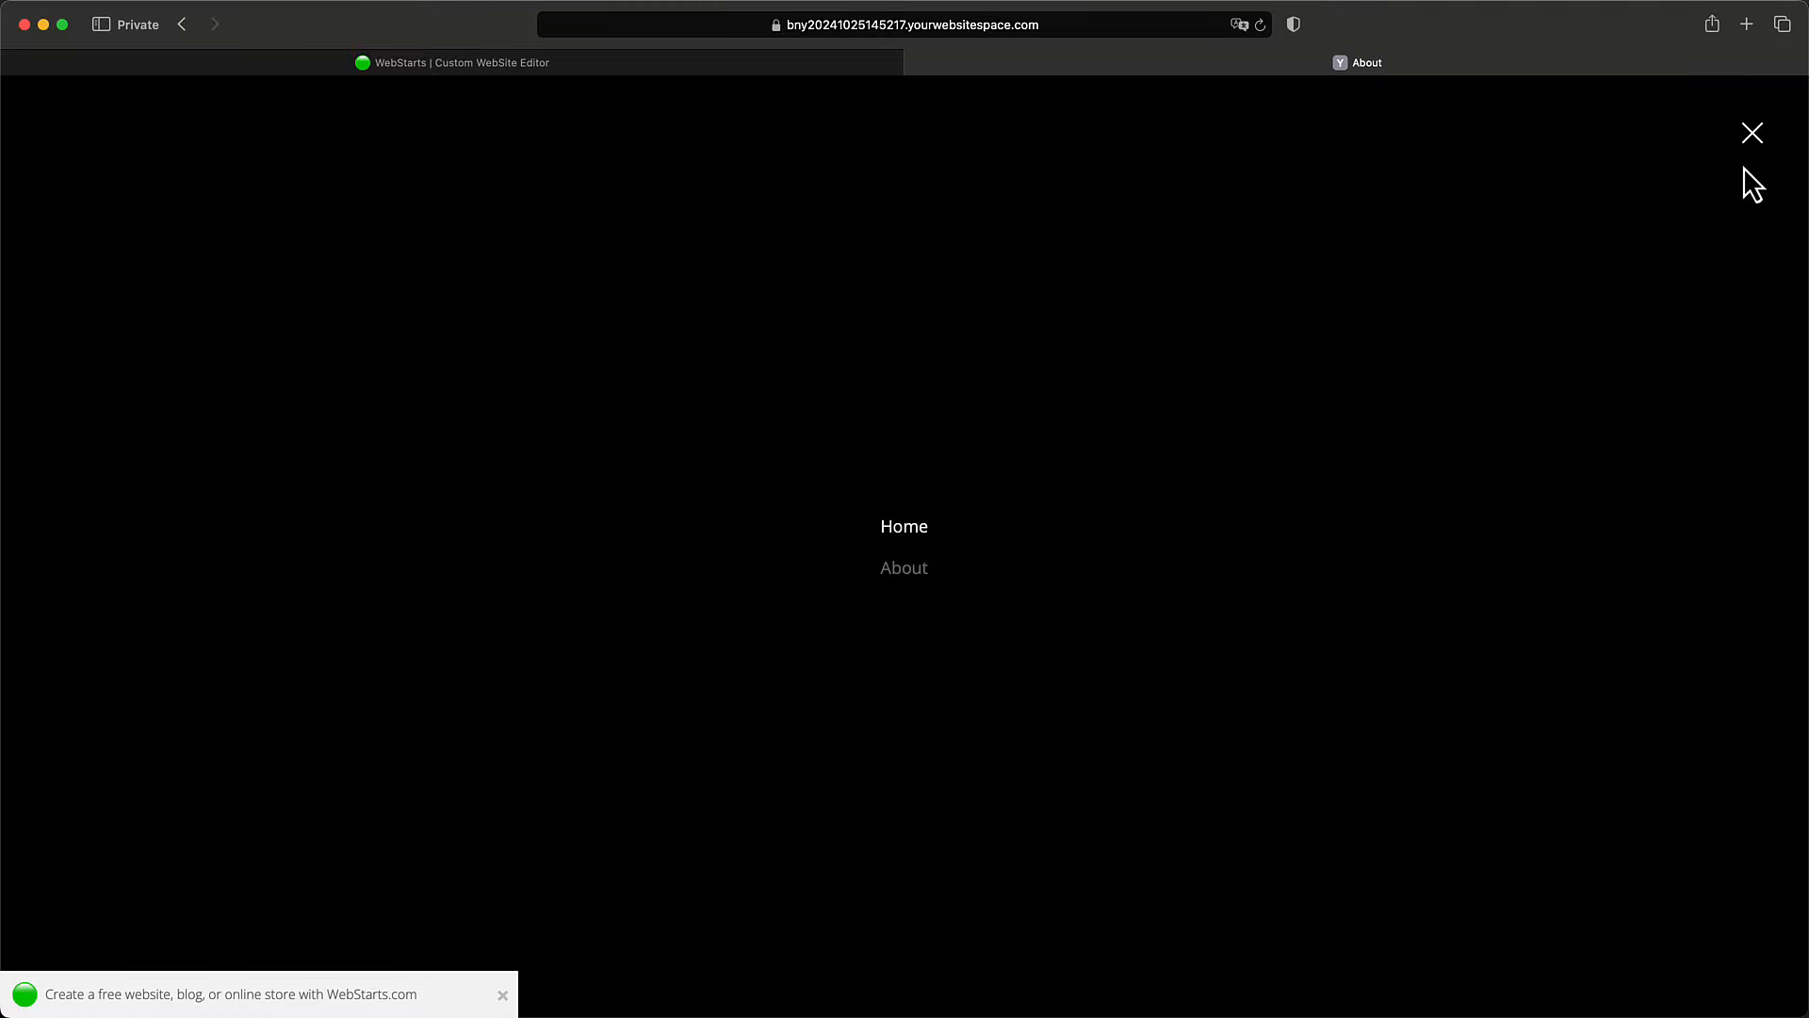
click(1752, 137)
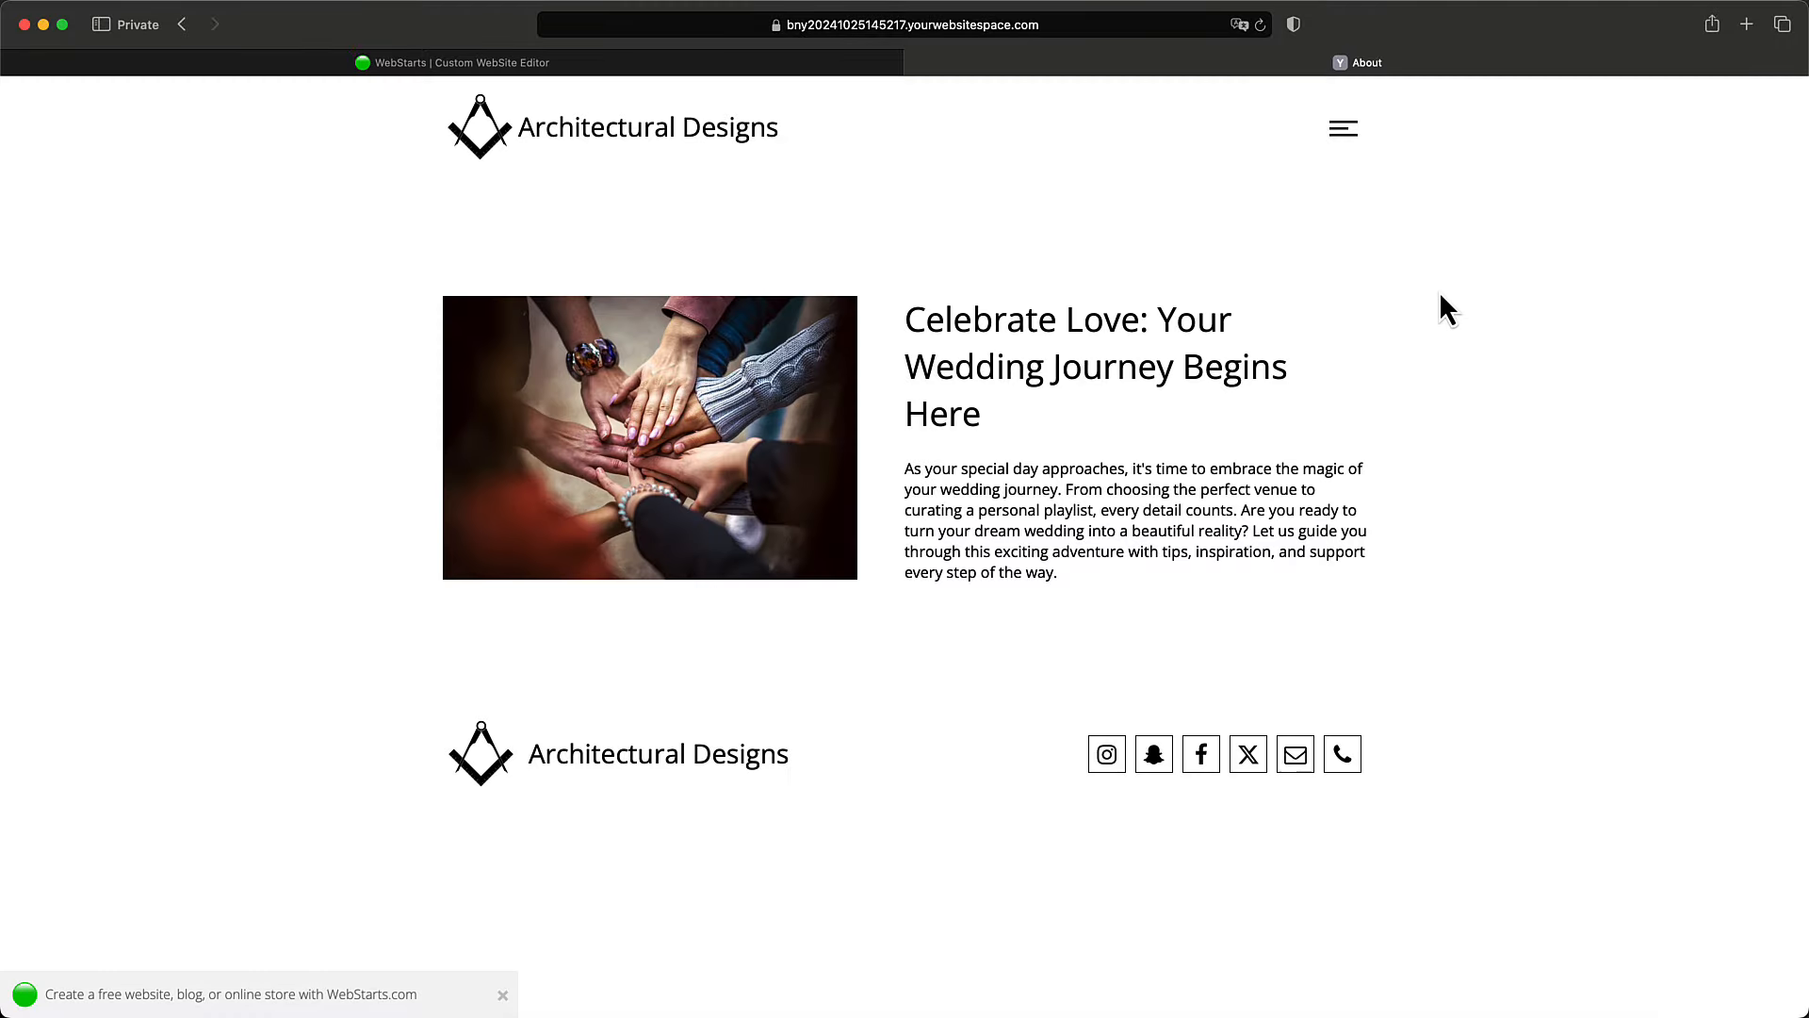
click(1344, 132)
click(914, 528)
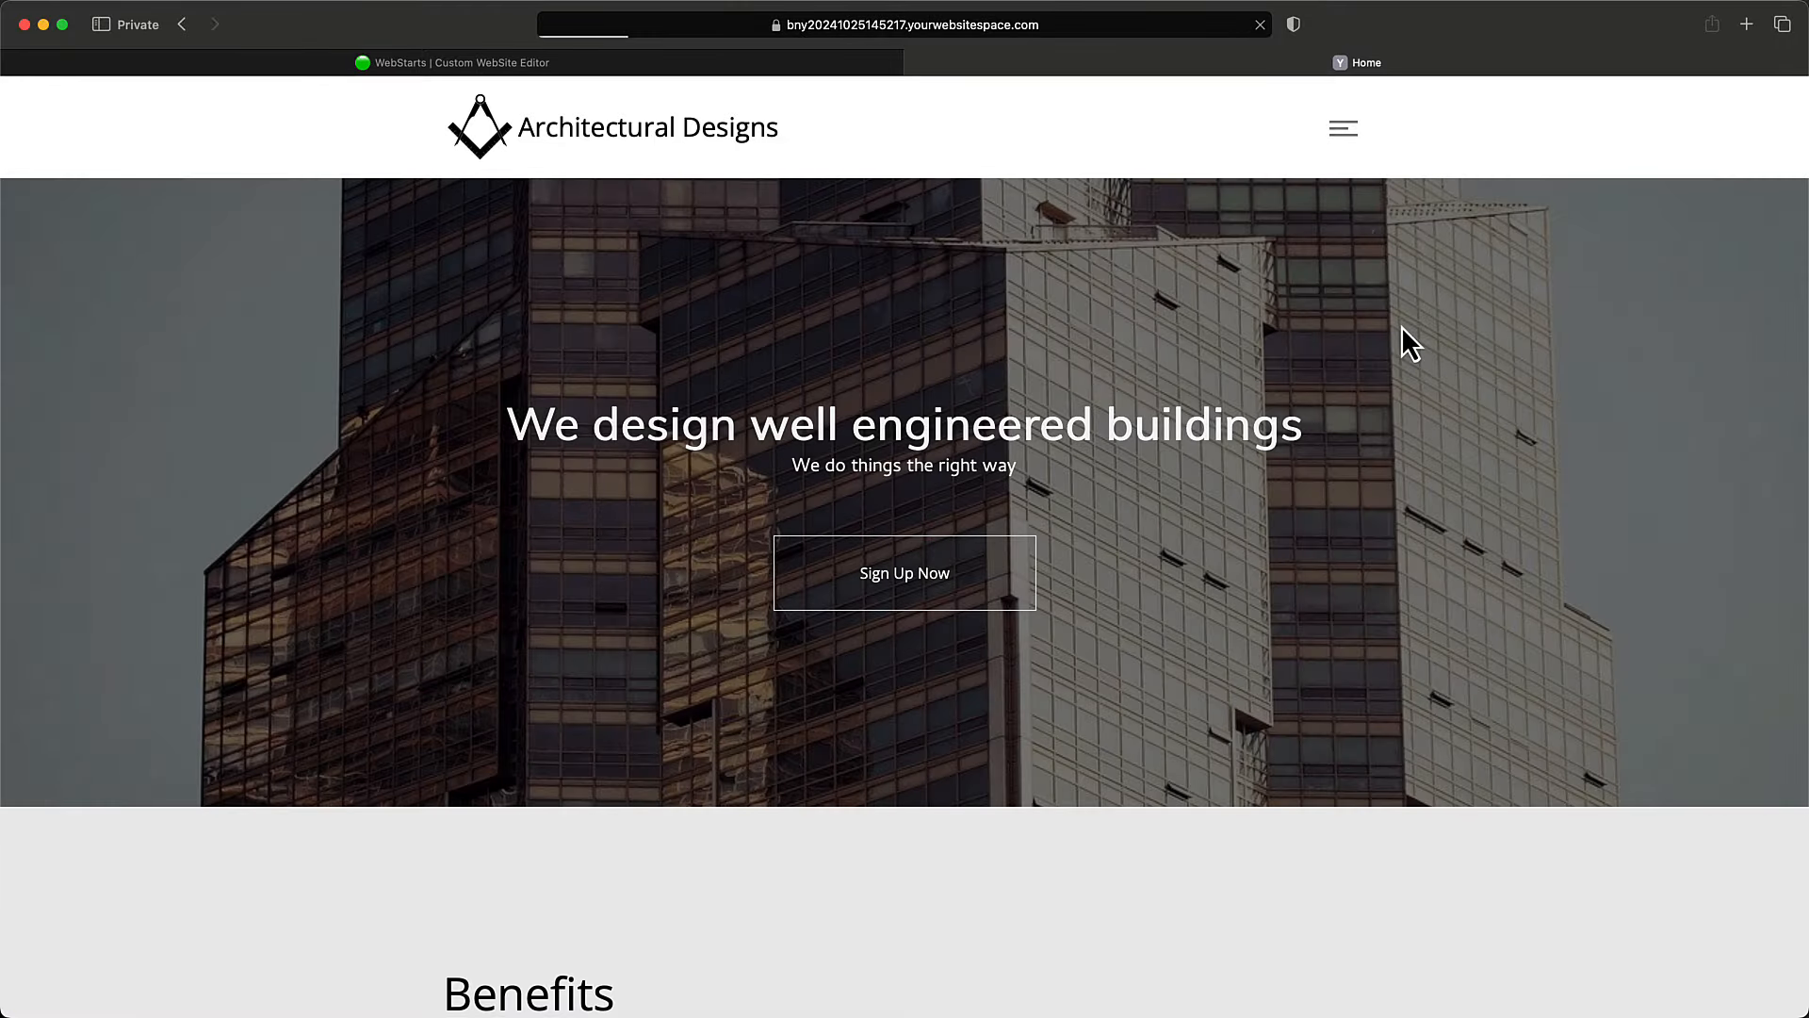
click(919, 64)
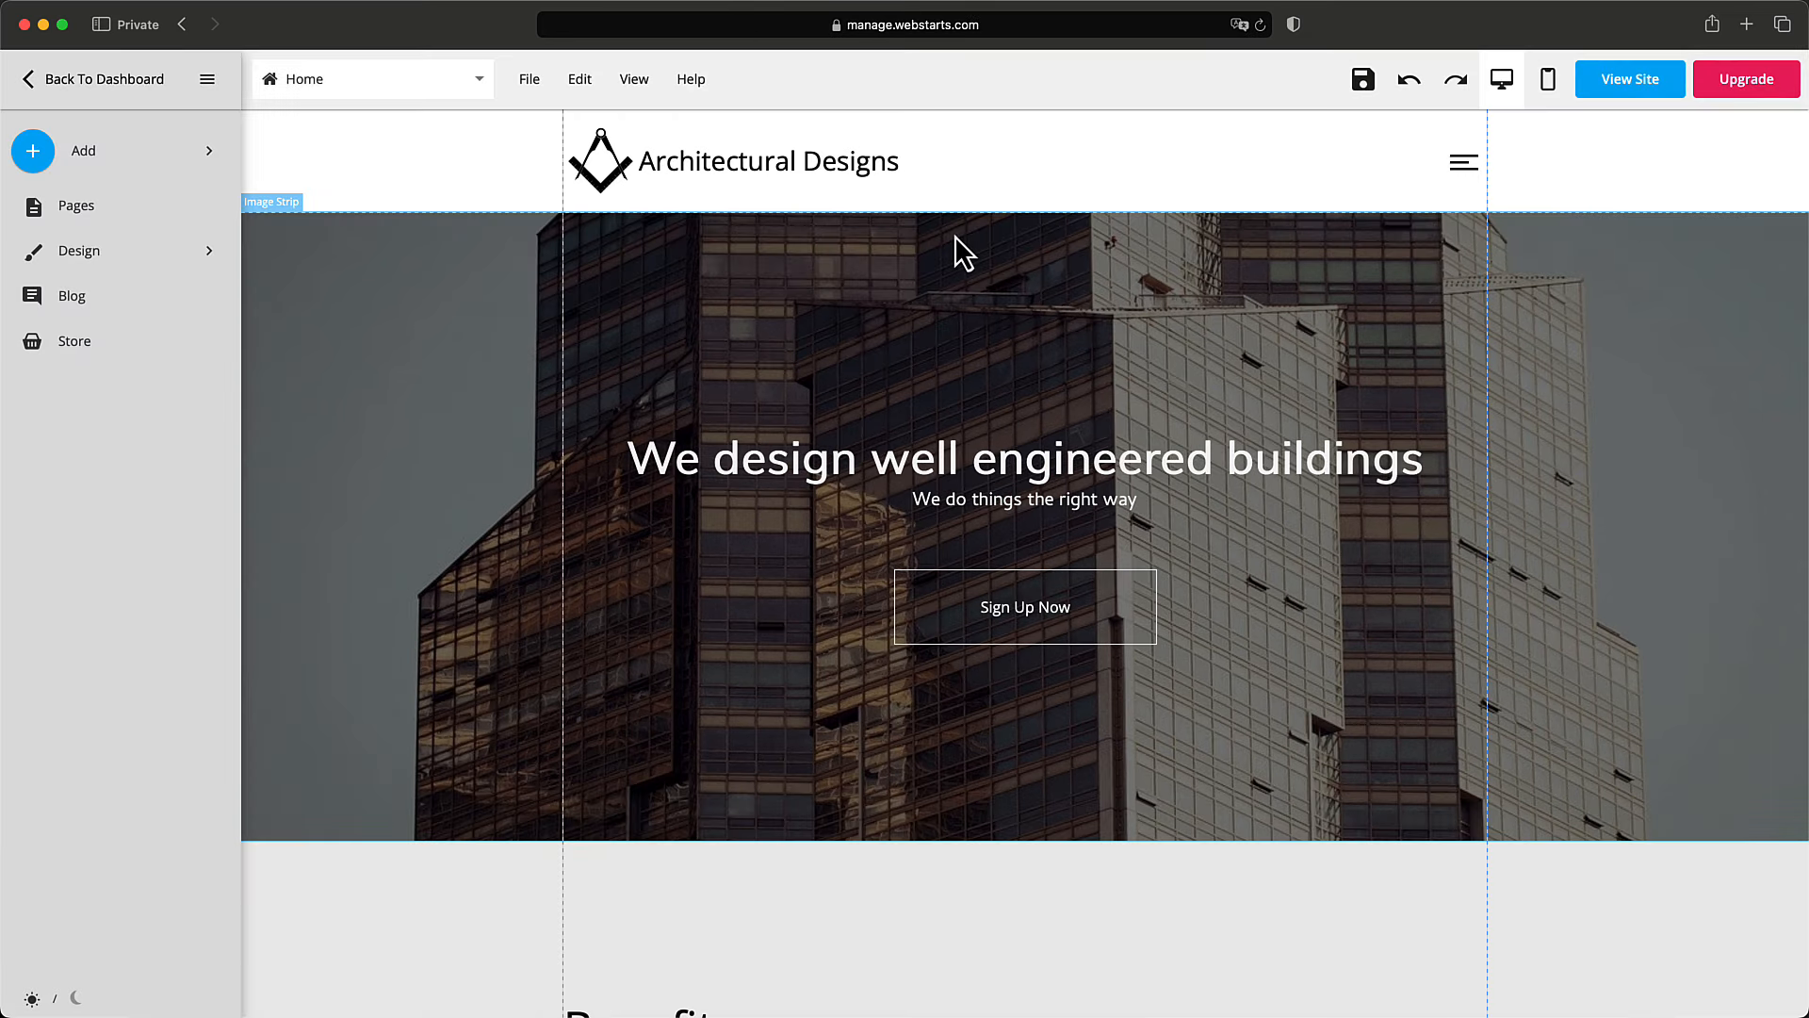
Expand the Add list in the left sidebar to show the available element types.
scroll(947, 240, down, 1)
scroll(933, 265, up, 1)
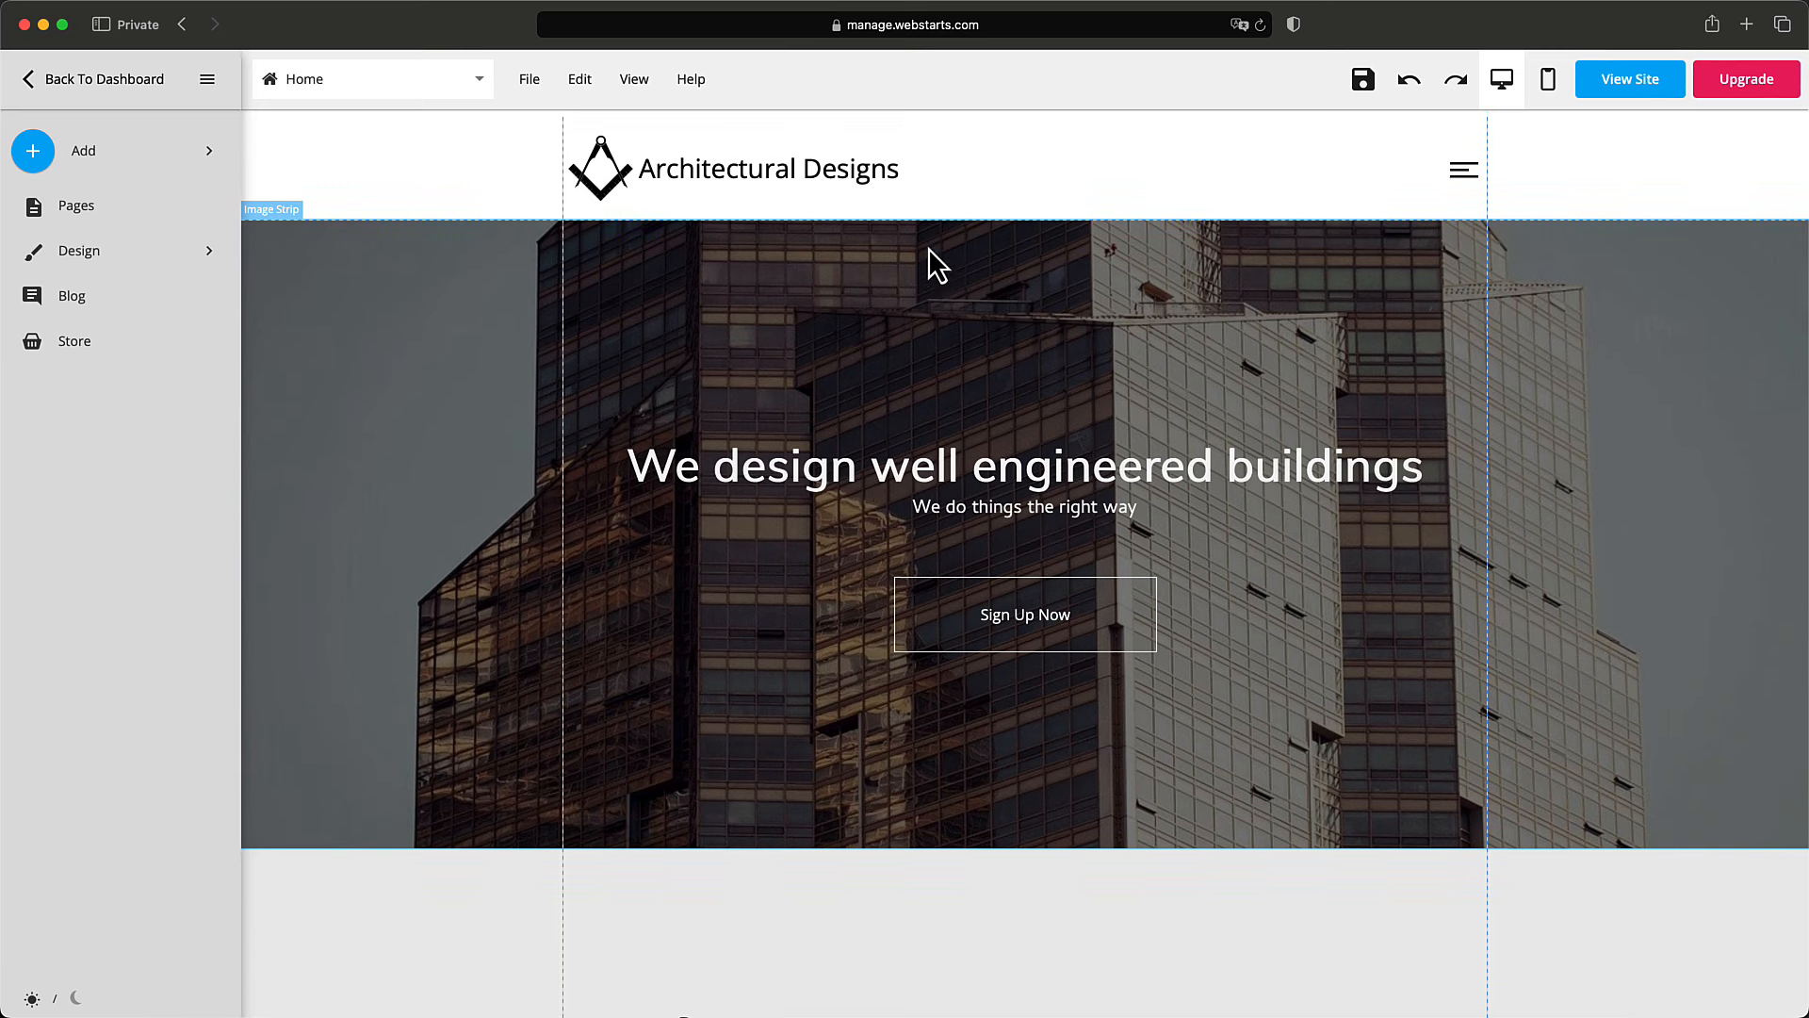
click(211, 152)
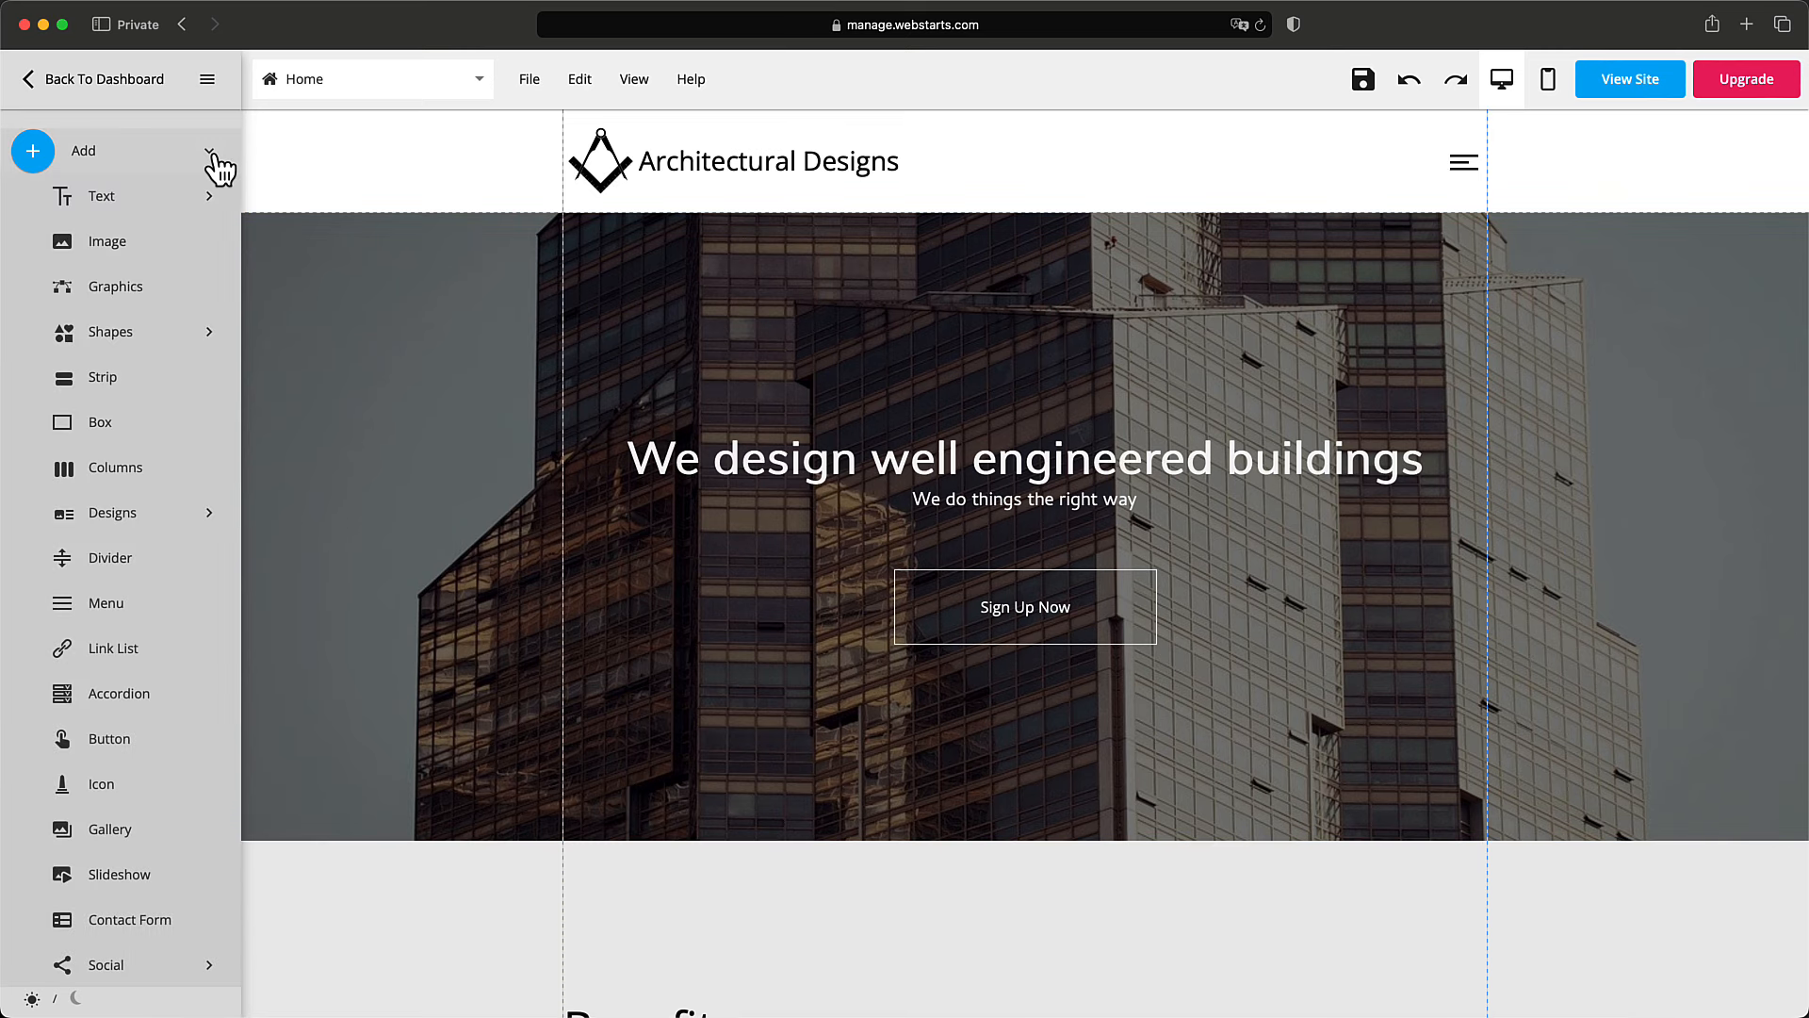